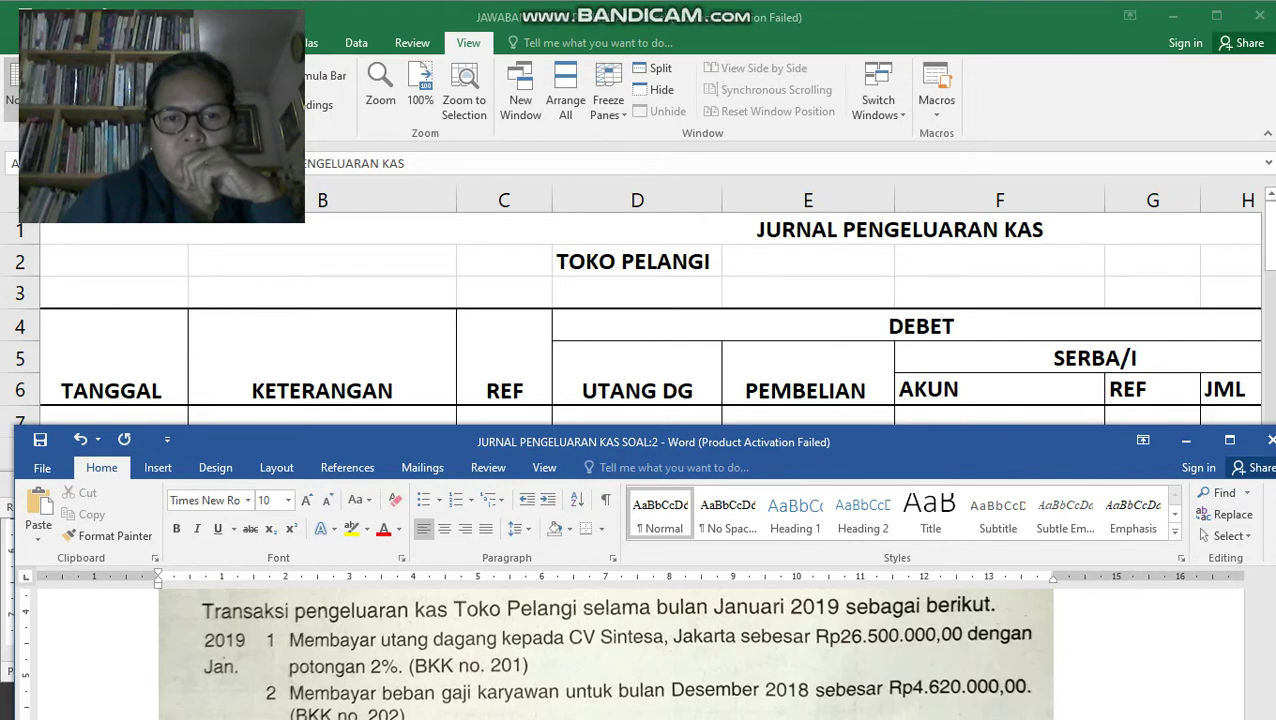
Read through Toko Pelangi's January 2019 cash payment transactions in the Word document.
{"action": "scroll", "coordinate": [605, 650], "scroll_direction": "down", "scroll_amount": 5}
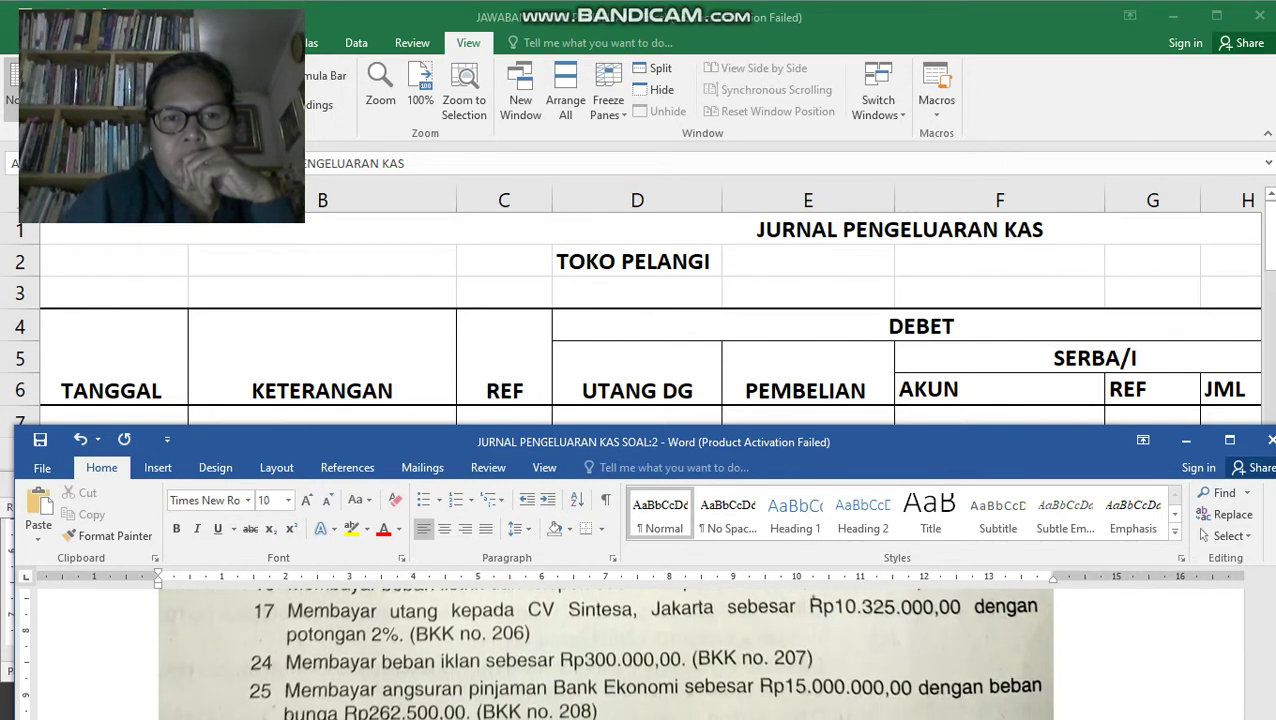
{"action": "scroll", "coordinate": [605, 650], "scroll_direction": "down", "scroll_amount": 6}
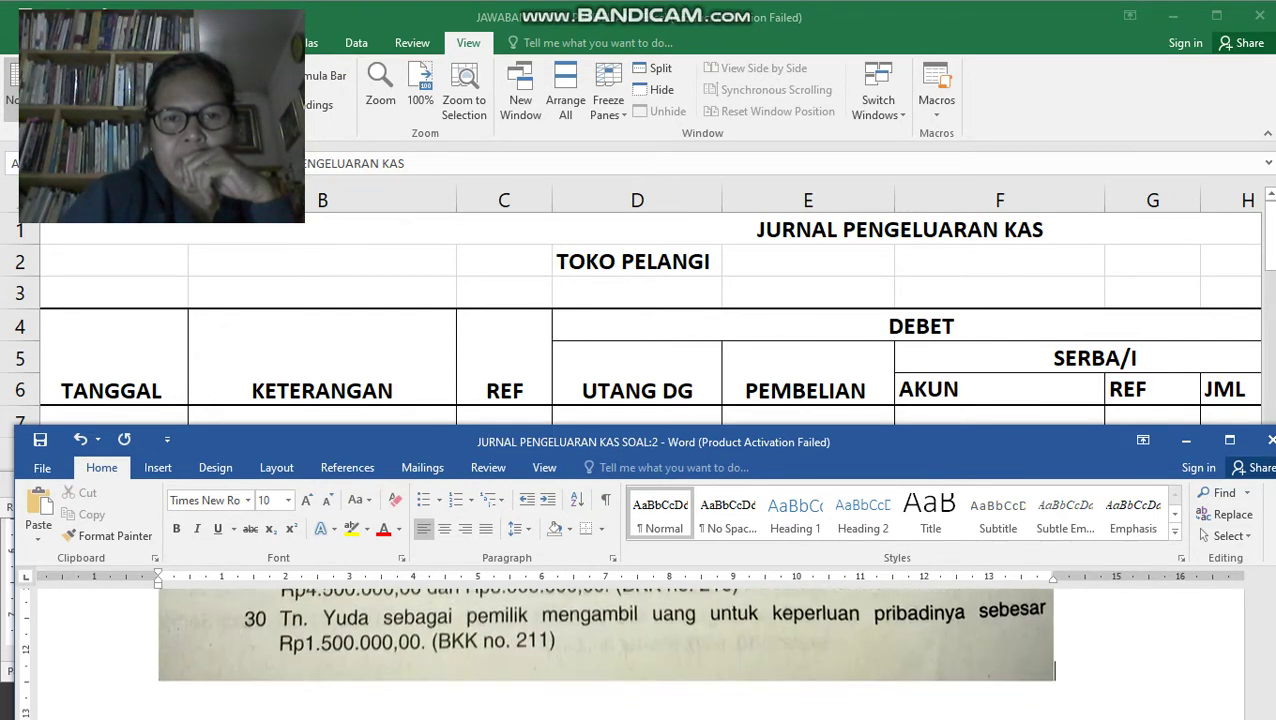
{"action": "scroll", "coordinate": [605, 650], "scroll_direction": "up", "scroll_amount": 3}
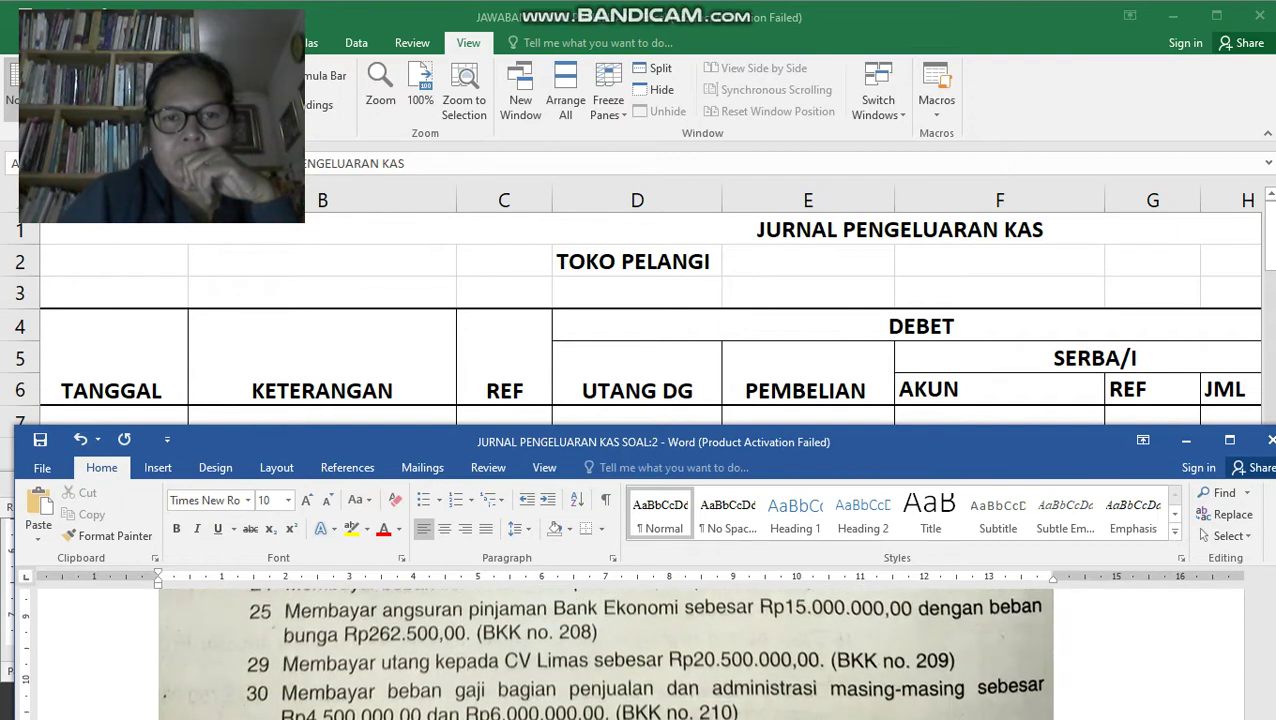
{"action": "scroll", "coordinate": [605, 650], "scroll_direction": "up", "scroll_amount": 8}
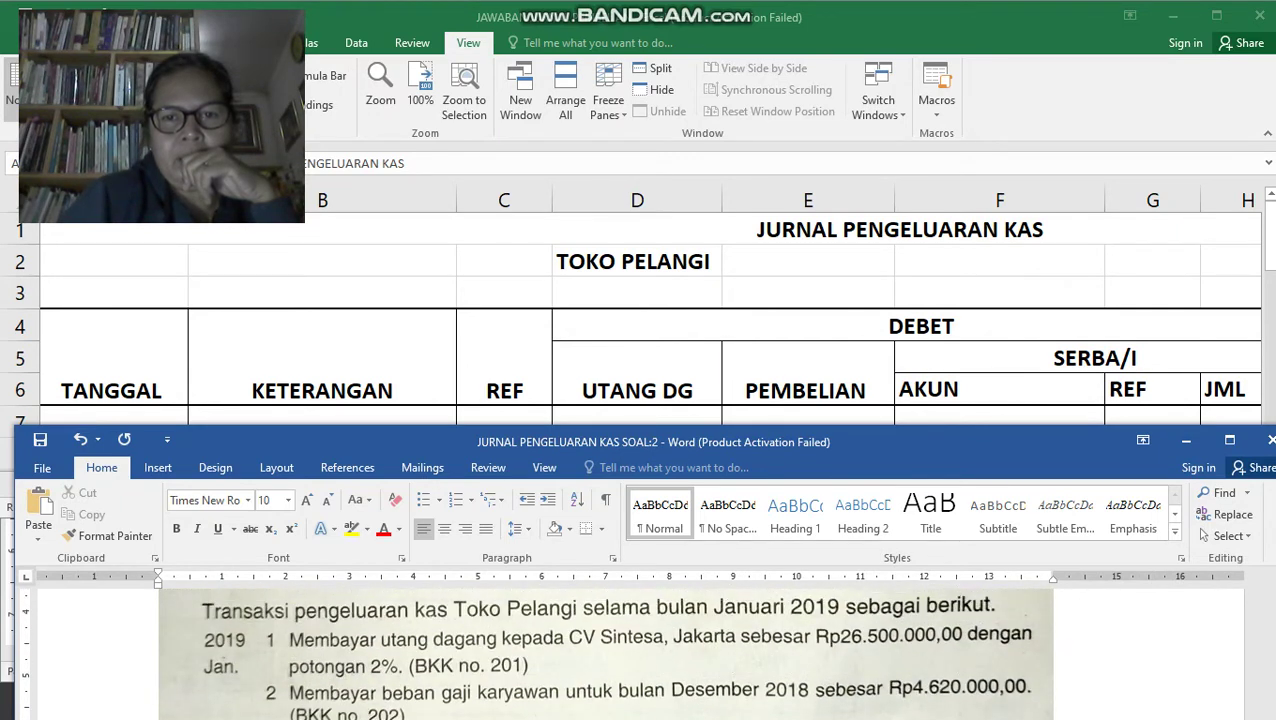
{"action": "scroll", "coordinate": [605, 650], "scroll_direction": "up", "scroll_amount": 2}
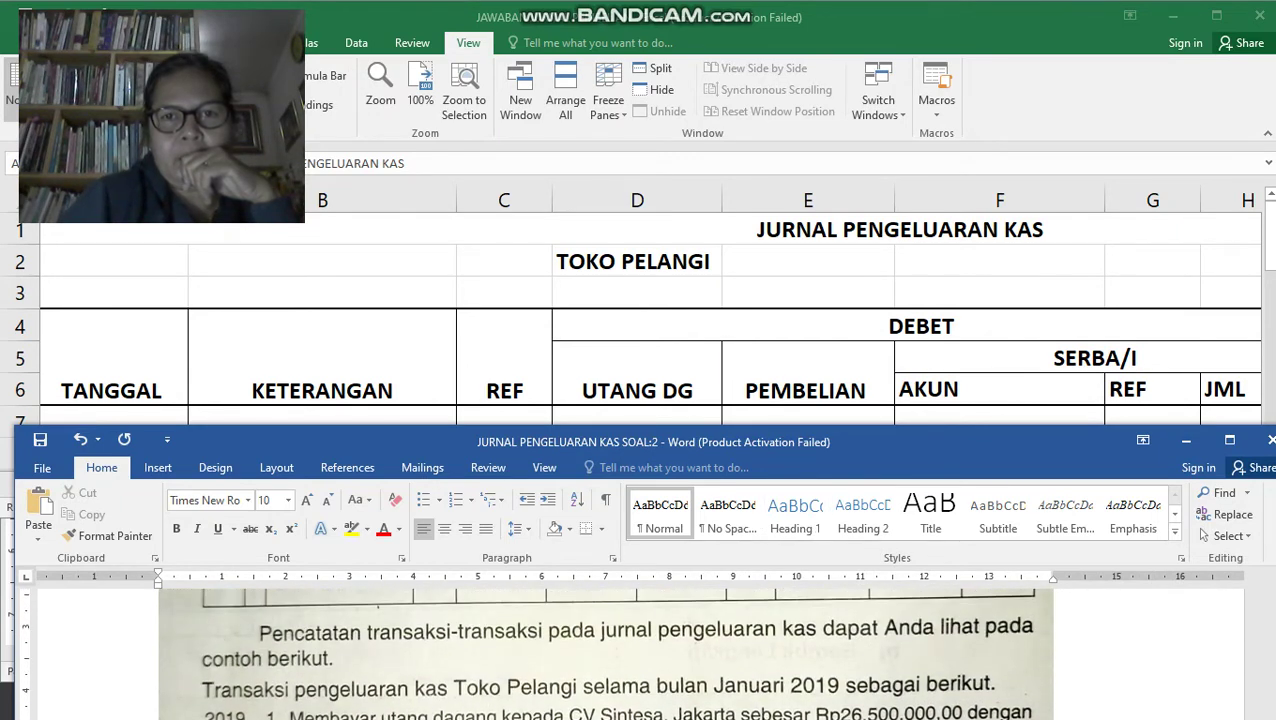
Switch to the Excel cash payments journal and examine its headings from TANGGAL through the DEBET columns to AKUN.
{"action": "key", "text": "alt+Tab"}
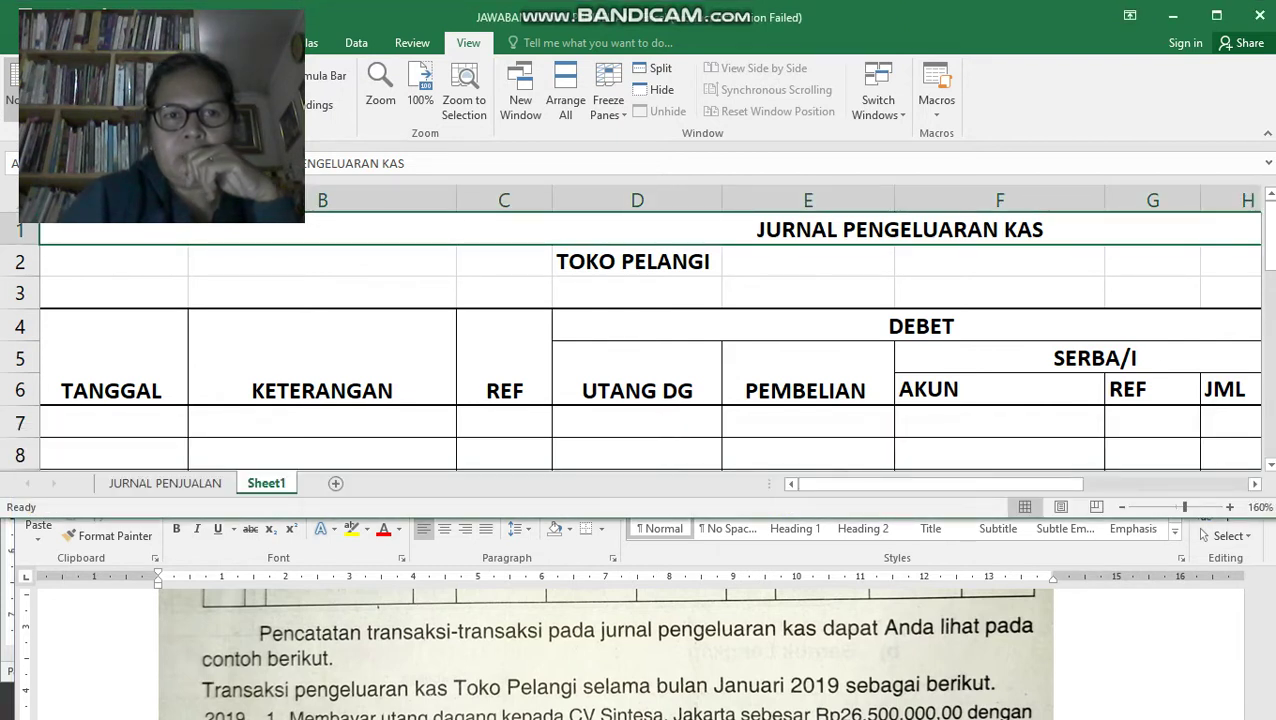
{"action": "left_click", "coordinate": [113, 358]}
{"action": "left_click", "coordinate": [322, 358]}
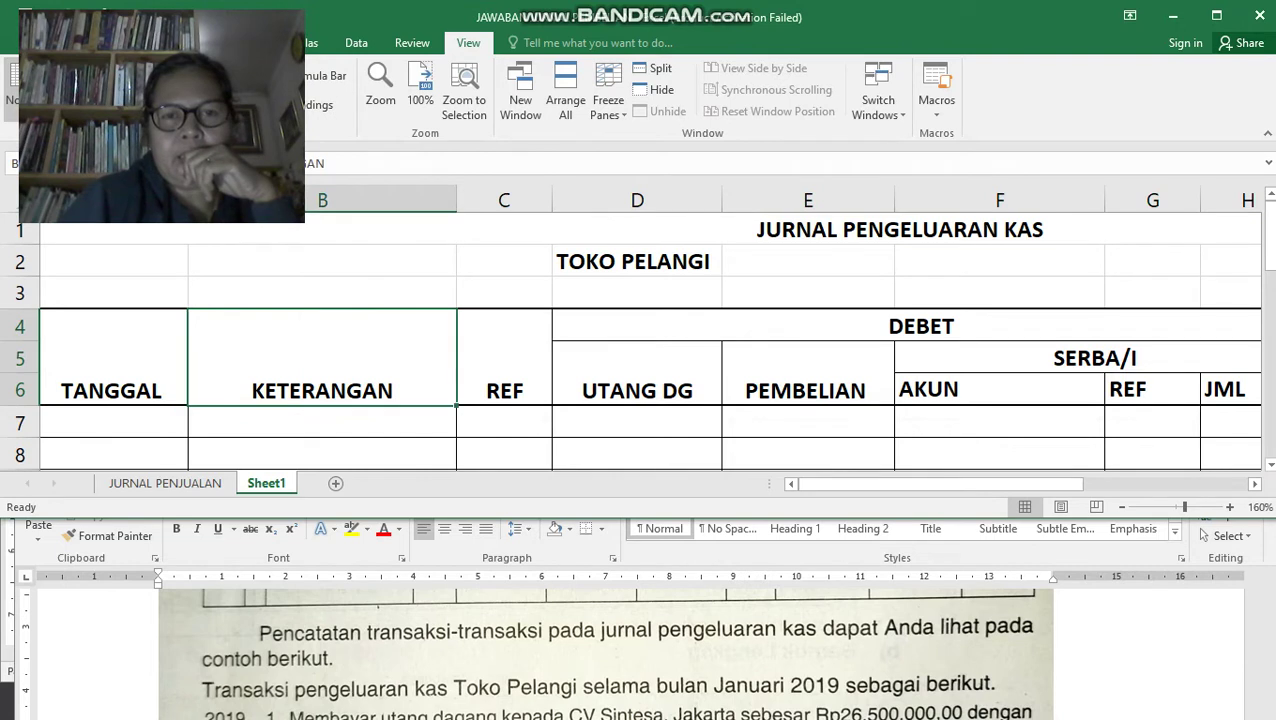
{"action": "left_click", "coordinate": [504, 358]}
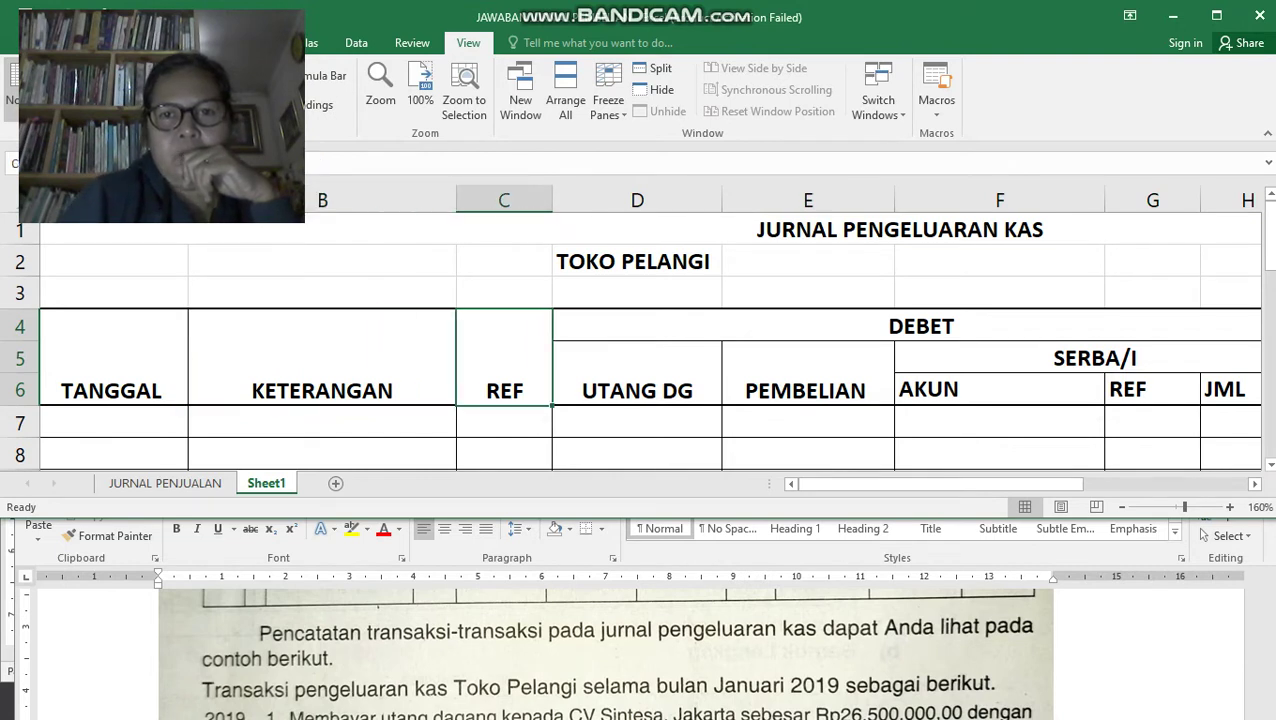
{"action": "left_click", "coordinate": [921, 326]}
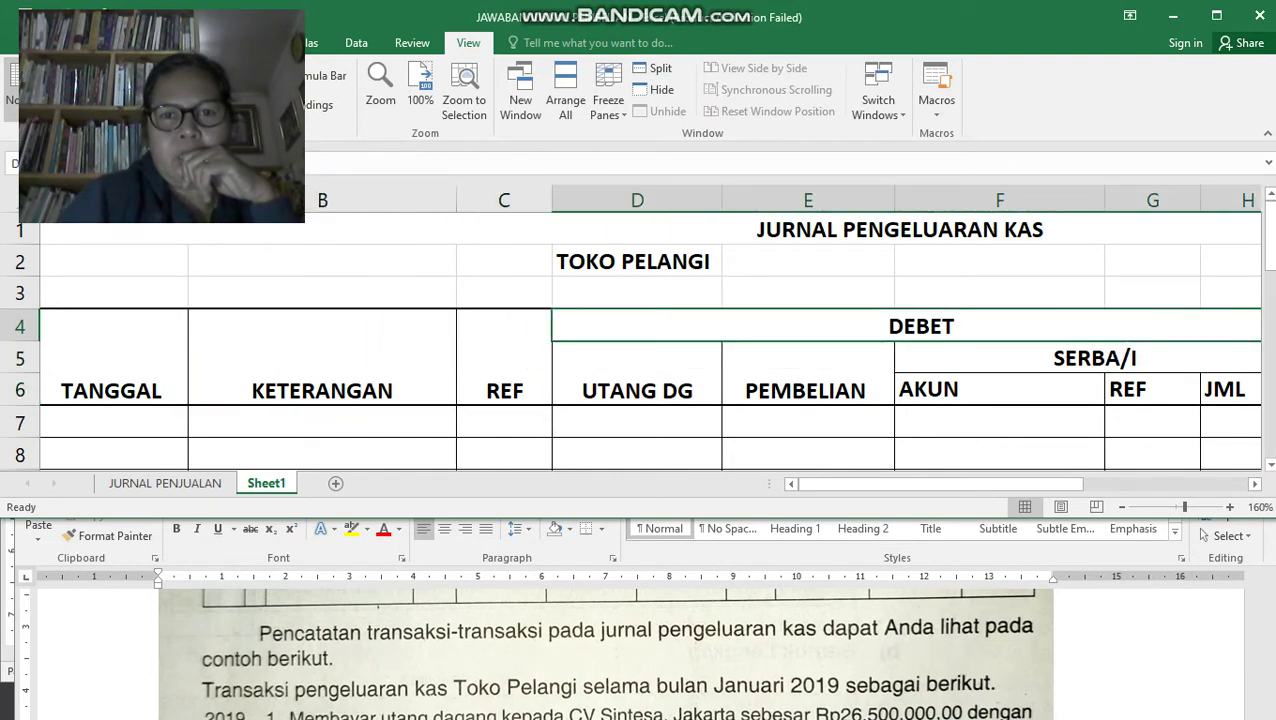
{"action": "left_click", "coordinate": [637, 374]}
{"action": "left_click", "coordinate": [808, 374]}
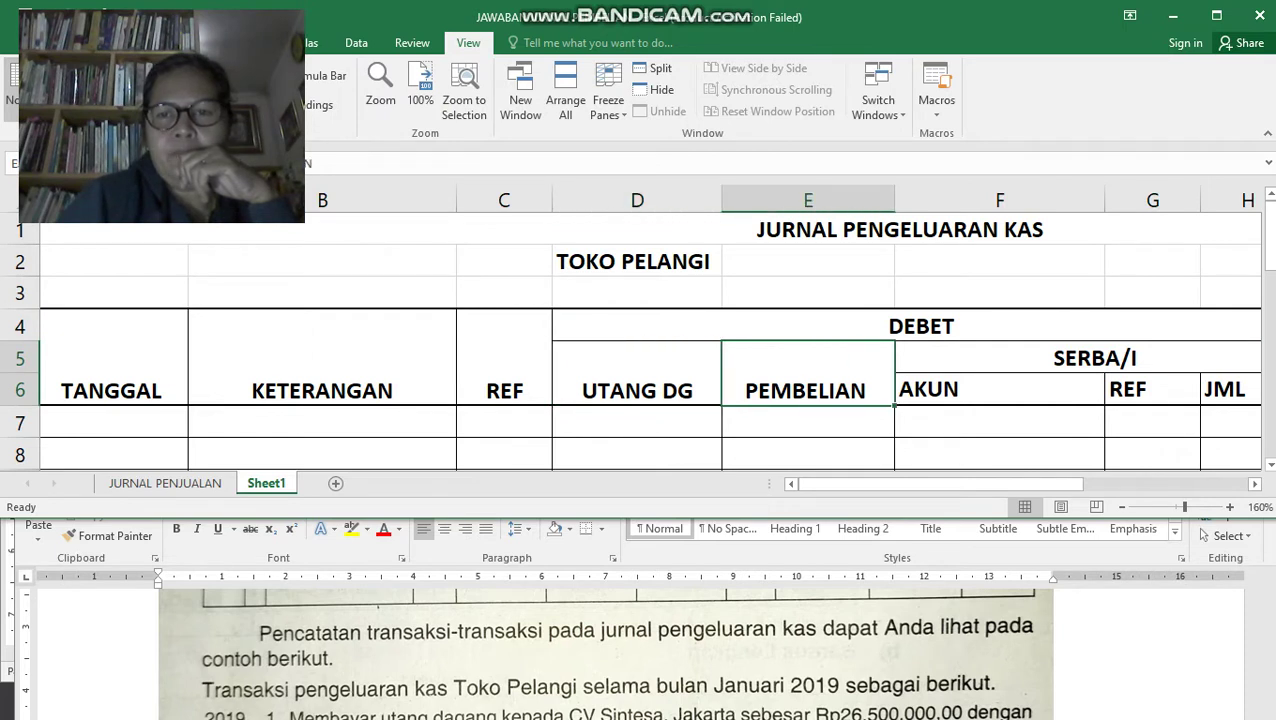
{"action": "left_click", "coordinate": [1095, 358]}
{"action": "left_click", "coordinate": [1000, 389]}
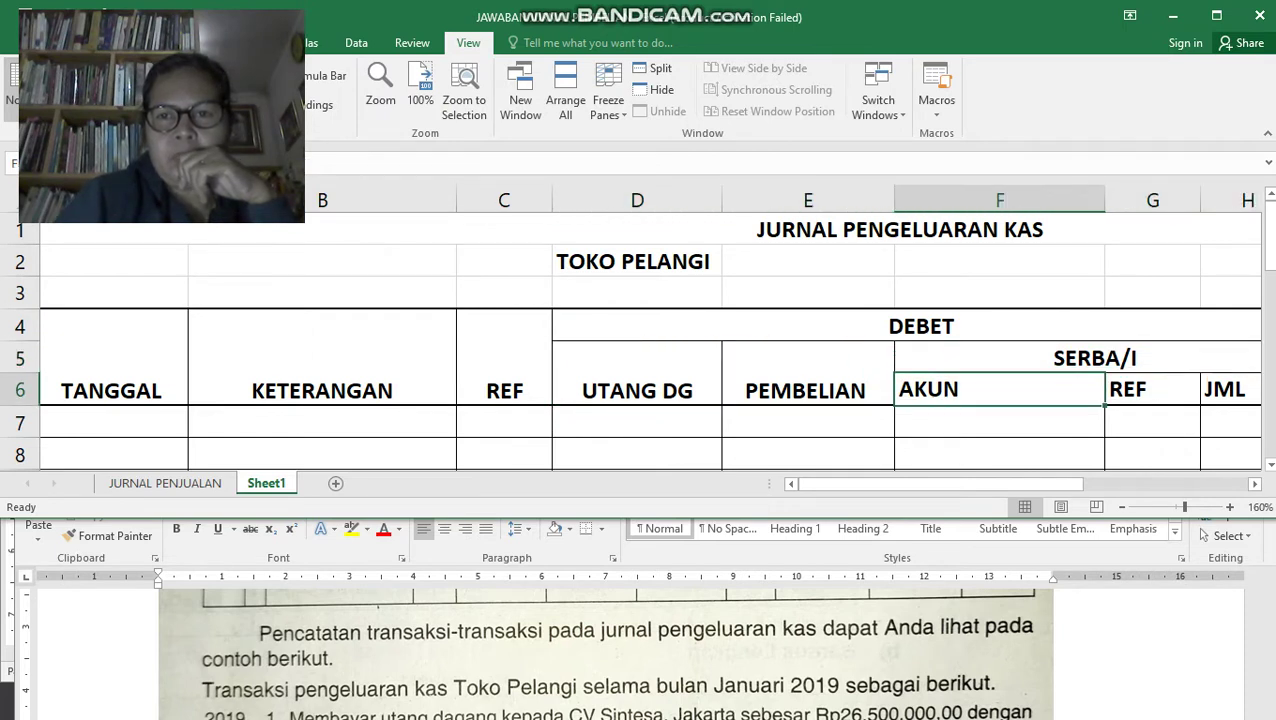
Widen the JML column under SERBA/I slightly in the DEBET section.
{"action": "left_click", "coordinate": [1254, 483]}
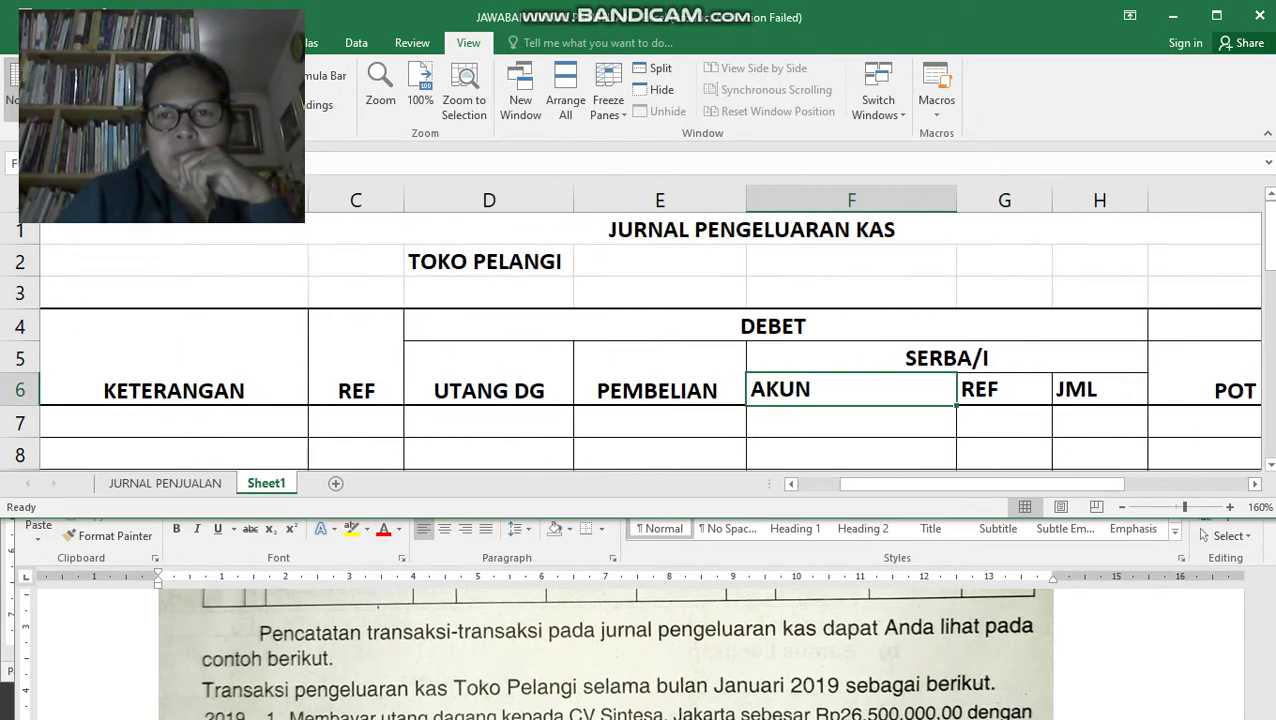
{"action": "left_click", "coordinate": [1004, 389]}
{"action": "left_click", "coordinate": [1100, 389]}
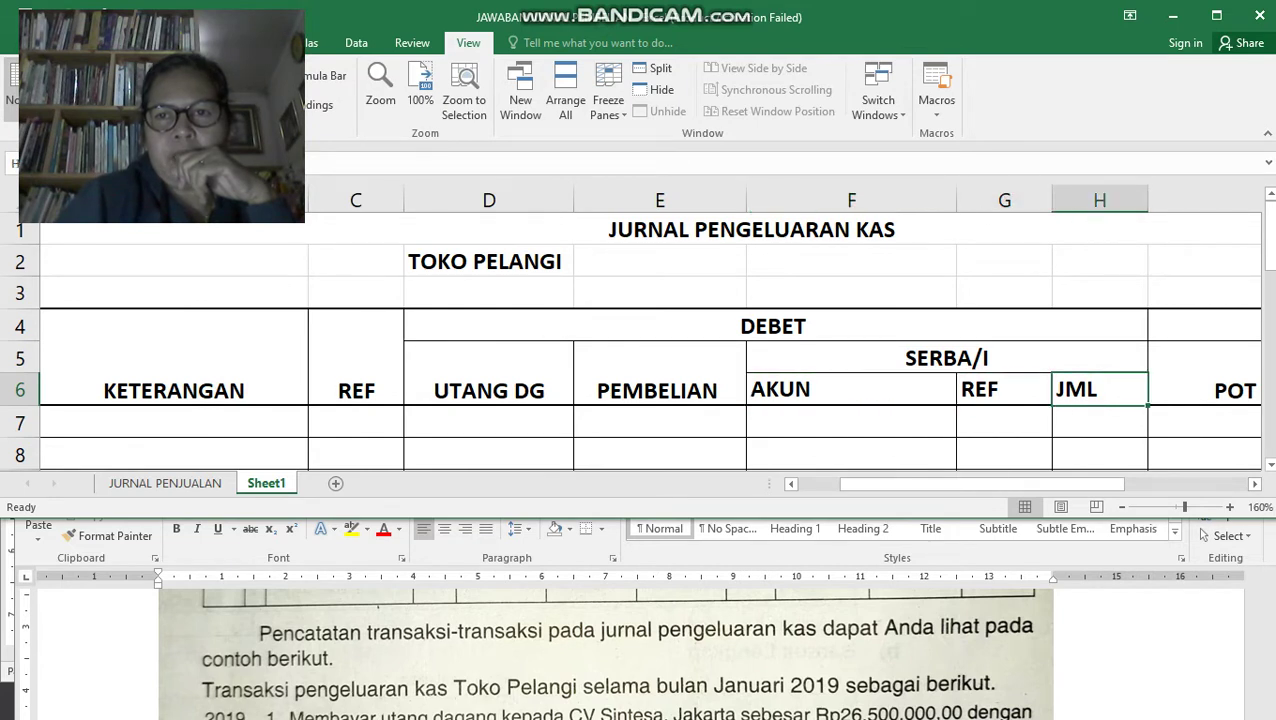
{"action": "left_click_drag", "start_coordinate": [1148, 200], "coordinate": [1182, 200]}
{"action": "left_click", "coordinate": [900, 326]}
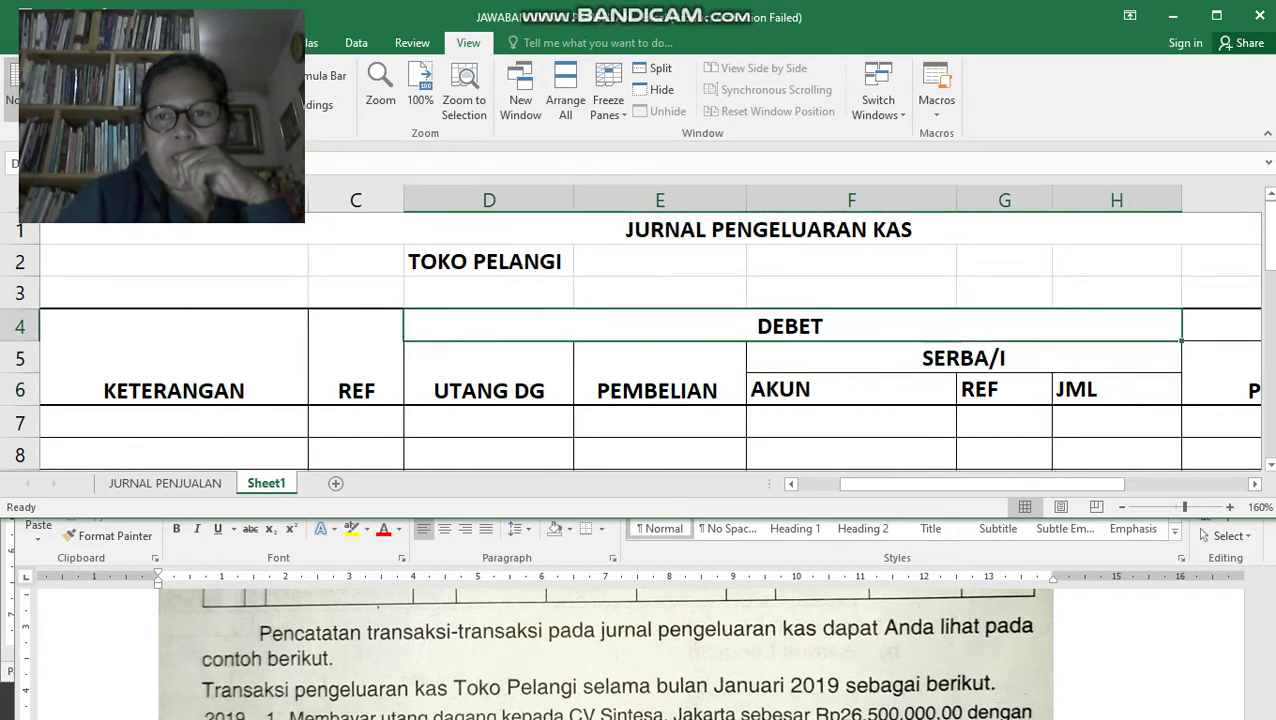
Examine the KREDIT headings POT PEMB and KAS, and go back across the journal header to TANGGAL.
{"action": "left_click", "coordinate": [1254, 483]}
{"action": "left_click", "coordinate": [1254, 483]}
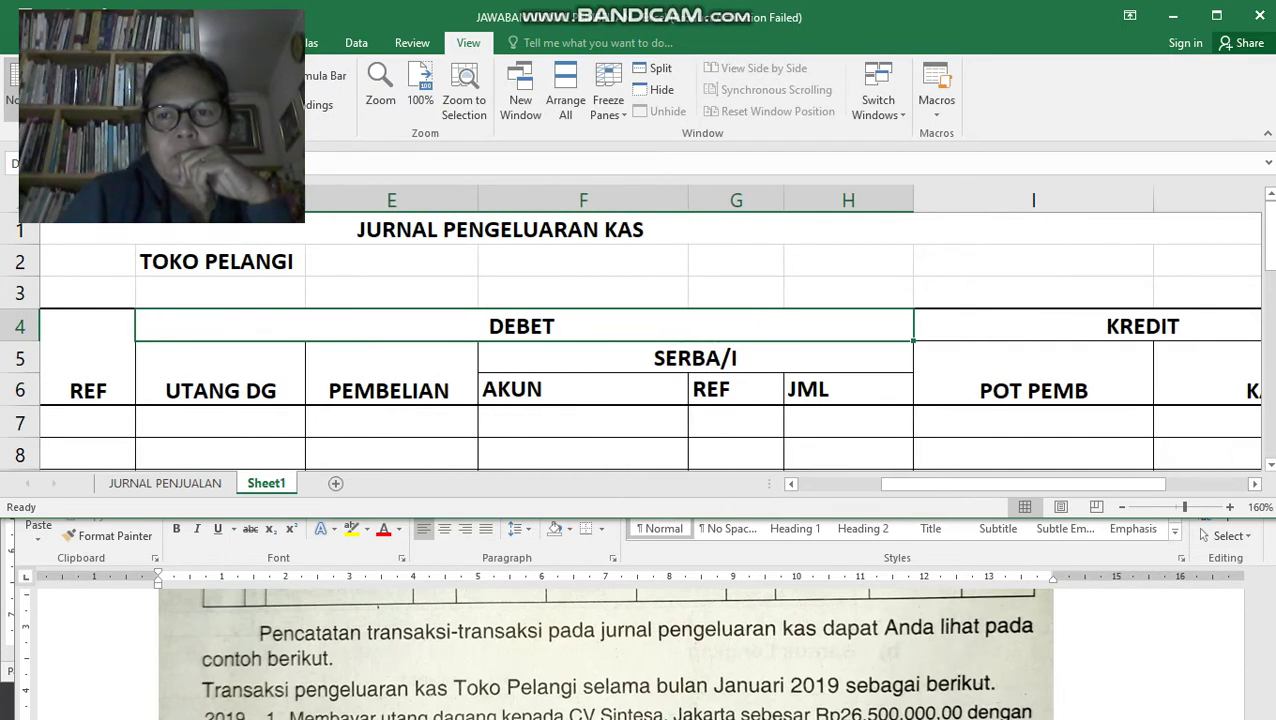
{"action": "left_click", "coordinate": [1033, 375]}
{"action": "left_click", "coordinate": [1254, 483]}
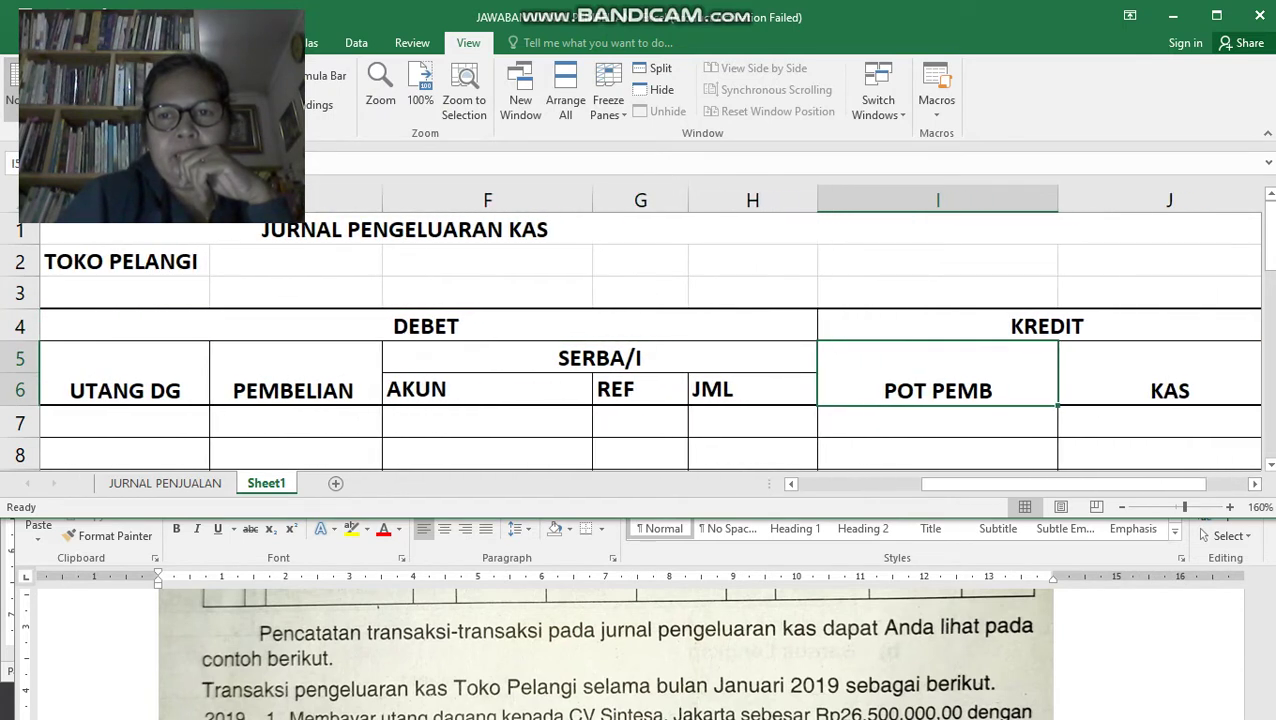
{"action": "left_click", "coordinate": [1165, 378]}
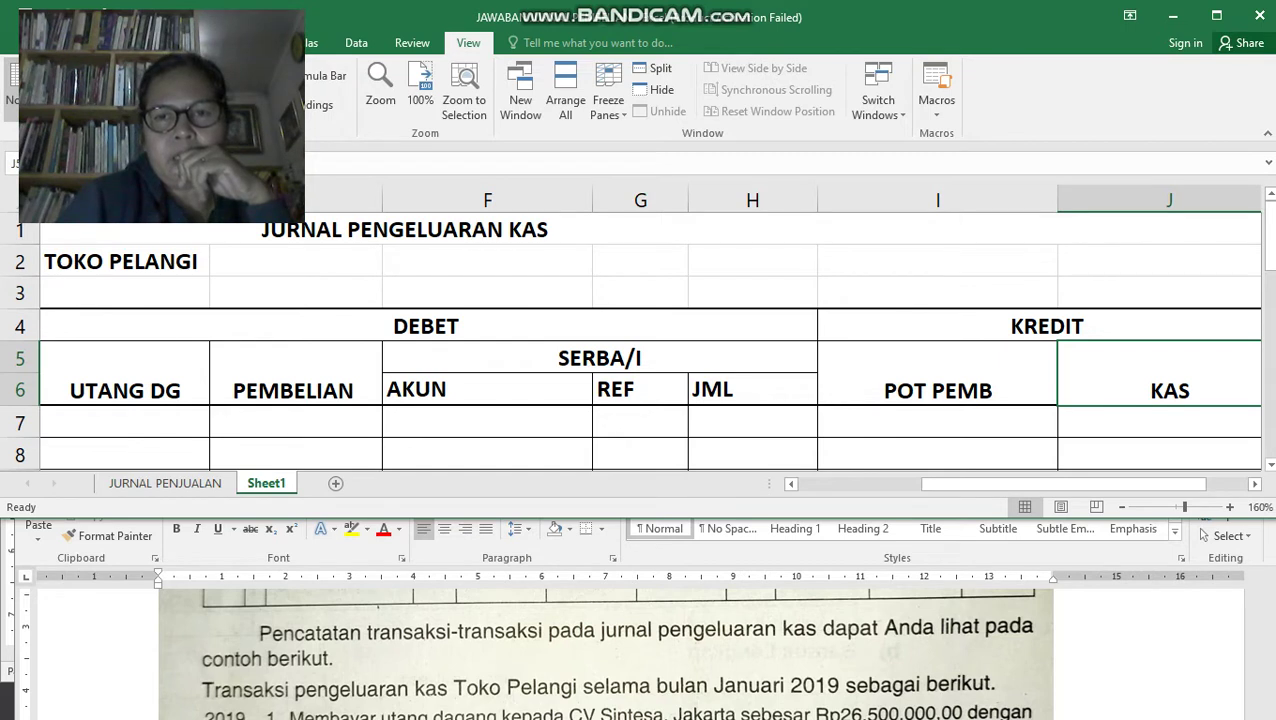
{"action": "left_click", "coordinate": [938, 374]}
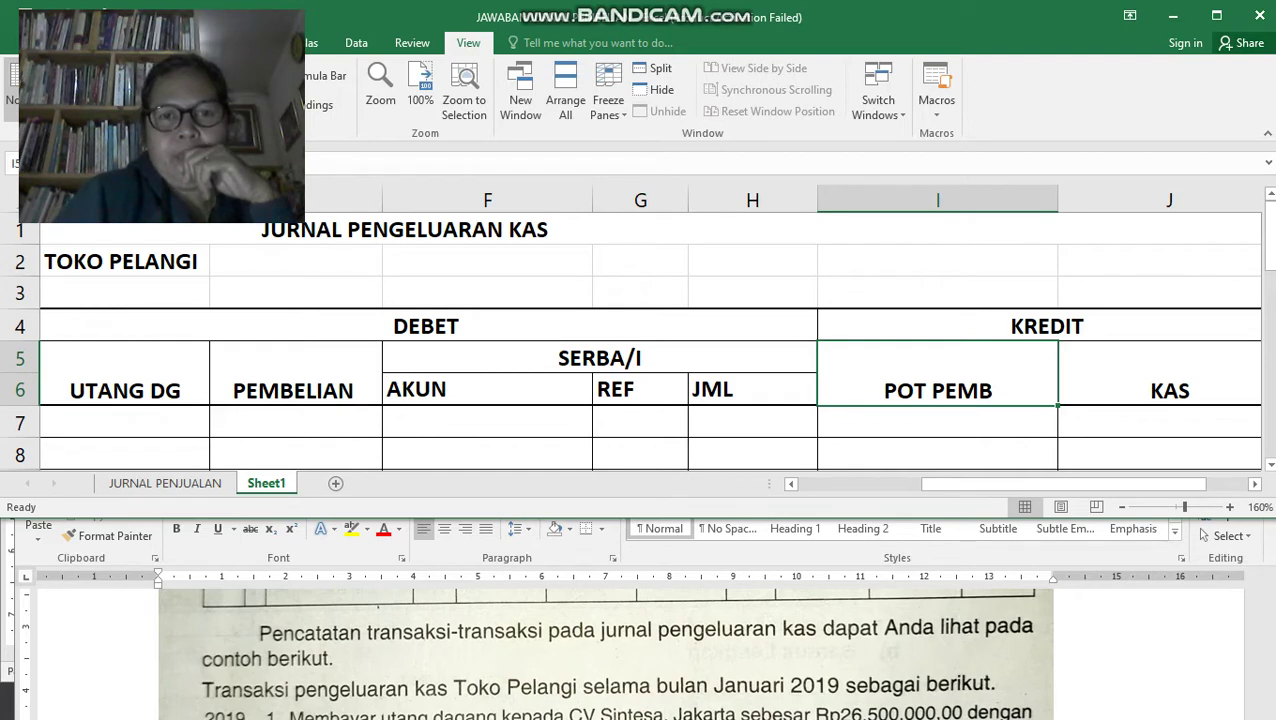
{"action": "left_click", "coordinate": [752, 422]}
{"action": "key", "text": "Up"}
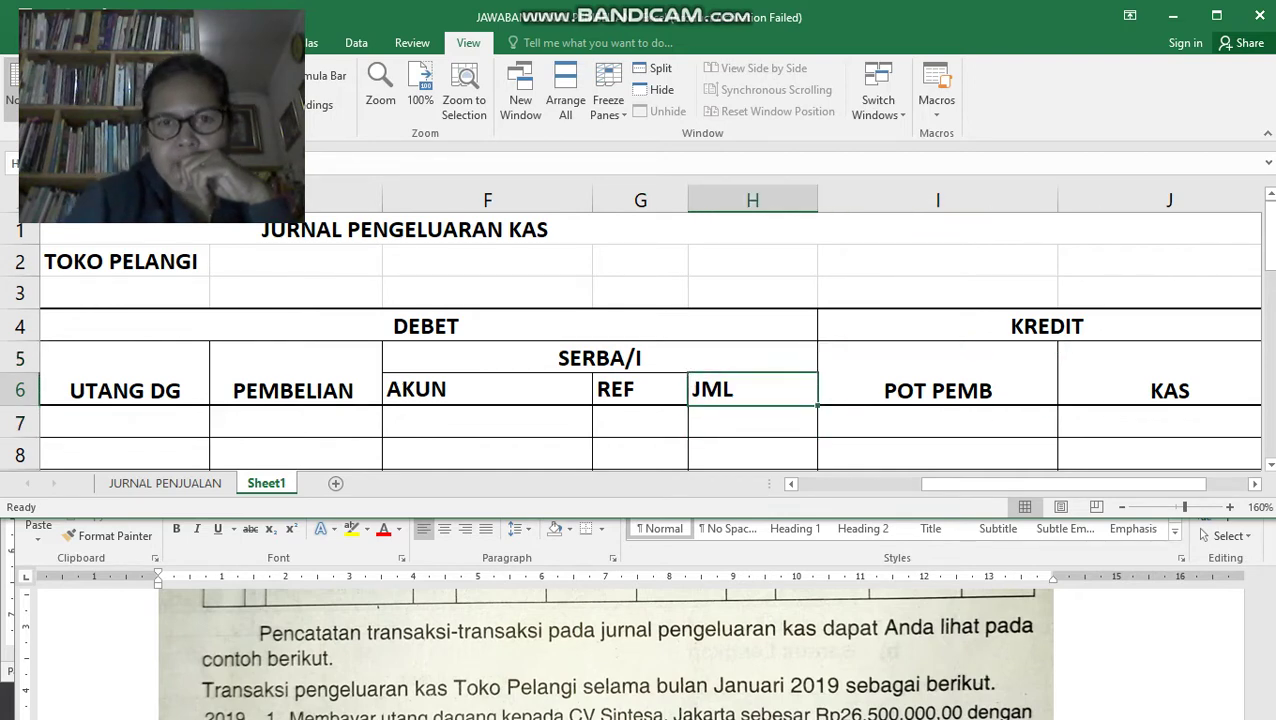
{"action": "key", "text": "Left"}
{"action": "key", "text": "Left"}
{"action": "key", "text": "Left"}
{"action": "key", "text": "Left"}
{"action": "key", "text": "Left"}
{"action": "key", "text": "Left"}
{"action": "key", "text": "Left"}
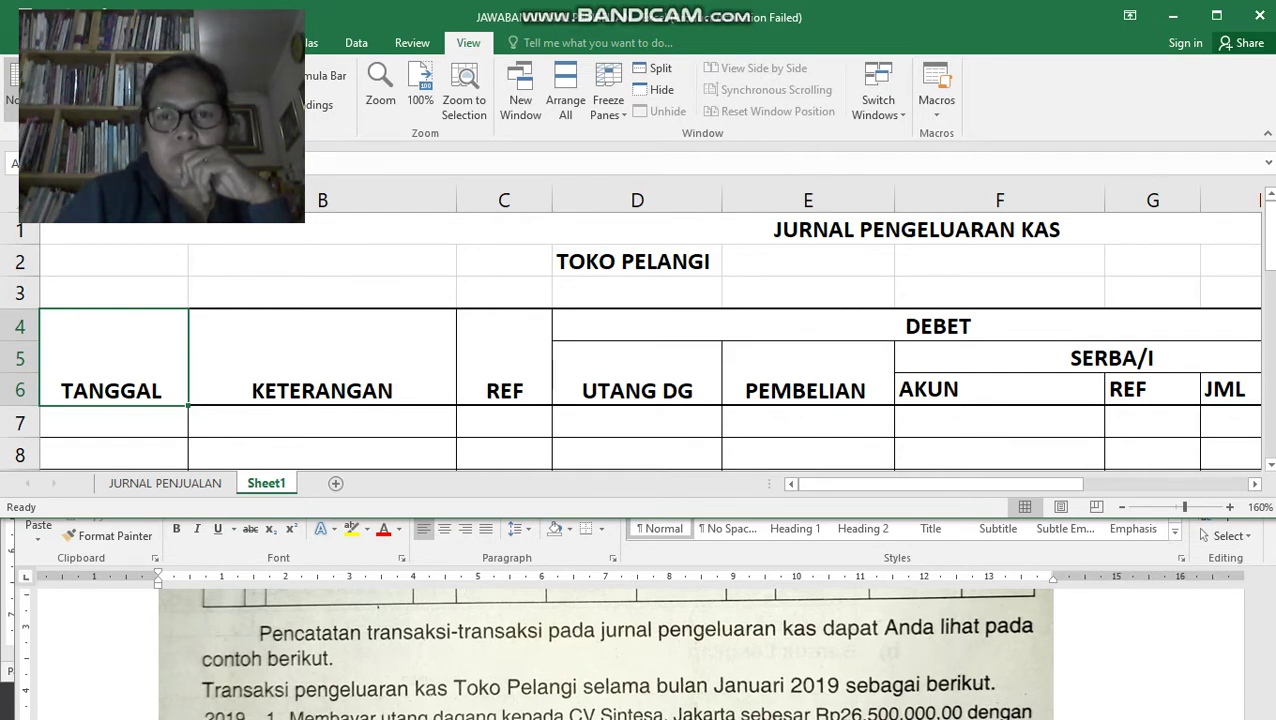
Check the AKUN column and the empty journal rows, and show the 1 January transaction in the Word document.
{"action": "left_click", "coordinate": [1000, 389]}
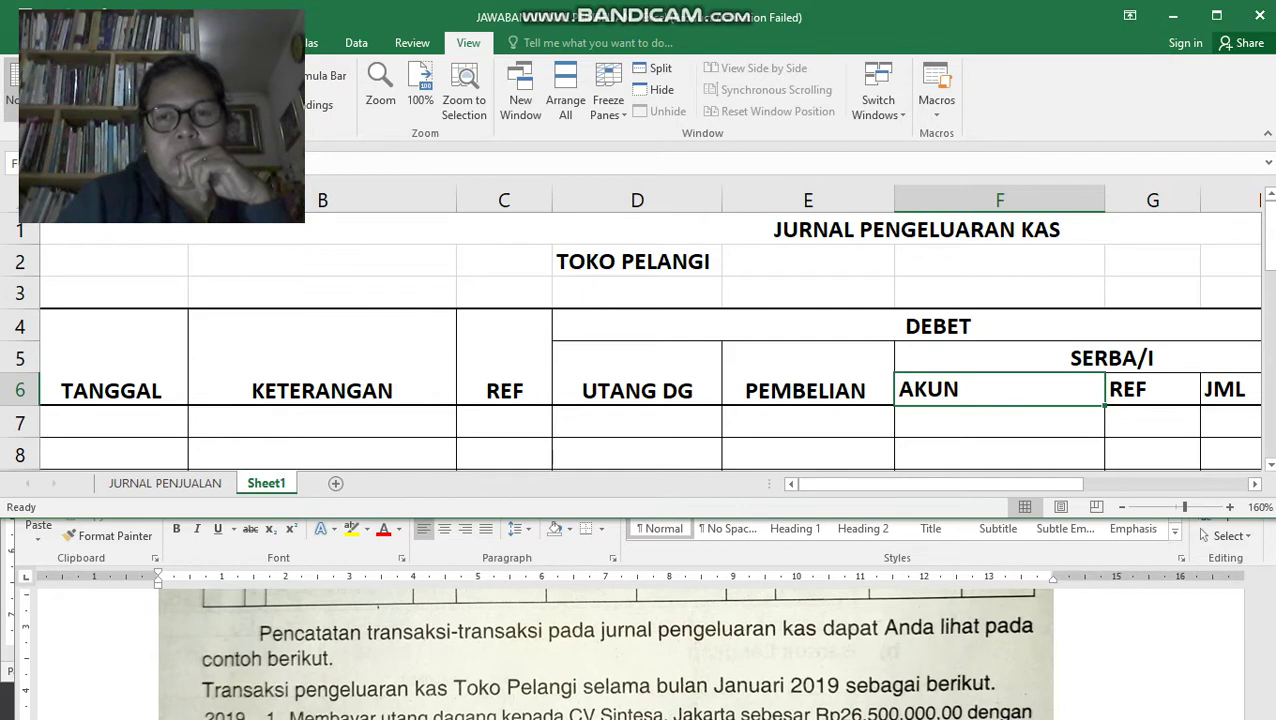
{"action": "left_click", "coordinate": [1000, 422]}
{"action": "scroll", "coordinate": [650, 340], "scroll_direction": "down", "scroll_amount": 1}
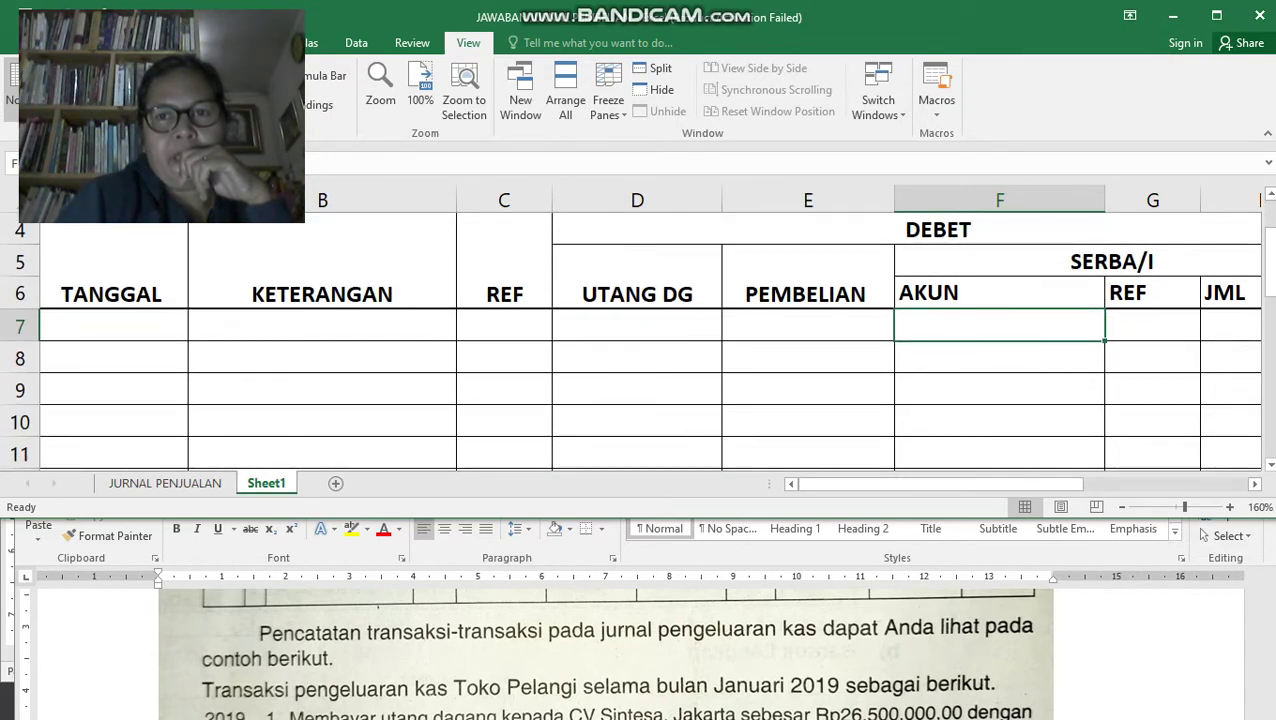
{"action": "left_click", "coordinate": [504, 389]}
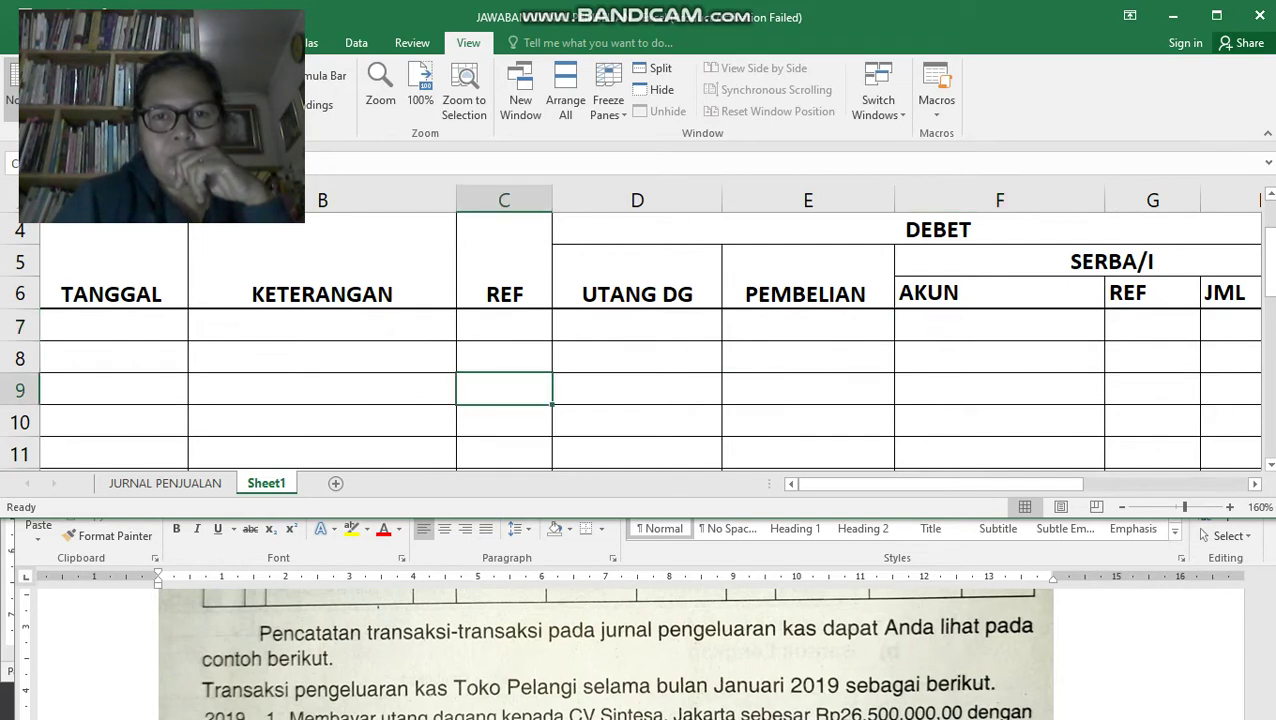
{"action": "key", "text": "alt+Tab"}
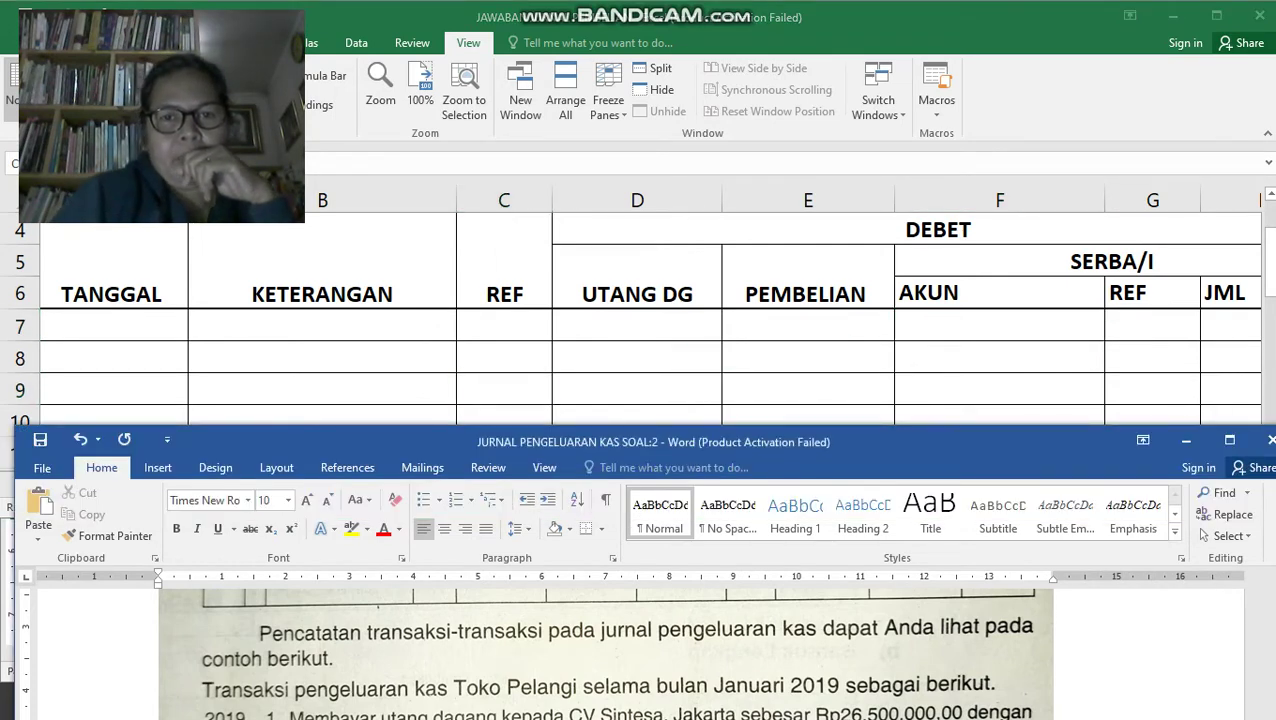
{"action": "scroll", "coordinate": [597, 652], "scroll_direction": "down", "scroll_amount": 2}
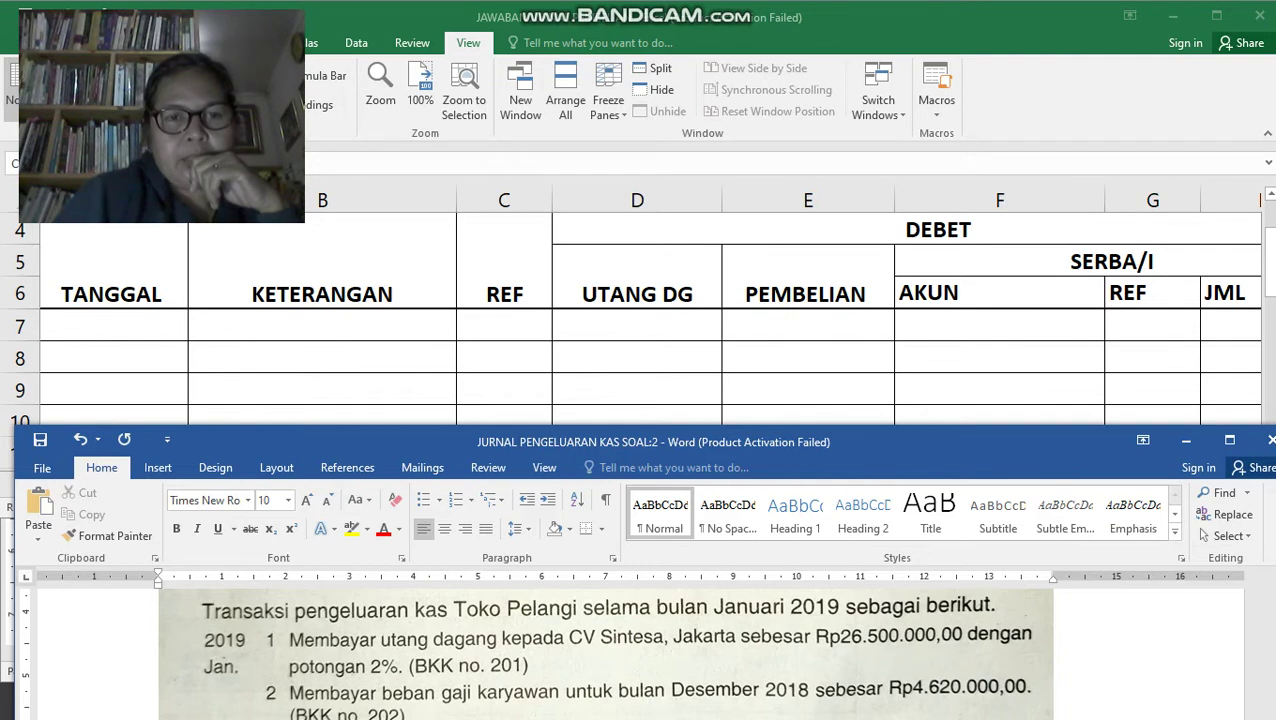
Switch to the Excel journal and enter the date 1 JAN '19 in the first TANGGAL row, cell A7.
{"action": "key", "text": "alt+Tab"}
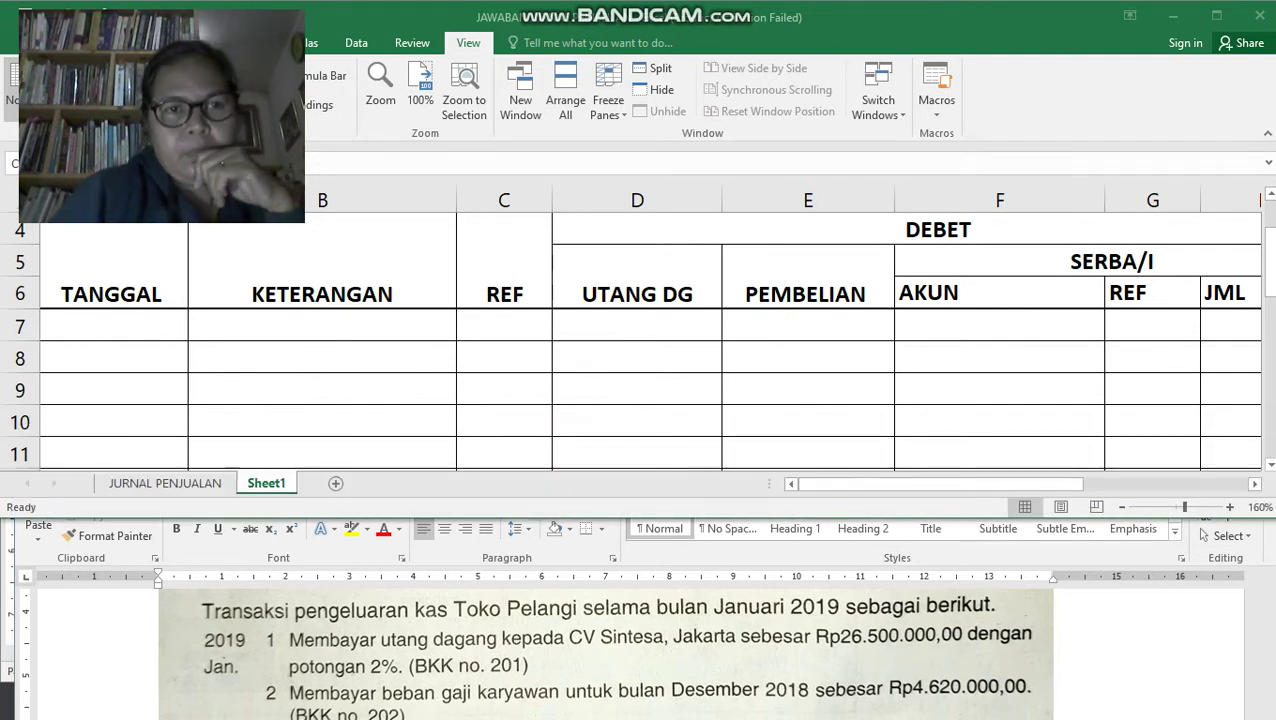
{"action": "double_click", "coordinate": [504, 389]}
{"action": "left_click", "coordinate": [114, 325]}
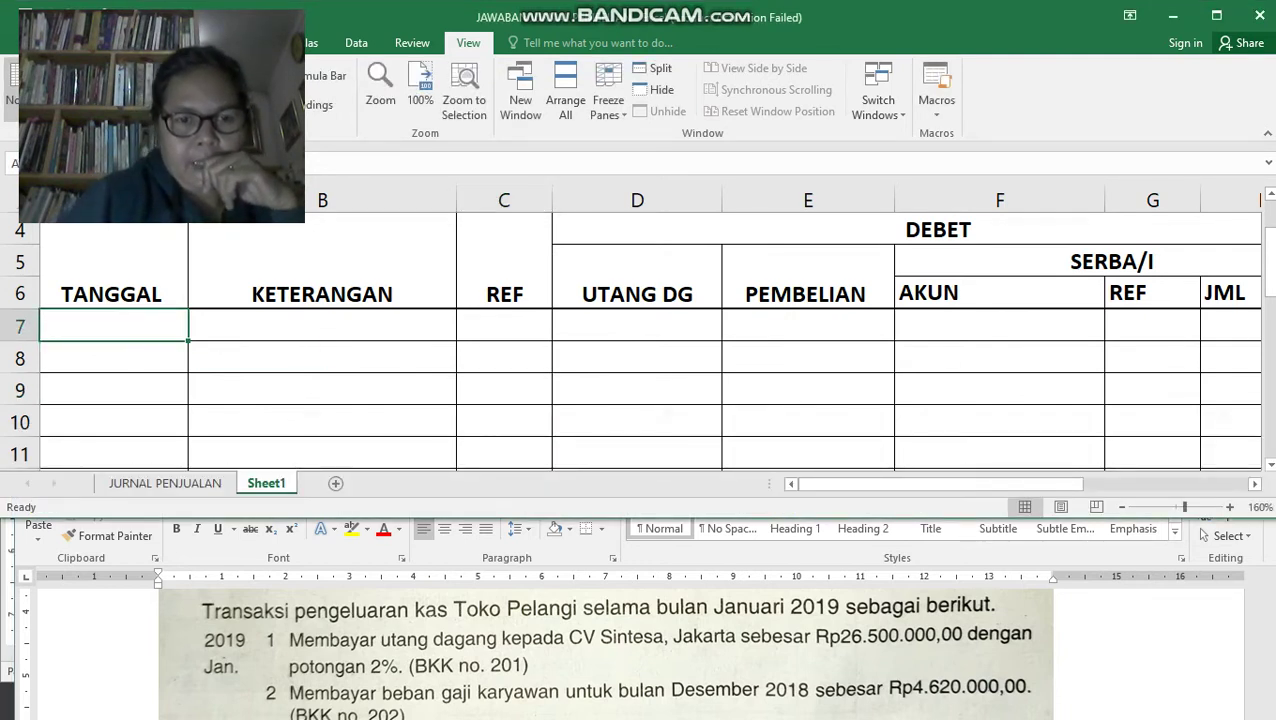
{"action": "type", "text": "1 J"}
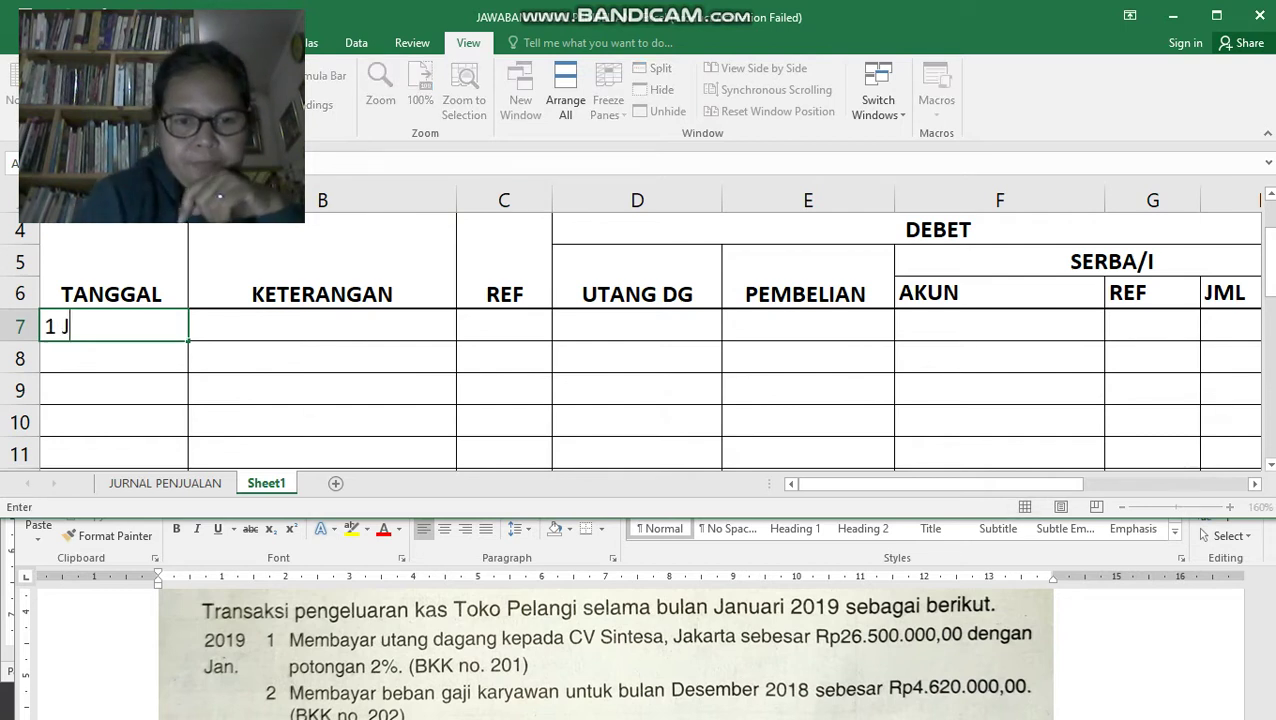
{"action": "type", "text": "AN "}
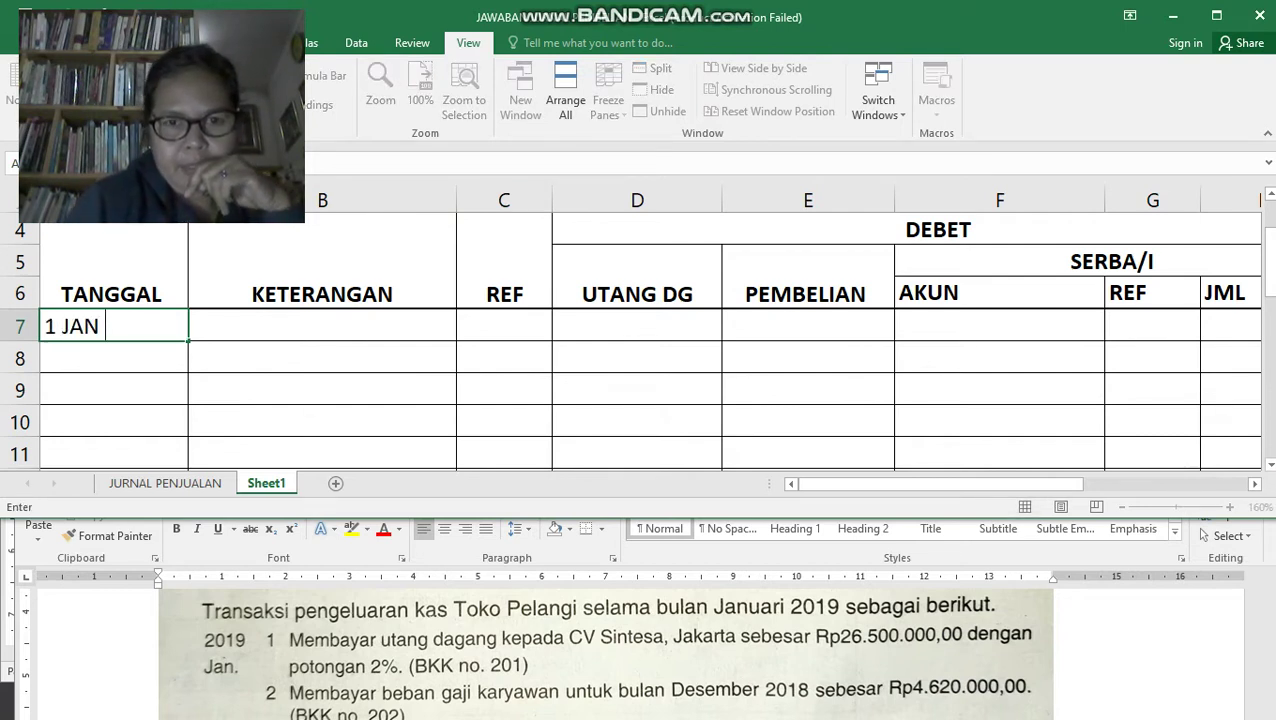
{"action": "type", "text": "'1"}
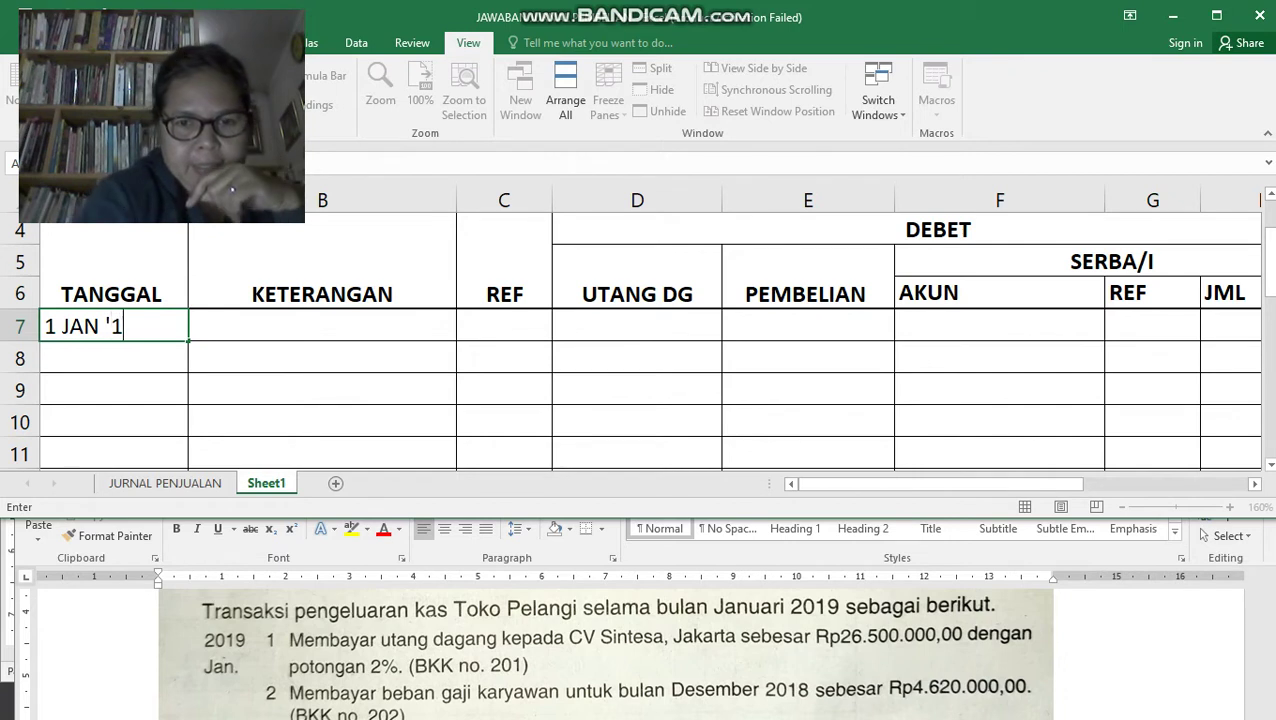
{"action": "type", "text": "9"}
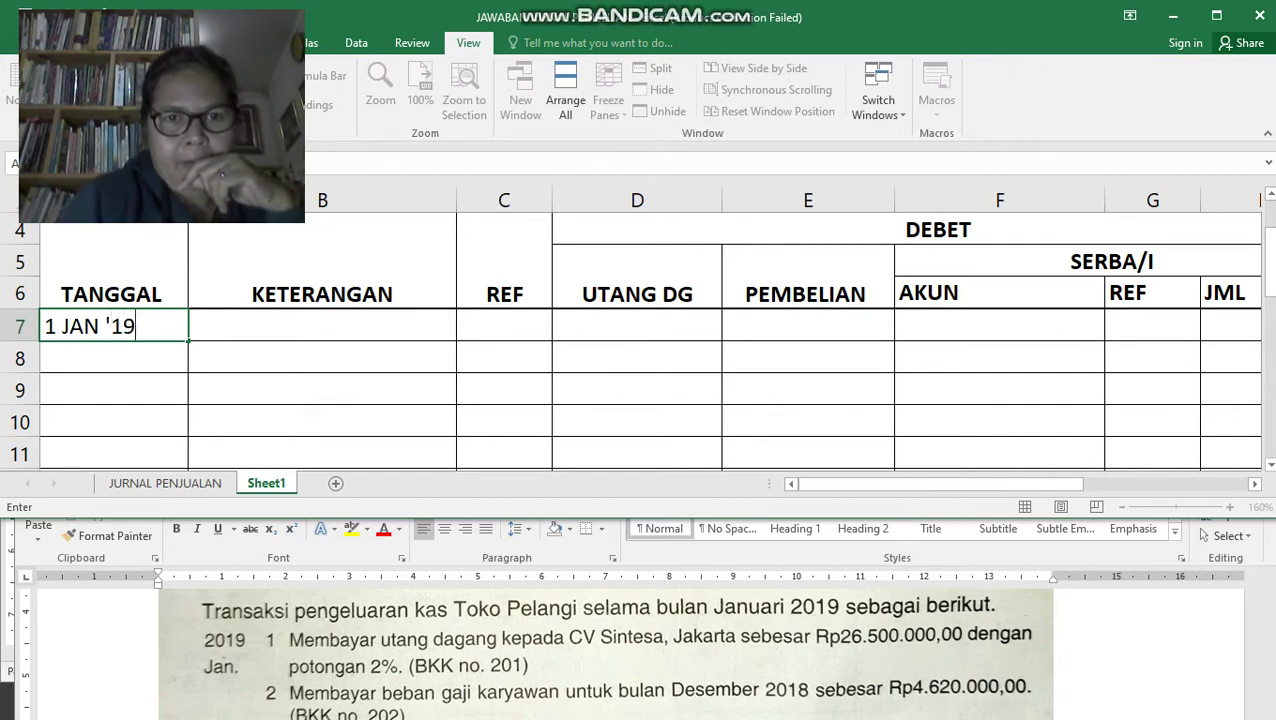
{"action": "left_click", "coordinate": [322, 422]}
Enter CV SINTESA, JKT as the KETERANGAN of the 1 January entry in cell B7.
{"action": "left_click", "coordinate": [322, 326]}
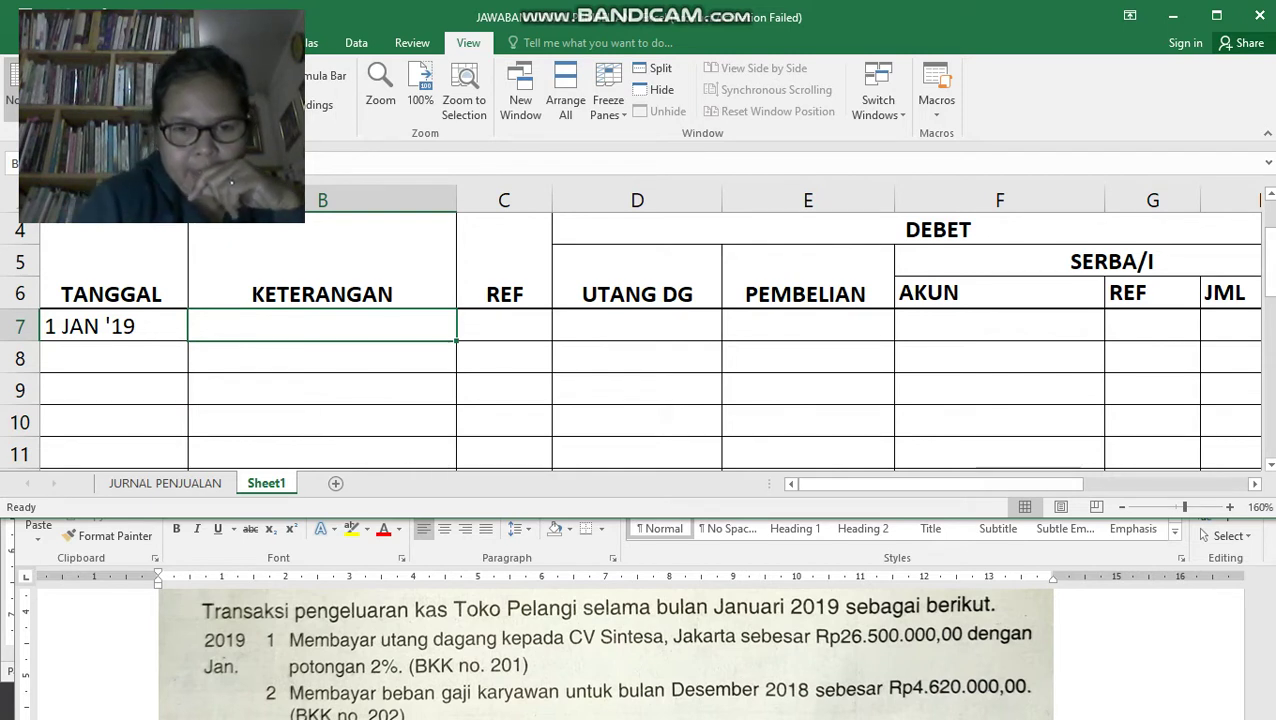
{"action": "type", "text": "CV SI"}
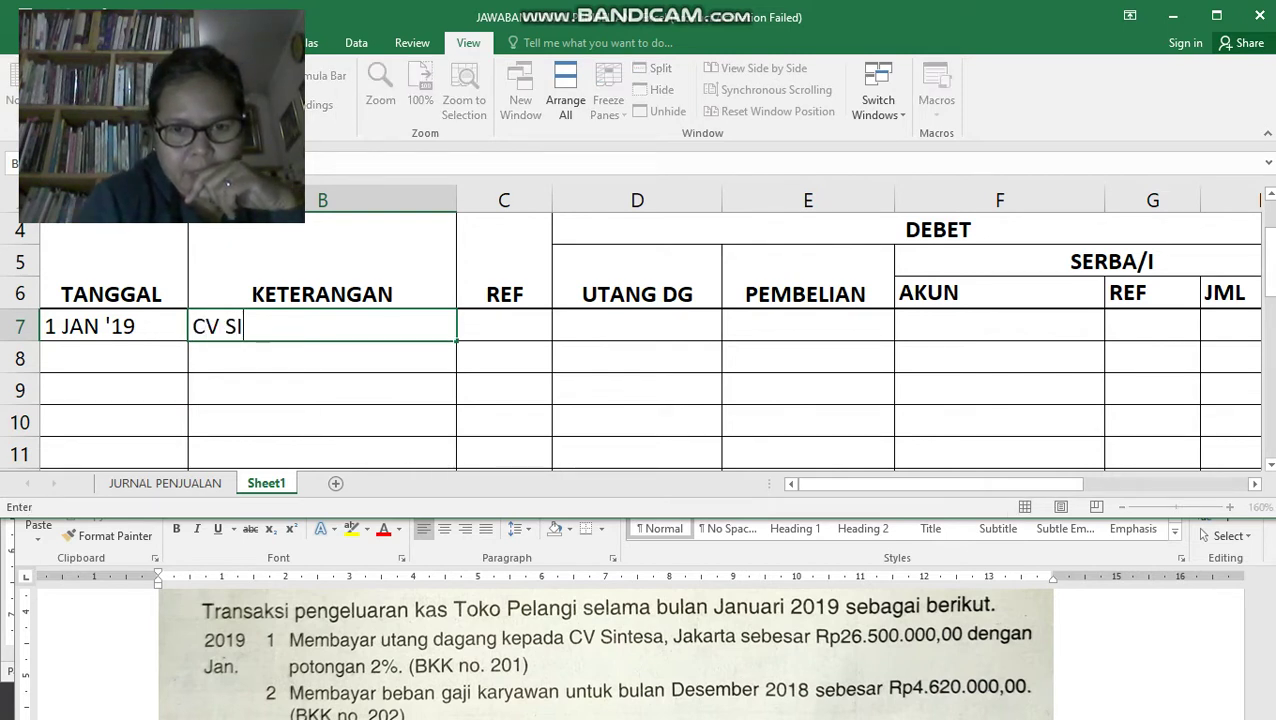
{"action": "type", "text": "NTESA"}
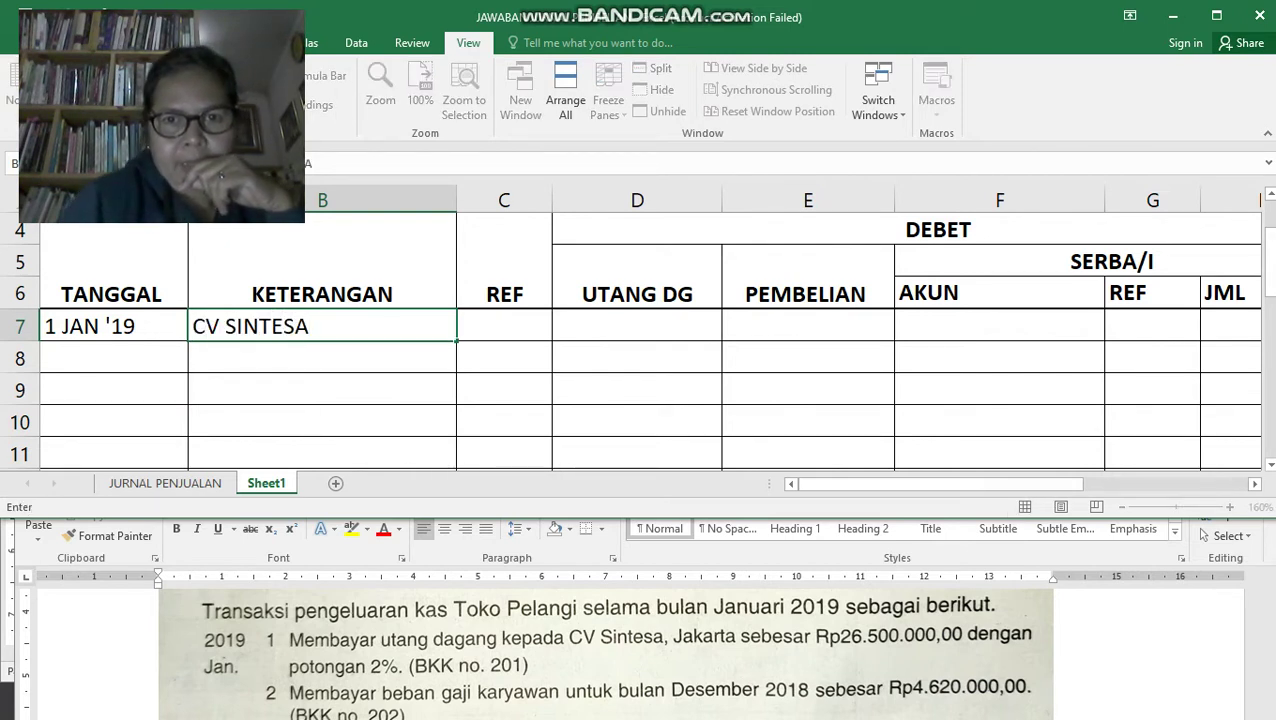
{"action": "type", "text": ", JKT"}
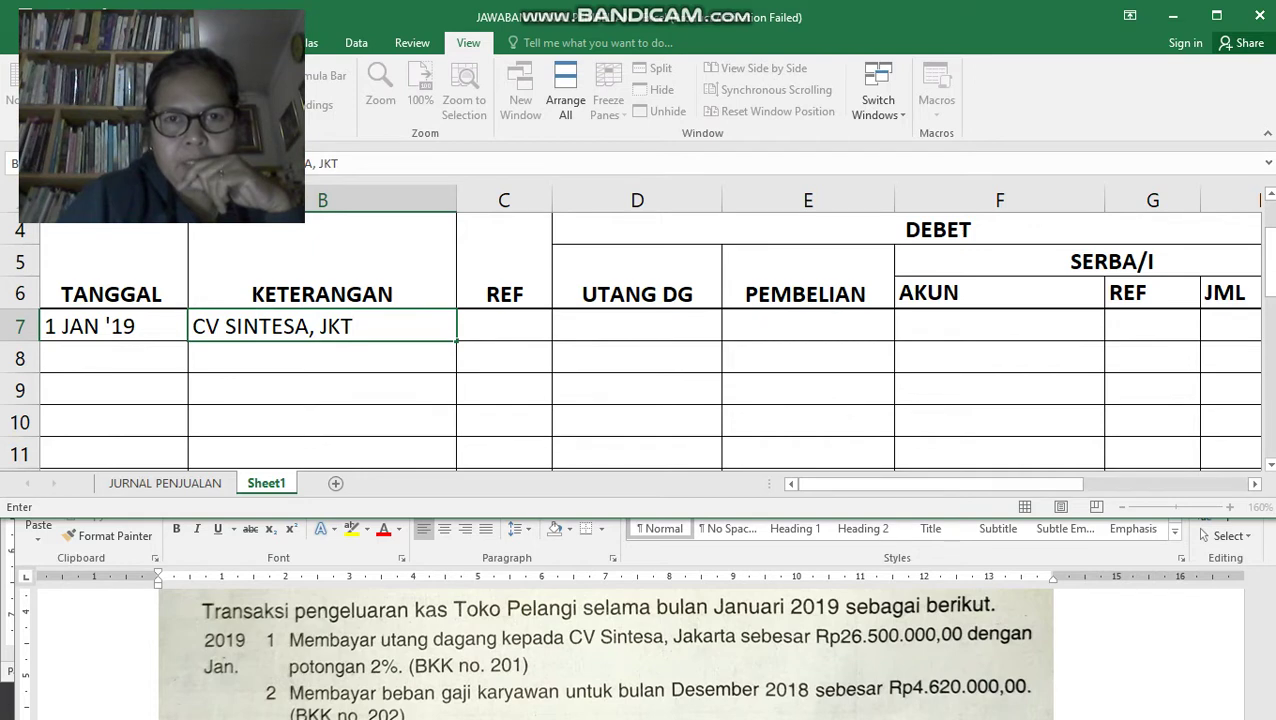
Enter the unit note X 1.000,- in cell G3, just above the DEBET header of the journal.
{"action": "left_click", "coordinate": [637, 326]}
{"action": "scroll", "coordinate": [637, 326], "scroll_direction": "up", "scroll_amount": 1}
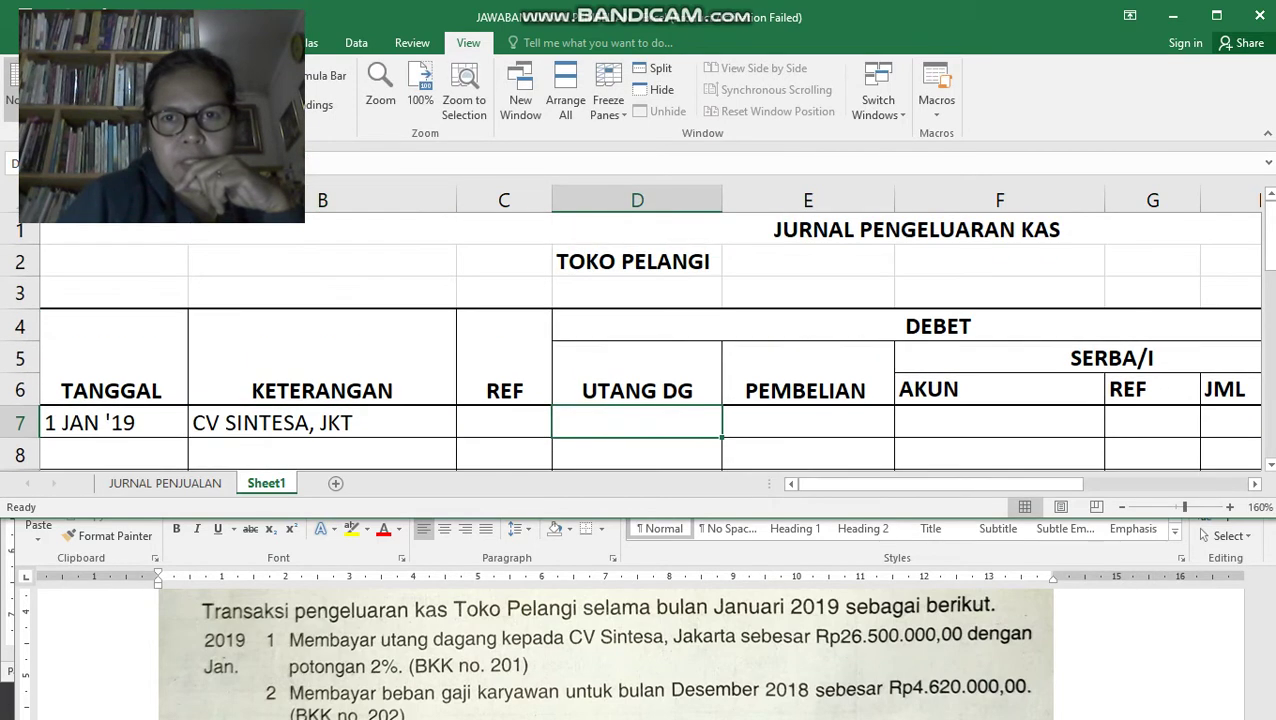
{"action": "left_click", "coordinate": [808, 293]}
{"action": "key", "text": "Up"}
{"action": "key", "text": "Right"}
{"action": "key", "text": "Right"}
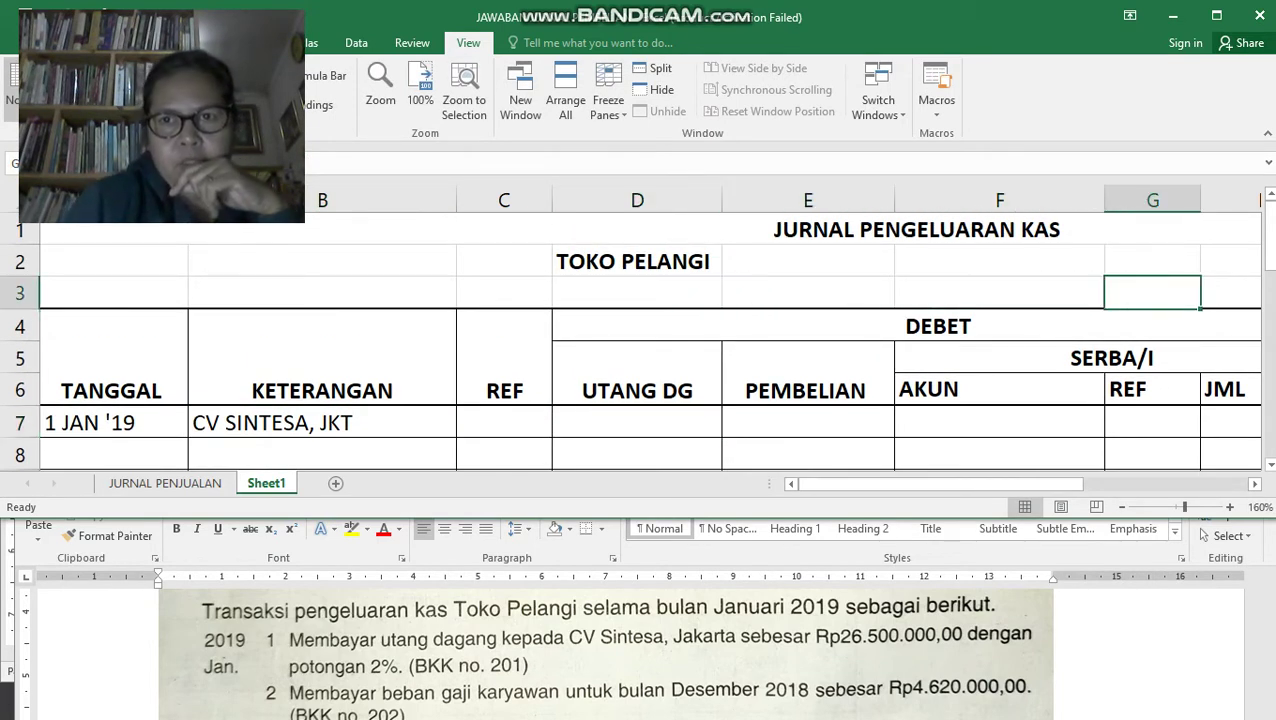
{"action": "type", "text": "X"}
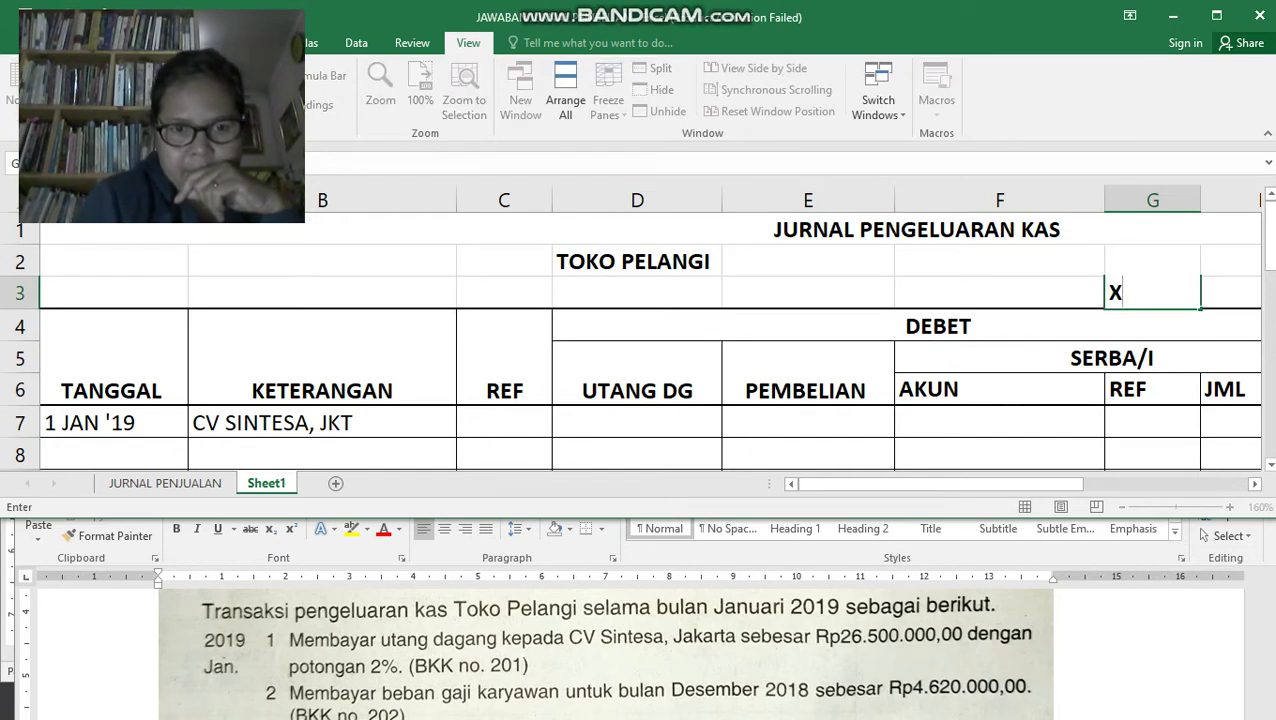
{"action": "type", "text": " 1.000"}
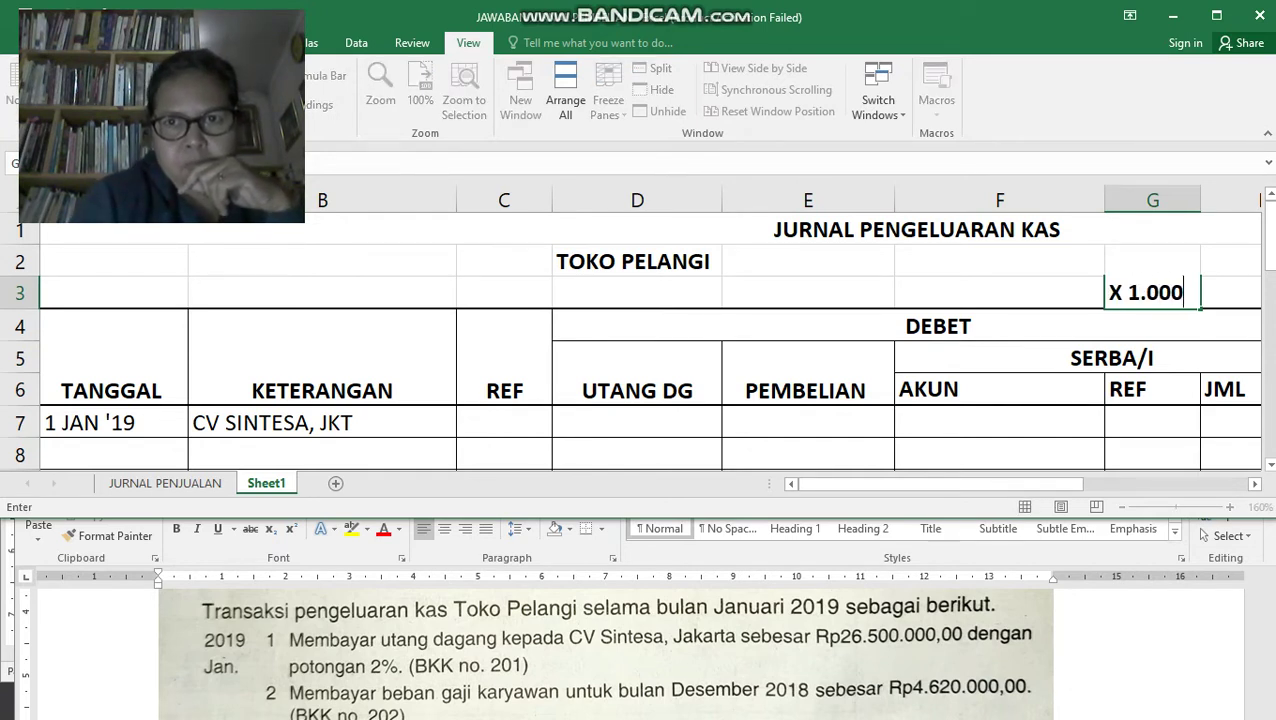
{"action": "type", "text": ",="}
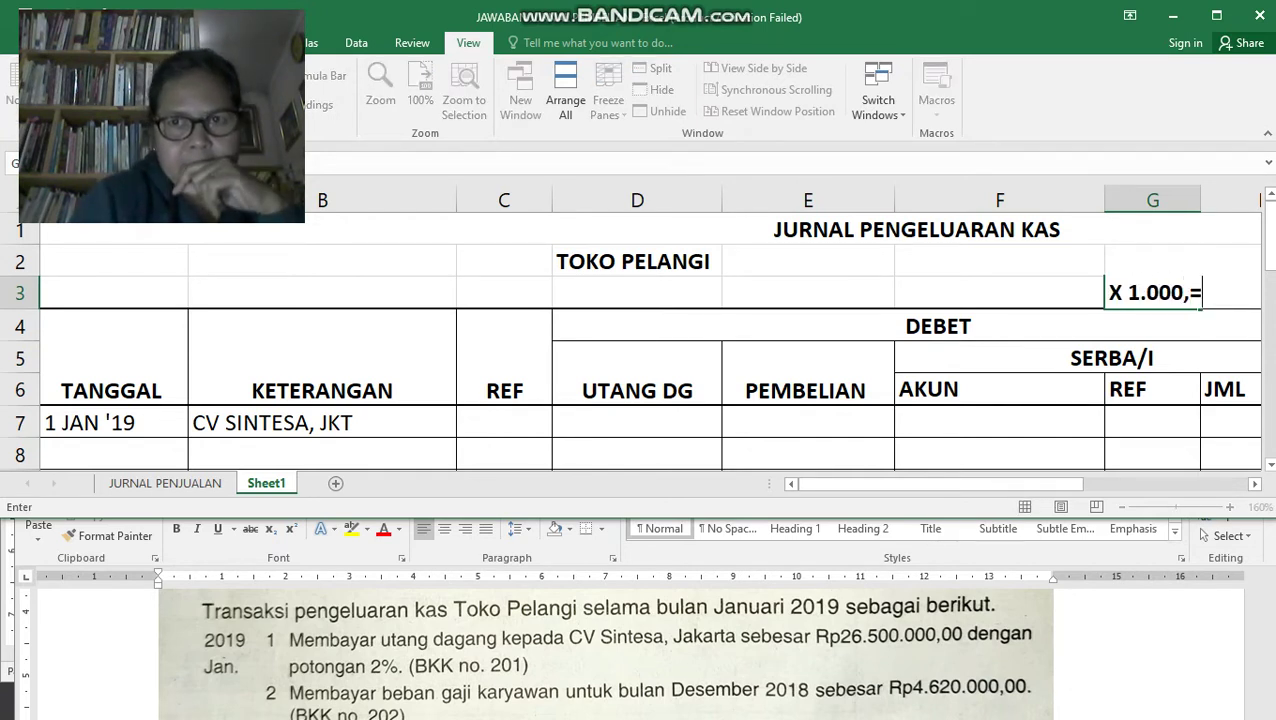
{"action": "key", "text": "BackSpace"}
{"action": "type", "text": "-"}
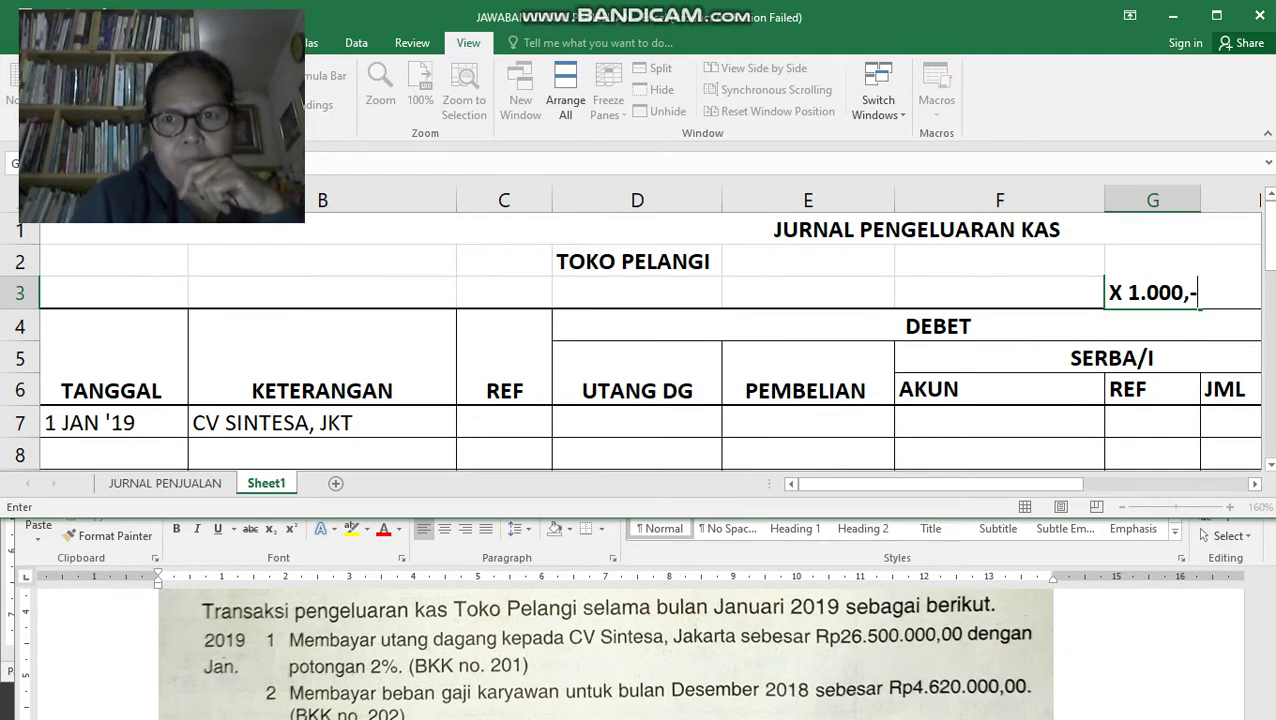
{"action": "key", "text": "Return"}
Enter 26500 as the UTANG DG amount of the 1 January entry in cell D7.
{"action": "key", "text": "Left"}
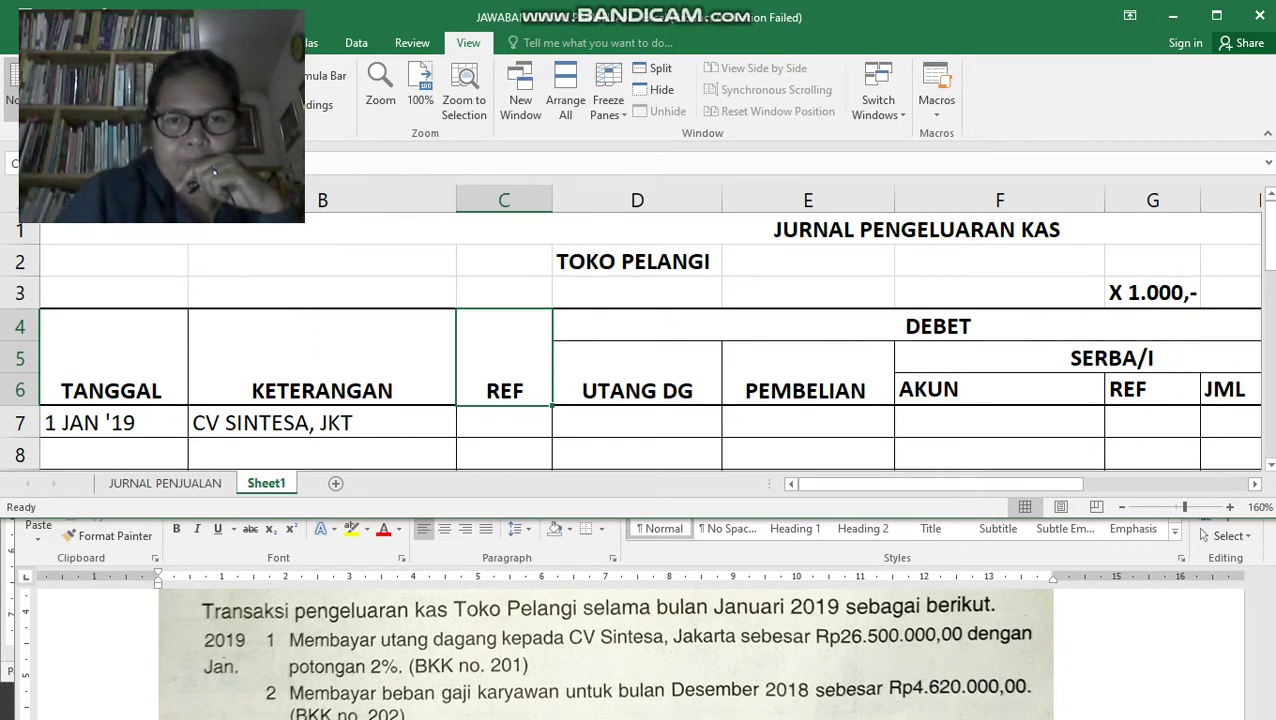
{"action": "left_click", "coordinate": [637, 422]}
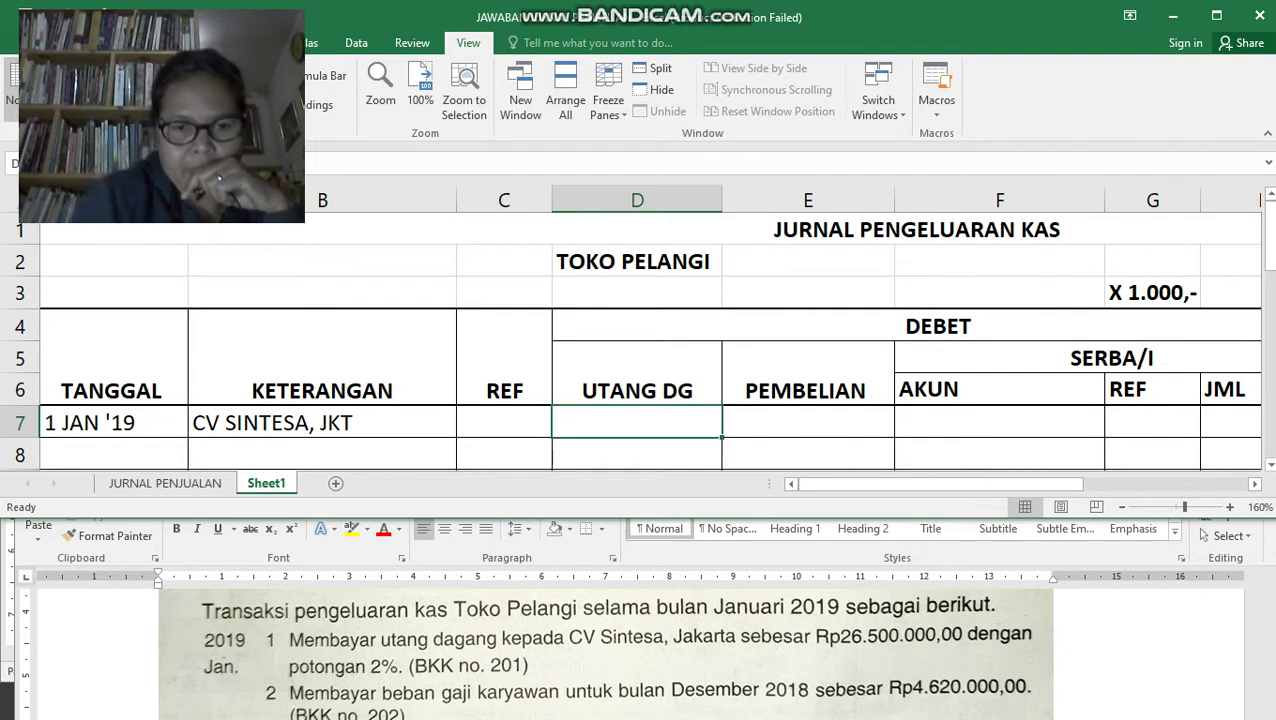
{"action": "type", "text": "2650"}
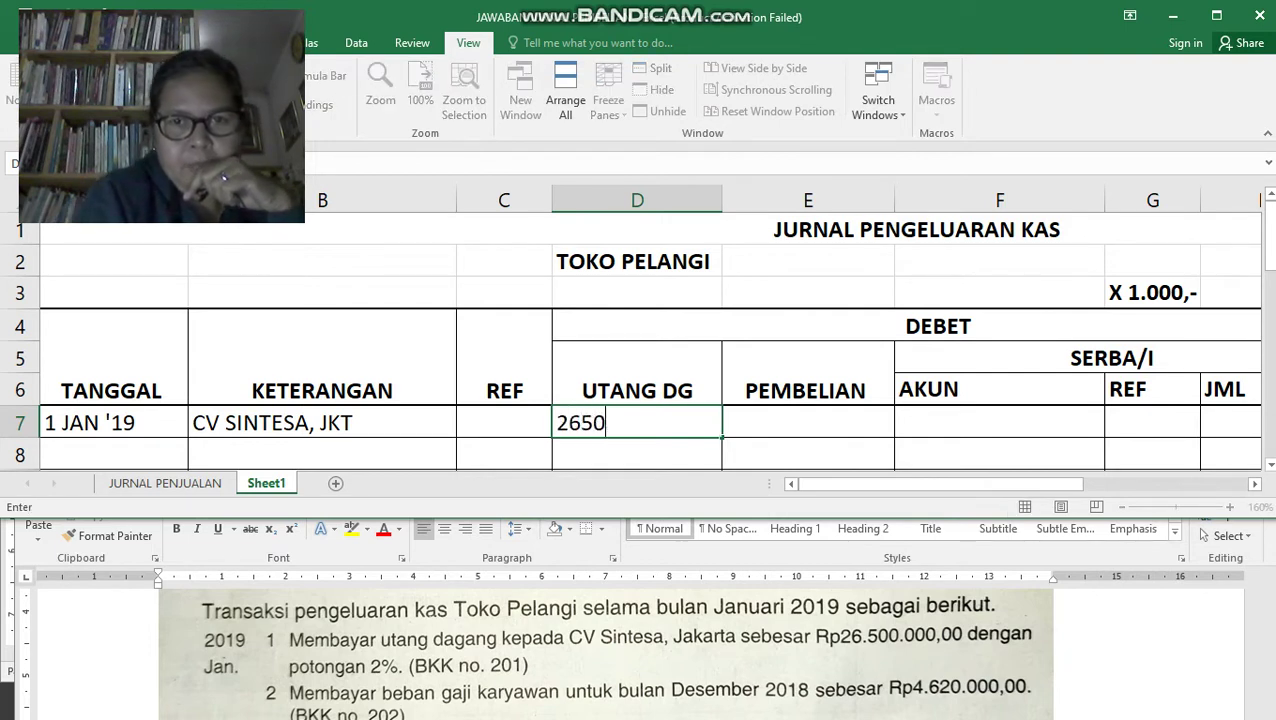
{"action": "type", "text": "0"}
{"action": "key", "text": "ctrl+Return"}
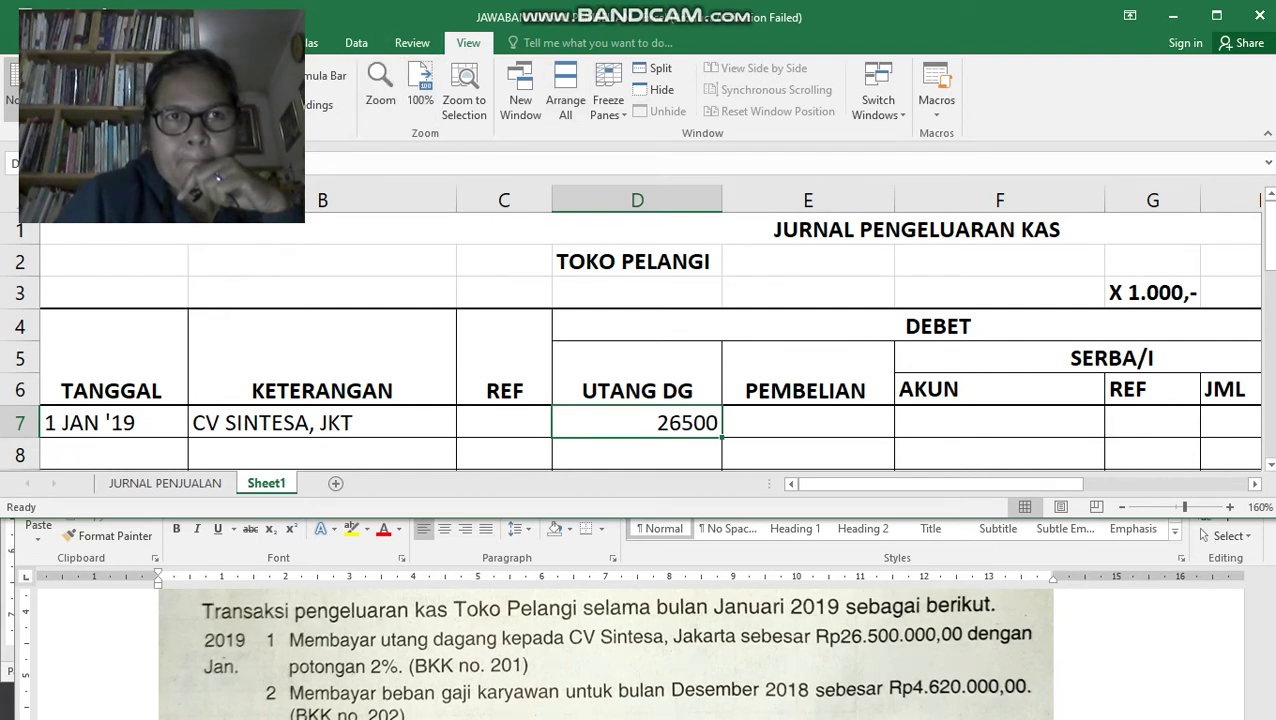
{"action": "left_click", "coordinate": [24, 43]}
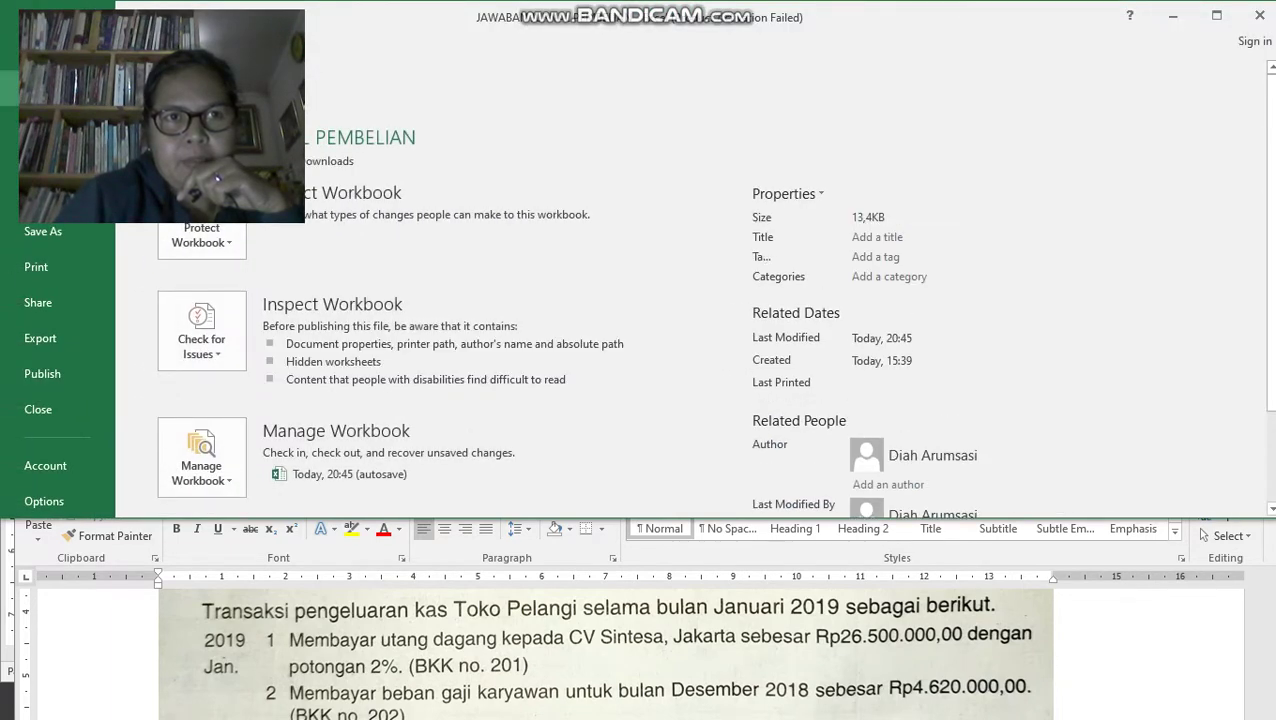
{"action": "key", "text": "Escape"}
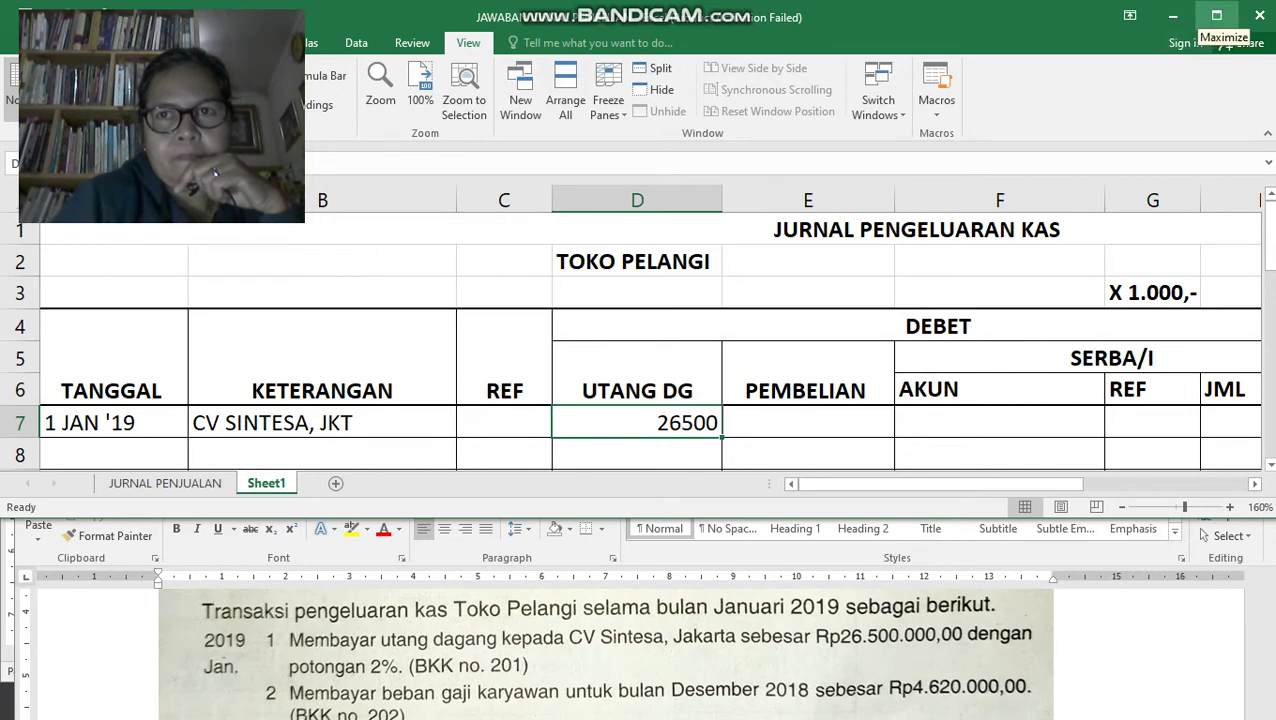
{"action": "left_click", "coordinate": [1217, 15]}
{"action": "left_click_drag", "start_coordinate": [504, 261], "coordinate": [504, 350]}
{"action": "left_click", "coordinate": [322, 260]}
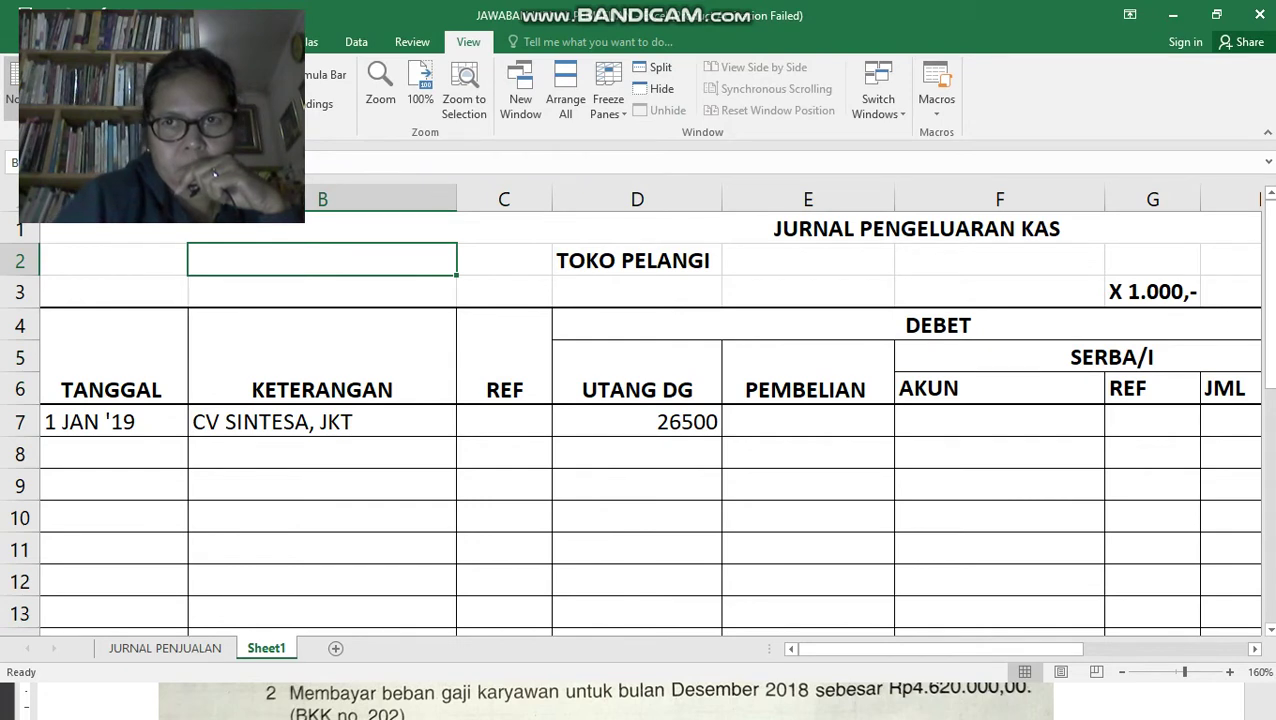
{"action": "left_click", "coordinate": [1216, 15]}
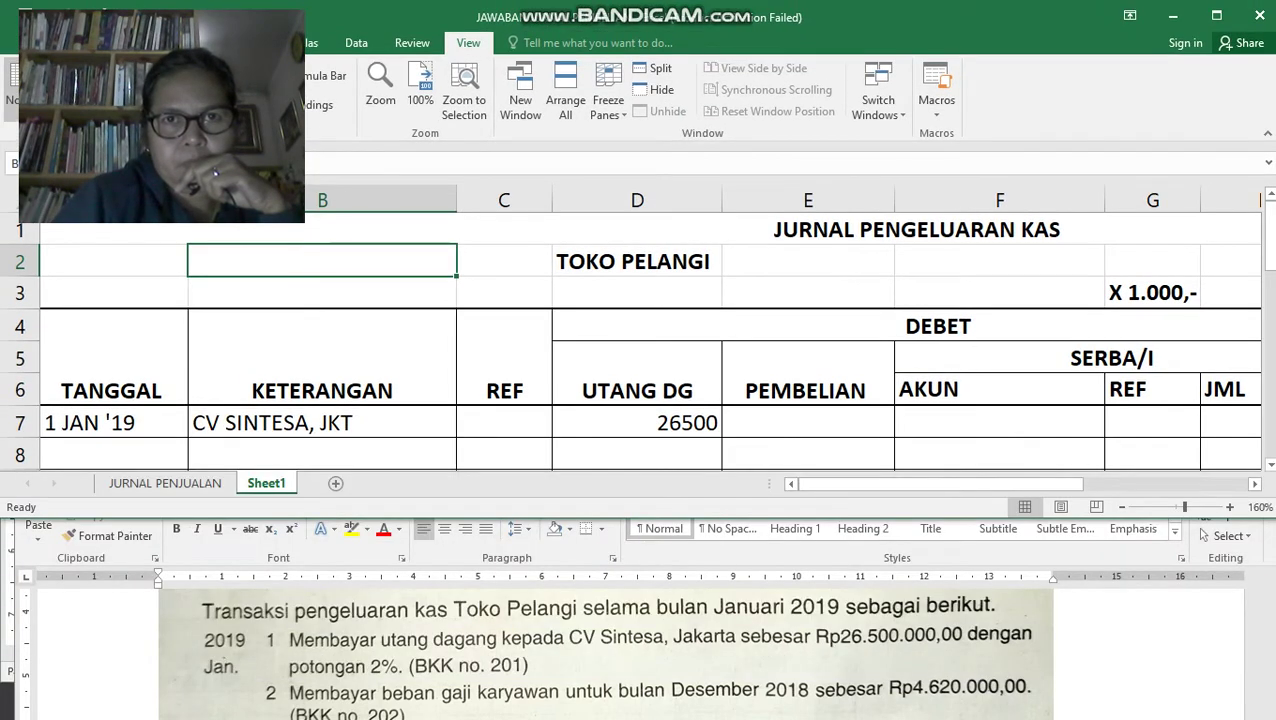
{"action": "left_click", "coordinate": [322, 261]}
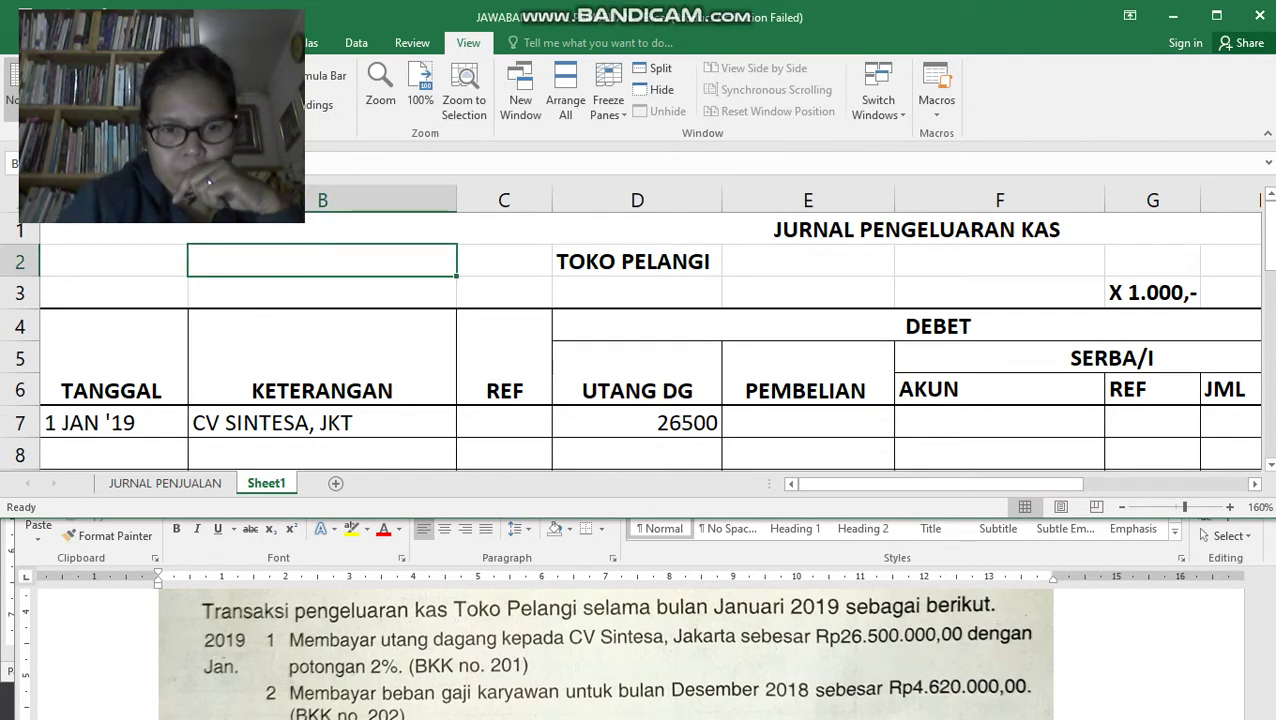
{"action": "key", "text": "super"}
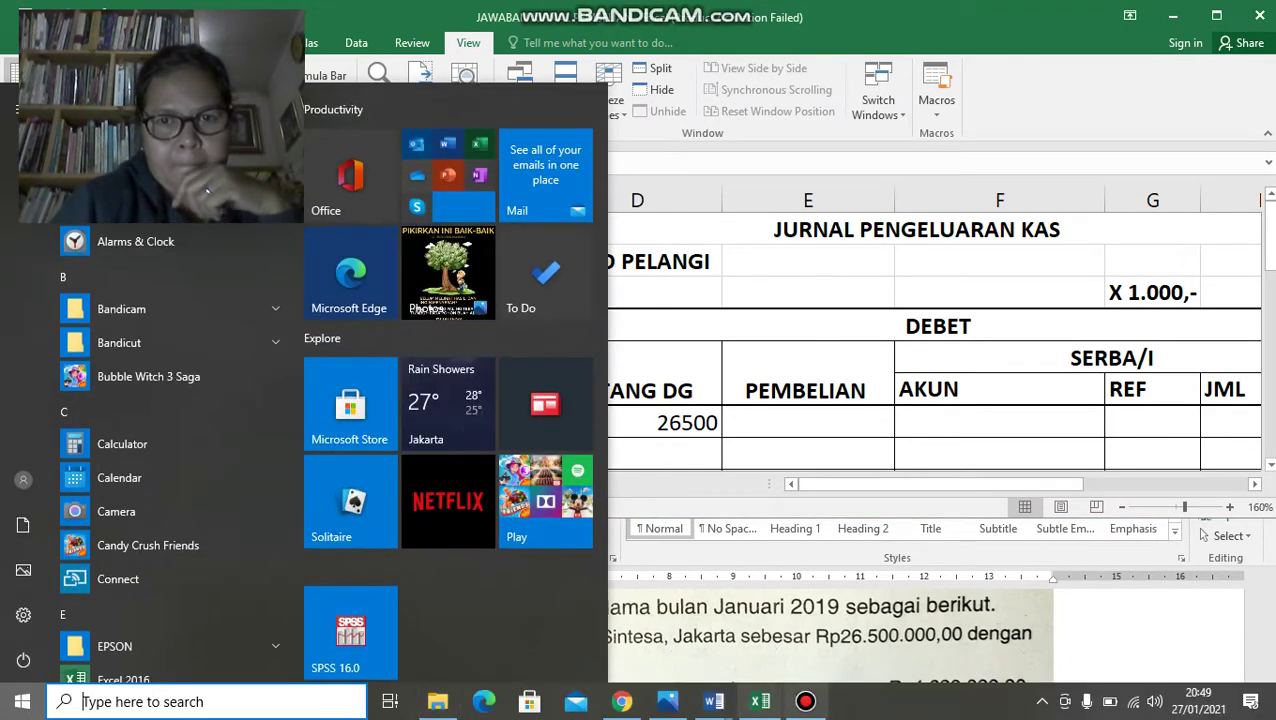
{"action": "left_click", "coordinate": [806, 701]}
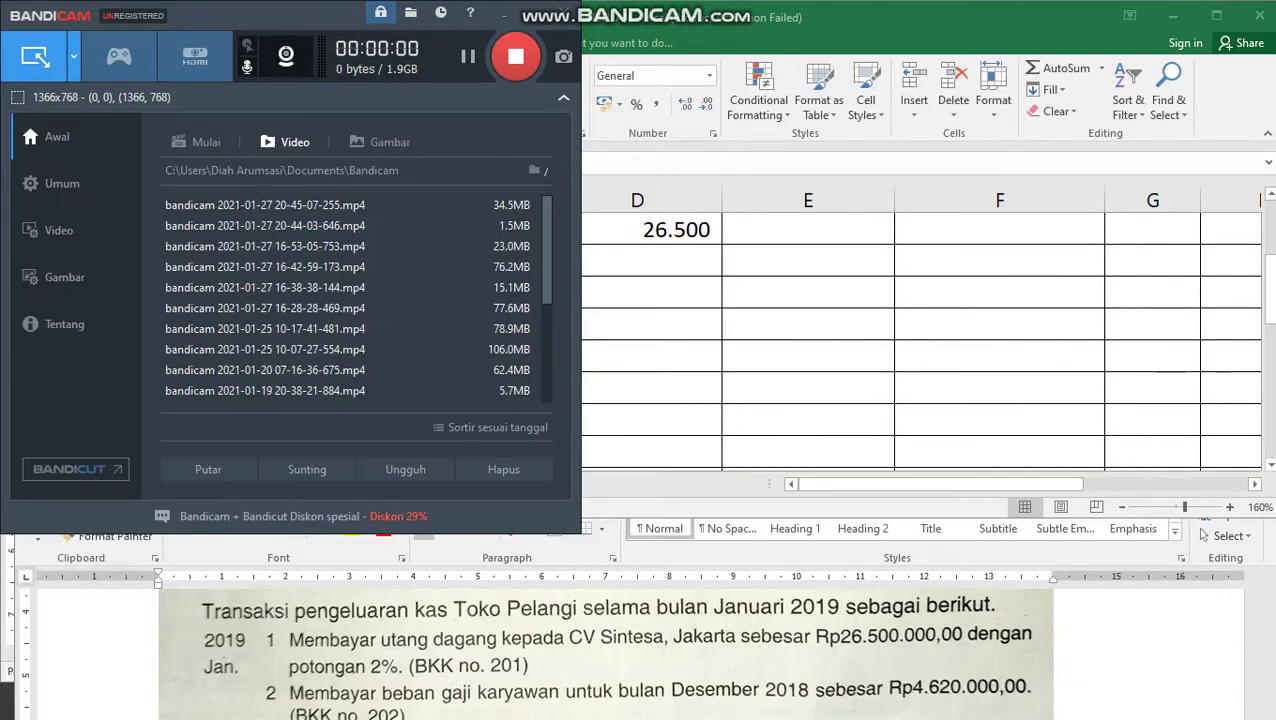
Calculate the POT PEMB of the 1 January entry in cell I7 as 2% of its UTANG DG, using =D7*2%.
{"action": "left_click", "coordinate": [637, 292]}
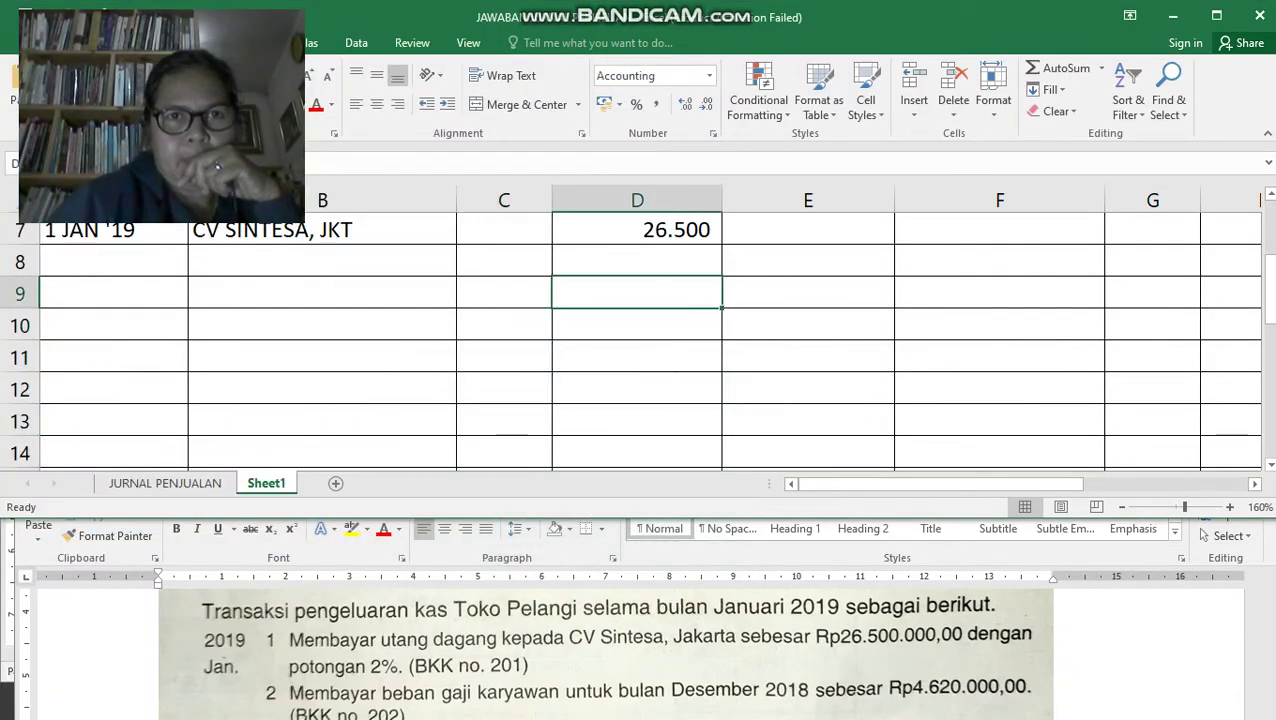
{"action": "scroll", "coordinate": [637, 340], "scroll_direction": "up", "scroll_amount": 1}
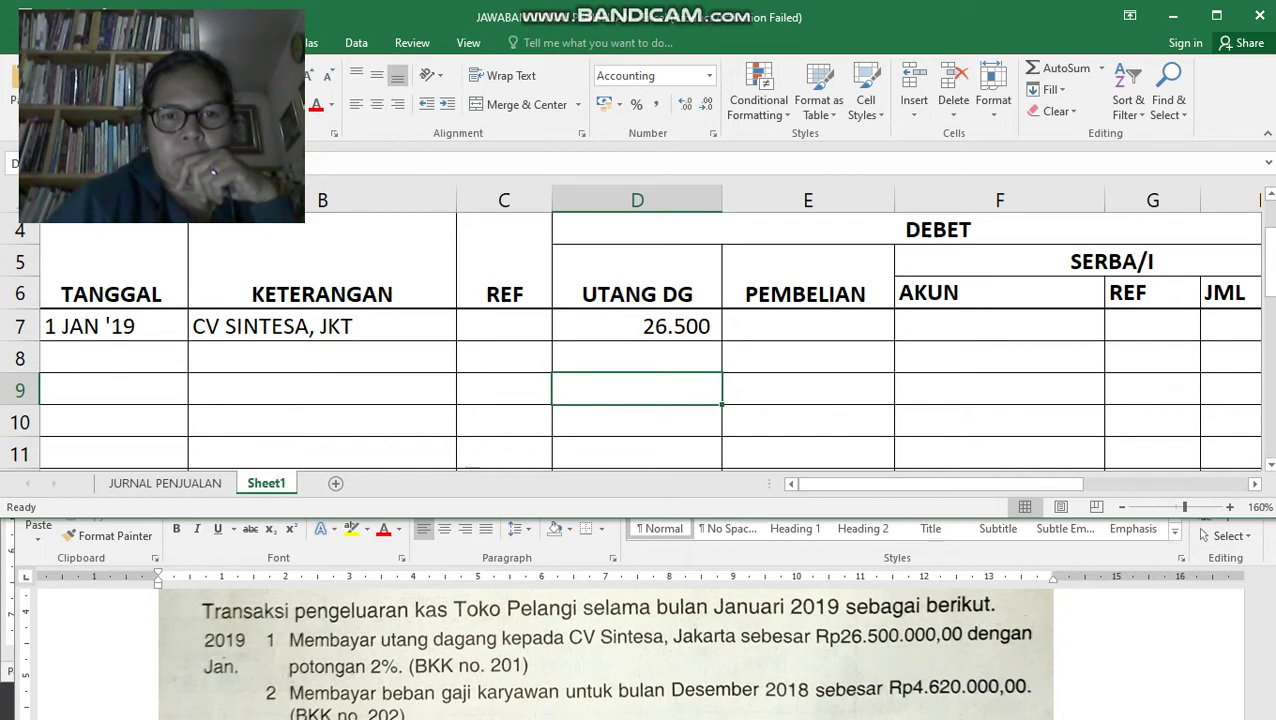
{"action": "key", "text": "Up"}
{"action": "key", "text": "Up"}
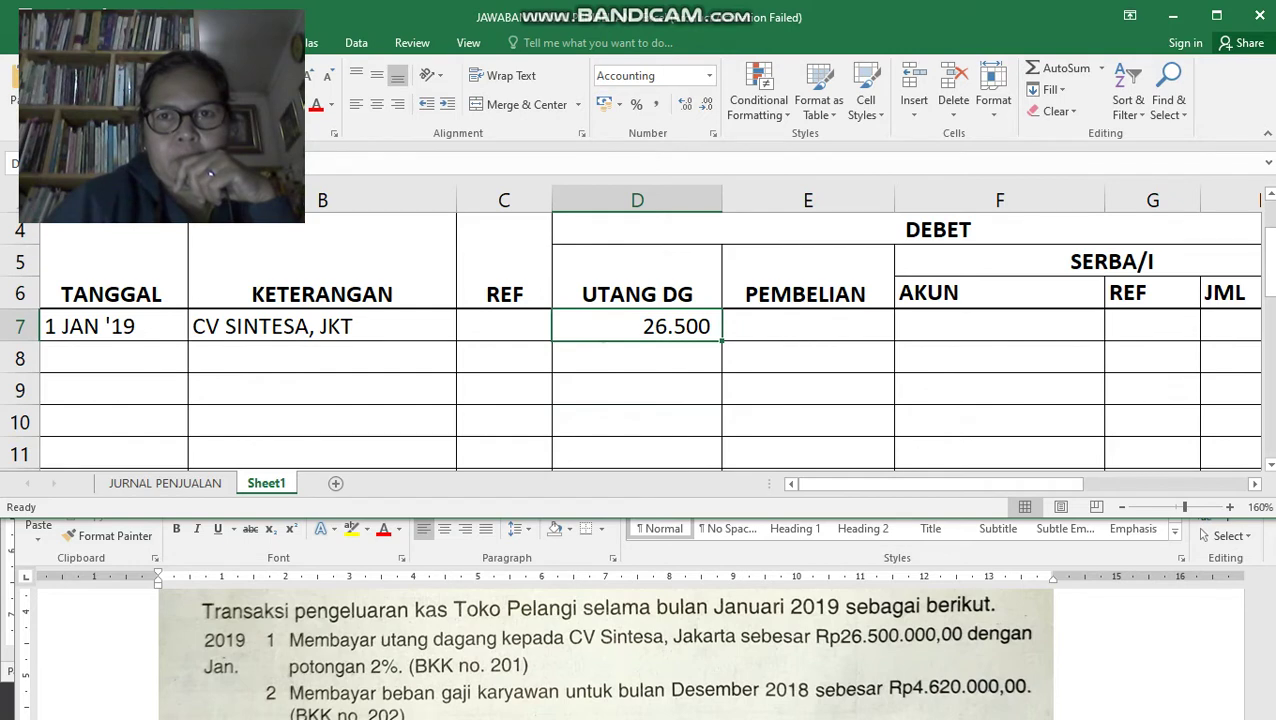
{"action": "key", "text": "Right"}
{"action": "key", "text": "Right"}
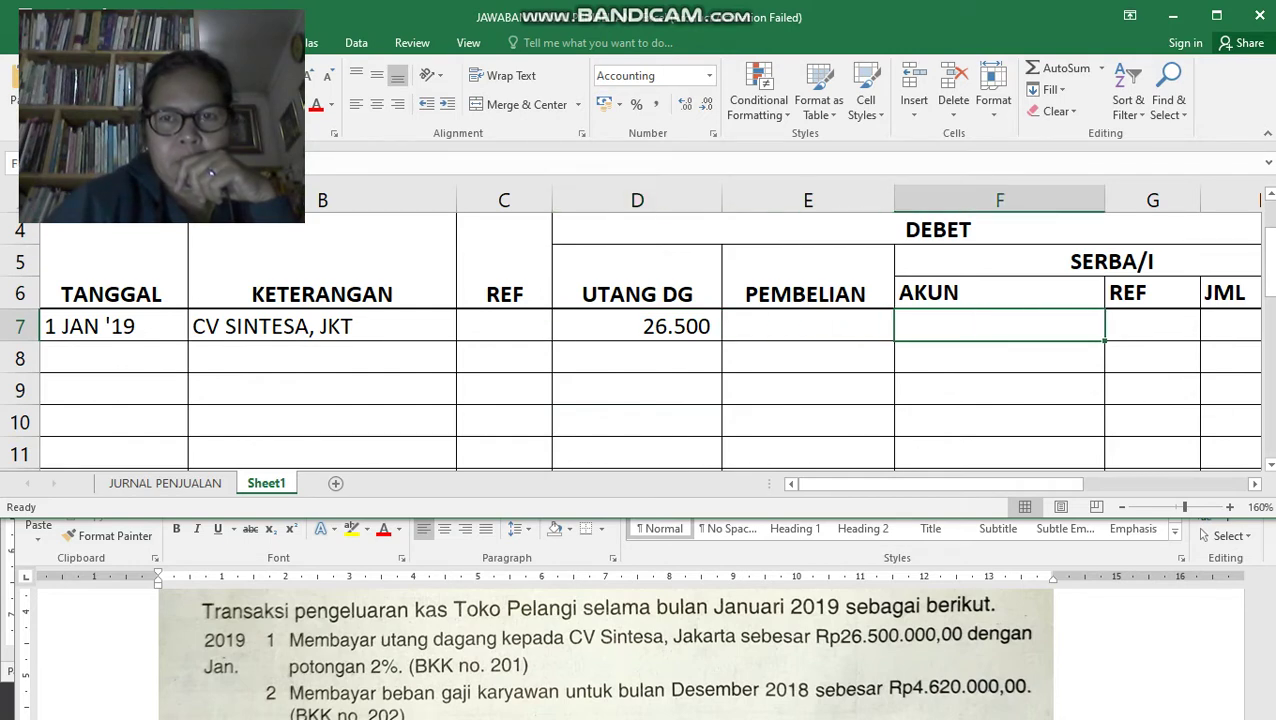
{"action": "key", "text": "Right"}
{"action": "key", "text": "Right"}
{"action": "key", "text": "Right"}
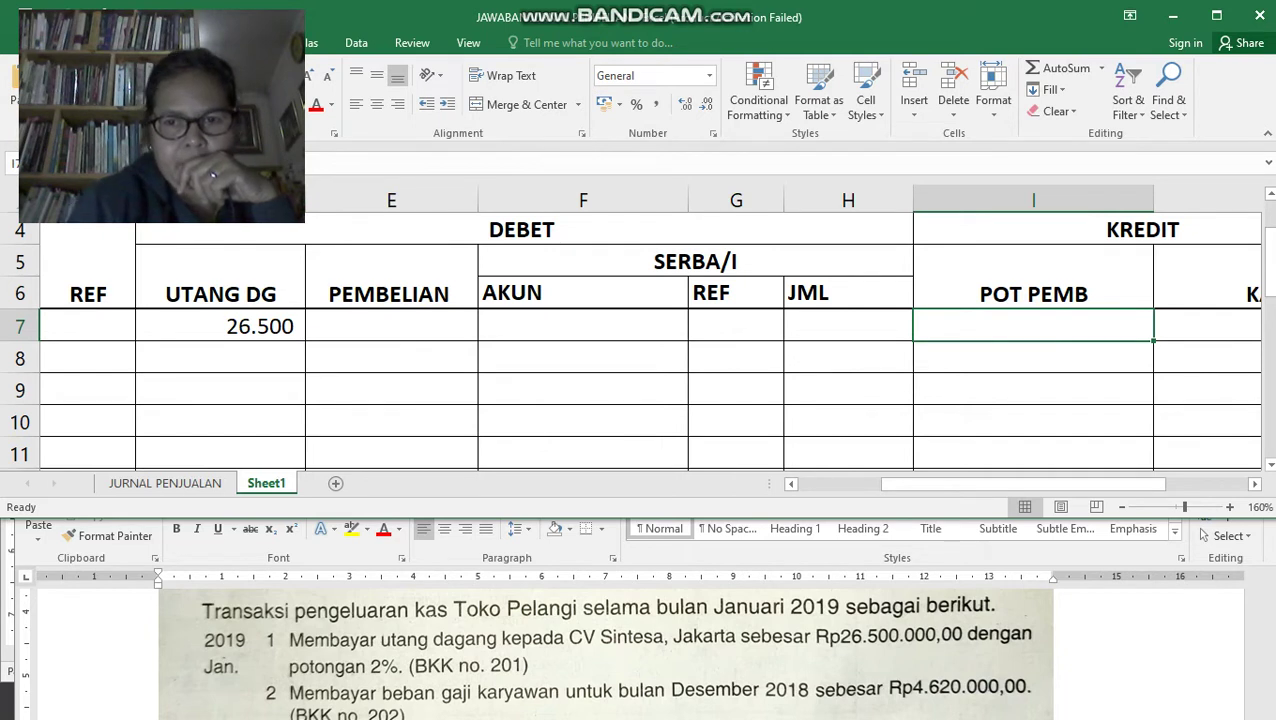
{"action": "type", "text": "="}
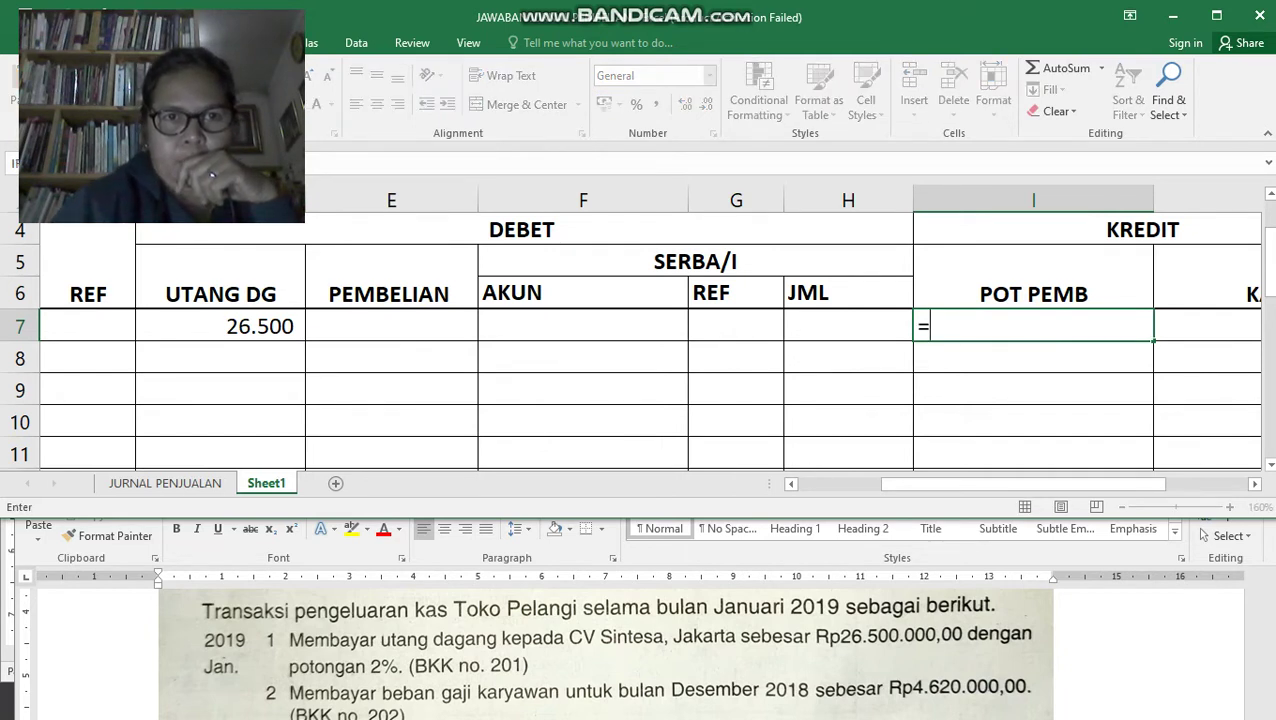
{"action": "left_click", "coordinate": [220, 326]}
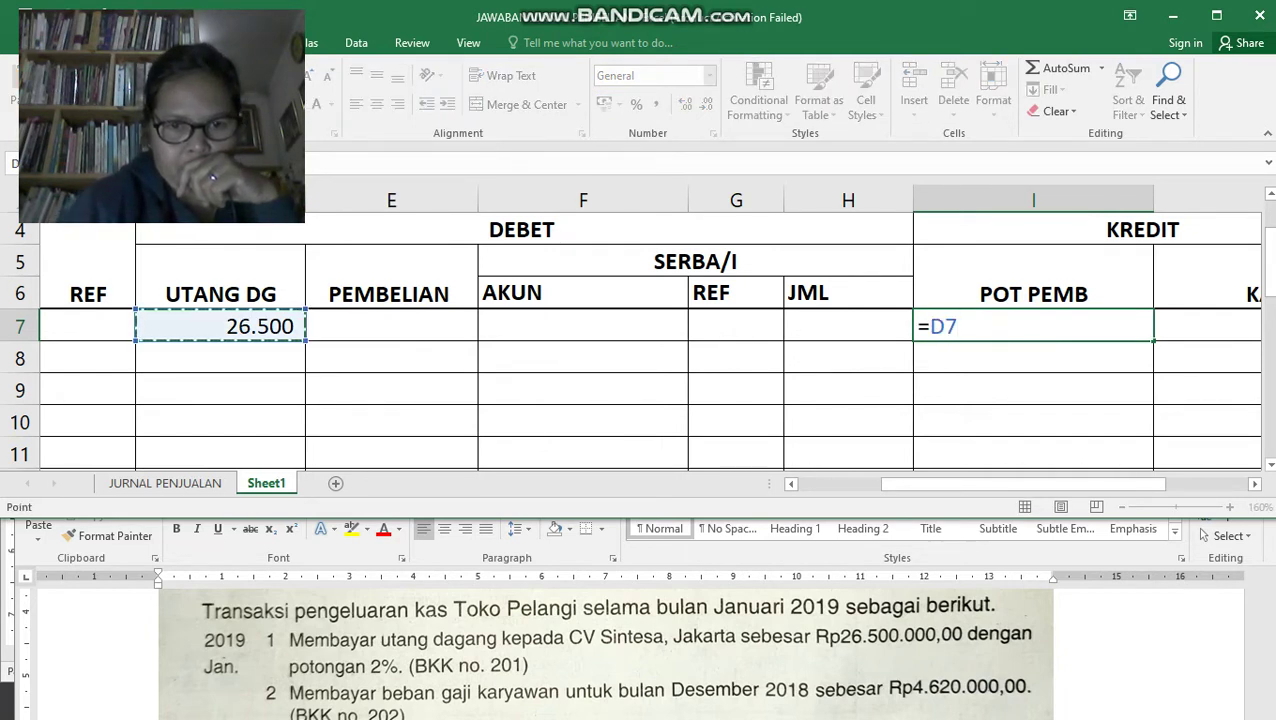
{"action": "type", "text": "*"}
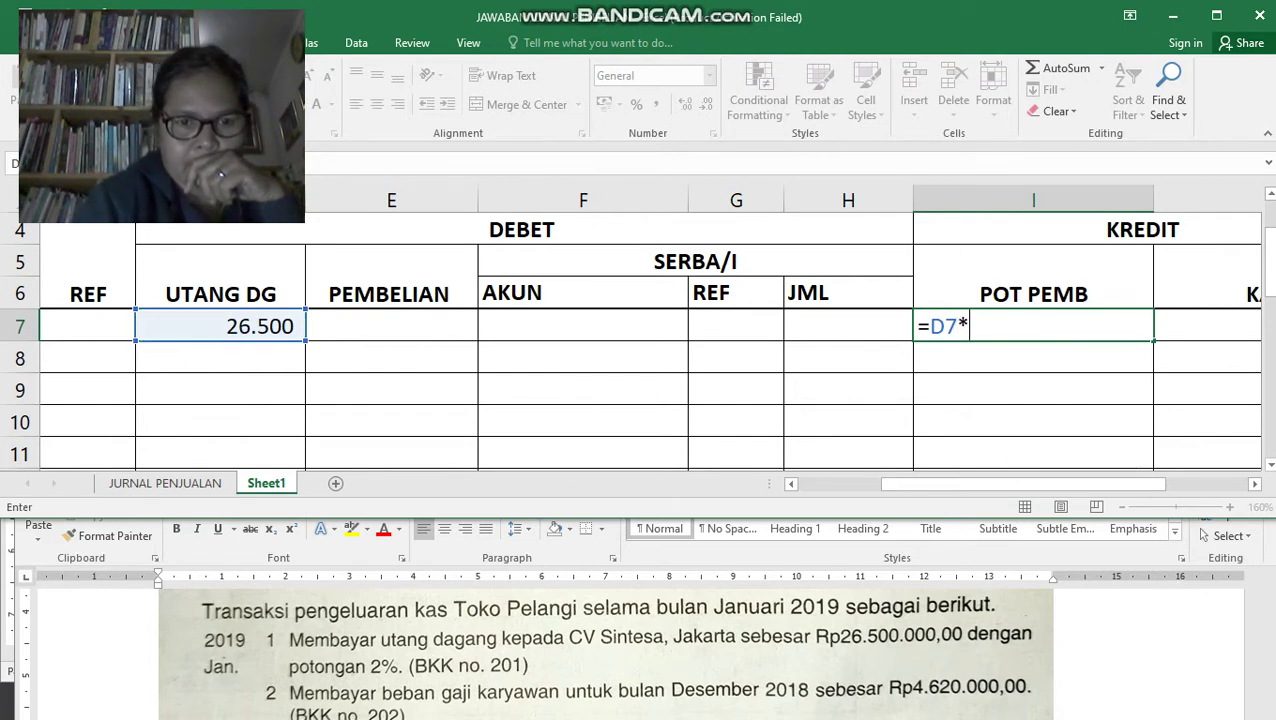
{"action": "type", "text": "2"}
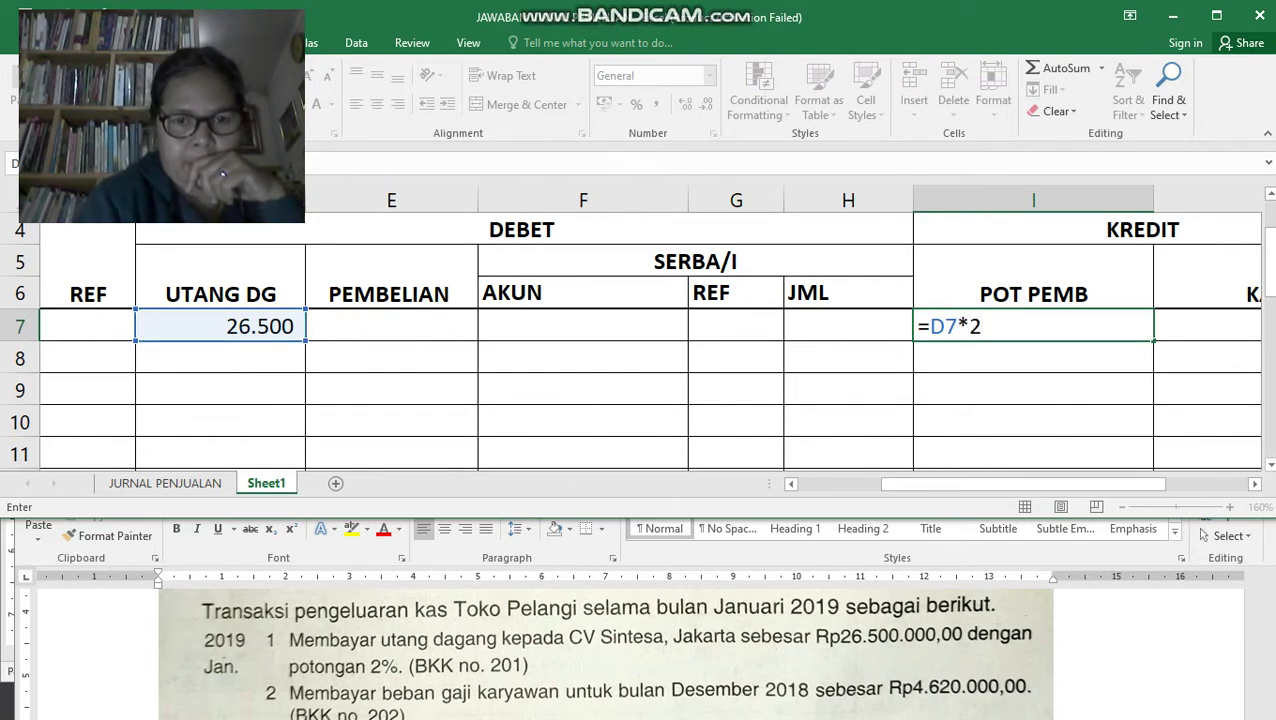
{"action": "type", "text": "%"}
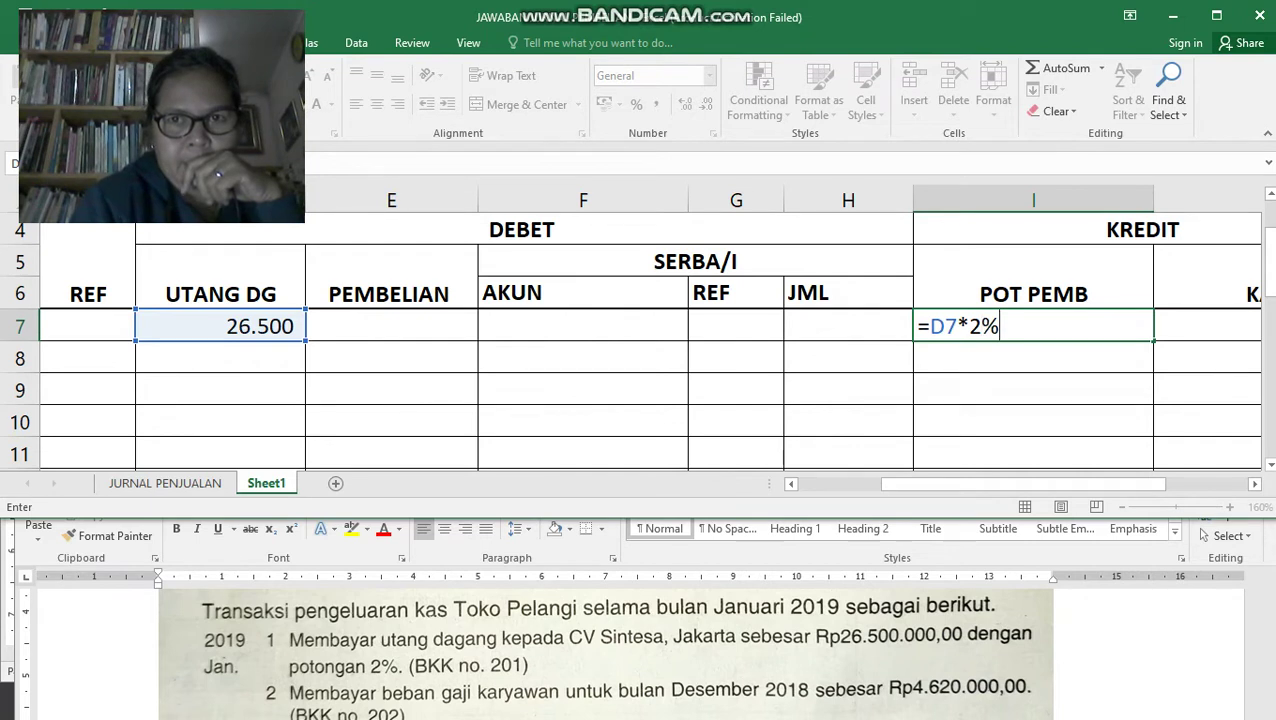
{"action": "key", "text": "Return"}
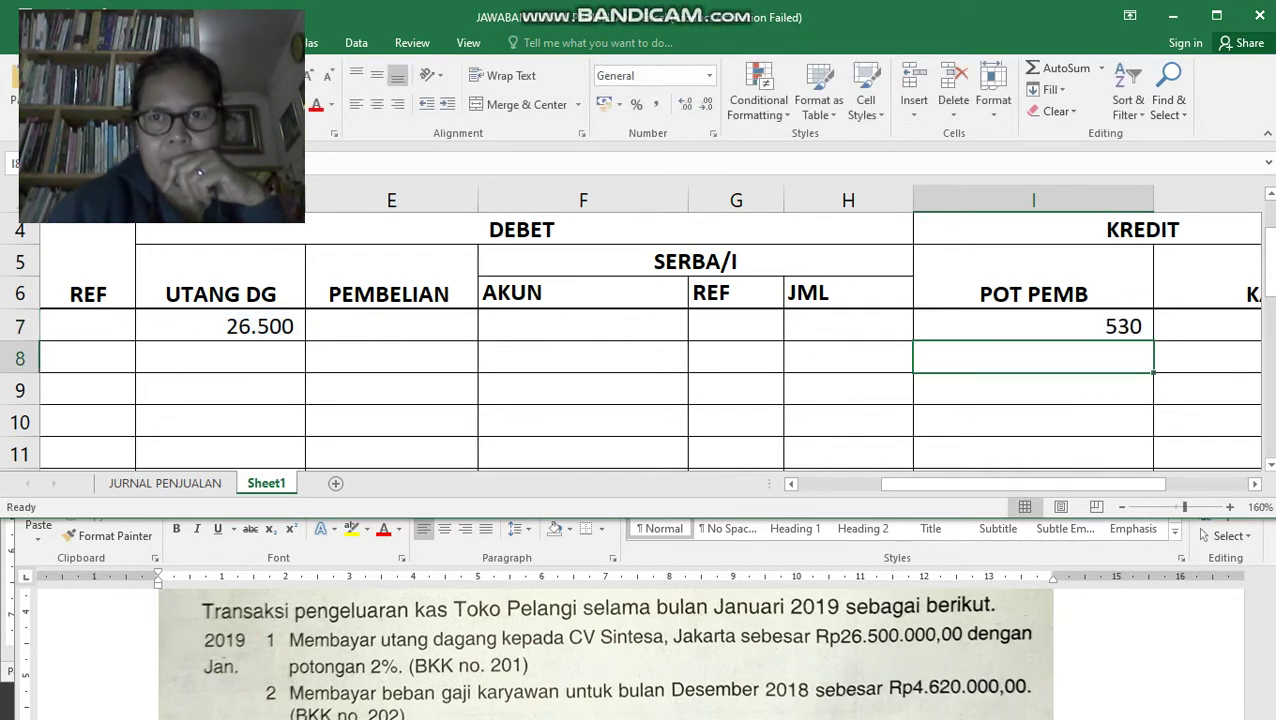
Narrow the POT PEMB column I under KREDIT.
{"action": "key", "text": "Up"}
{"action": "key", "text": "Right"}
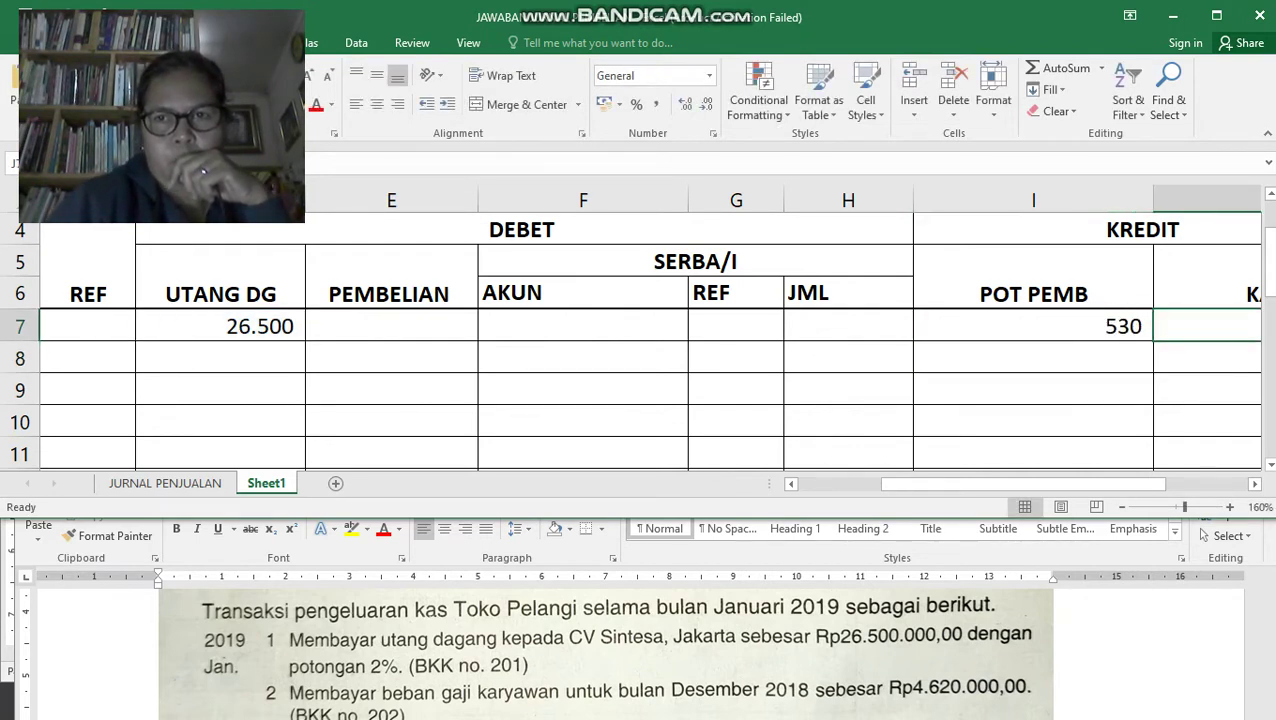
{"action": "key", "text": "Right"}
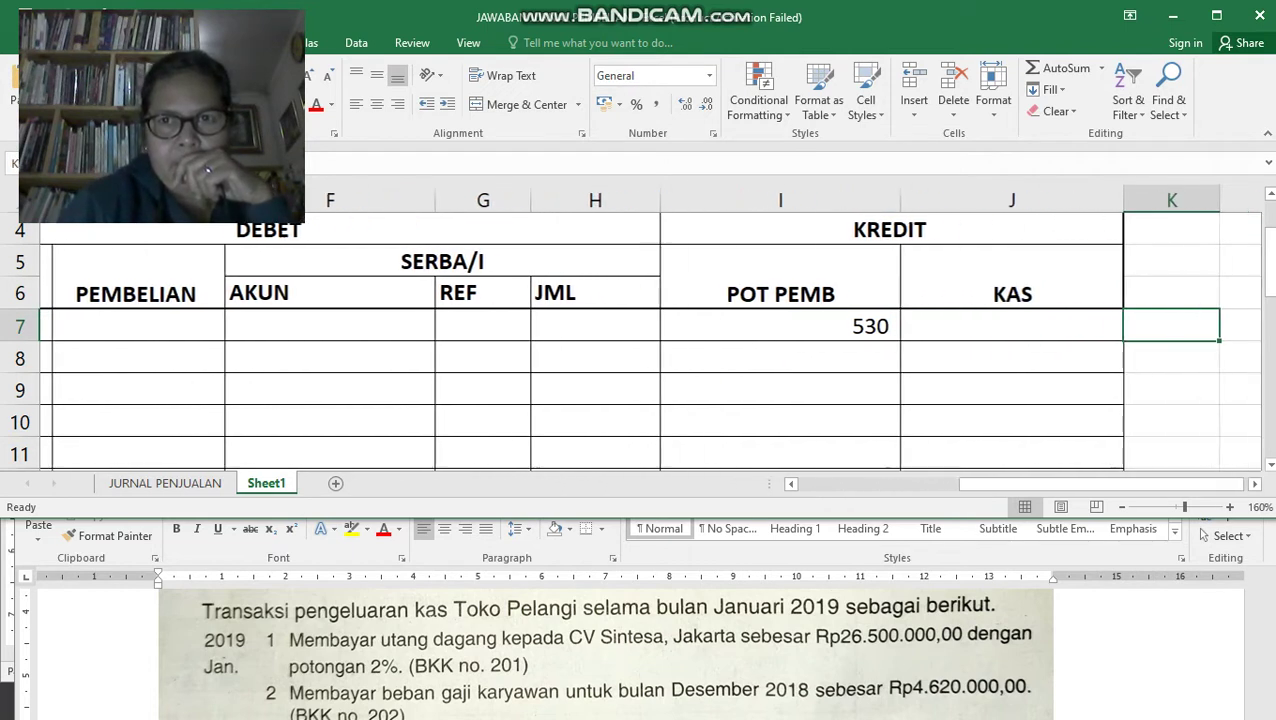
{"action": "left_click_drag", "start_coordinate": [887, 200], "coordinate": [800, 200]}
Calculate the KAS amount of the 1 January entry in cell J7 as UTANG DG minus POT PEMB, using =D7-I7.
{"action": "left_click", "coordinate": [911, 326]}
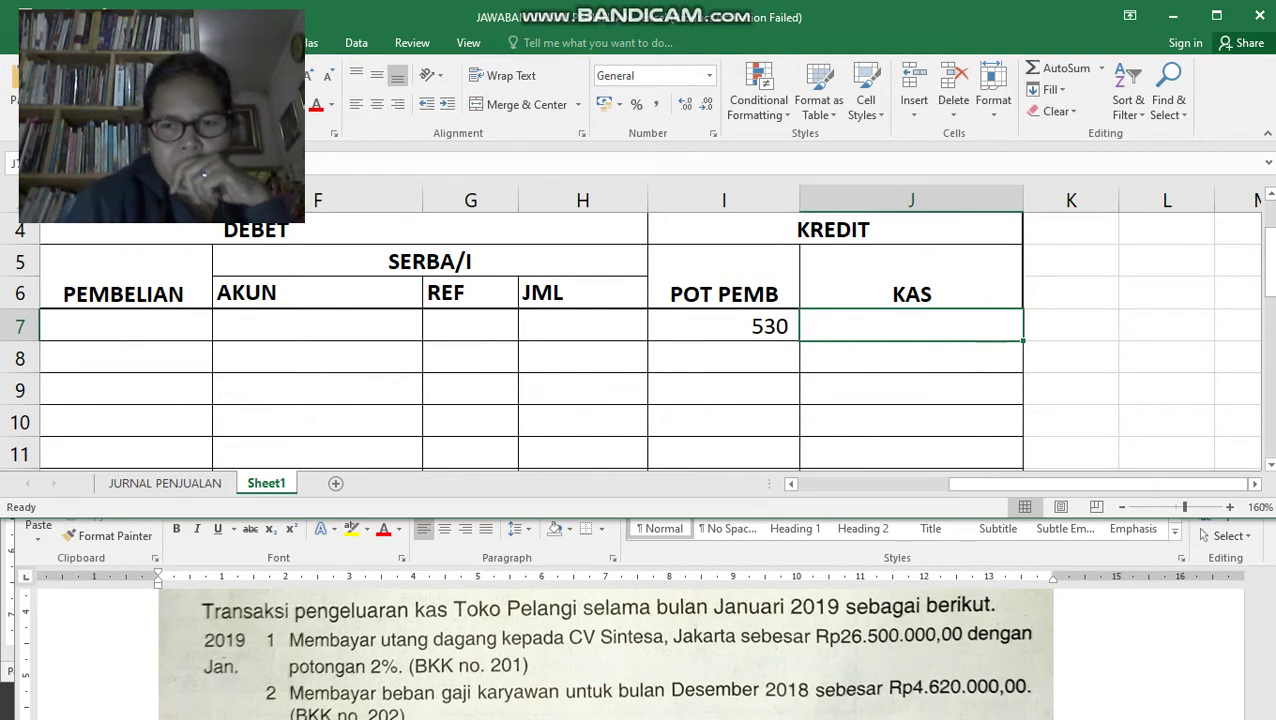
{"action": "type", "text": "="}
{"action": "key", "text": "Left"}
{"action": "key", "text": "Left"}
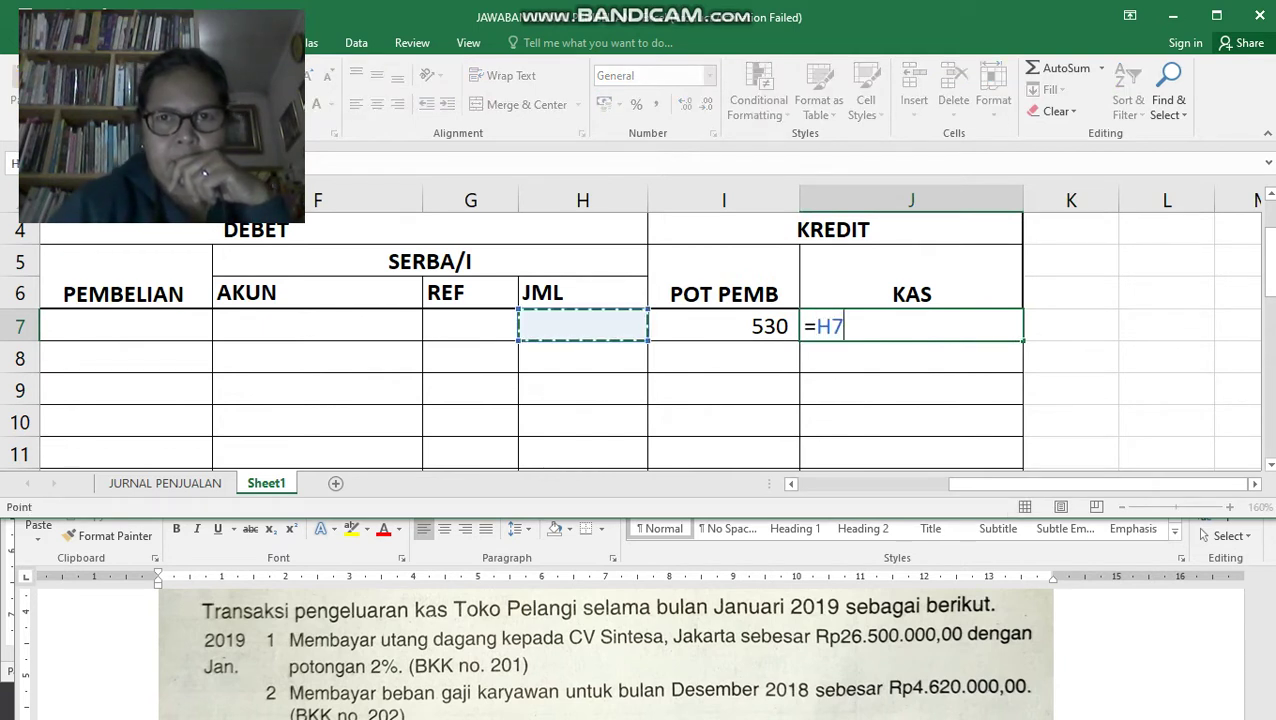
{"action": "key", "text": "Left"}
{"action": "key", "text": "Left"}
{"action": "key", "text": "Left"}
{"action": "key", "text": "Left"}
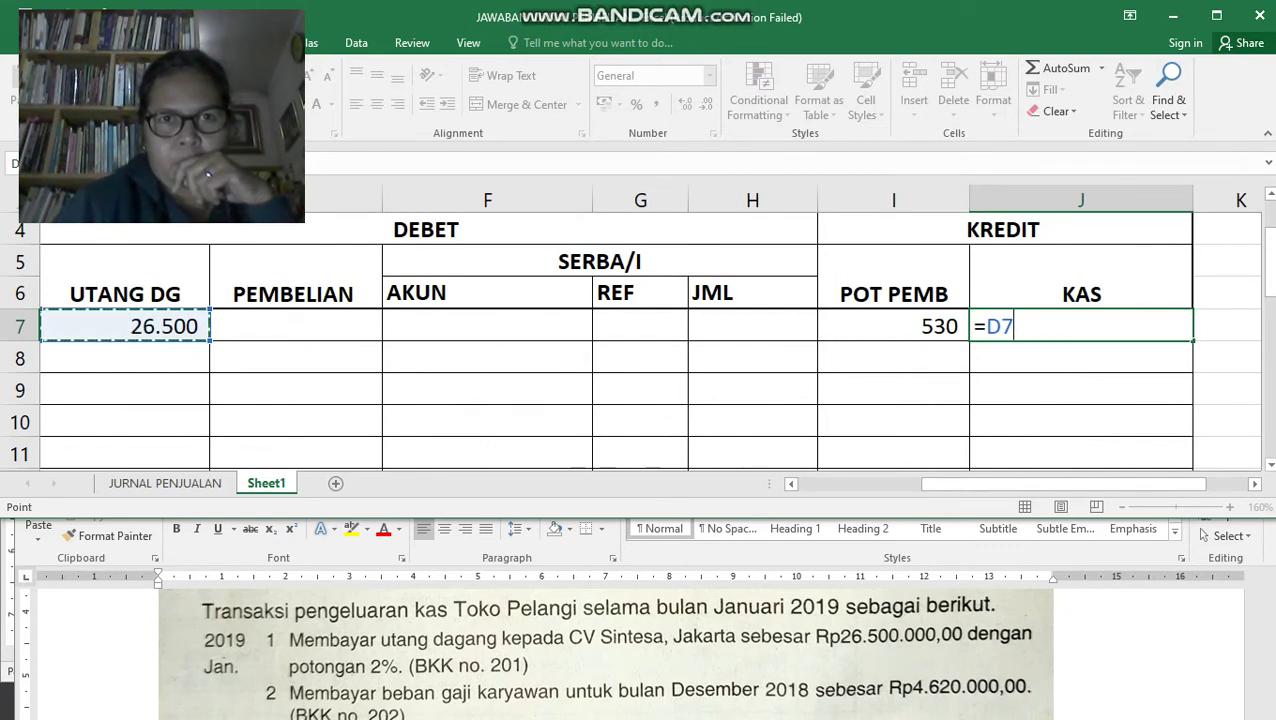
{"action": "key", "text": "F2"}
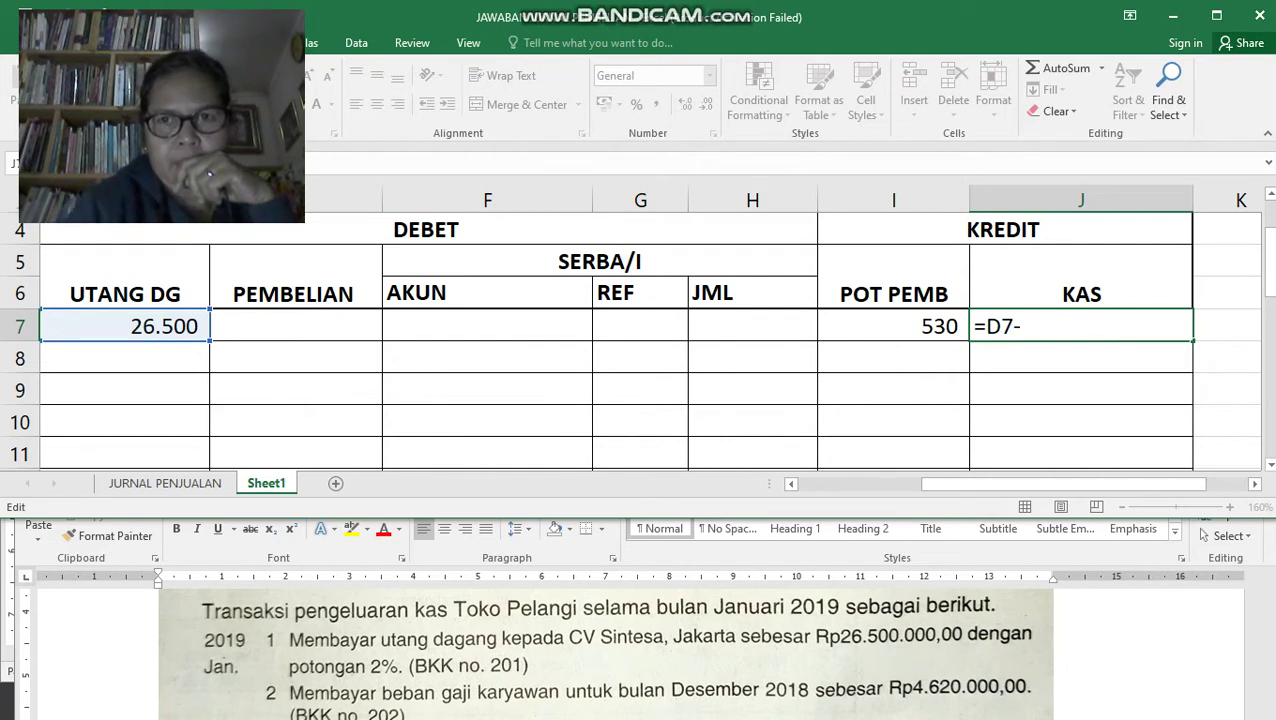
{"action": "left_click", "coordinate": [894, 326]}
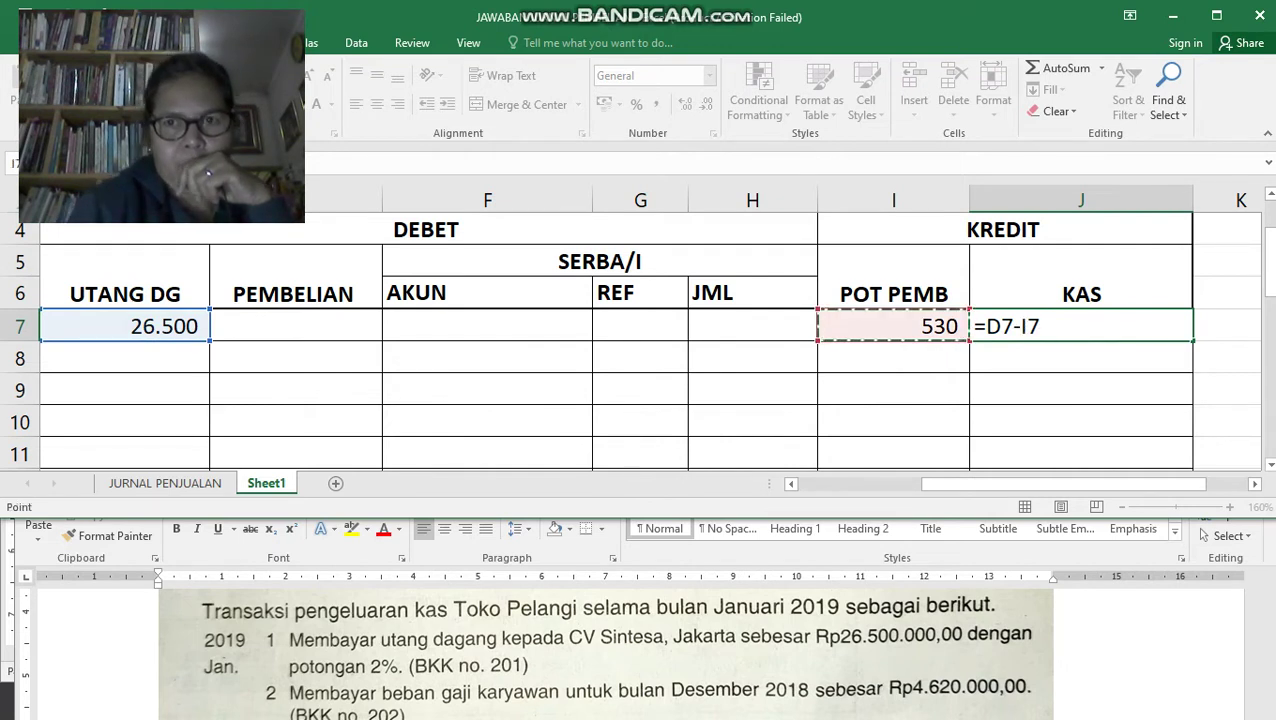
{"action": "key", "text": "Return"}
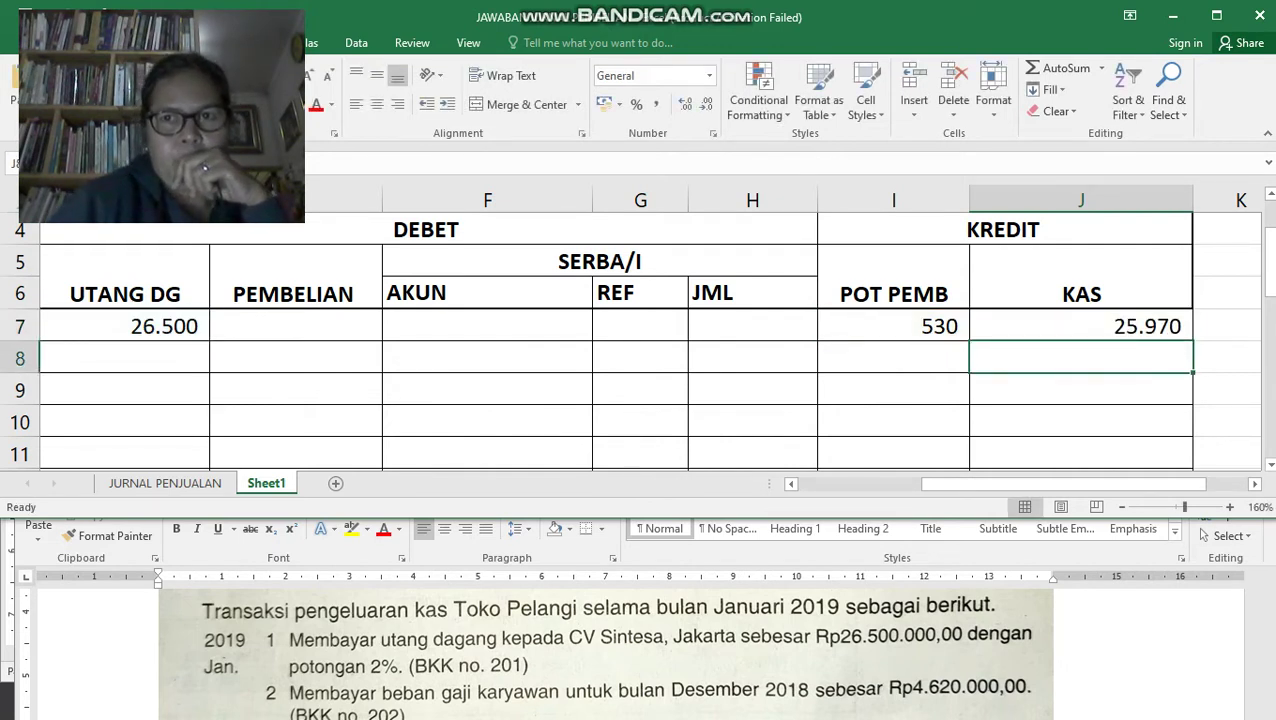
Slightly narrow the UTANG DG column D under DEBET.
{"action": "left_click", "coordinate": [1081, 326]}
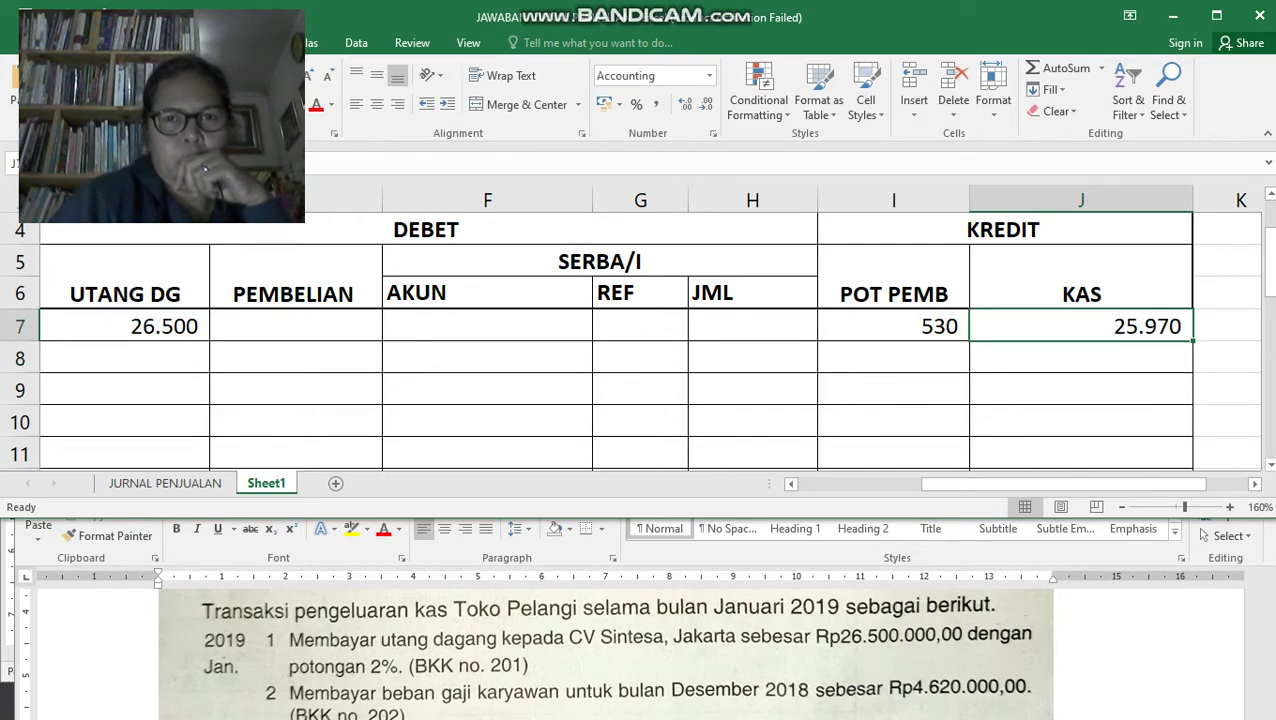
{"action": "key", "text": "Left"}
{"action": "key", "text": "Left"}
{"action": "key", "text": "Left"}
{"action": "key", "text": "Left"}
{"action": "key", "text": "Left"}
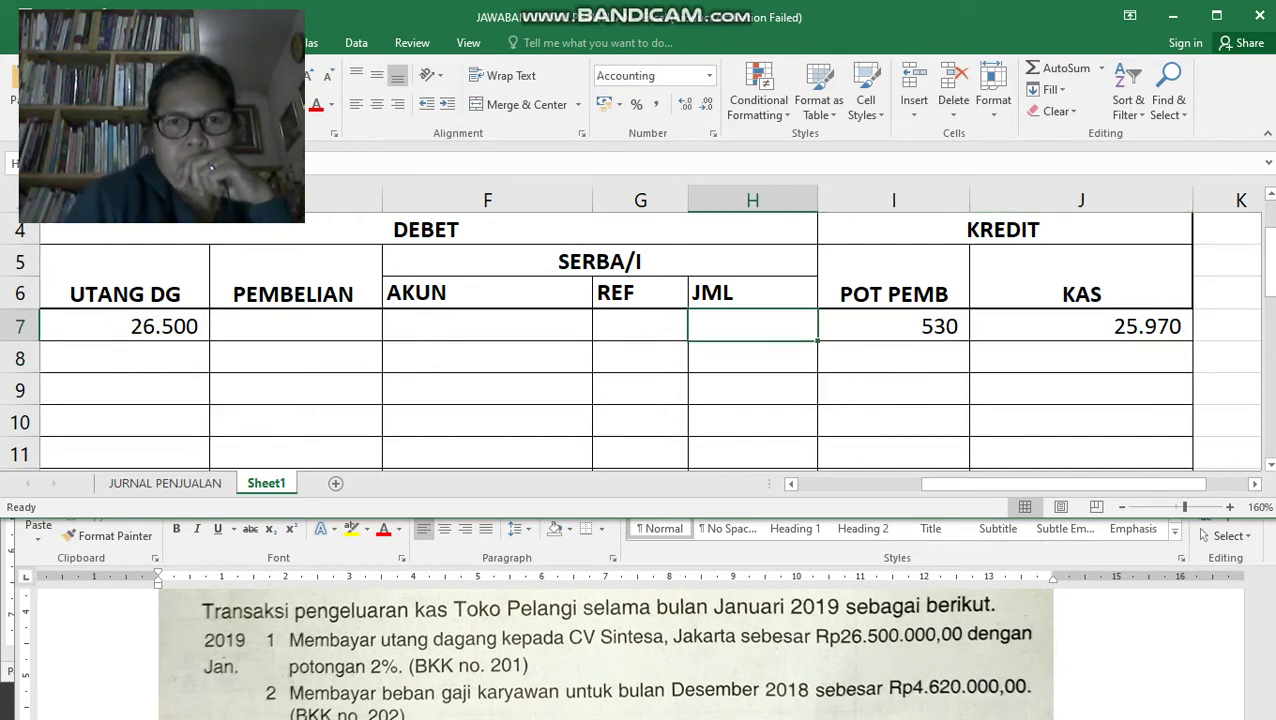
{"action": "key", "text": "Left"}
{"action": "key", "text": "Left"}
{"action": "key", "text": "Left"}
{"action": "key", "text": "Left"}
{"action": "key", "text": "Left"}
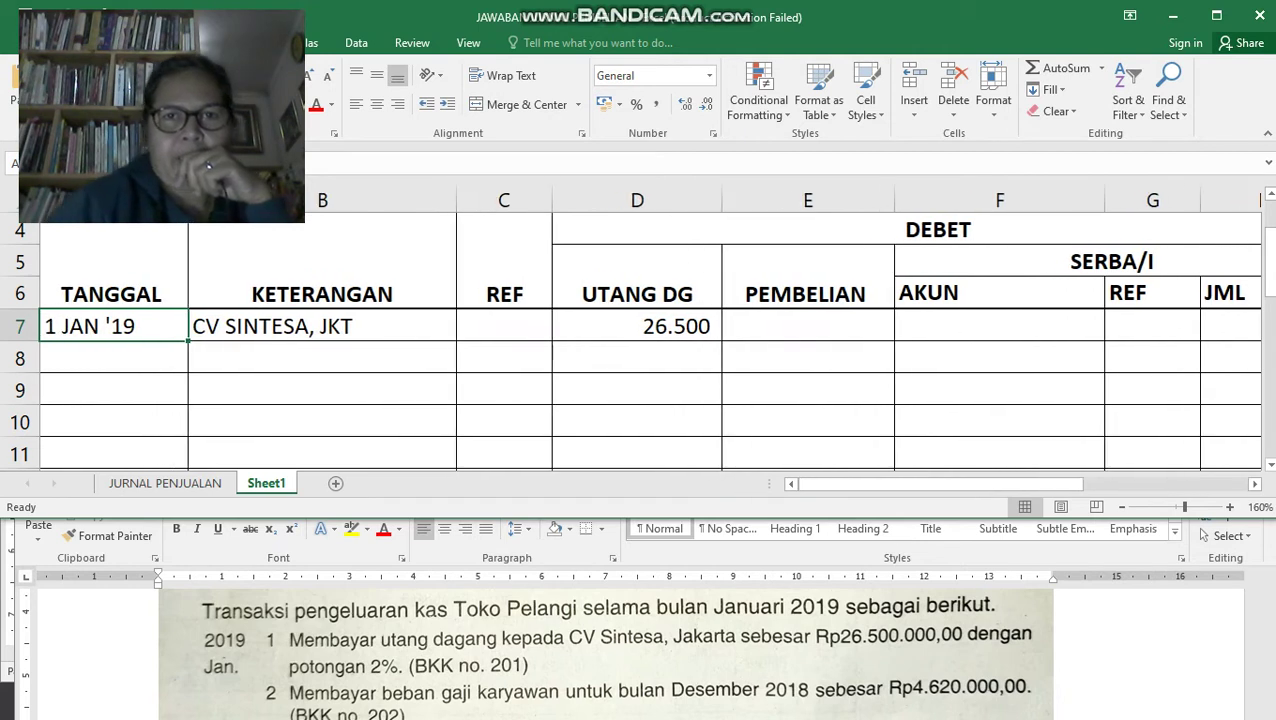
{"action": "left_click_drag", "start_coordinate": [722, 200], "coordinate": [692, 200]}
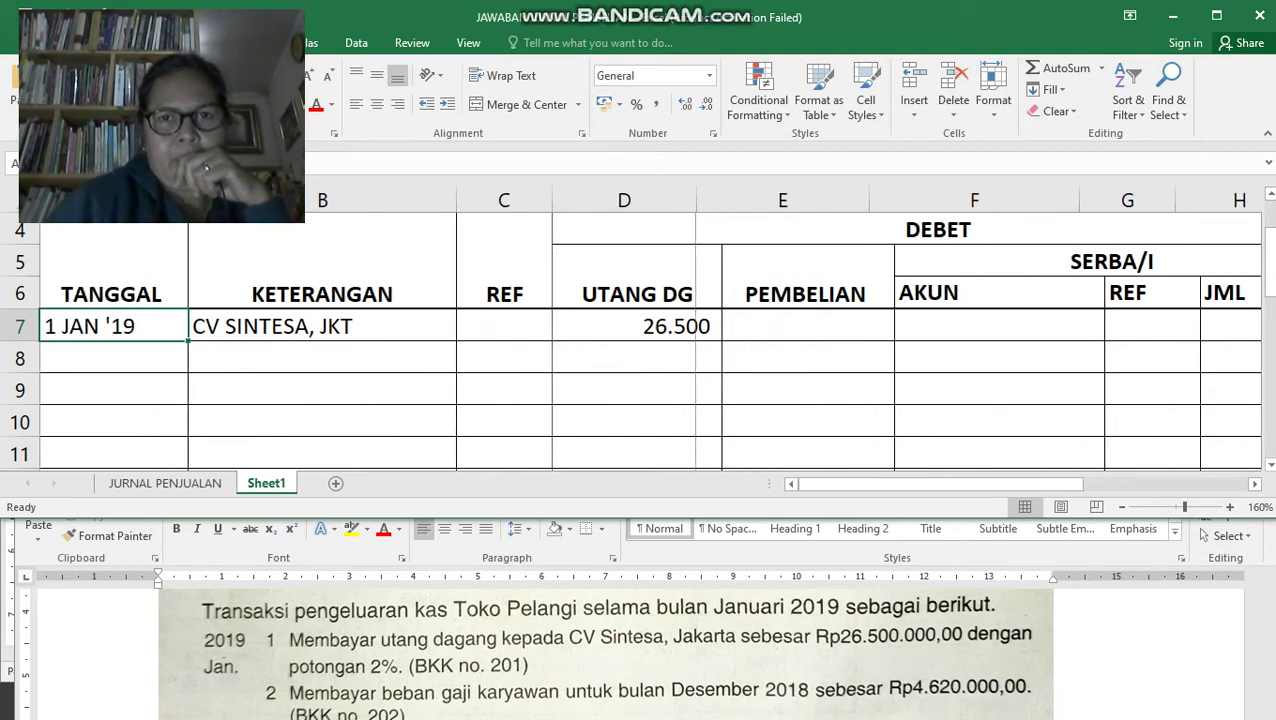
{"action": "left_click", "coordinate": [622, 357]}
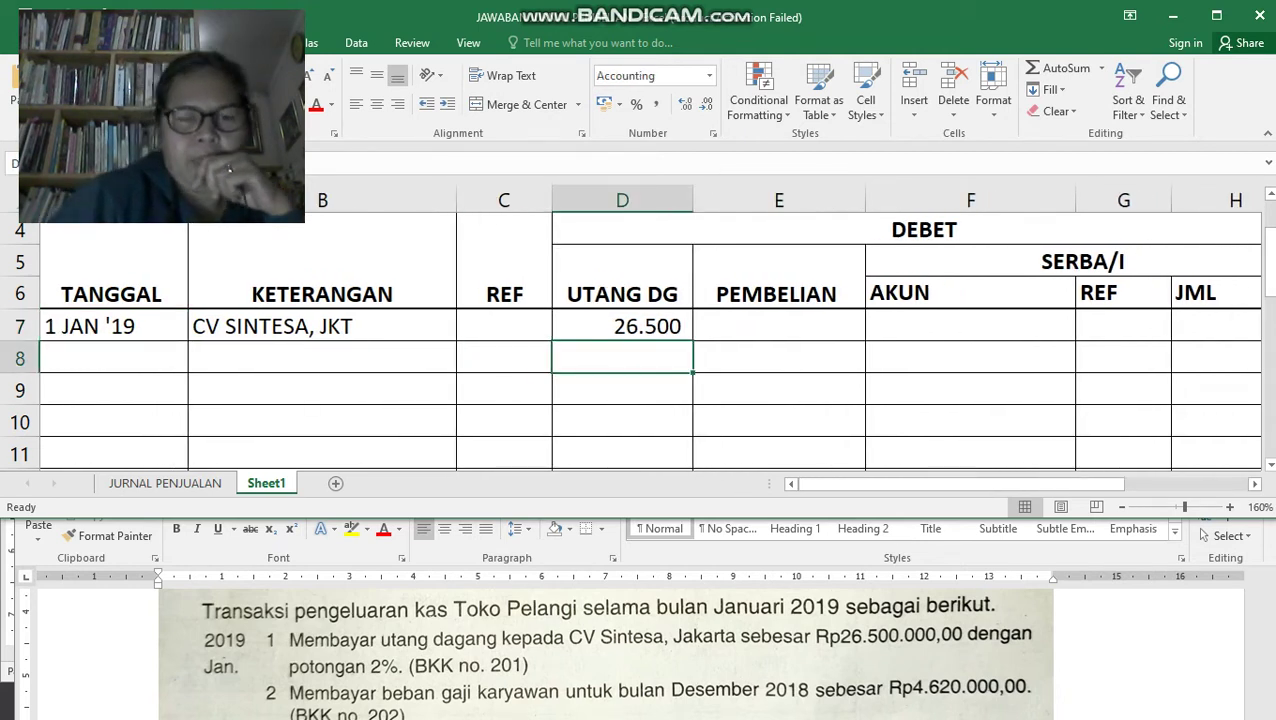
{"action": "left_click", "coordinate": [622, 326]}
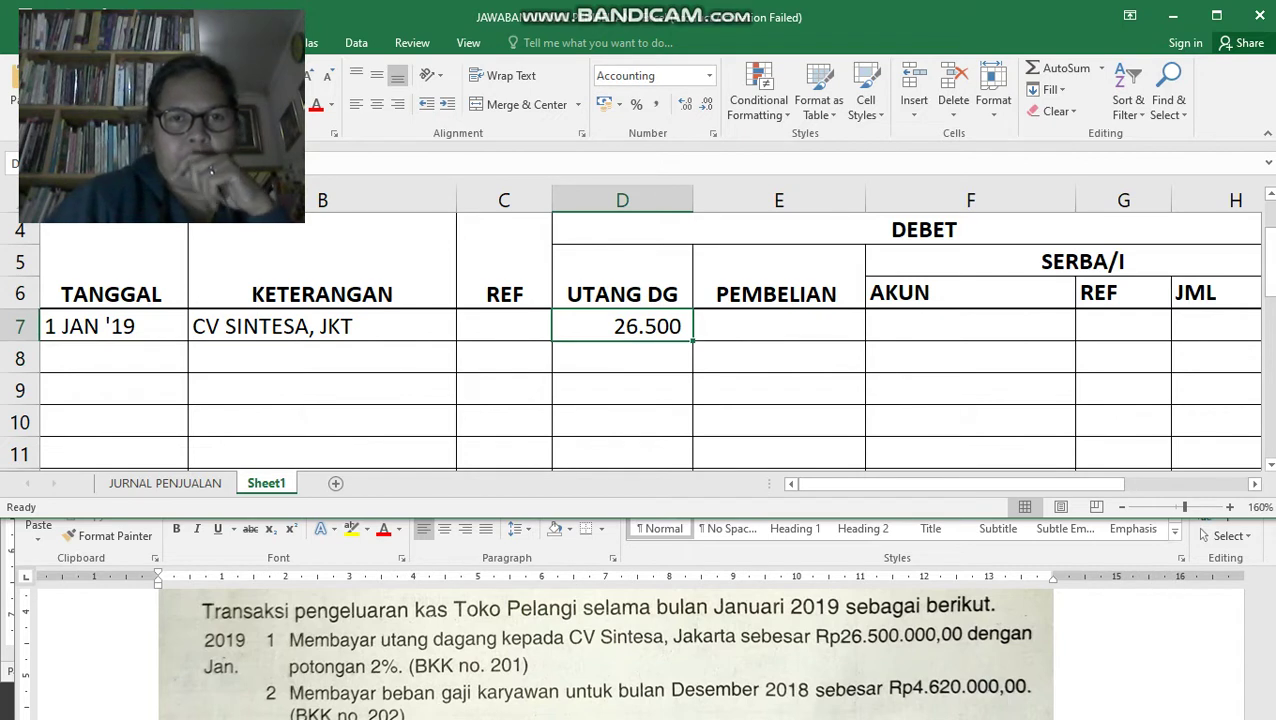
Enter the voucher number 201 as the REF of the 1 January entry in cell C7.
{"action": "left_click", "coordinate": [114, 357]}
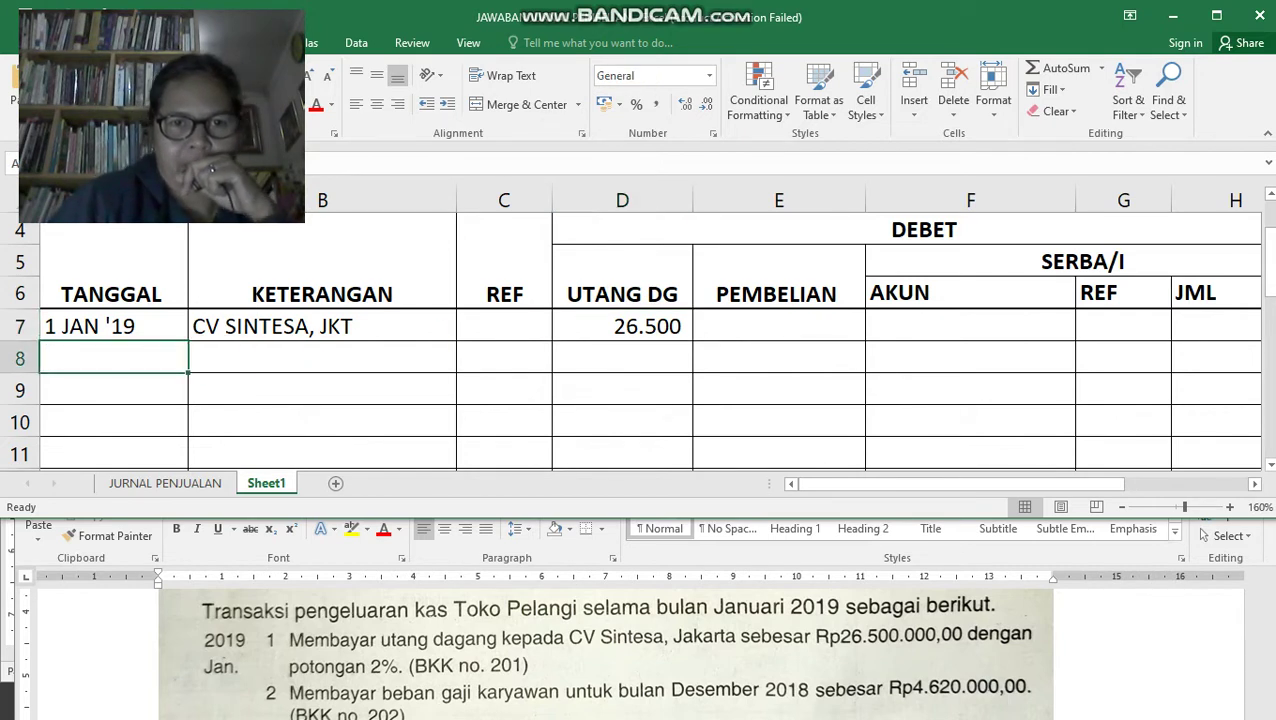
{"action": "key", "text": "alt+Tab"}
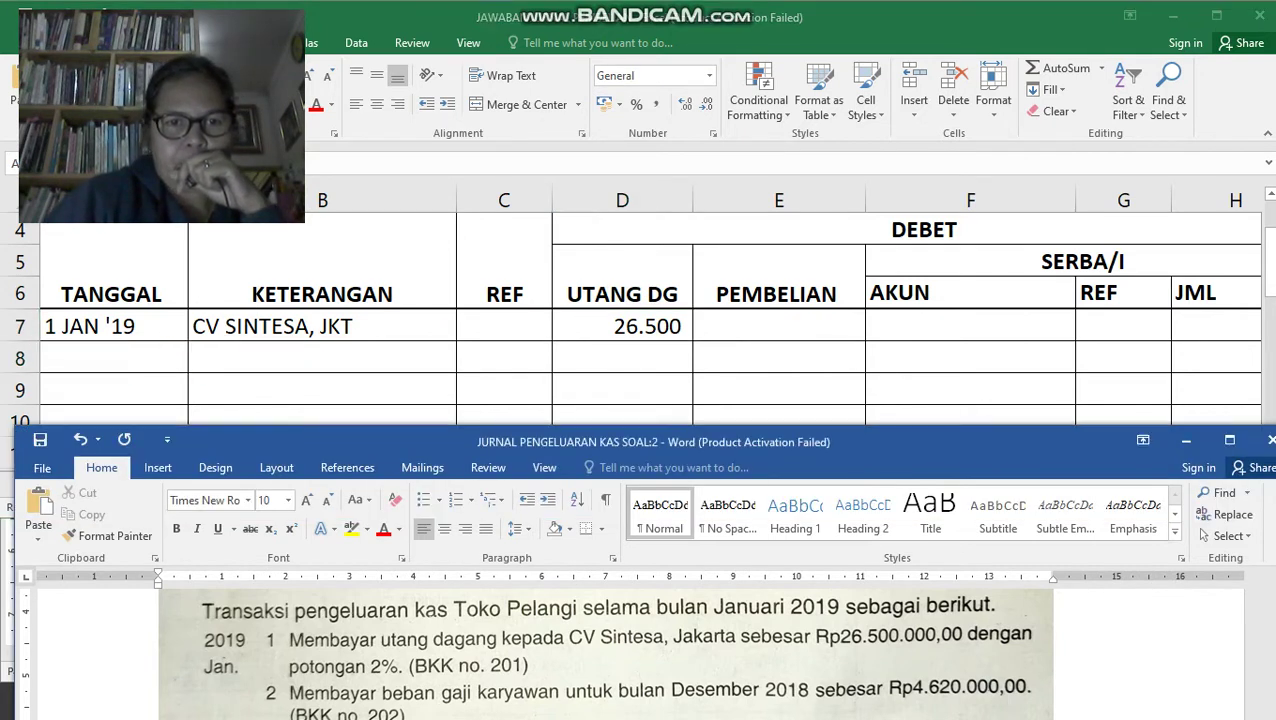
{"action": "scroll", "coordinate": [605, 650], "scroll_direction": "down", "scroll_amount": 2}
{"action": "scroll", "coordinate": [605, 650], "scroll_direction": "up", "scroll_amount": 2}
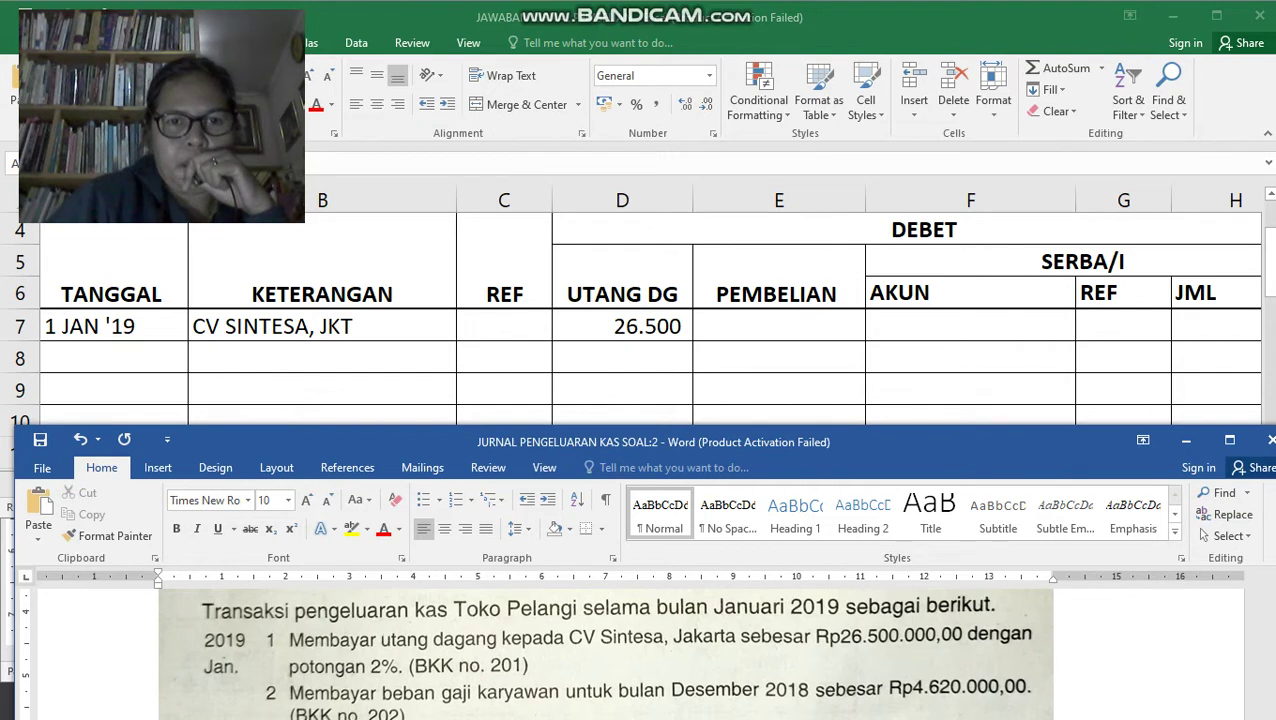
{"action": "double_click", "coordinate": [113, 358]}
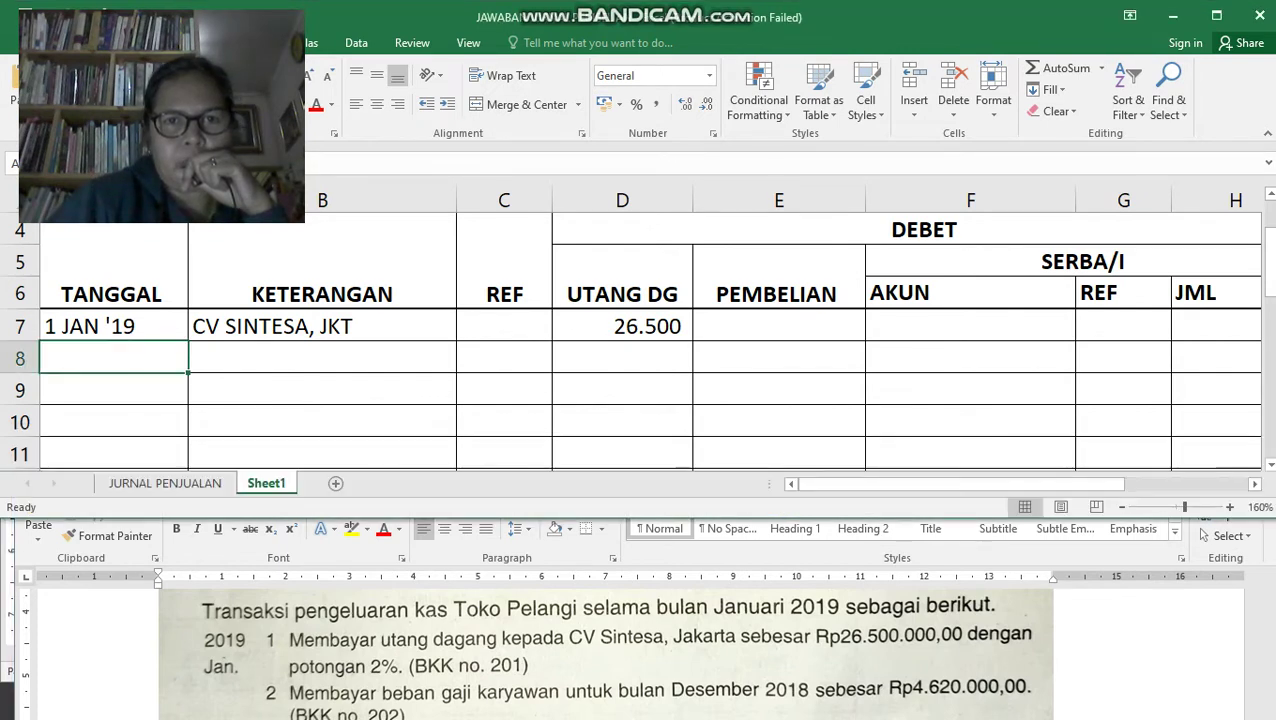
{"action": "left_click", "coordinate": [504, 326]}
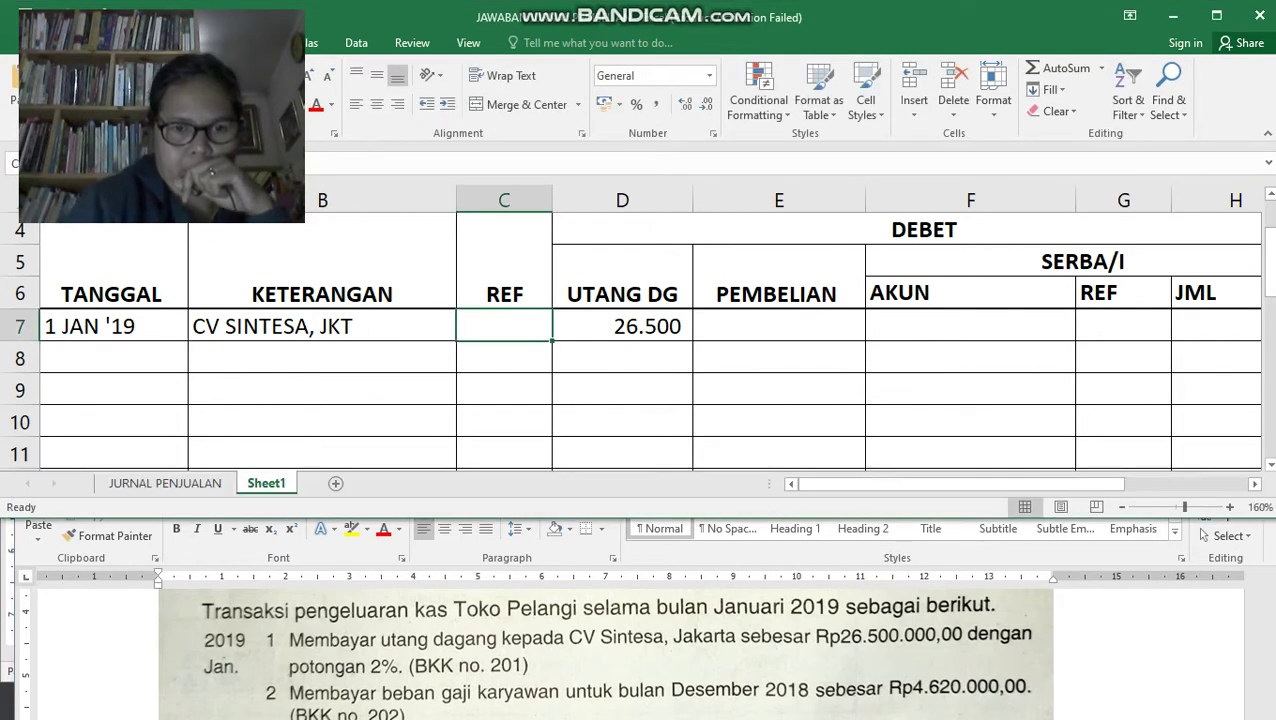
{"action": "type", "text": "201"}
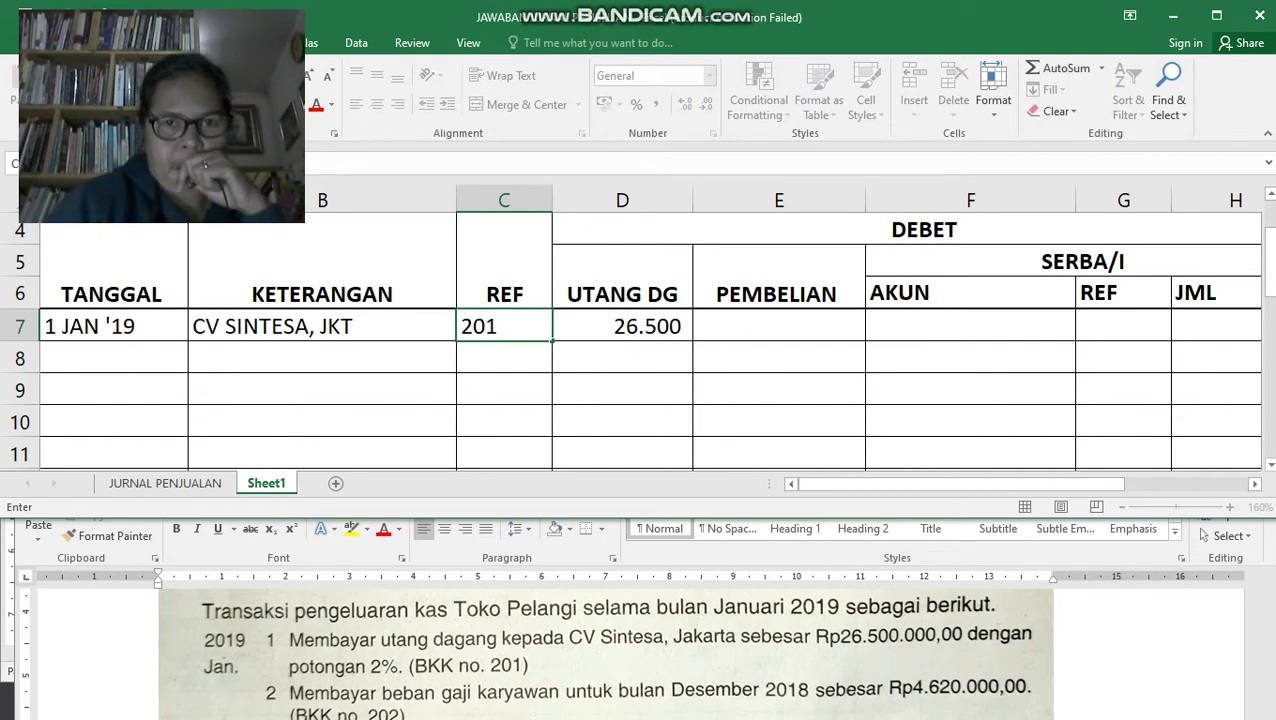
Examine the 2 January salary payment in the Word document and compare it with the journal's DEBET and KREDIT column headings.
{"action": "key", "text": "alt+Tab"}
{"action": "scroll", "coordinate": [605, 650], "scroll_direction": "down", "scroll_amount": 2}
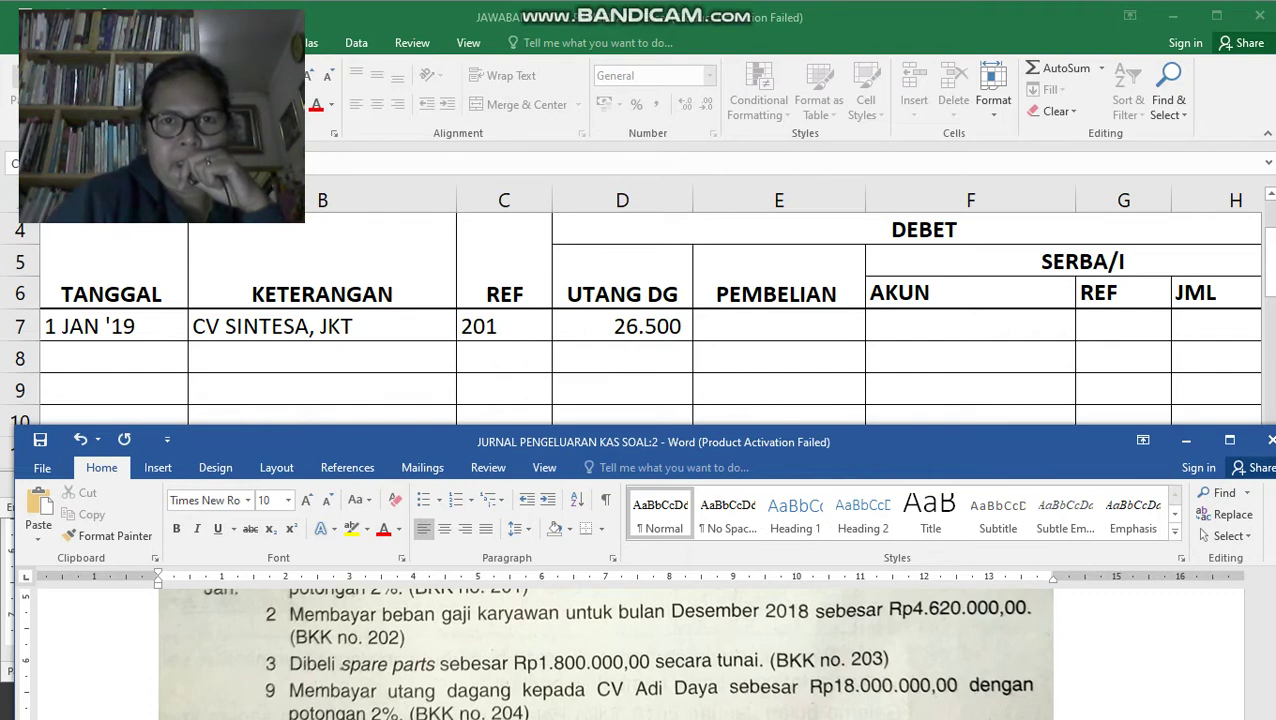
{"action": "key", "text": "alt+Tab"}
{"action": "left_click", "coordinate": [622, 280]}
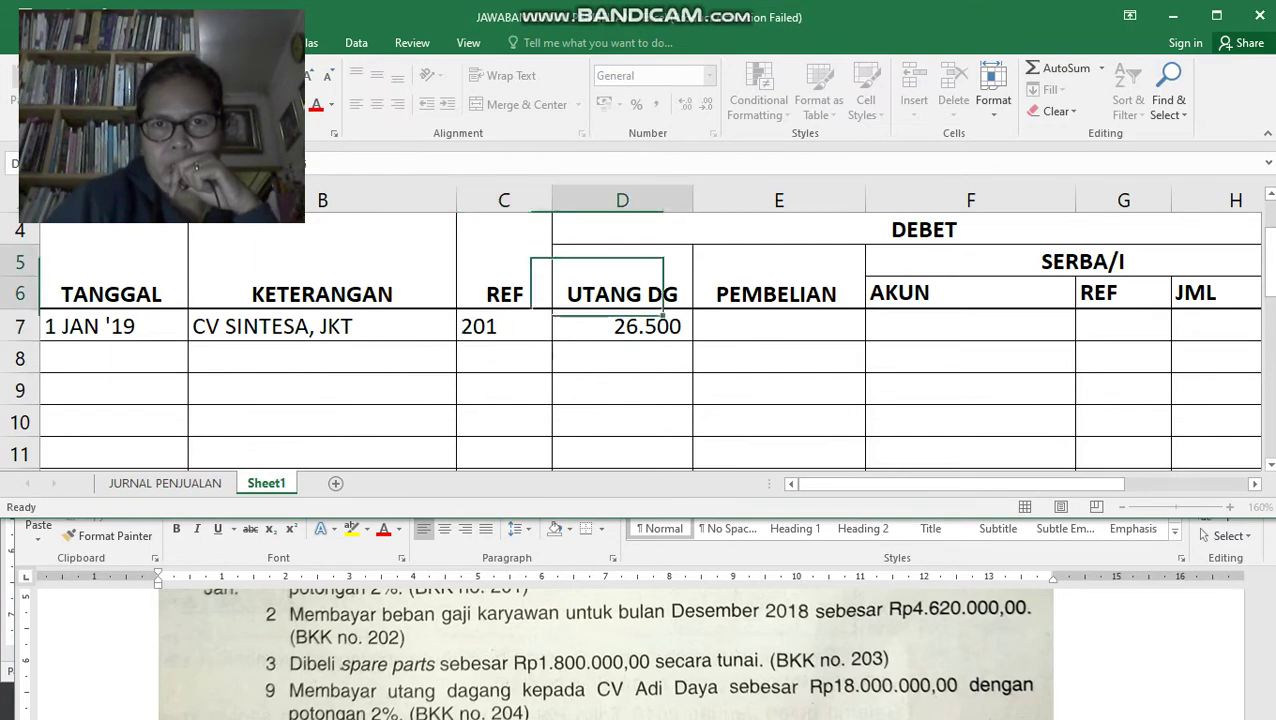
{"action": "left_click", "coordinate": [778, 280]}
{"action": "key", "text": "Right"}
{"action": "key", "text": "Right"}
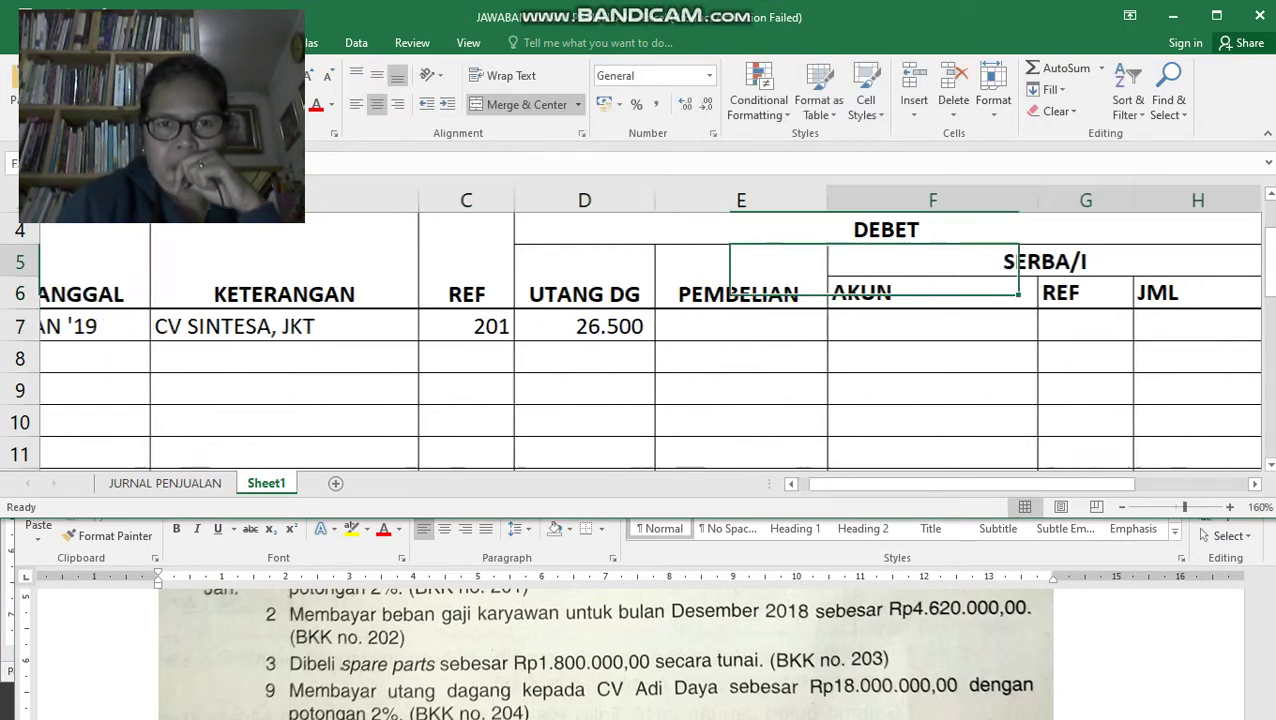
{"action": "key", "text": "Right"}
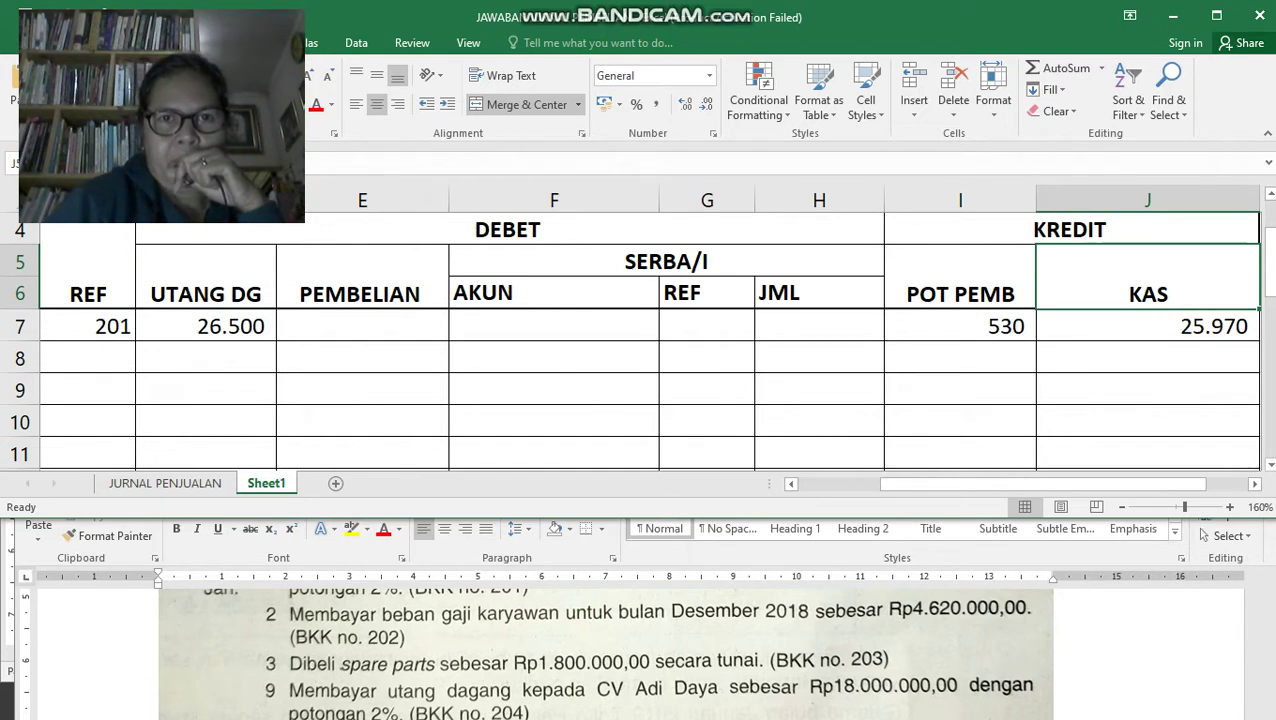
Colour the AKUN heading in F6 and the merged SERBA/I heading above it red.
{"action": "left_click", "coordinate": [554, 293]}
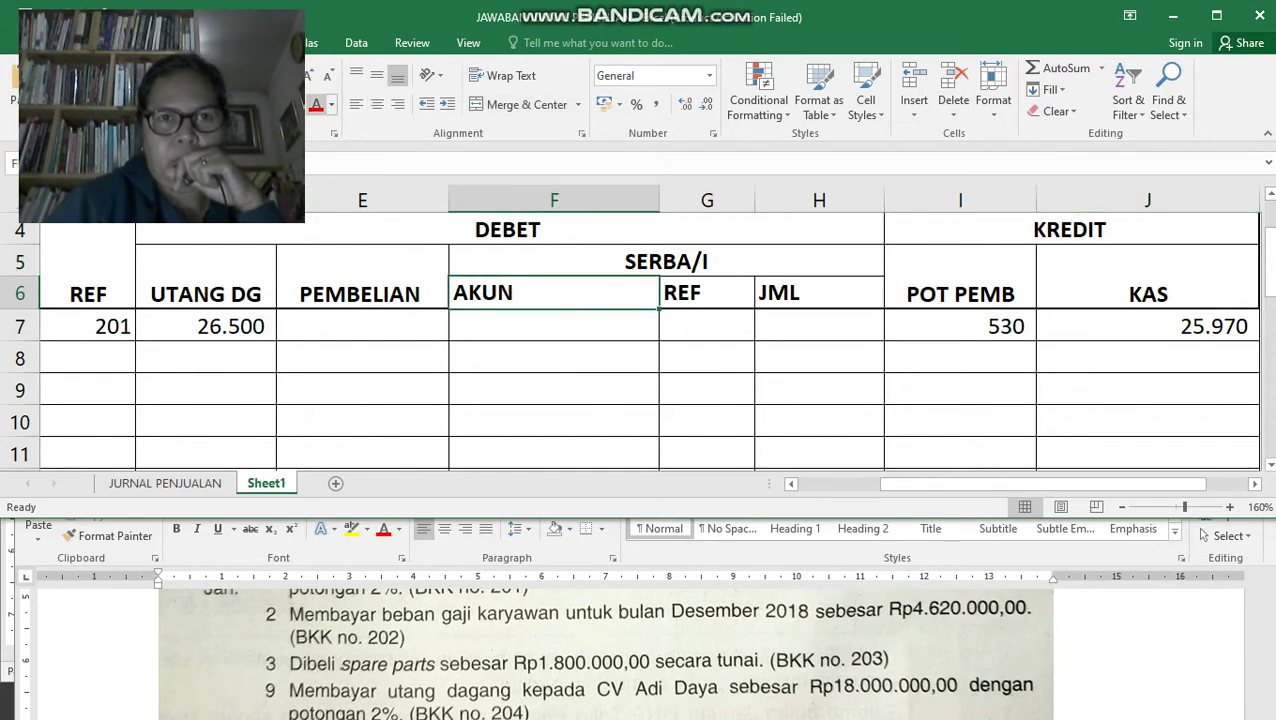
{"action": "left_click", "coordinate": [316, 104]}
{"action": "left_click", "coordinate": [554, 326]}
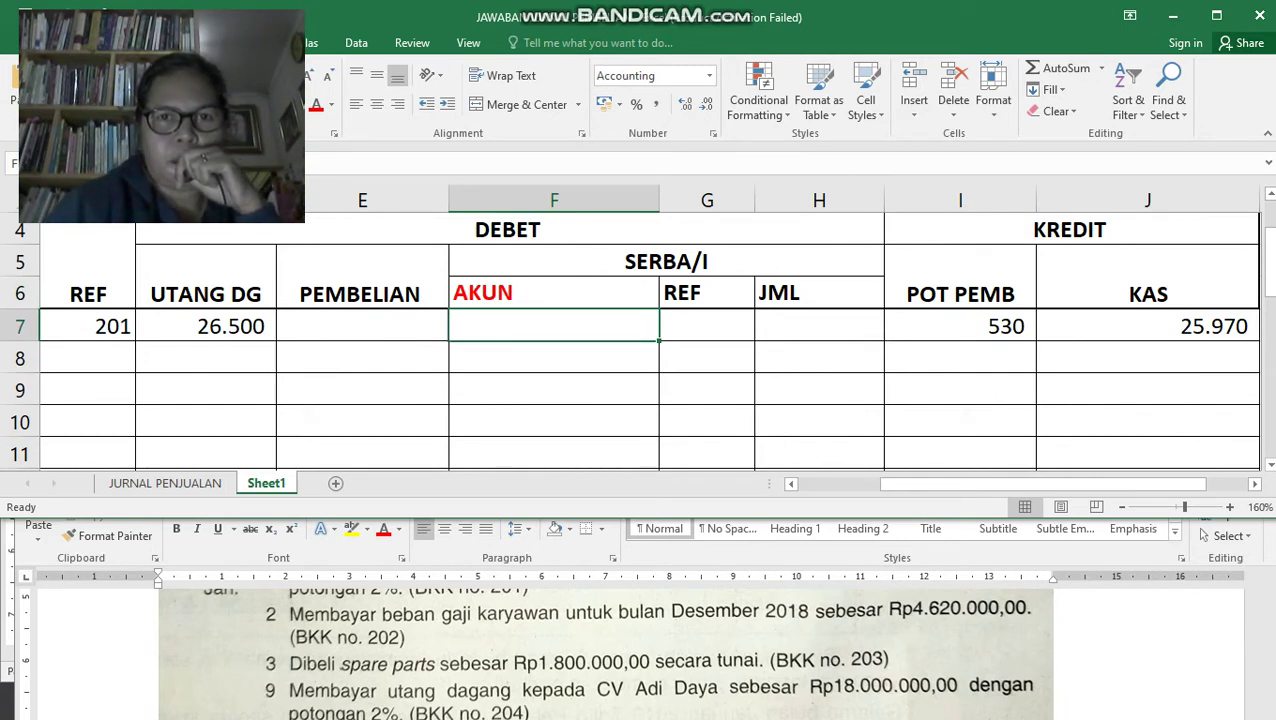
{"action": "left_click", "coordinate": [666, 262]}
{"action": "left_click", "coordinate": [316, 105]}
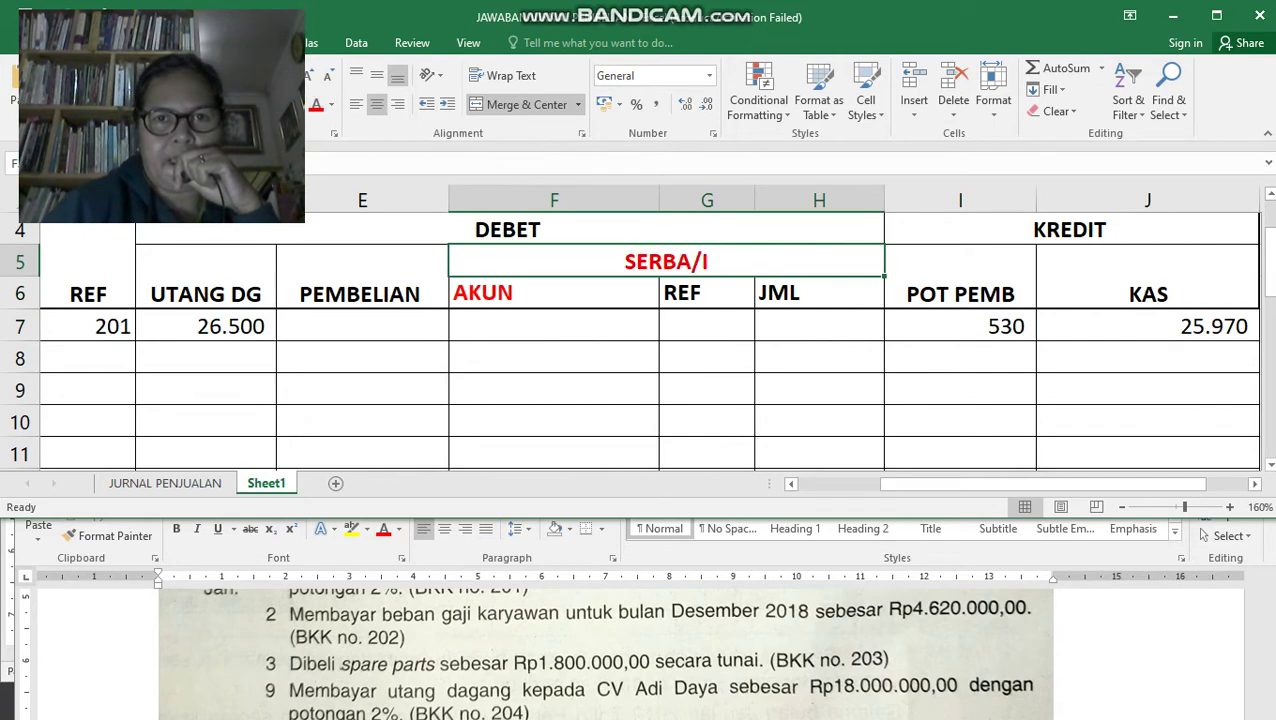
Enter 2 JAN as the TANGGAL of the second journal entry in cell A8.
{"action": "left_click", "coordinate": [554, 358]}
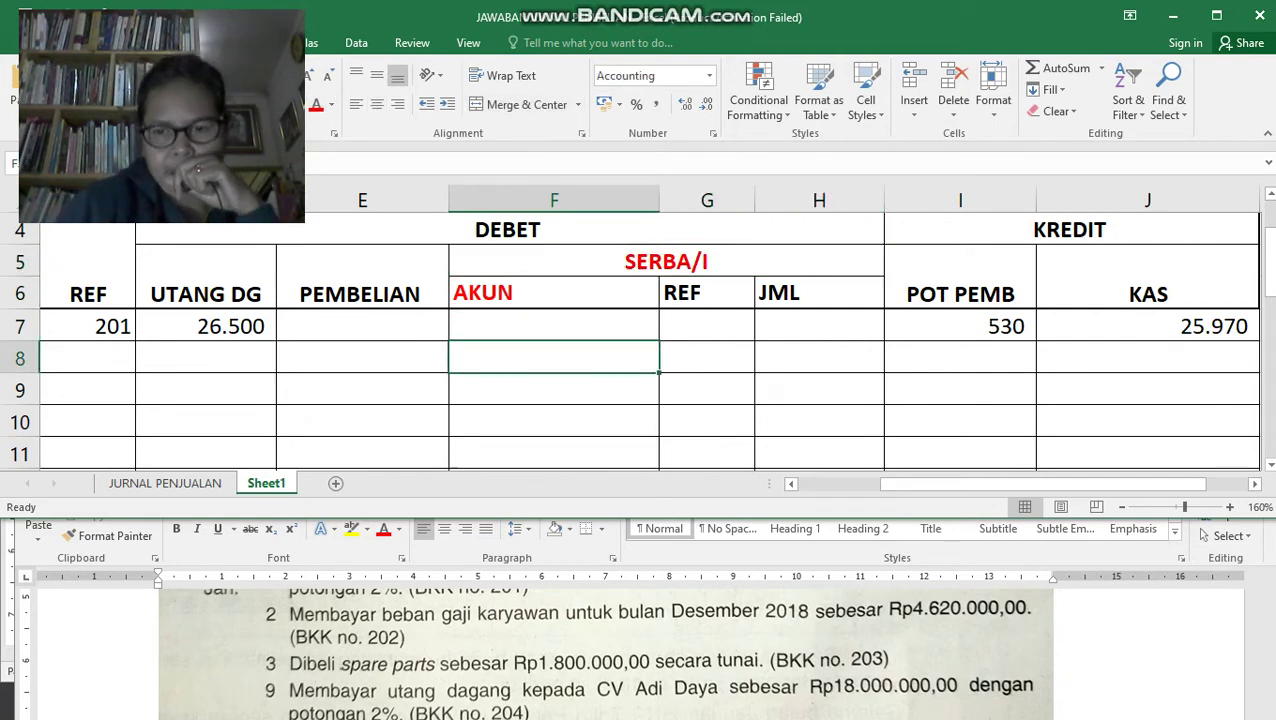
{"action": "key", "text": "Left"}
{"action": "key", "text": "Left"}
{"action": "key", "text": "Left"}
{"action": "key", "text": "Left"}
{"action": "key", "text": "Left"}
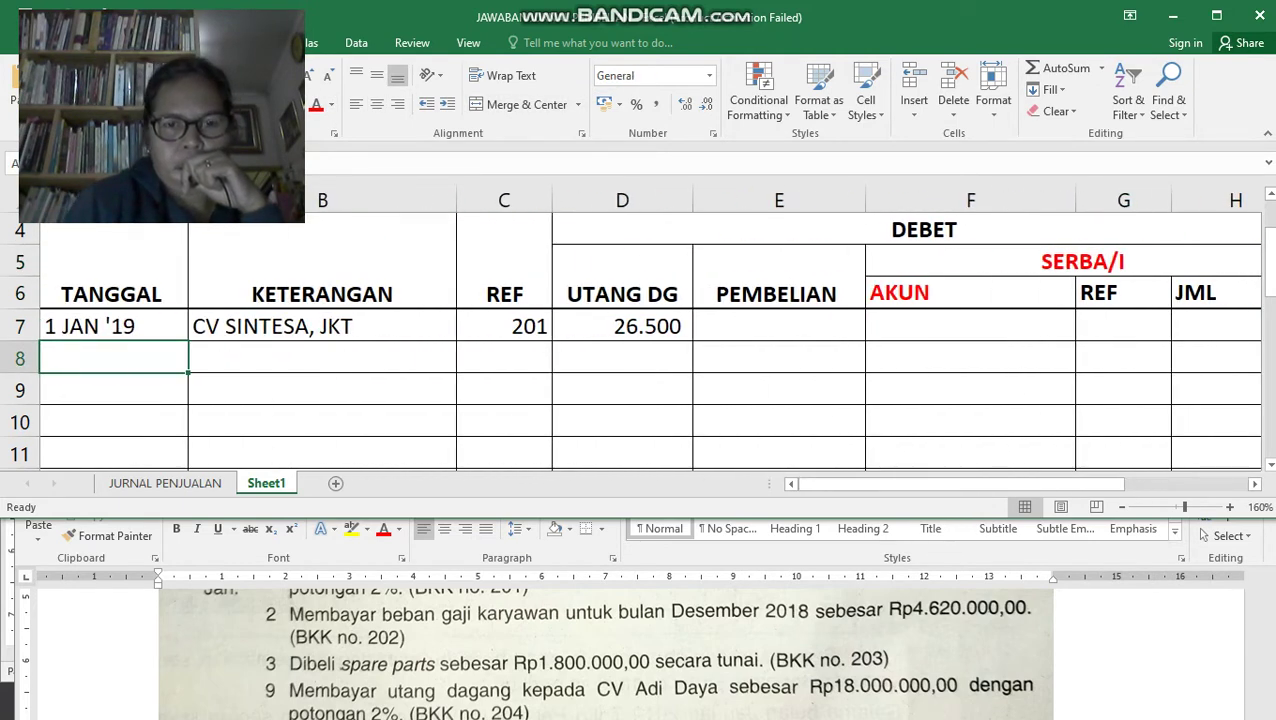
{"action": "type", "text": "2 "}
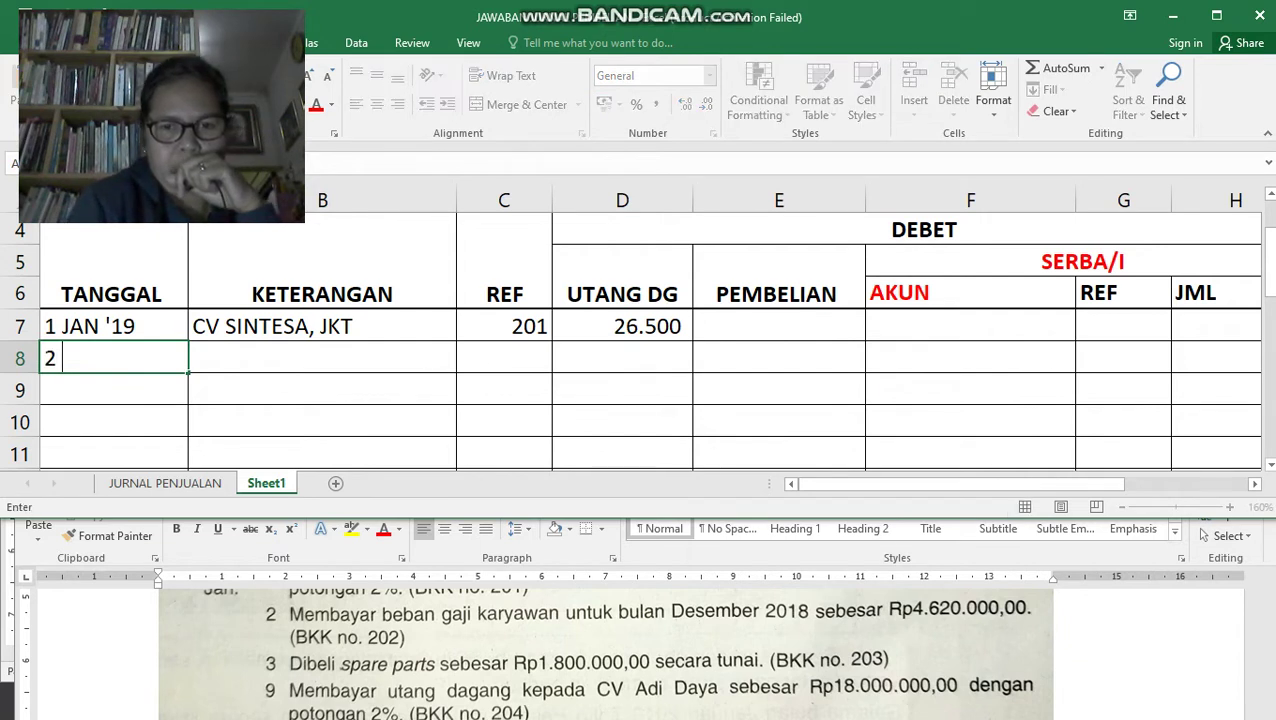
{"action": "type", "text": "JAN"}
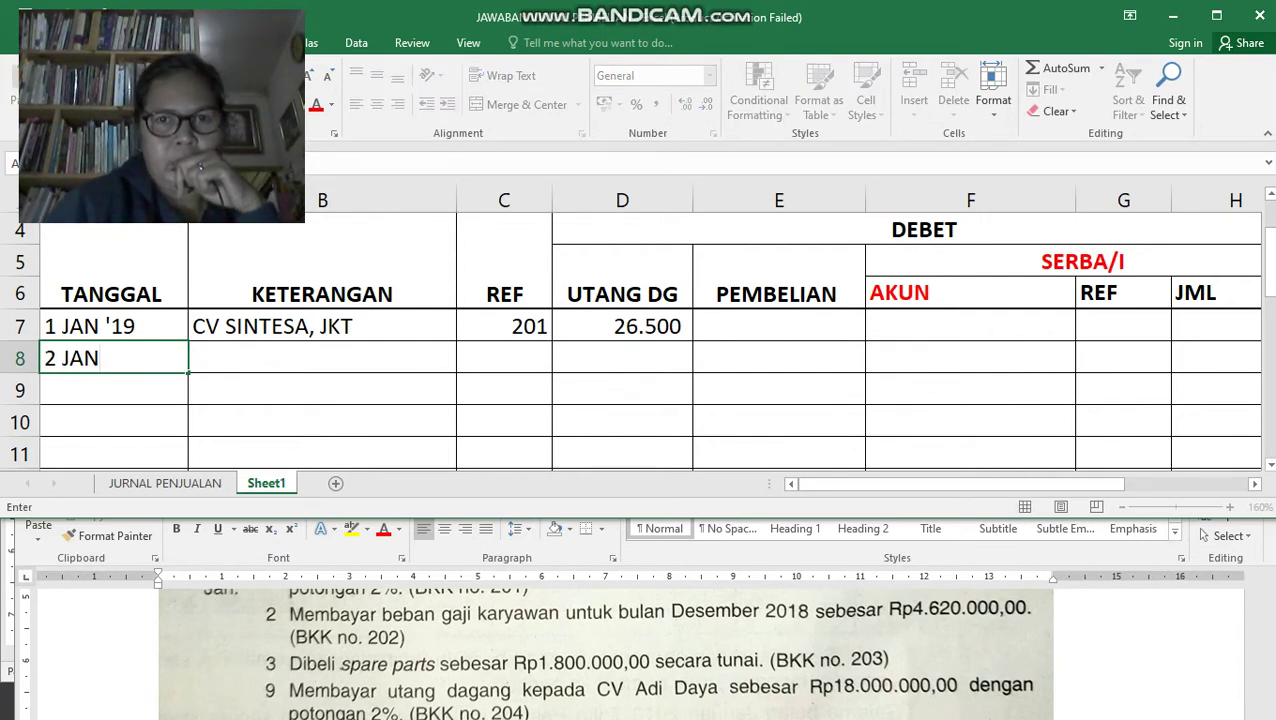
{"action": "key", "text": "Tab"}
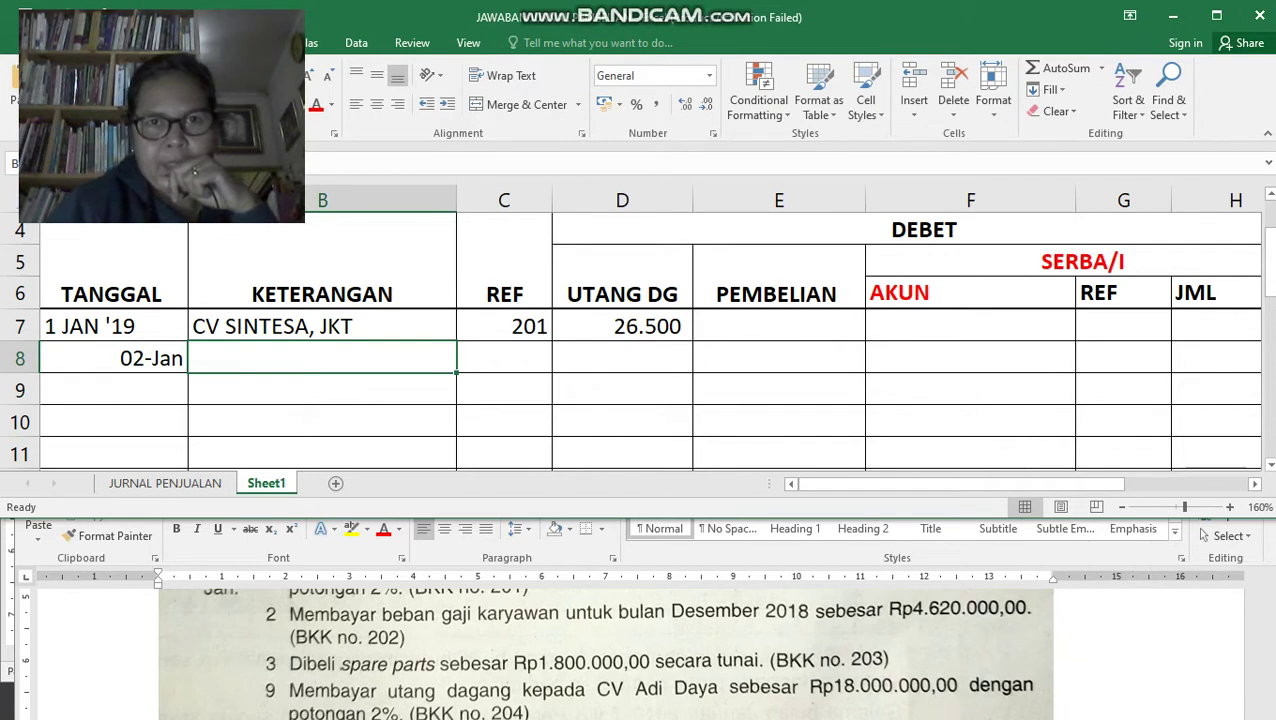
Enter B GAJI KRY as the SERBA/I AKUN of the 2 January entry in cell F8.
{"action": "key", "text": "Right"}
{"action": "key", "text": "Right"}
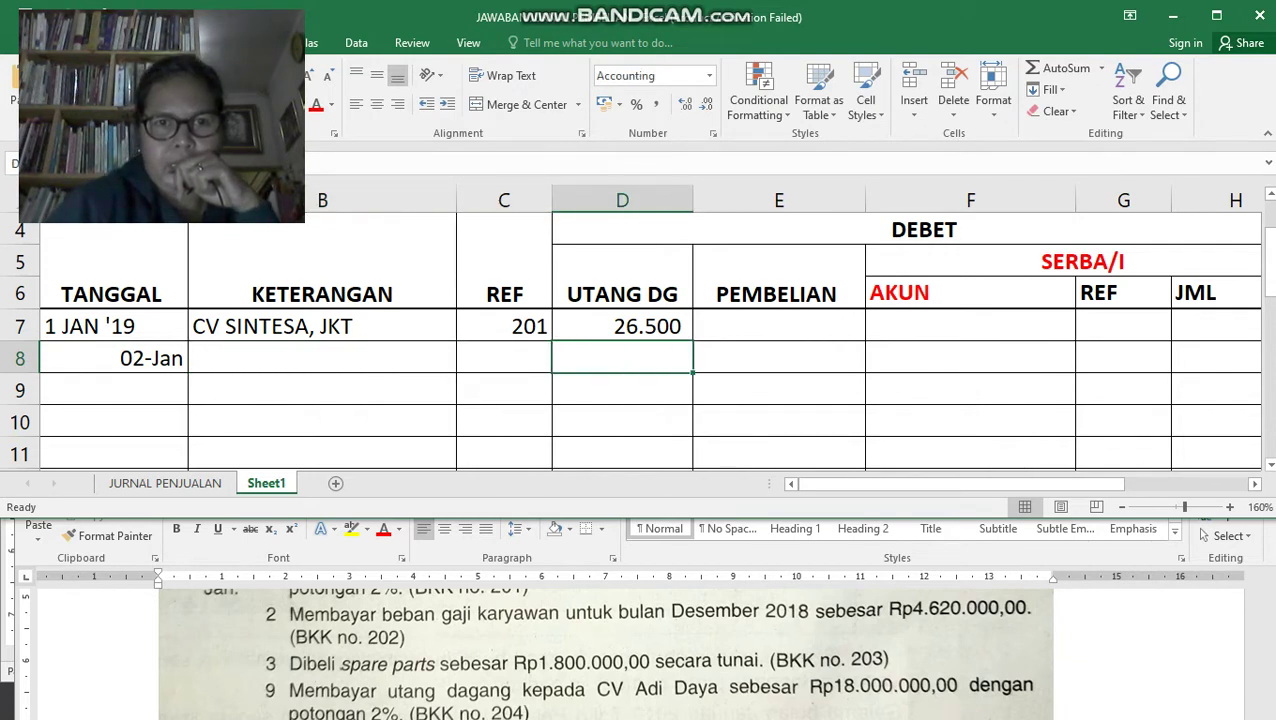
{"action": "key", "text": "Right"}
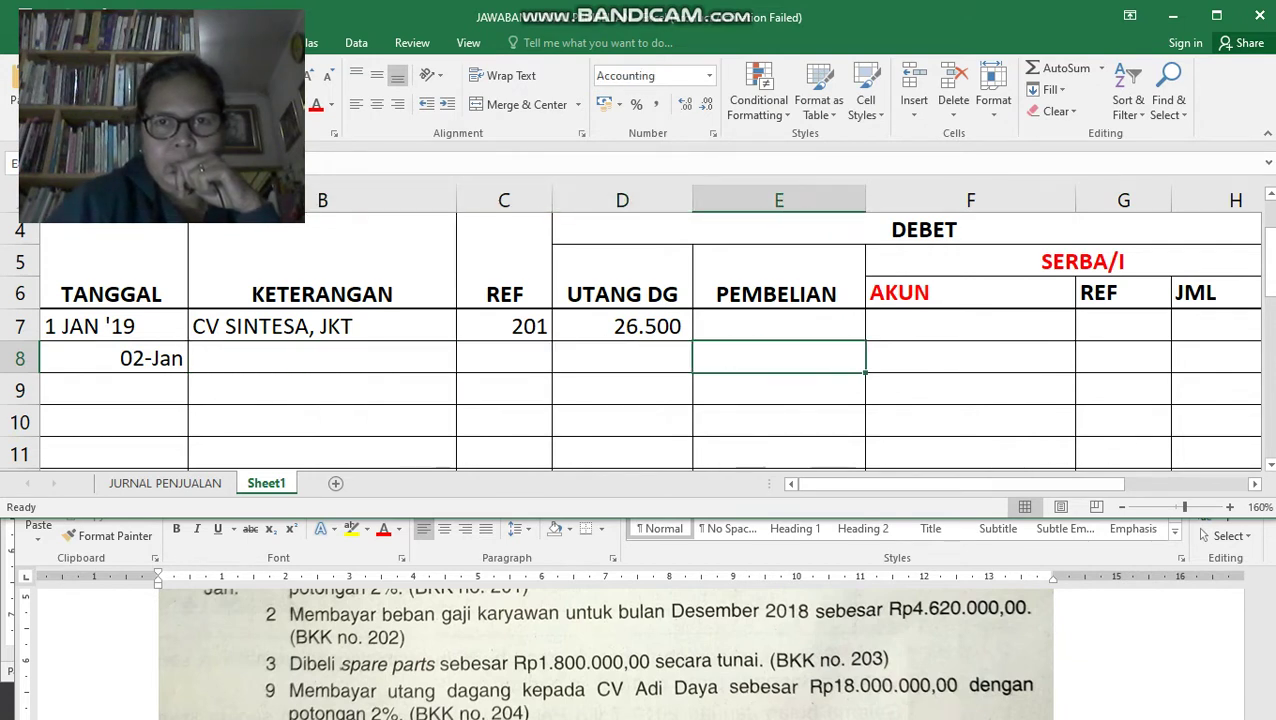
{"action": "key", "text": "Right"}
{"action": "type", "text": "B G"}
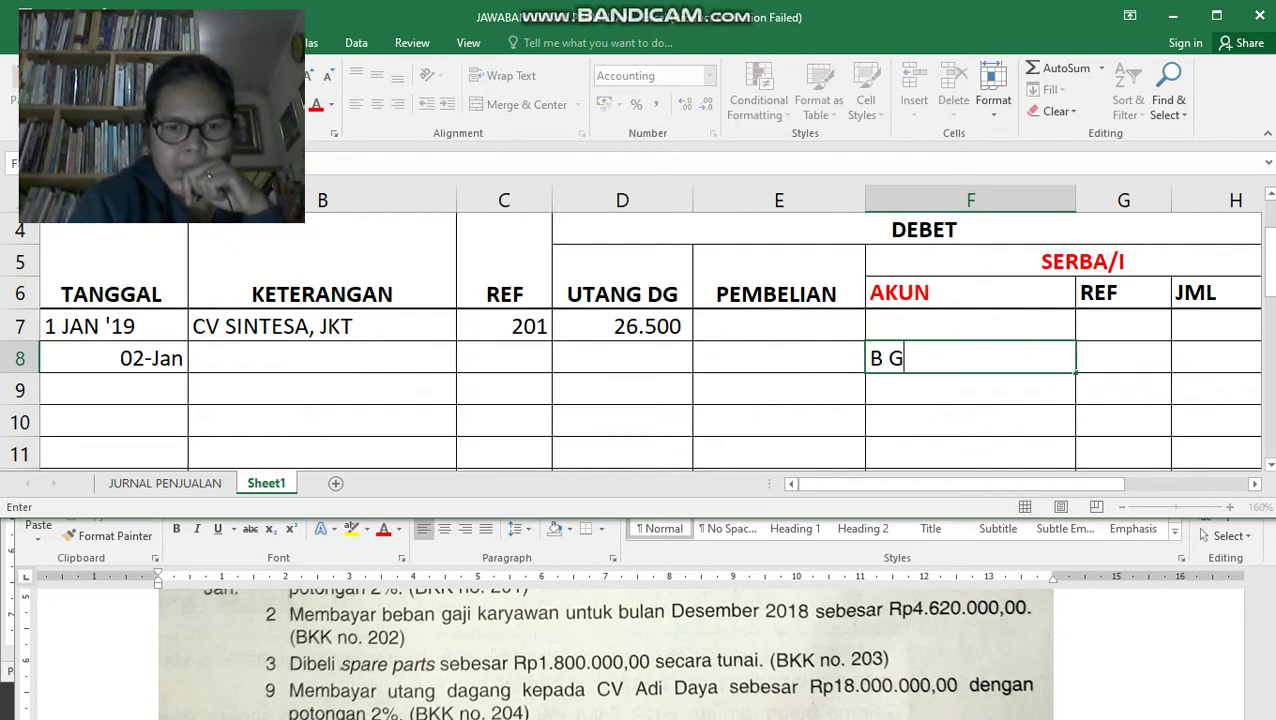
{"action": "type", "text": "AJI KRY"}
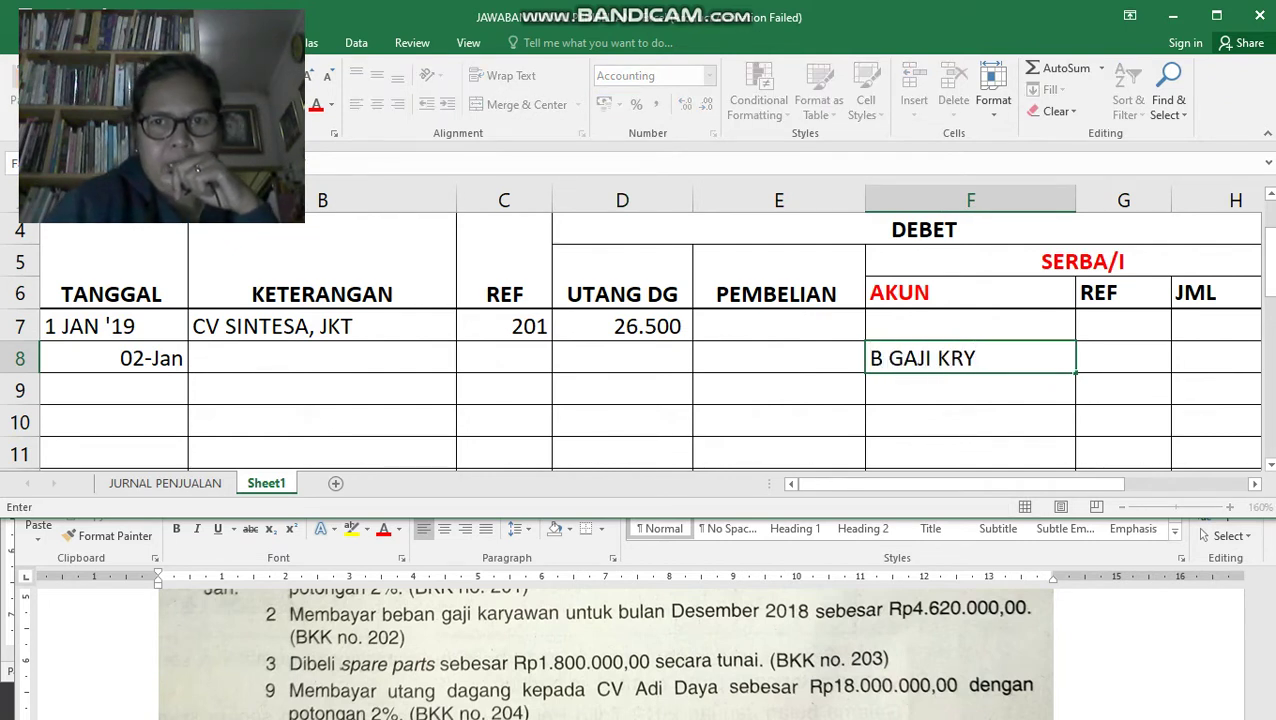
{"action": "key", "text": "Tab"}
{"action": "key", "text": "Tab"}
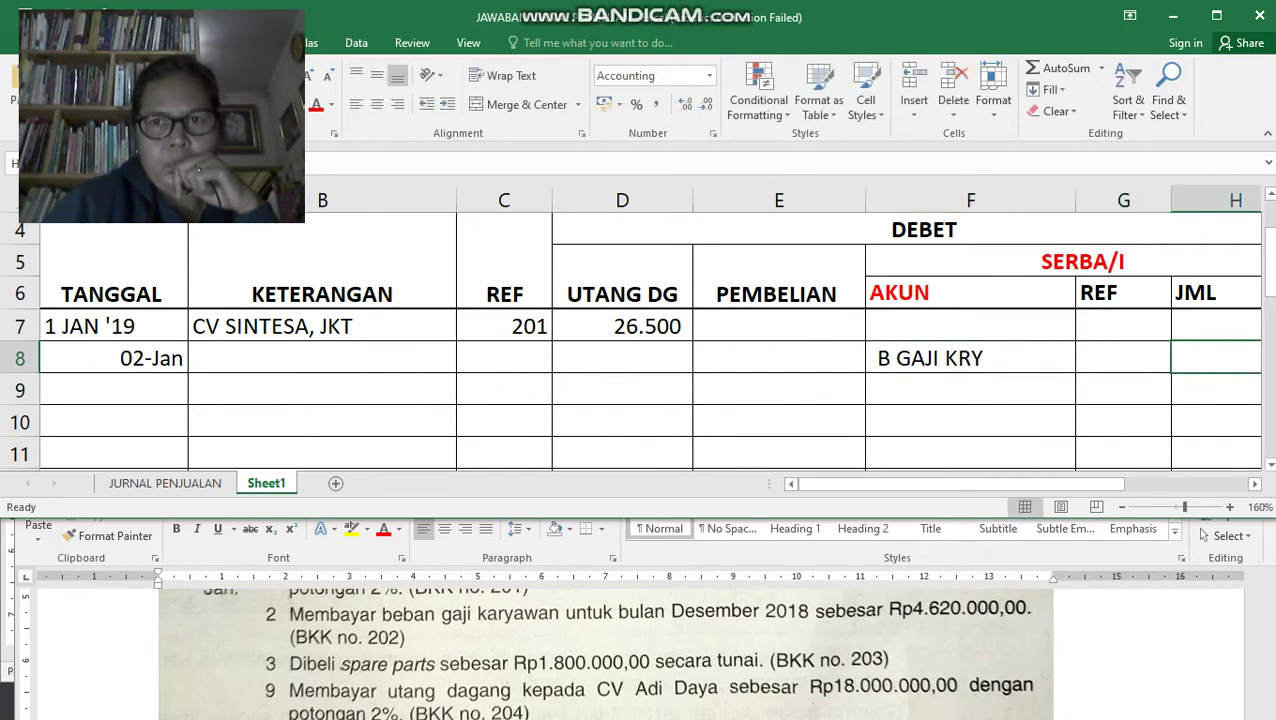
Enter 4620 as the JML of the 2 January entry in H8 and set its KAS credit in J8 to =H8.
{"action": "type", "text": "4620"}
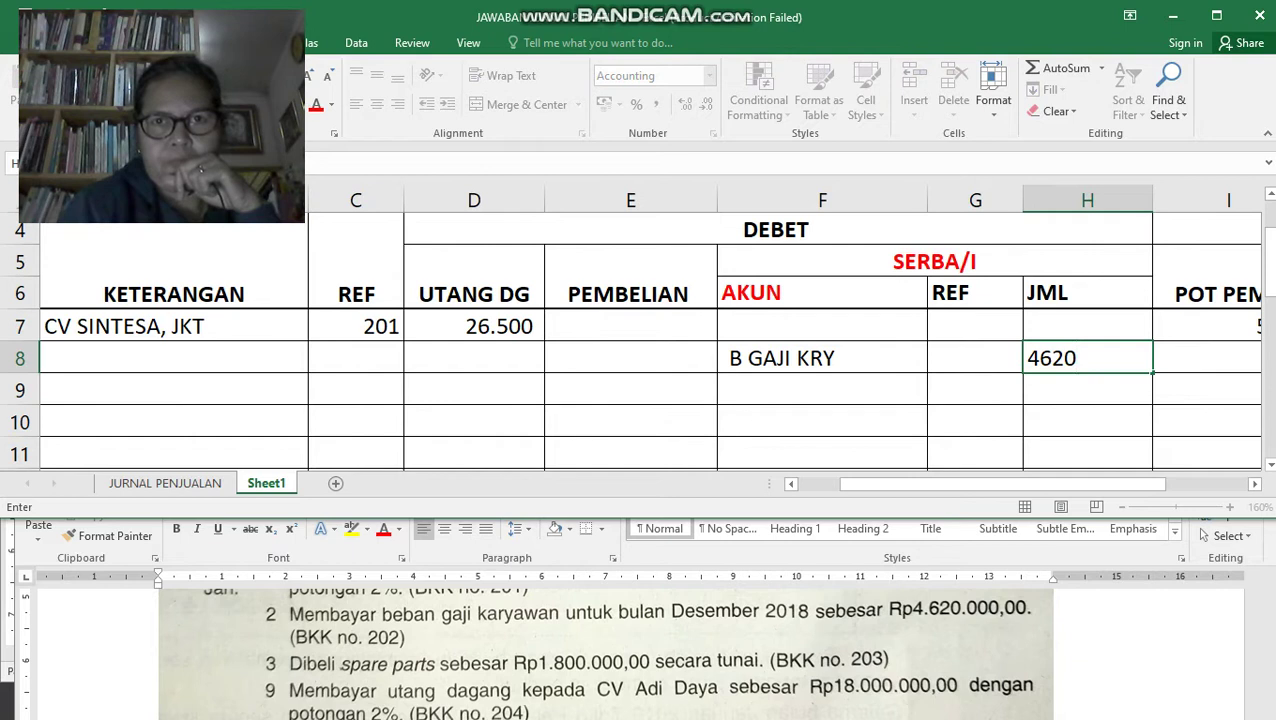
{"action": "key", "text": "Return"}
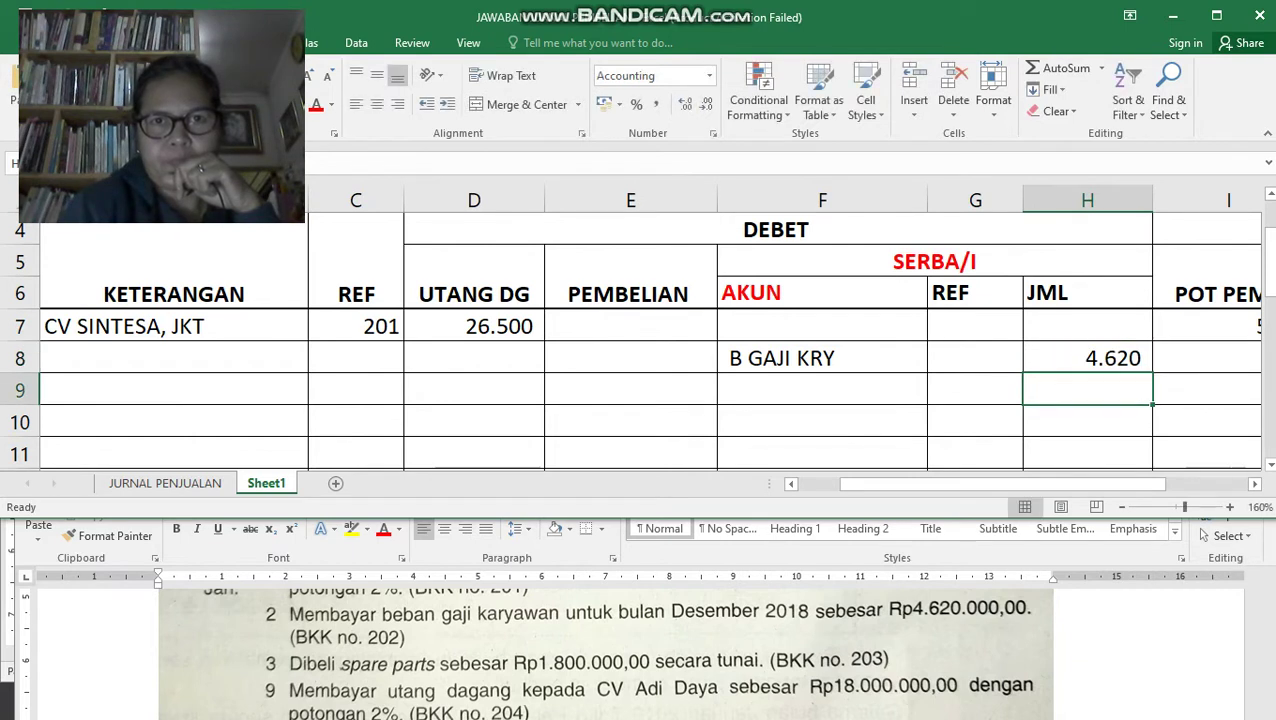
{"action": "key", "text": "Up"}
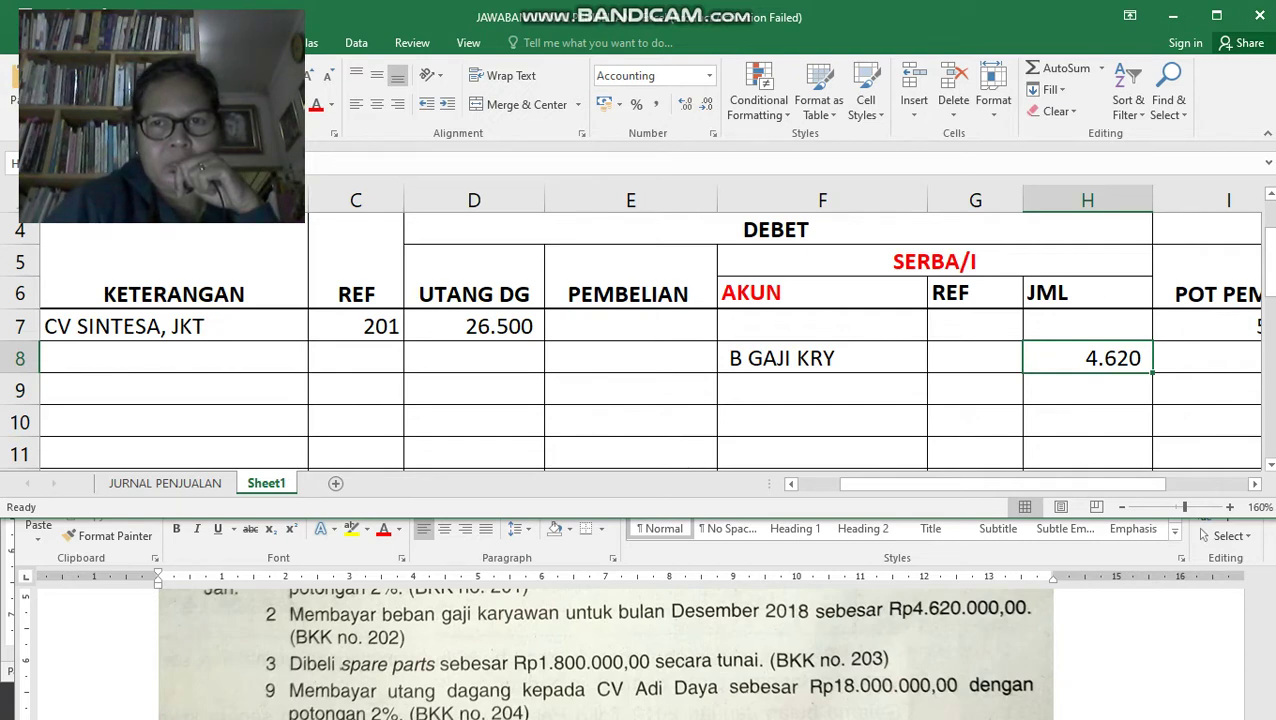
{"action": "key", "text": "Right"}
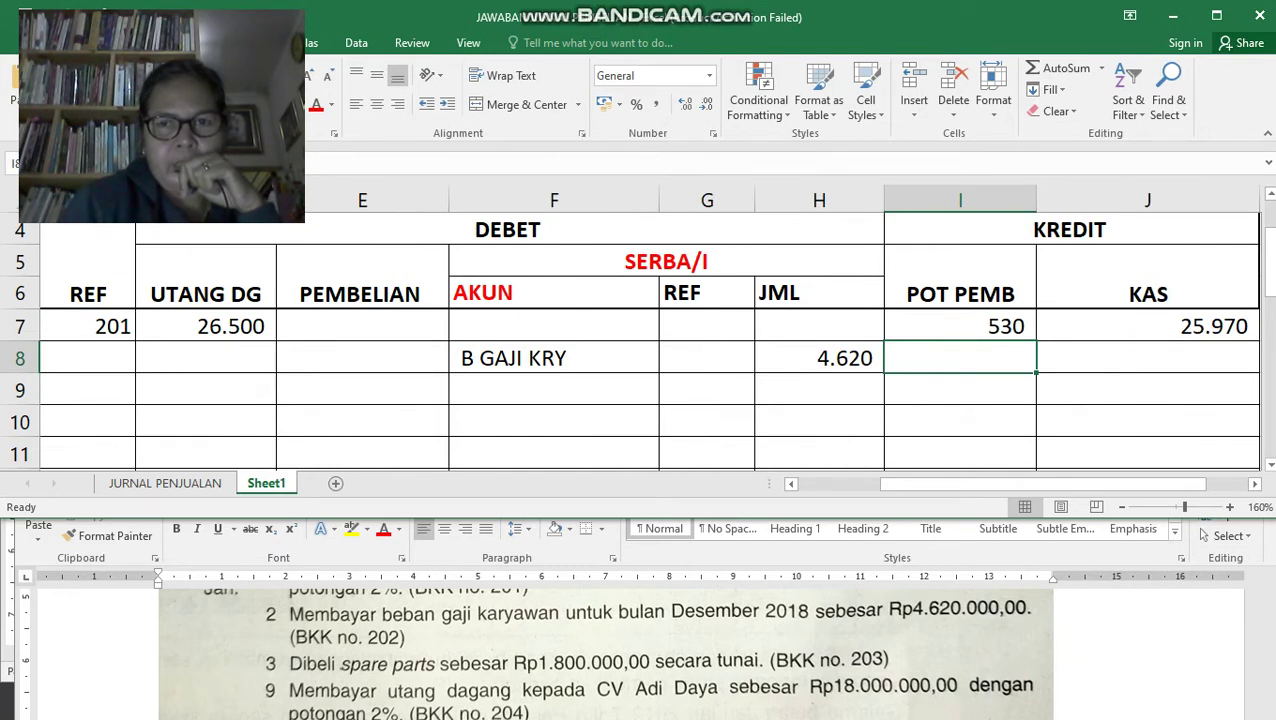
{"action": "key", "text": "Right"}
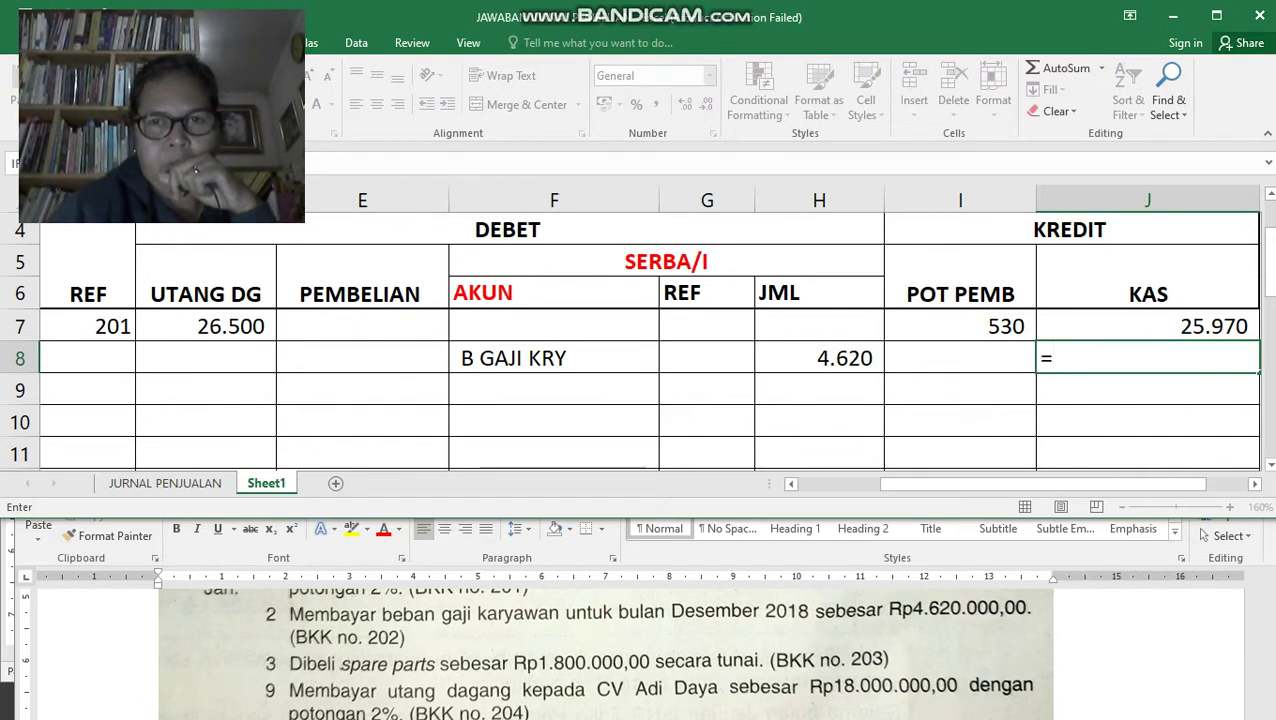
{"action": "left_click", "coordinate": [819, 358]}
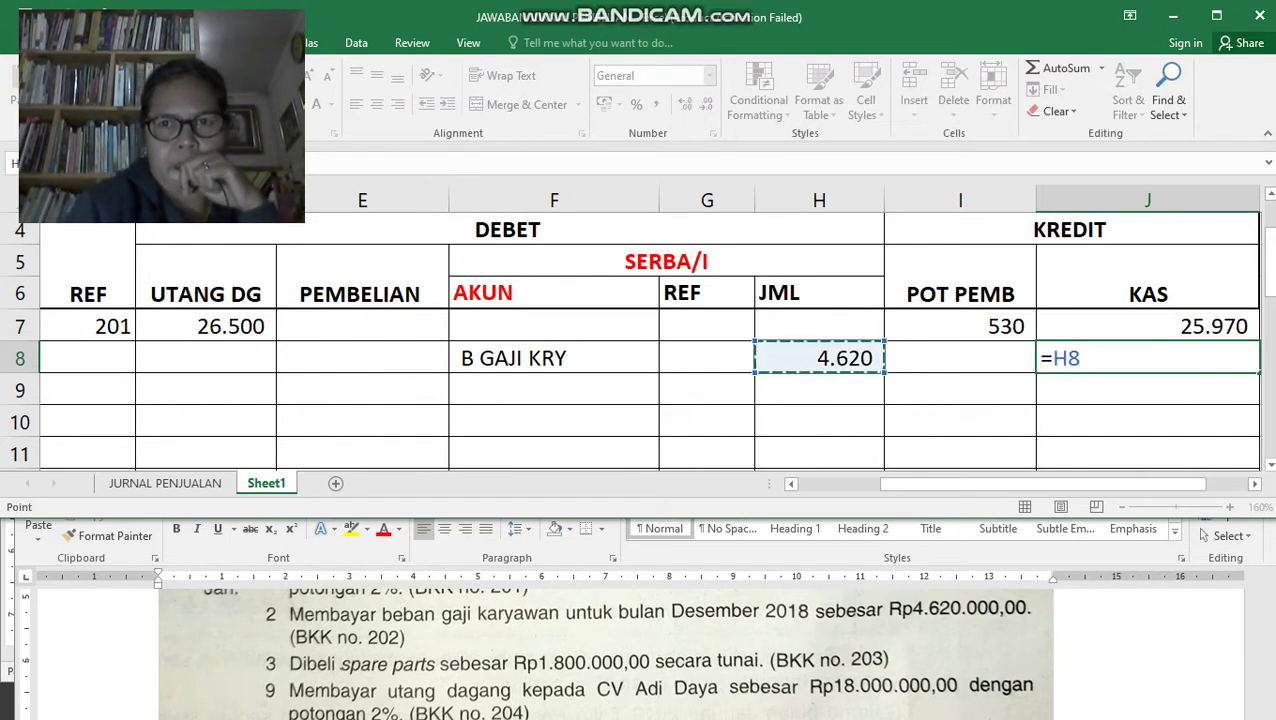
{"action": "key", "text": "Return"}
Enter 202 as the REF of the 2 January salary entry in cell C8.
{"action": "key", "text": "Left"}
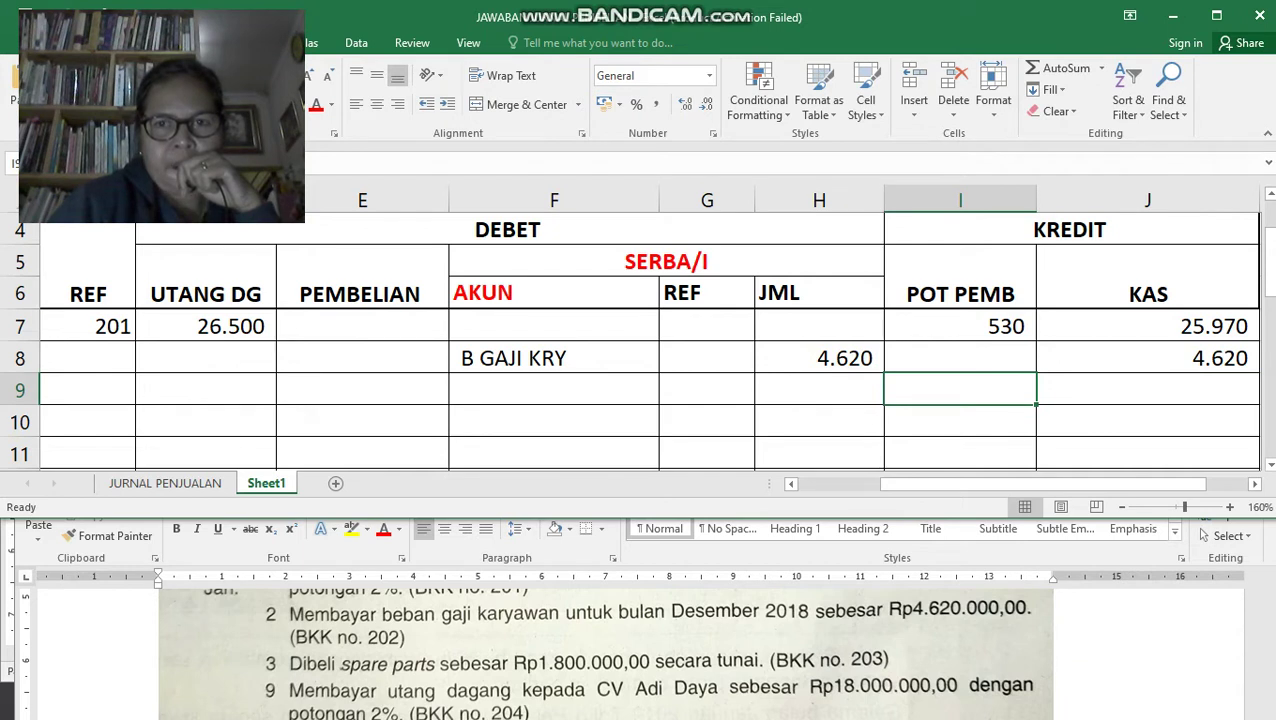
{"action": "key", "text": "Up"}
{"action": "key", "text": "Left"}
{"action": "key", "text": "Left"}
{"action": "key", "text": "Left"}
{"action": "key", "text": "Left"}
{"action": "key", "text": "Left"}
{"action": "key", "text": "Left"}
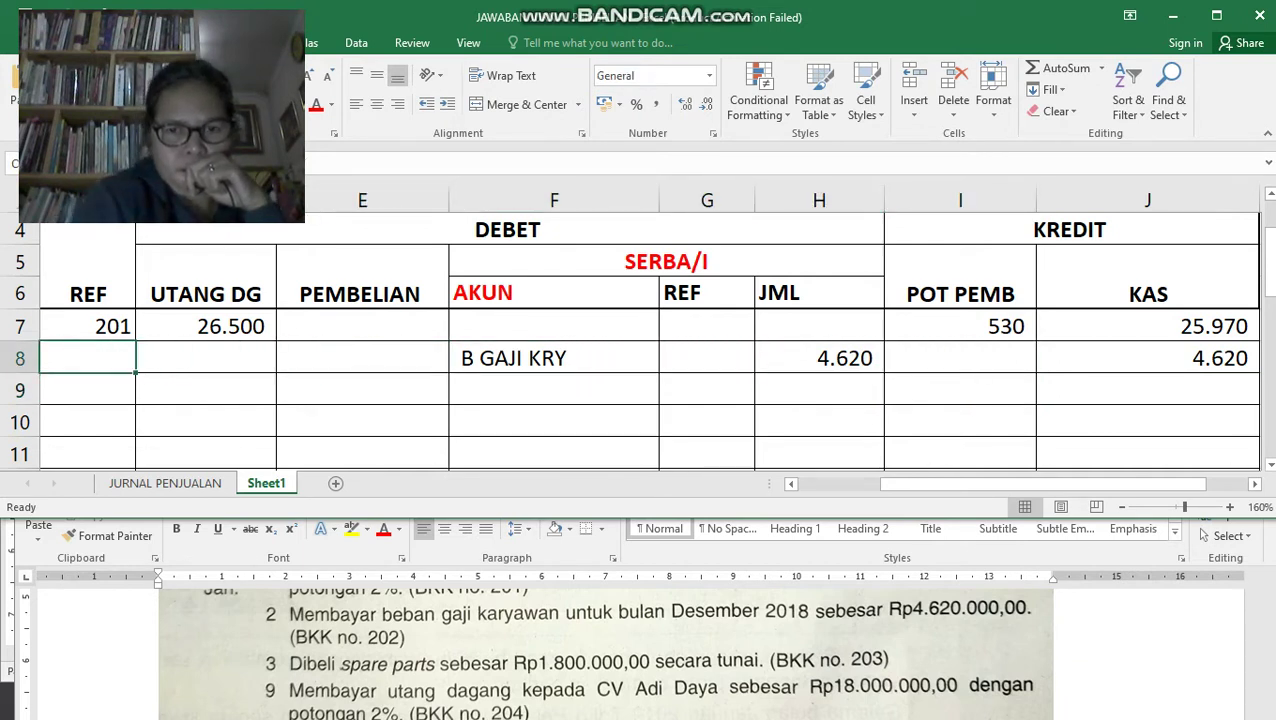
{"action": "type", "text": "202"}
{"action": "key", "text": "Return"}
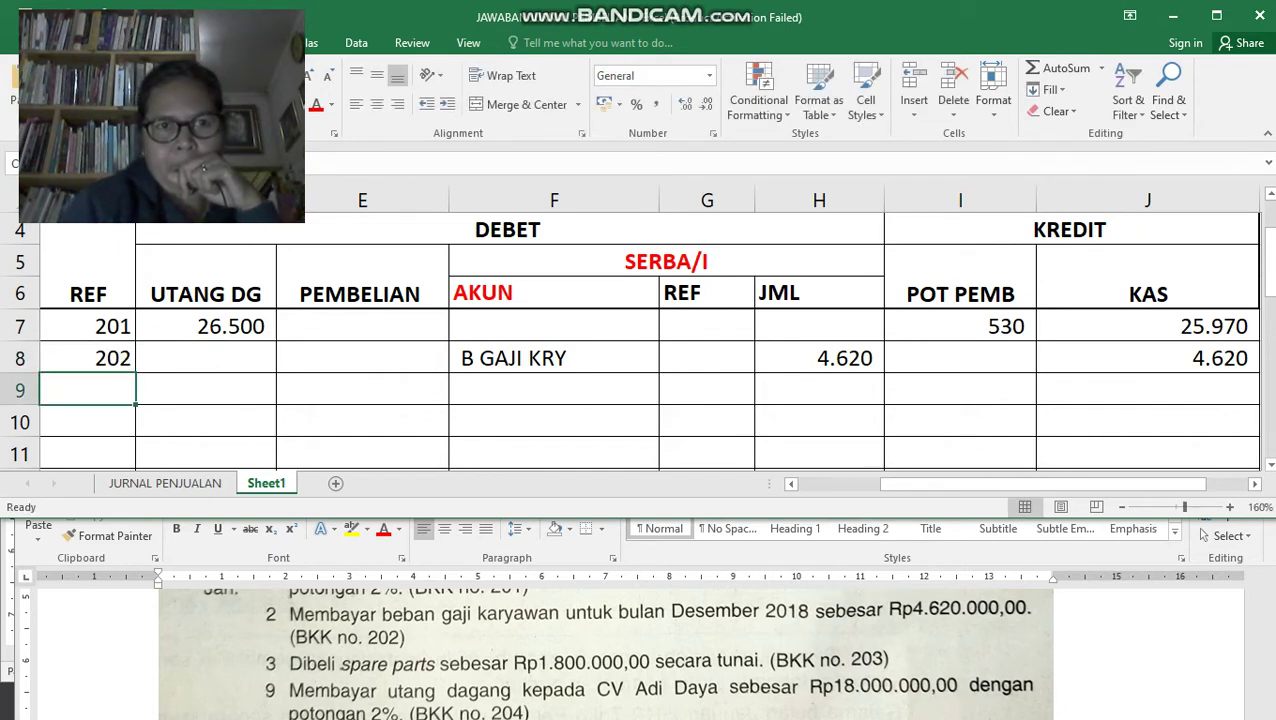
Enter 3 JAN as the TANGGAL of the third journal entry in cell A9.
{"action": "key", "text": "Left"}
{"action": "key", "text": "Left"}
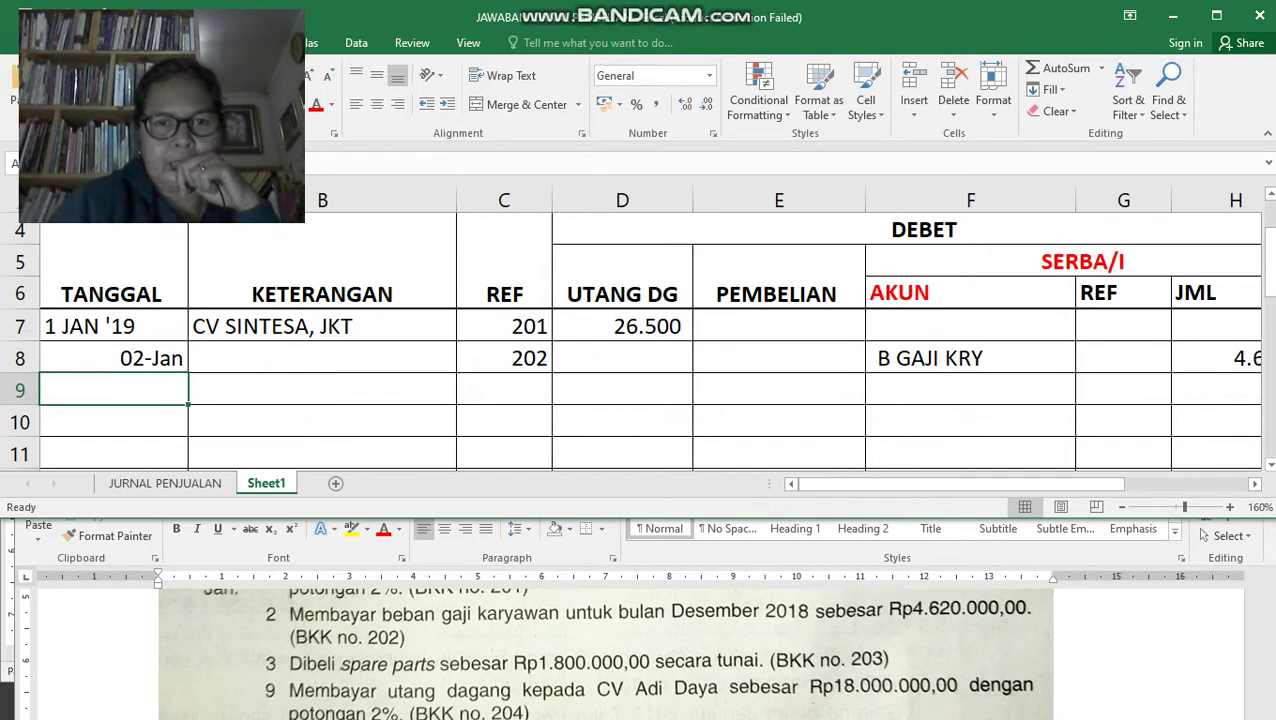
{"action": "type", "text": "3"}
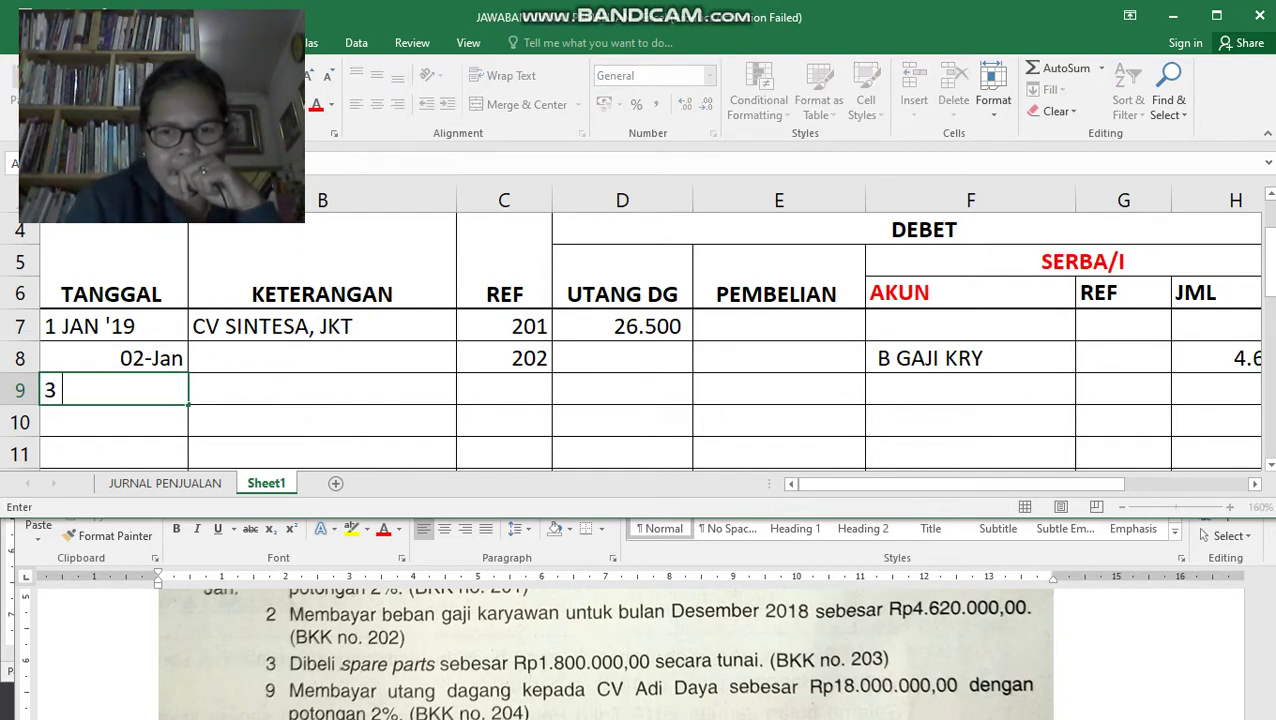
{"action": "type", "text": " JAN"}
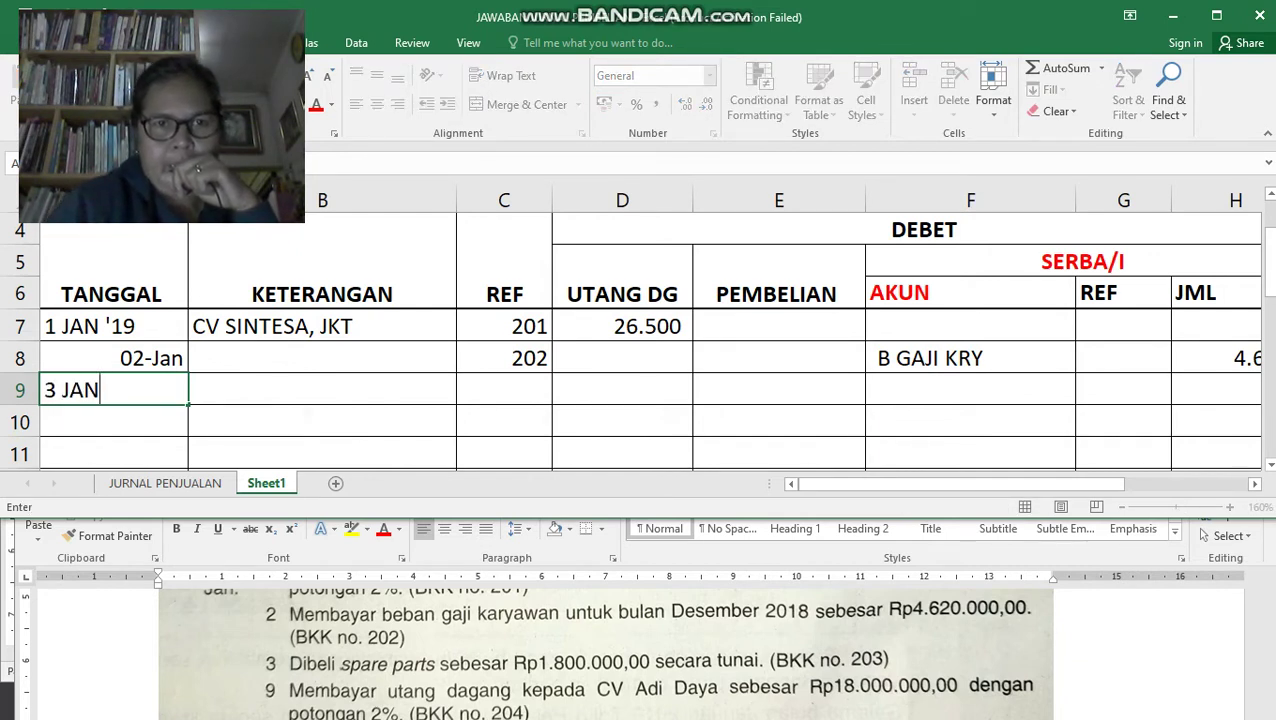
{"action": "key", "text": "Tab"}
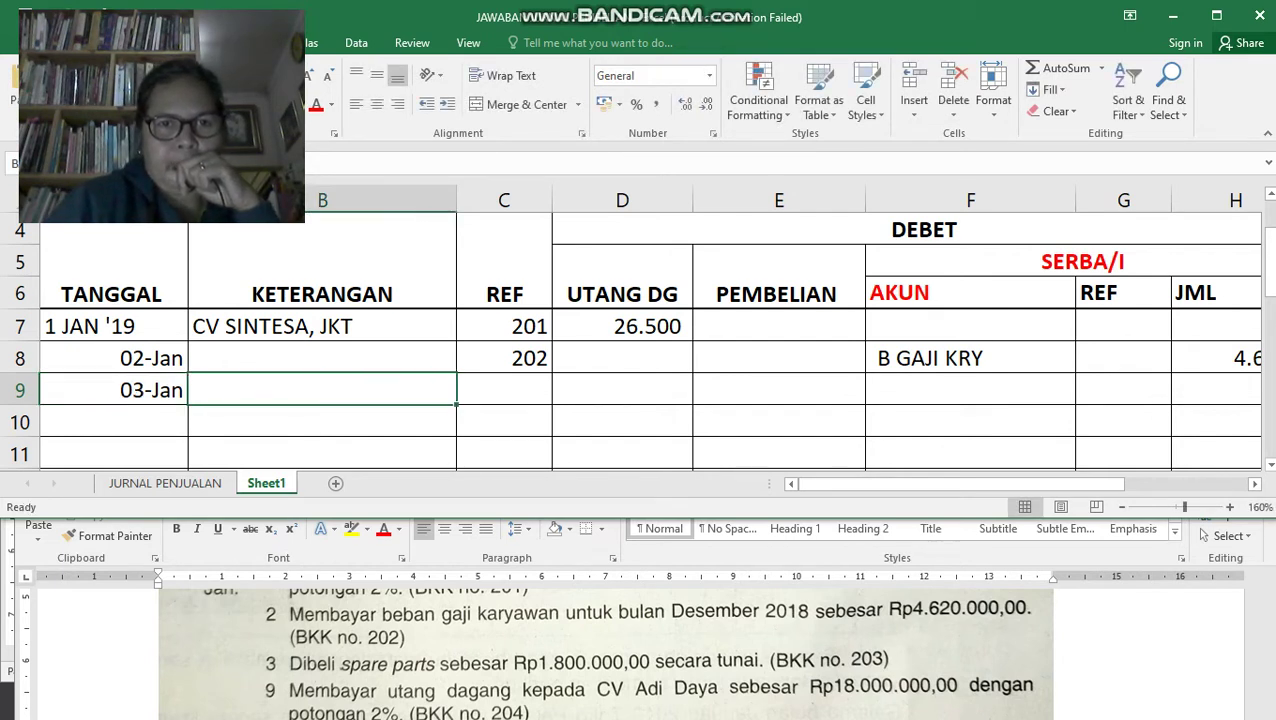
Enter SPARE PART as the SERBA/I AKUN of the 3 January entry in cell F9.
{"action": "key", "text": "Tab"}
{"action": "key", "text": "Tab"}
{"action": "key", "text": "Tab"}
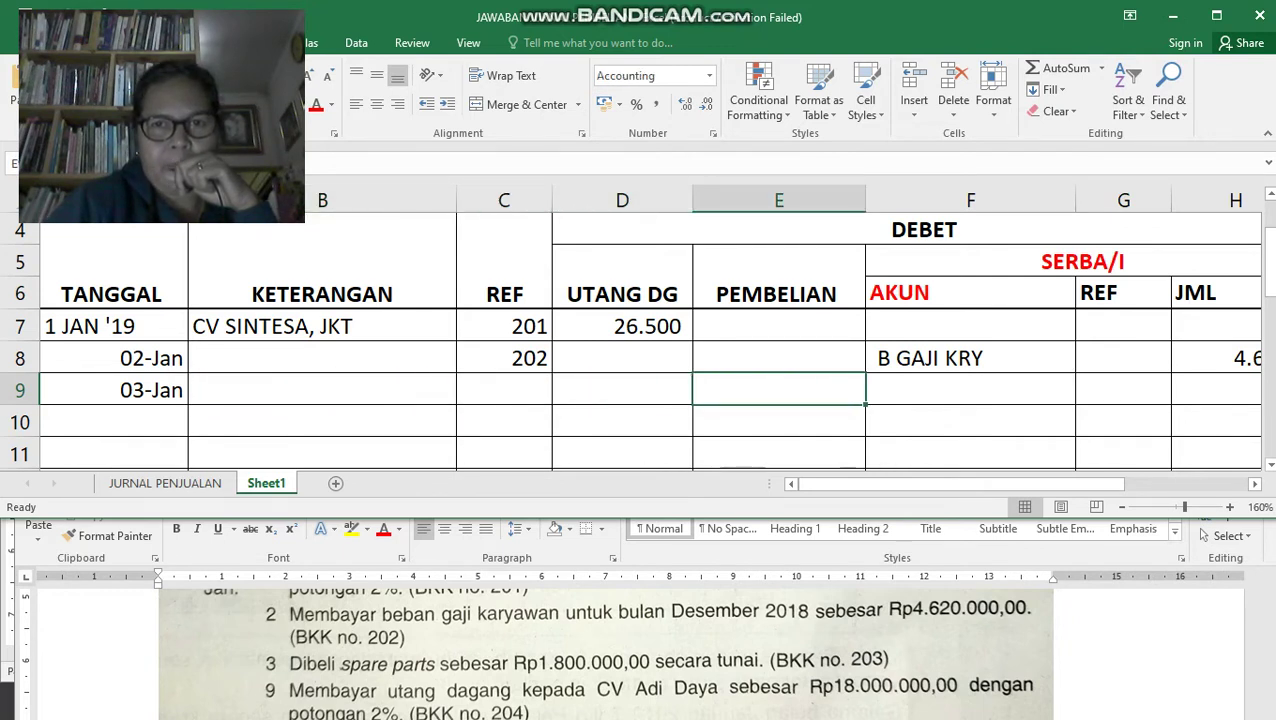
{"action": "key", "text": "Tab"}
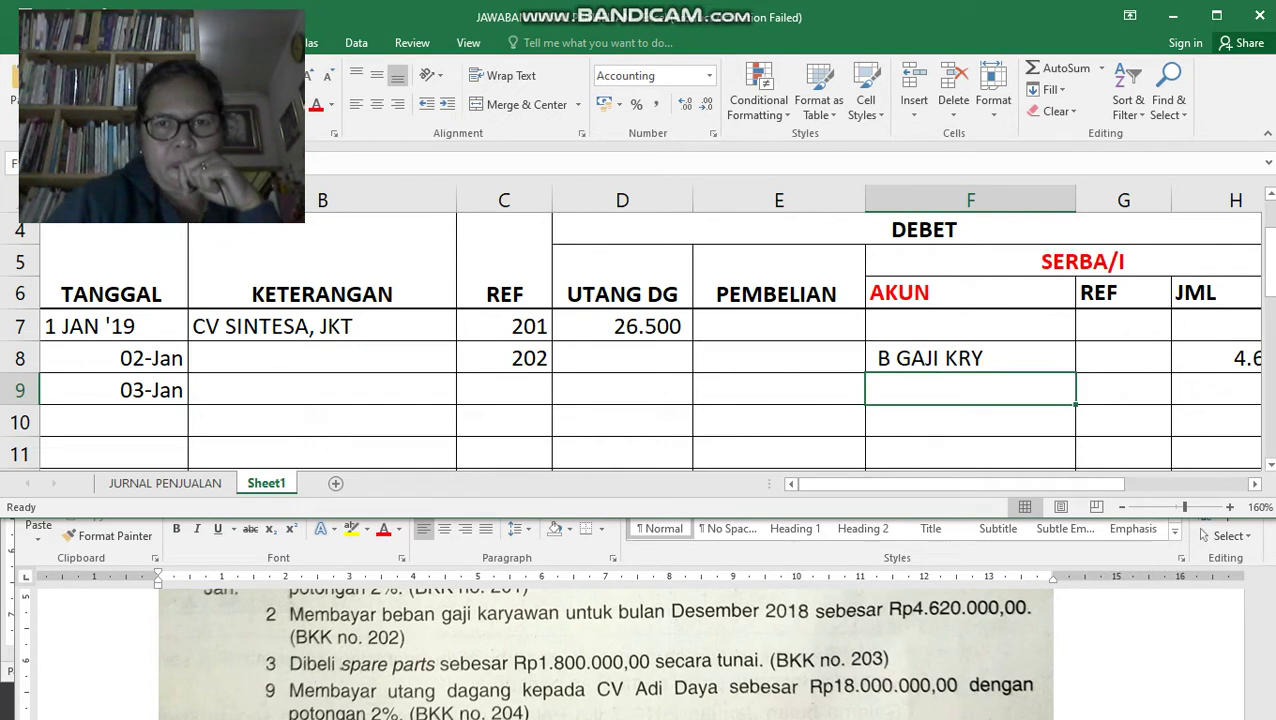
{"action": "type", "text": "SPAR"}
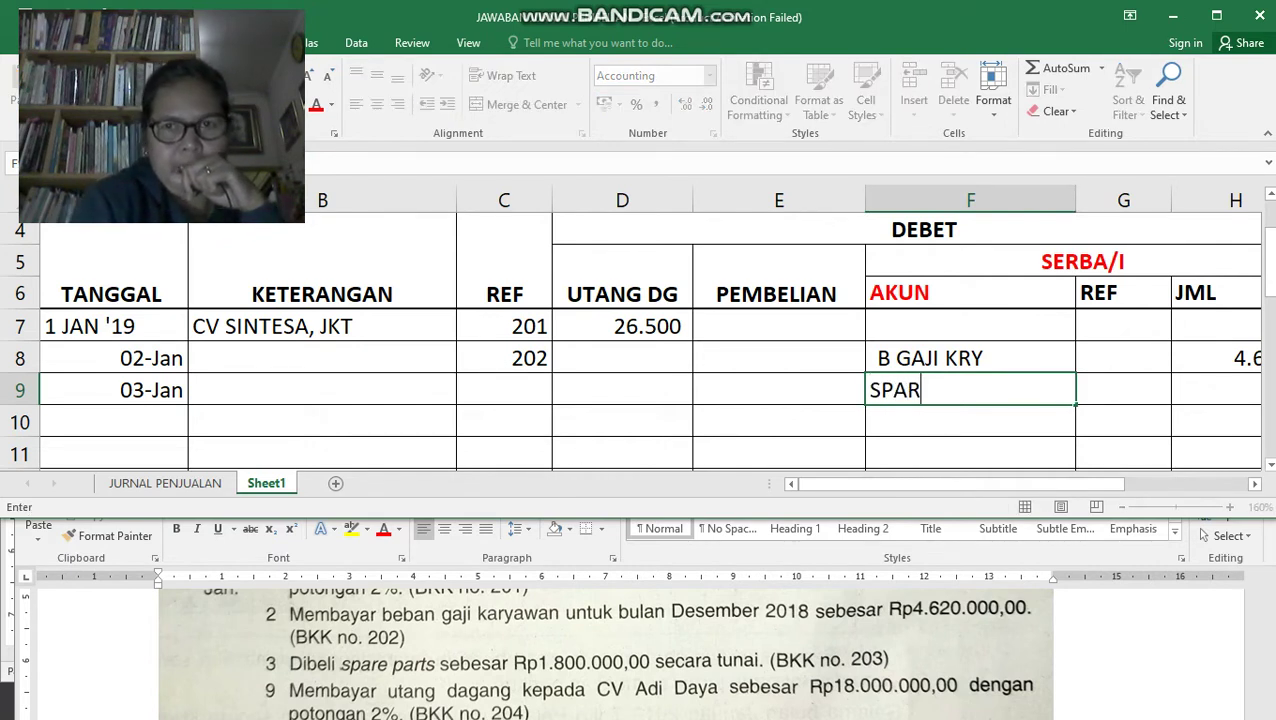
{"action": "type", "text": "E P"}
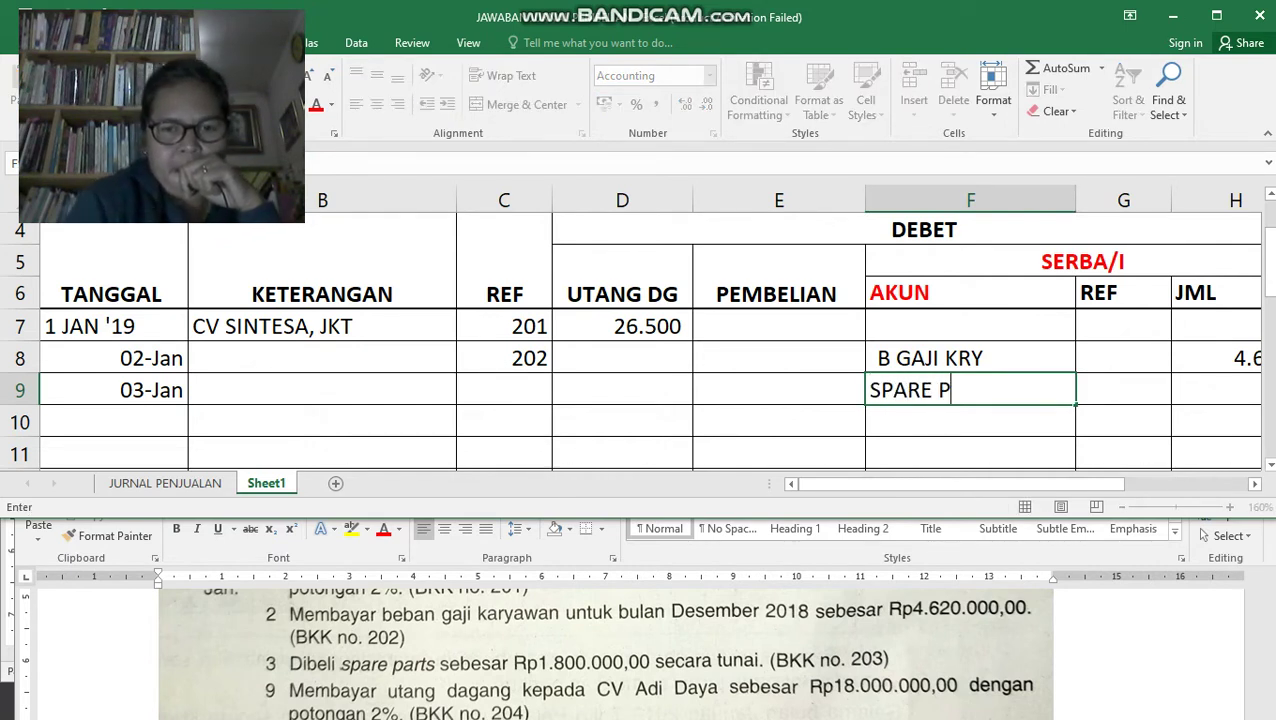
{"action": "type", "text": "ART"}
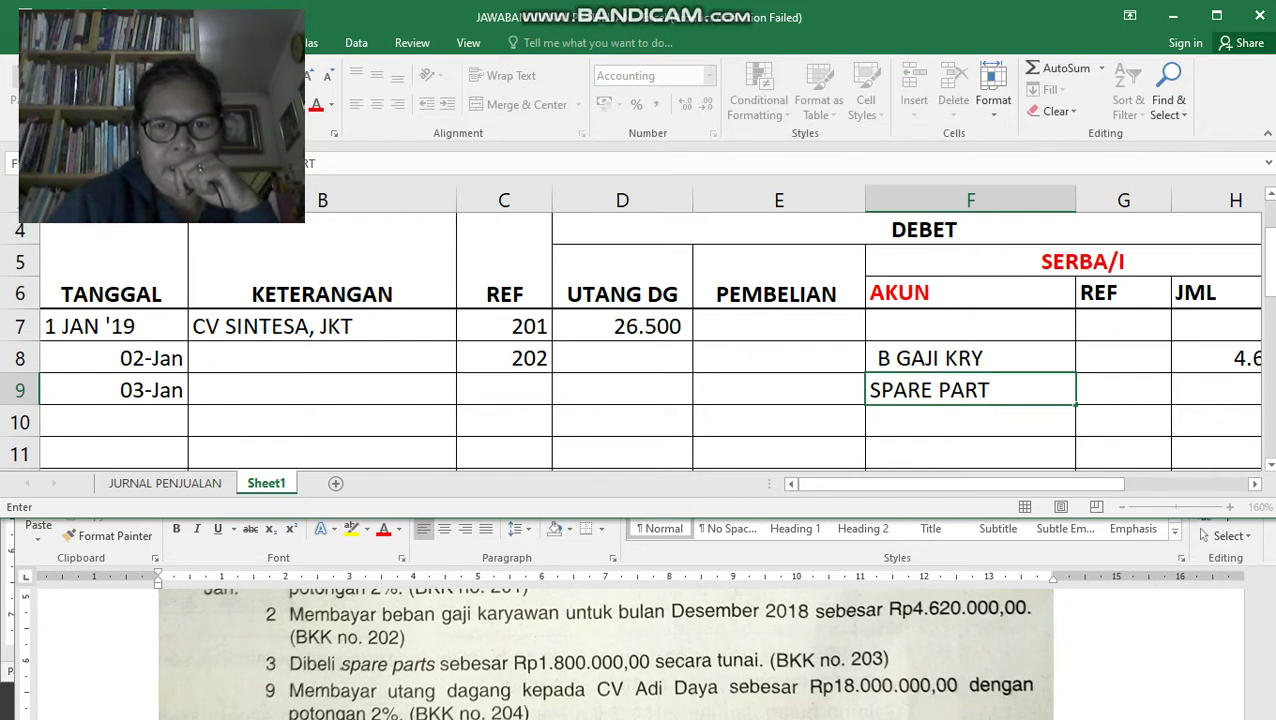
{"action": "key", "text": "Tab"}
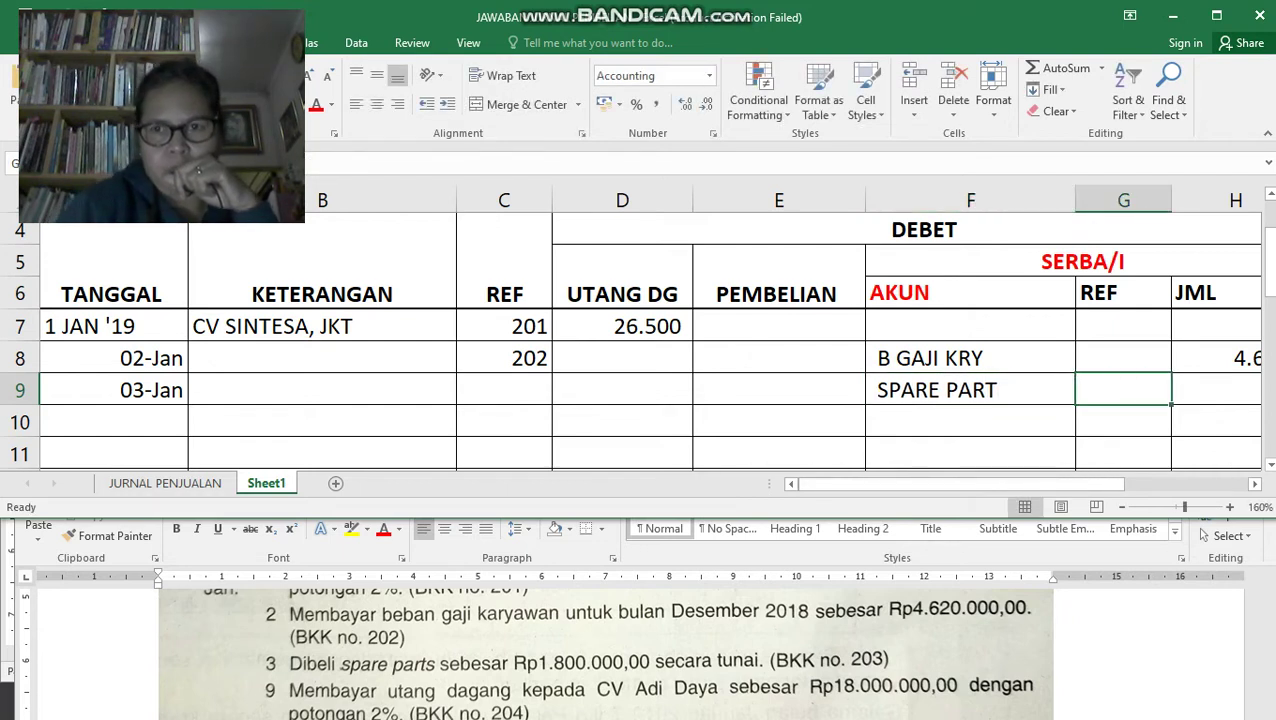
Enter 1800 as the JML of the 3 January entry in H9 and set its KAS credit in J9 to =H9.
{"action": "key", "text": "Tab"}
{"action": "type", "text": "1800"}
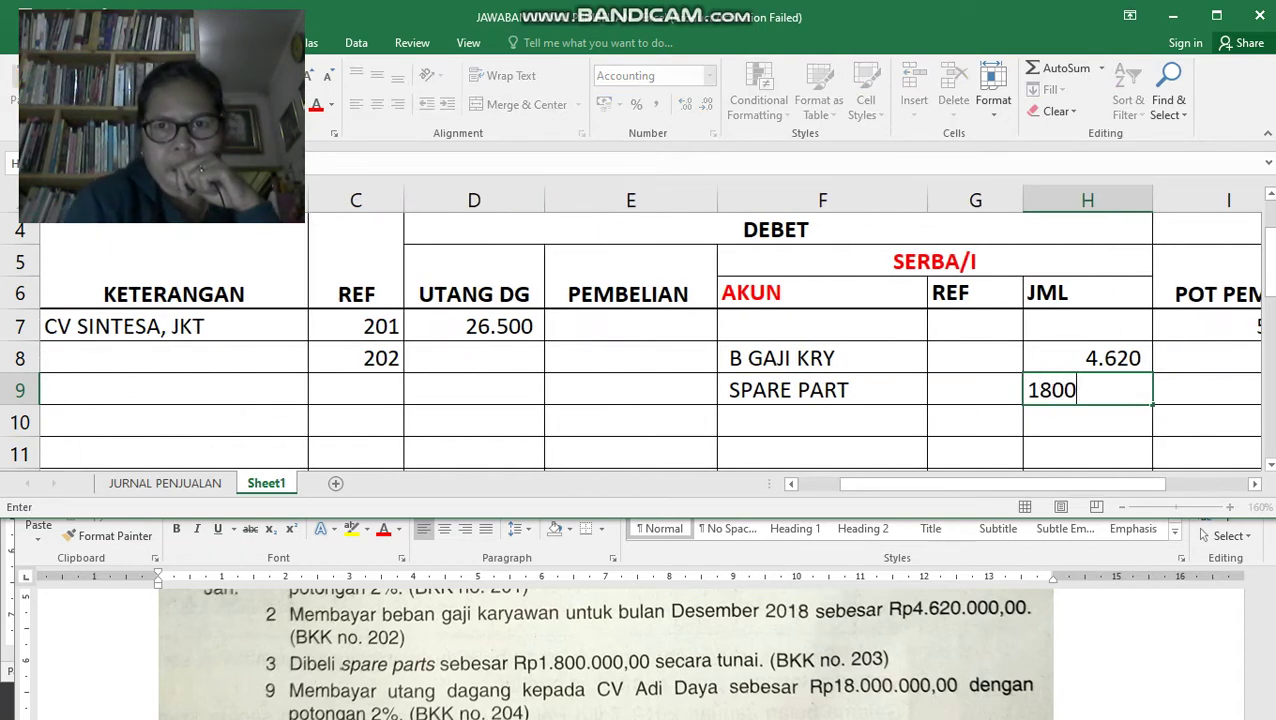
{"action": "key", "text": "Return"}
{"action": "key", "text": "Up"}
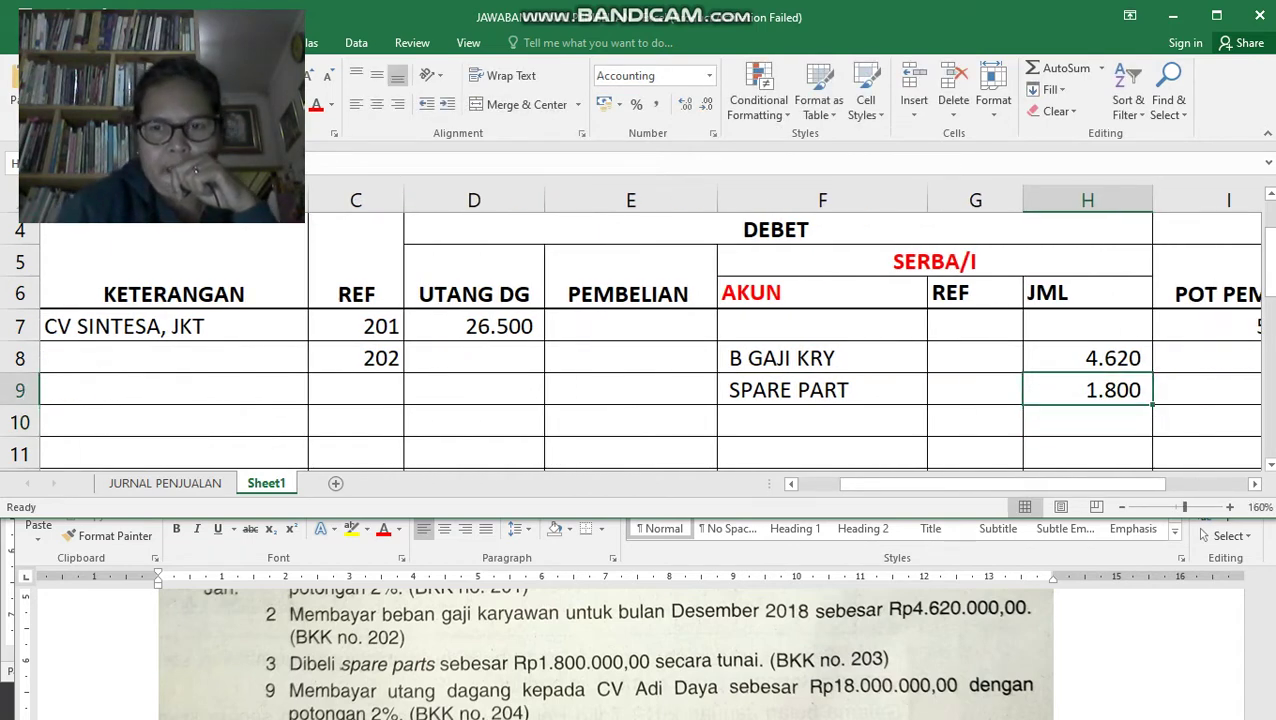
{"action": "key", "text": "Right"}
{"action": "key", "text": "Right"}
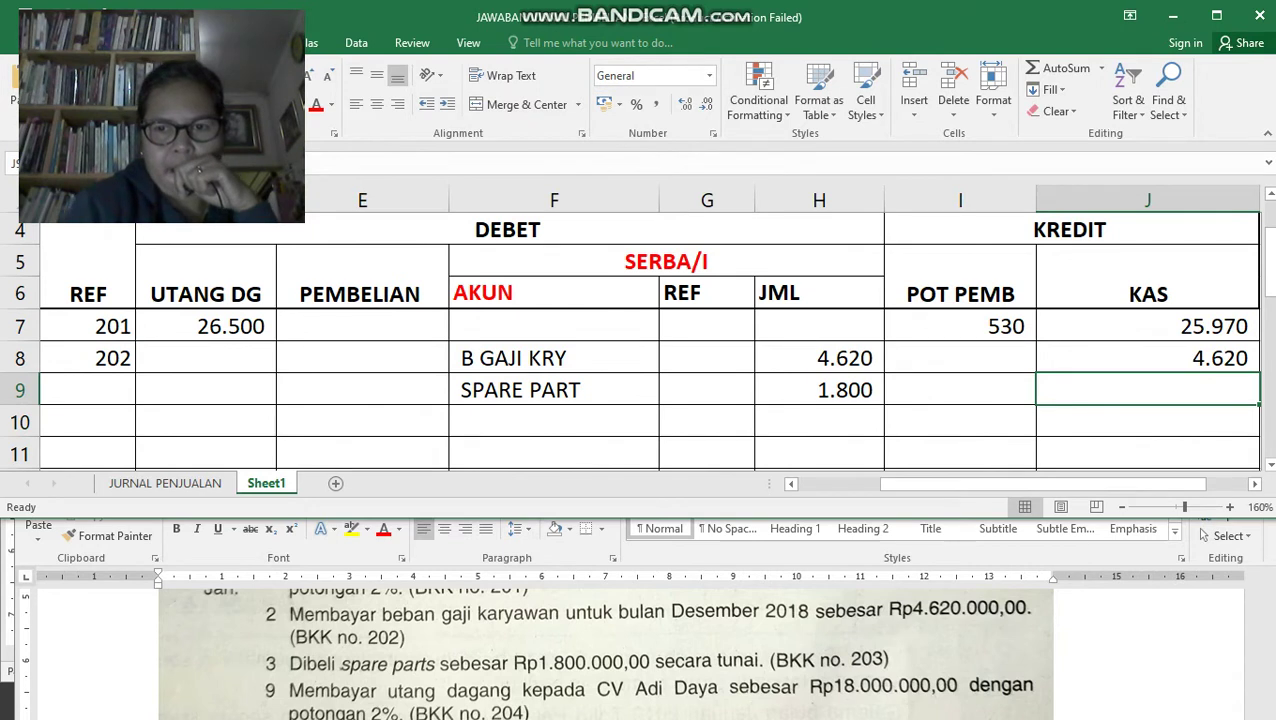
{"action": "type", "text": "="}
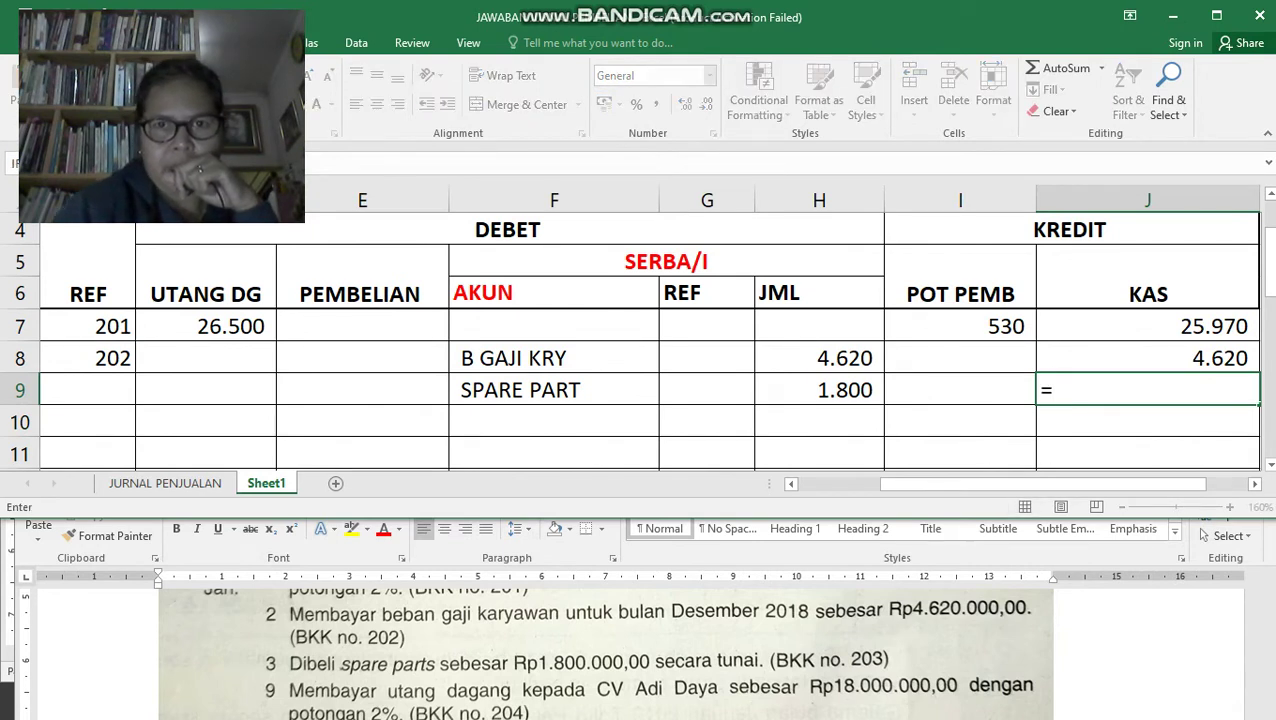
{"action": "key", "text": "Left"}
{"action": "key", "text": "Left"}
{"action": "key", "text": "Return"}
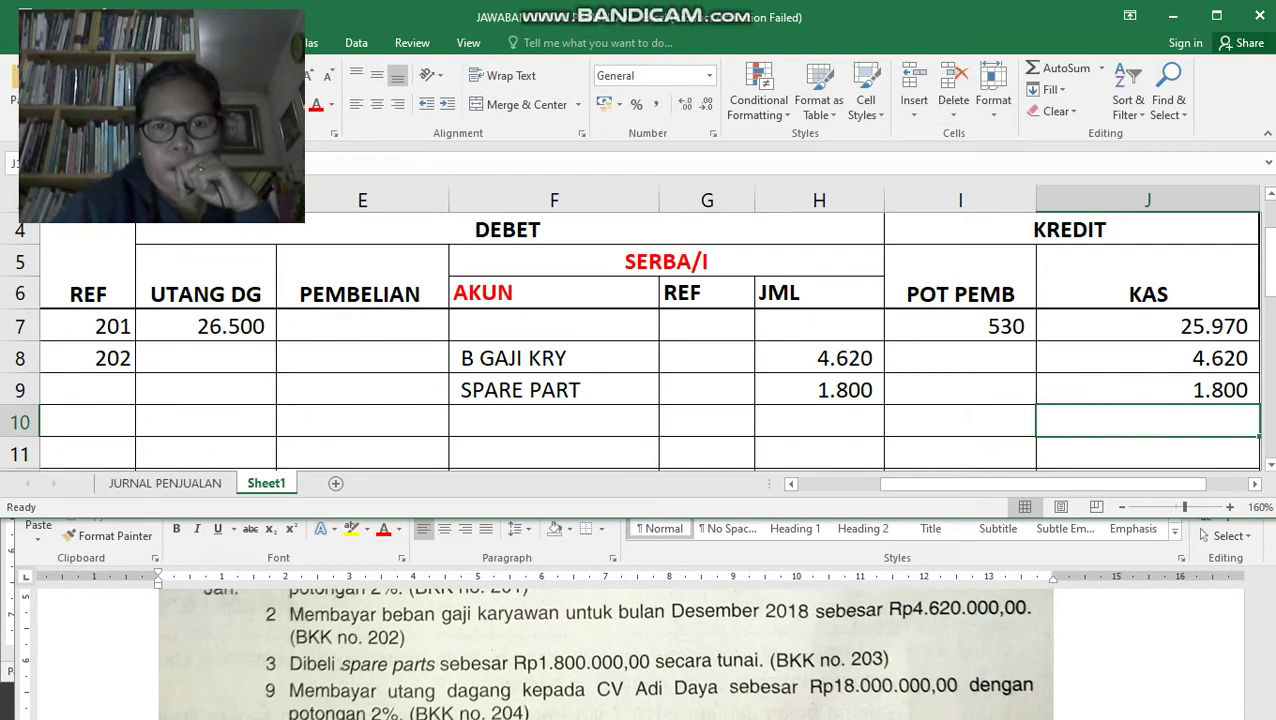
Enter 203 as the REF of the 3 January spare parts entry in cell C9.
{"action": "key", "text": "Up"}
{"action": "key", "text": "Left"}
{"action": "key", "text": "Left"}
{"action": "key", "text": "Left"}
{"action": "key", "text": "Left"}
{"action": "key", "text": "Left"}
{"action": "key", "text": "Left"}
{"action": "key", "text": "Left"}
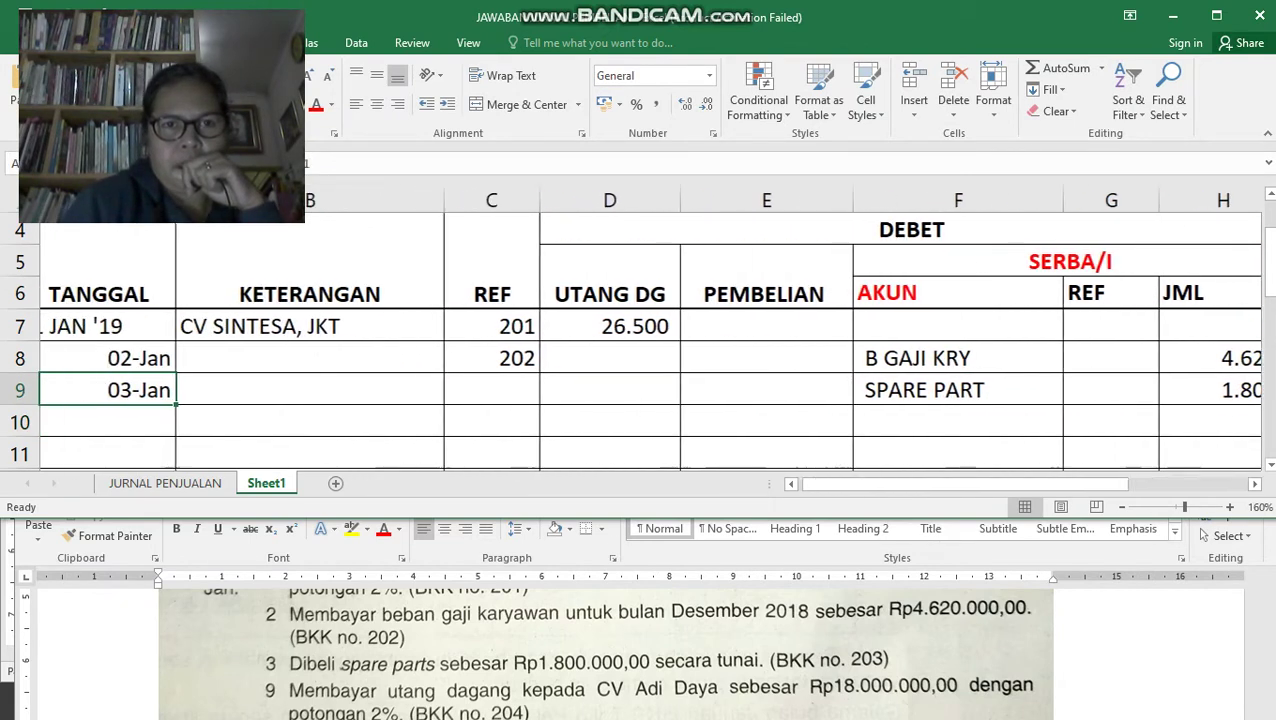
{"action": "type", "text": "203"}
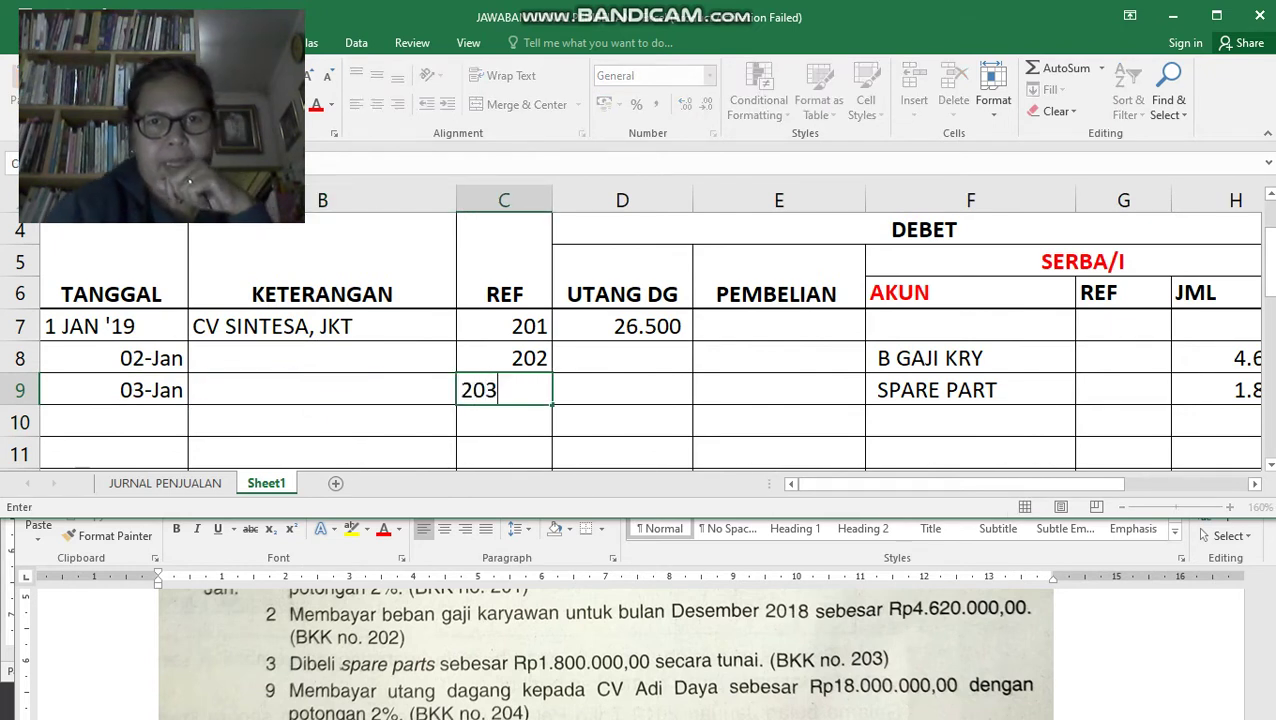
{"action": "key", "text": "Return"}
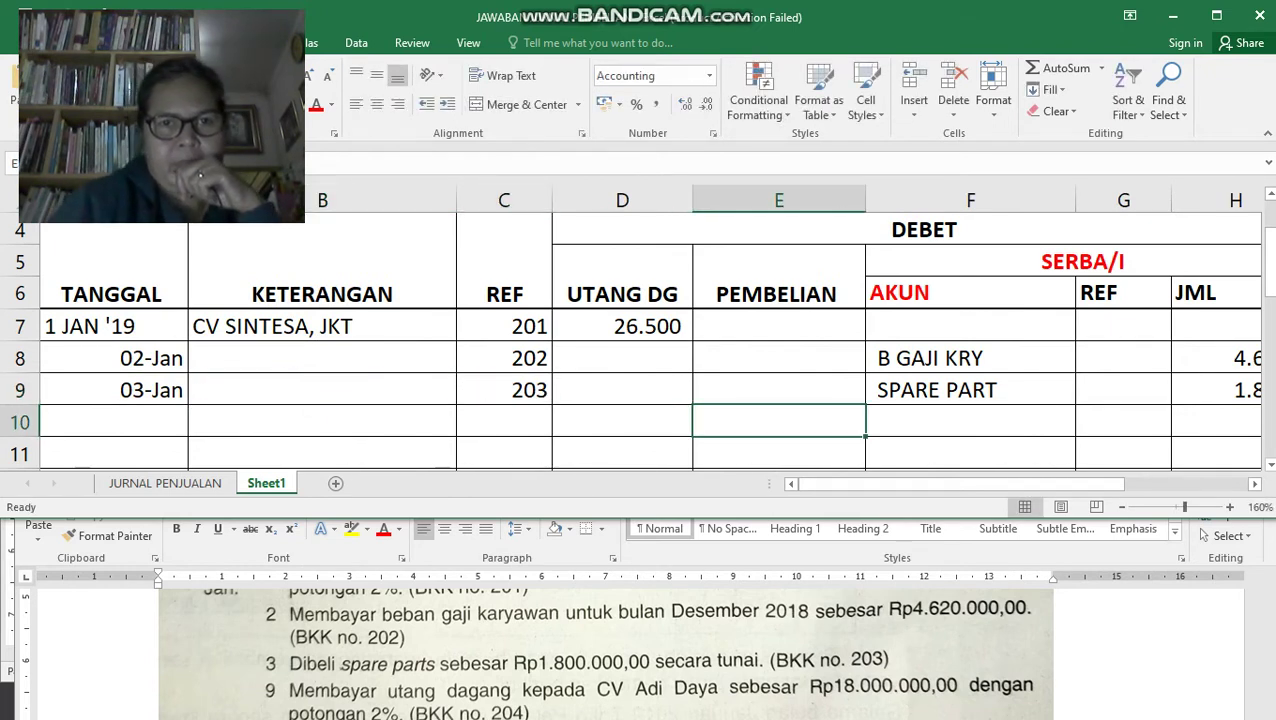
Bring the 9 January payment into view in the Word document and enter 9 Jan as its TANGGAL in the journal's cell A10.
{"action": "key", "text": "Home"}
{"action": "key", "text": "alt+Tab"}
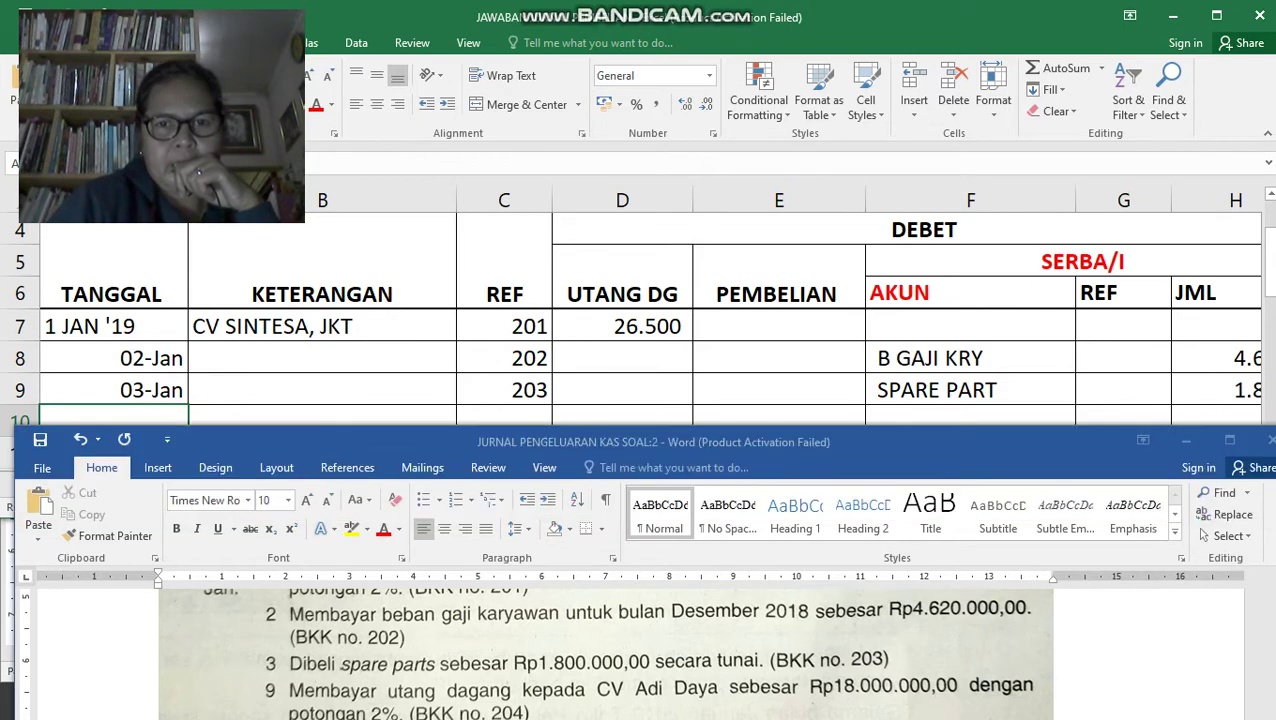
{"action": "scroll", "coordinate": [640, 655], "scroll_direction": "down", "scroll_amount": 1}
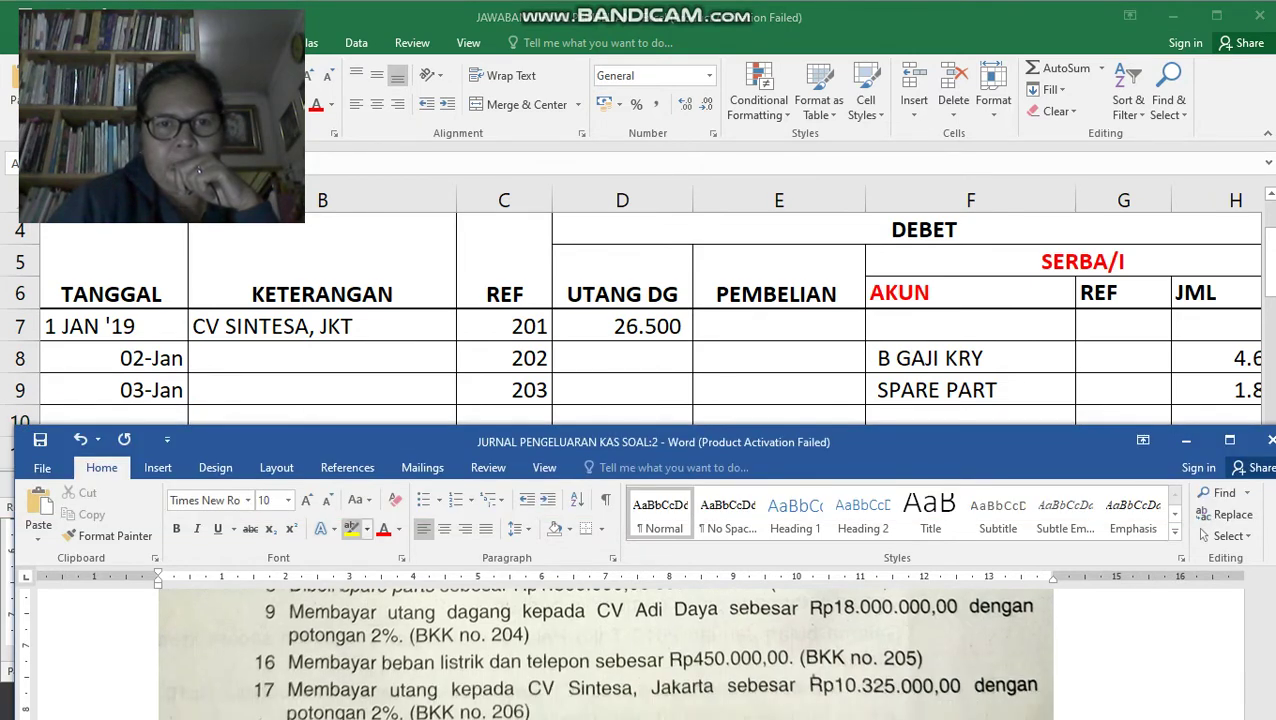
{"action": "key", "text": "alt+Tab"}
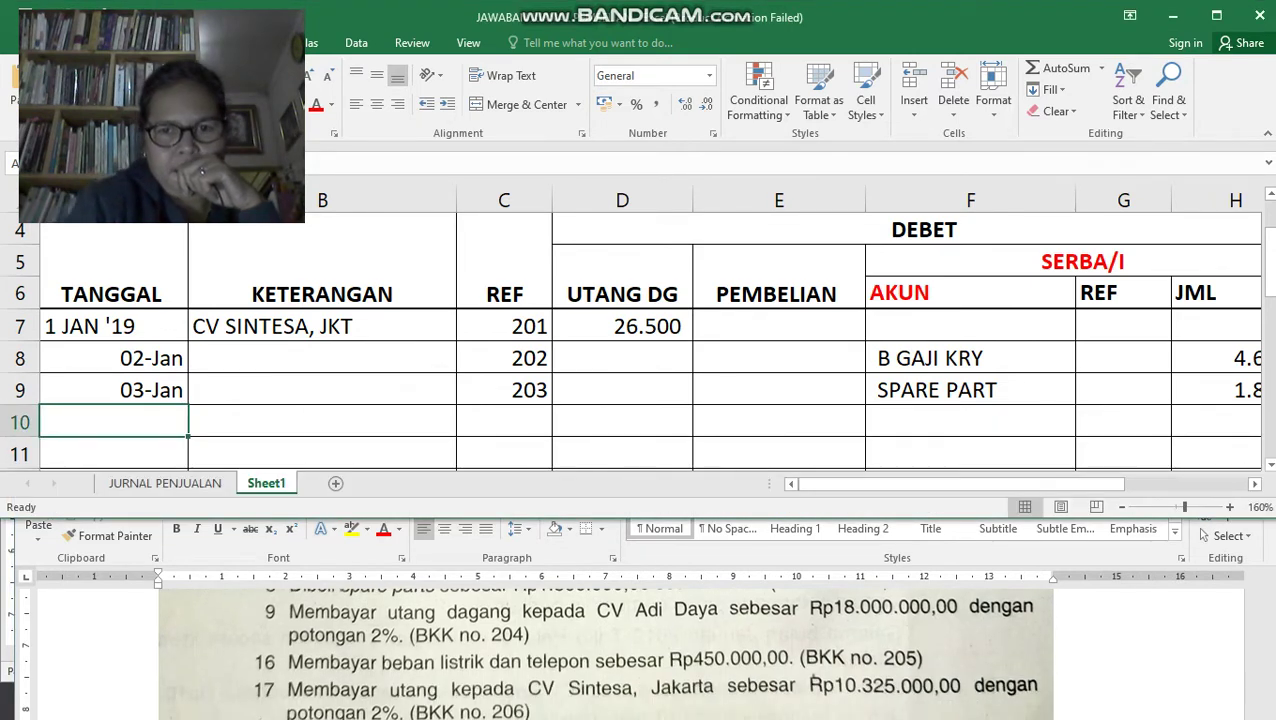
{"action": "type", "text": "9 J"}
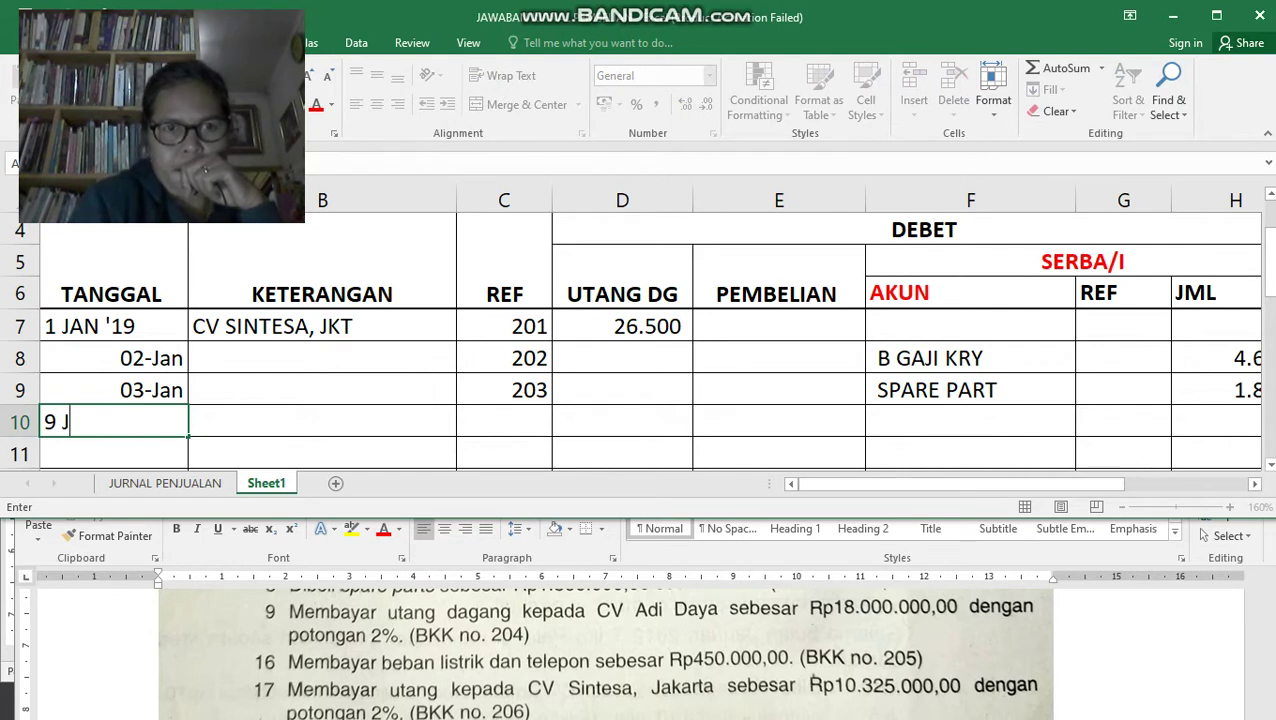
{"action": "type", "text": "an"}
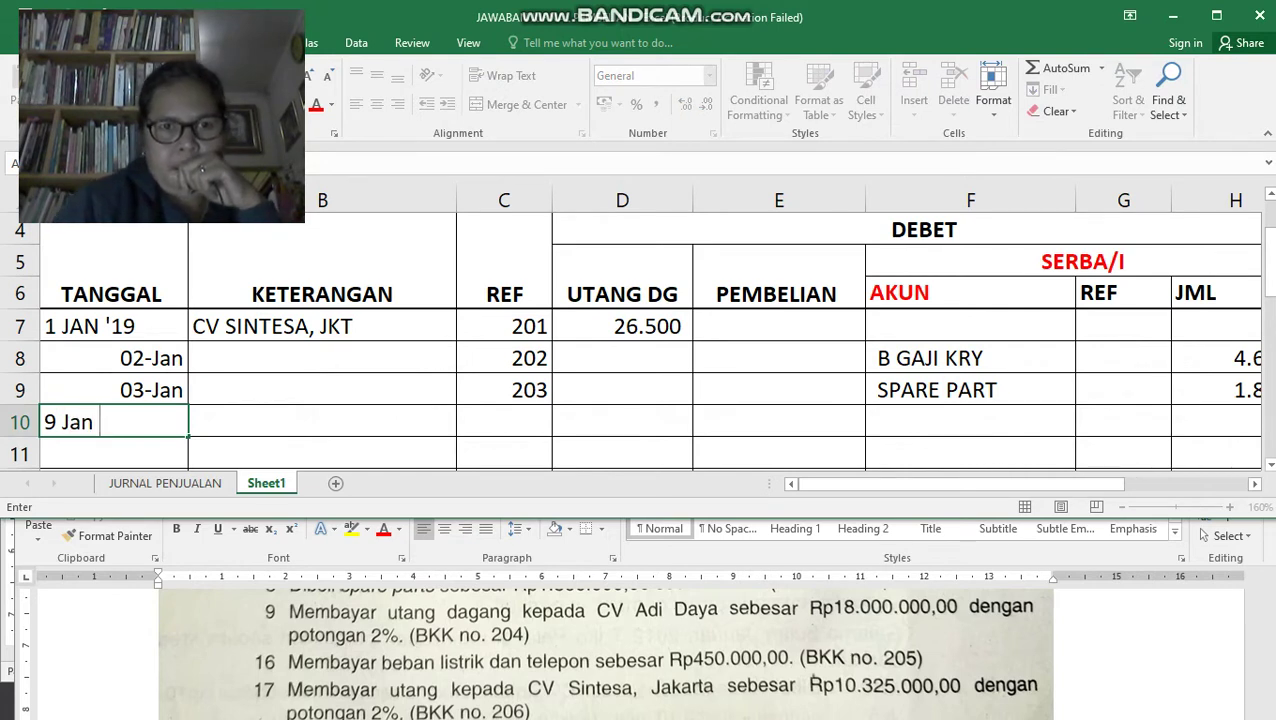
{"action": "key", "text": "Tab"}
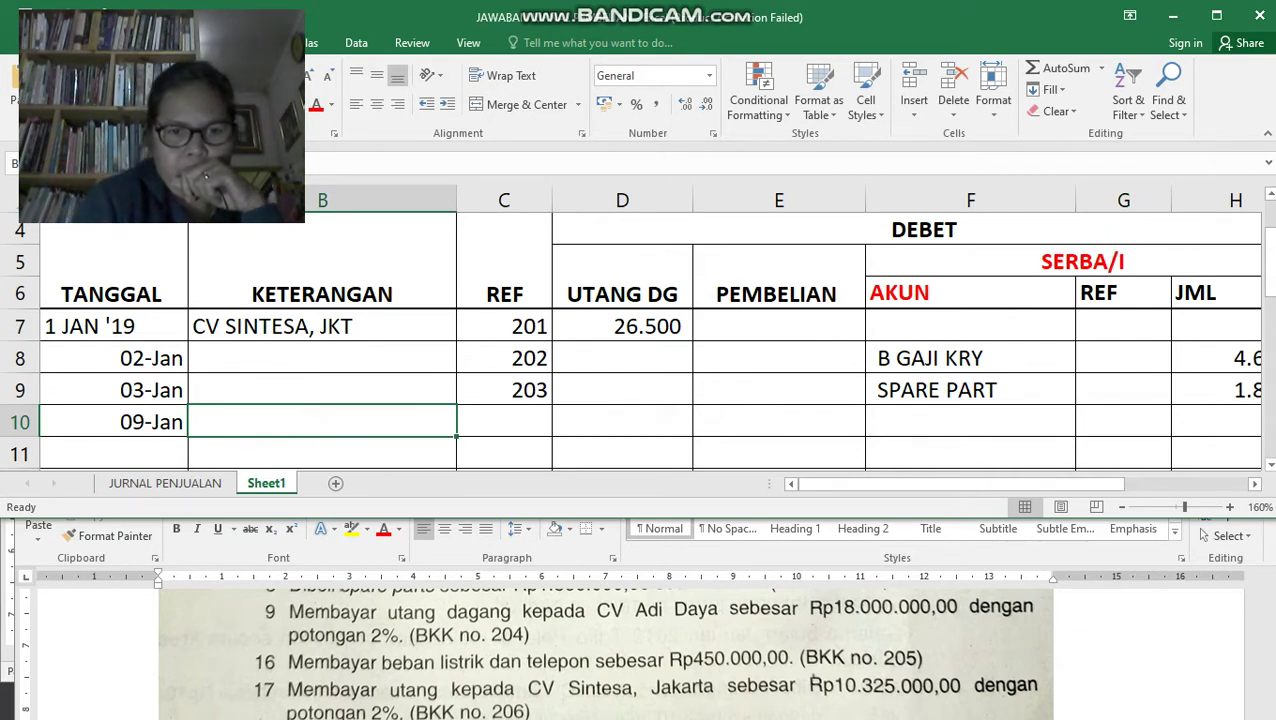
{"action": "type", "text": "cv"}
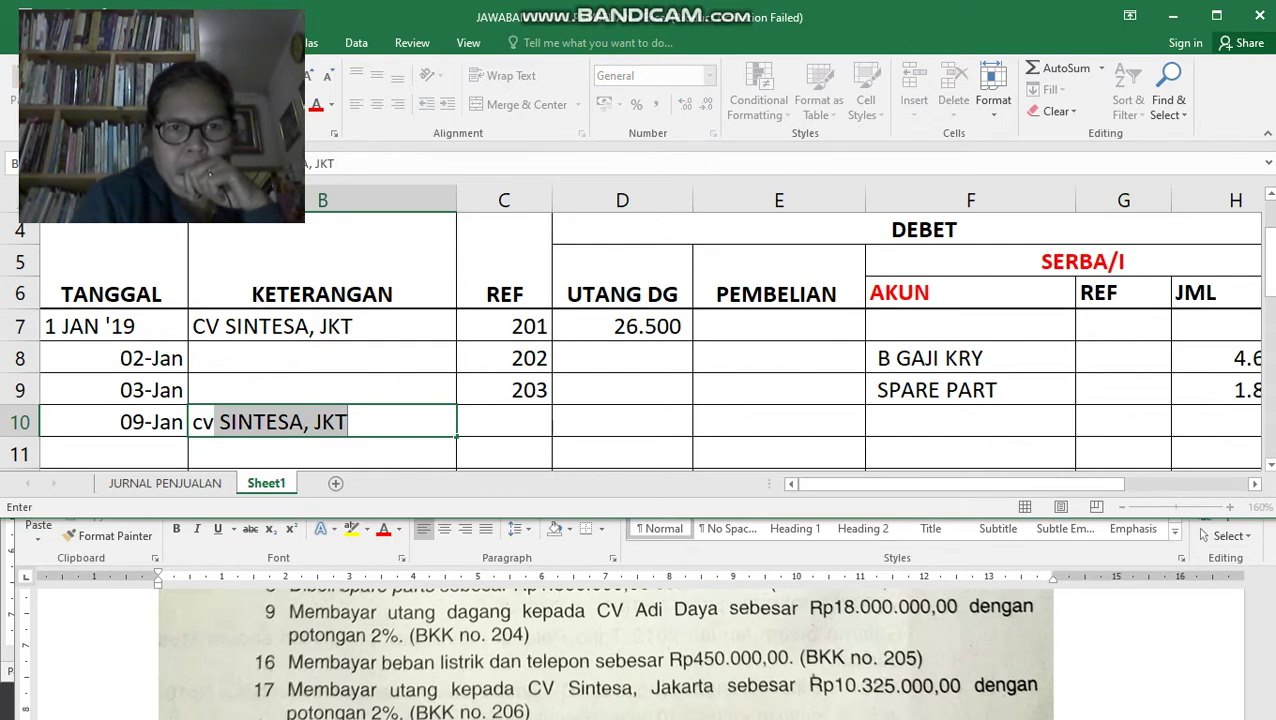
{"action": "key", "text": "BackSpace"}
{"action": "key", "text": "BackSpace"}
{"action": "key", "text": "BackSpace"}
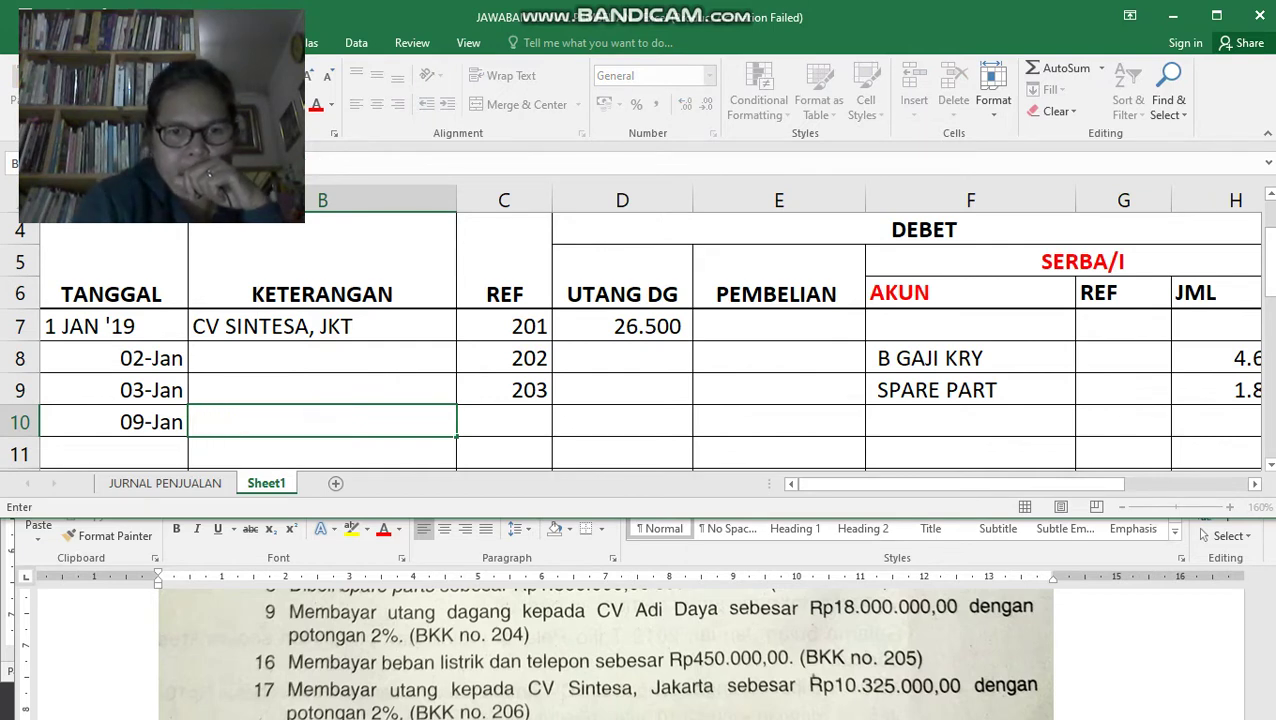
Enter CV ADI DAYA as the KETERANGAN of the 9 January entry in B10 and 204 as its REF in C10.
{"action": "type", "text": "CV ADI"}
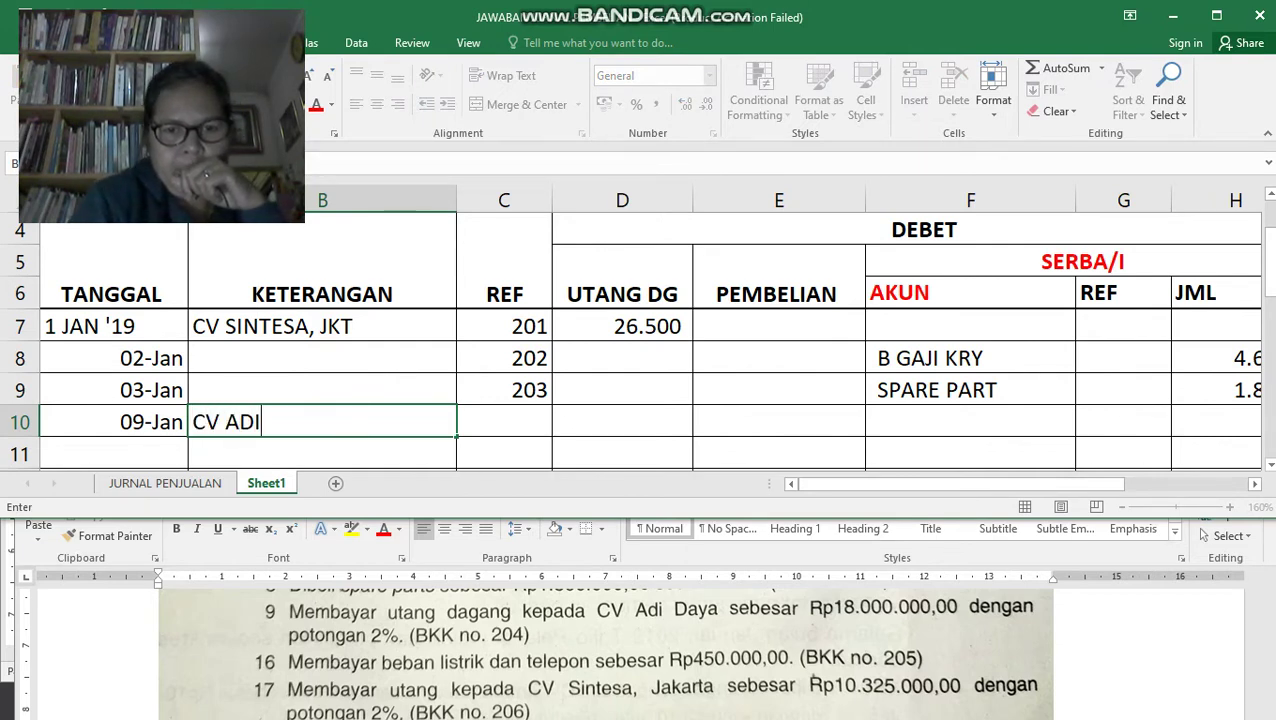
{"action": "type", "text": " DAYA"}
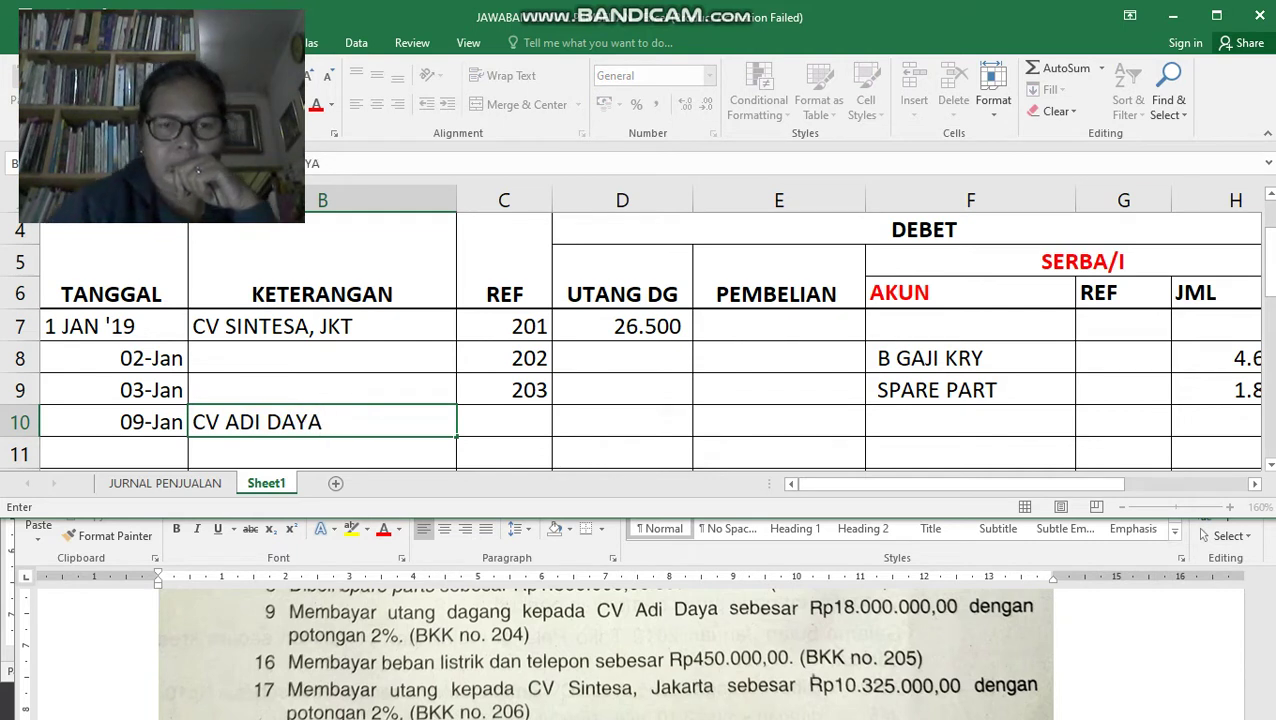
{"action": "key", "text": "Tab"}
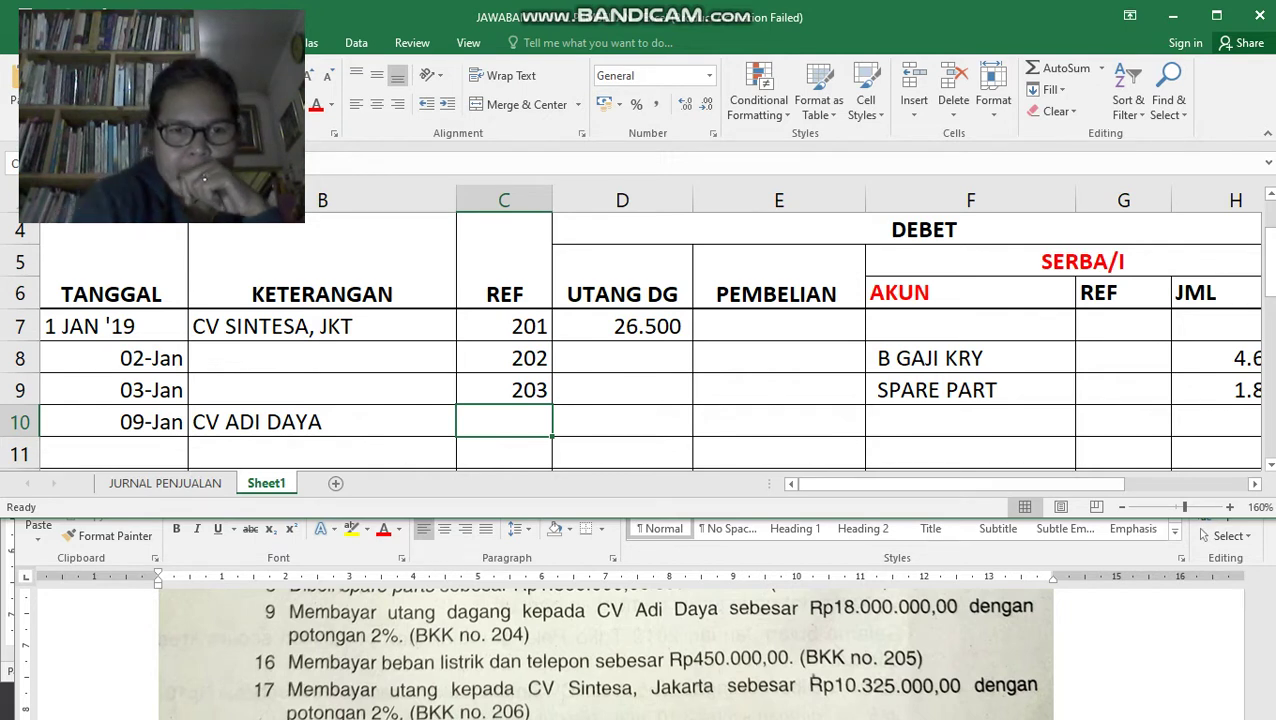
{"action": "type", "text": "204"}
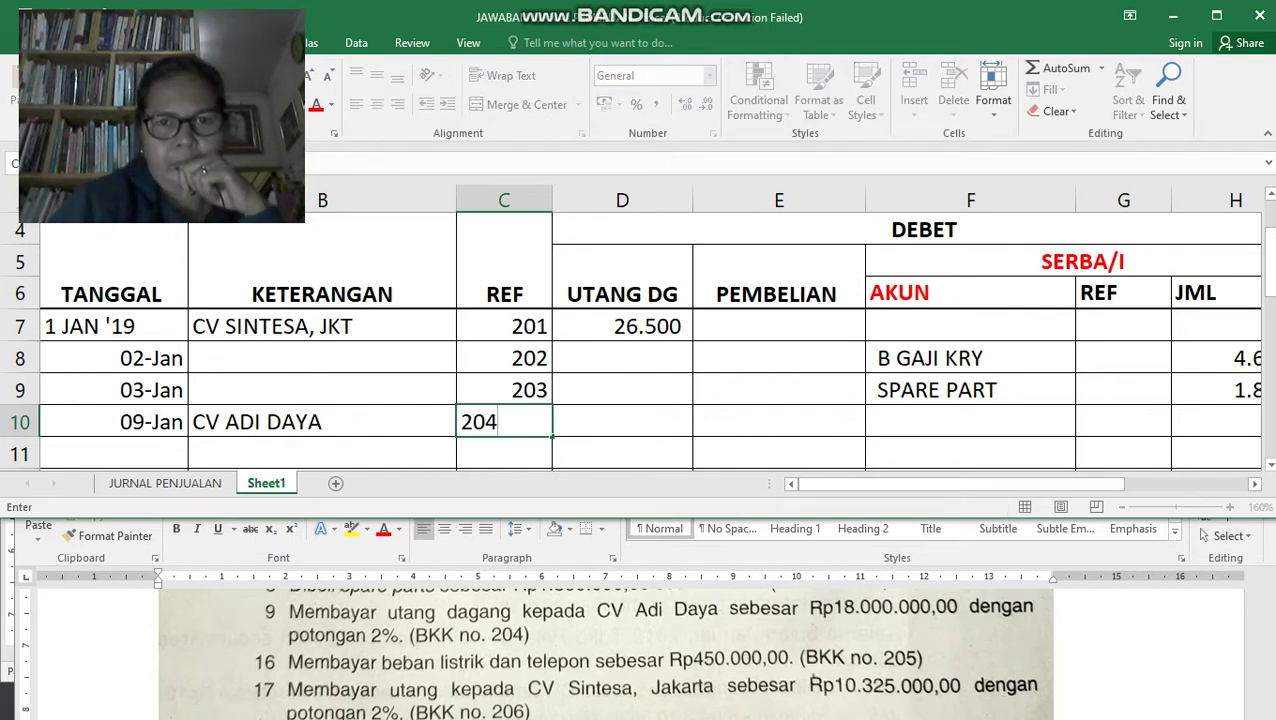
{"action": "key", "text": "Tab"}
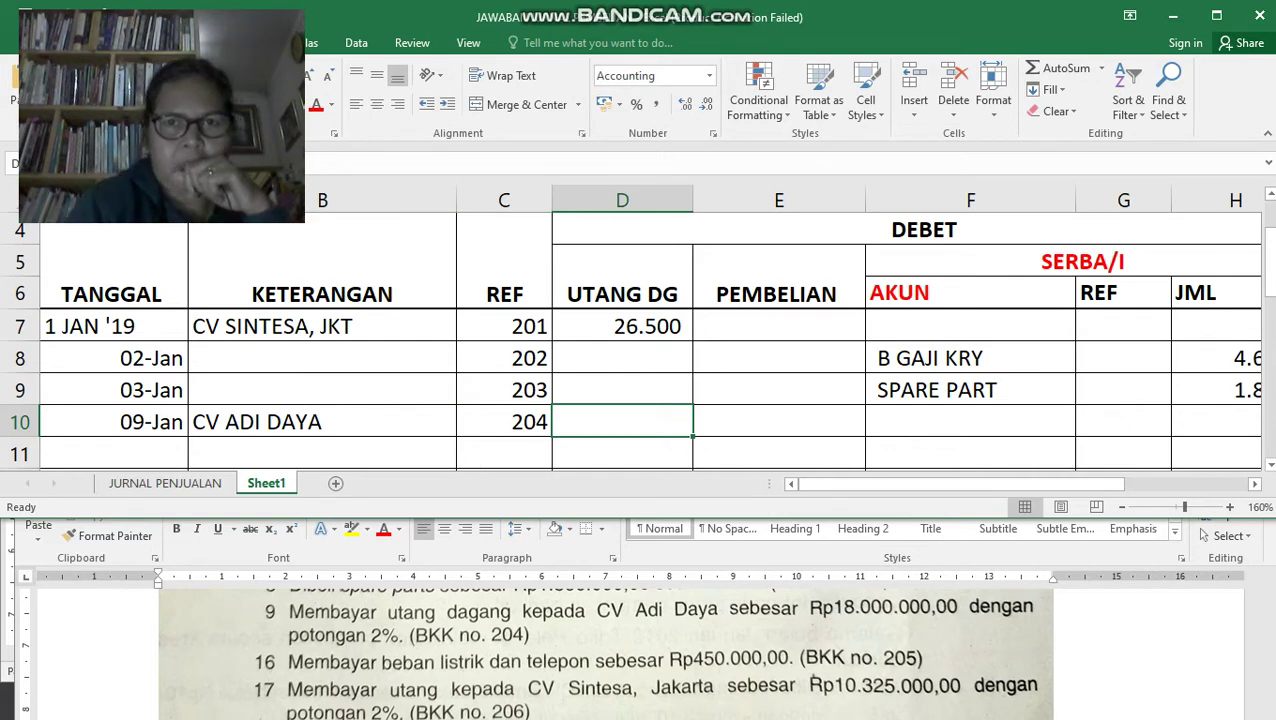
Enter 18000 as the UTANG DG debit of the 9 January entry in cell D10.
{"action": "type", "text": "1"}
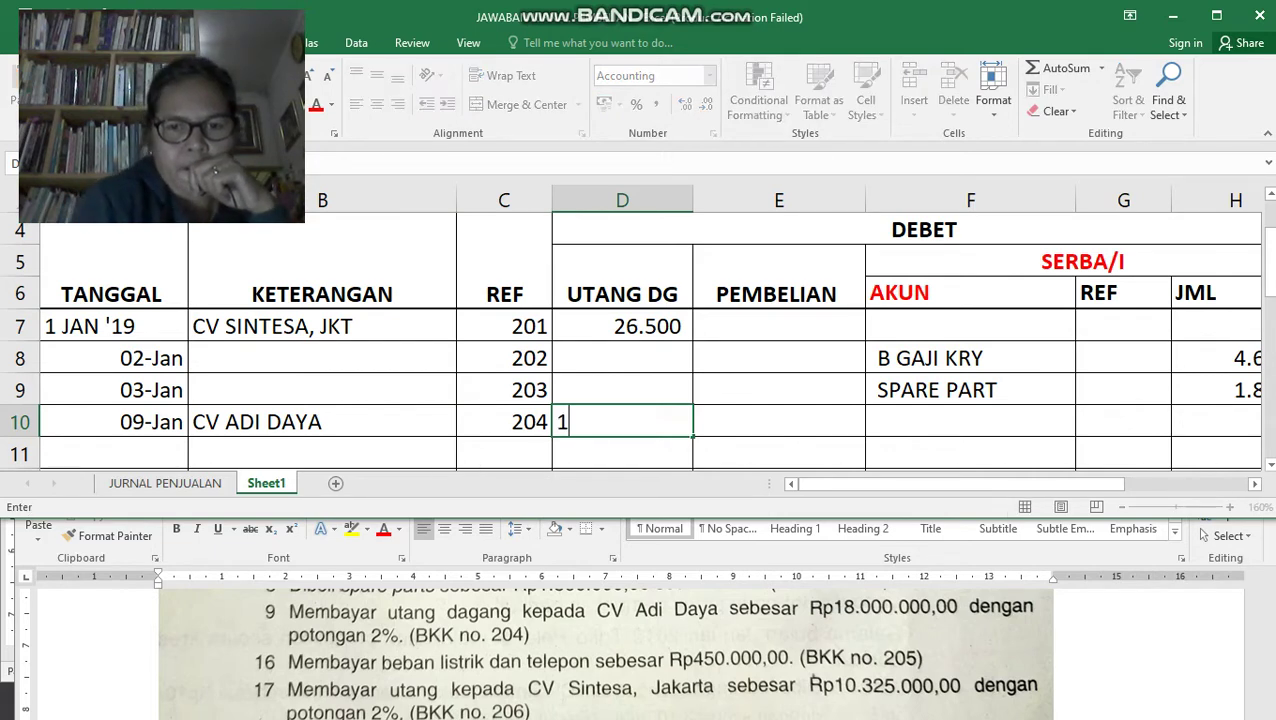
{"action": "type", "text": "8.000"}
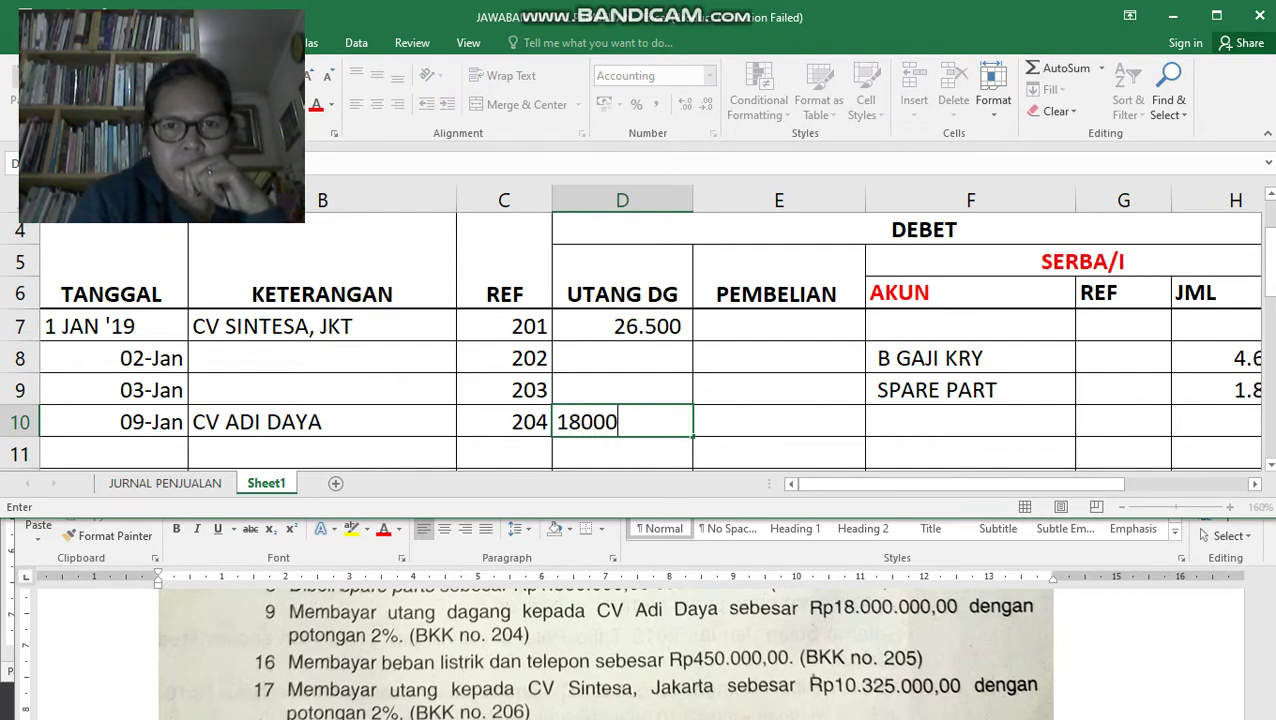
{"action": "key", "text": "Return"}
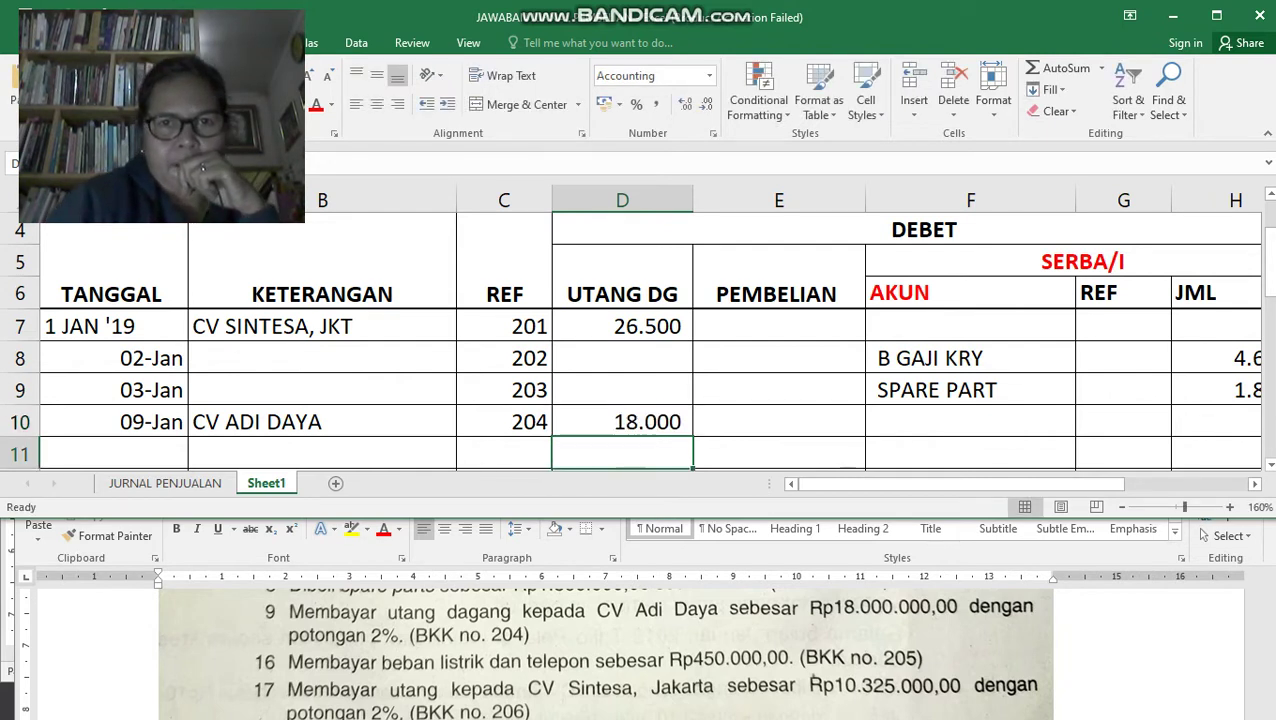
{"action": "key", "text": "Up"}
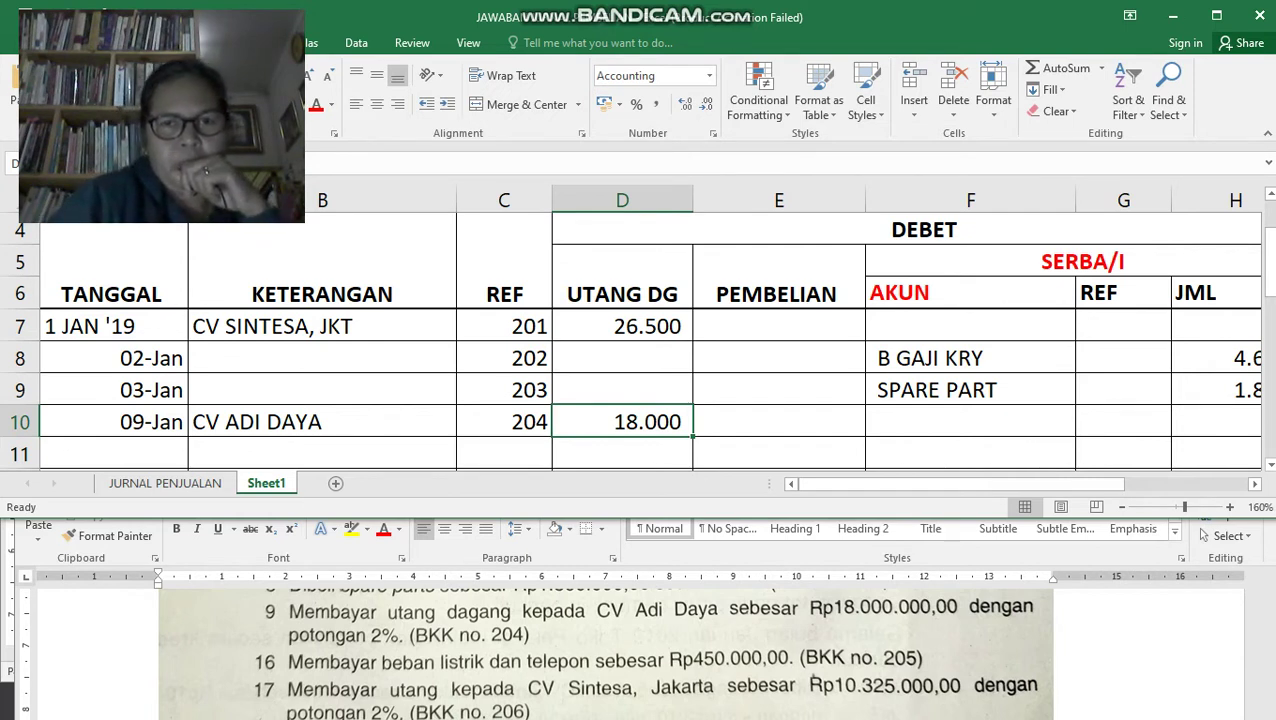
Calculate the POT PEMB credit of the 9 January entry in I10 with the formula =D10*2%.
{"action": "key", "text": "Right"}
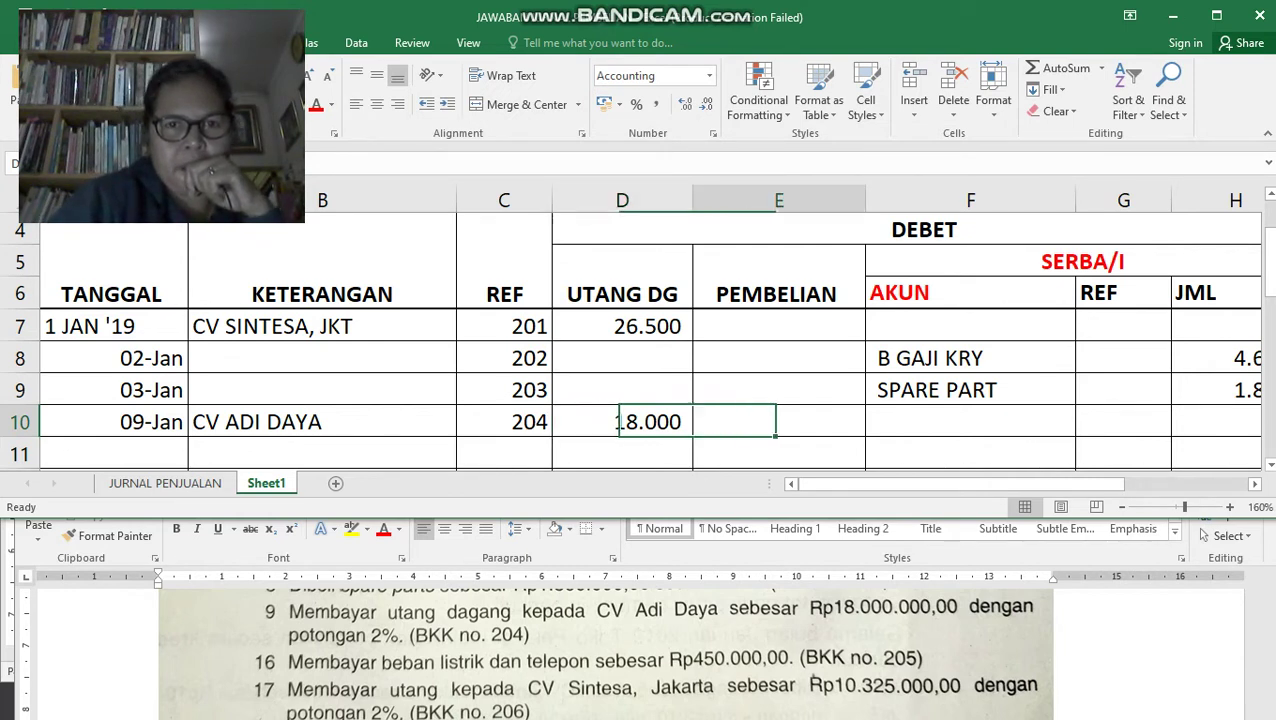
{"action": "key", "text": "Right"}
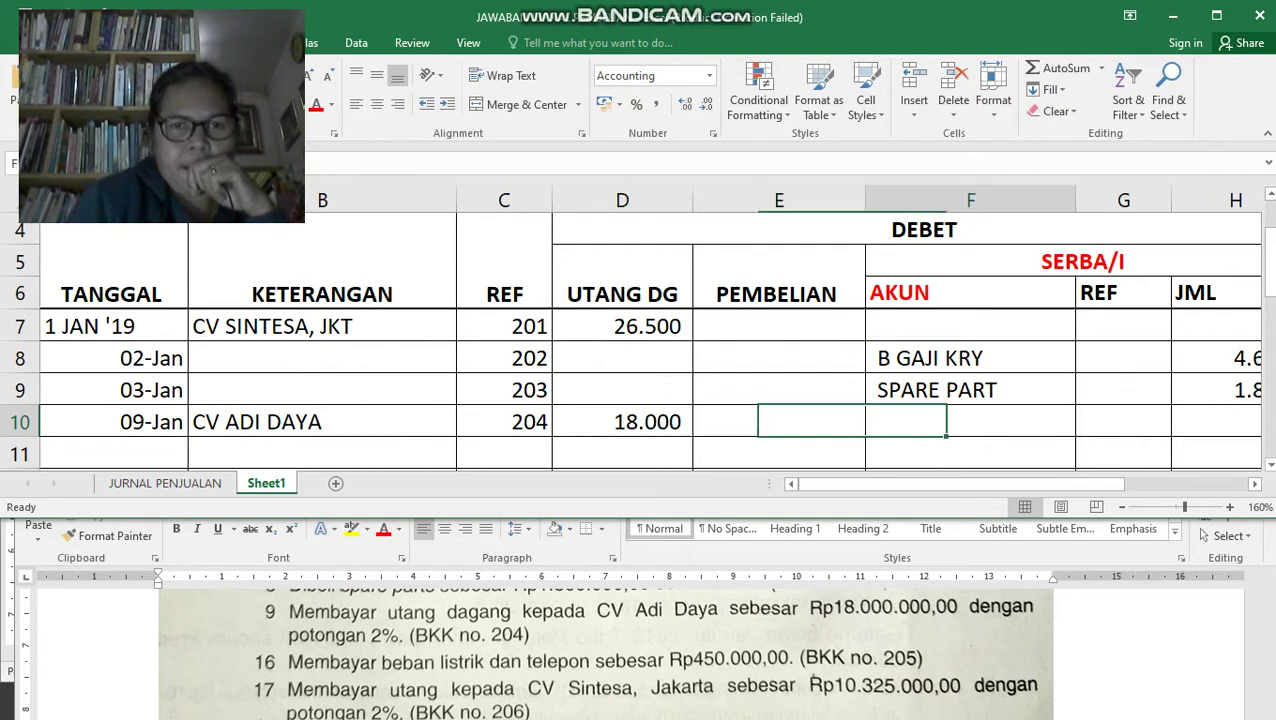
{"action": "key", "text": "Right"}
{"action": "key", "text": "Right"}
{"action": "key", "text": "Right"}
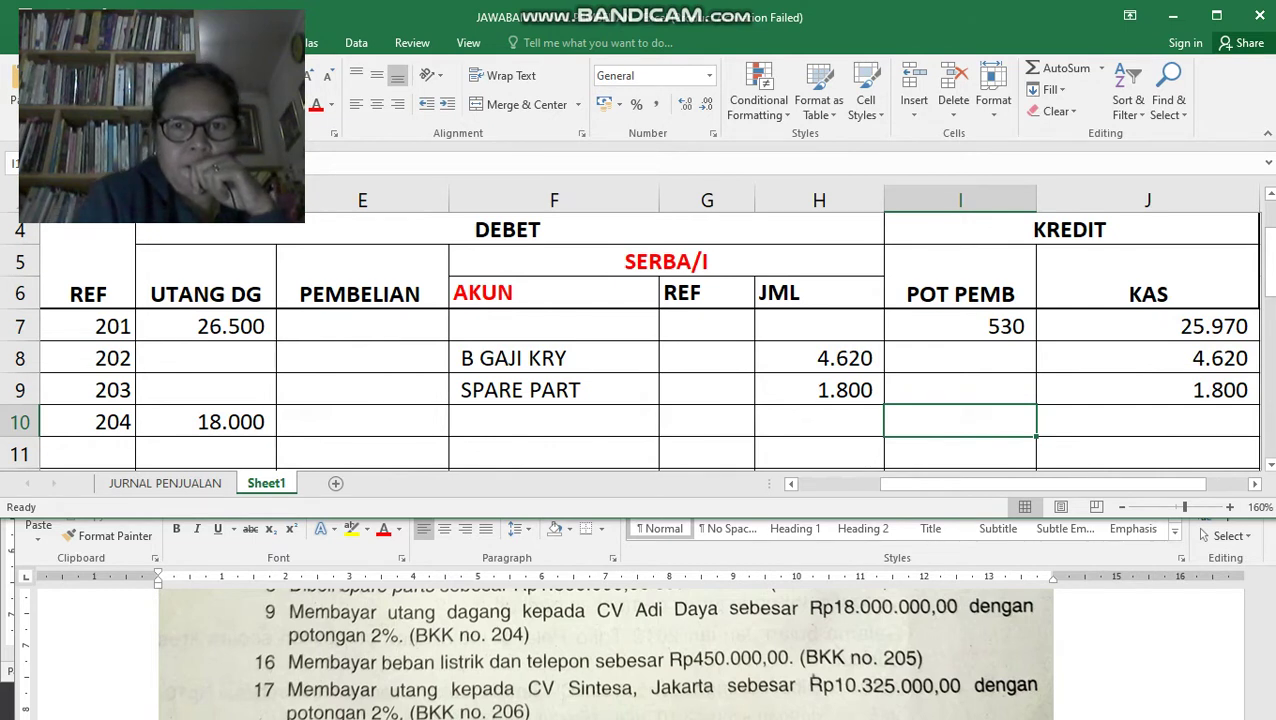
{"action": "type", "text": "="}
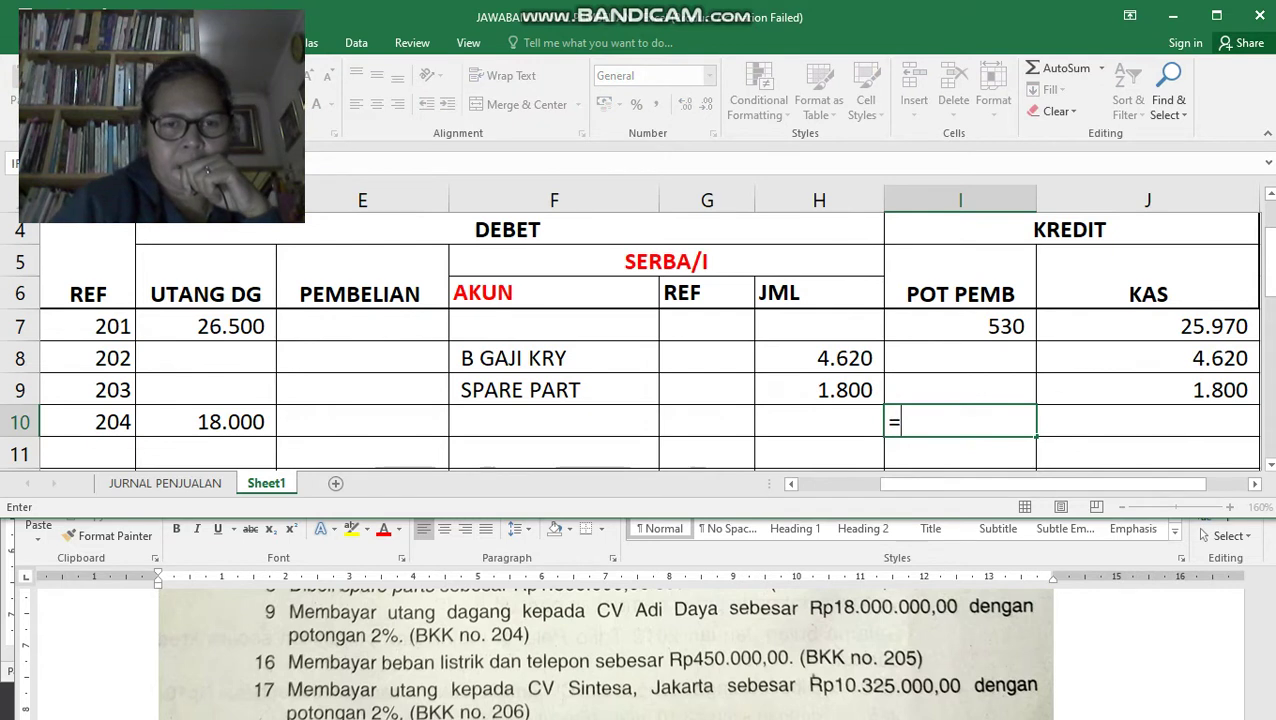
{"action": "left_click", "coordinate": [206, 421]}
{"action": "type", "text": "*"}
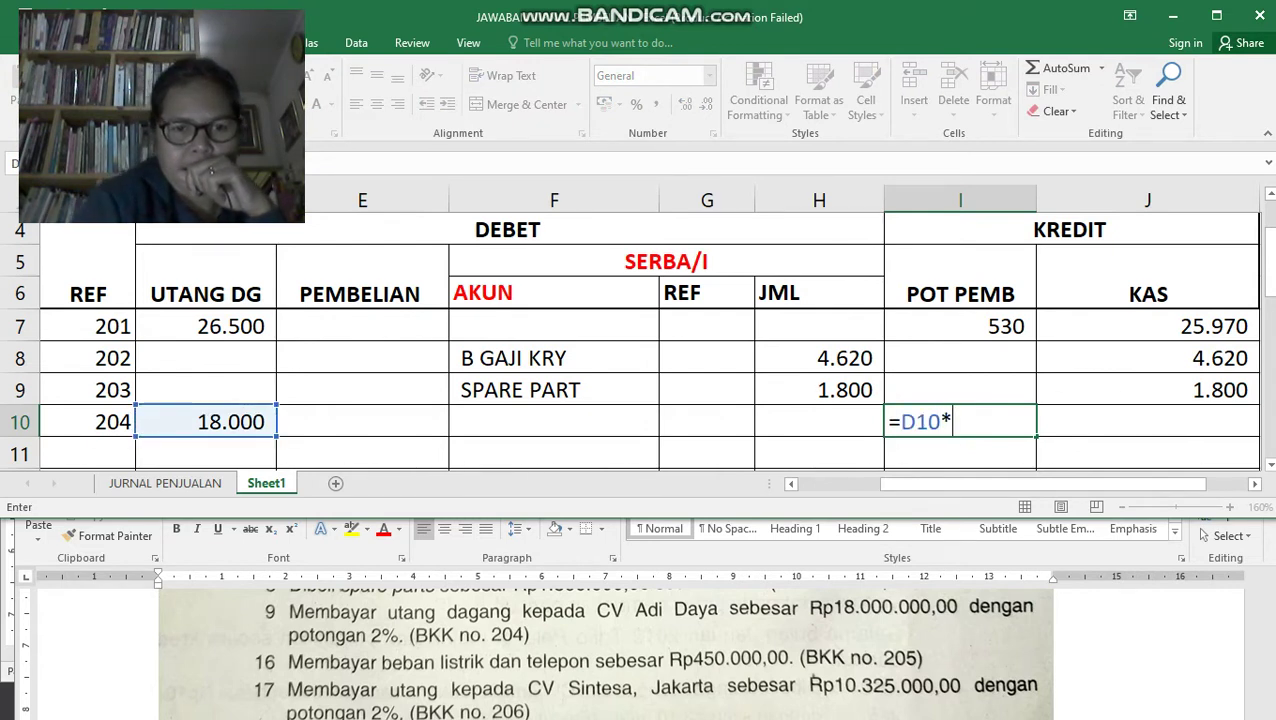
{"action": "type", "text": "2%"}
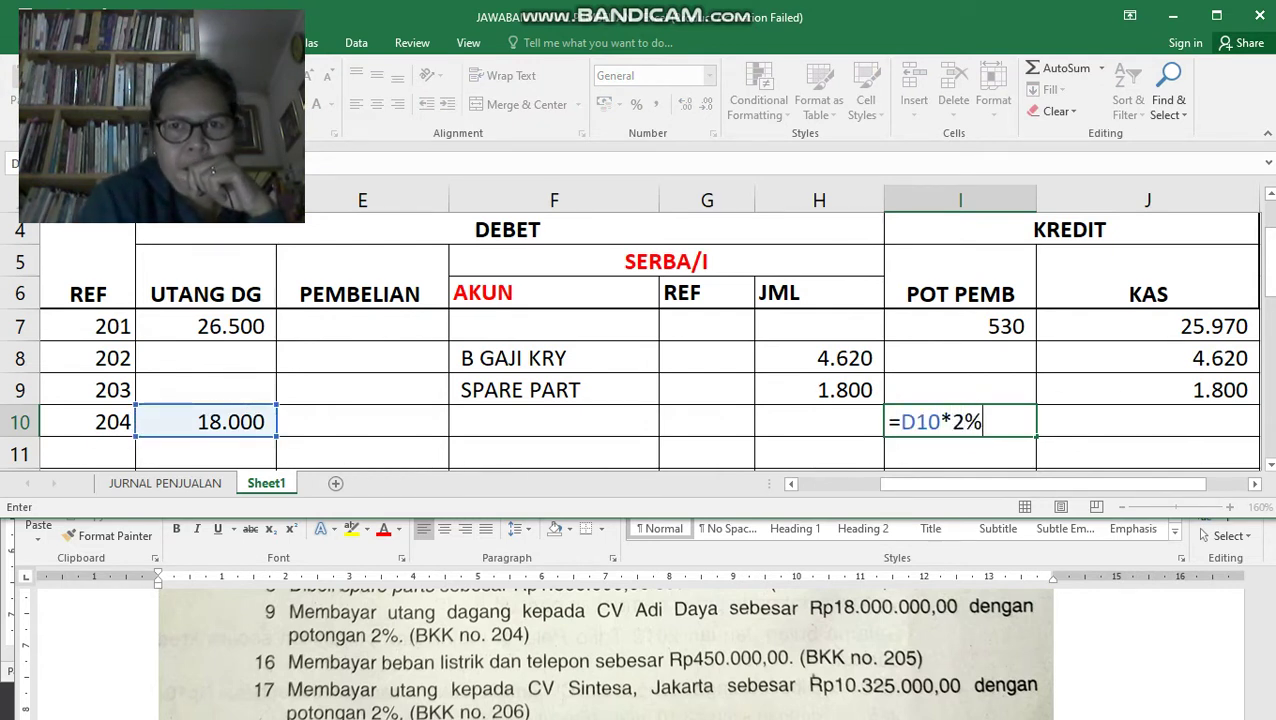
{"action": "key", "text": "Return"}
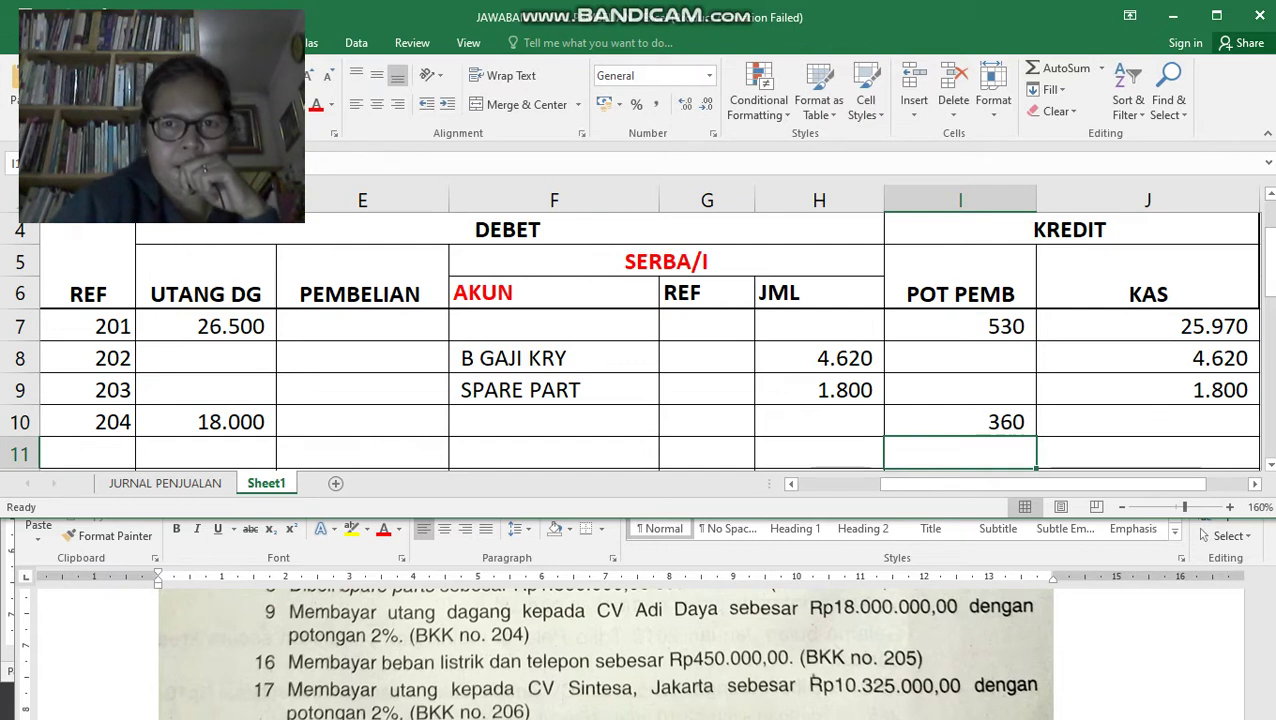
Calculate the KAS credit of the 9 January entry in J10 with the formula =D10-I10.
{"action": "key", "text": "Up"}
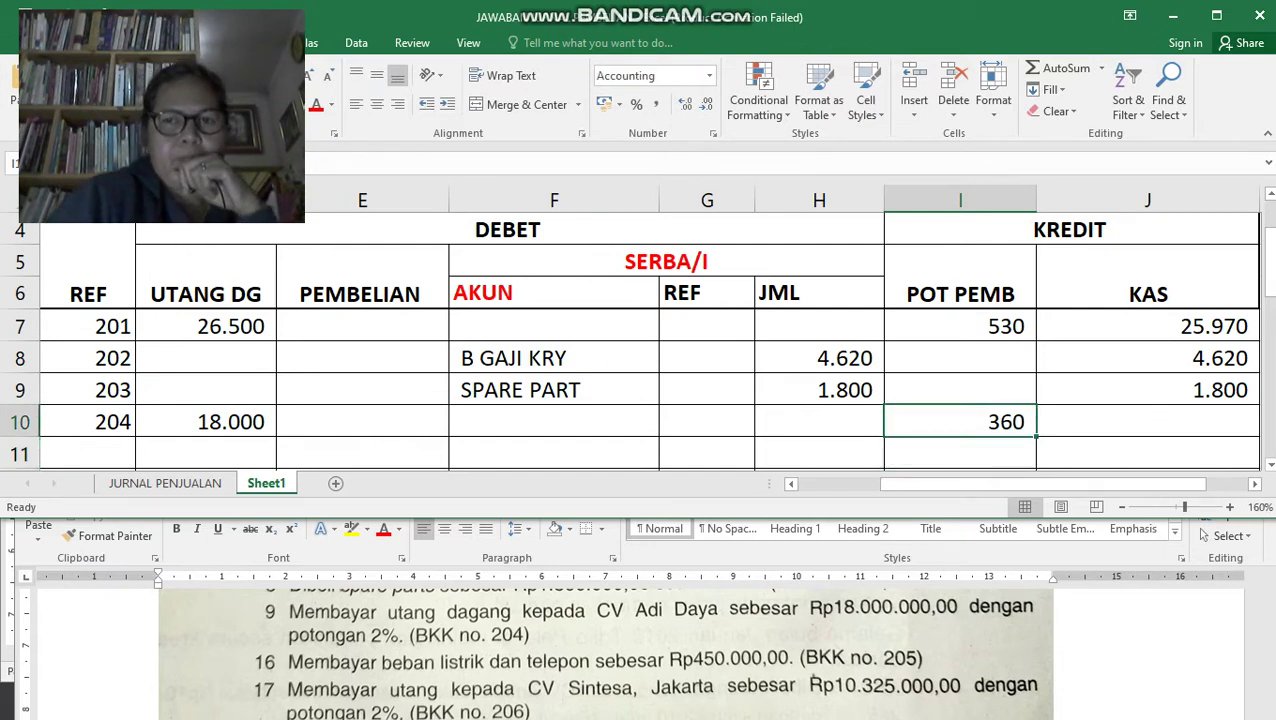
{"action": "key", "text": "Right"}
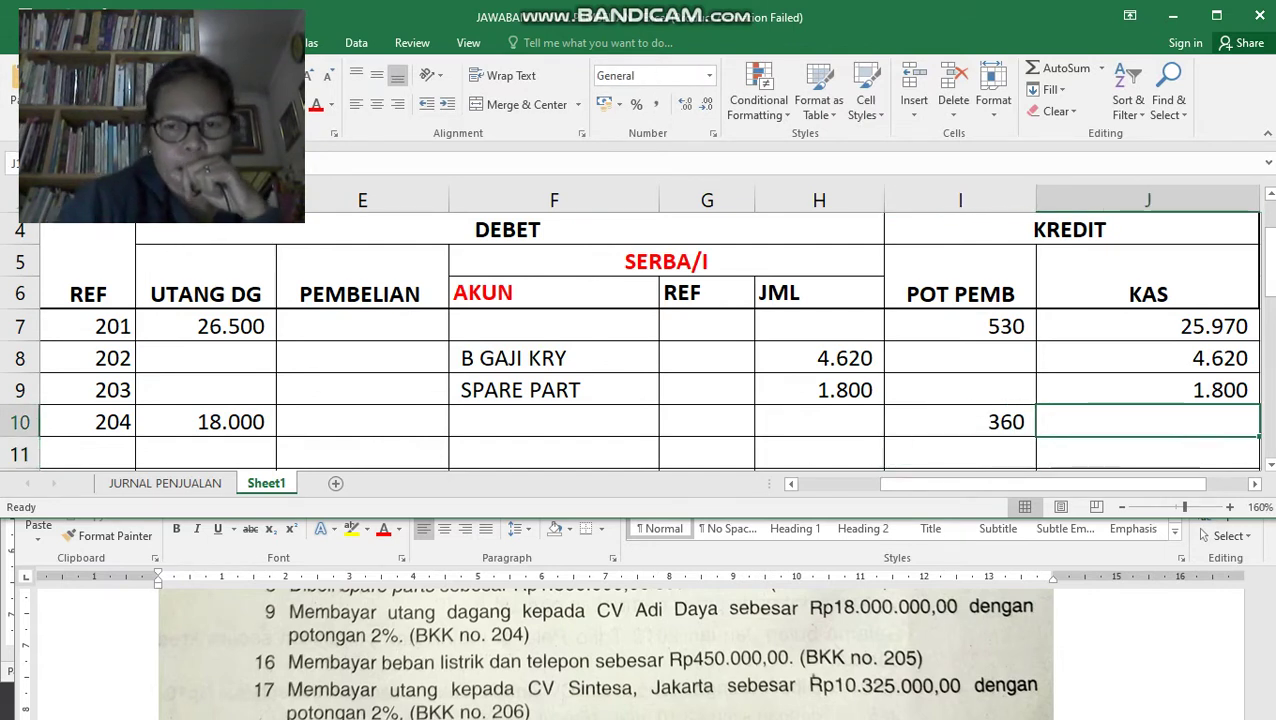
{"action": "type", "text": "="}
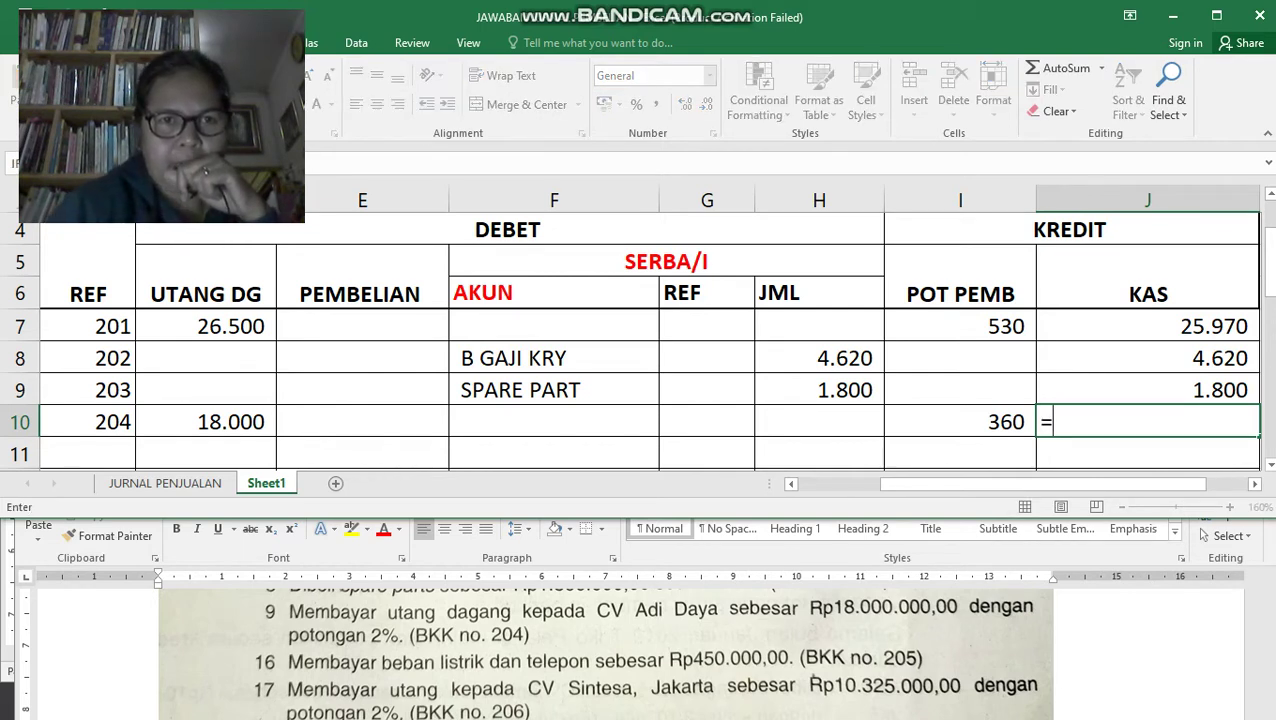
{"action": "left_click", "coordinate": [206, 421]}
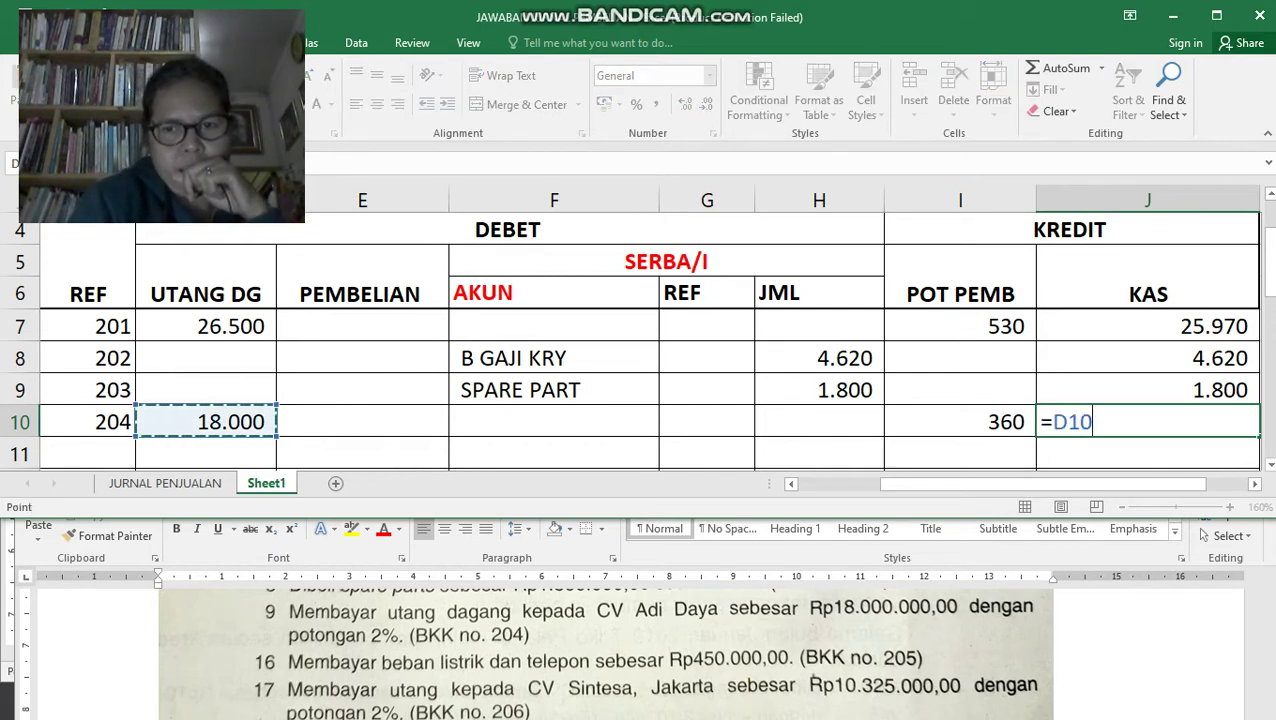
{"action": "type", "text": "-"}
{"action": "key", "text": "Left"}
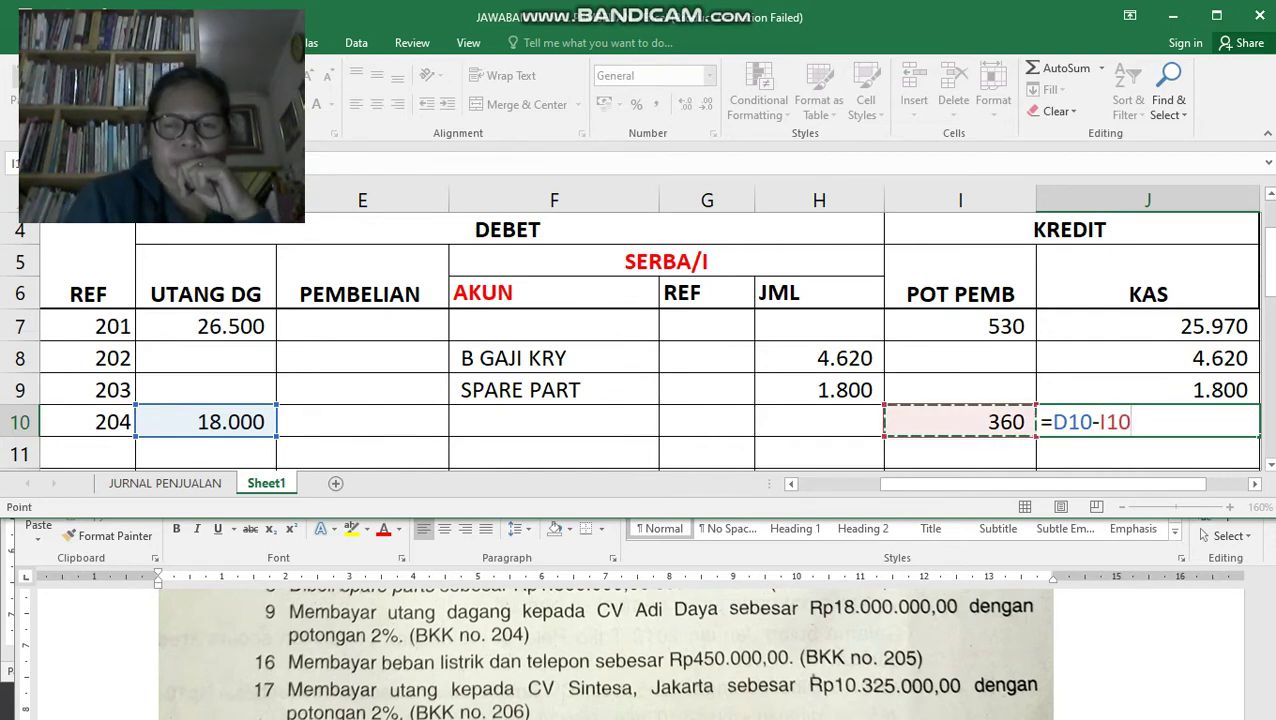
{"action": "key", "text": "Return"}
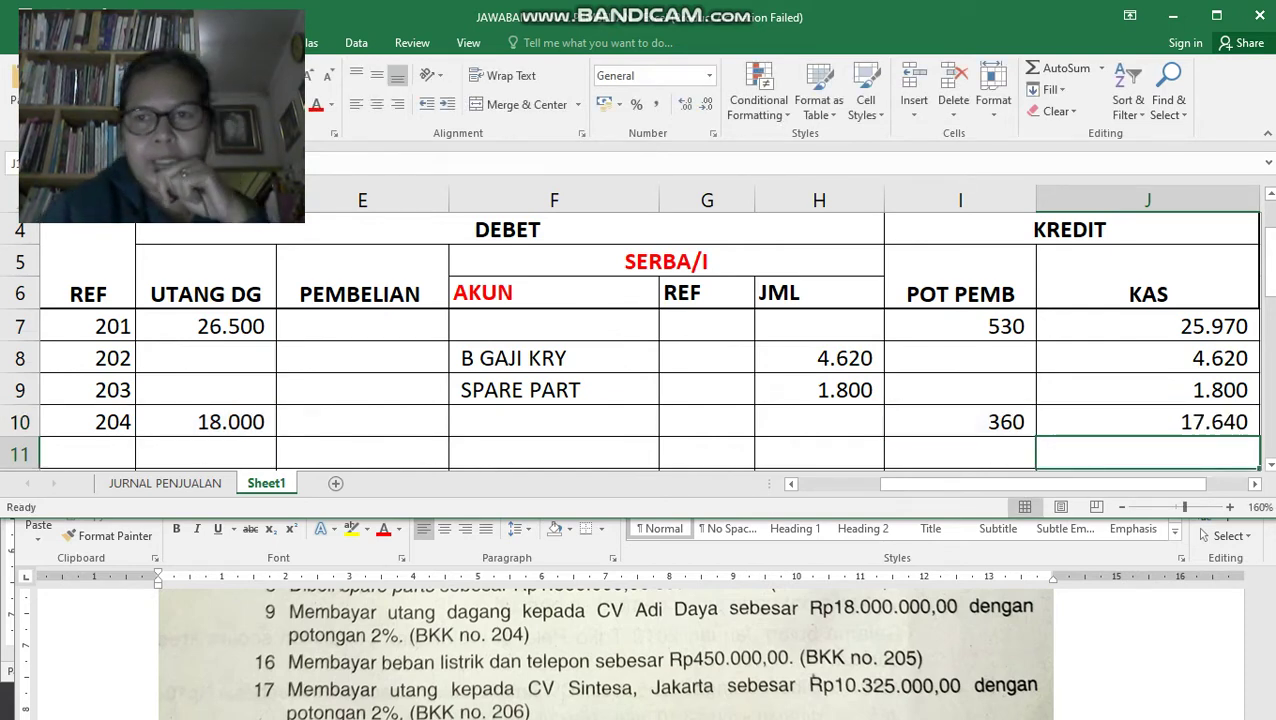
Narrow the KAS column J slightly while keeping its amounts readable.
{"action": "left_click", "coordinate": [1254, 484]}
{"action": "left_click_drag", "start_coordinate": [1163, 200], "coordinate": [1118, 200]}
{"action": "left_click", "coordinate": [1040, 422]}
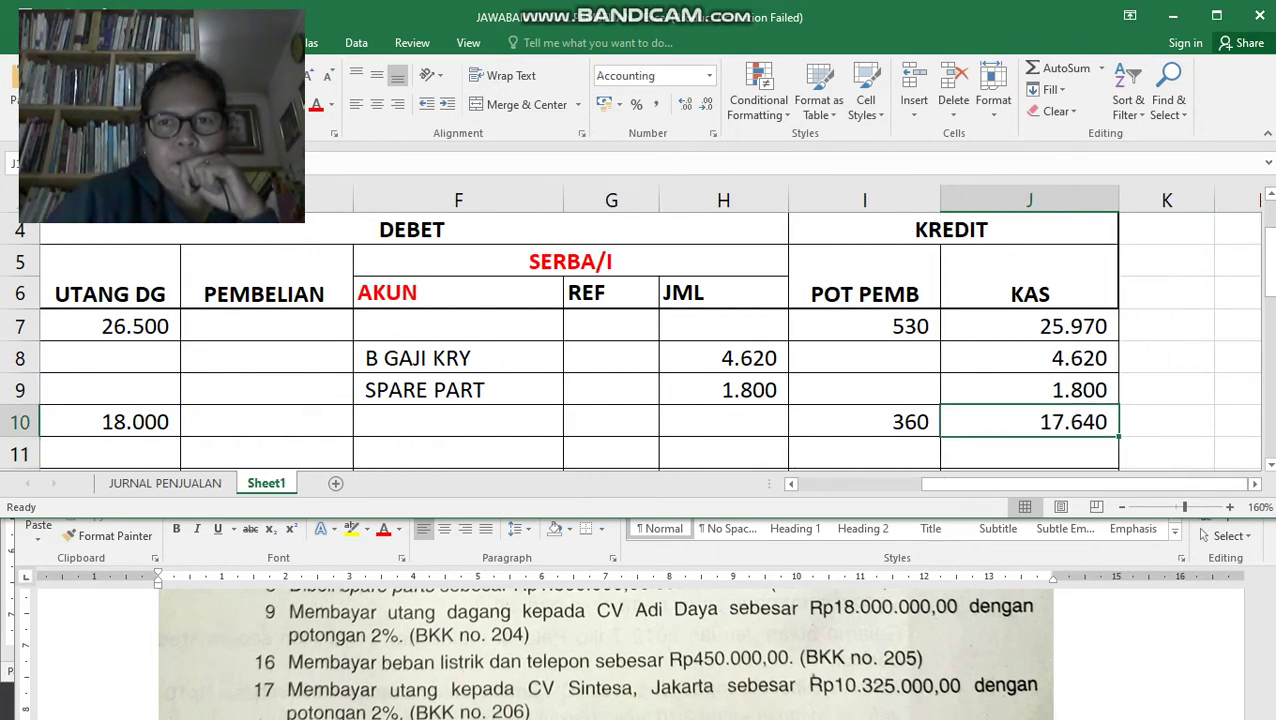
Enter 16 as the TANGGAL of the next journal entry in cell A11, checking the electricity and telephone payment in the Word document.
{"action": "key", "text": "Down"}
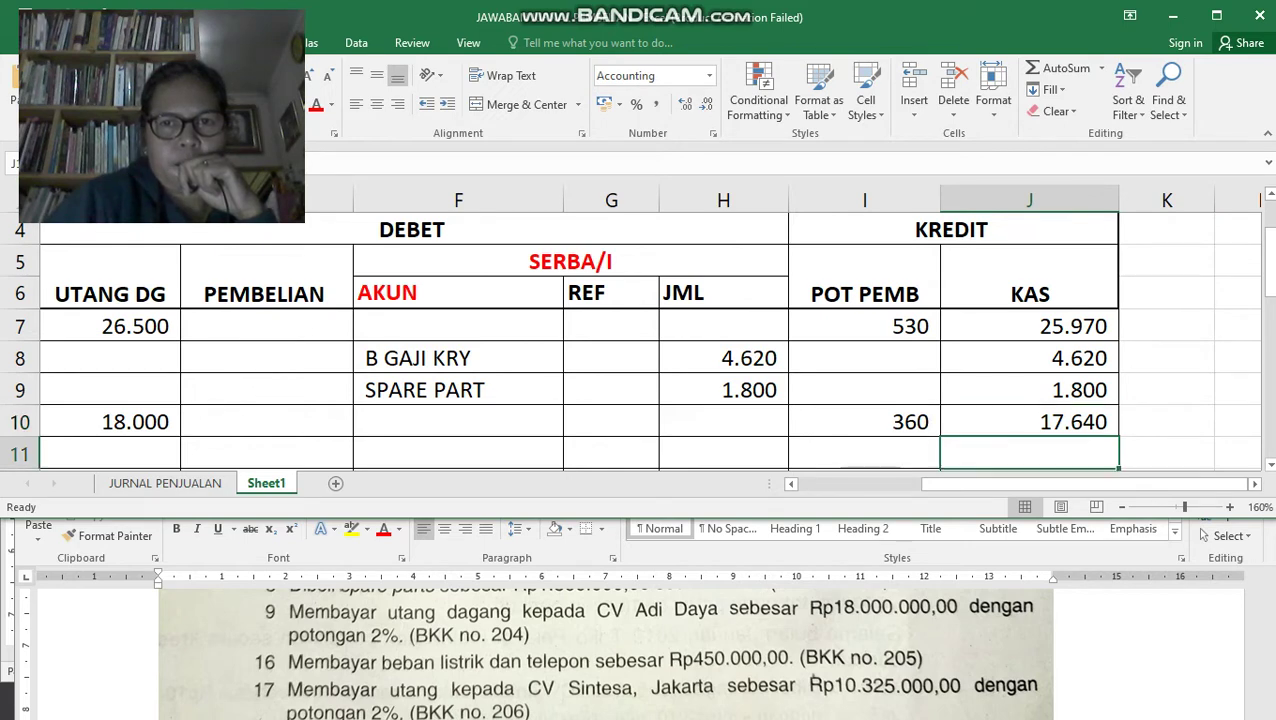
{"action": "key", "text": "Left"}
{"action": "key", "text": "Left"}
{"action": "key", "text": "Left"}
{"action": "key", "text": "Left"}
{"action": "key", "text": "Left"}
{"action": "key", "text": "Left"}
{"action": "key", "text": "Left"}
{"action": "key", "text": "Left"}
{"action": "key", "text": "Left"}
{"action": "key", "text": "Left"}
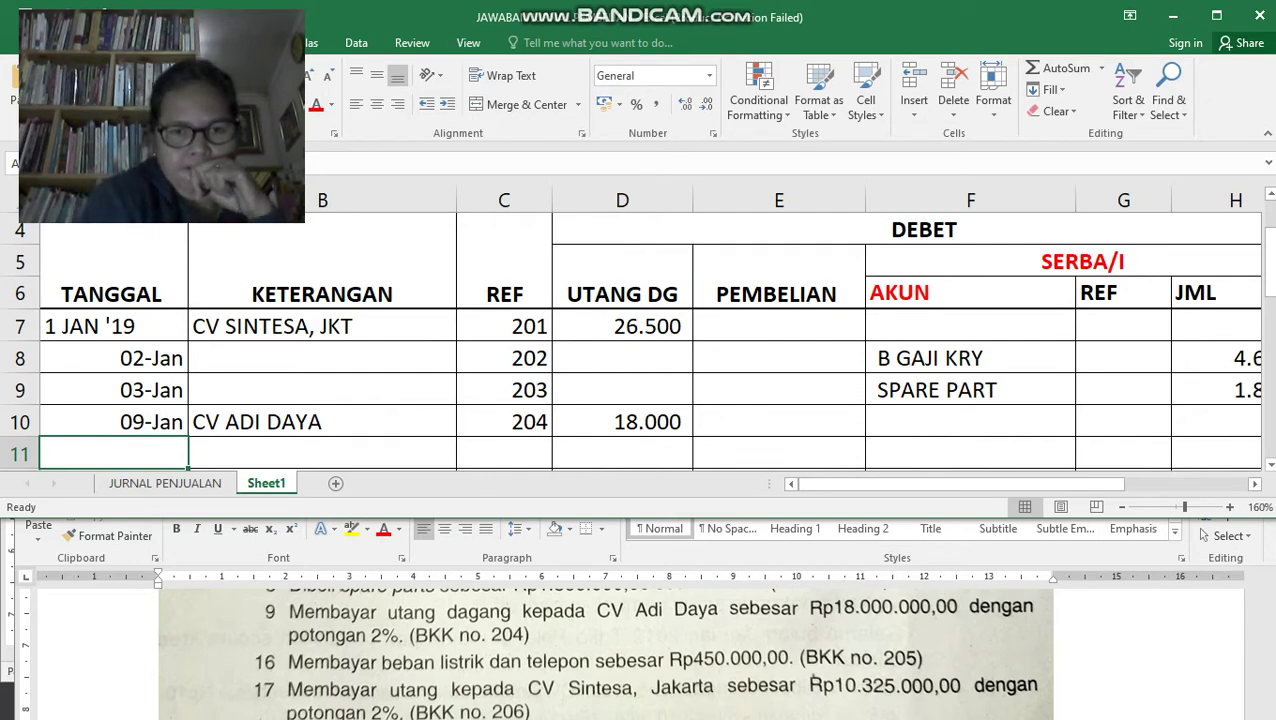
{"action": "type", "text": "16"}
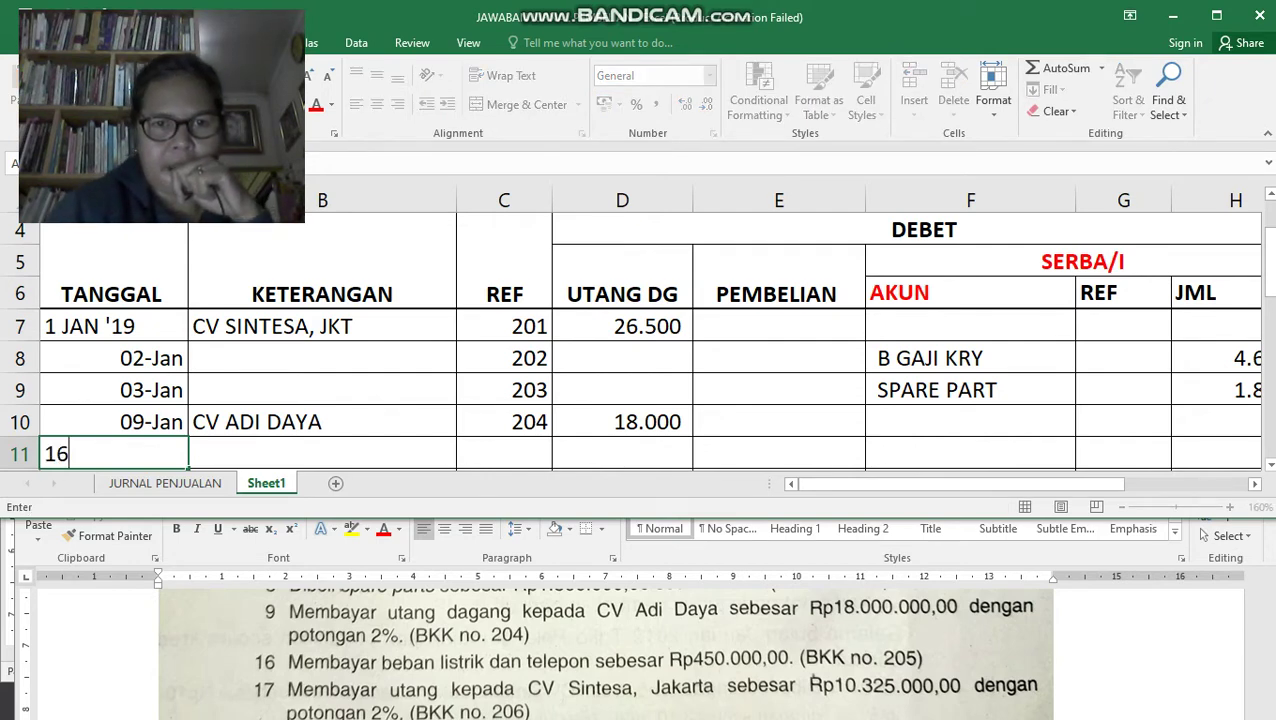
{"action": "key", "text": "alt+Tab"}
{"action": "scroll", "coordinate": [605, 655], "scroll_direction": "down", "scroll_amount": 1}
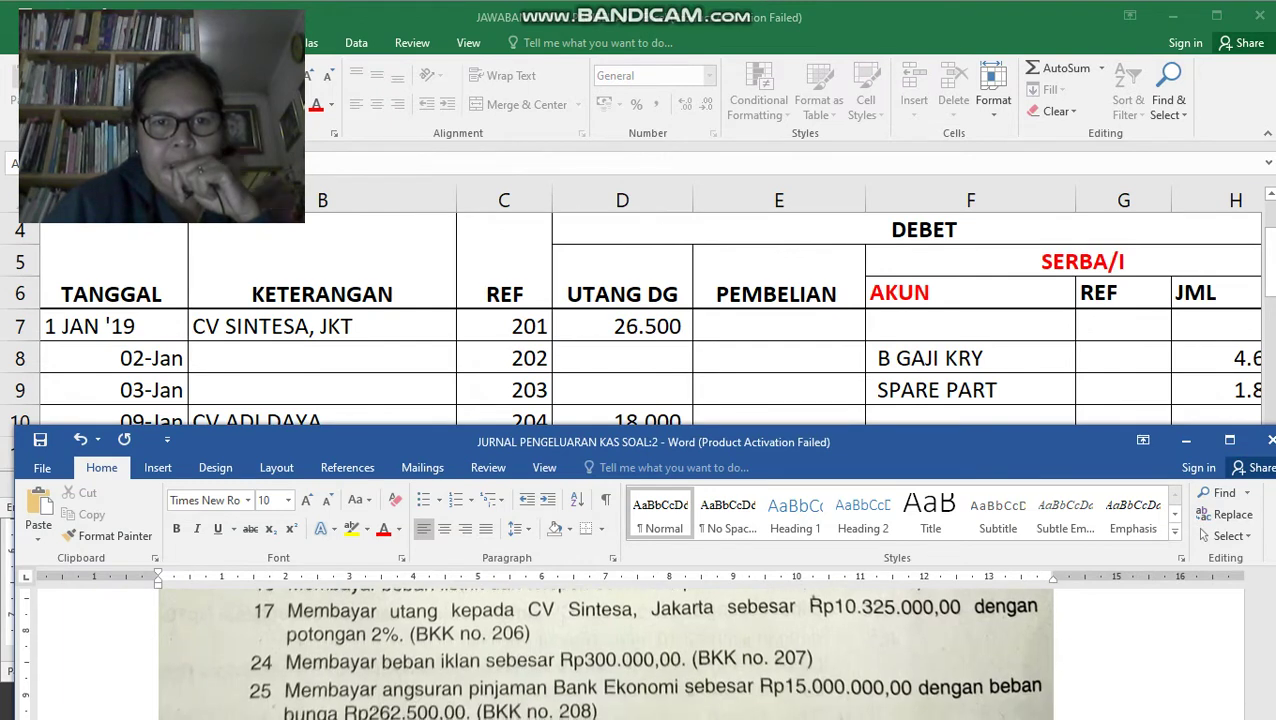
{"action": "scroll", "coordinate": [605, 655], "scroll_direction": "up", "scroll_amount": 1}
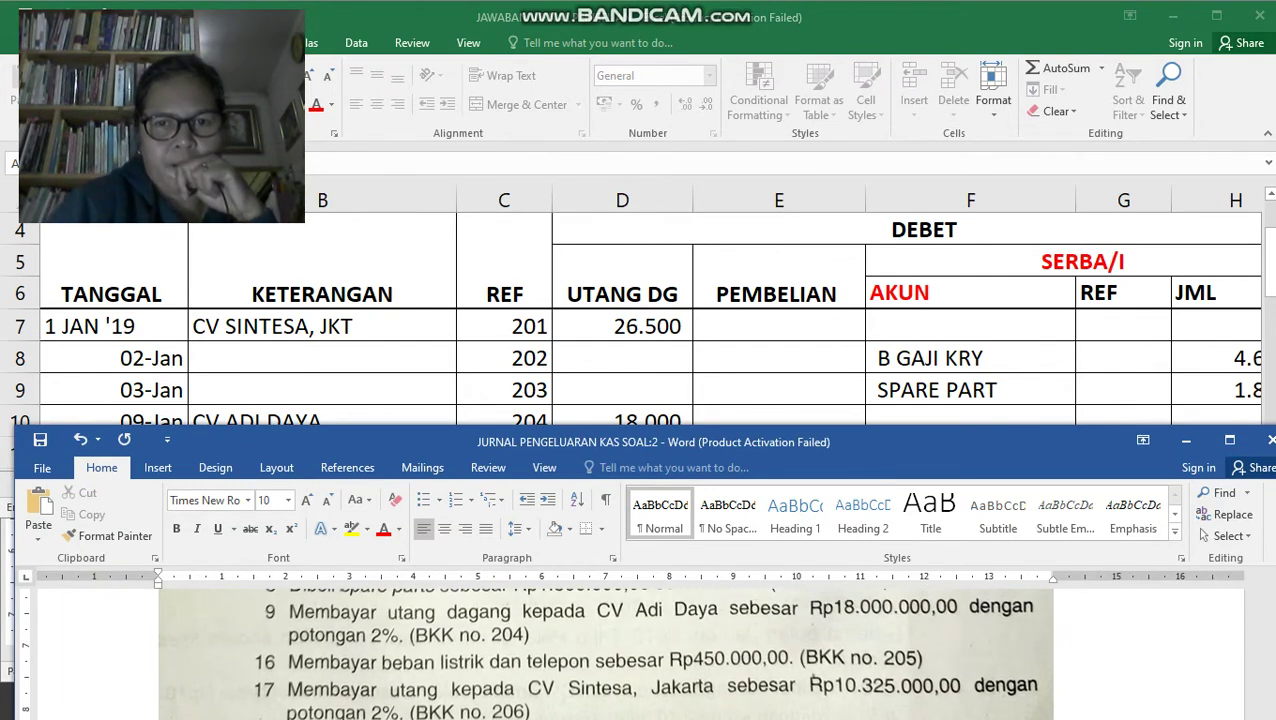
{"action": "key", "text": "alt+Tab"}
{"action": "scroll", "coordinate": [636, 340], "scroll_direction": "down", "scroll_amount": 1}
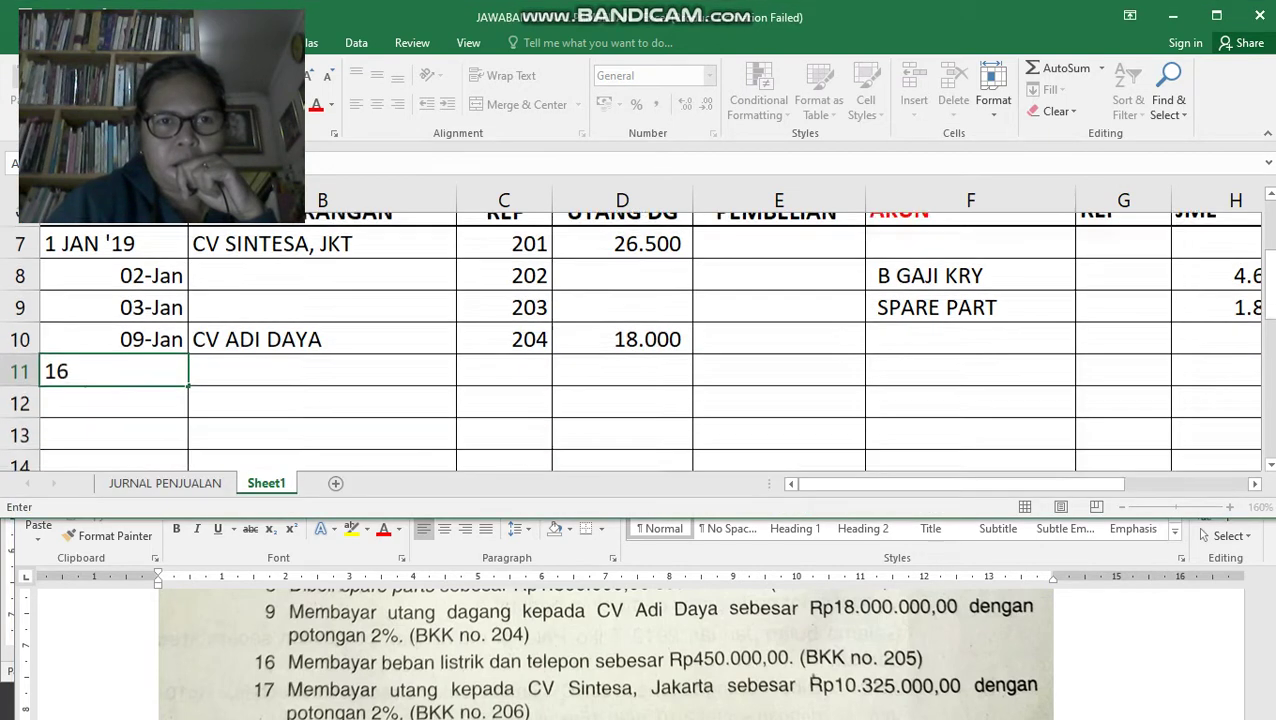
{"action": "key", "text": "Tab"}
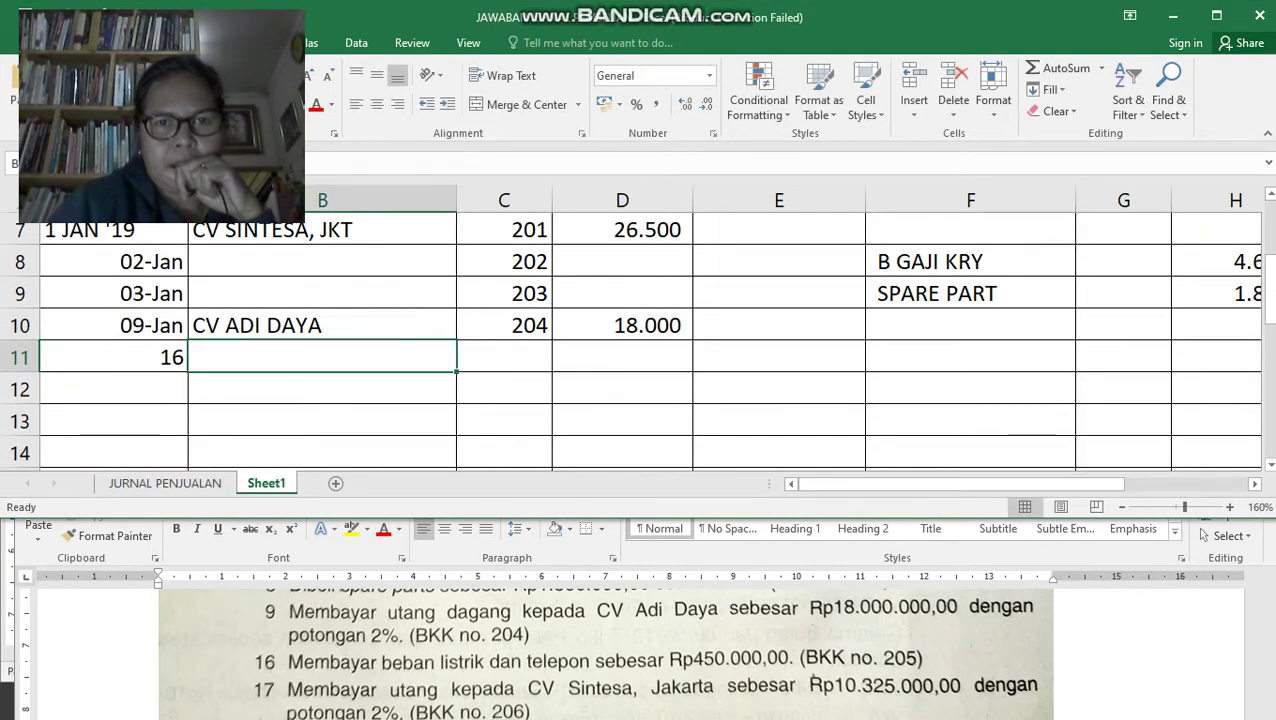
Enter 205 as the REF of the 16 January entry in C11 and select its SERBA/I AKUN cell F11.
{"action": "key", "text": "Tab"}
{"action": "type", "text": "2"}
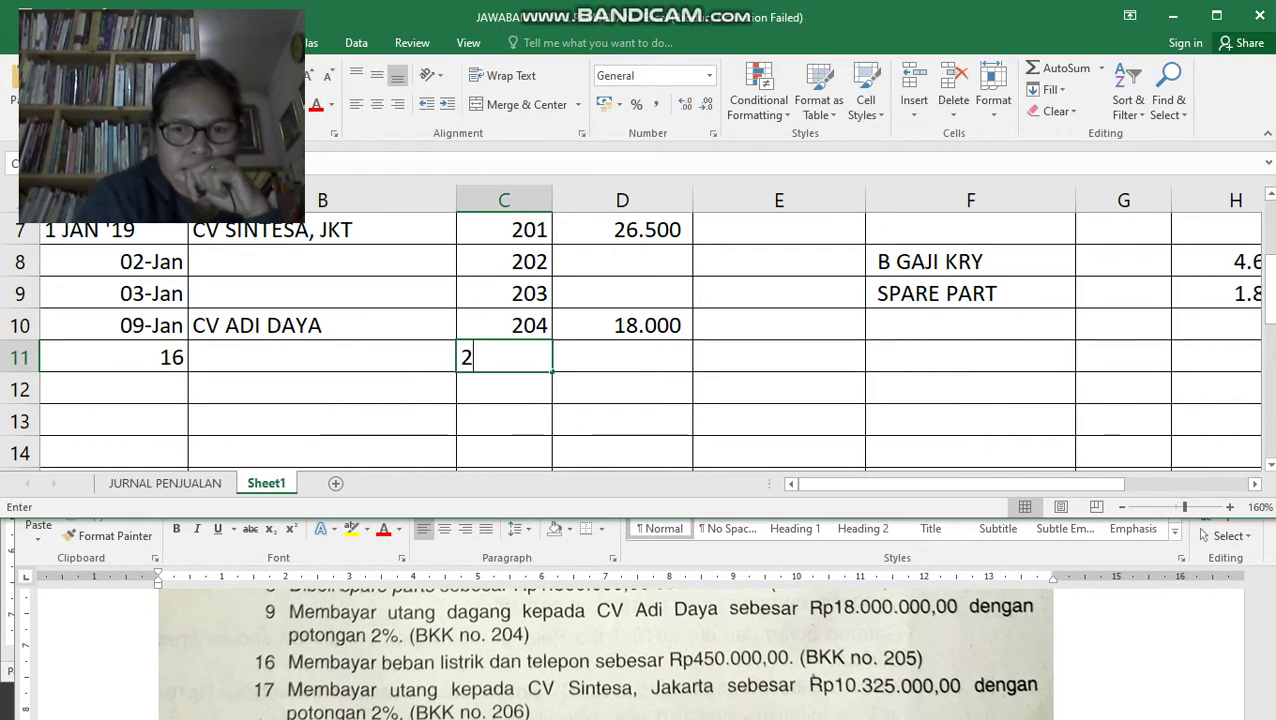
{"action": "type", "text": "05"}
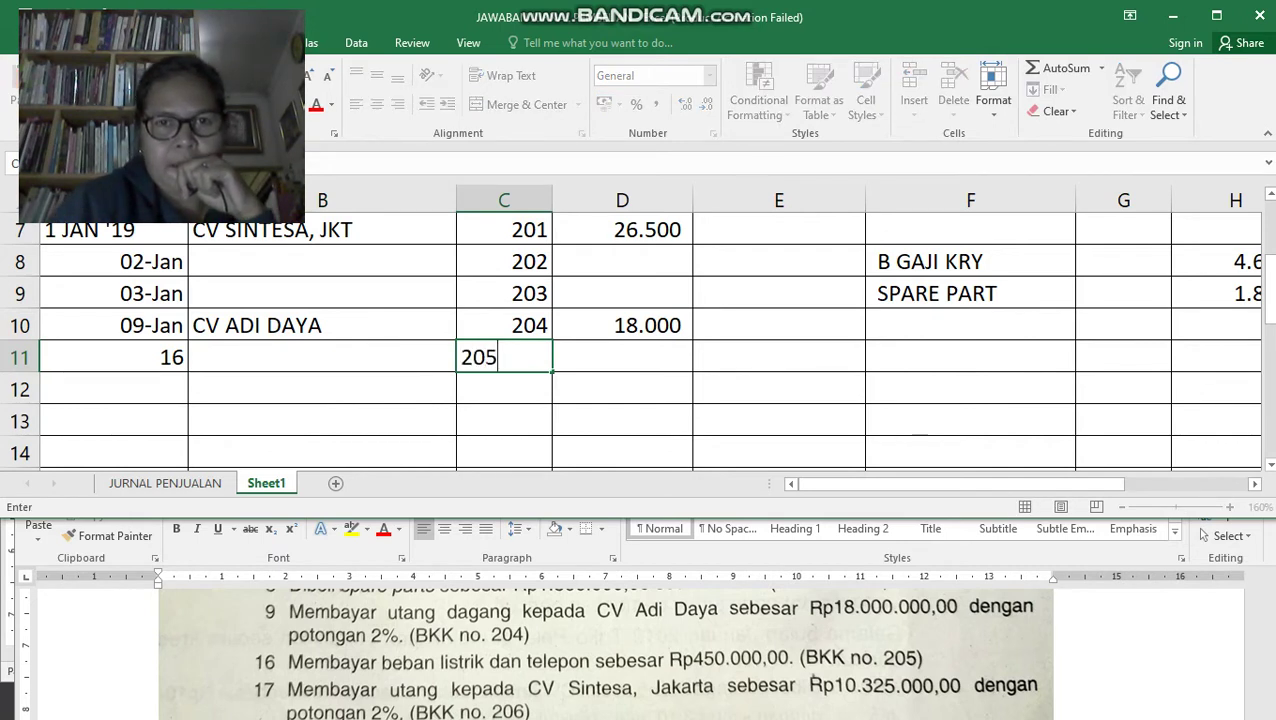
{"action": "key", "text": "alt+Tab"}
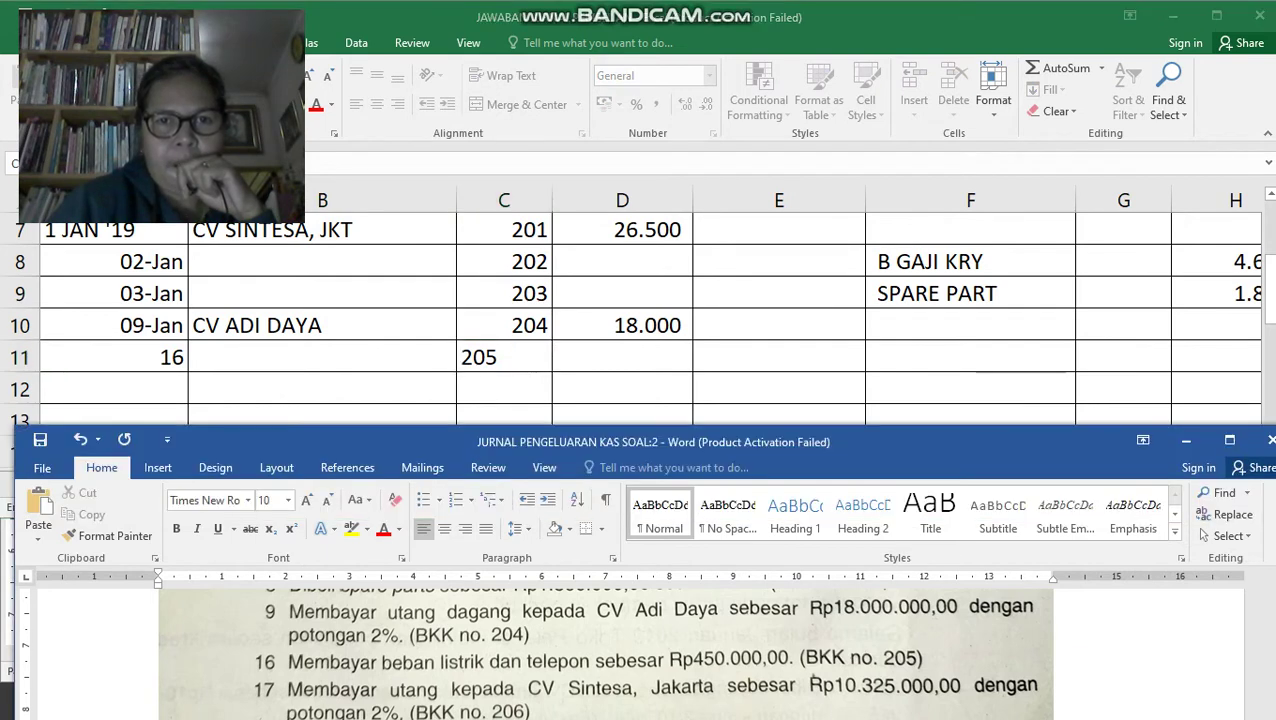
{"action": "key", "text": "alt+Tab"}
{"action": "scroll", "coordinate": [636, 340], "scroll_direction": "up", "scroll_amount": 1}
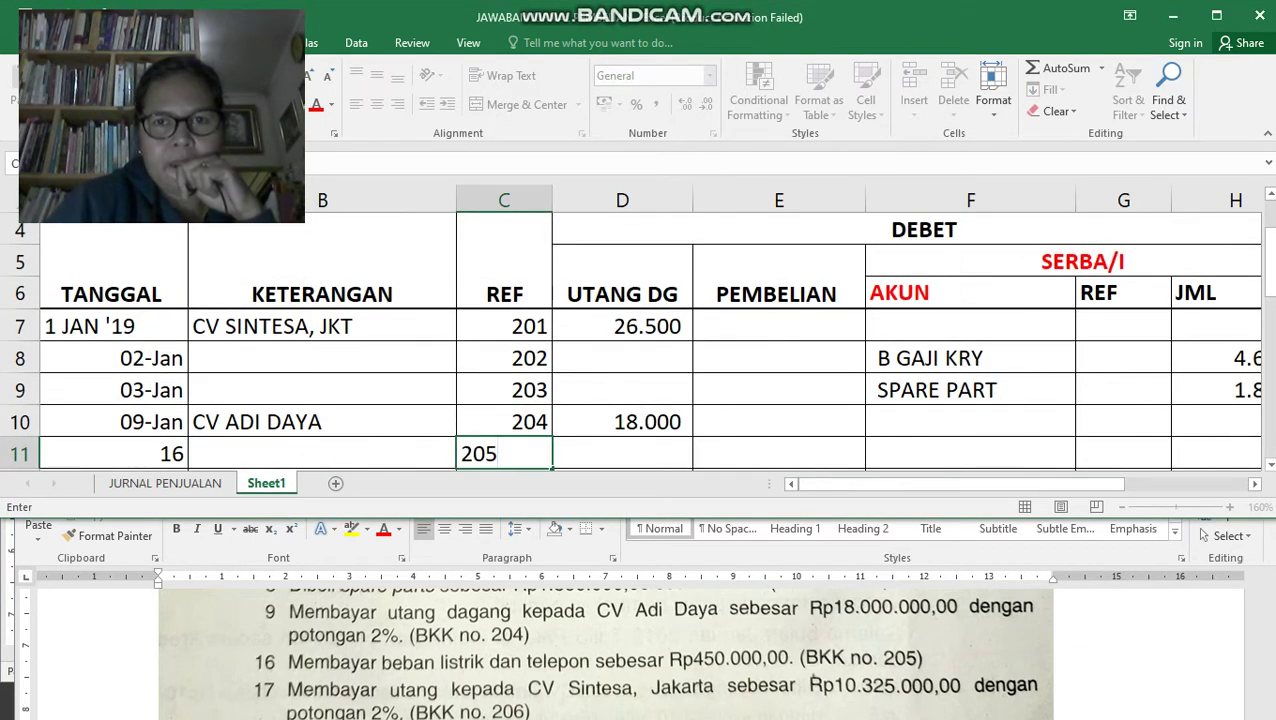
{"action": "key", "text": "Right"}
{"action": "key", "text": "Right"}
{"action": "key", "text": "Right"}
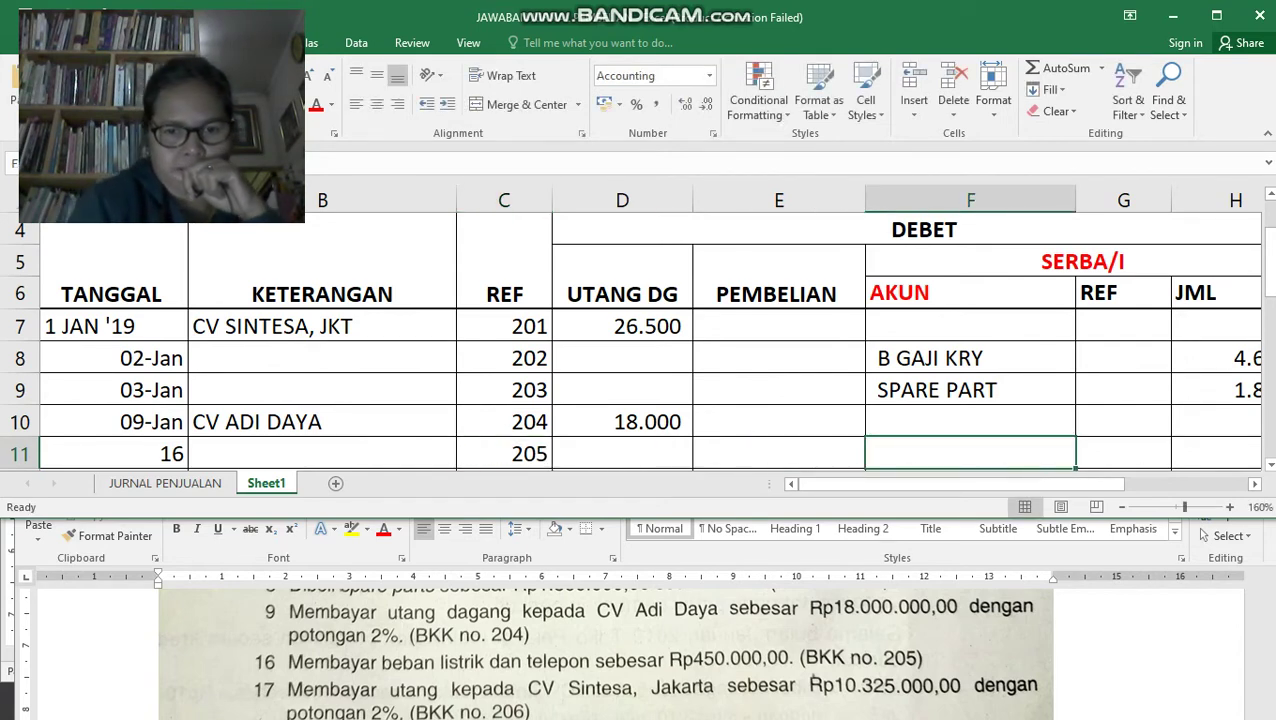
Enter B LISTRIK TELP as the SERBA/I AKUN of the 16 January entry in F11 and 450 as its JML in H11.
{"action": "type", "text": "B LISTRIK"}
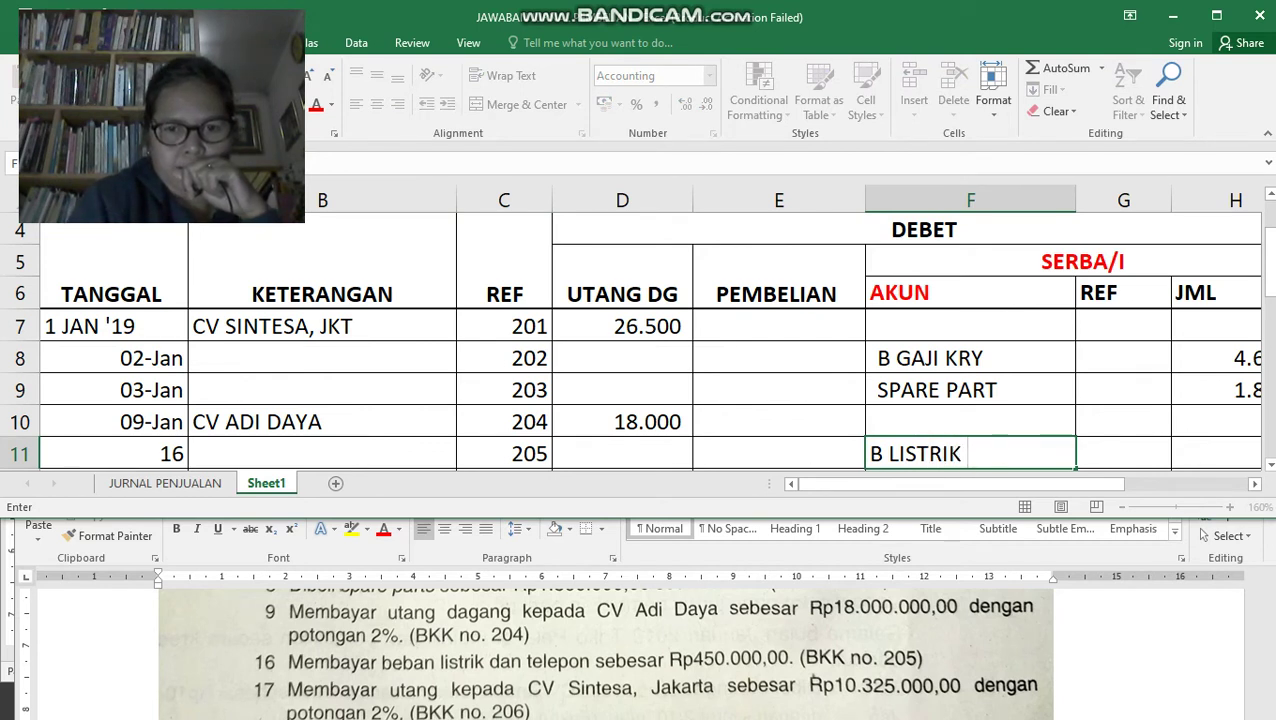
{"action": "type", "text": " TELP"}
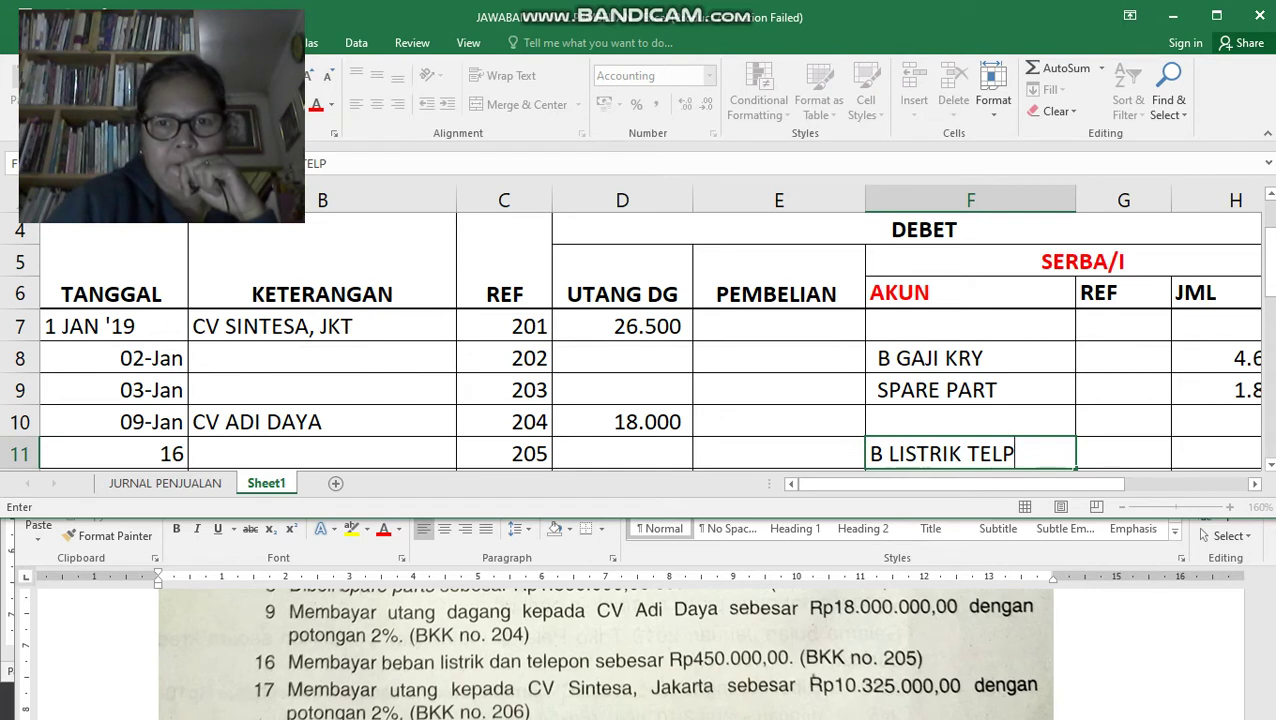
{"action": "key", "text": "Tab"}
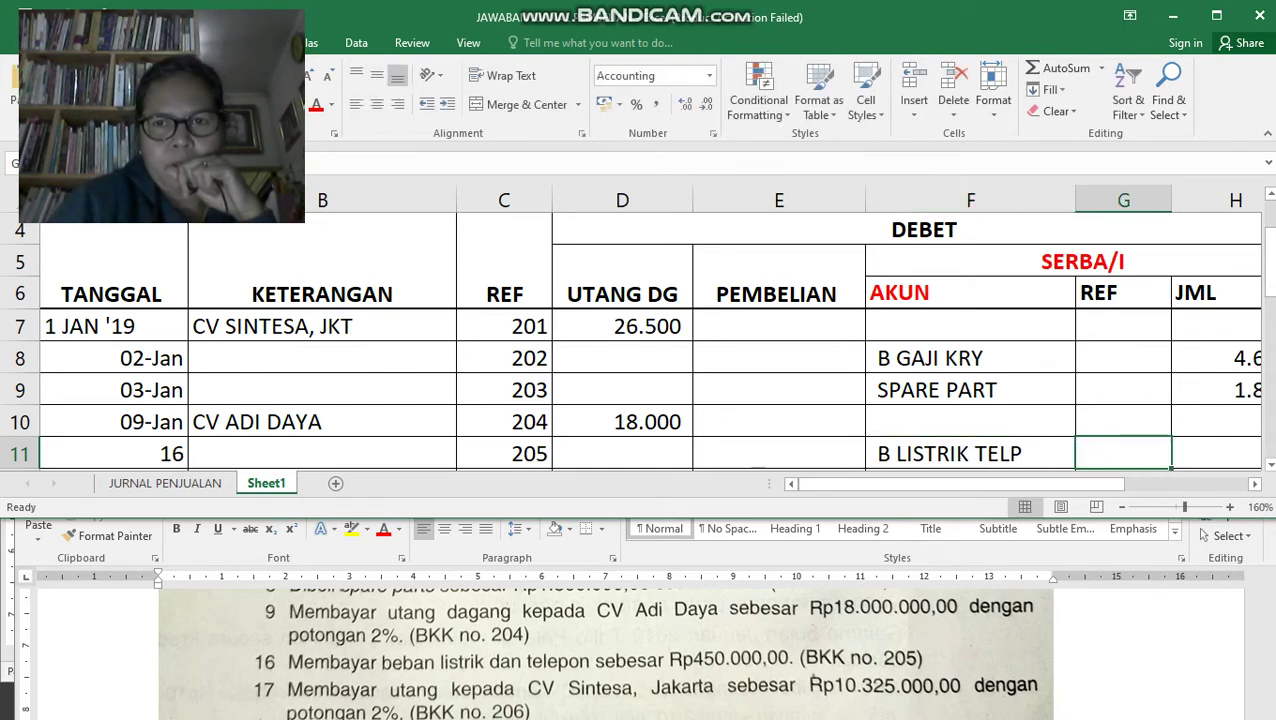
{"action": "key", "text": "Right"}
{"action": "type", "text": "450"}
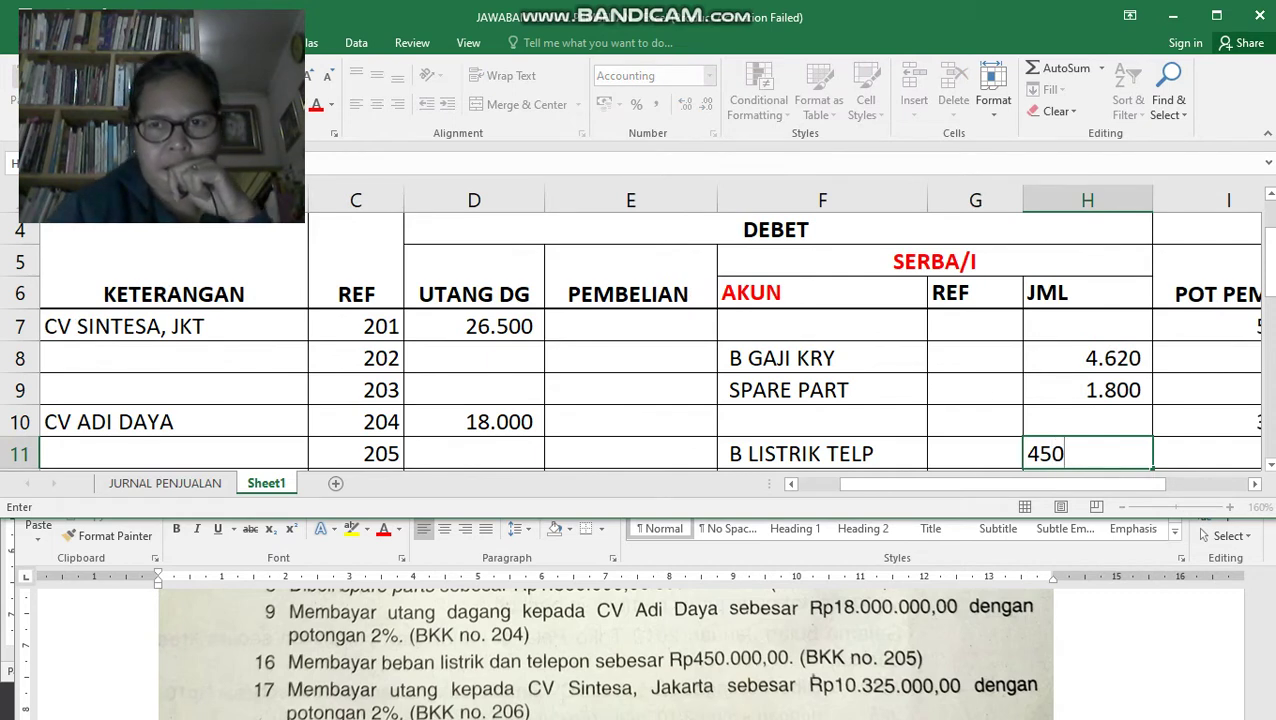
{"action": "key", "text": "Right"}
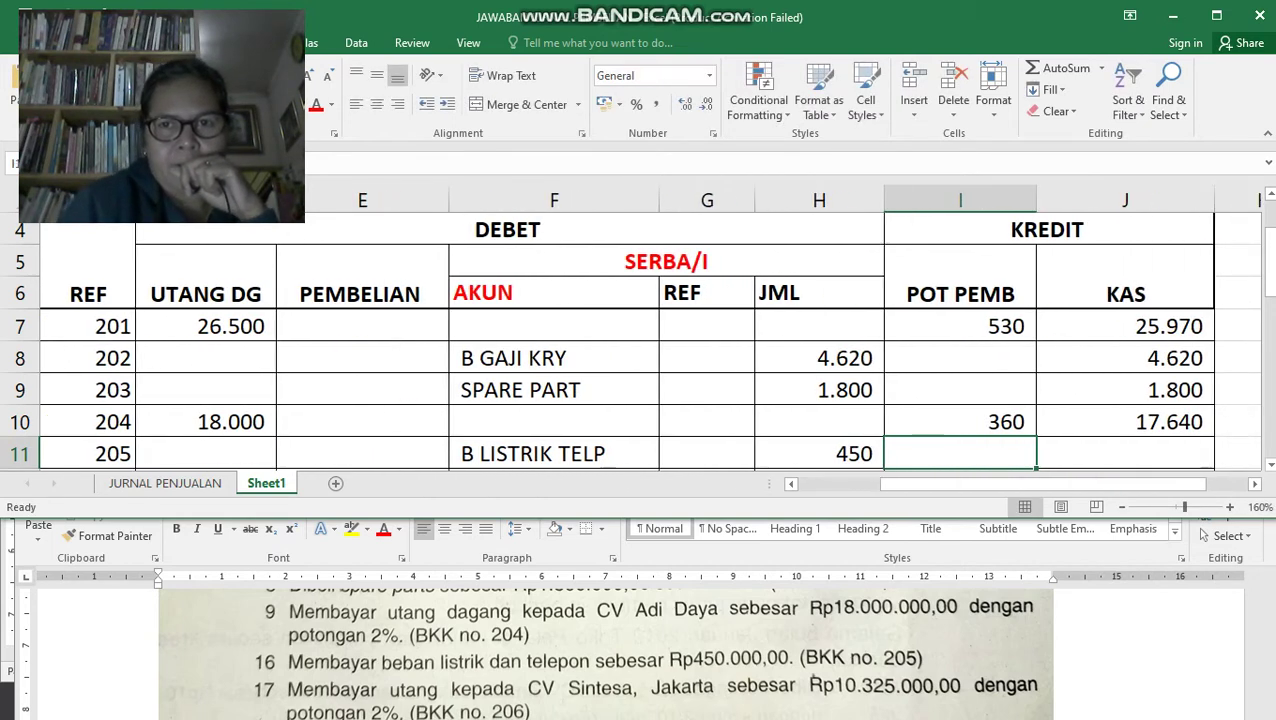
Set the KAS credit of the 16 January entry in J11 with the formula =H11.
{"action": "key", "text": "Right"}
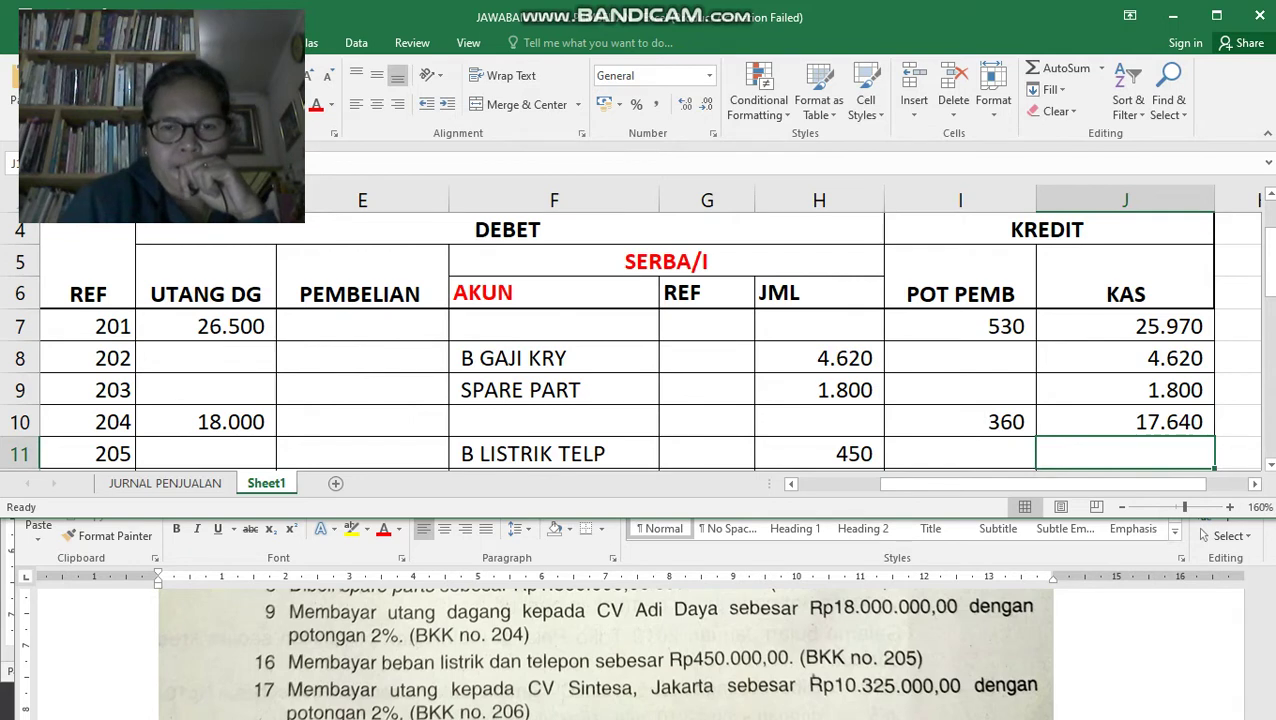
{"action": "type", "text": "="}
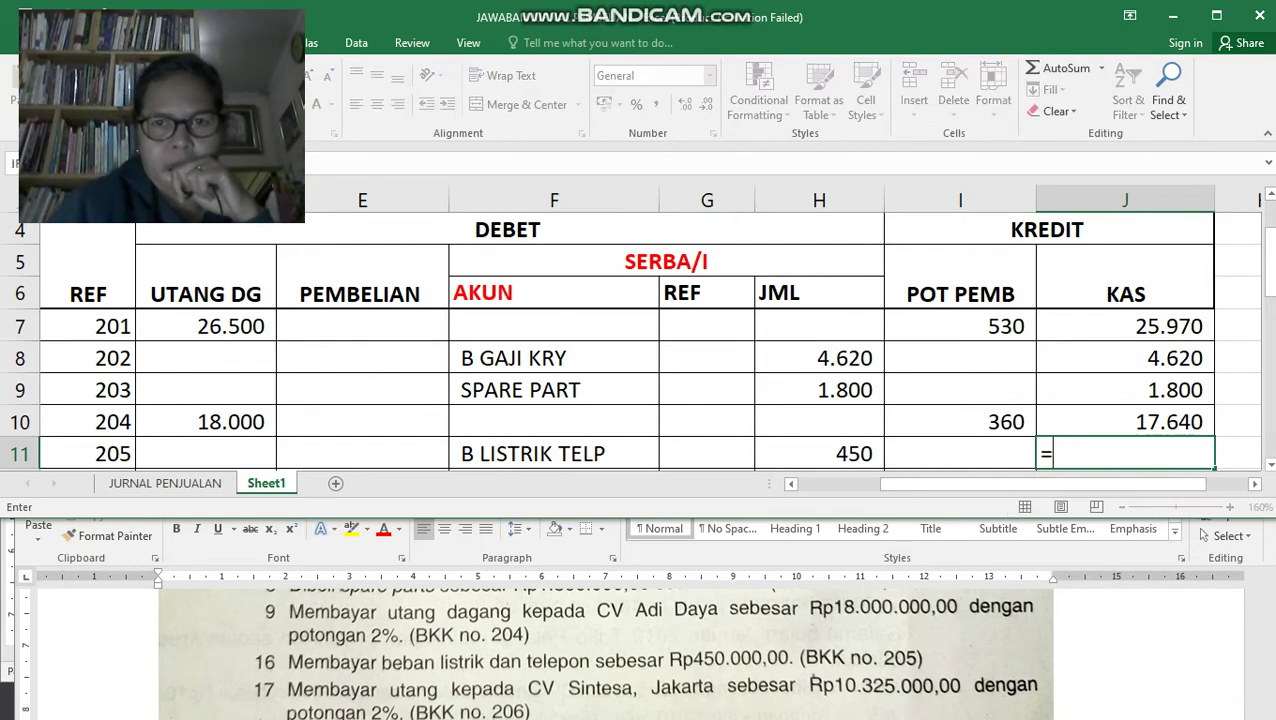
{"action": "key", "text": "Left"}
{"action": "key", "text": "Left"}
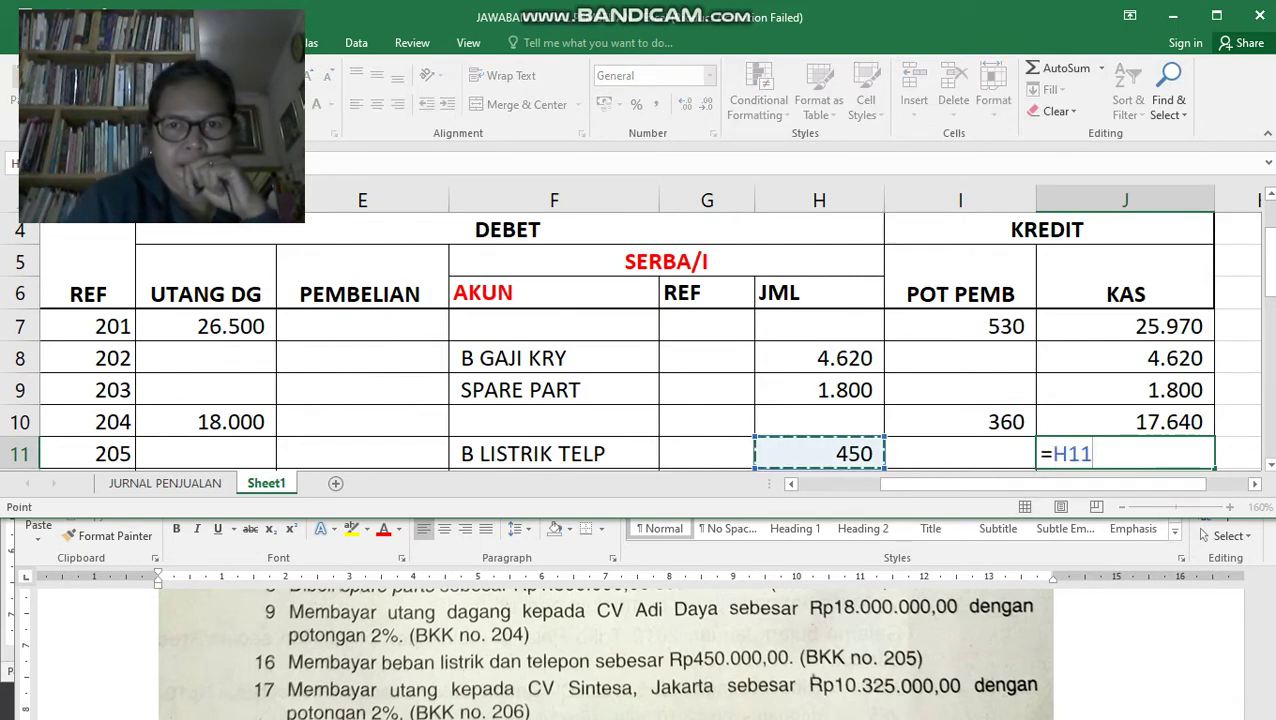
{"action": "key", "text": "Return"}
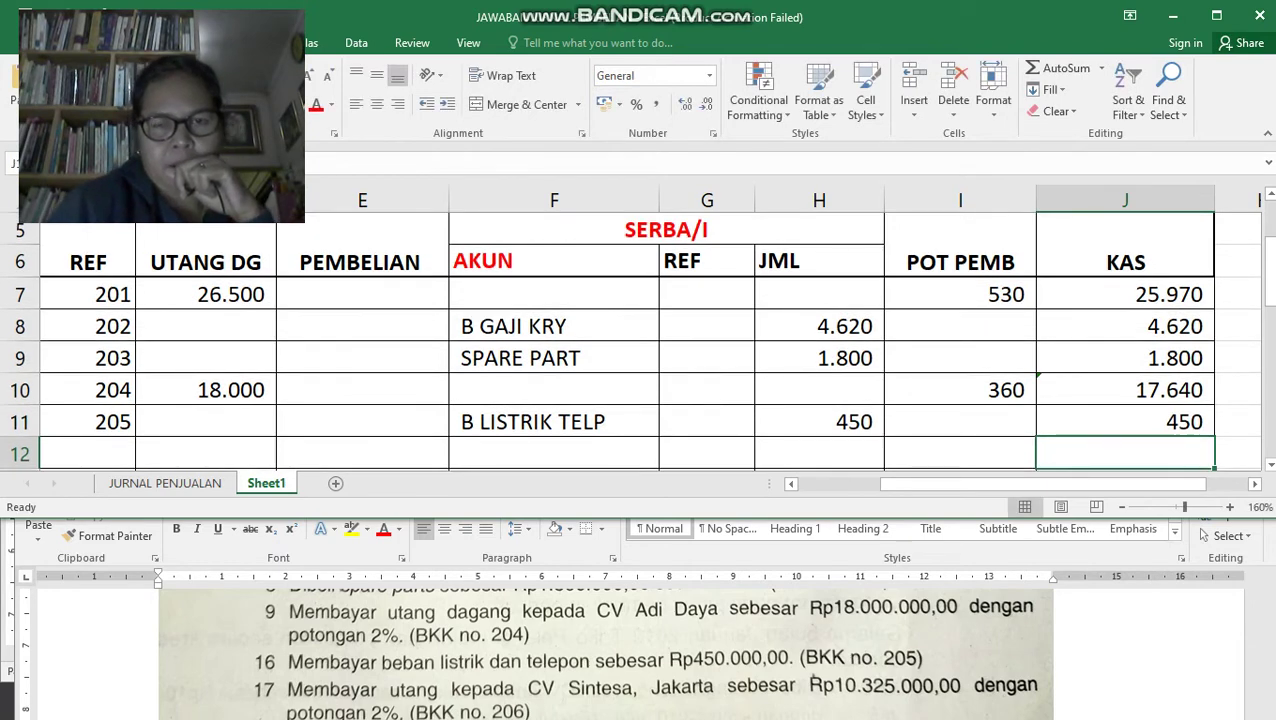
Enter 17 as the TANGGAL of the next entry in A12, after checking the CV Sintesa payment in the Word document.
{"action": "key", "text": "Left"}
{"action": "key", "text": "Left"}
{"action": "key", "text": "Left"}
{"action": "key", "text": "Left"}
{"action": "key", "text": "Left"}
{"action": "key", "text": "Left"}
{"action": "key", "text": "Left"}
{"action": "key", "text": "Left"}
{"action": "key", "text": "Left"}
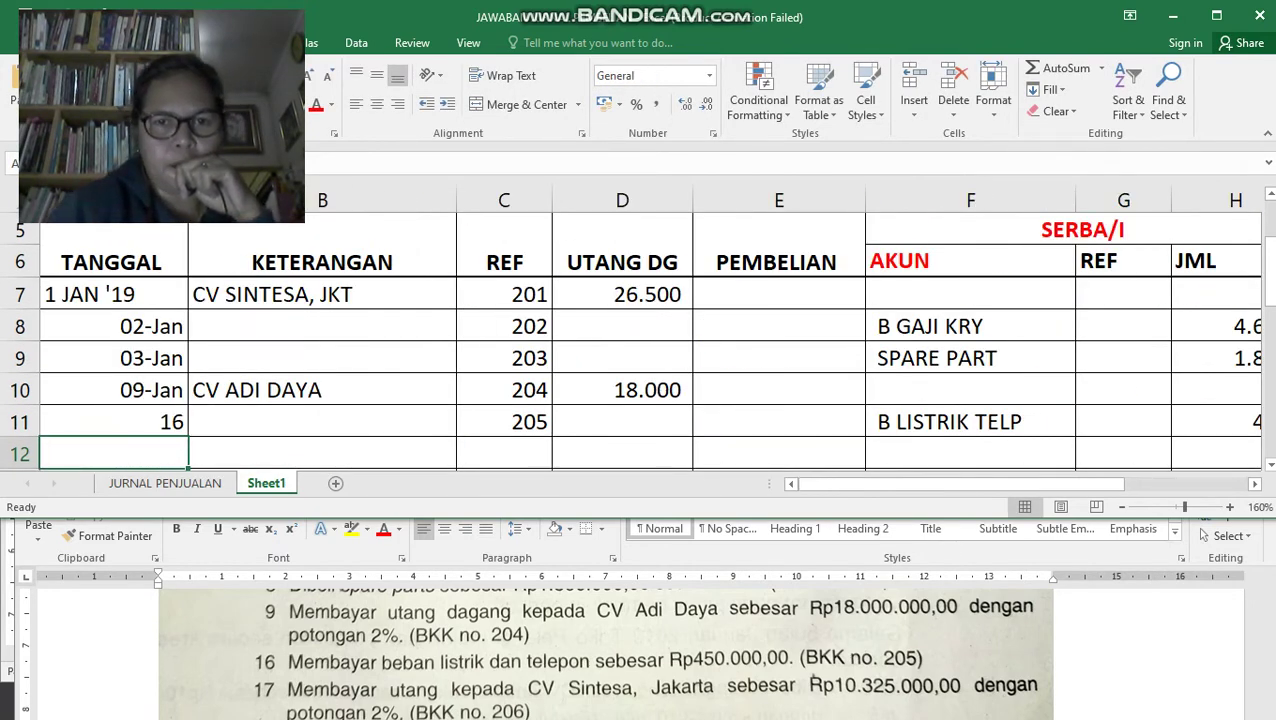
{"action": "key", "text": "alt+Tab"}
{"action": "scroll", "coordinate": [605, 652], "scroll_direction": "down", "scroll_amount": 2}
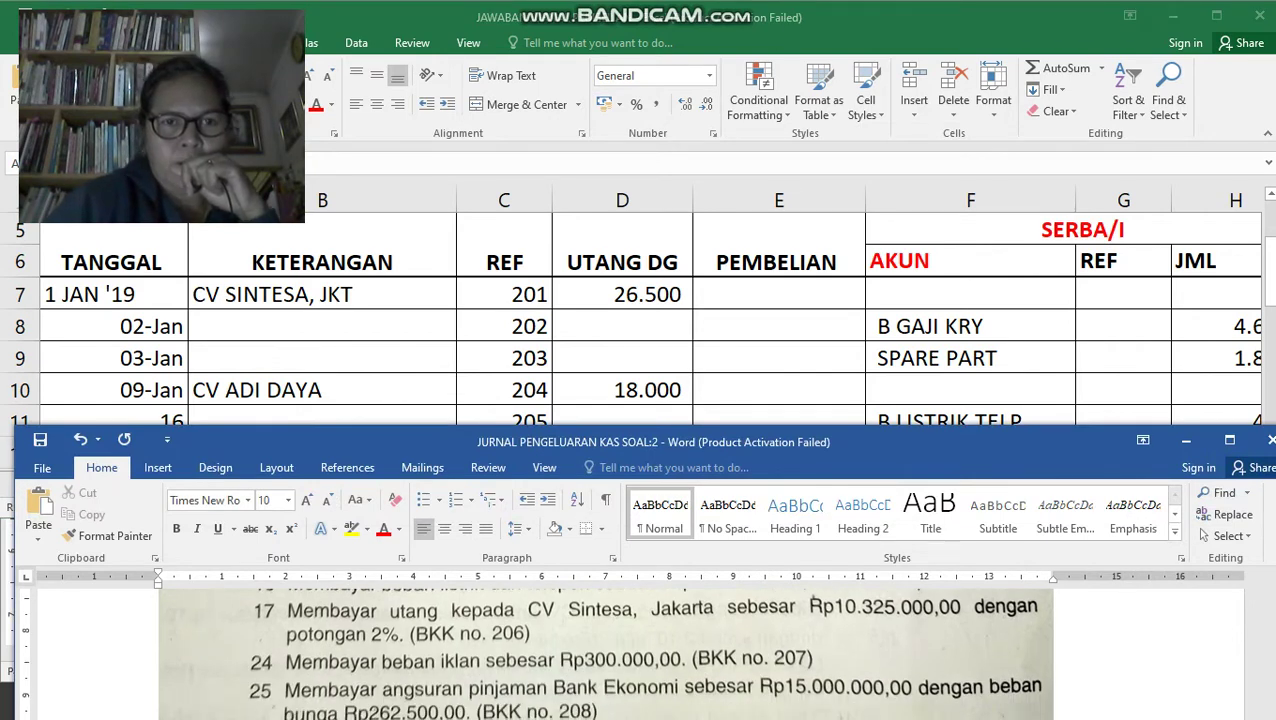
{"action": "key", "text": "alt+Tab"}
{"action": "scroll", "coordinate": [636, 340], "scroll_direction": "down", "scroll_amount": 1}
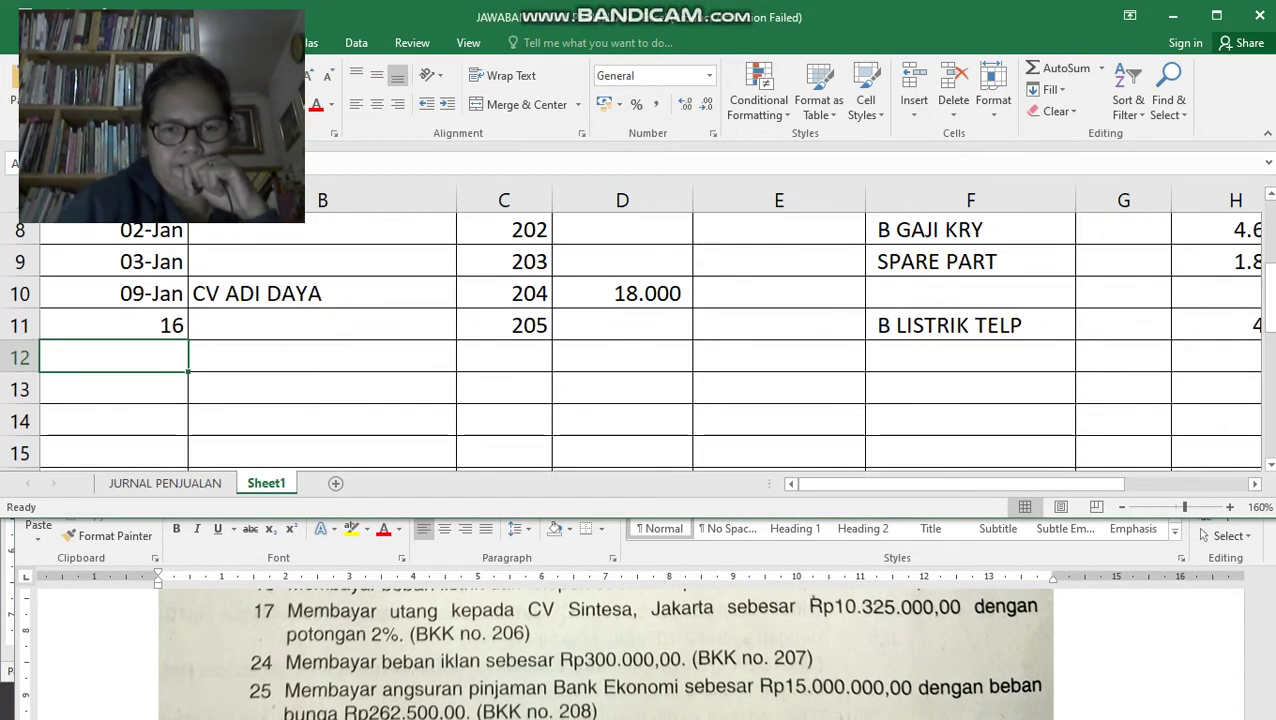
{"action": "type", "text": "17"}
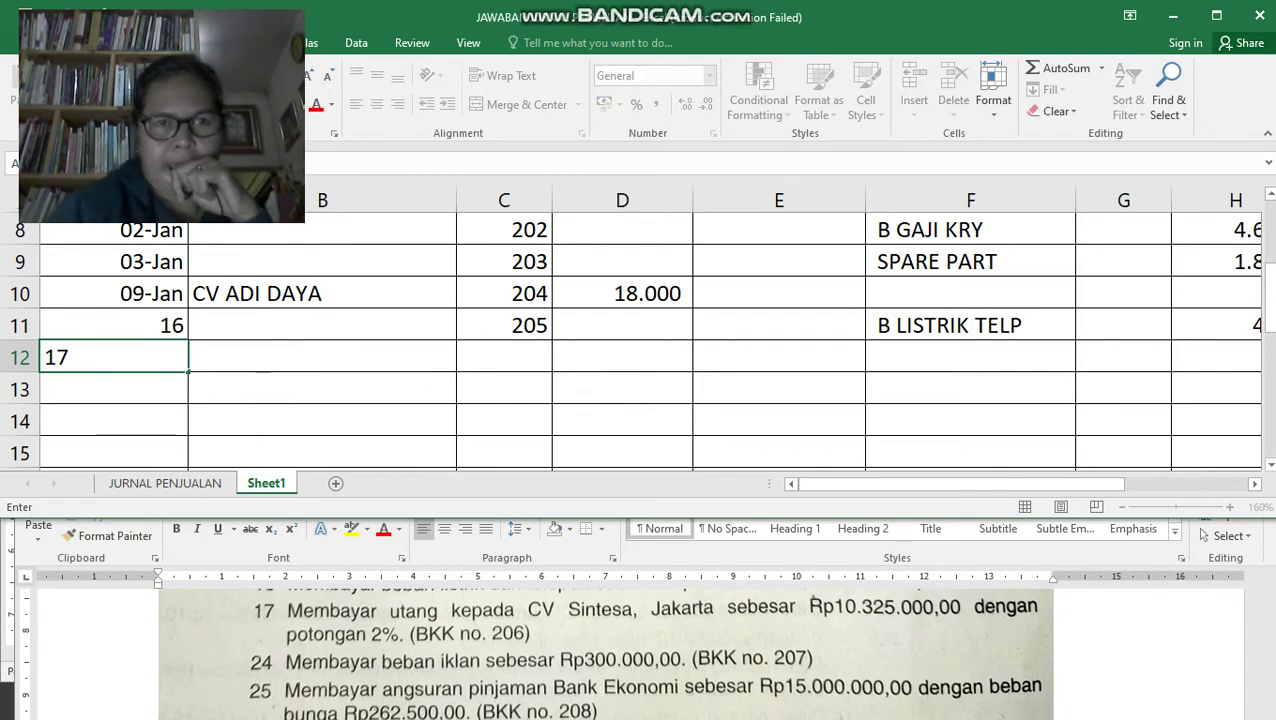
Hide the completed journal entry rows 7 to 11 so the new entries sit directly below the headings.
{"action": "left_click", "coordinate": [322, 325]}
{"action": "scroll", "coordinate": [322, 325], "scroll_direction": "up", "scroll_amount": 1}
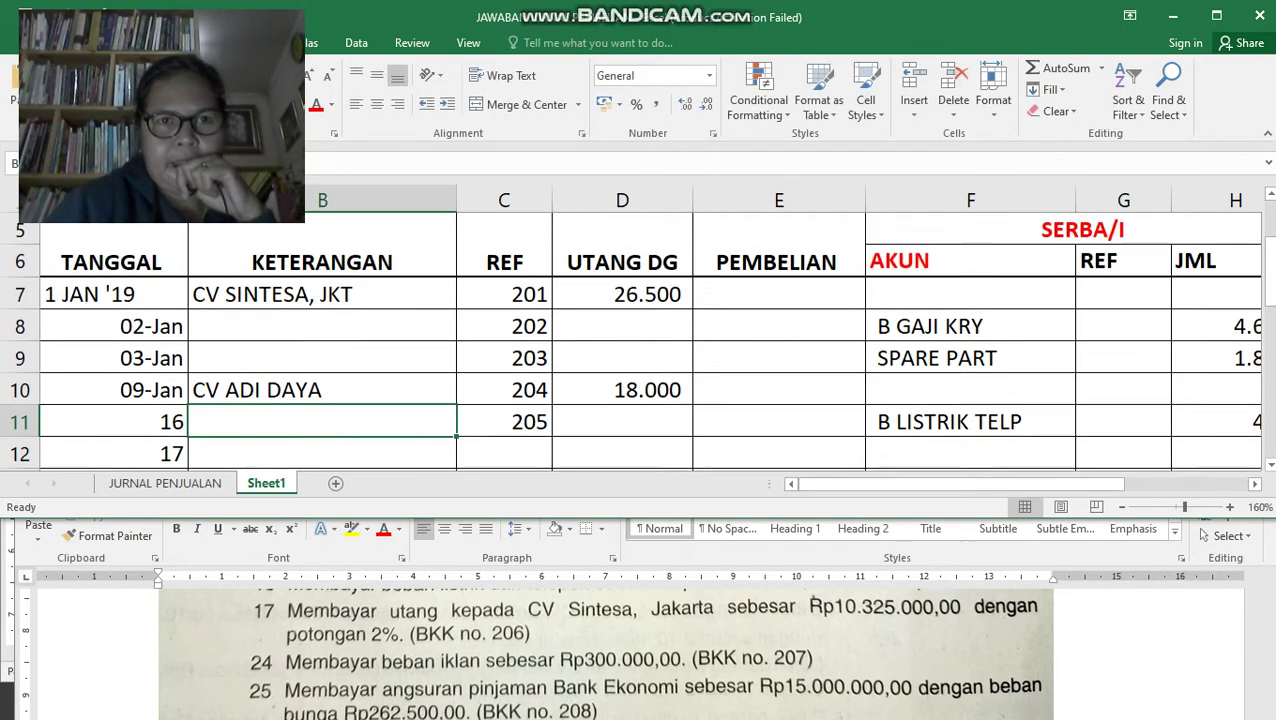
{"action": "left_click_drag", "start_coordinate": [322, 294], "coordinate": [322, 421]}
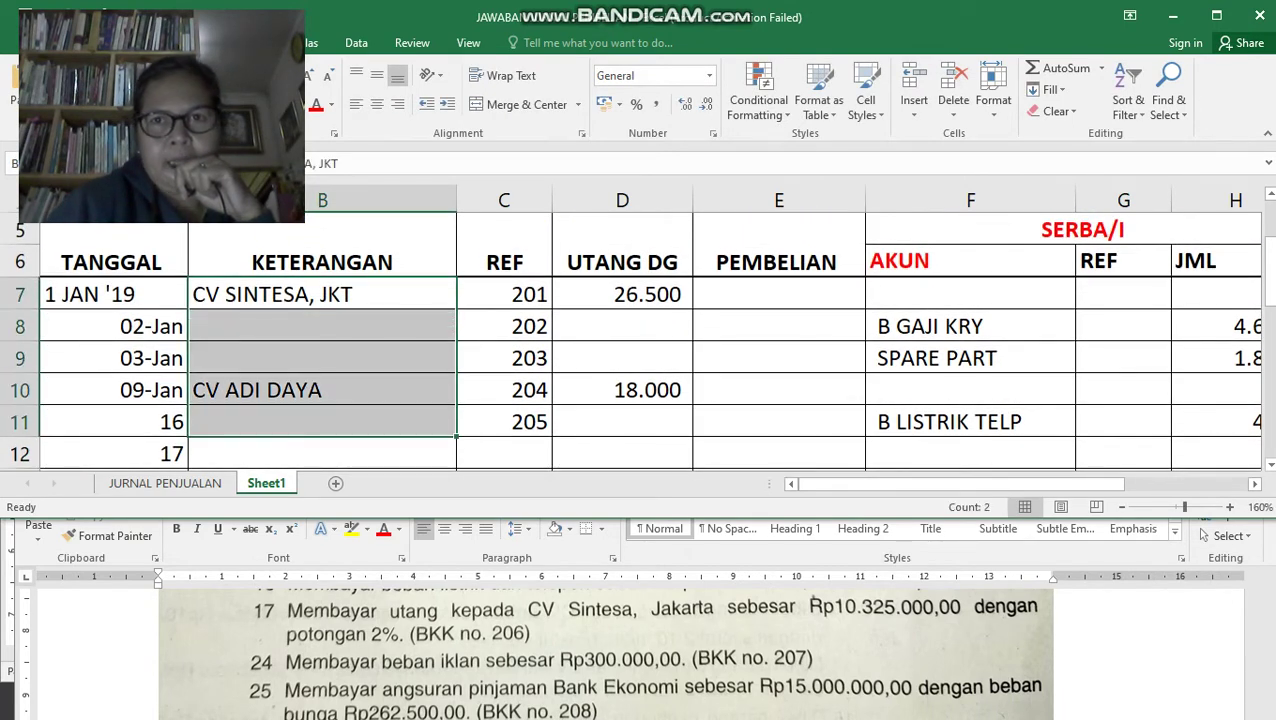
{"action": "left_click", "coordinate": [993, 90]}
{"action": "mouse_move", "coordinate": [1042, 292]}
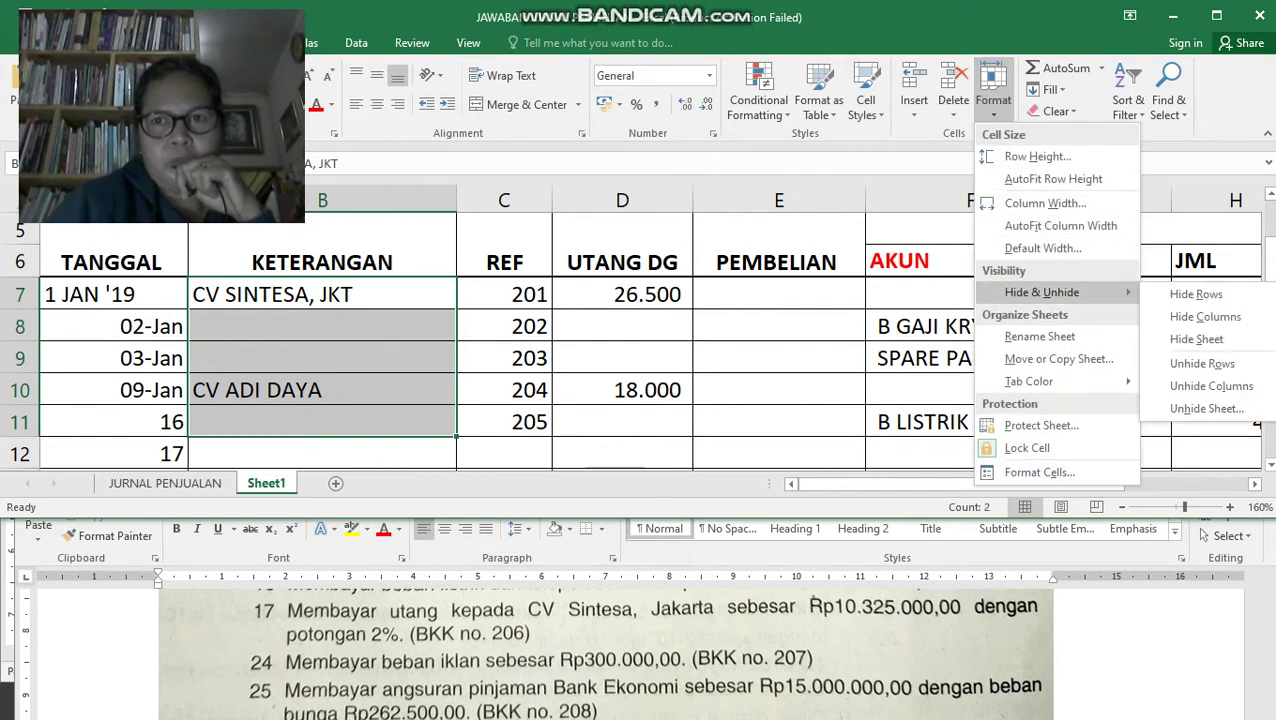
{"action": "left_click", "coordinate": [1196, 294]}
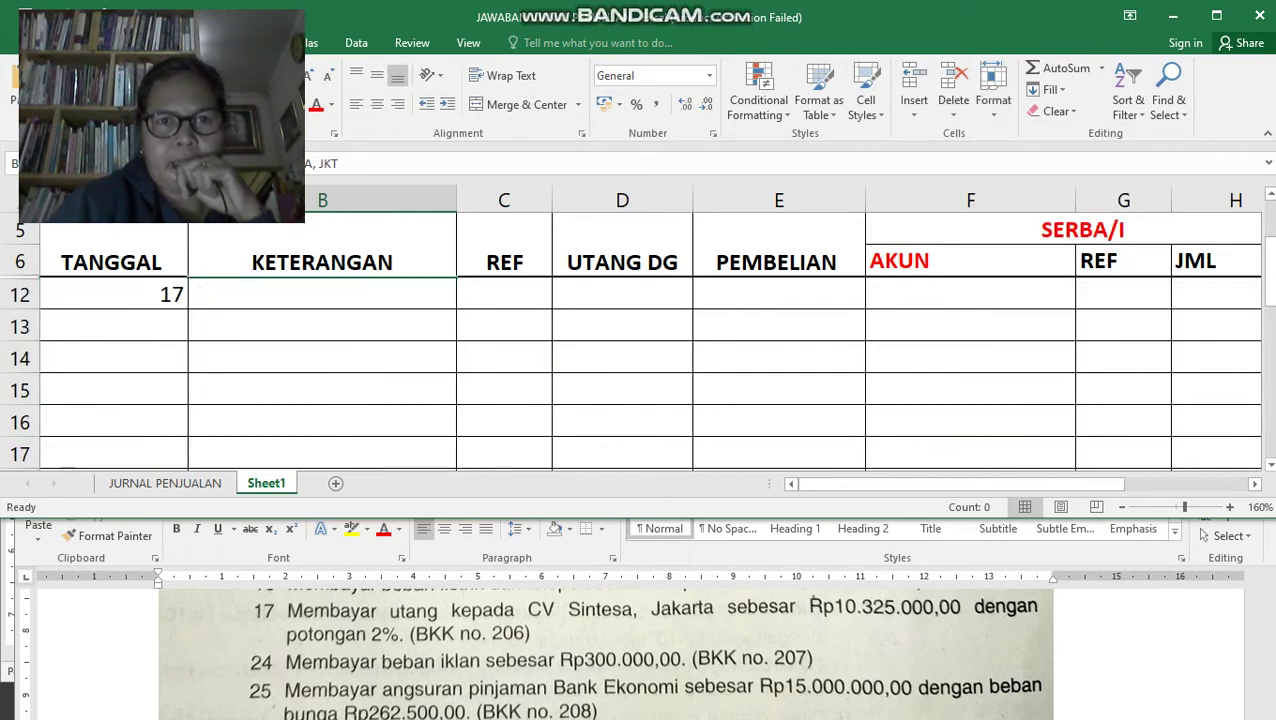
Enter CV SINTESA, JKT as the KETERANGAN of the 17 January entry in B12.
{"action": "left_click", "coordinate": [322, 294]}
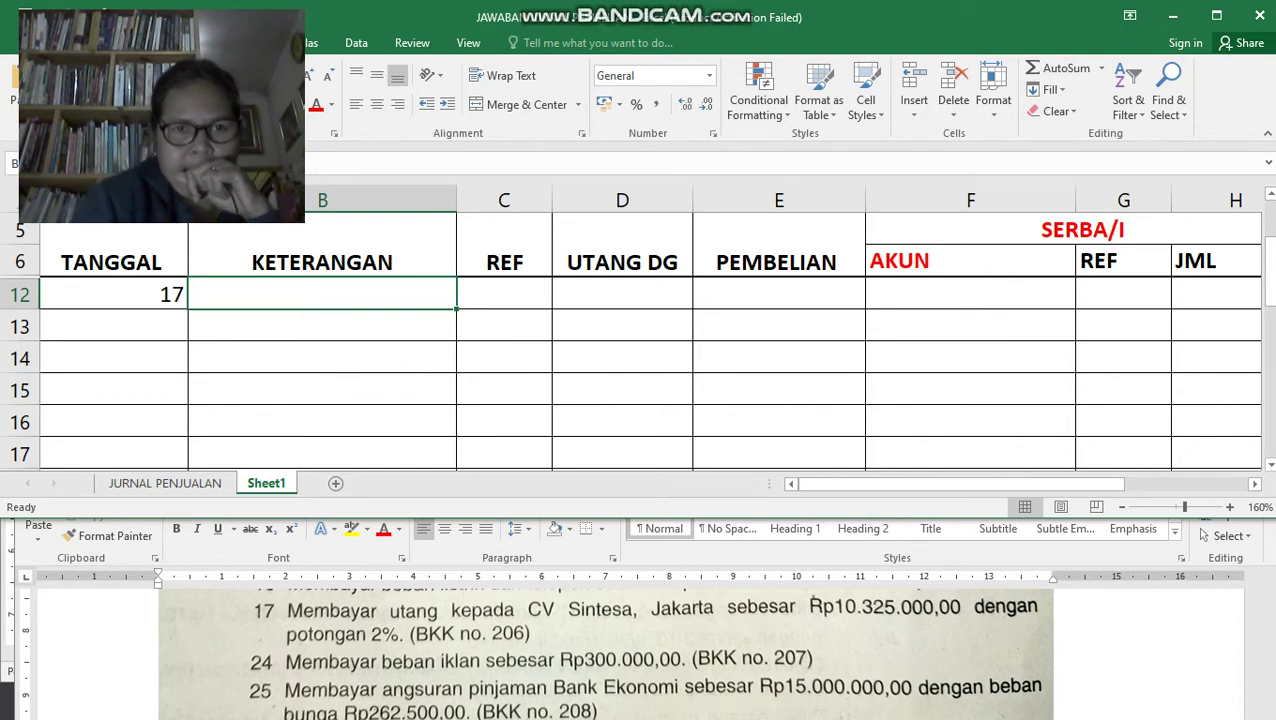
{"action": "type", "text": "CV SINTESA"}
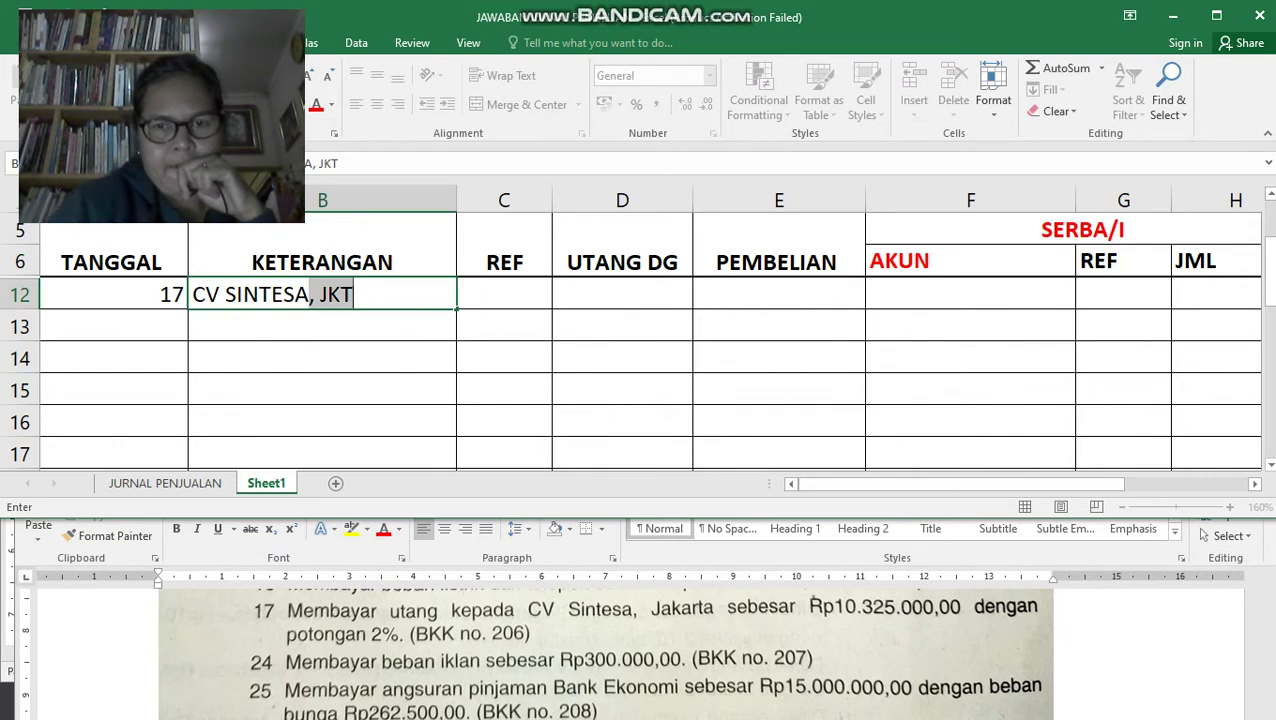
{"action": "left_click", "coordinate": [504, 358]}
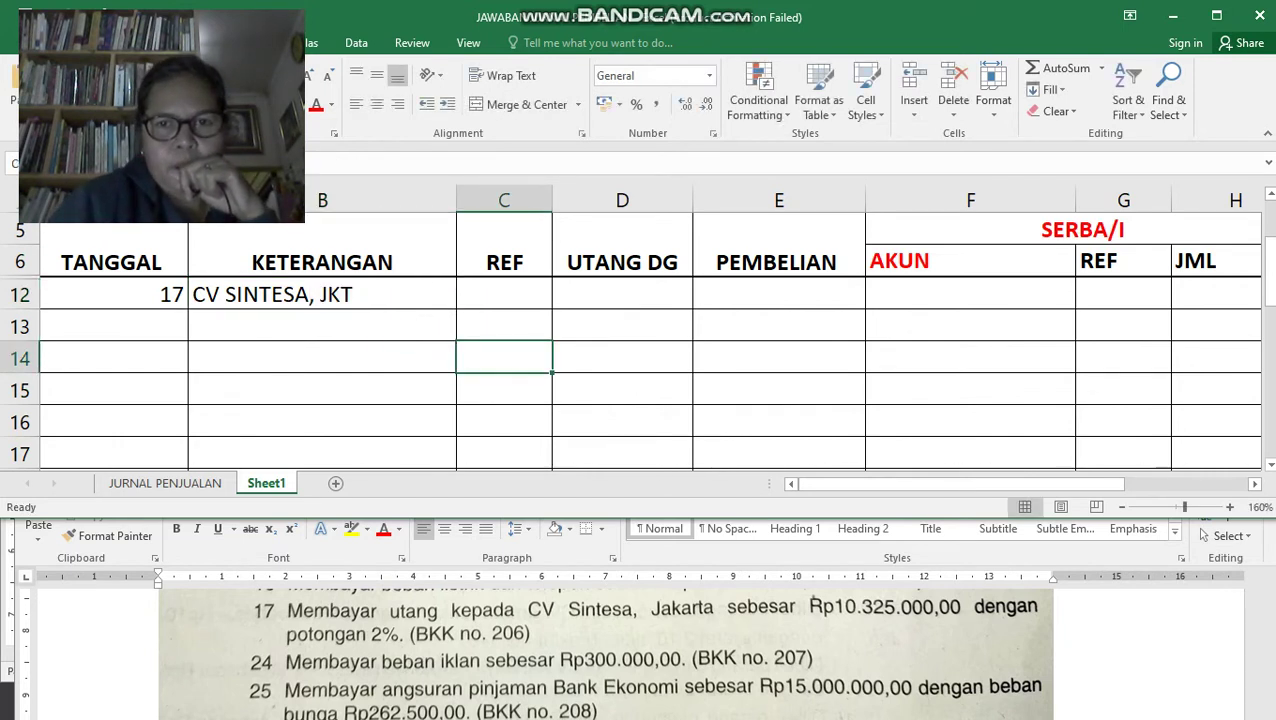
Enter 10325 as the UTANG DG debit of the 17 January entry in D12 and 206 as its REF in C12.
{"action": "left_click", "coordinate": [622, 294]}
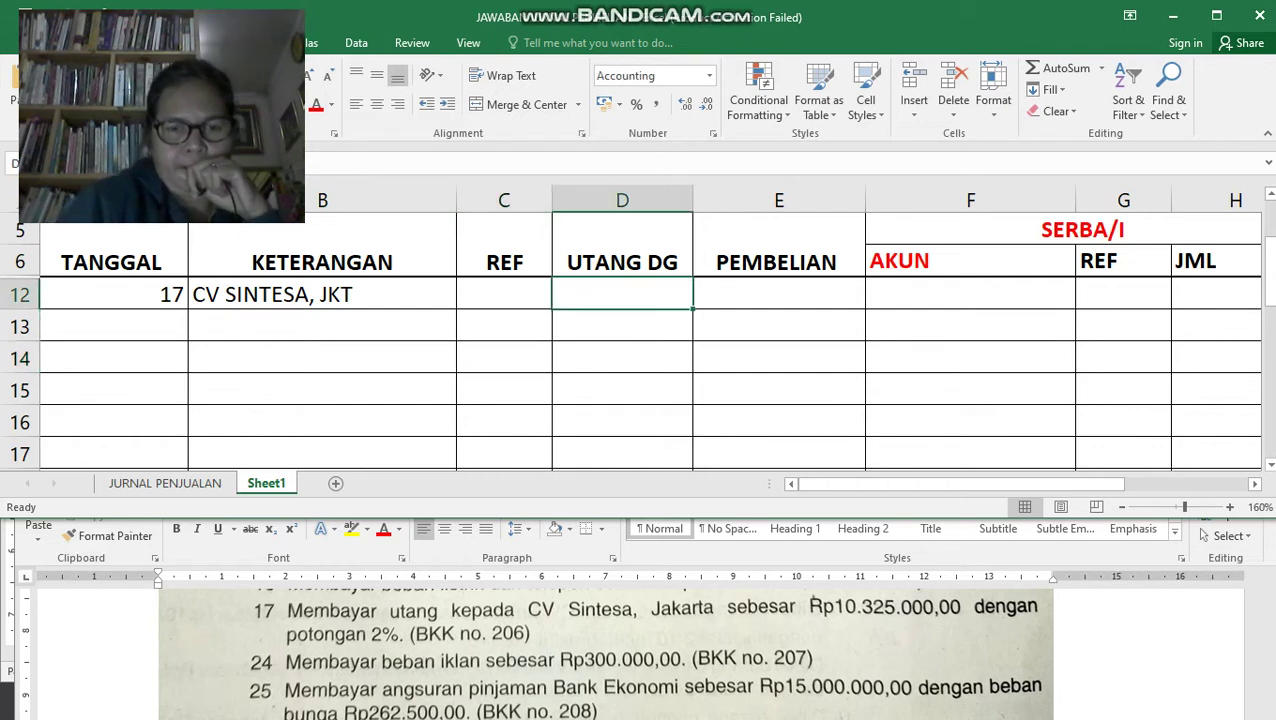
{"action": "type", "text": "10325"}
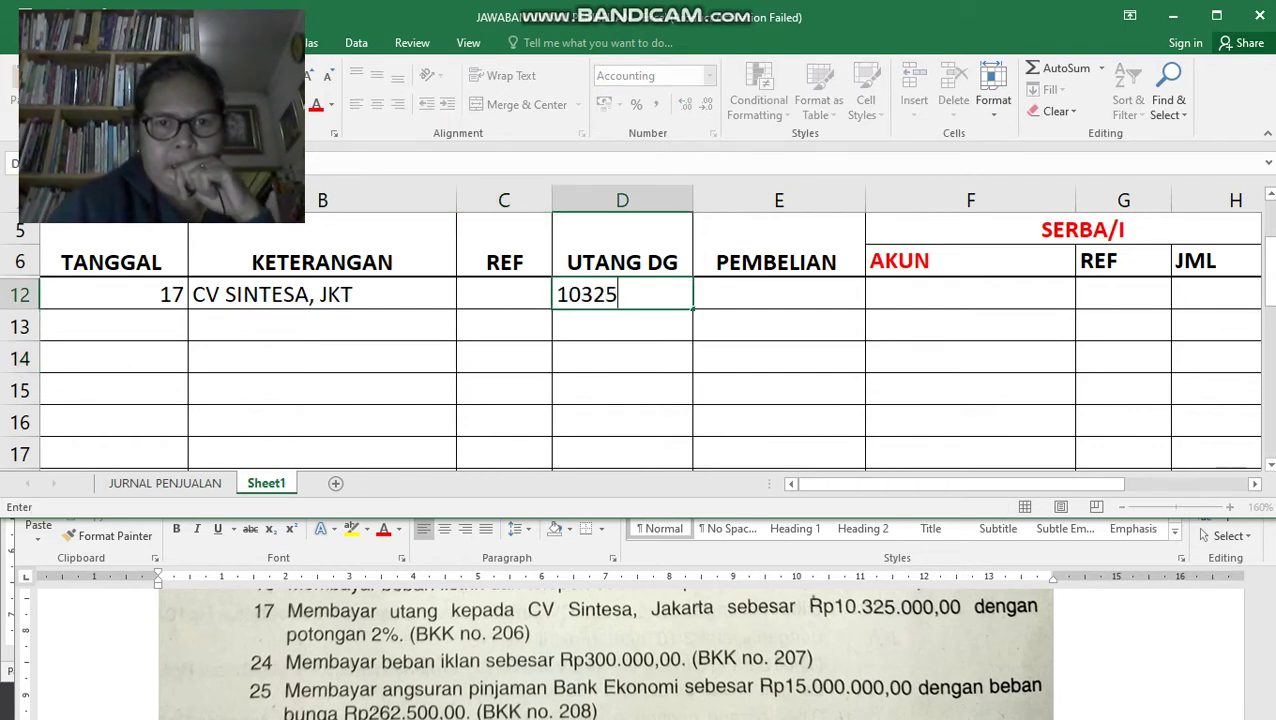
{"action": "key", "text": "Left"}
{"action": "type", "text": "206"}
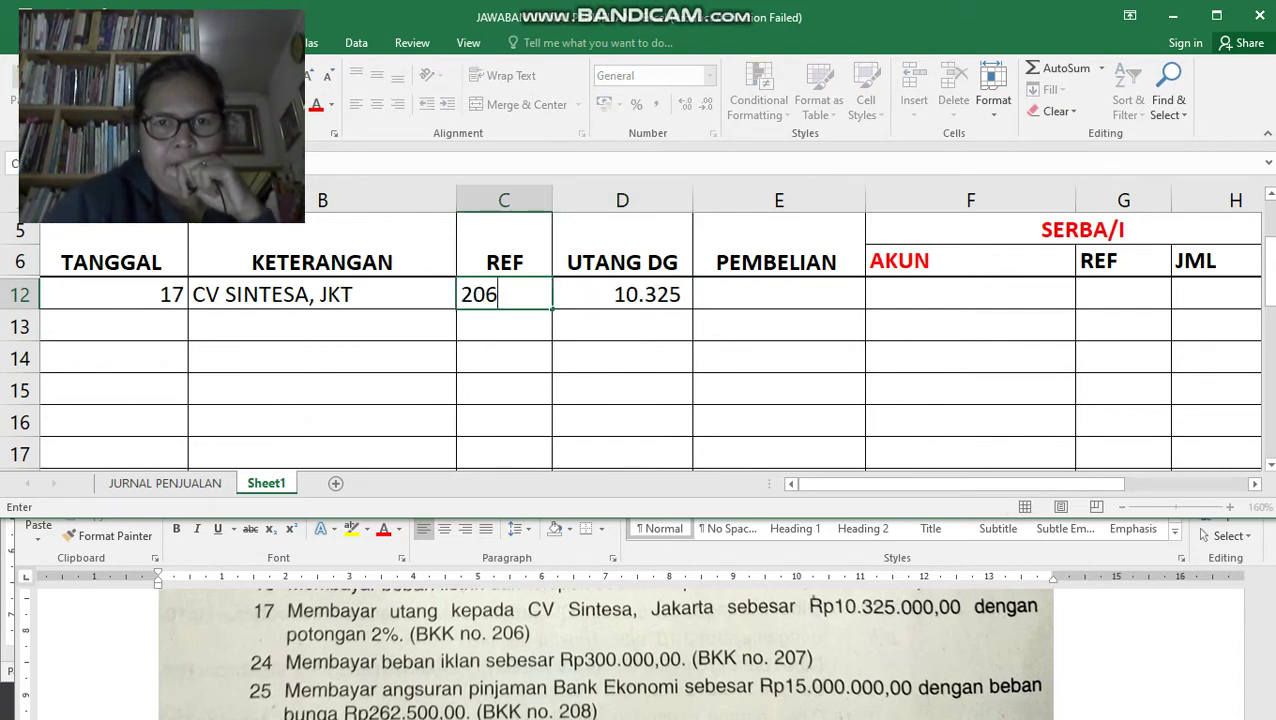
{"action": "key", "text": "Right"}
Calculate the 2% POT PEMB of the 17 January entry in I12 with the formula =D12*2%.
{"action": "key", "text": "Right"}
{"action": "key", "text": "Right"}
{"action": "key", "text": "Right"}
{"action": "key", "text": "Right"}
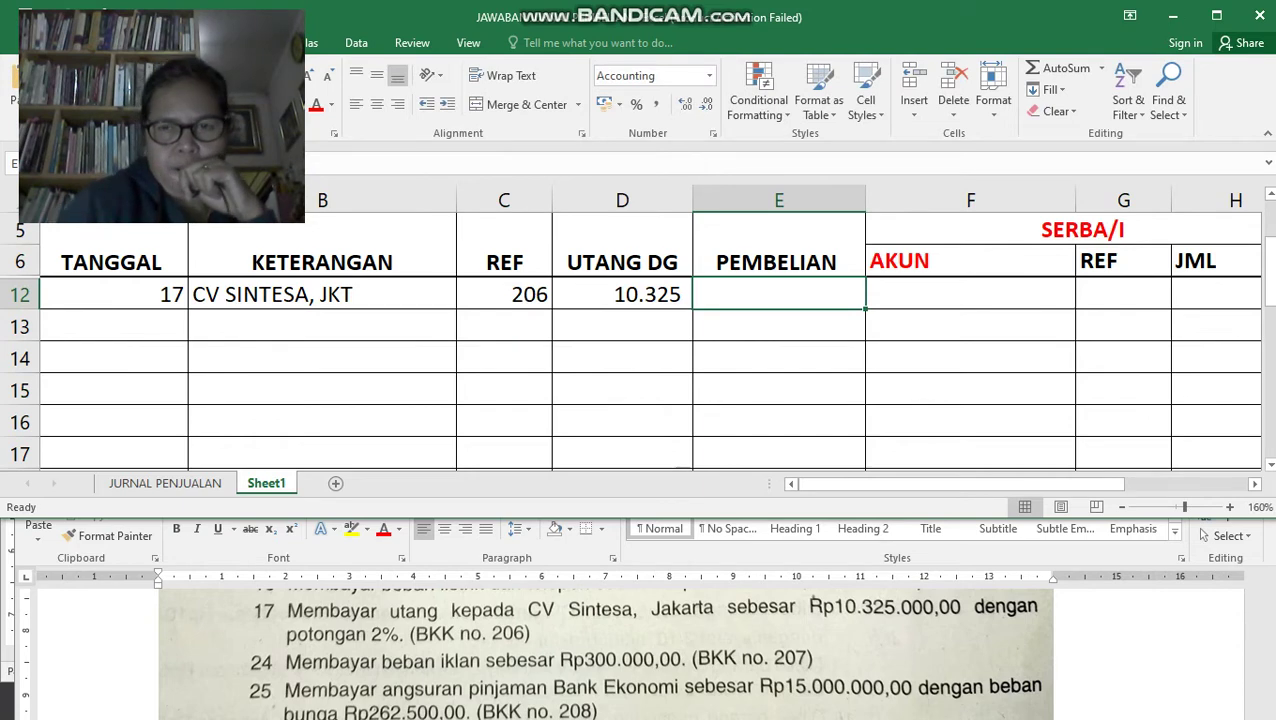
{"action": "key", "text": "Right"}
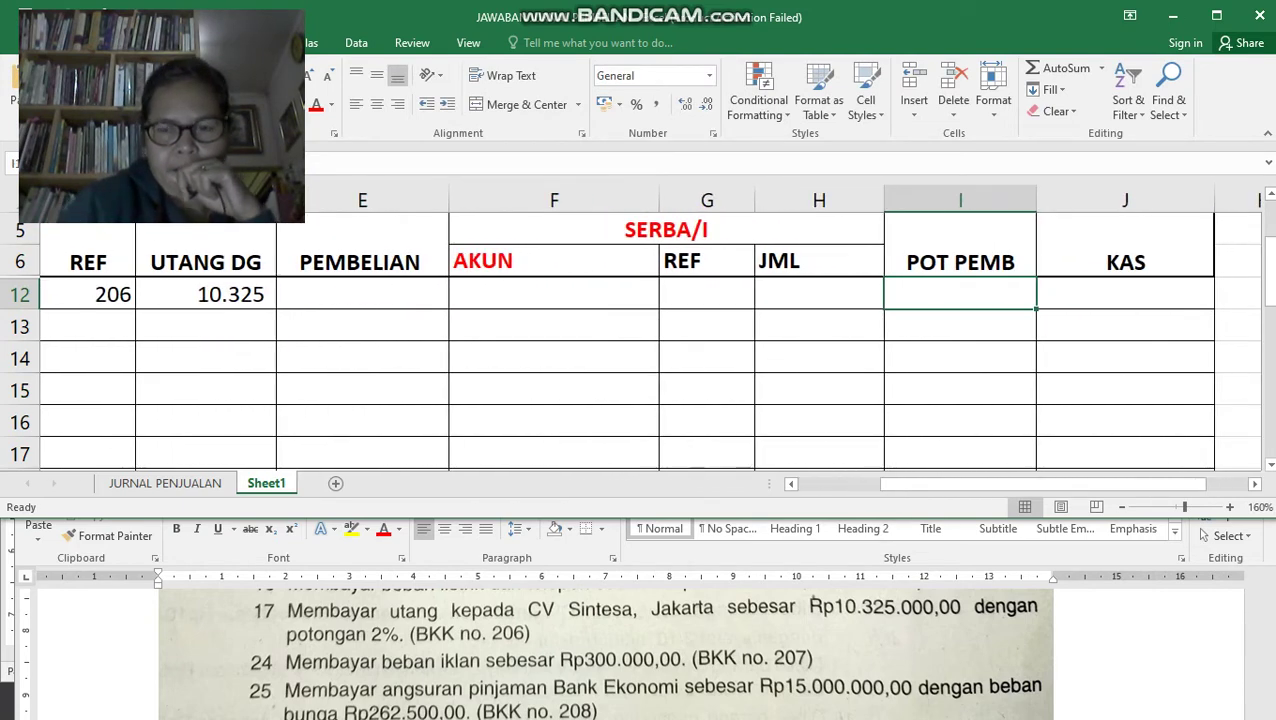
{"action": "type", "text": "="}
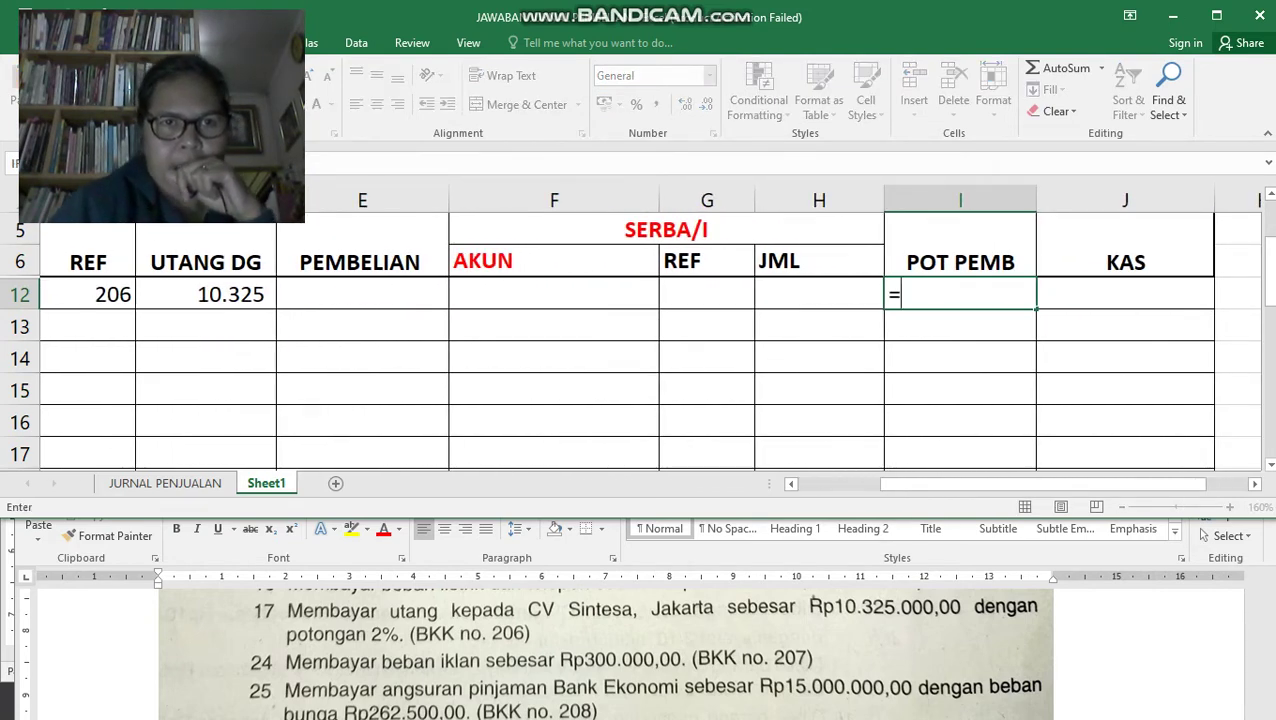
{"action": "key", "text": "Left"}
{"action": "key", "text": "Left"}
{"action": "key", "text": "Left"}
{"action": "key", "text": "Left"}
{"action": "key", "text": "Left"}
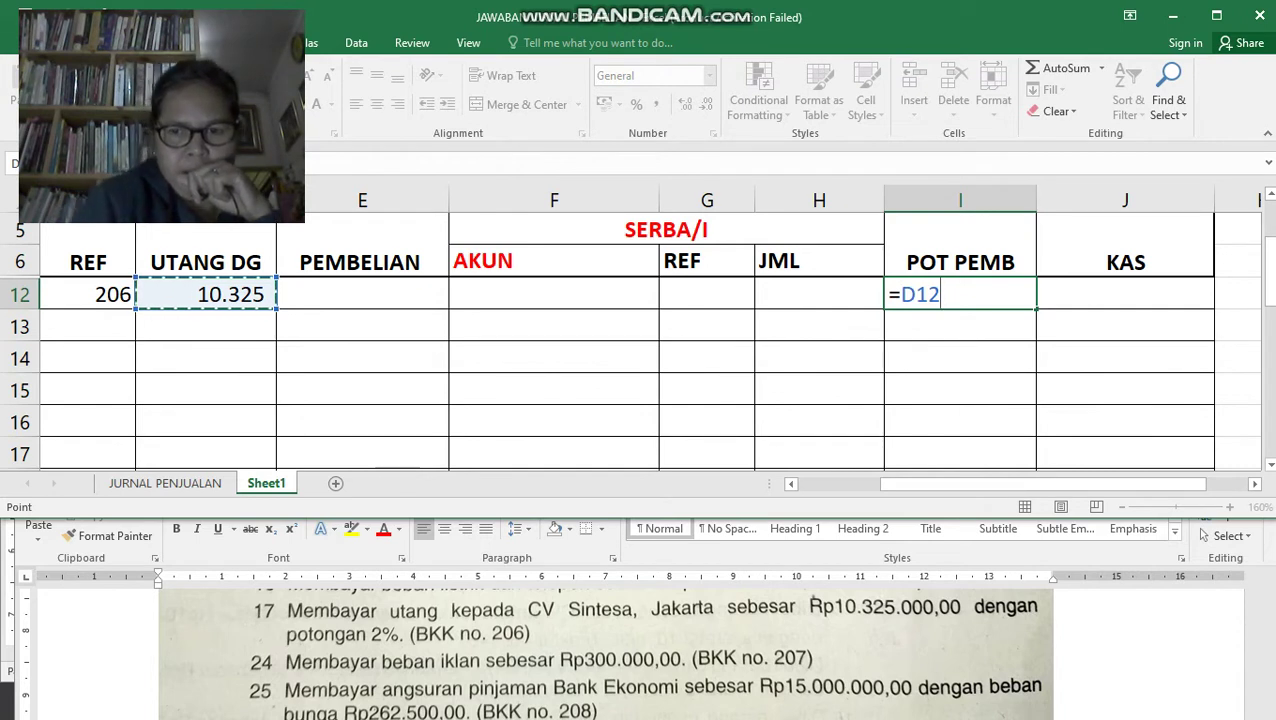
{"action": "type", "text": "*2"}
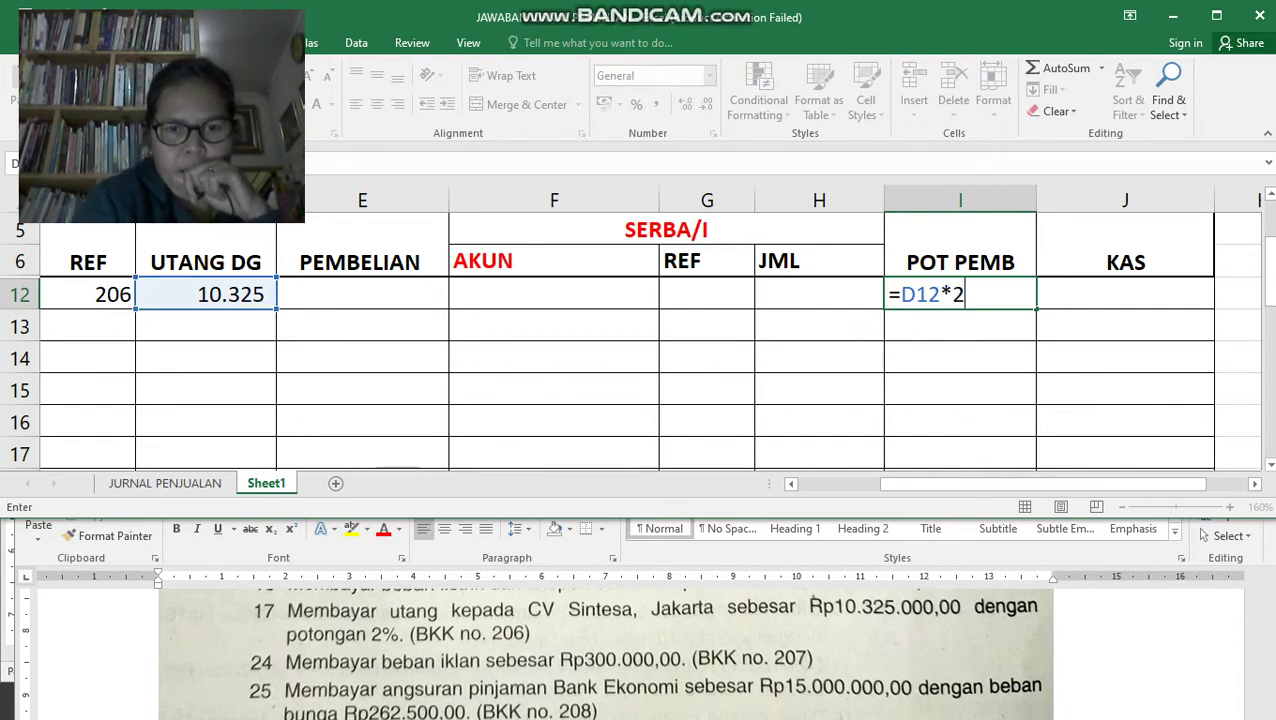
{"action": "type", "text": "%"}
{"action": "key", "text": "Return"}
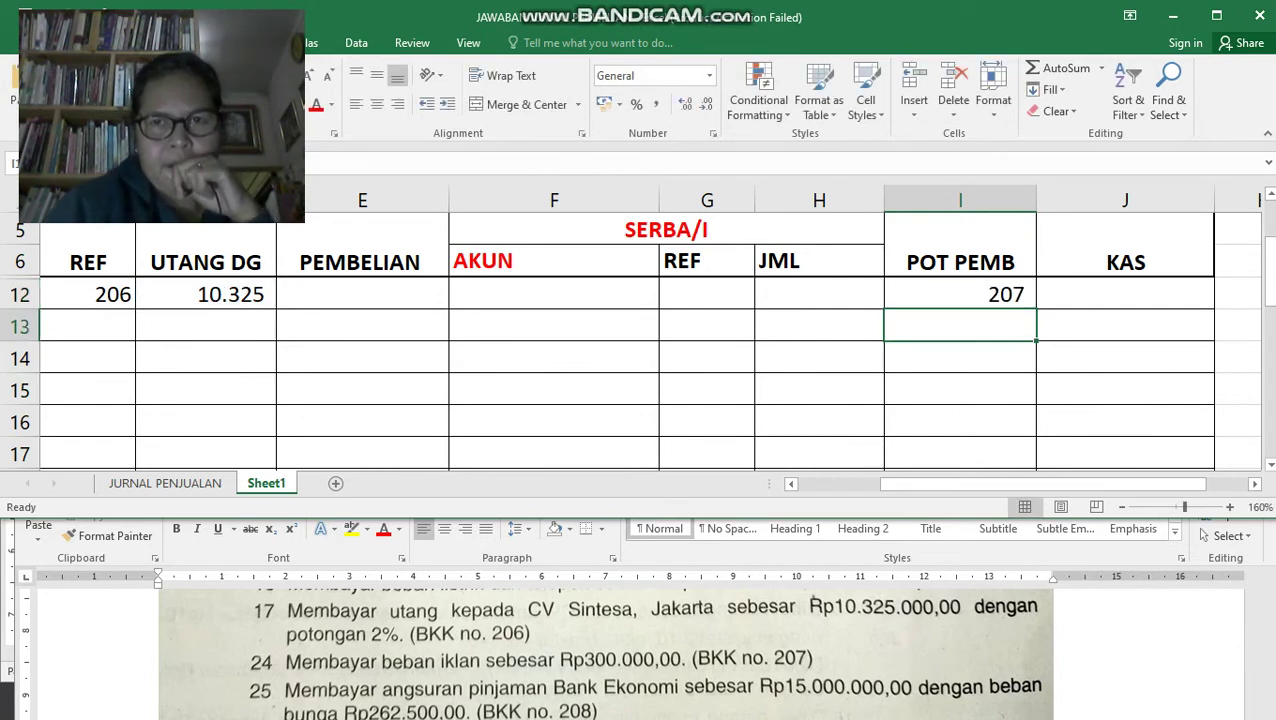
Calculate the KAS credit of the 17 January entry in J12 with the formula =D12-I12.
{"action": "left_click", "coordinate": [1125, 294]}
{"action": "type", "text": "="}
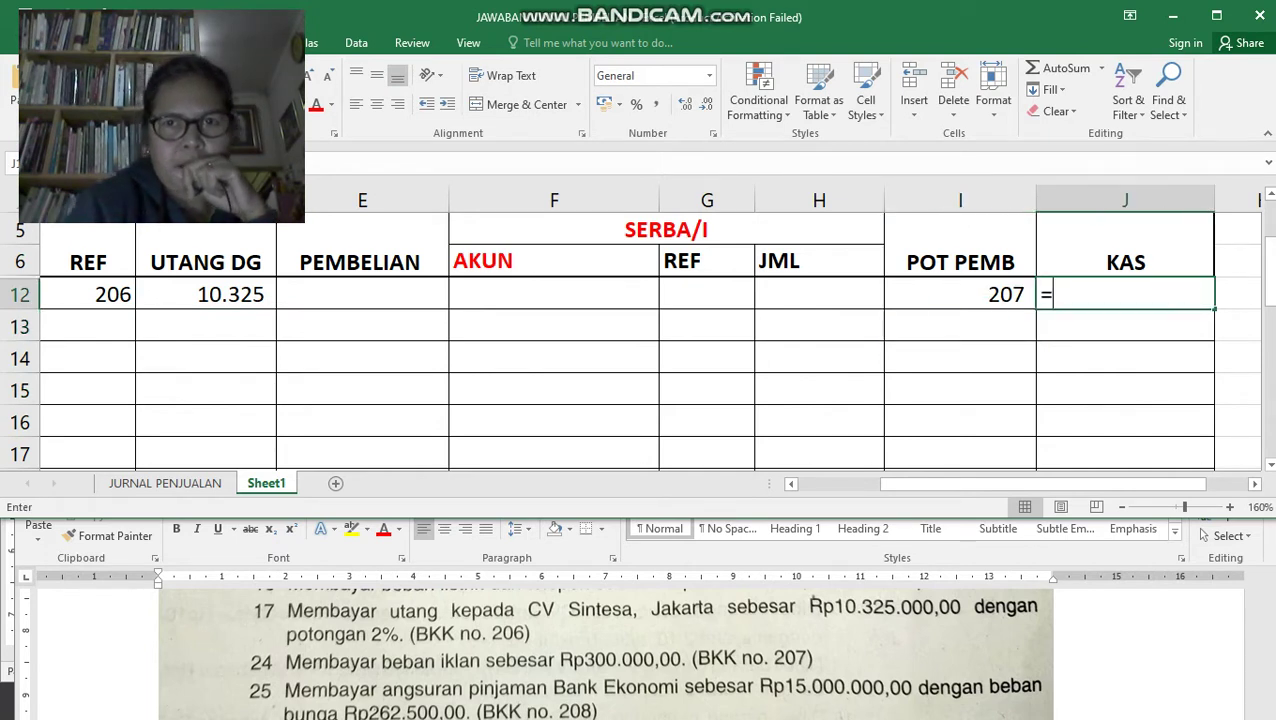
{"action": "left_click", "coordinate": [206, 294]}
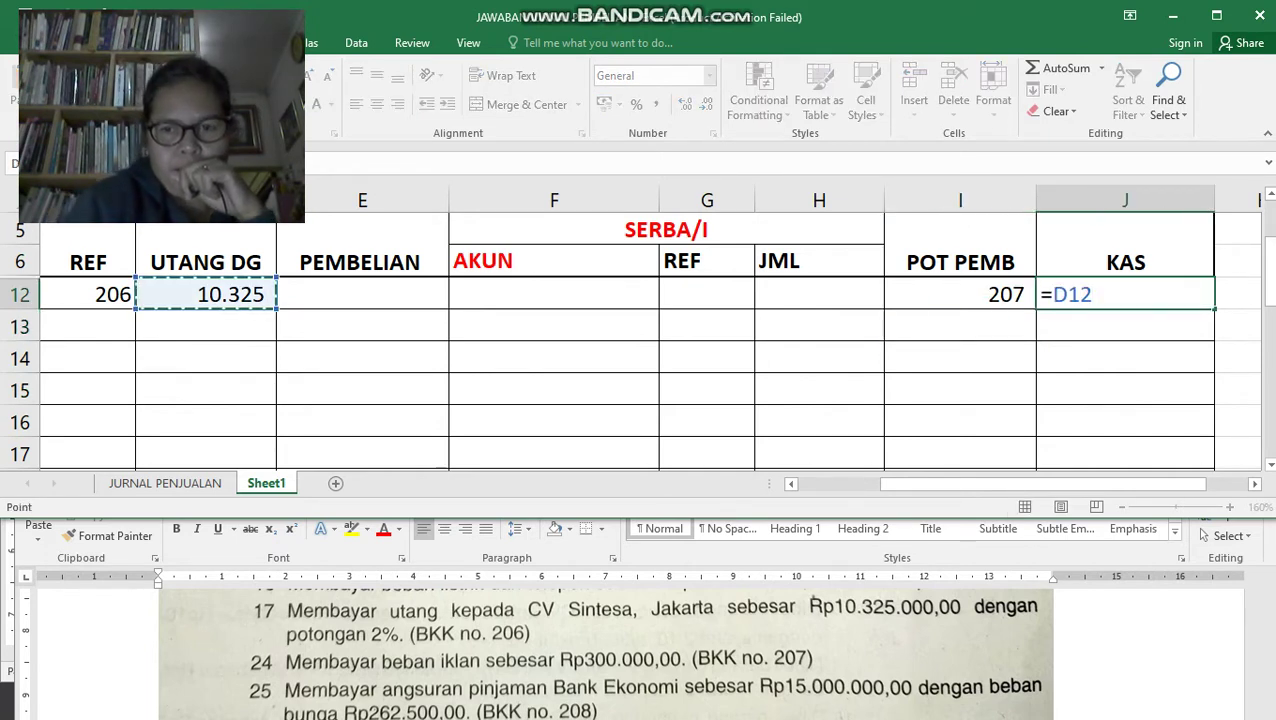
{"action": "type", "text": "-"}
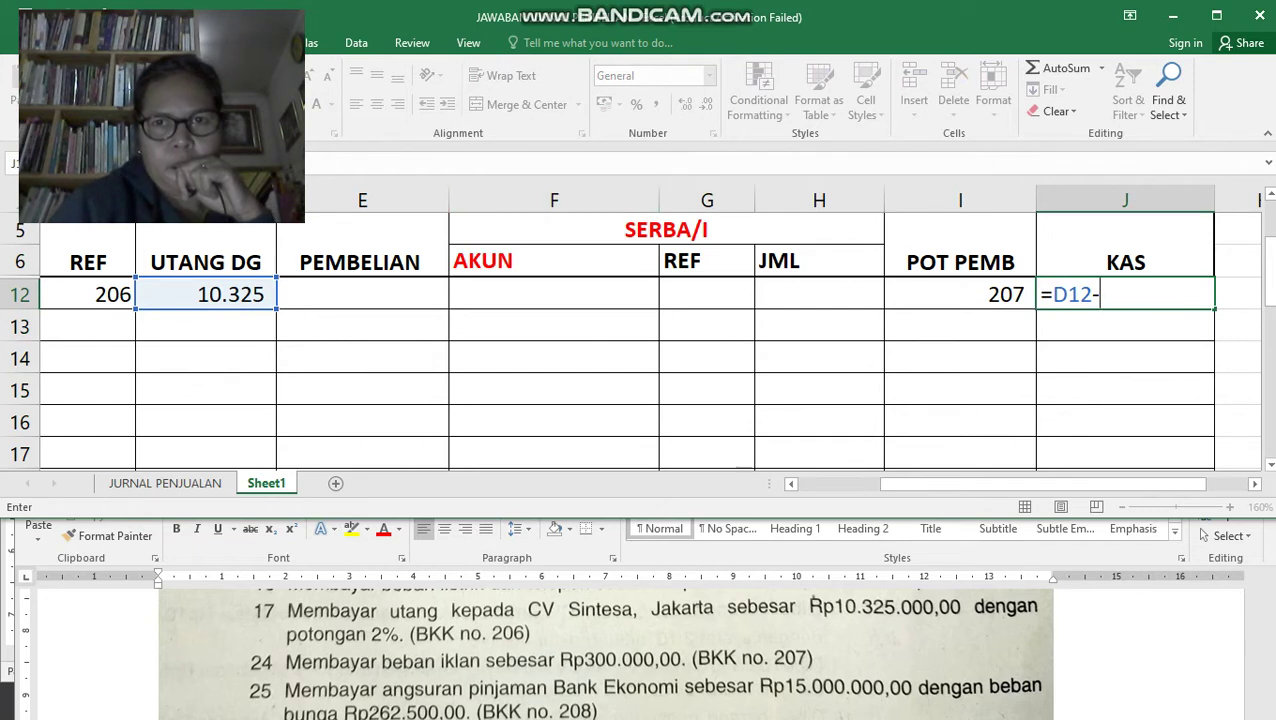
{"action": "left_click", "coordinate": [960, 294]}
{"action": "key", "text": "Return"}
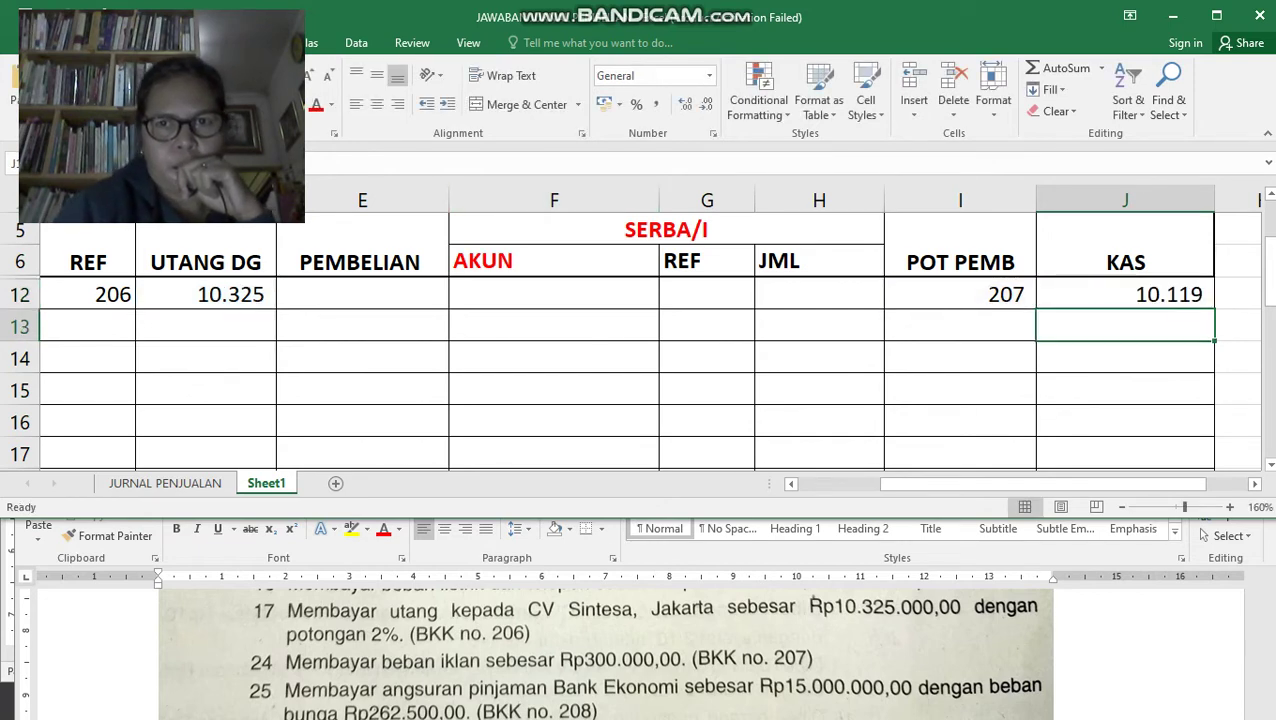
Enter 24 as the TANGGAL of the next journal entry in A13.
{"action": "key", "text": "Left"}
{"action": "key", "text": "Left"}
{"action": "key", "text": "Left"}
{"action": "key", "text": "Left"}
{"action": "key", "text": "Left"}
{"action": "key", "text": "Left"}
{"action": "key", "text": "Left"}
{"action": "key", "text": "Left"}
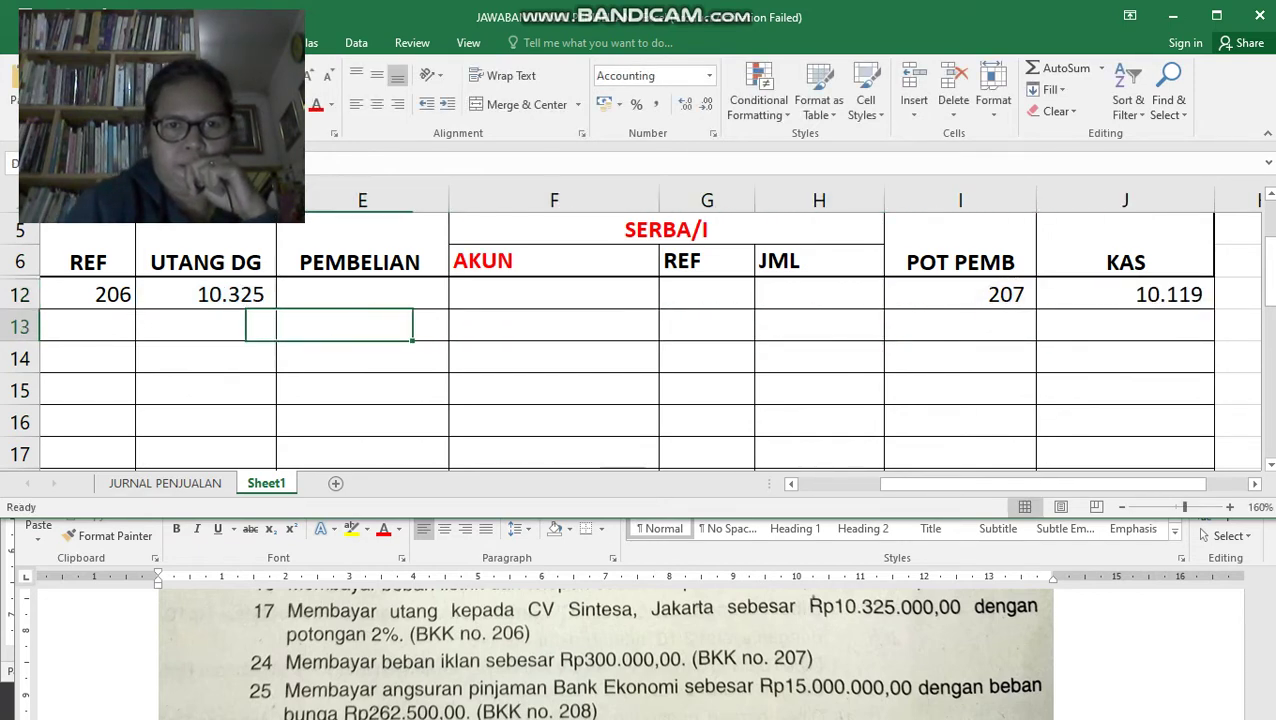
{"action": "key", "text": "Left"}
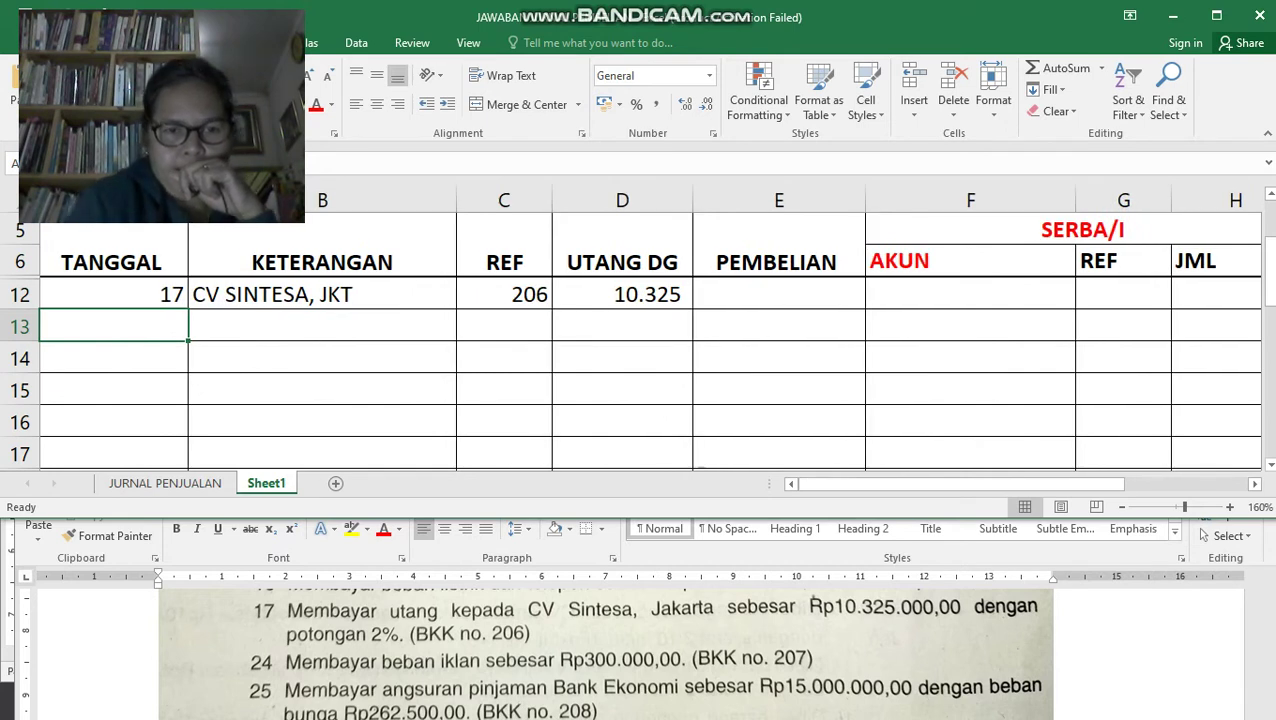
{"action": "type", "text": "24"}
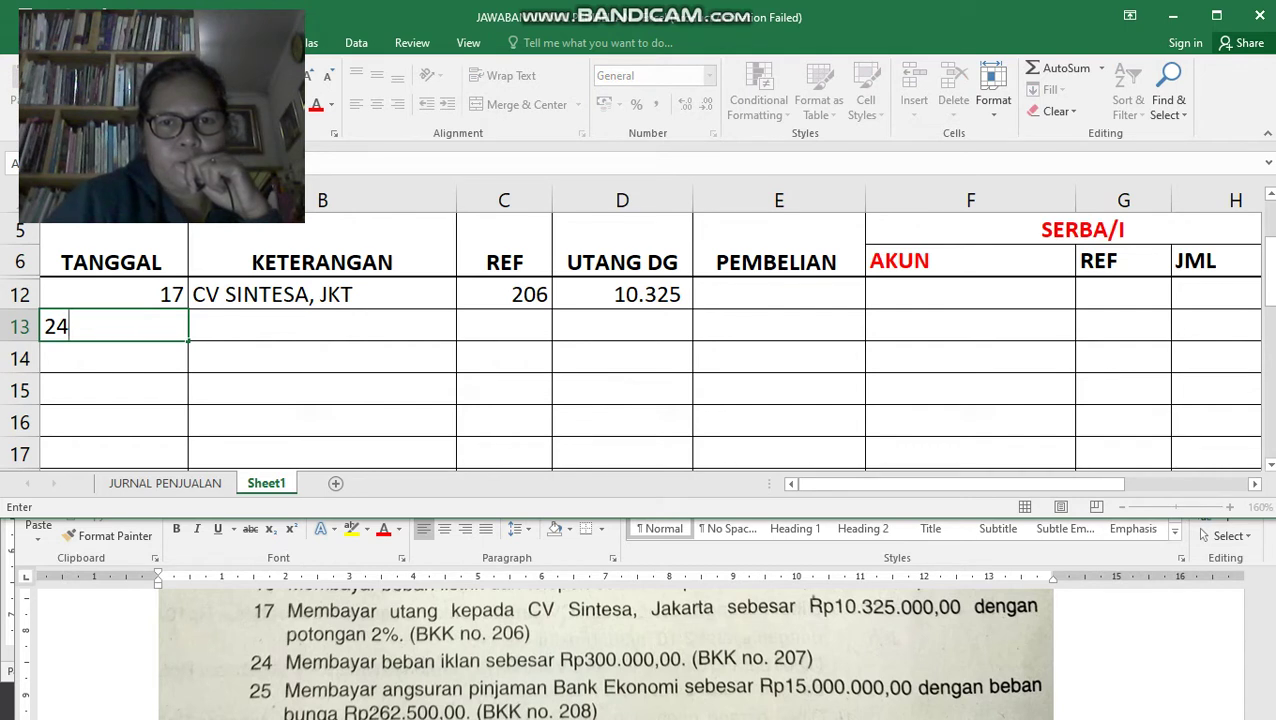
{"action": "key", "text": "Tab"}
Enter 207 as the REF of the 24 January entry in C13.
{"action": "key", "text": "Tab"}
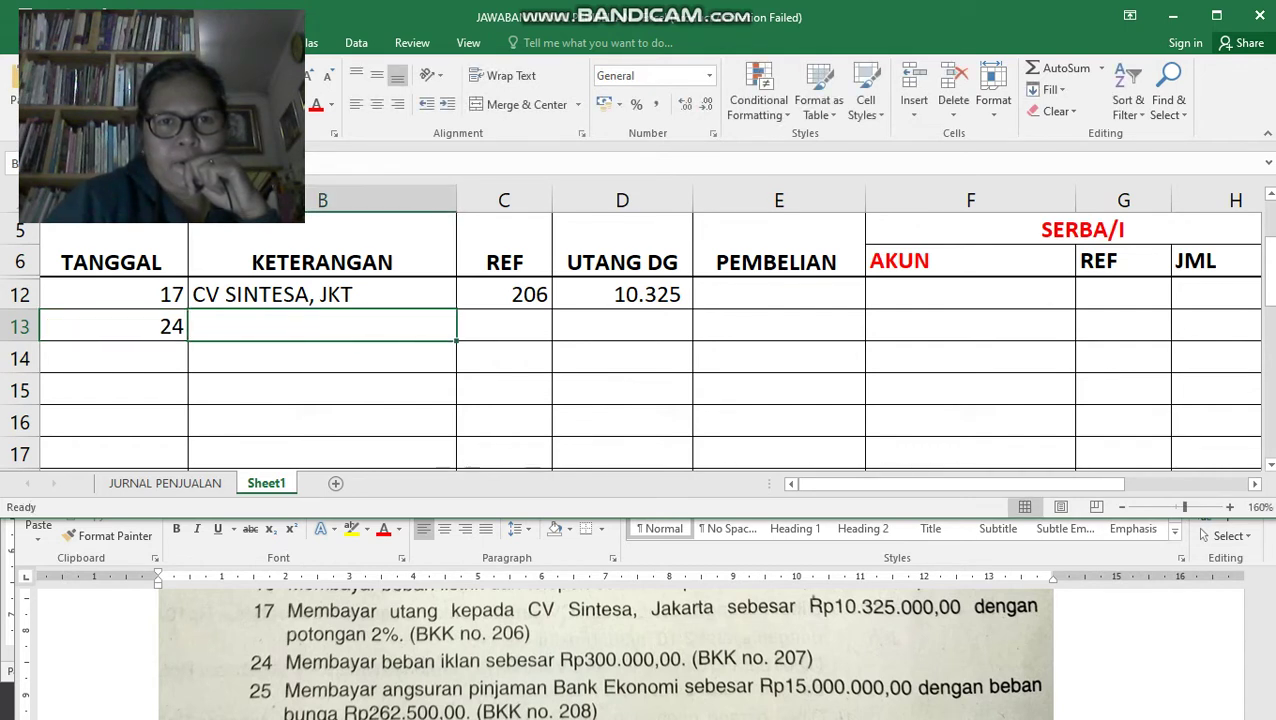
{"action": "type", "text": "207"}
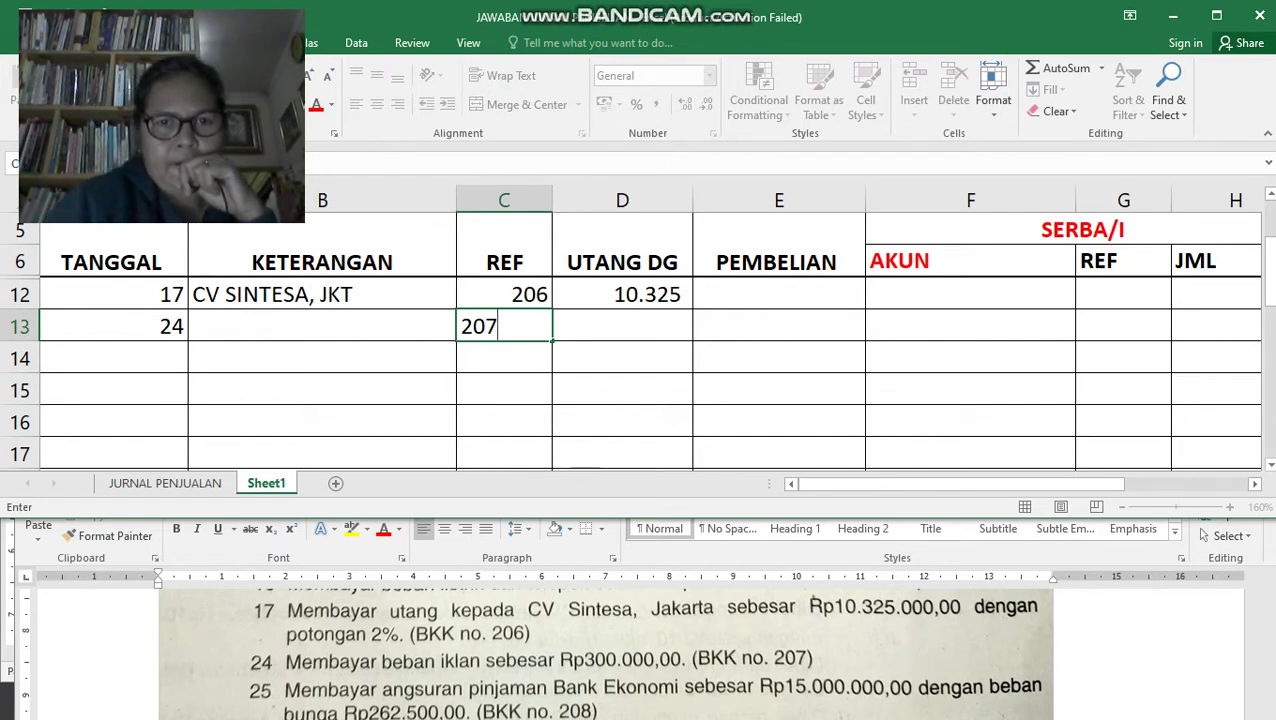
{"action": "left_click", "coordinate": [622, 421]}
{"action": "key", "text": "Up"}
{"action": "key", "text": "Up"}
{"action": "key", "text": "Up"}
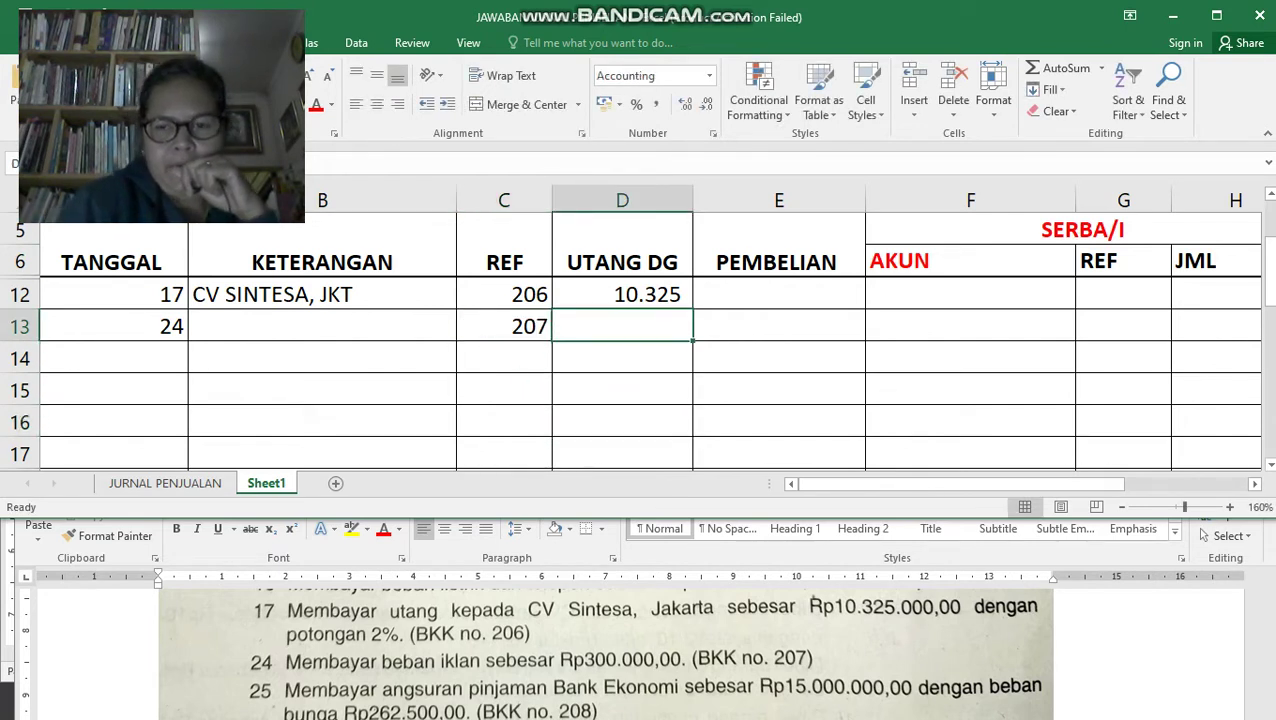
Record the 24 January advertising expense under SERBA/I with AKUN B IKLAN in F13 and JML 300 in H13.
{"action": "key", "text": "Right"}
{"action": "key", "text": "Right"}
{"action": "type", "text": "B "}
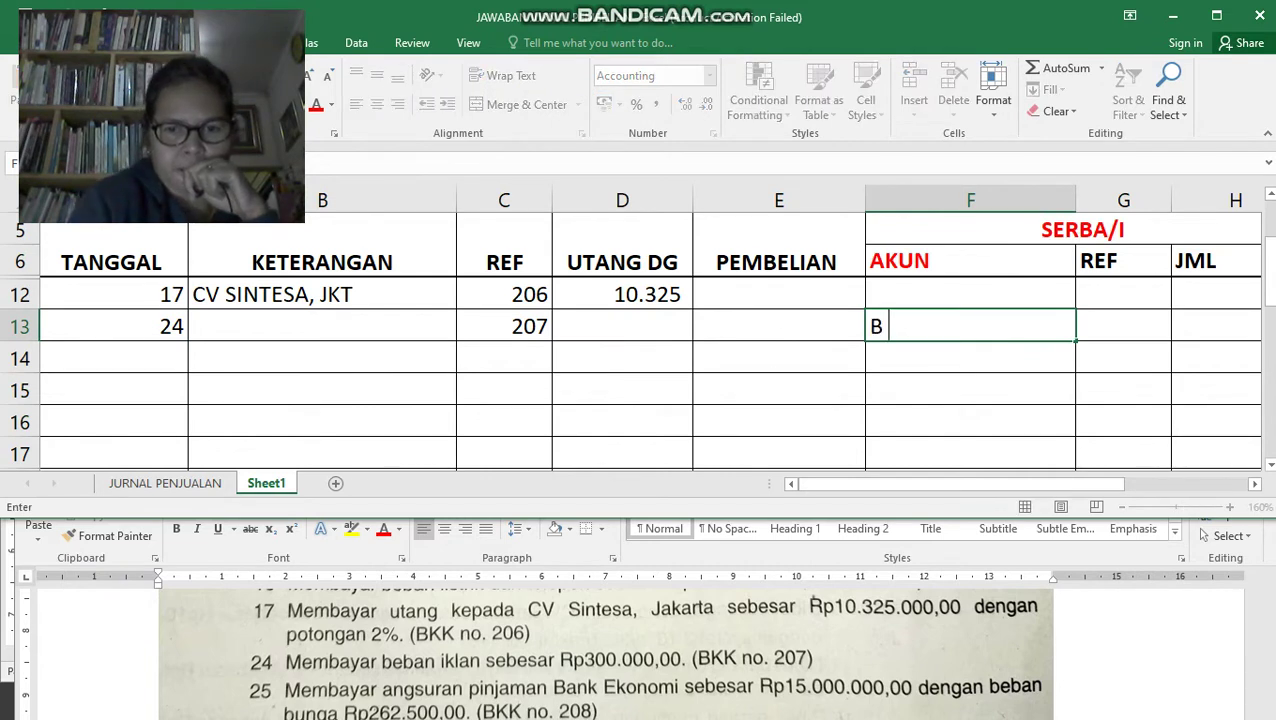
{"action": "type", "text": "IKLAN"}
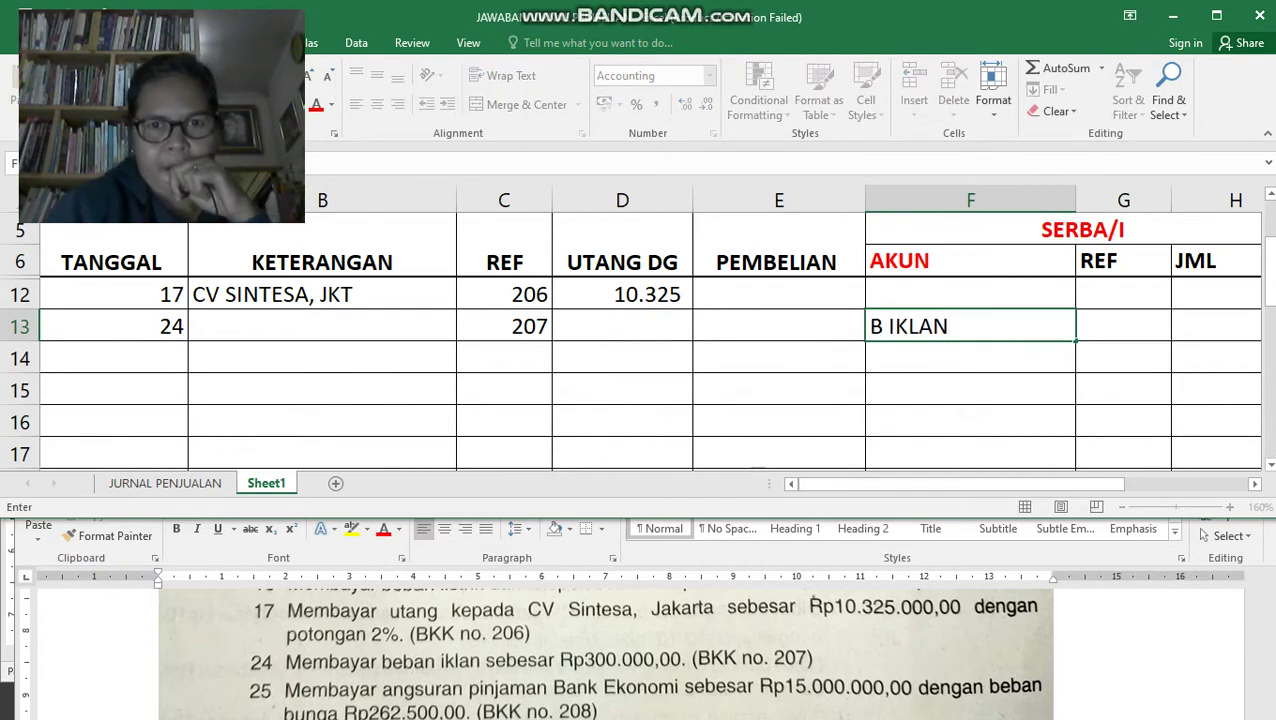
{"action": "key", "text": "Right"}
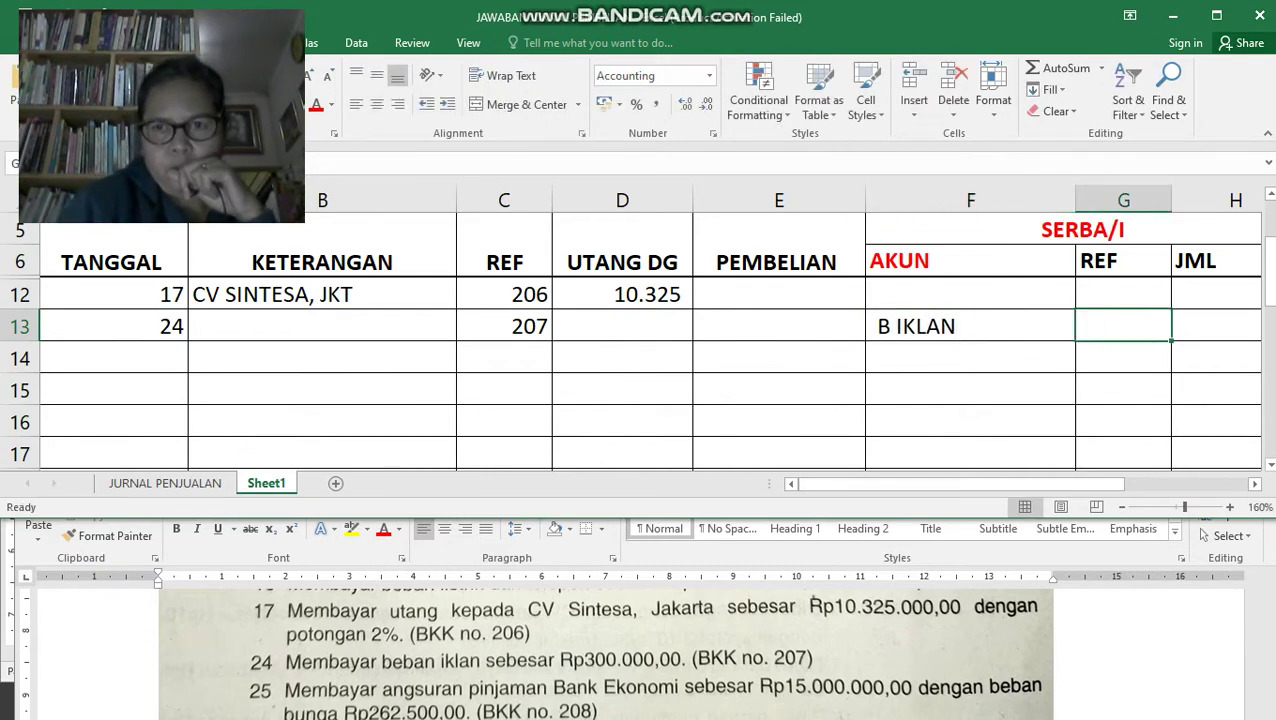
{"action": "key", "text": "Right"}
{"action": "type", "text": "30"}
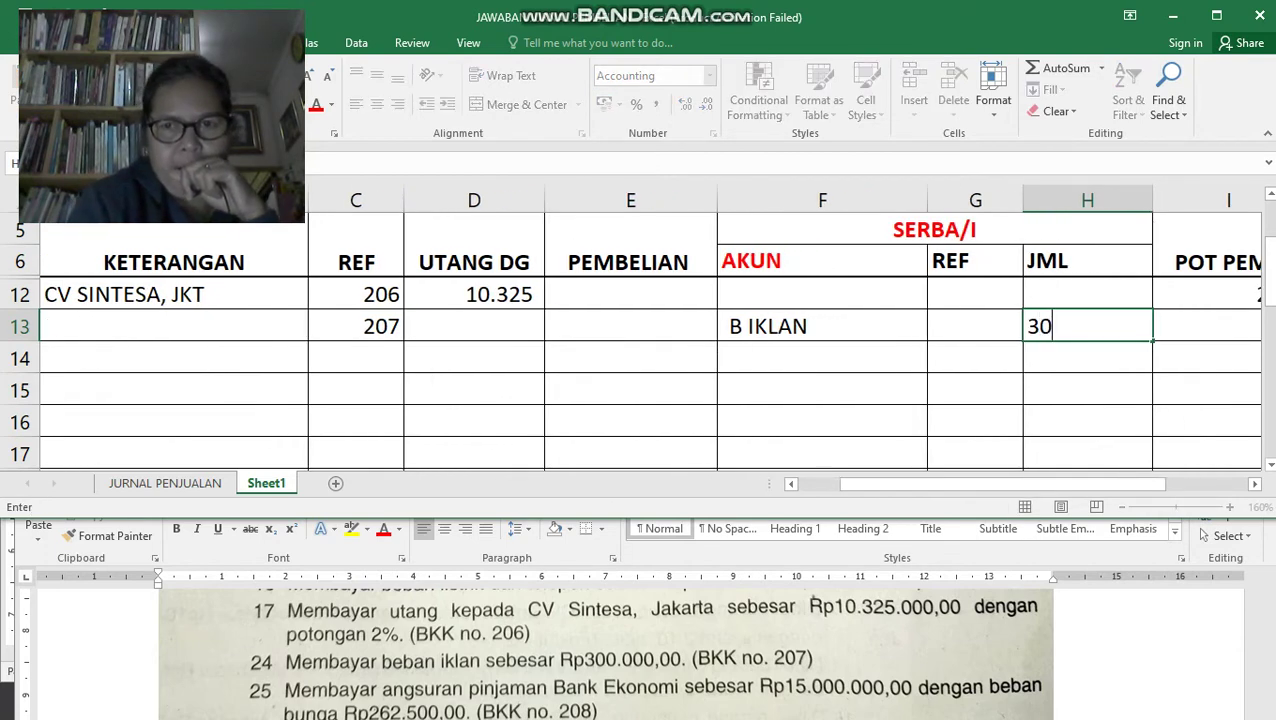
{"action": "type", "text": "0"}
{"action": "key", "text": "Return"}
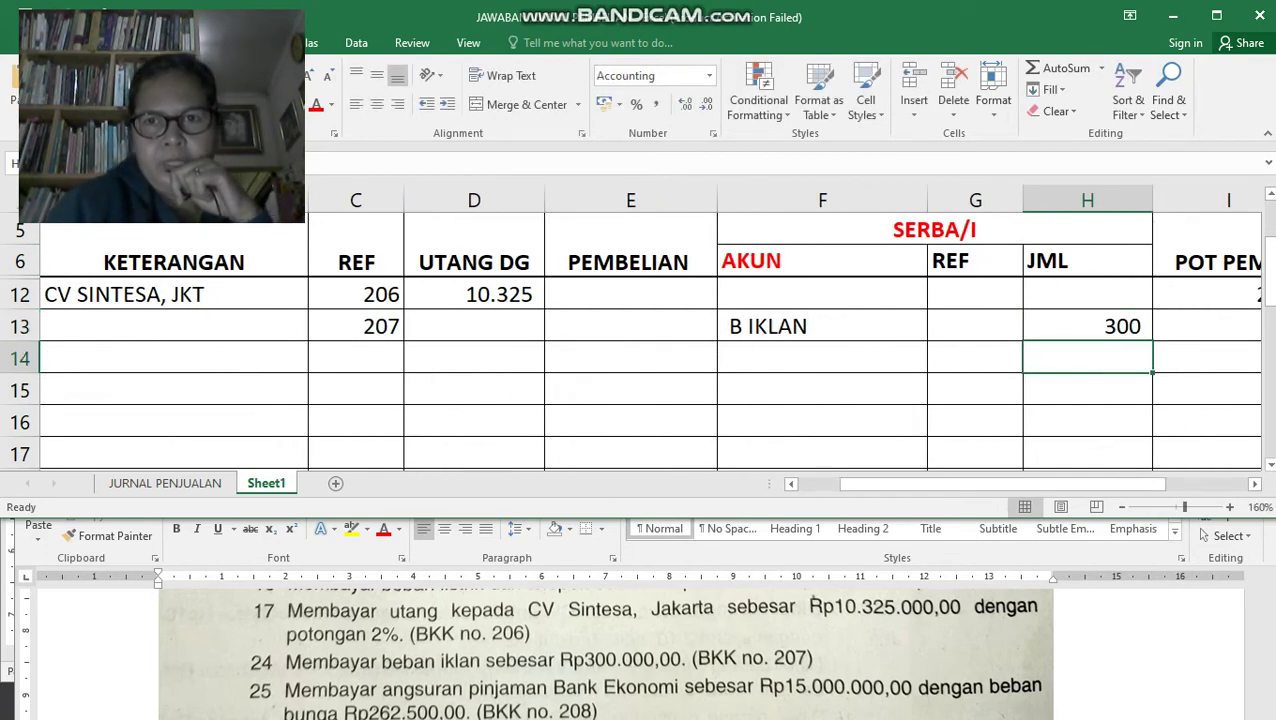
Fill in the KAS credit of the 24 January entry in J13 with the formula =H13.
{"action": "key", "text": "Up"}
{"action": "key", "text": "Right"}
{"action": "key", "text": "Right"}
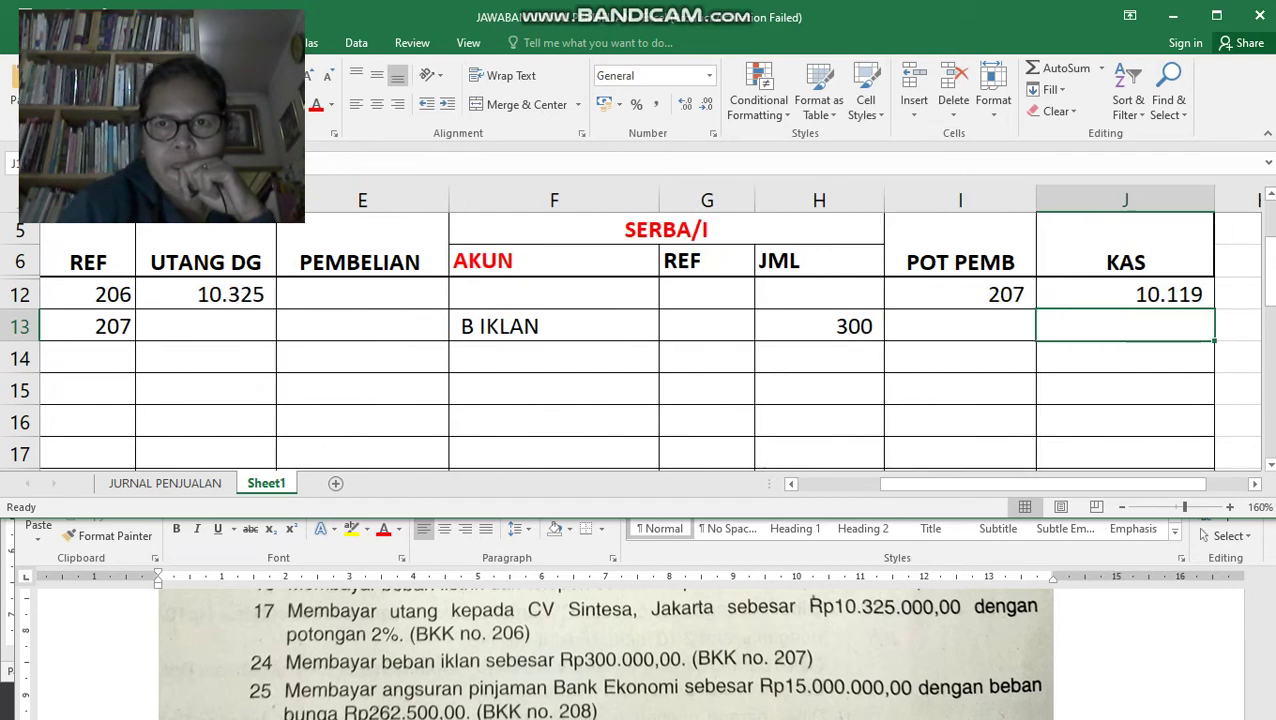
{"action": "type", "text": "="}
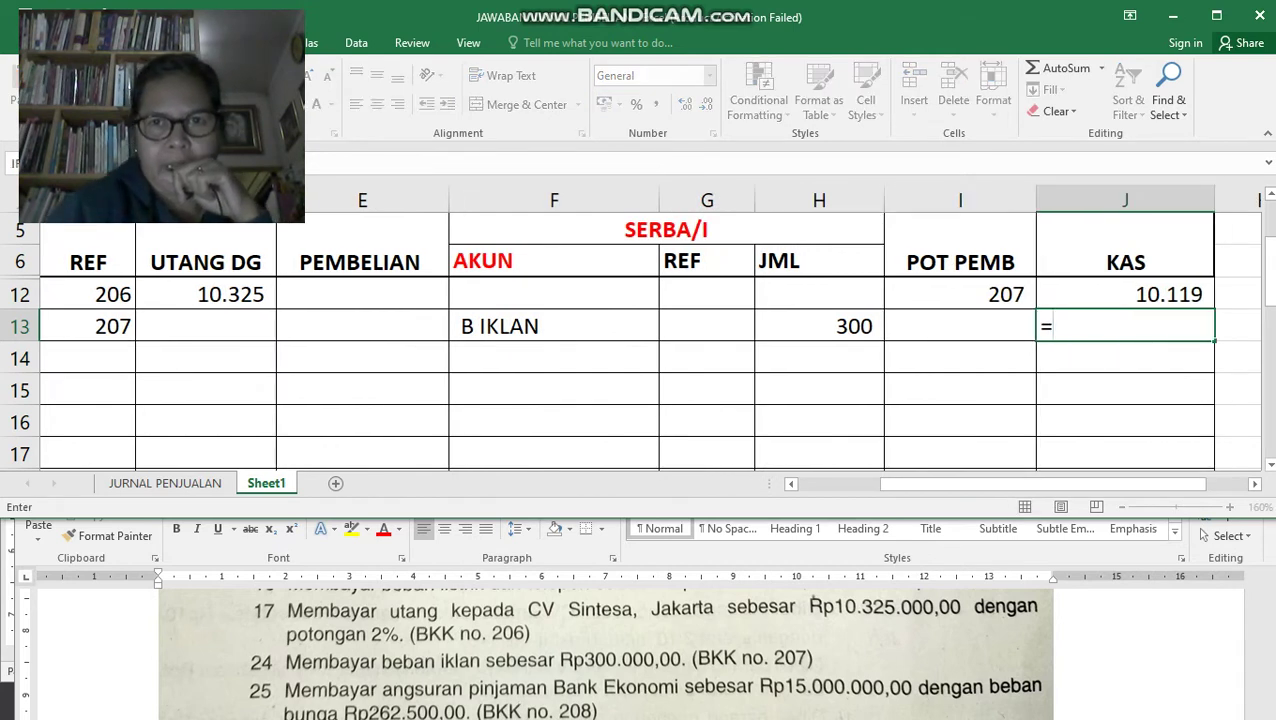
{"action": "key", "text": "Left"}
{"action": "key", "text": "Left"}
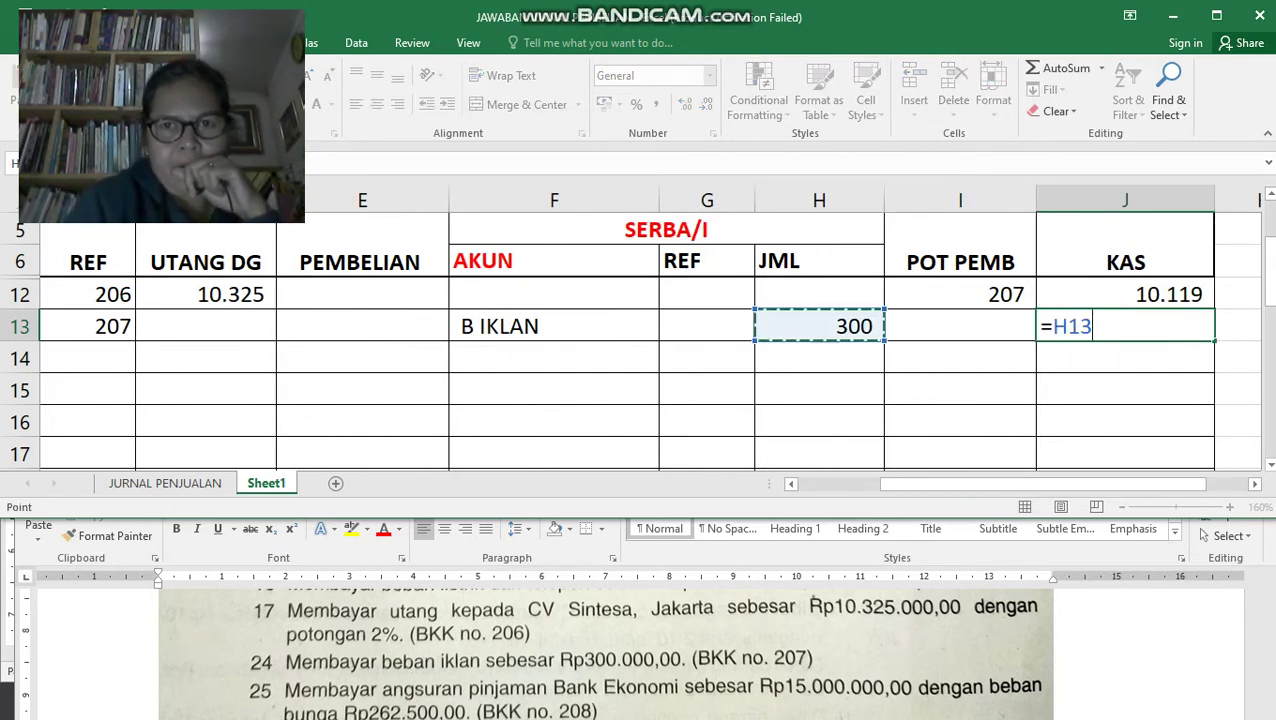
{"action": "key", "text": "Return"}
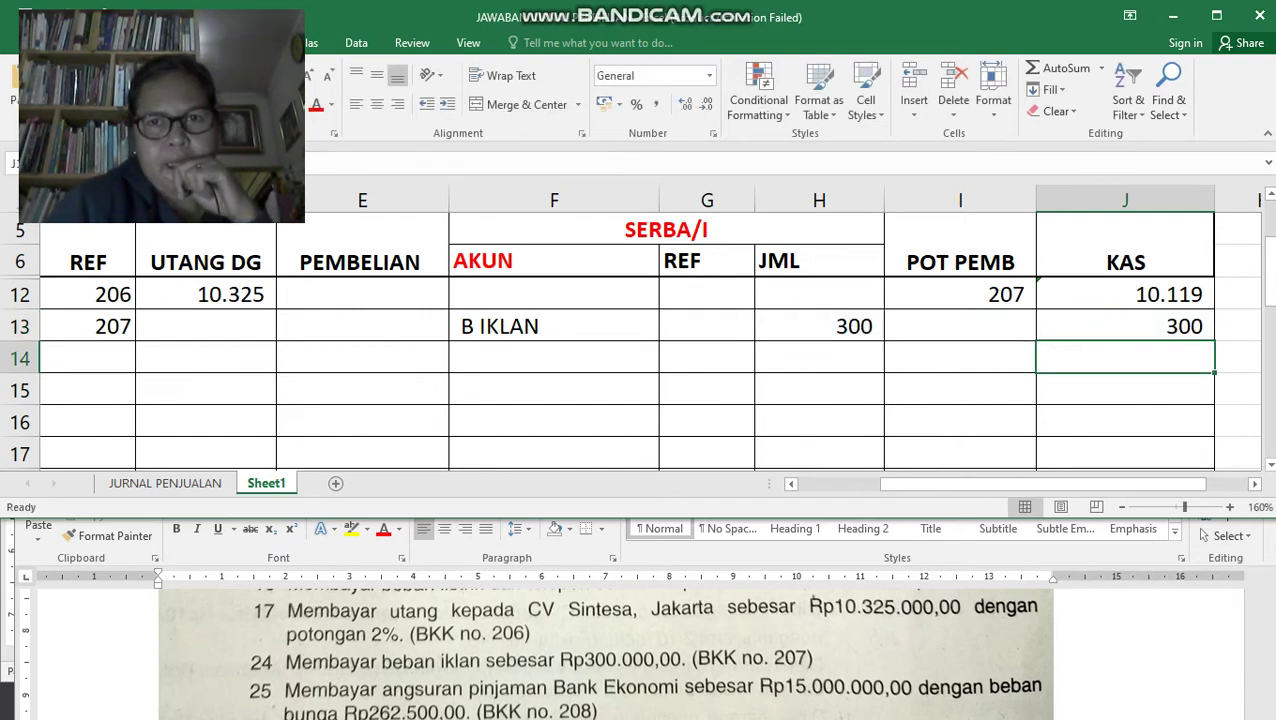
Bring the 25 January transaction into view in the Word document and enter 25 as the TANGGAL in A14 of the Excel journal.
{"action": "key", "text": "Left"}
{"action": "key", "text": "Left"}
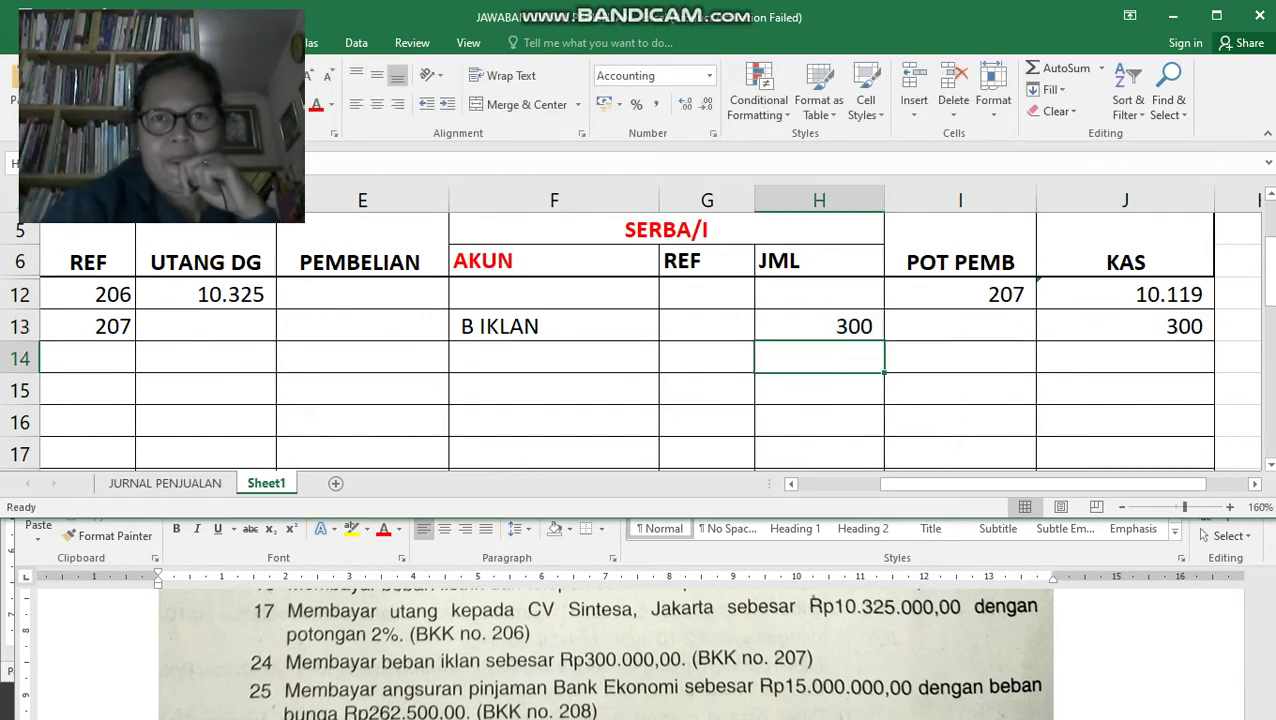
{"action": "key", "text": "alt+Tab"}
{"action": "scroll", "coordinate": [605, 655], "scroll_direction": "down", "scroll_amount": 1}
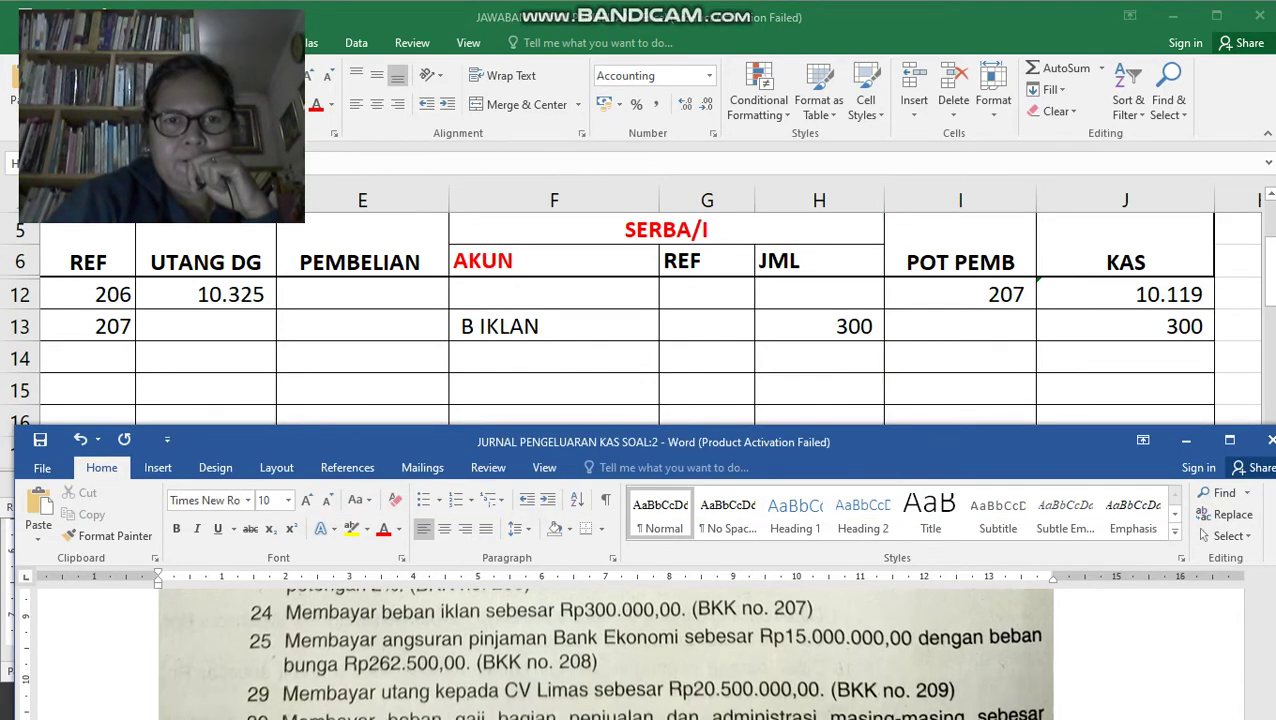
{"action": "key", "text": "alt+Tab"}
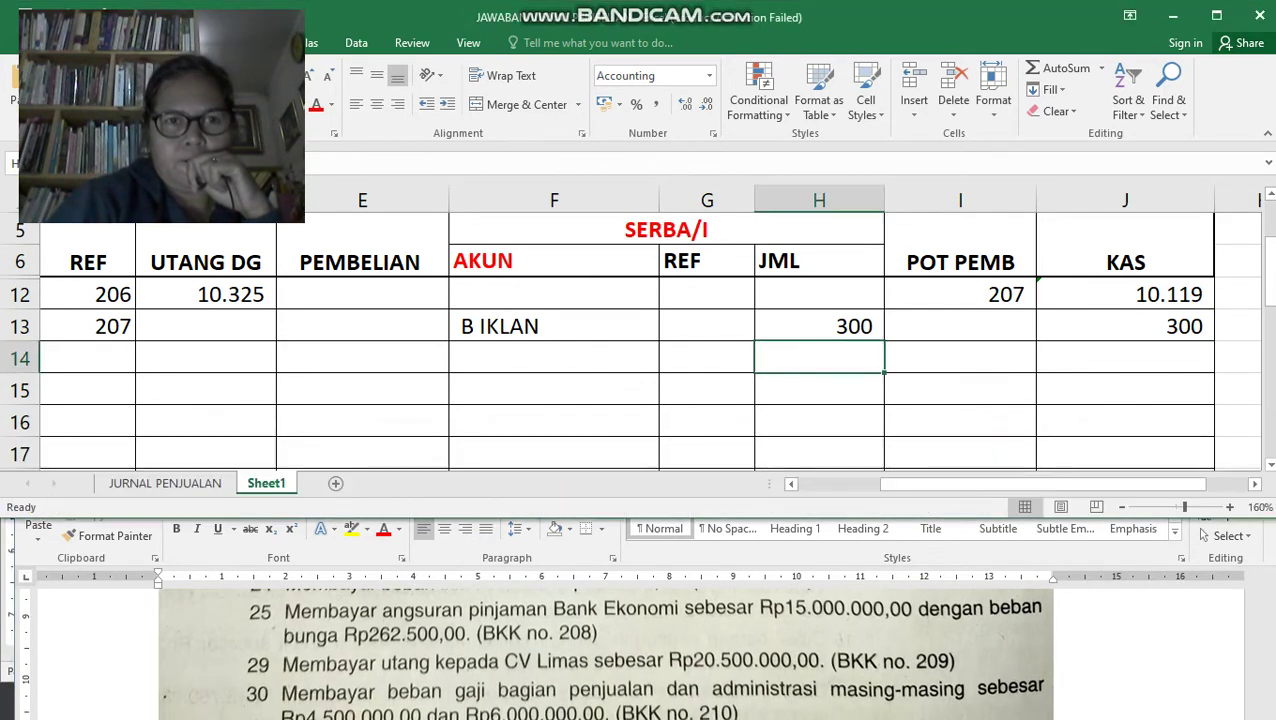
{"action": "key", "text": "Left"}
{"action": "key", "text": "Left"}
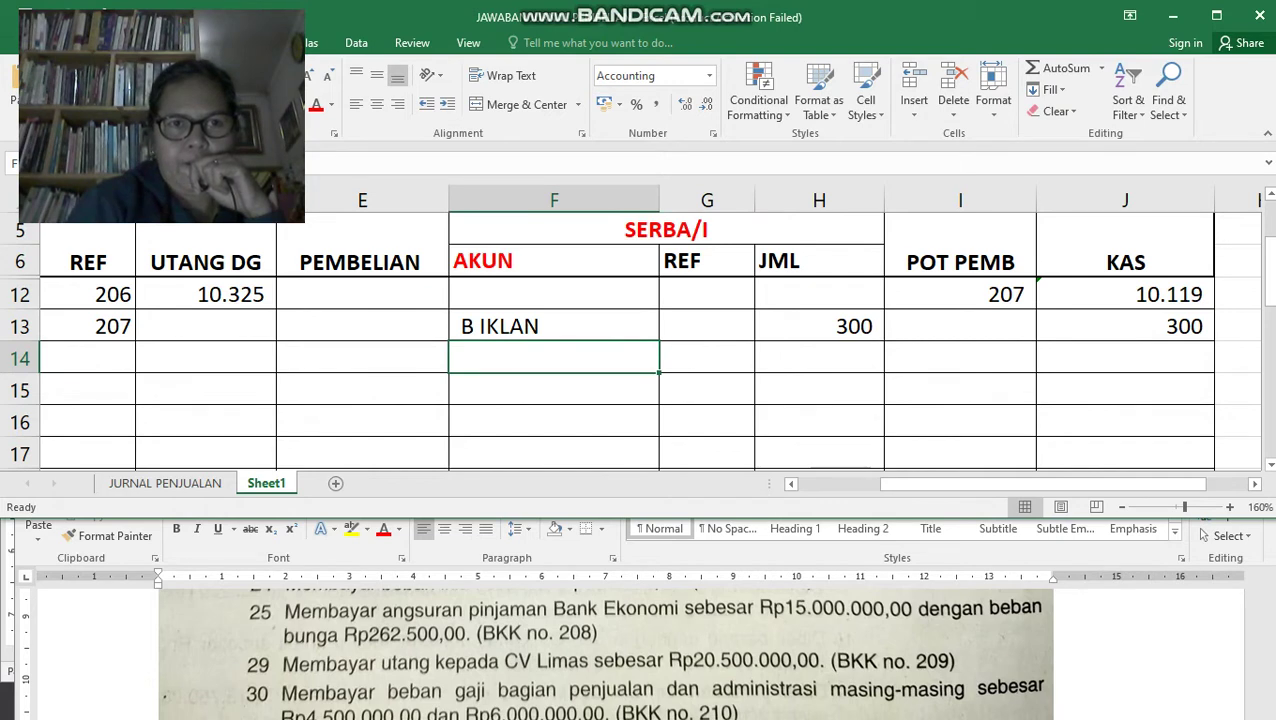
{"action": "key", "text": "Left"}
{"action": "key", "text": "Left"}
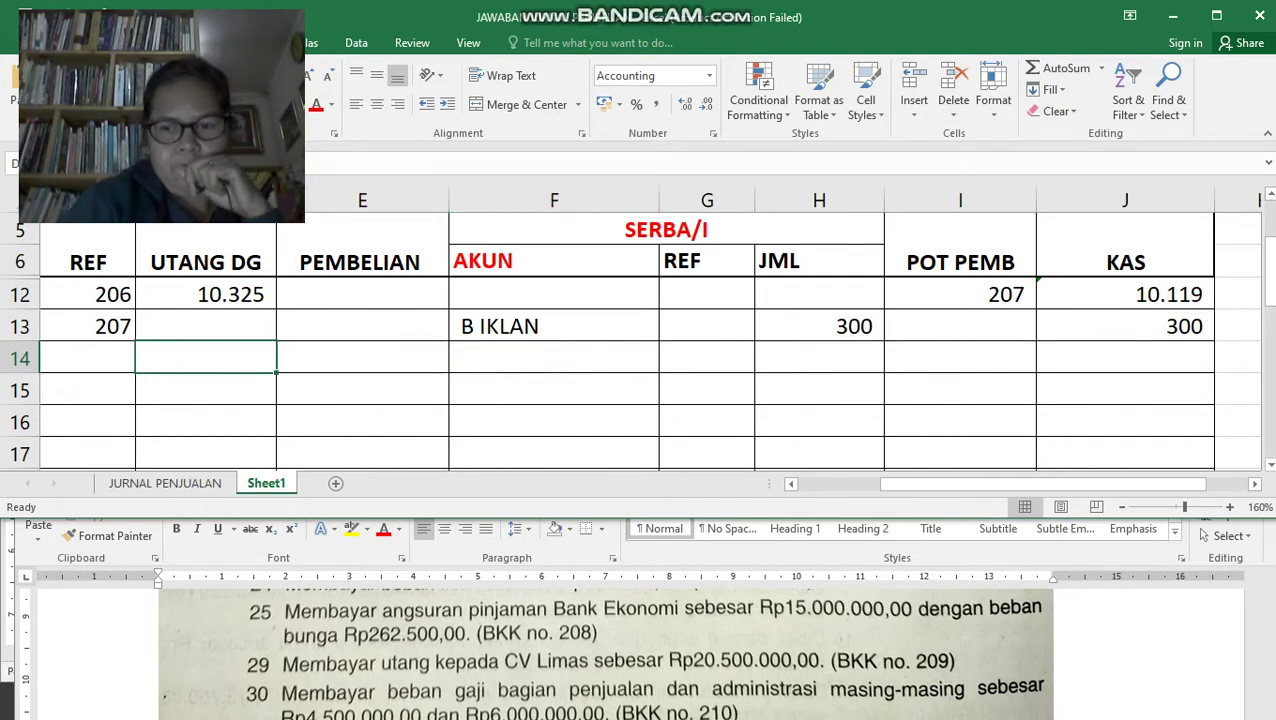
{"action": "key", "text": "Left"}
{"action": "key", "text": "Left"}
{"action": "key", "text": "Left"}
{"action": "type", "text": "2"}
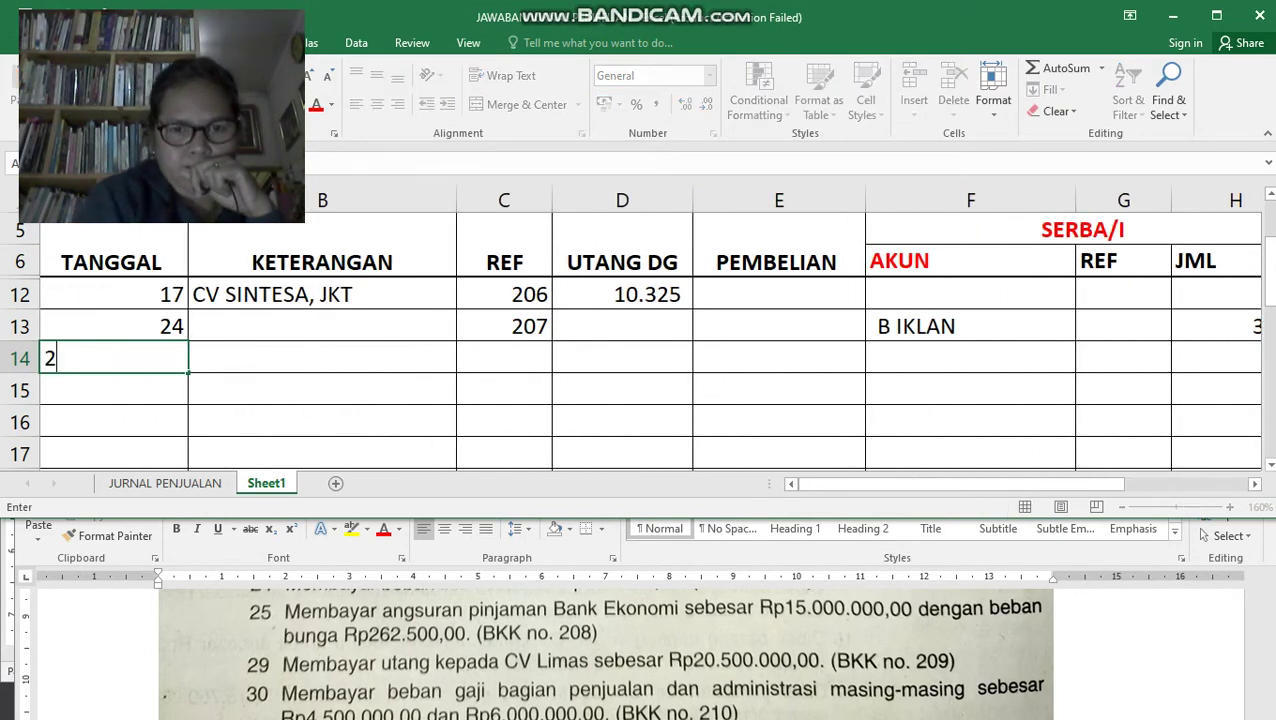
{"action": "type", "text": "5"}
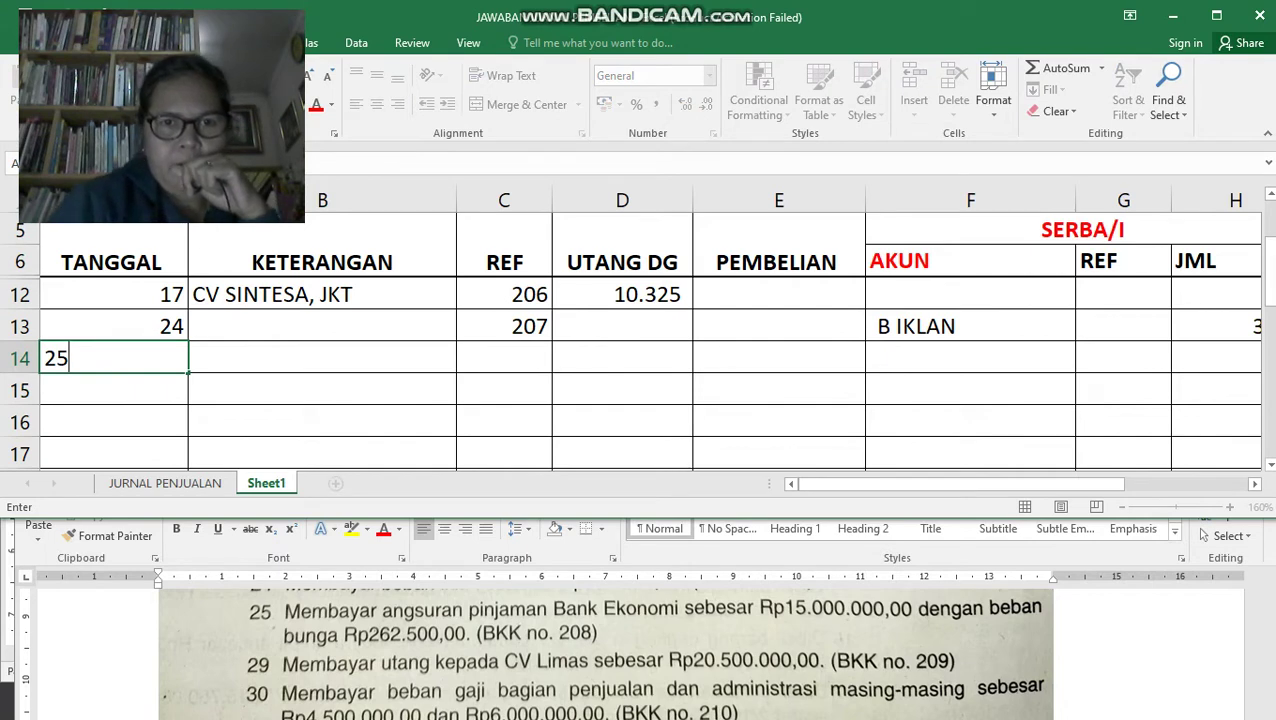
Confirm the date 25 in row 14 and enter BANK EKONOMI as its KETERANGAN, consulting the transaction list in the Word document.
{"action": "key", "text": "alt+Tab"}
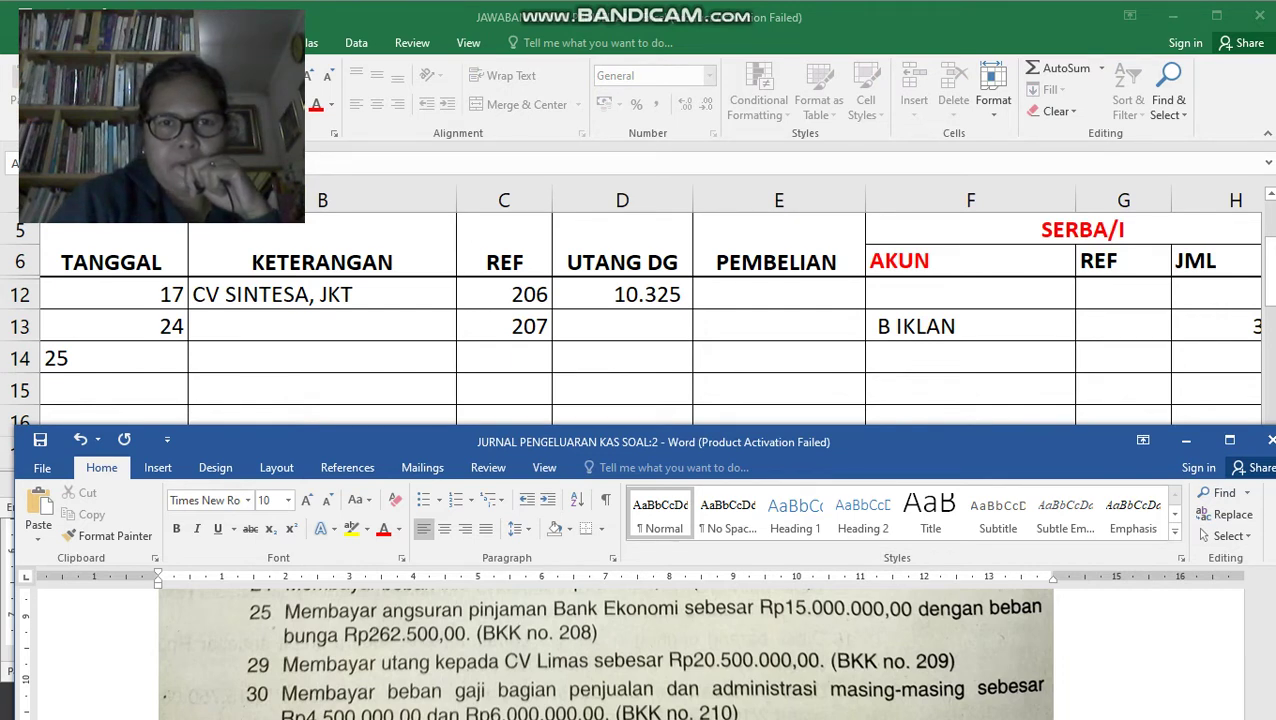
{"action": "key", "text": "alt+Tab"}
{"action": "key", "text": "Tab"}
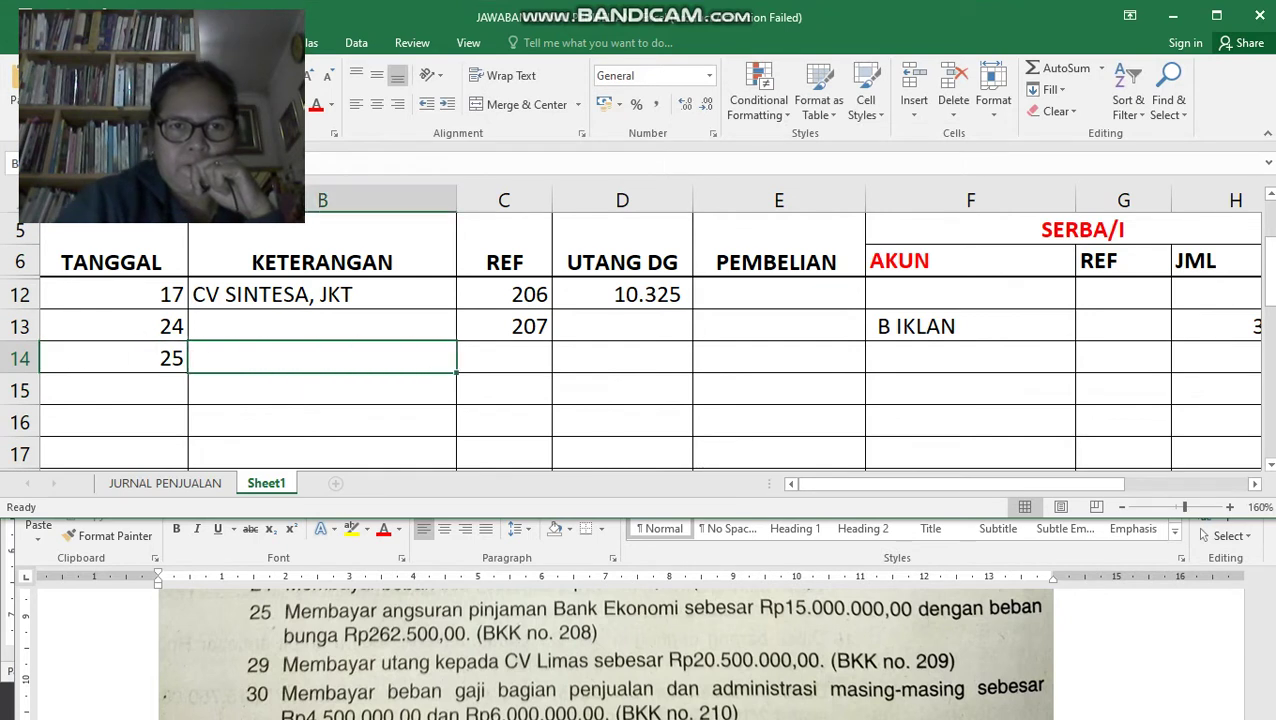
{"action": "type", "text": "BANK E"}
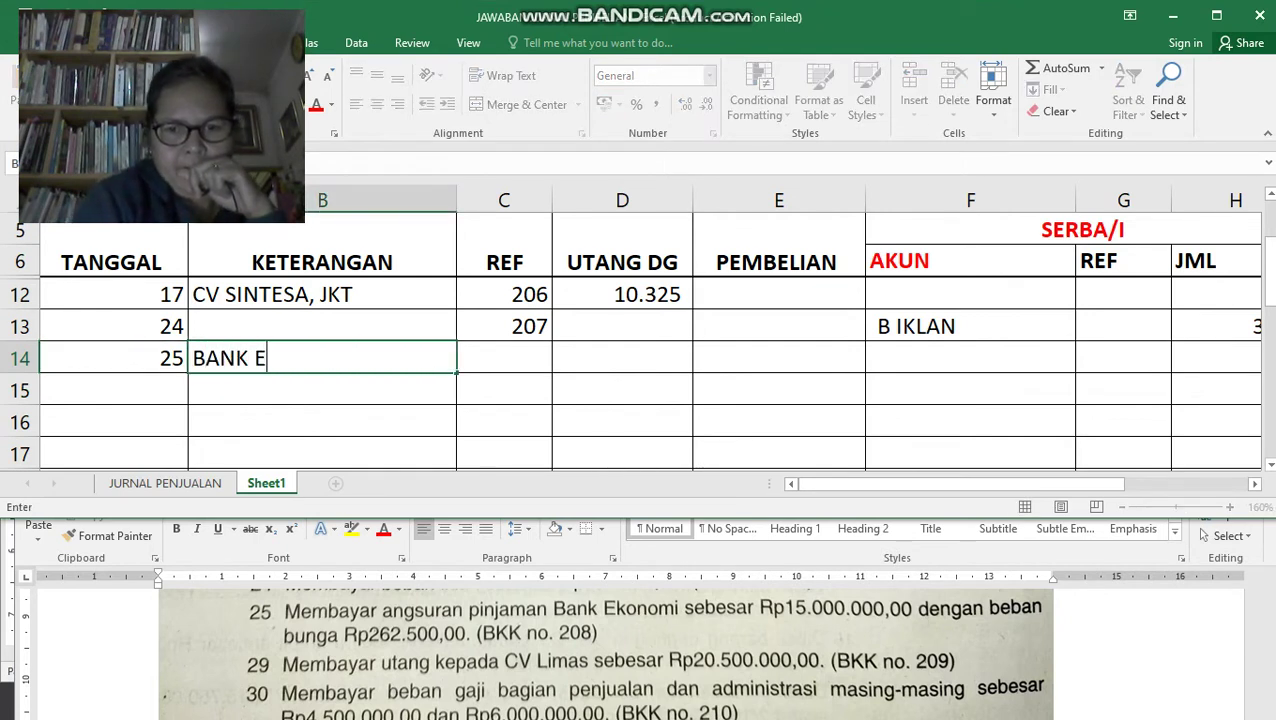
{"action": "type", "text": "KONOMI"}
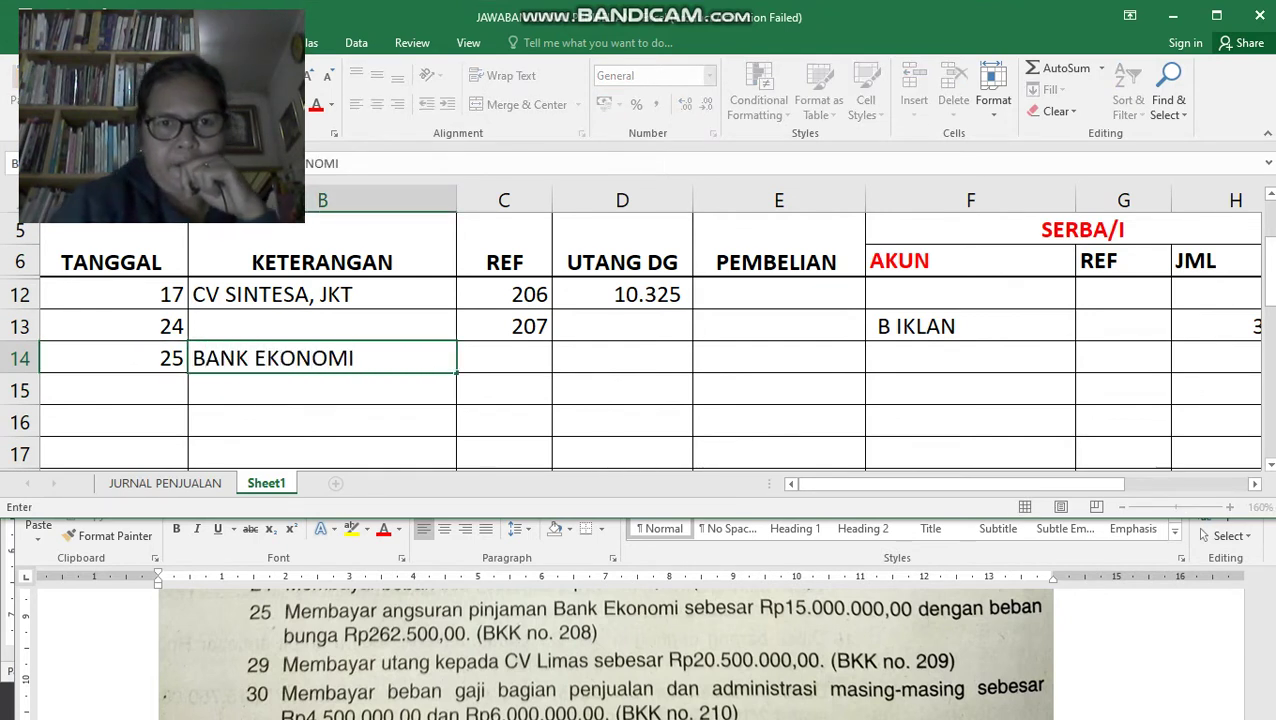
{"action": "key", "text": "alt+Tab"}
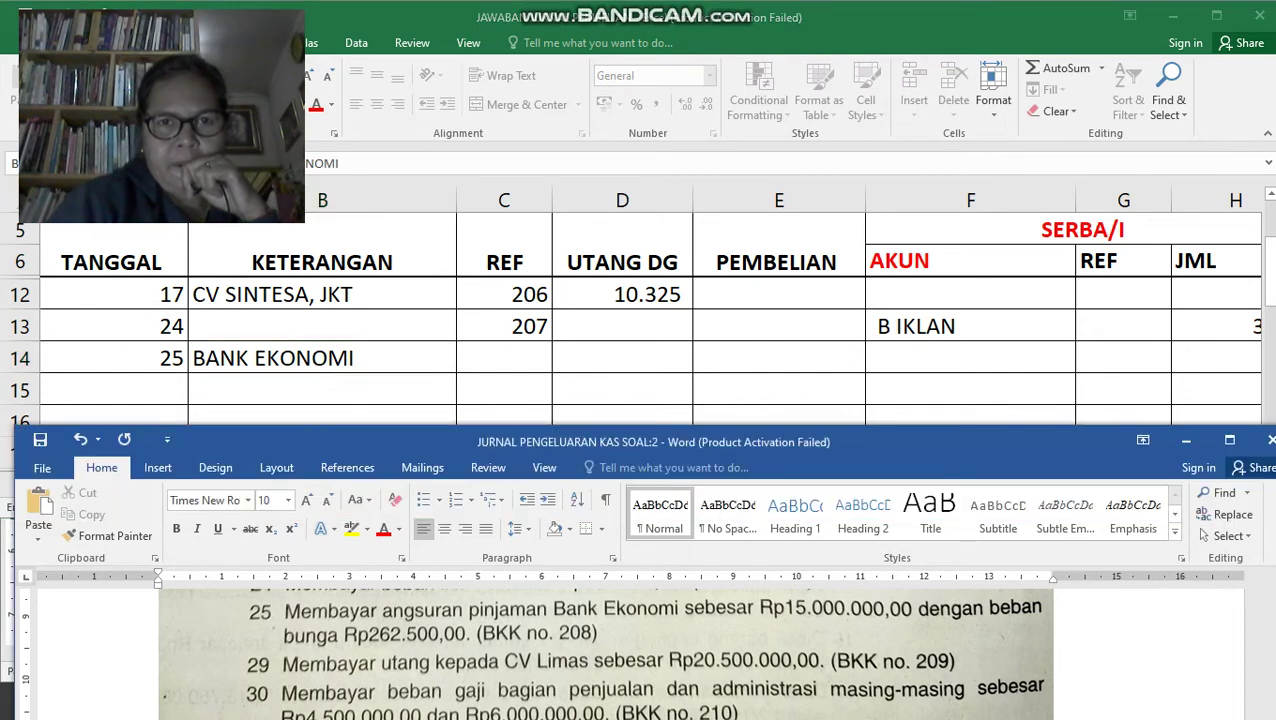
{"action": "key", "text": "alt+Tab"}
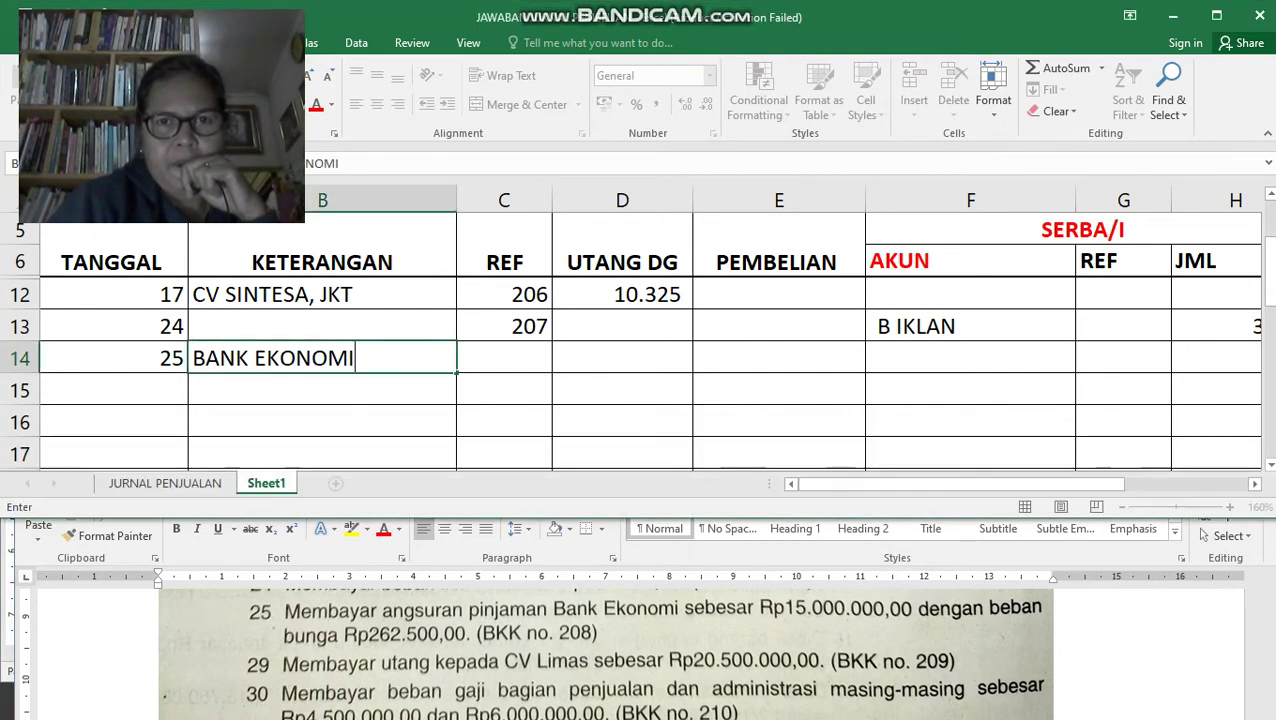
Enter 15000 in the UTANG DG column of the BANK EKONOMI row.
{"action": "key", "text": "Tab"}
{"action": "key", "text": "Tab"}
{"action": "type", "text": "1"}
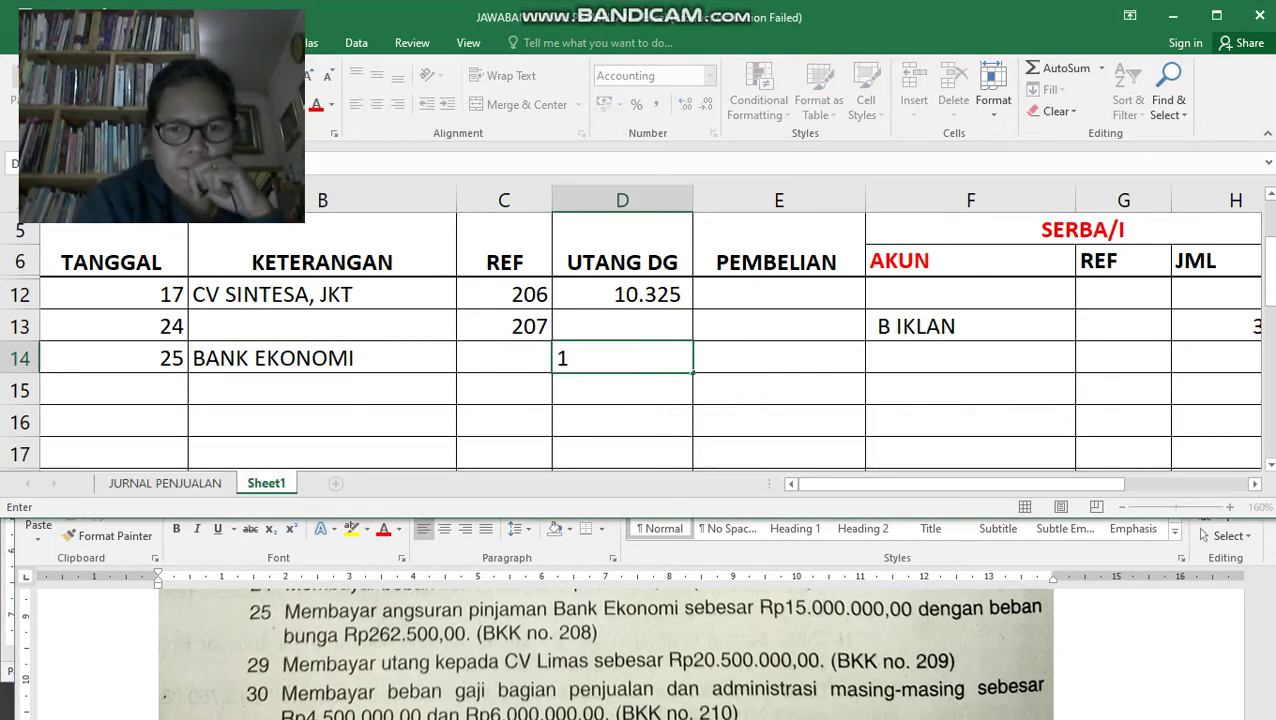
{"action": "type", "text": "5000"}
{"action": "key", "text": "Return"}
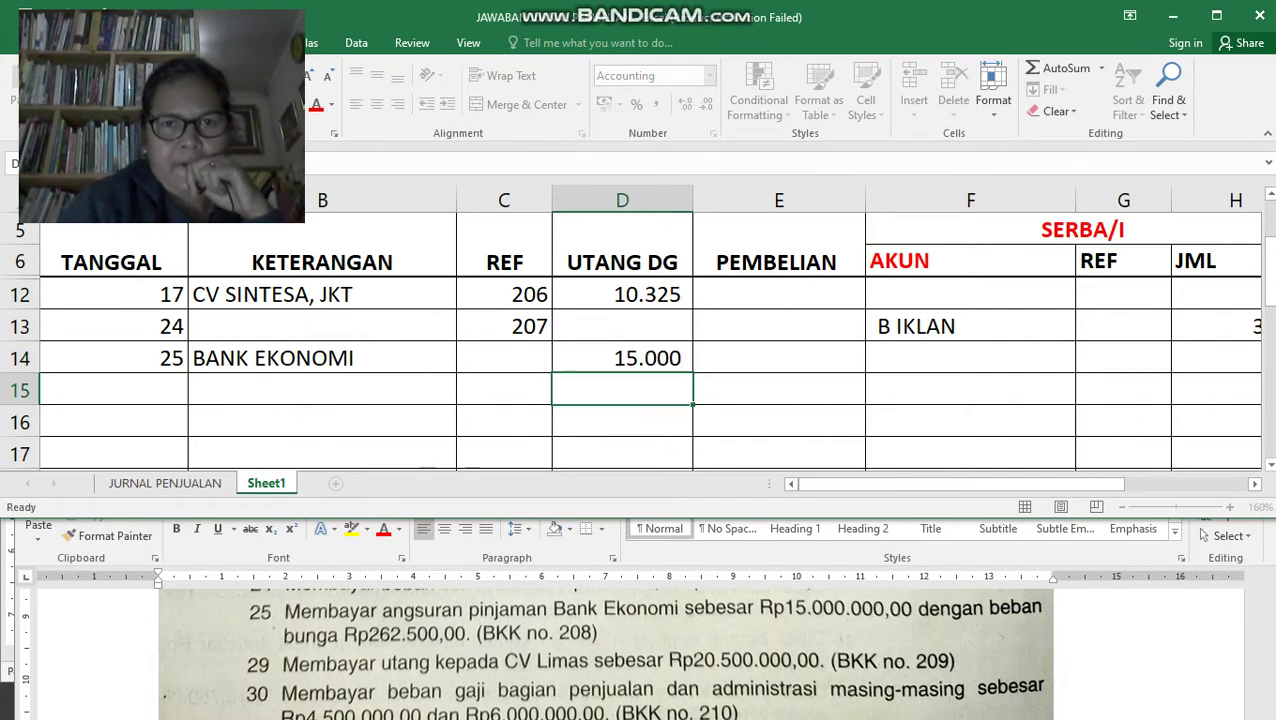
Enter B BUNGA as the SERBA/I account in cell F14.
{"action": "left_click", "coordinate": [779, 358]}
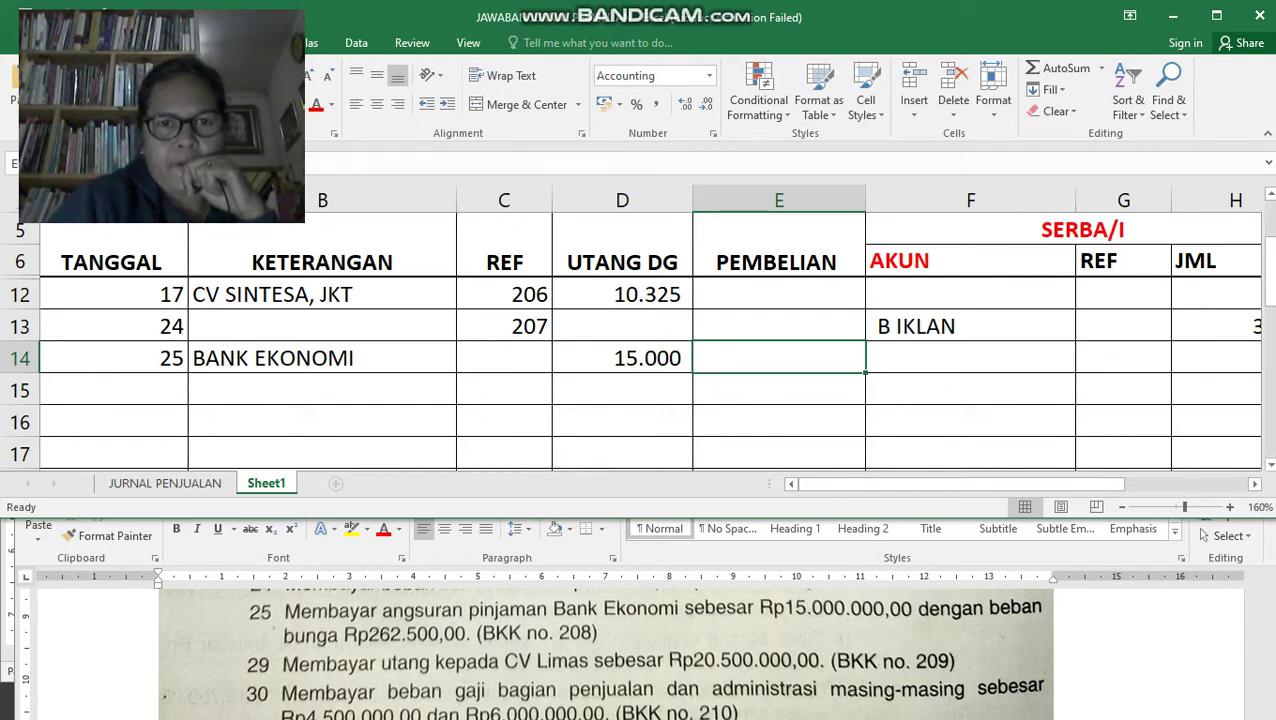
{"action": "left_click", "coordinate": [970, 358]}
{"action": "type", "text": "B B"}
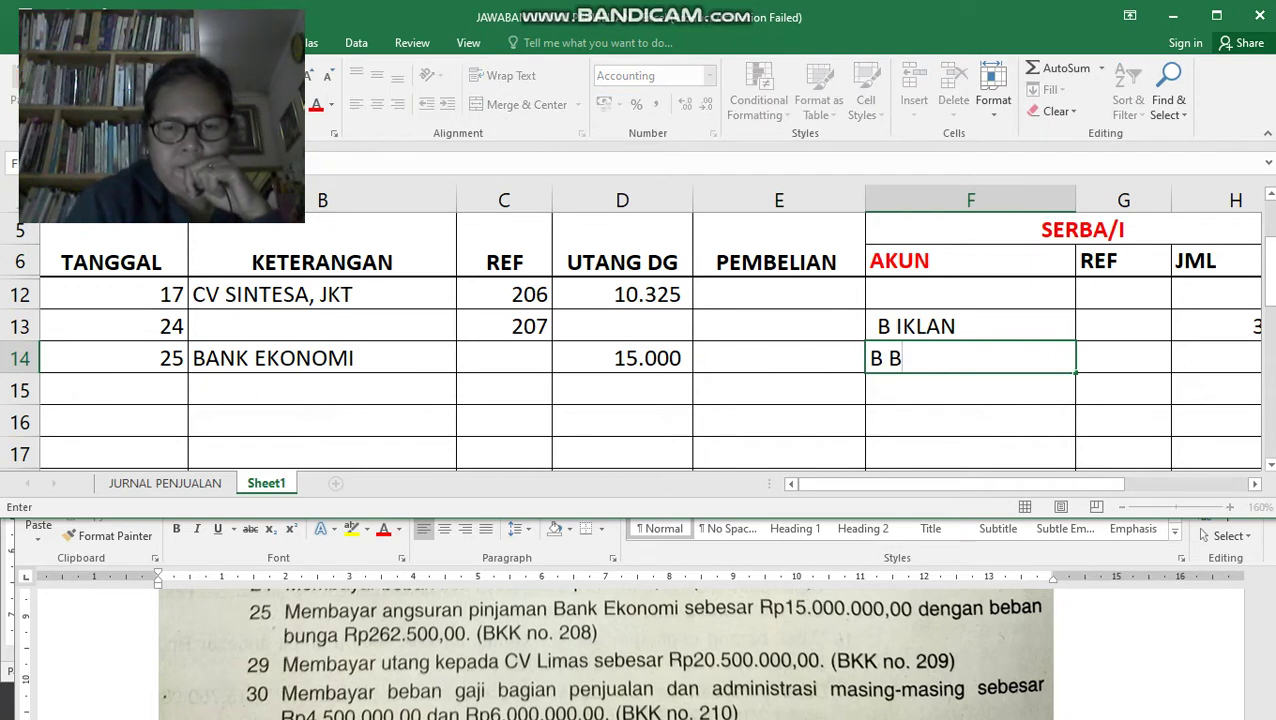
{"action": "type", "text": "UNGA"}
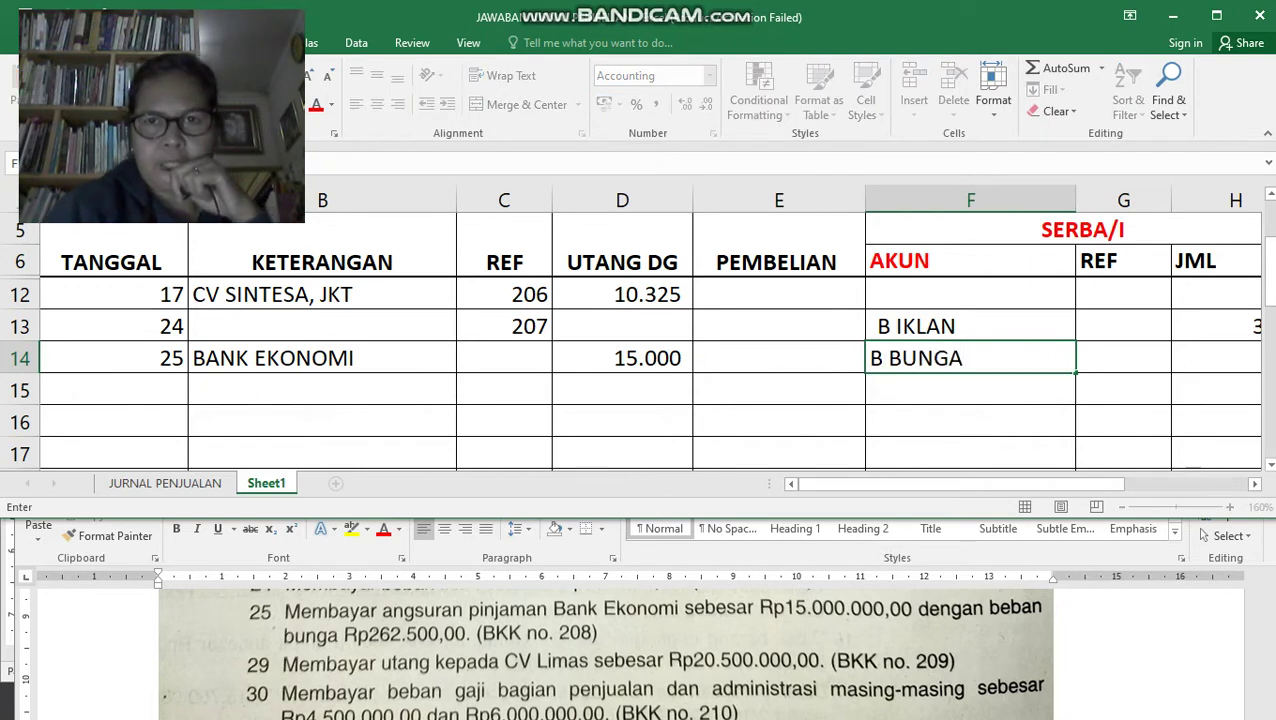
{"action": "key", "text": "Return"}
{"action": "key", "text": "Right"}
{"action": "key", "text": "Right"}
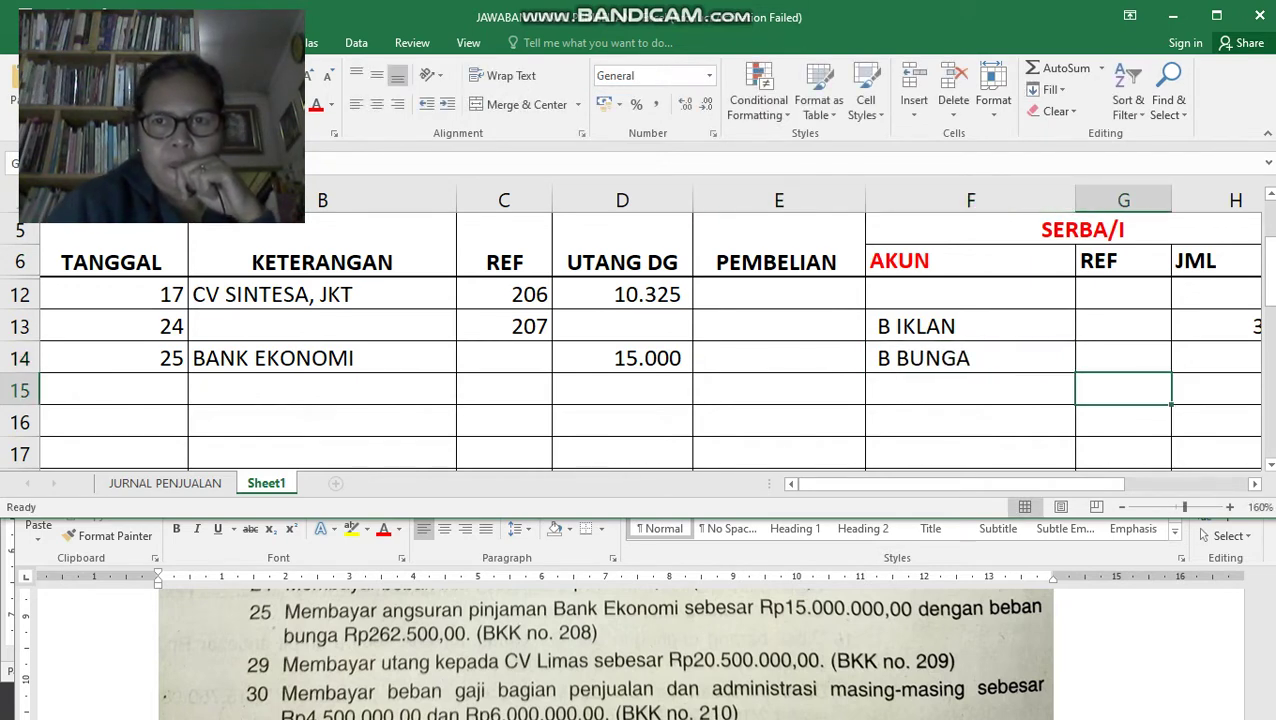
{"action": "key", "text": "Up"}
{"action": "type", "text": "2"}
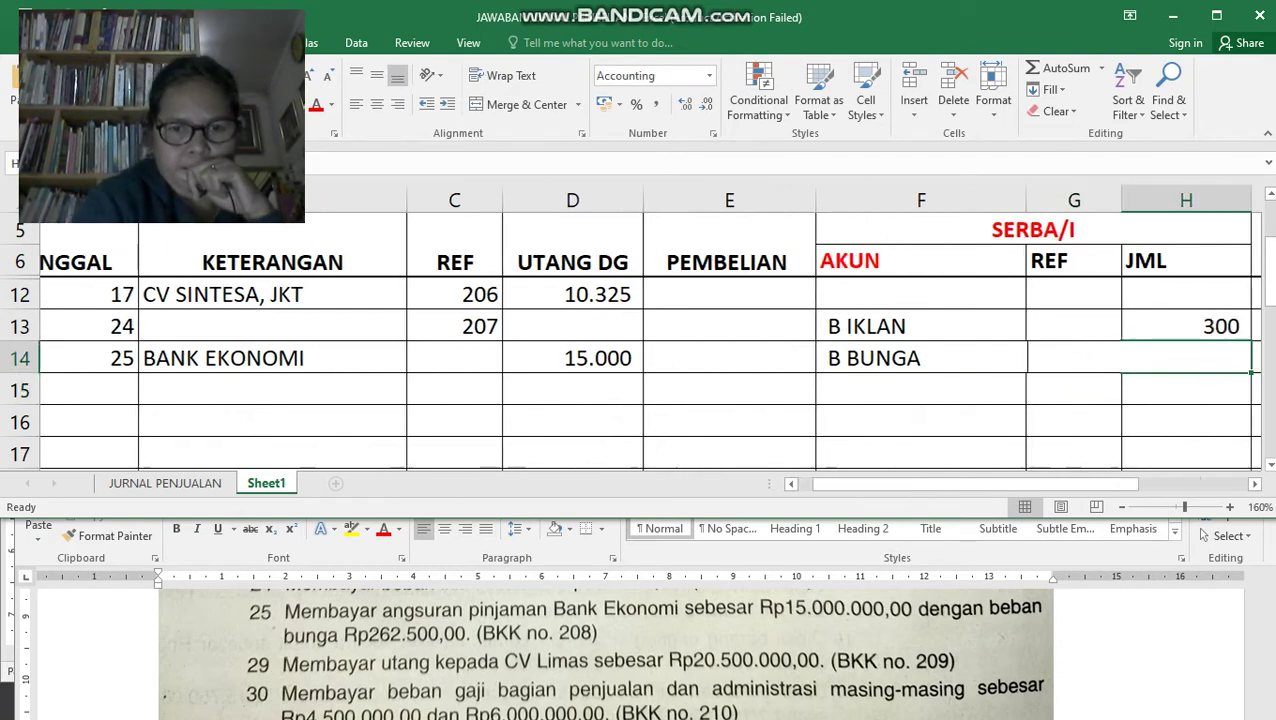
{"action": "type", "text": "62"}
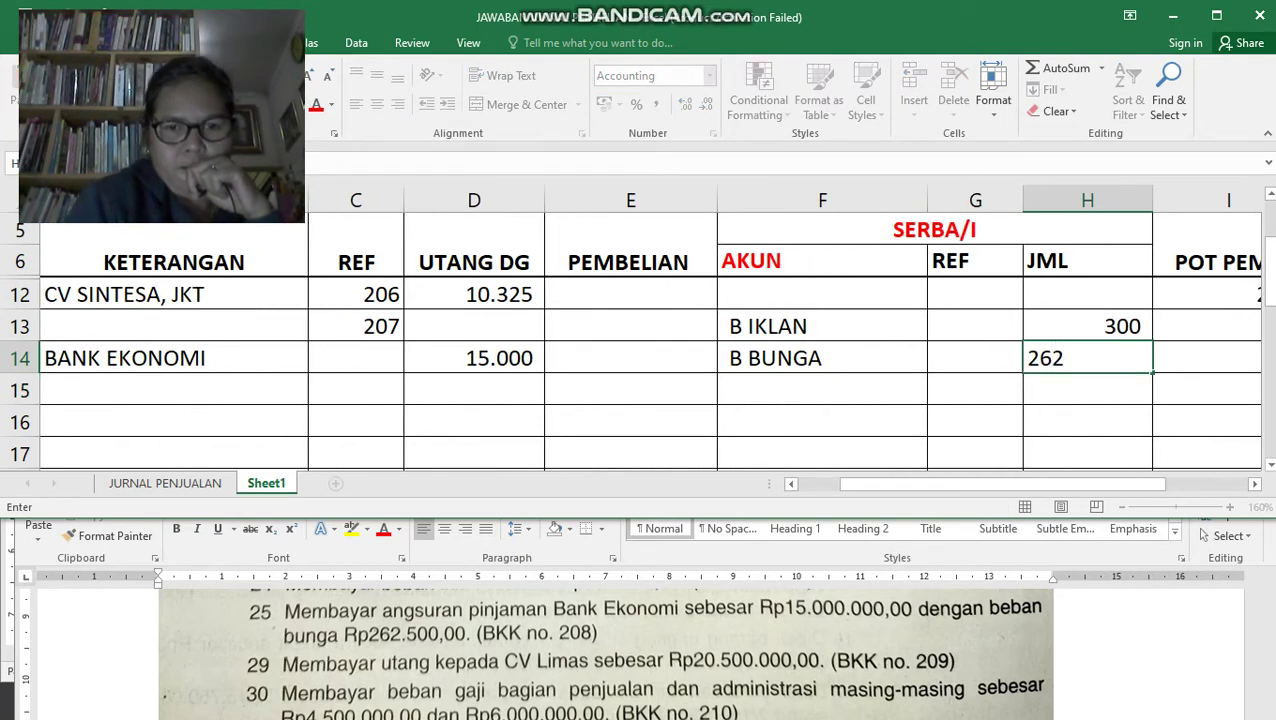
{"action": "type", "text": ",500"}
{"action": "key", "text": "Return"}
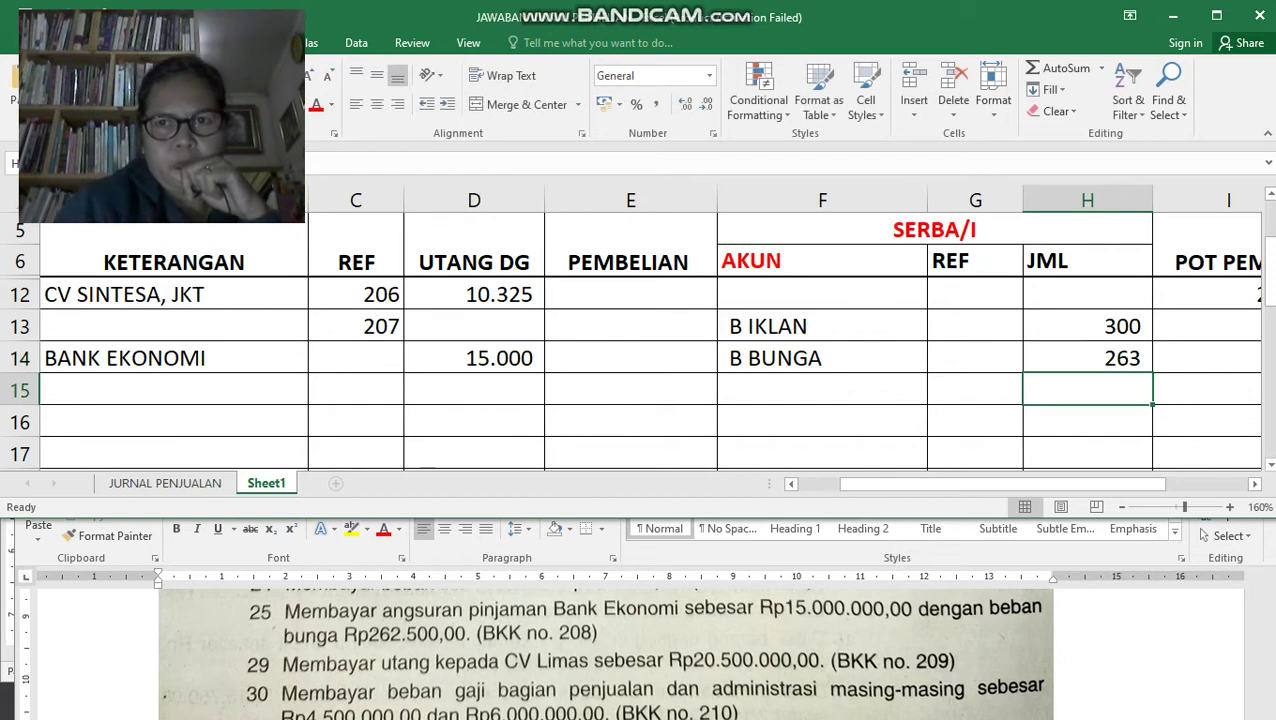
{"action": "left_click", "coordinate": [1088, 358]}
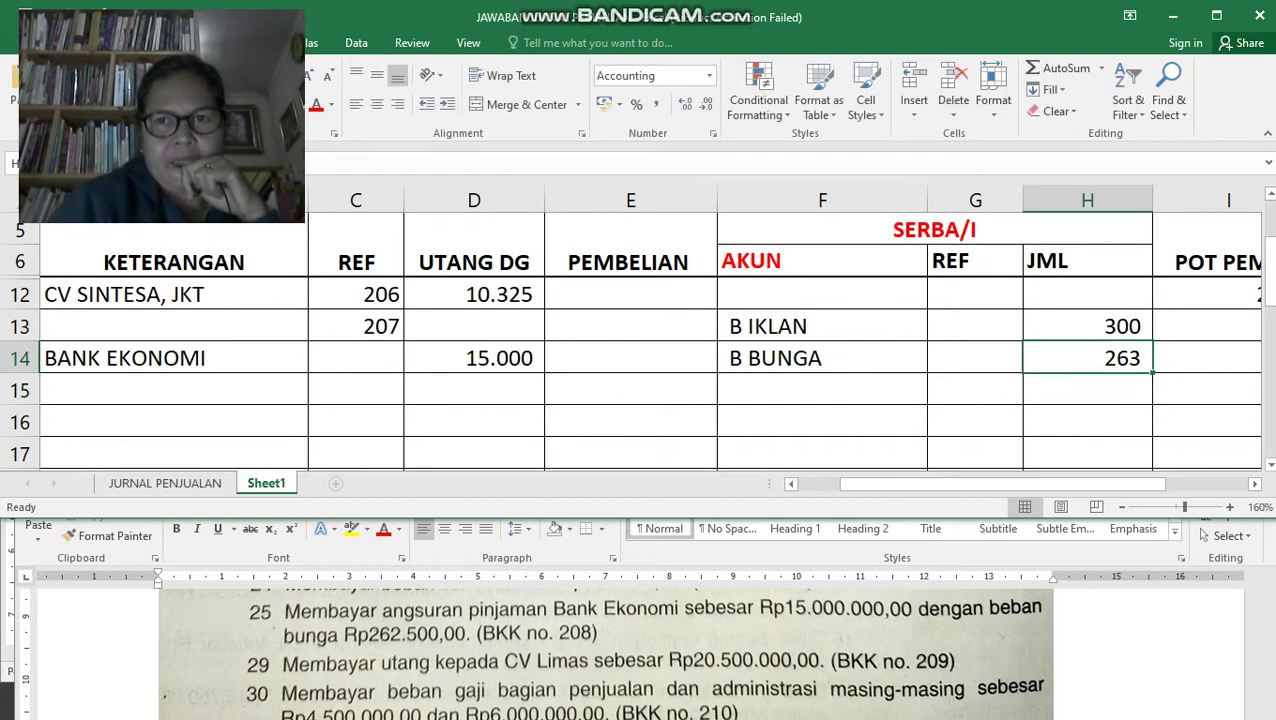
{"action": "left_click_drag", "start_coordinate": [1152, 200], "coordinate": [1168, 200]}
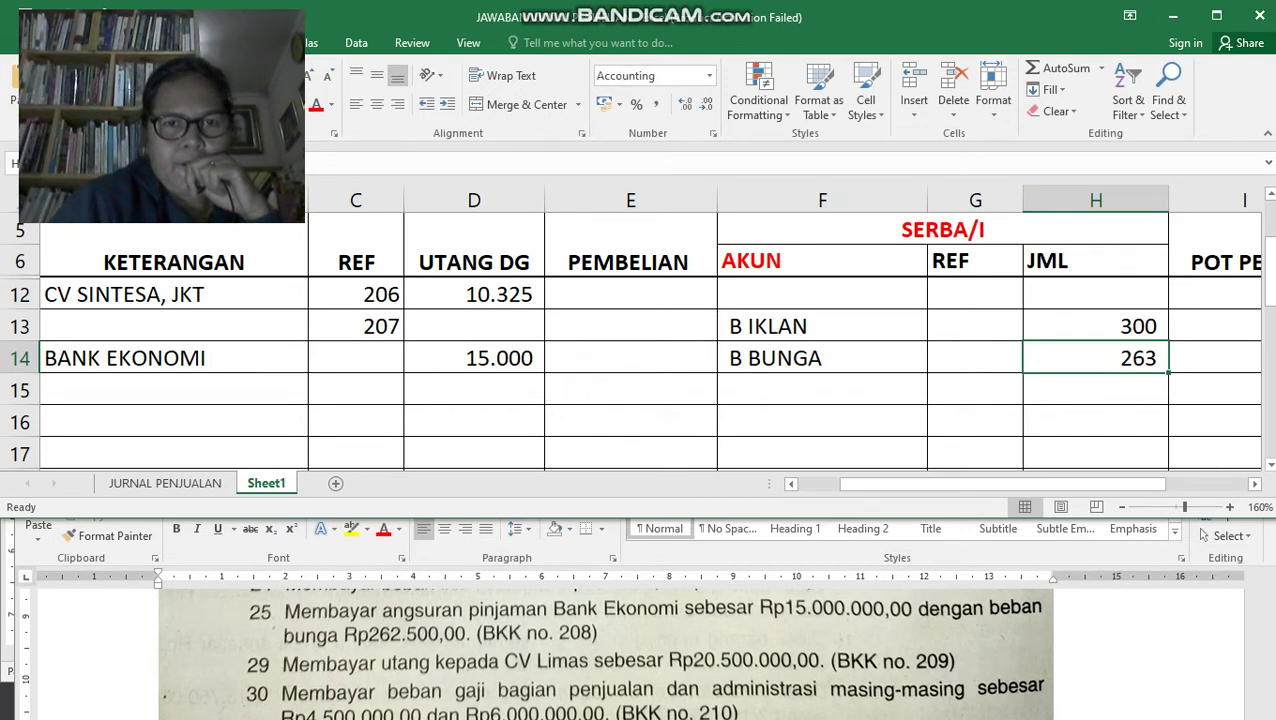
Enter 209 as the REF number of the BANK EKONOMI row in C14.
{"action": "left_click", "coordinate": [356, 358]}
{"action": "type", "text": "209"}
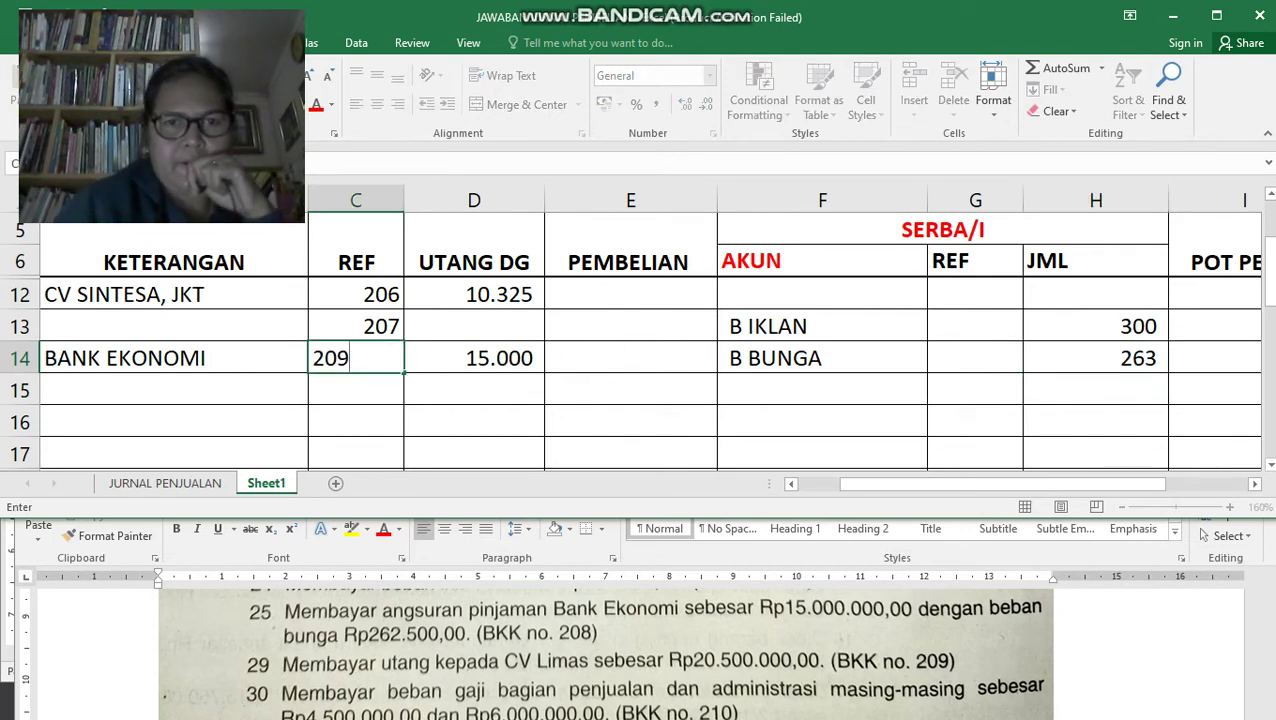
{"action": "key", "text": "Right"}
{"action": "key", "text": "Right"}
{"action": "key", "text": "Right"}
{"action": "key", "text": "Right"}
{"action": "key", "text": "Right"}
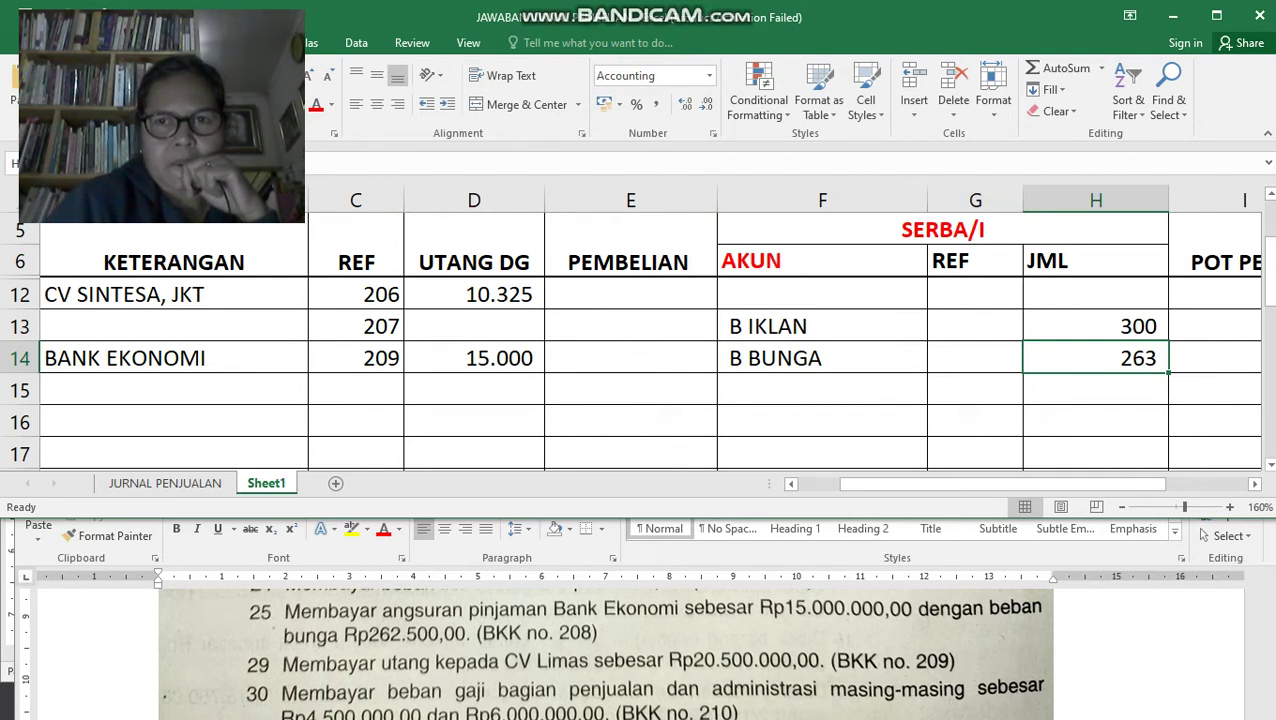
Show three decimal places for the JML amounts in H12:H16.
{"action": "left_click_drag", "start_coordinate": [1096, 293], "coordinate": [1096, 421]}
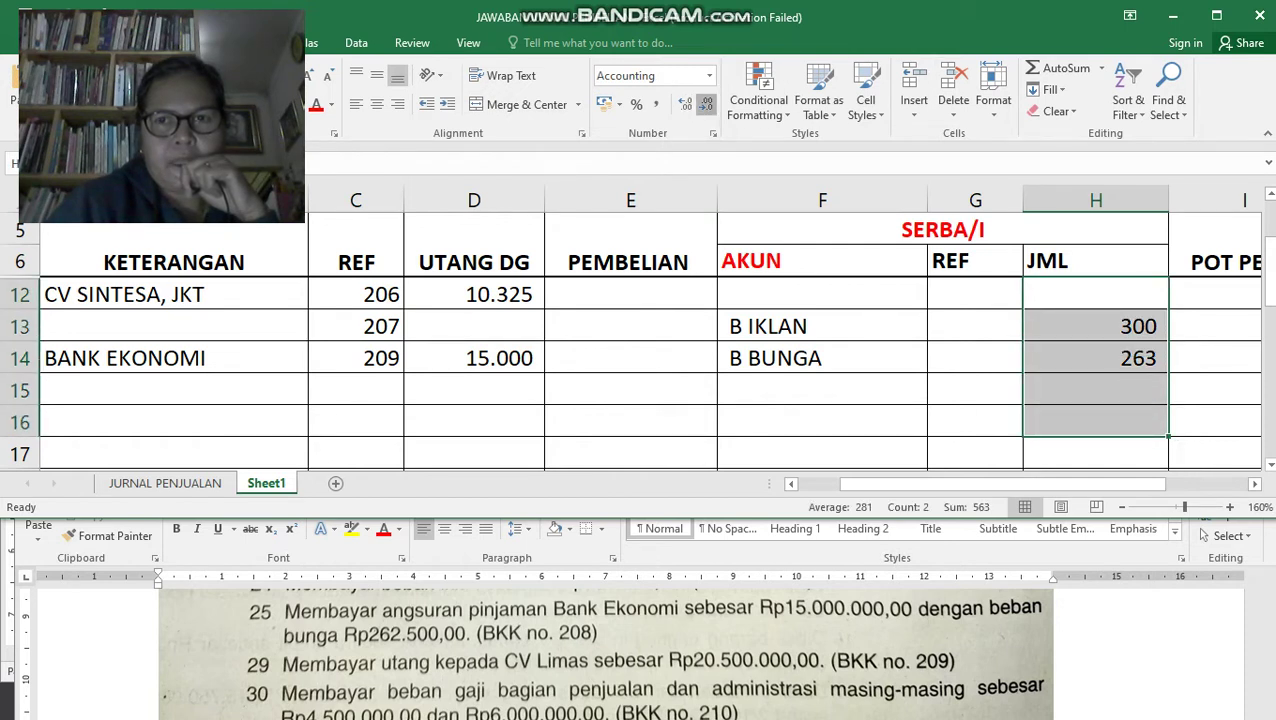
{"action": "left_click", "coordinate": [684, 104]}
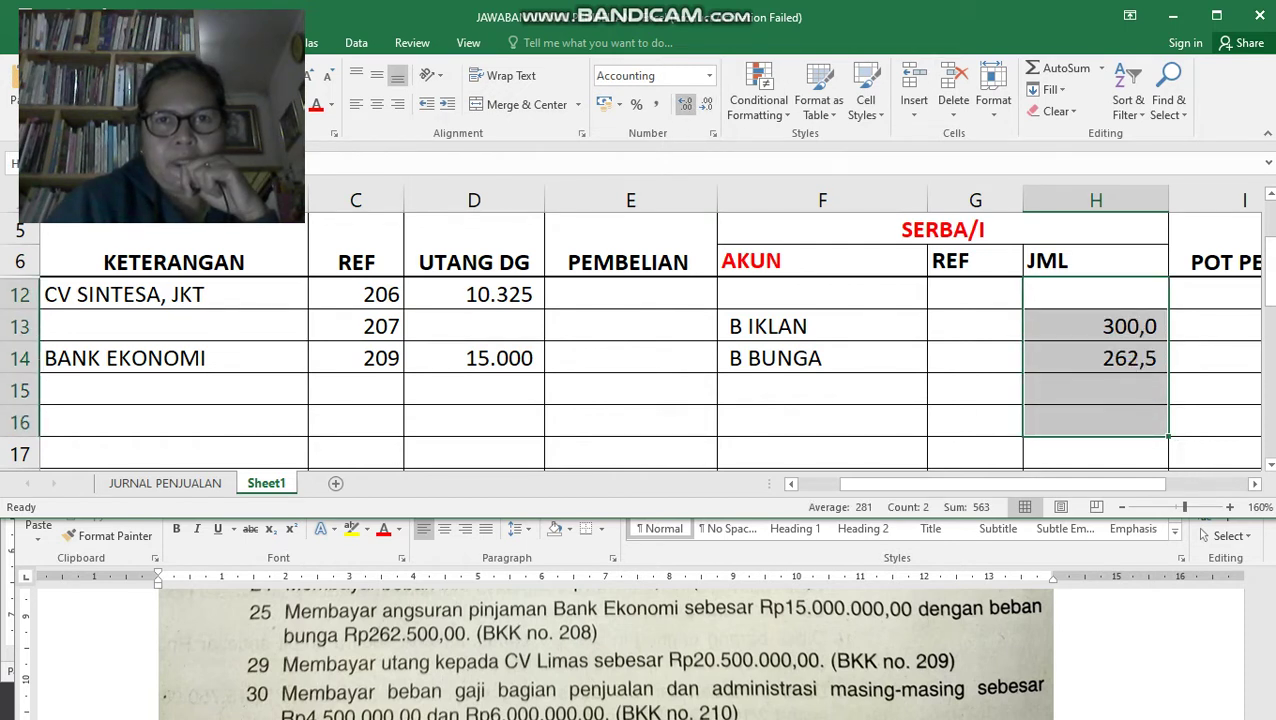
{"action": "left_click", "coordinate": [684, 104]}
{"action": "left_click", "coordinate": [684, 104]}
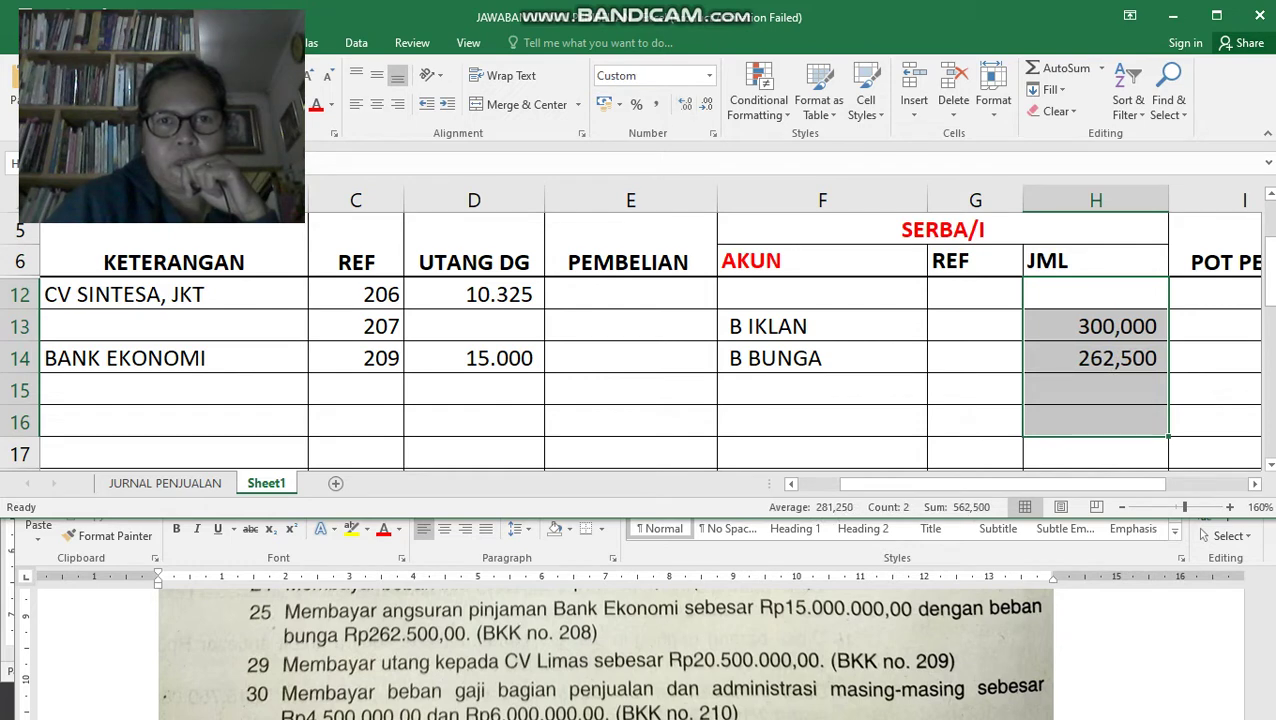
Show three decimal places for the UTANG DG amounts in D12:D16.
{"action": "left_click", "coordinate": [474, 326]}
{"action": "left_click_drag", "start_coordinate": [474, 294], "coordinate": [474, 421]}
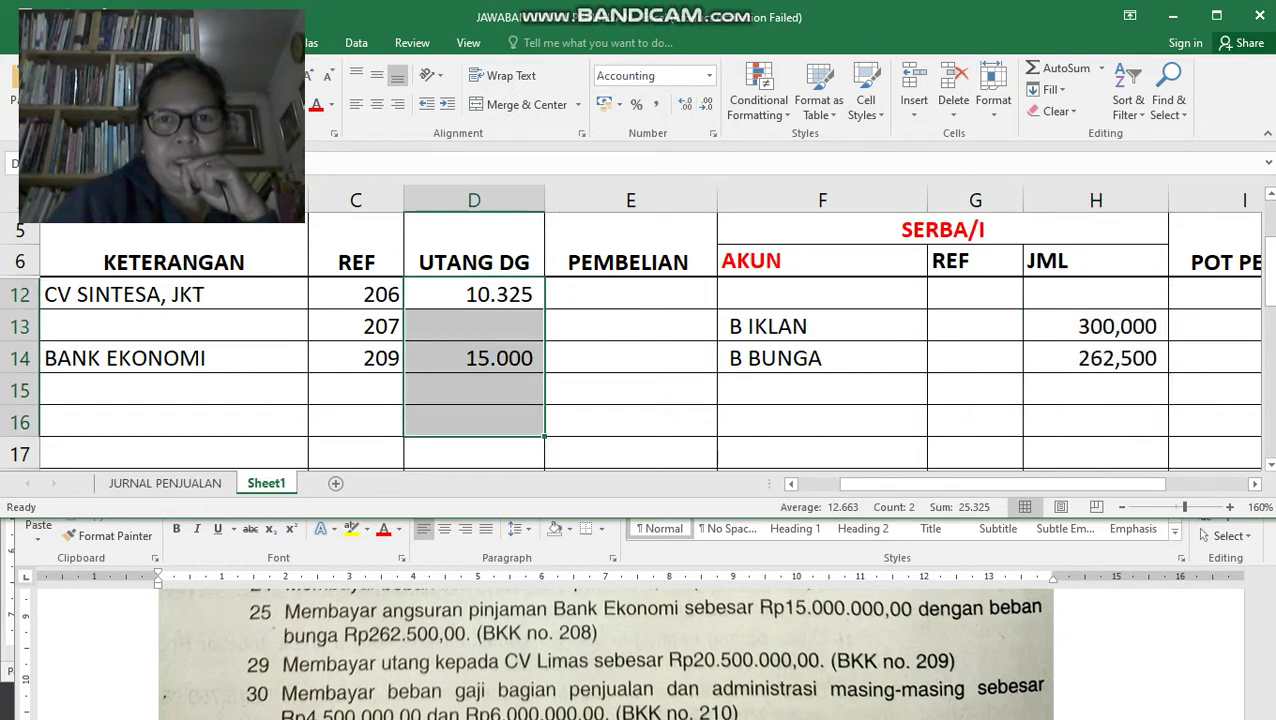
{"action": "left_click", "coordinate": [684, 104]}
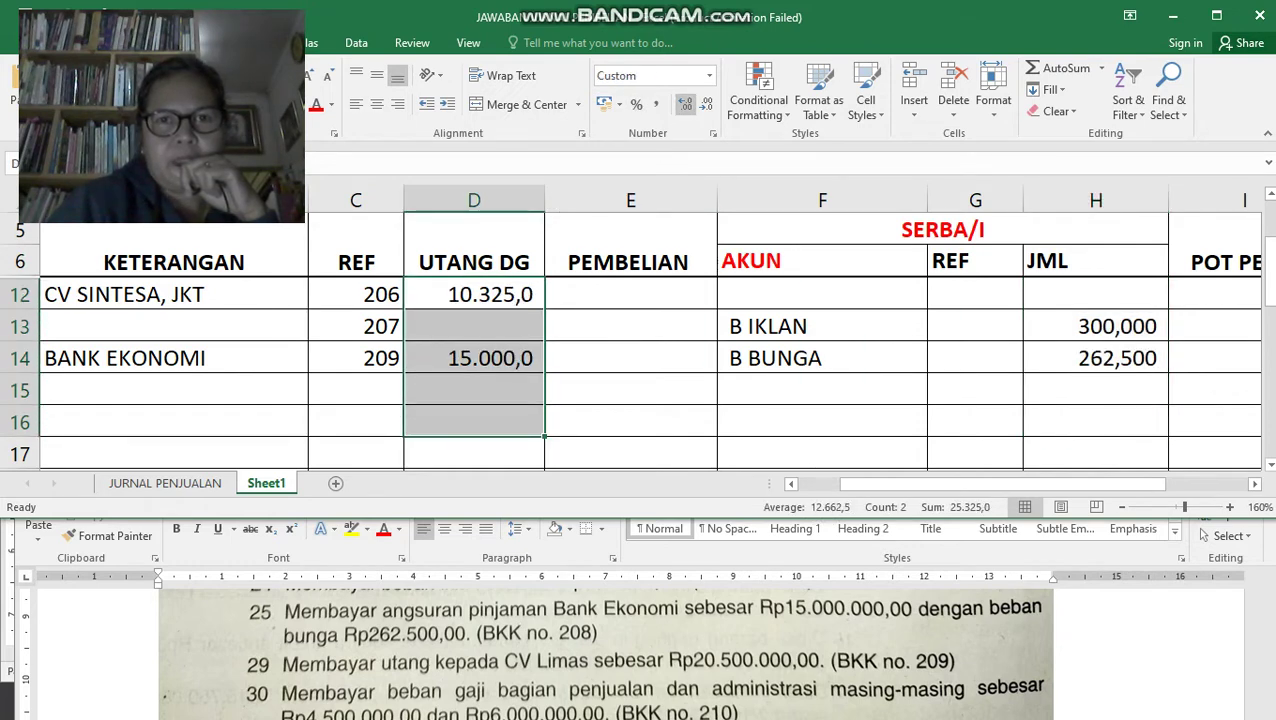
{"action": "left_click", "coordinate": [684, 104]}
{"action": "left_click", "coordinate": [684, 104]}
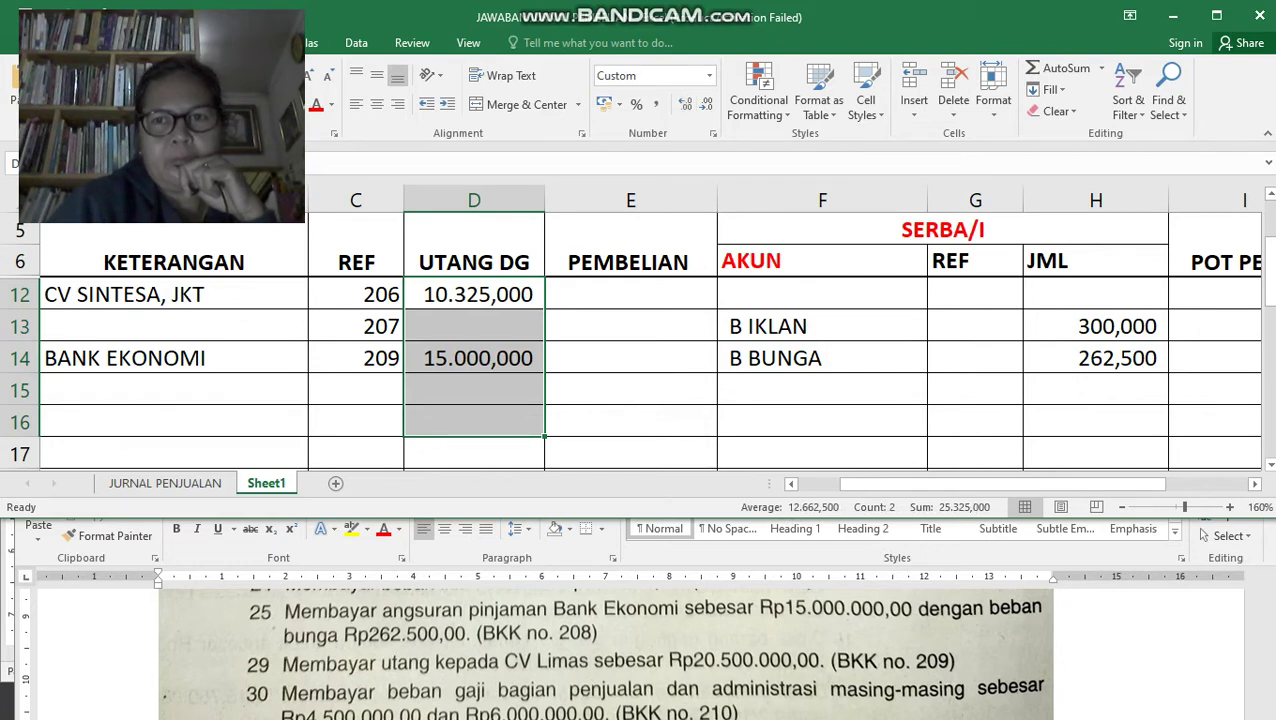
Calculate the KAS amount of the BANK EKONOMI row in J14 with the formula =D14+H14.
{"action": "left_click", "coordinate": [1096, 358]}
{"action": "key", "text": "Right"}
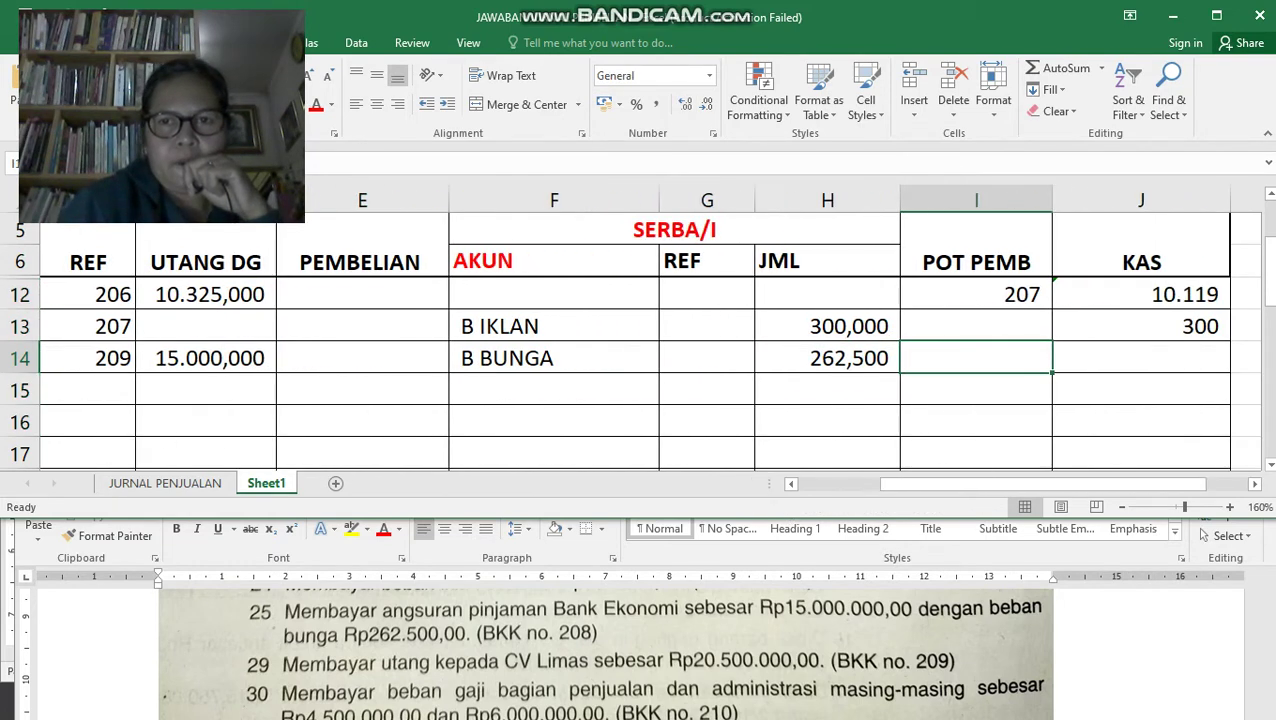
{"action": "key", "text": "Right"}
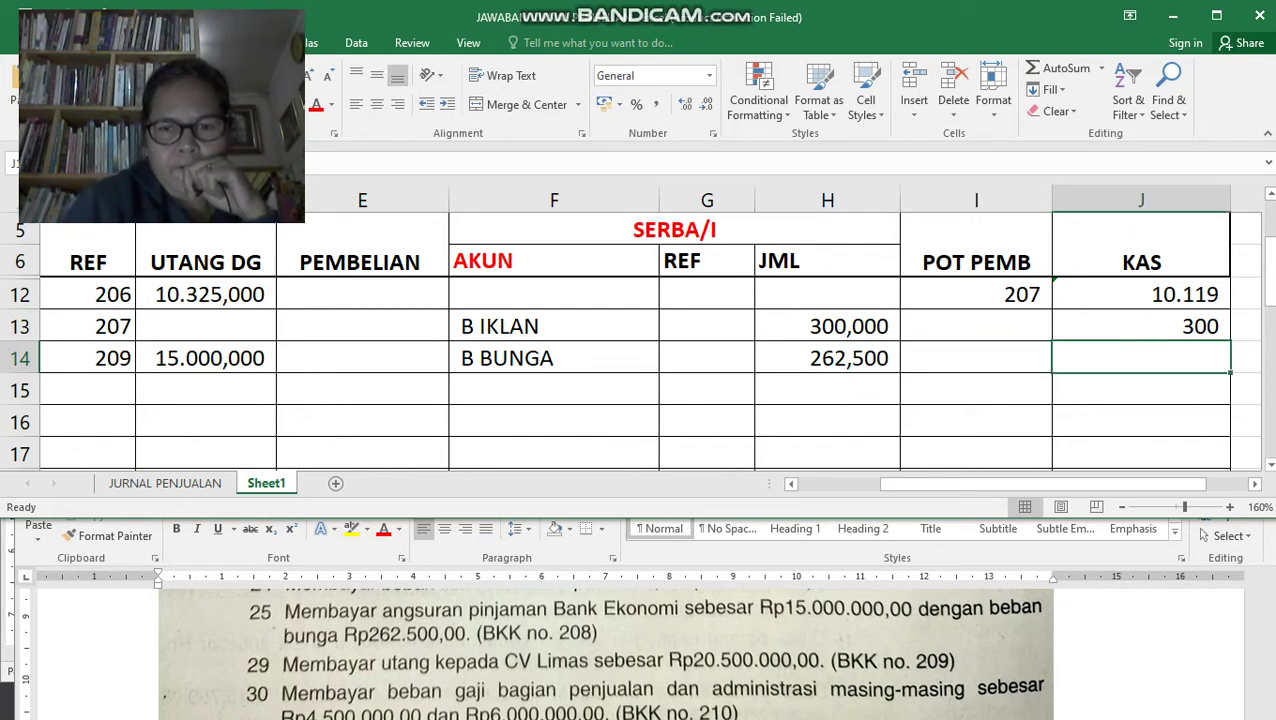
{"action": "type", "text": "="}
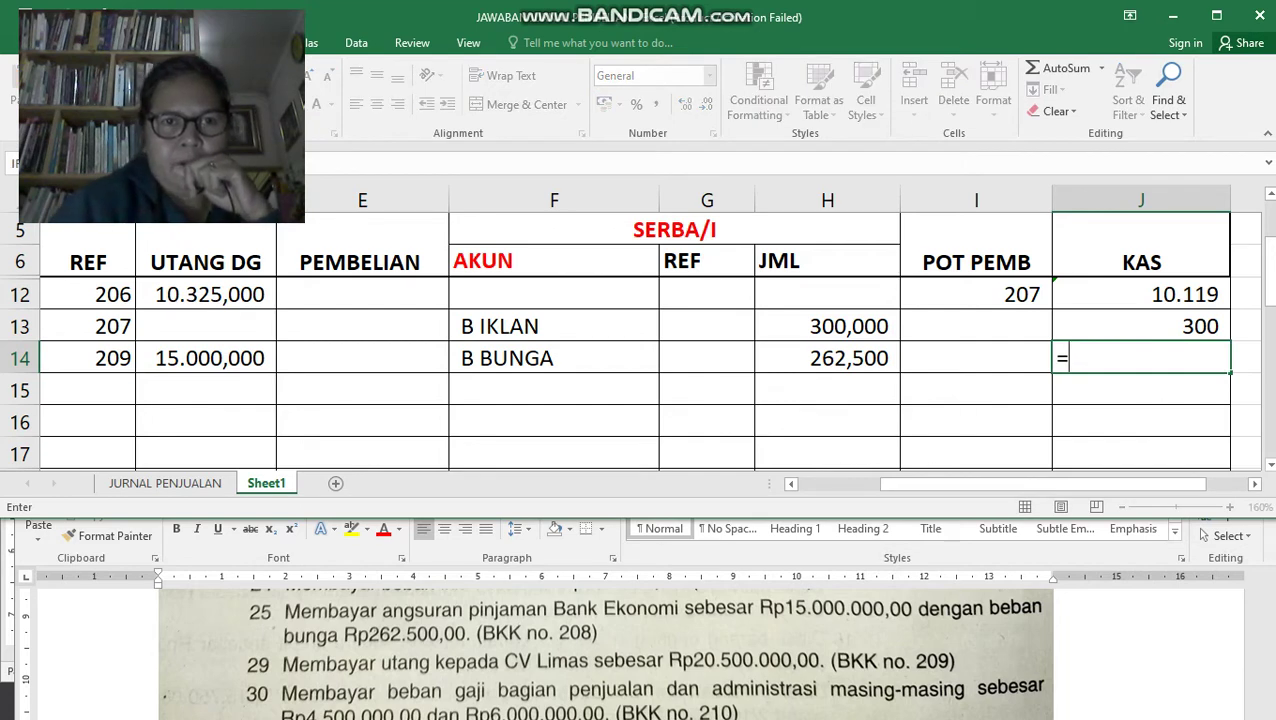
{"action": "left_click", "coordinate": [206, 358]}
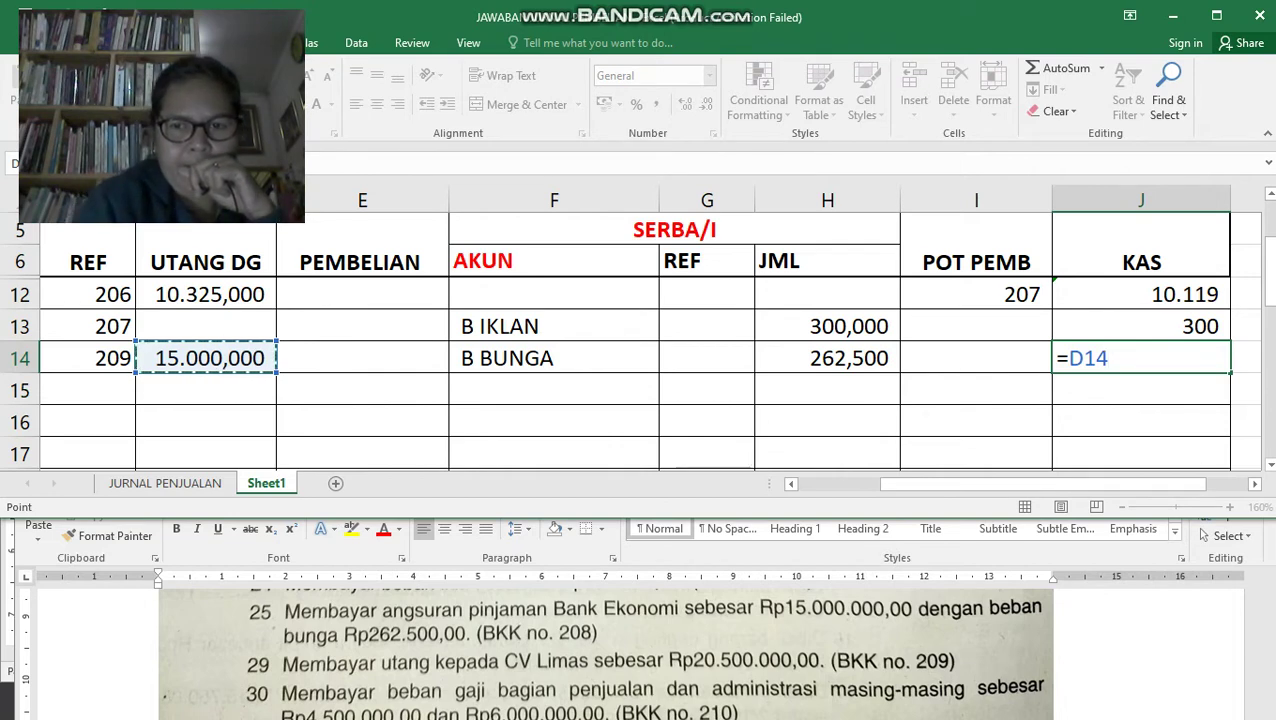
{"action": "type", "text": "+"}
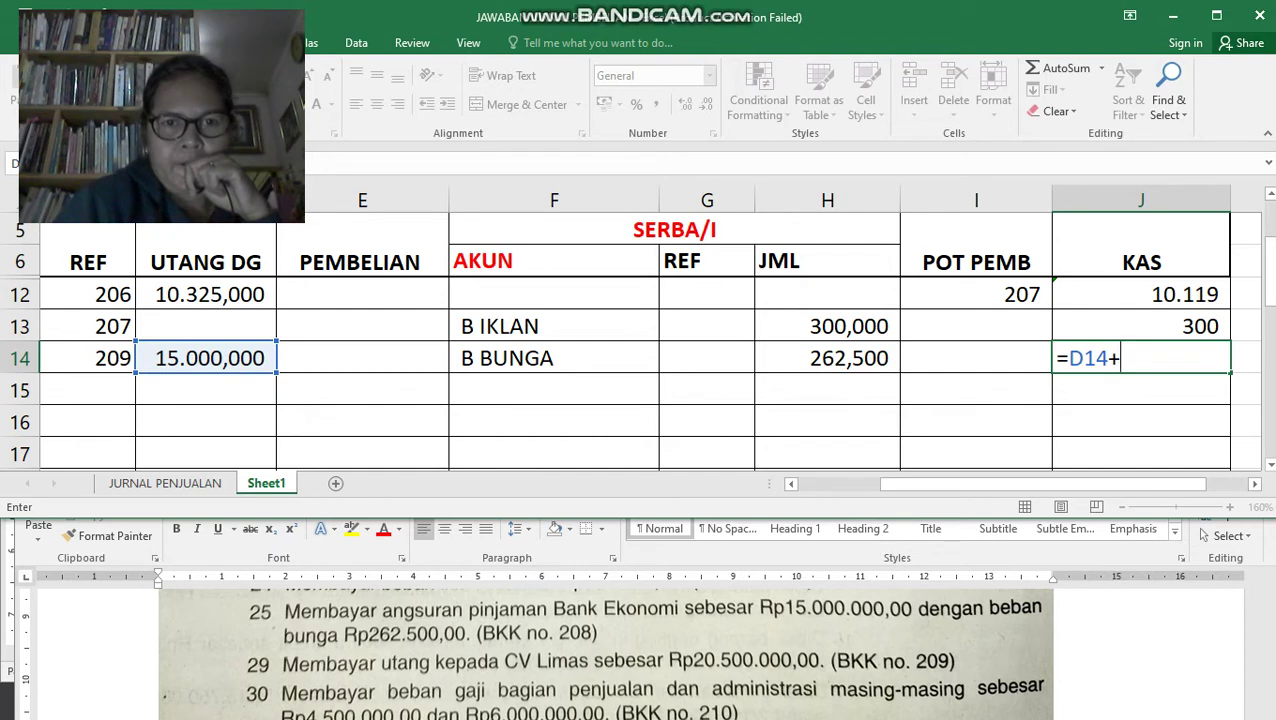
{"action": "left_click", "coordinate": [828, 358]}
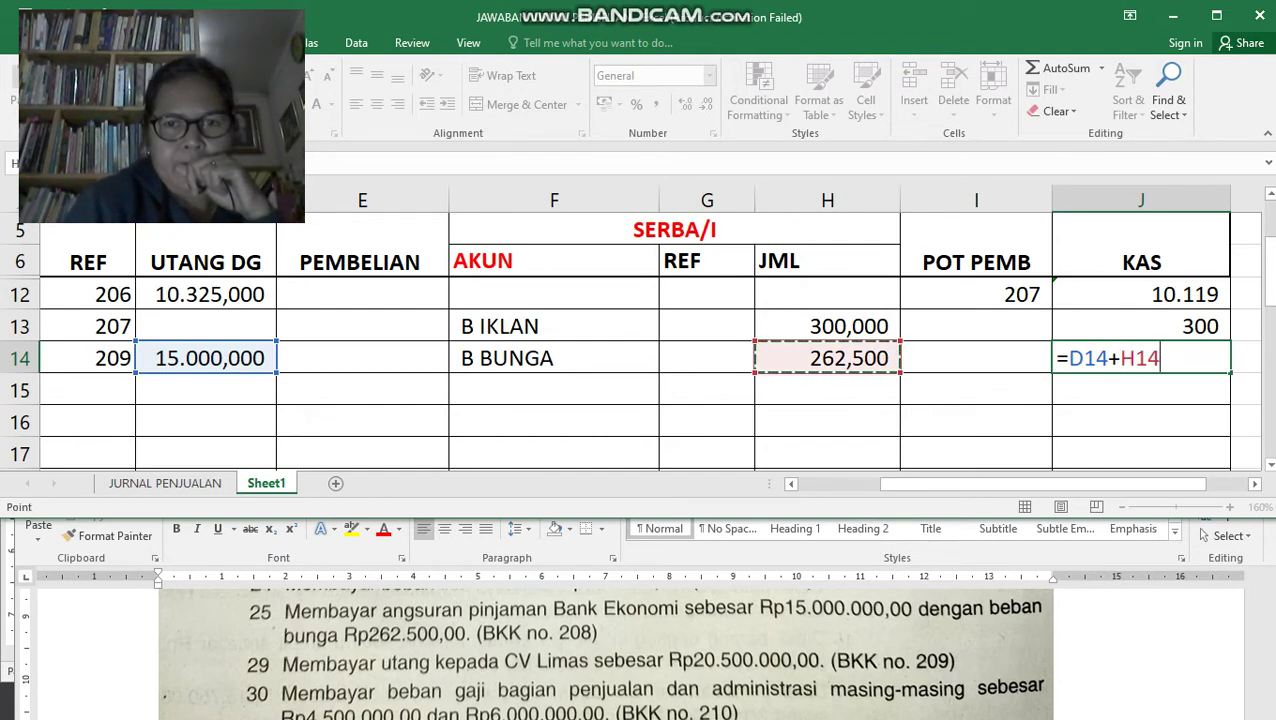
{"action": "key", "text": "Return"}
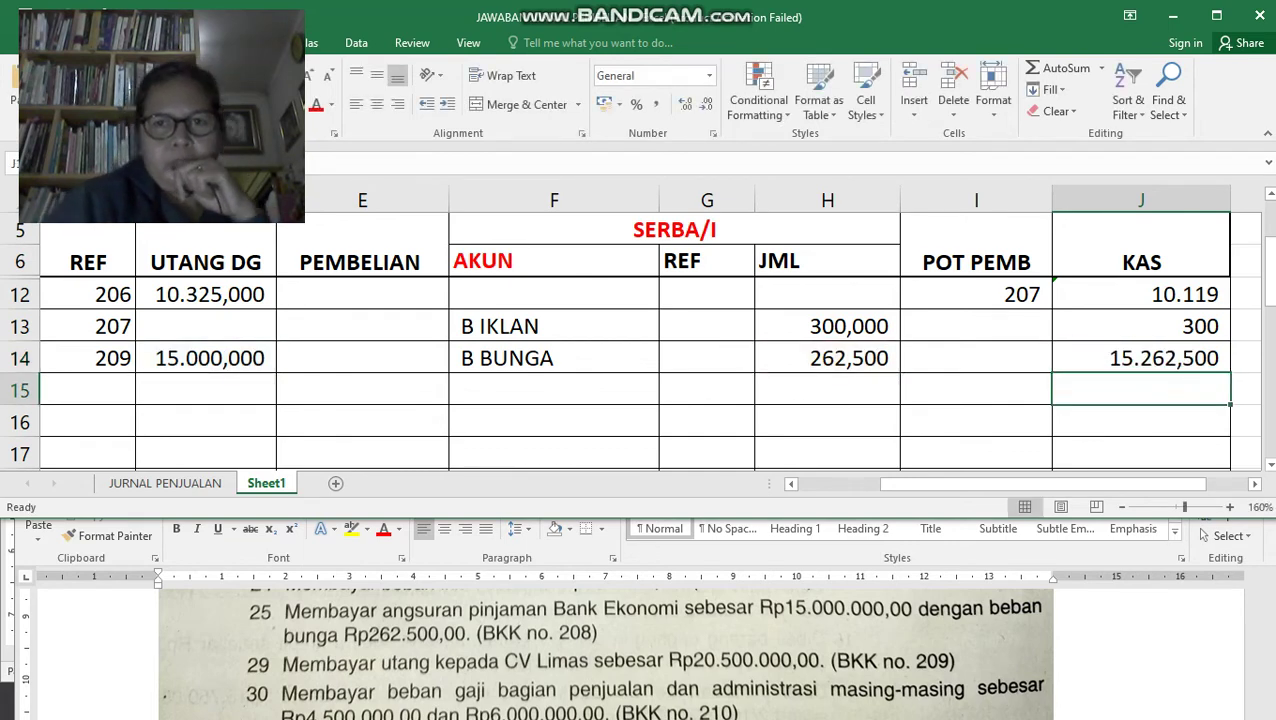
Show three decimal places for the KAS amounts in J12:J13.
{"action": "left_click", "coordinate": [976, 358]}
{"action": "left_click_drag", "start_coordinate": [1141, 295], "coordinate": [1141, 326]}
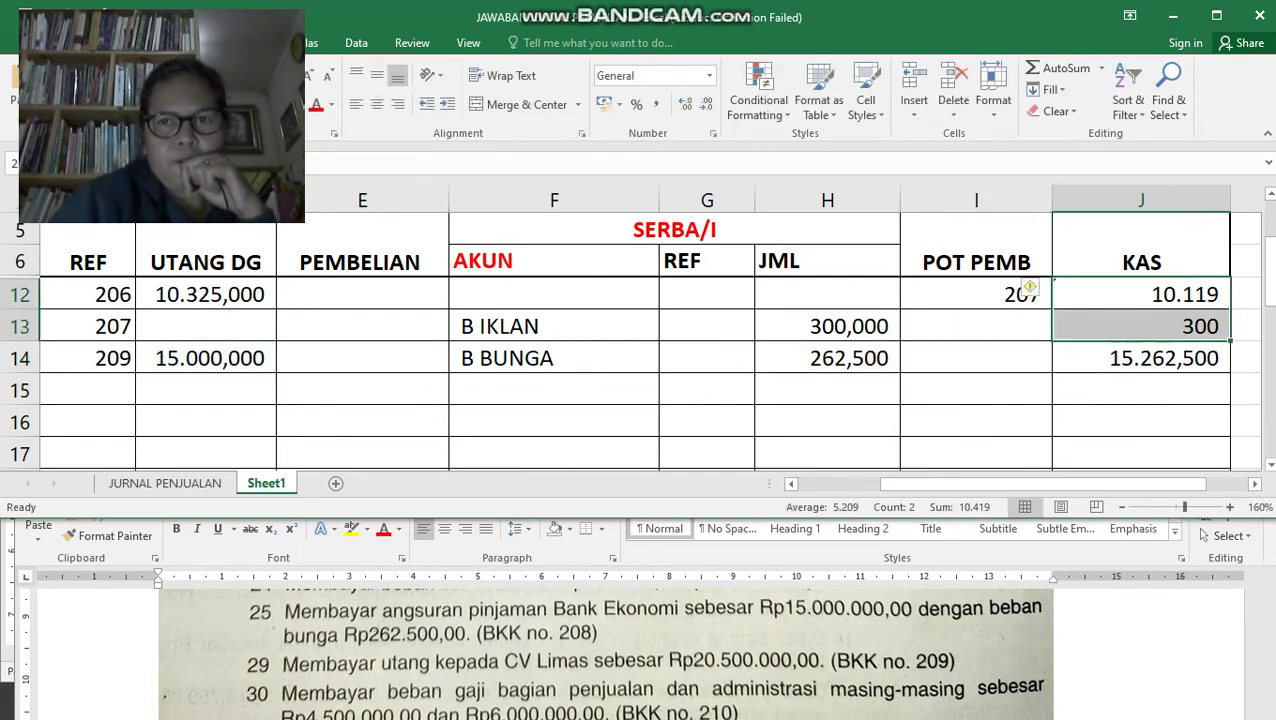
{"action": "left_click", "coordinate": [684, 104]}
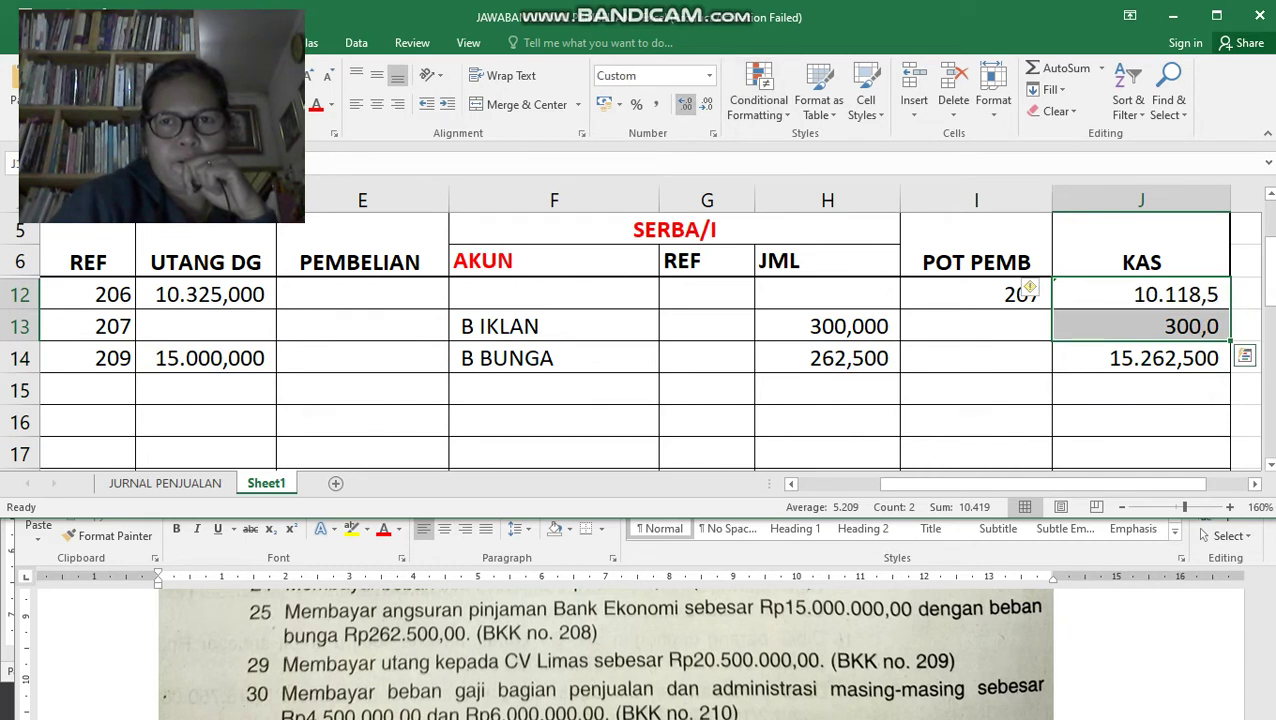
{"action": "left_click", "coordinate": [684, 104]}
{"action": "left_click", "coordinate": [684, 104]}
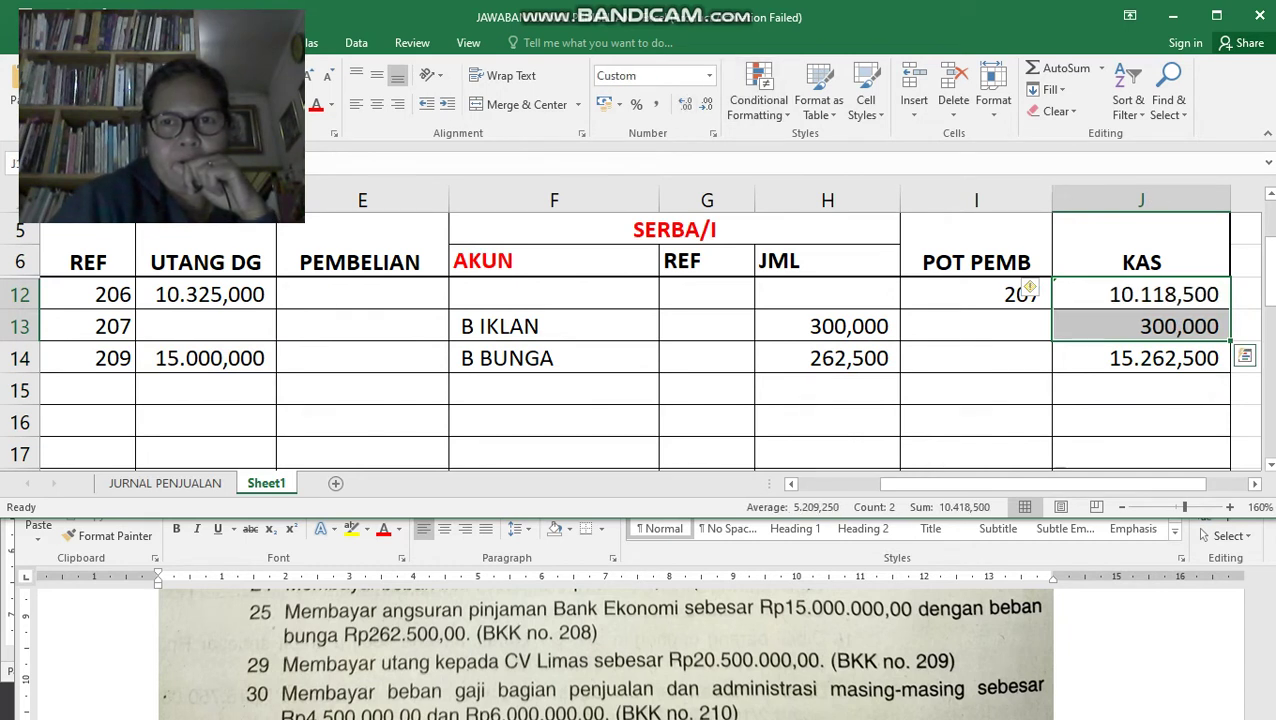
Show three decimal places for the POT PEMB amount in I12.
{"action": "left_click", "coordinate": [1030, 292]}
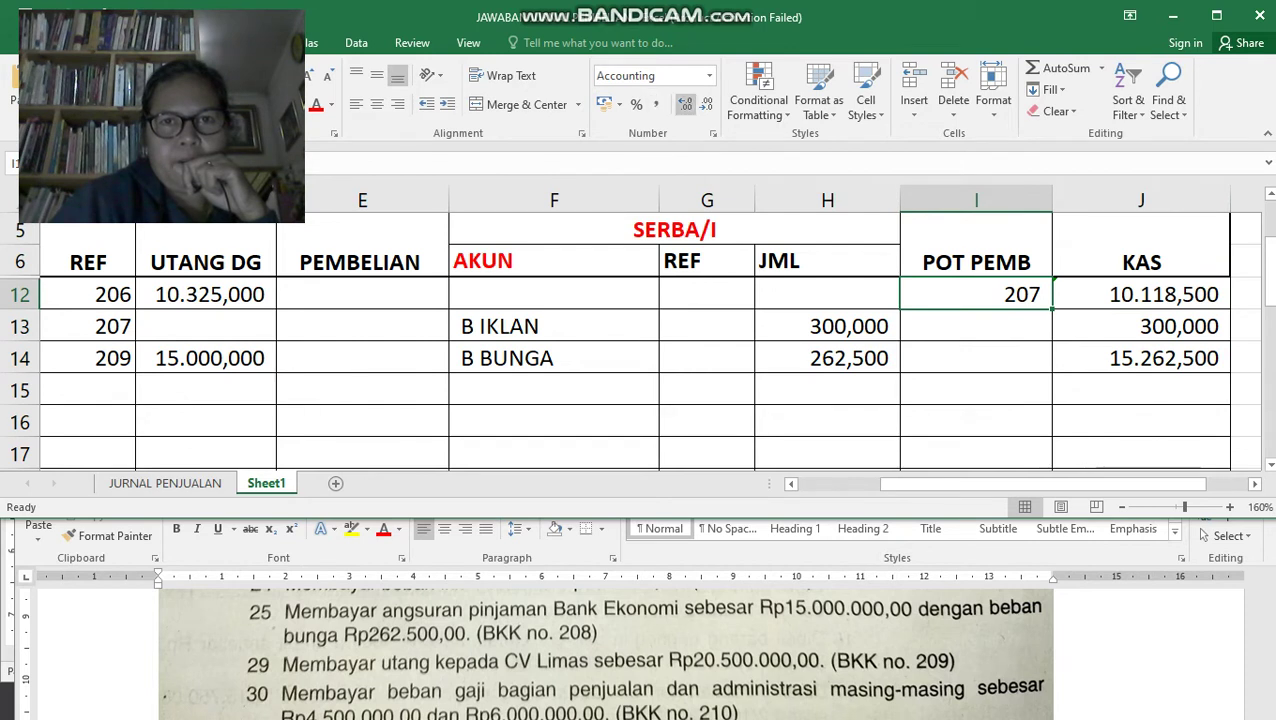
{"action": "left_click", "coordinate": [684, 104]}
{"action": "left_click", "coordinate": [684, 104]}
{"action": "left_click", "coordinate": [684, 104]}
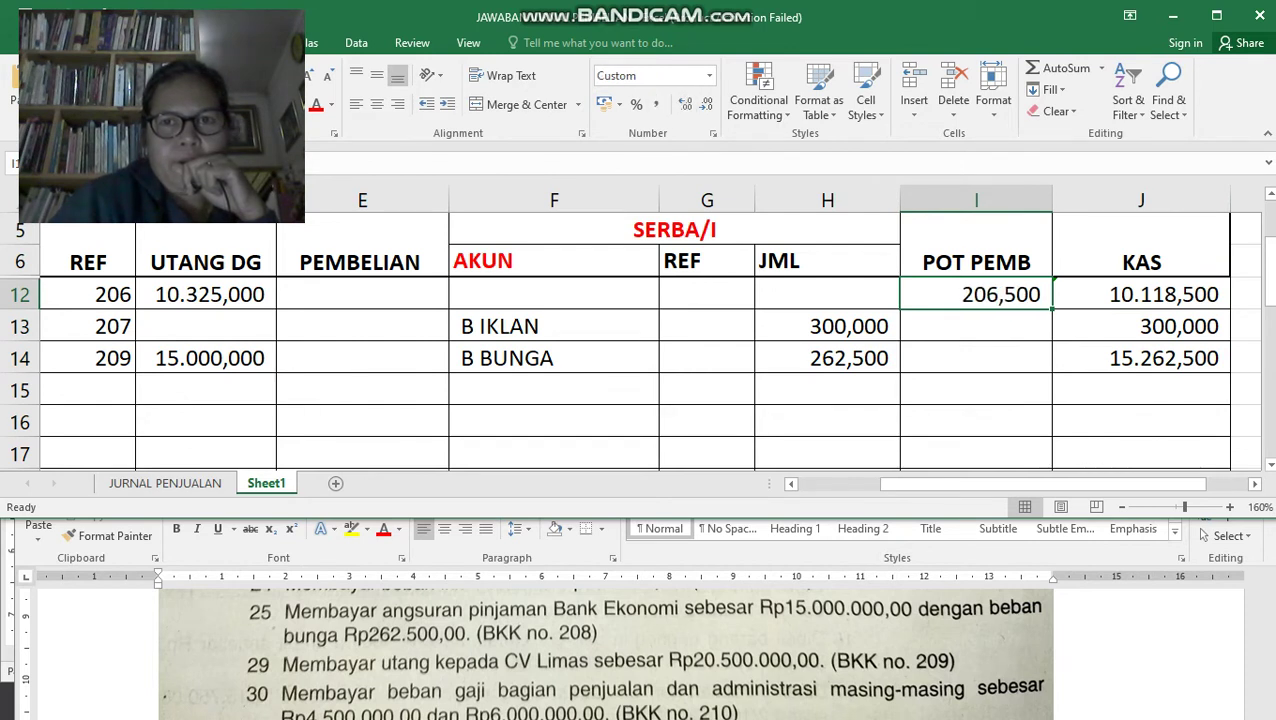
{"action": "left_click", "coordinate": [976, 358]}
{"action": "left_click", "coordinate": [1141, 358]}
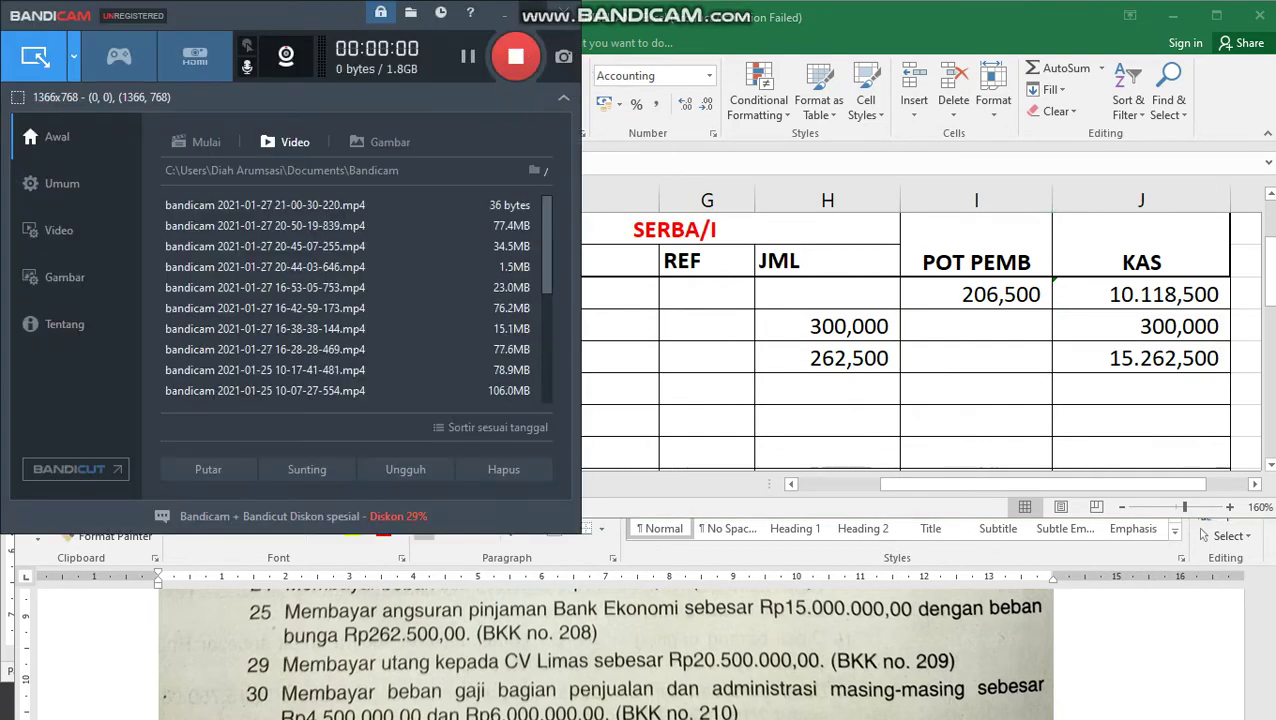
{"action": "left_click", "coordinate": [505, 15]}
{"action": "left_click", "coordinate": [976, 390]}
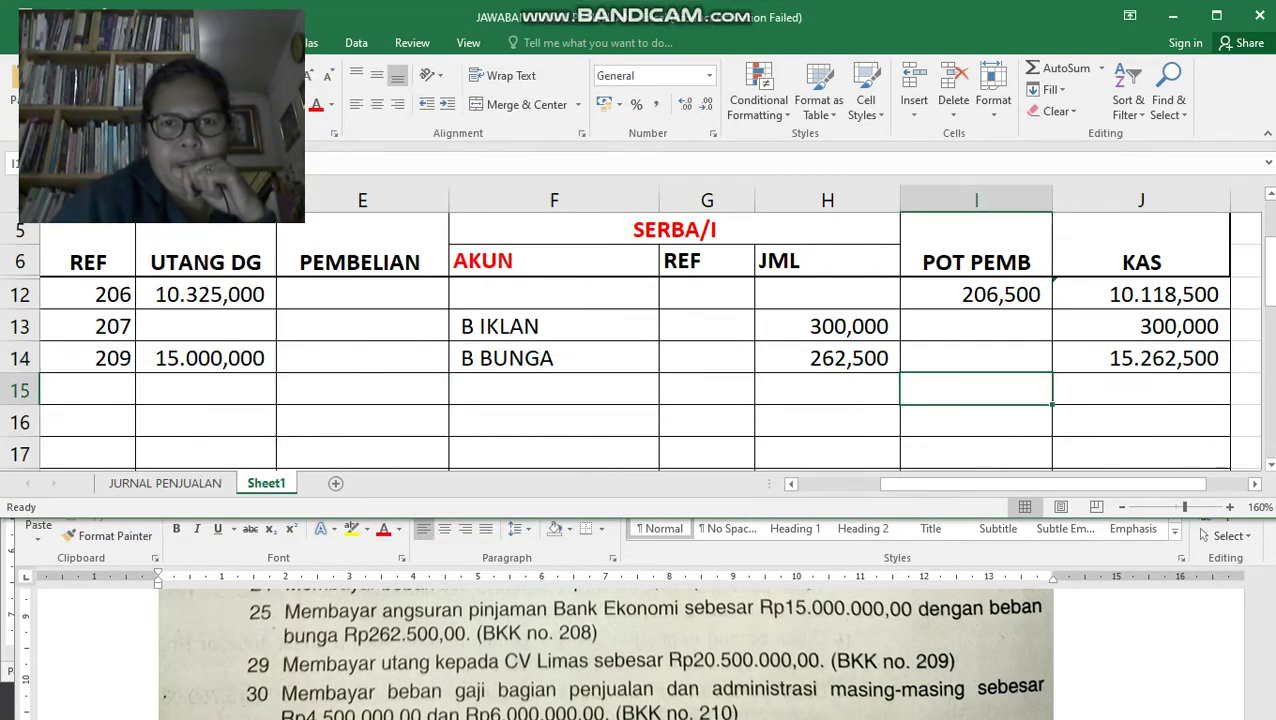
Correct the REF number of the BANK EKONOMI row in C14 to 208.
{"action": "left_click", "coordinate": [207, 358]}
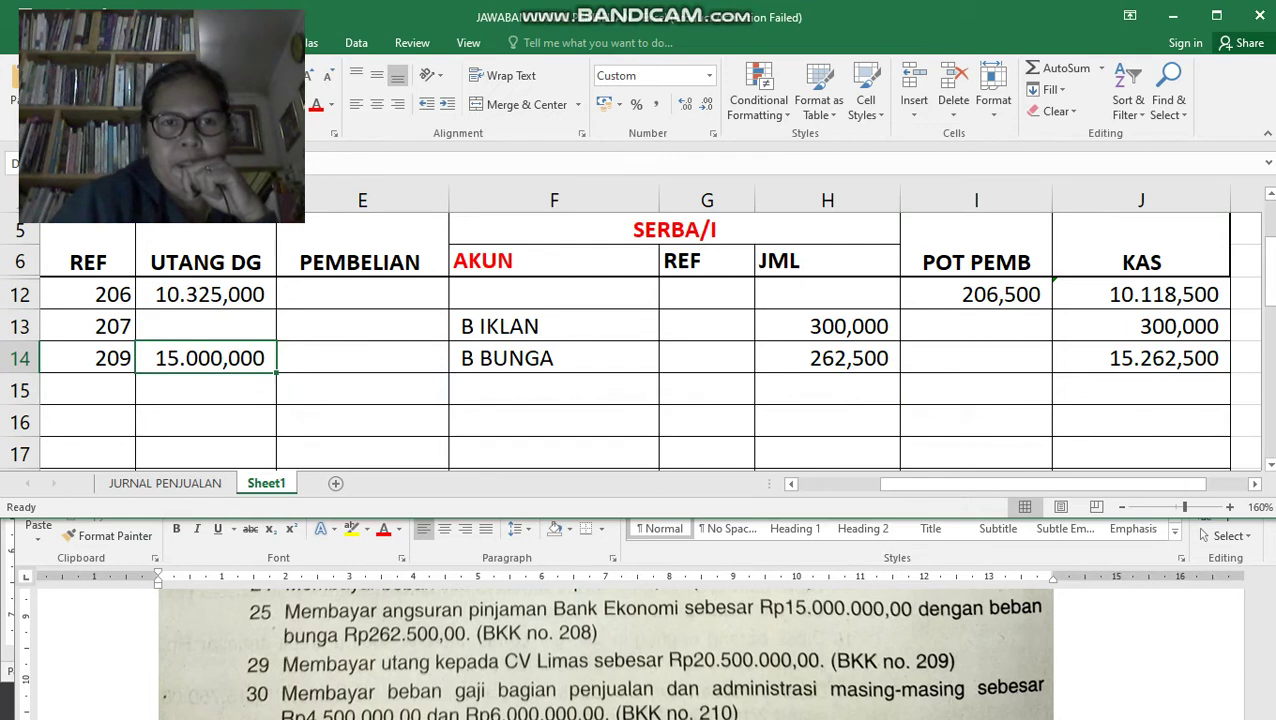
{"action": "left_click", "coordinate": [88, 358]}
{"action": "type", "text": "2"}
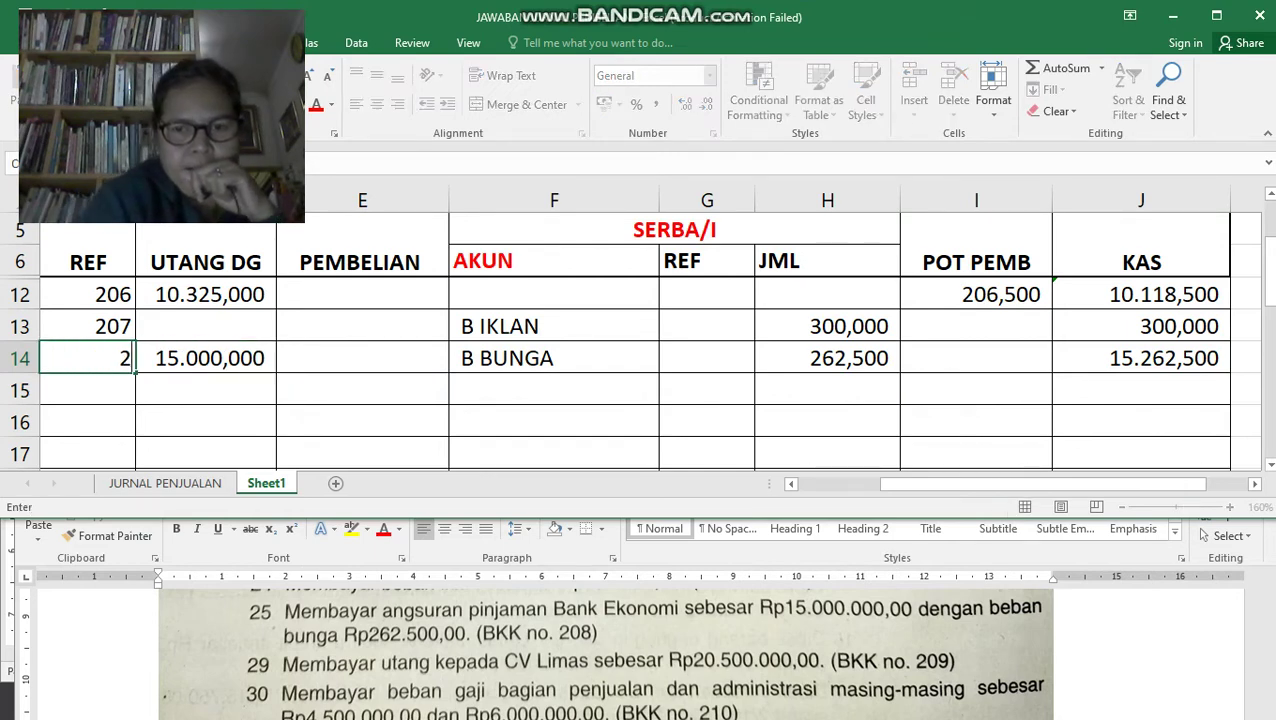
{"action": "type", "text": "08"}
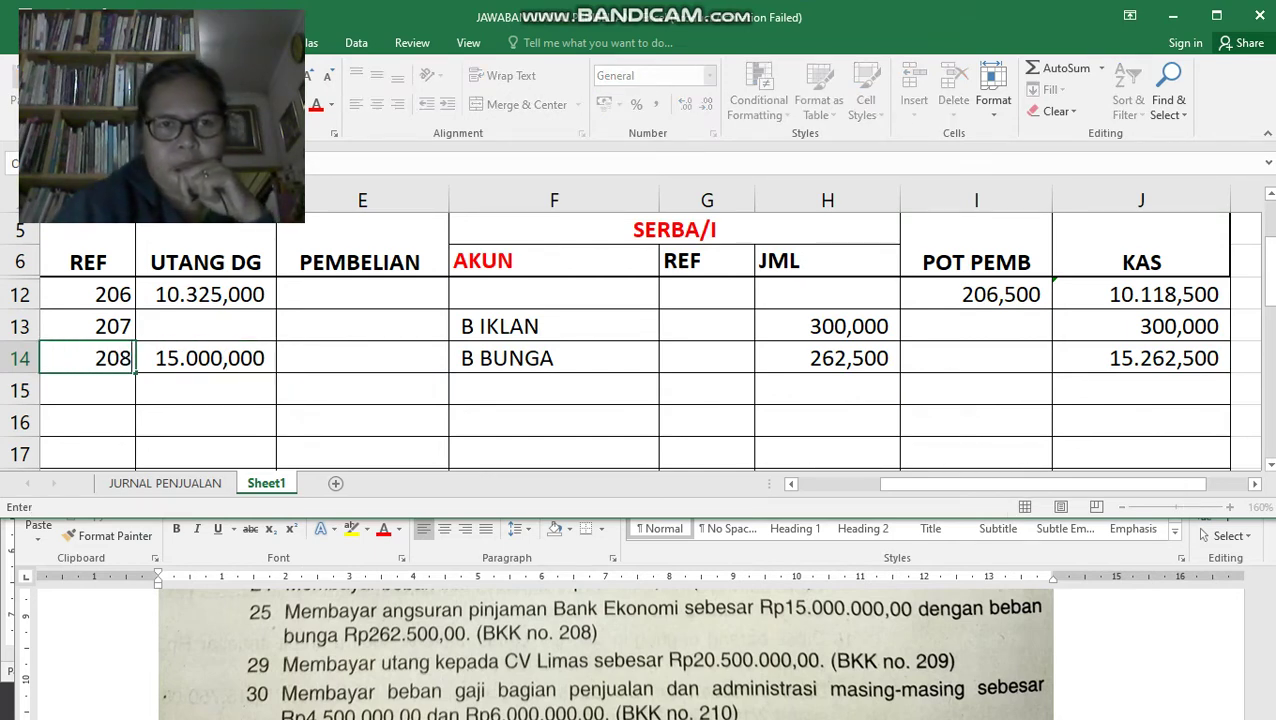
{"action": "key", "text": "Return"}
{"action": "key", "text": "Up"}
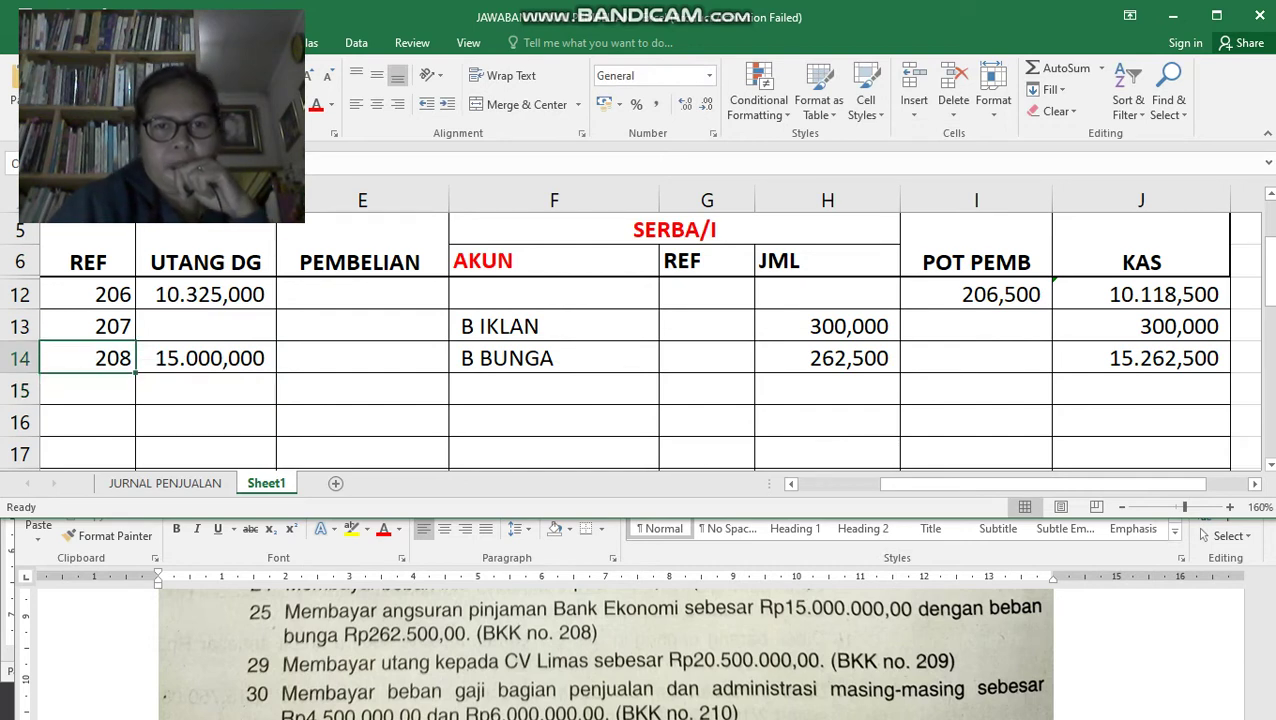
Start the next journal row in row 15 with the date 29 and the description CV LIMAS.
{"action": "left_click", "coordinate": [362, 421]}
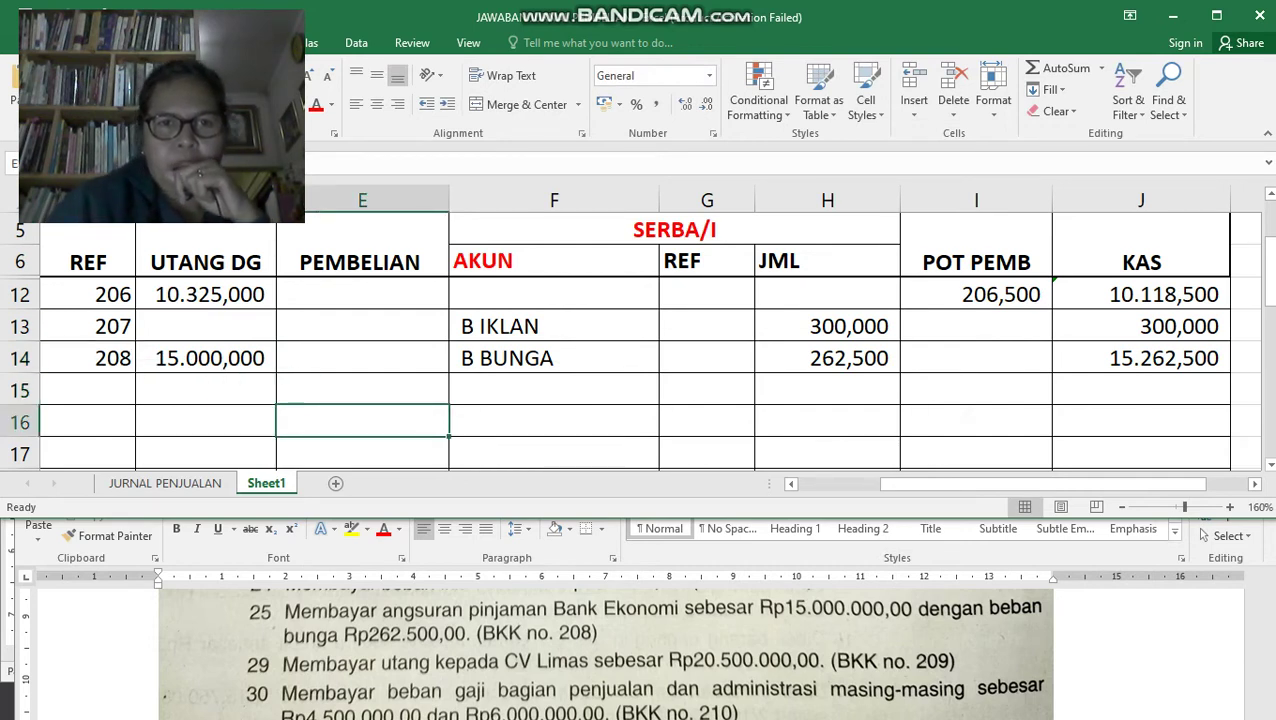
{"action": "key", "text": "Up"}
{"action": "key", "text": "Left"}
{"action": "key", "text": "Left"}
{"action": "key", "text": "Left"}
{"action": "key", "text": "Left"}
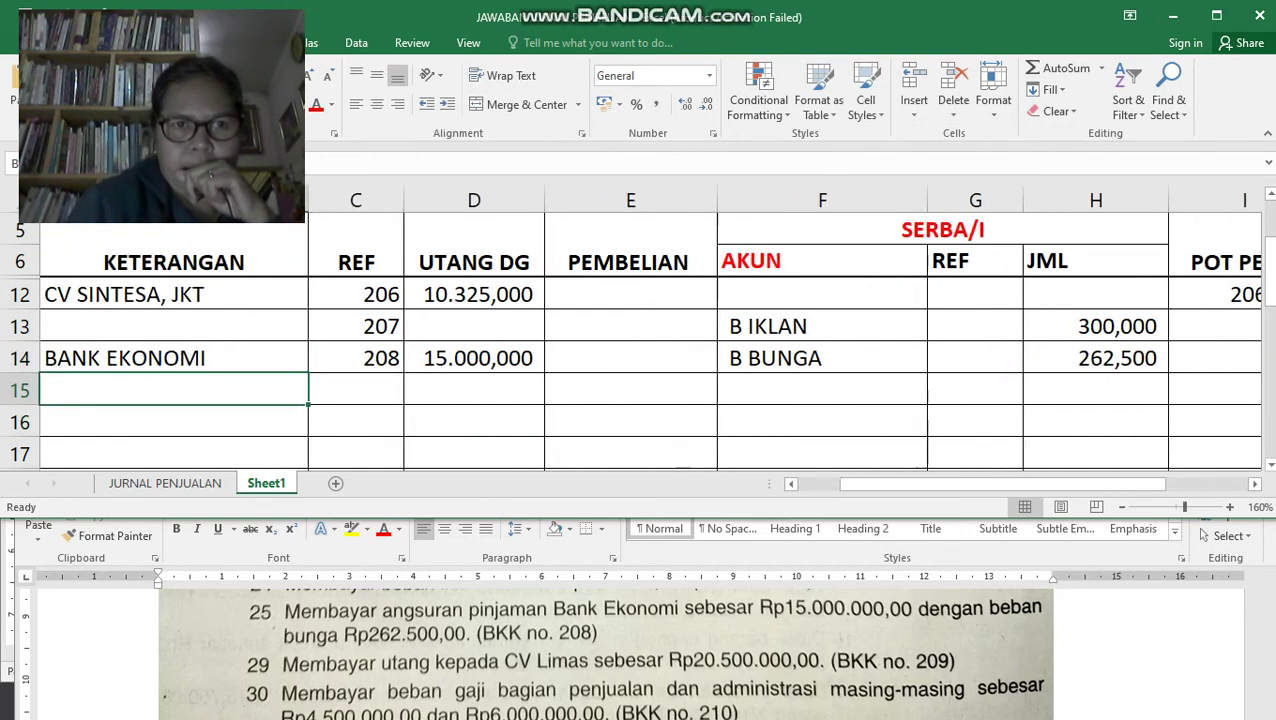
{"action": "type", "text": "29"}
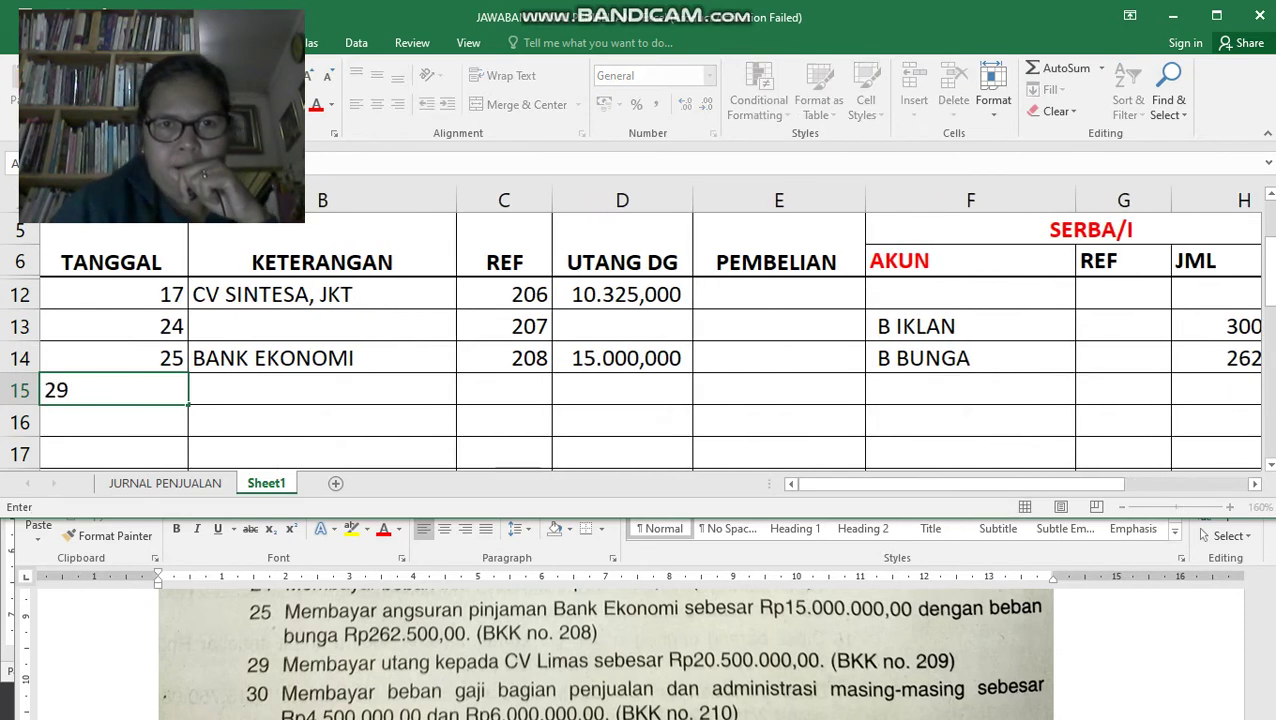
{"action": "key", "text": "Tab"}
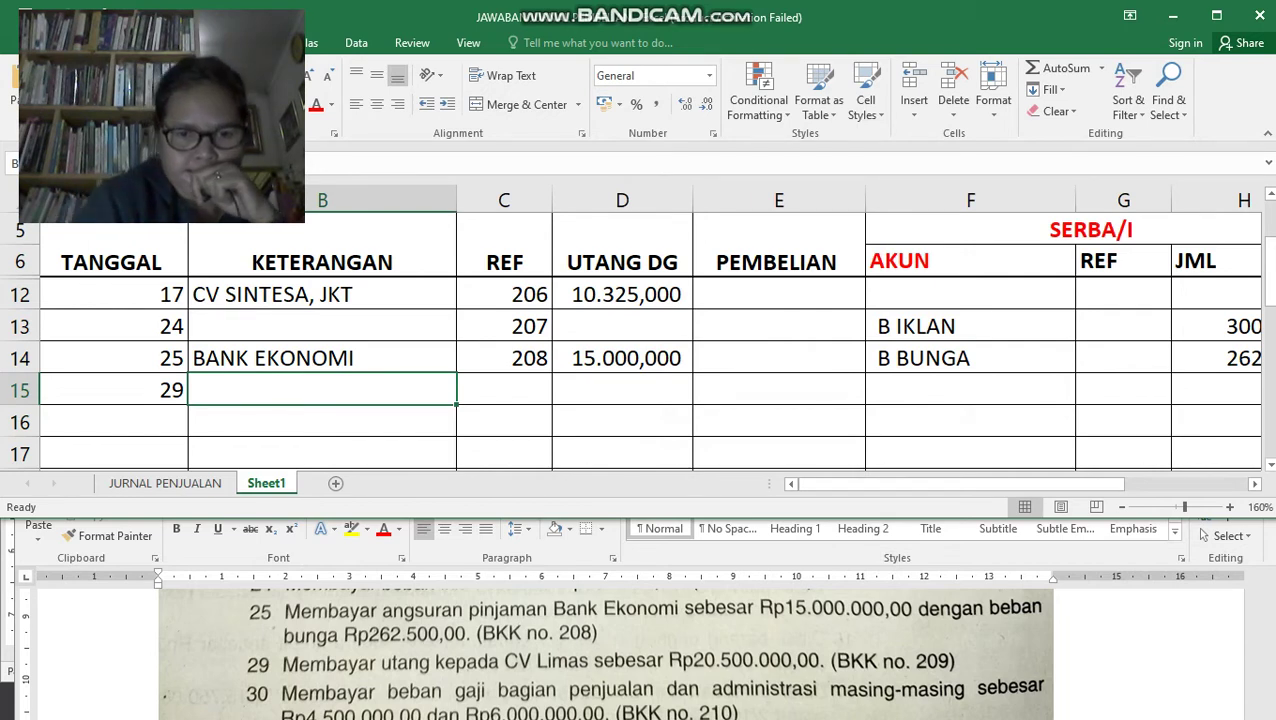
{"action": "type", "text": "CV LIMAS"}
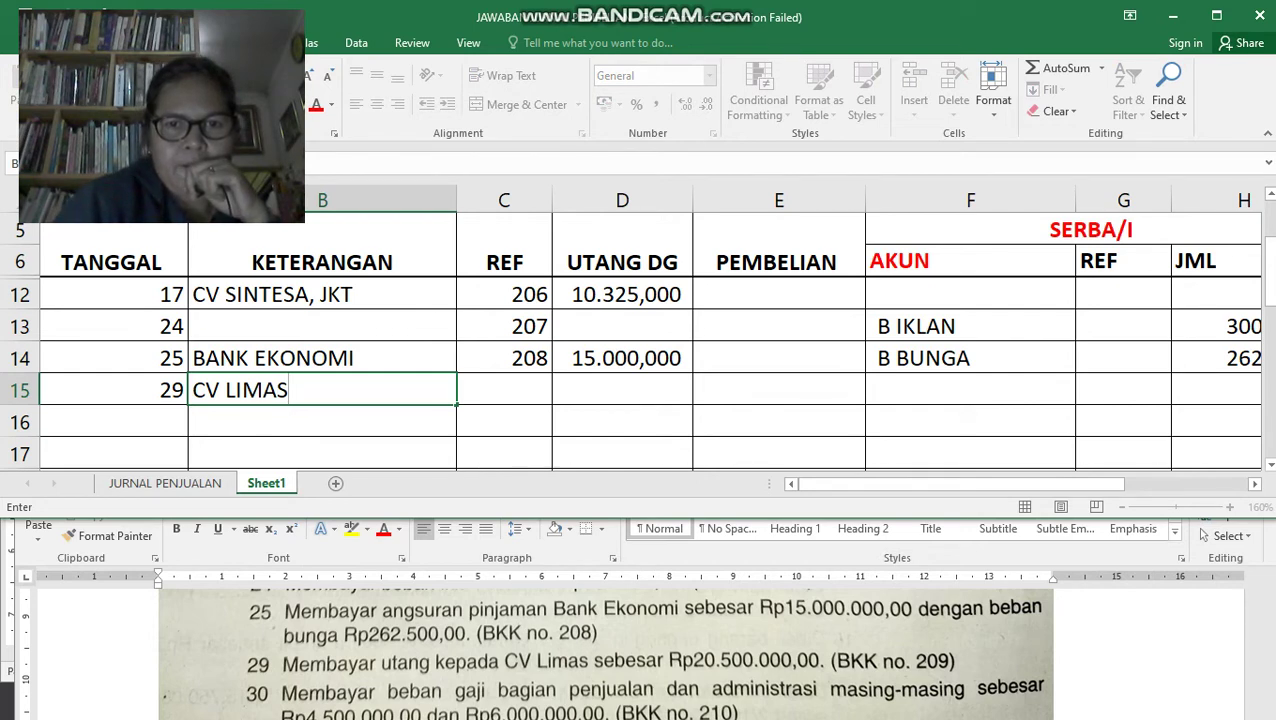
{"action": "key", "text": "Tab"}
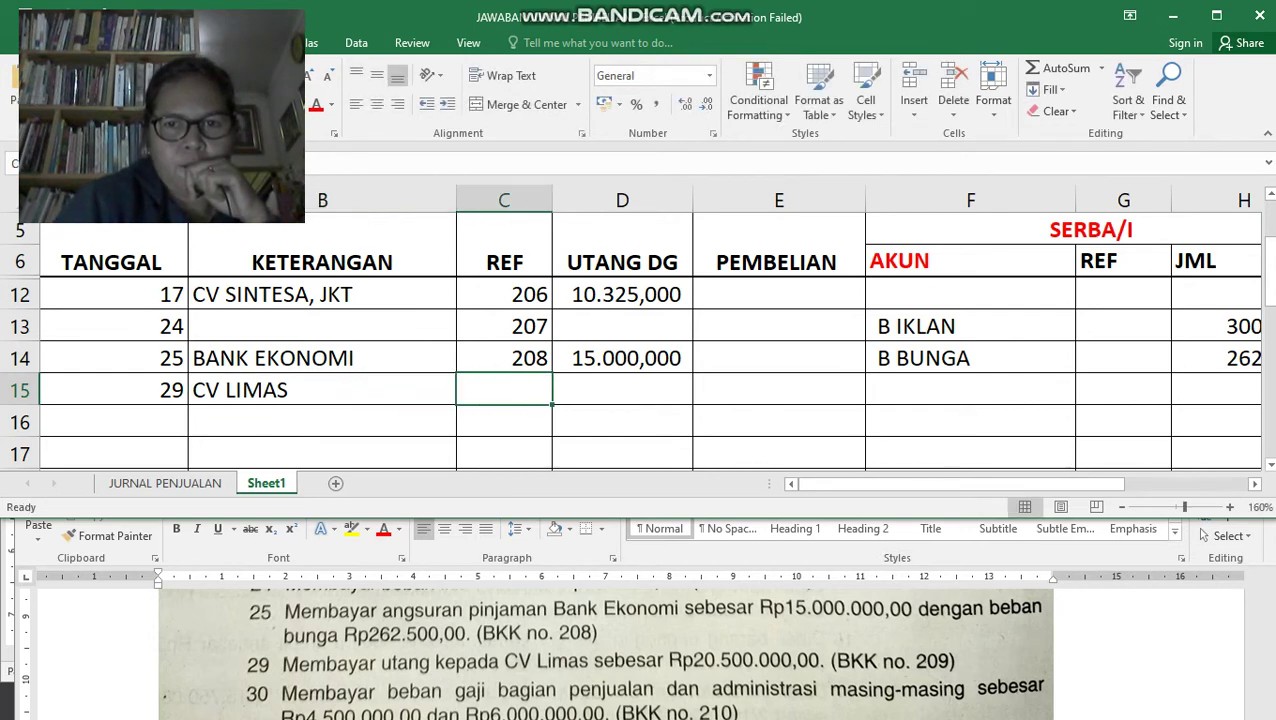
Enter REF 209 in C15 and the UTANG DG amount 20.500 in D15 for the CV LIMAS row.
{"action": "type", "text": "209"}
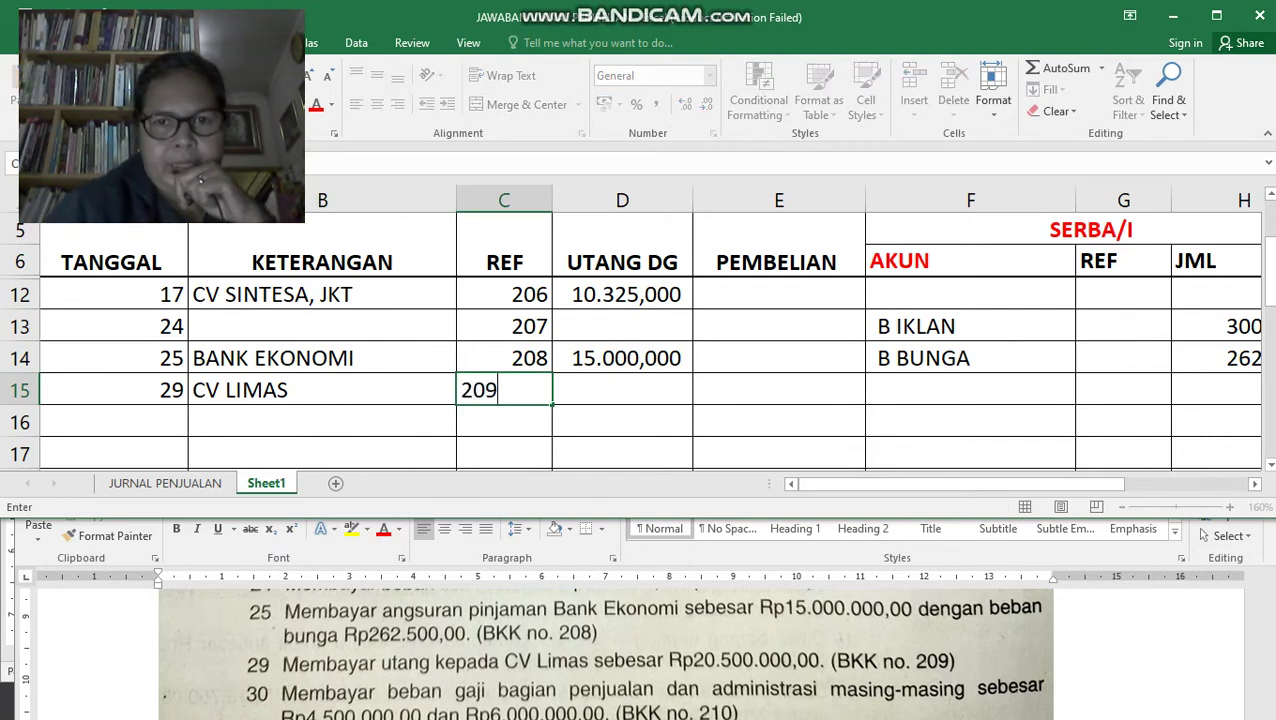
{"action": "key", "text": "Tab"}
{"action": "type", "text": "20"}
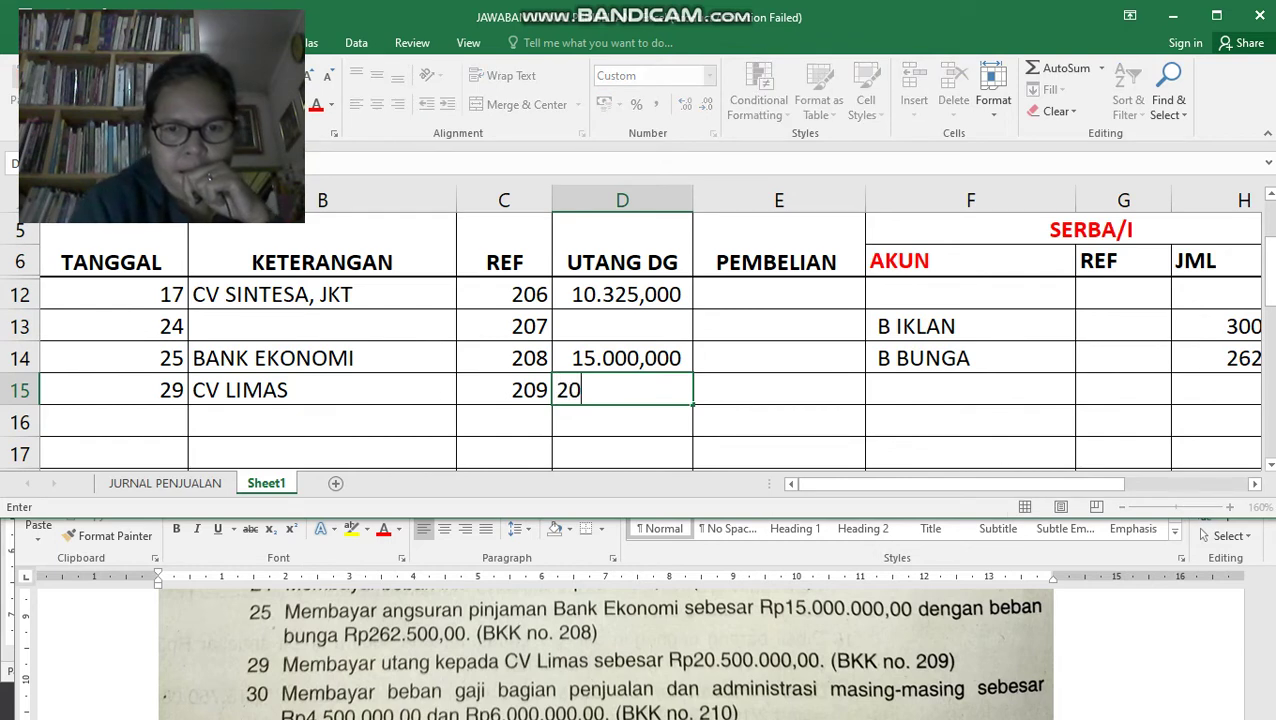
{"action": "type", "text": ".500"}
{"action": "key", "text": "Return"}
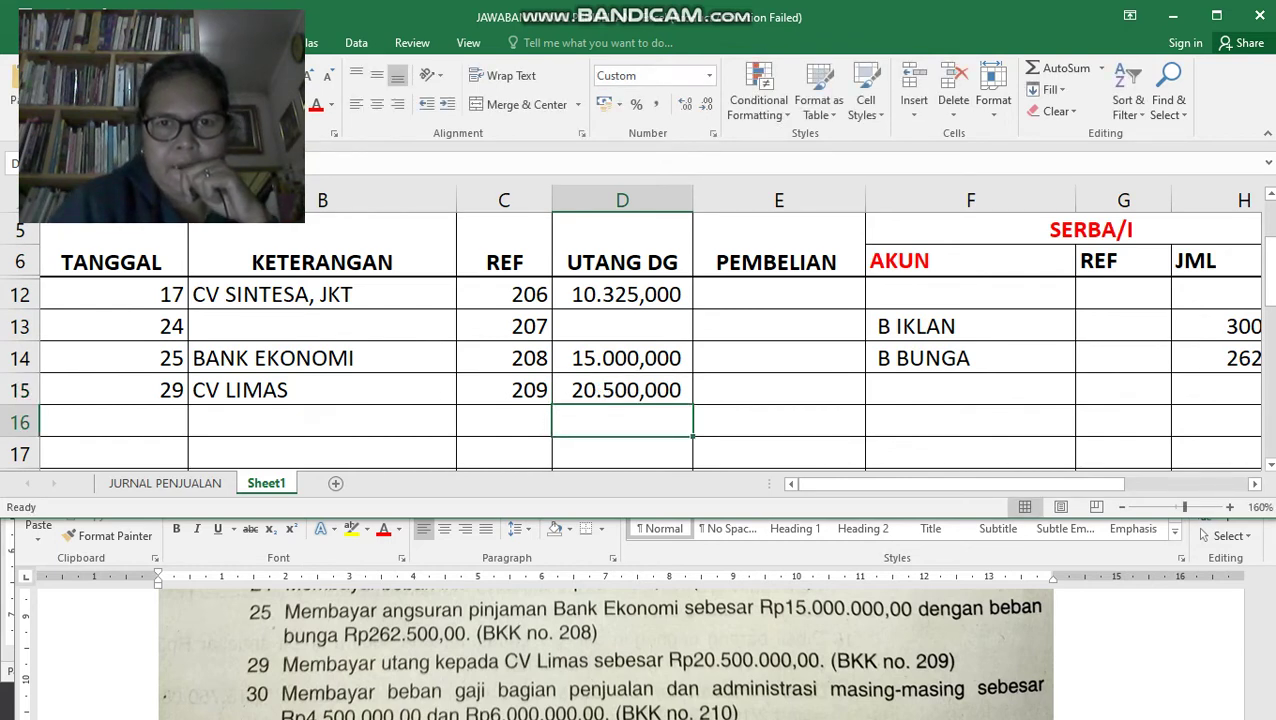
Calculate the KAS amount of the CV LIMAS row in J15 with the formula =D15.
{"action": "key", "text": "Up"}
{"action": "key", "text": "Right"}
{"action": "key", "text": "Right"}
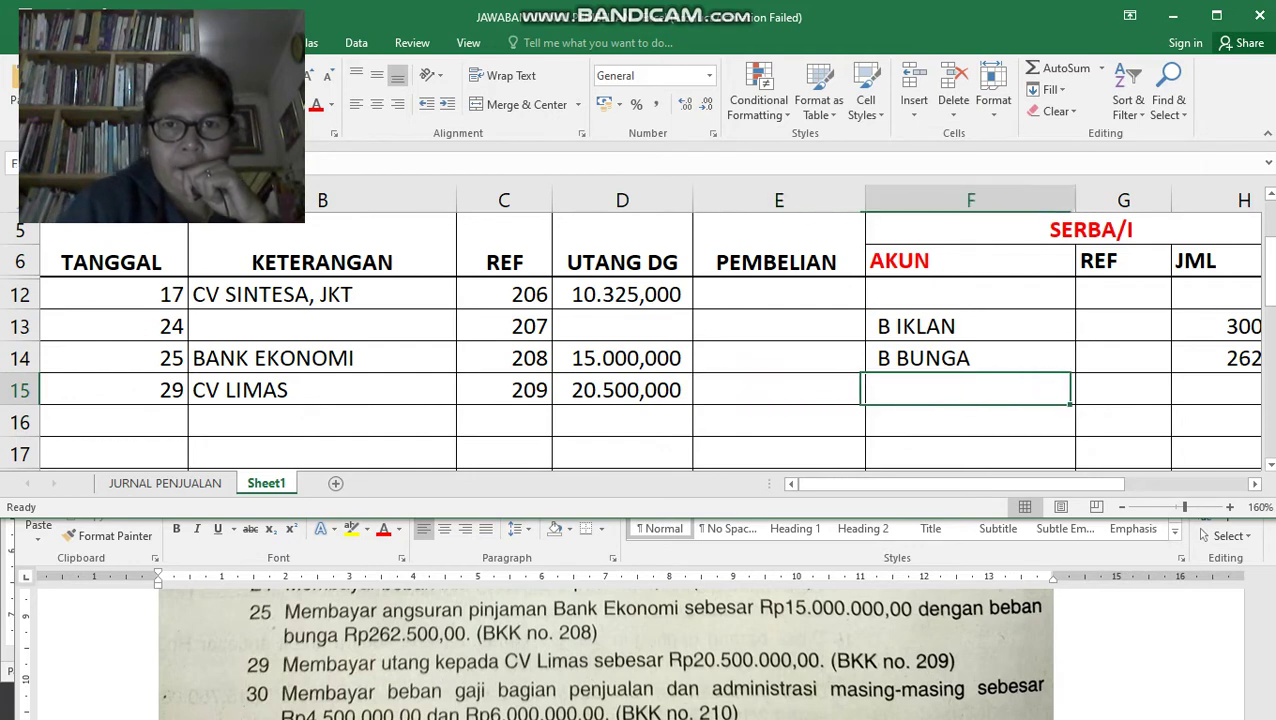
{"action": "key", "text": "Right"}
{"action": "key", "text": "Right"}
{"action": "key", "text": "Right"}
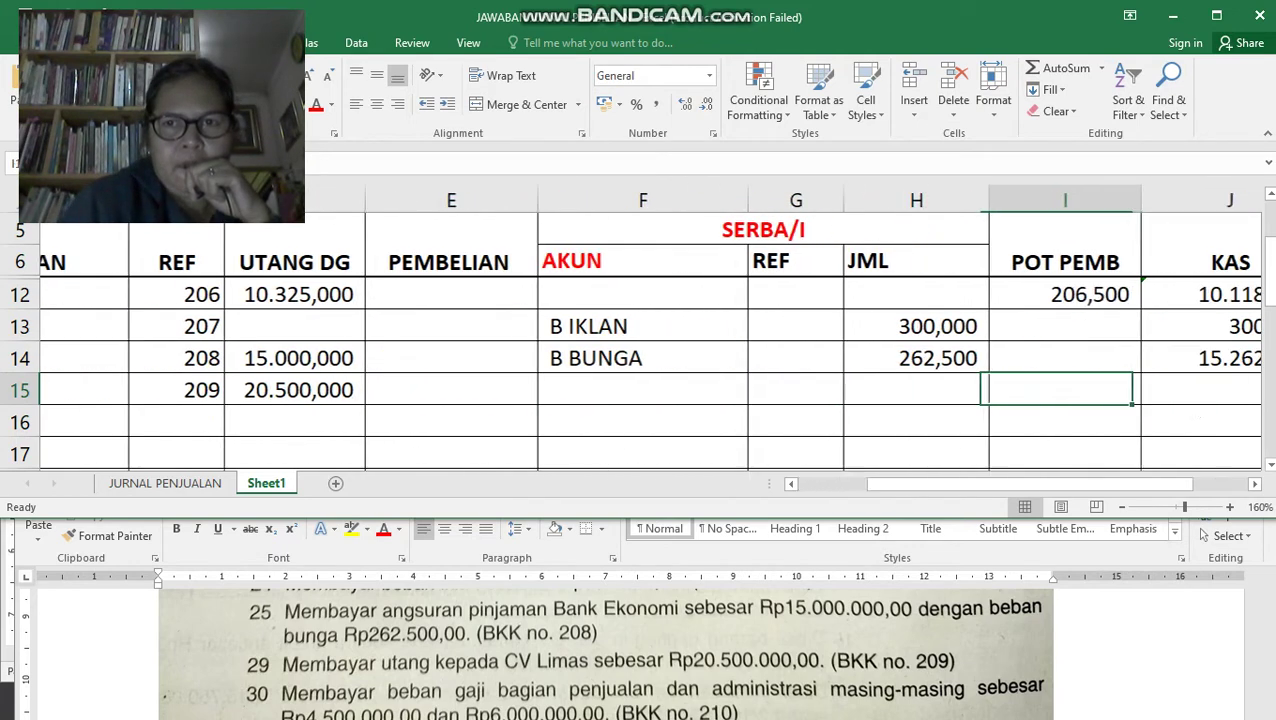
{"action": "key", "text": "Right"}
{"action": "type", "text": "="}
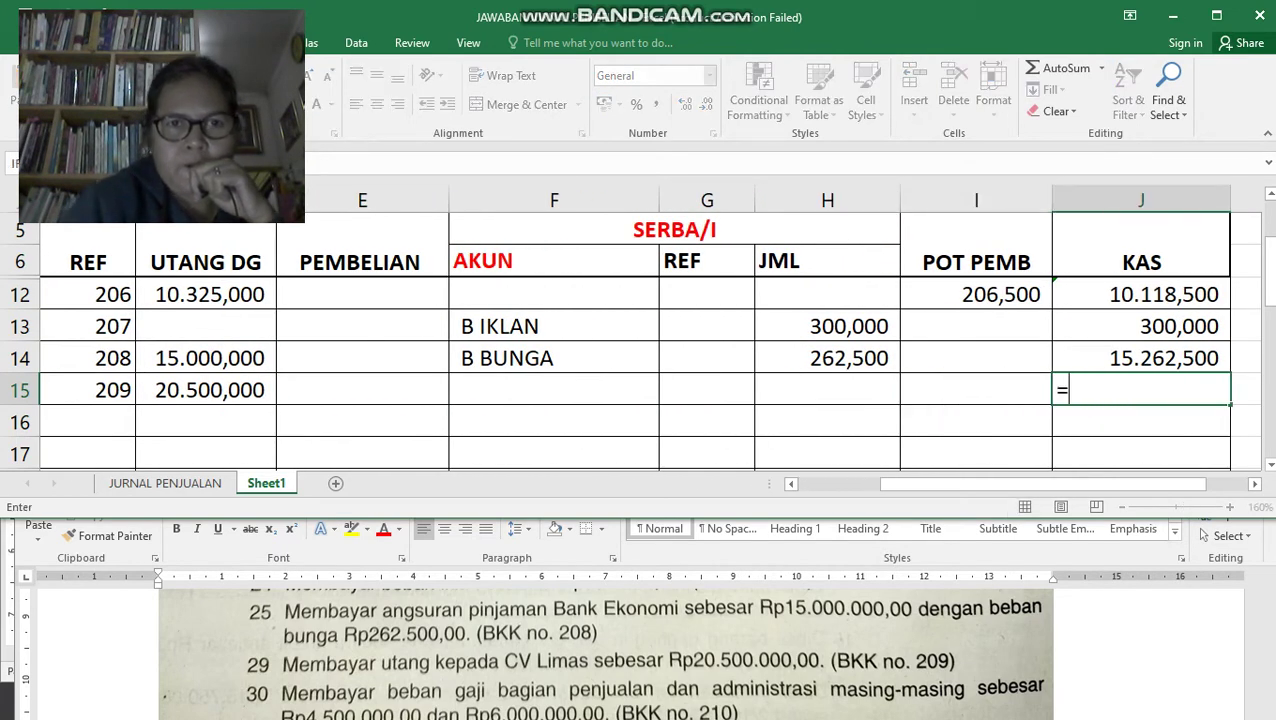
{"action": "key", "text": "Left"}
{"action": "key", "text": "Left"}
{"action": "key", "text": "Left"}
{"action": "key", "text": "Left"}
{"action": "key", "text": "Left"}
{"action": "key", "text": "Left"}
{"action": "key", "text": "Return"}
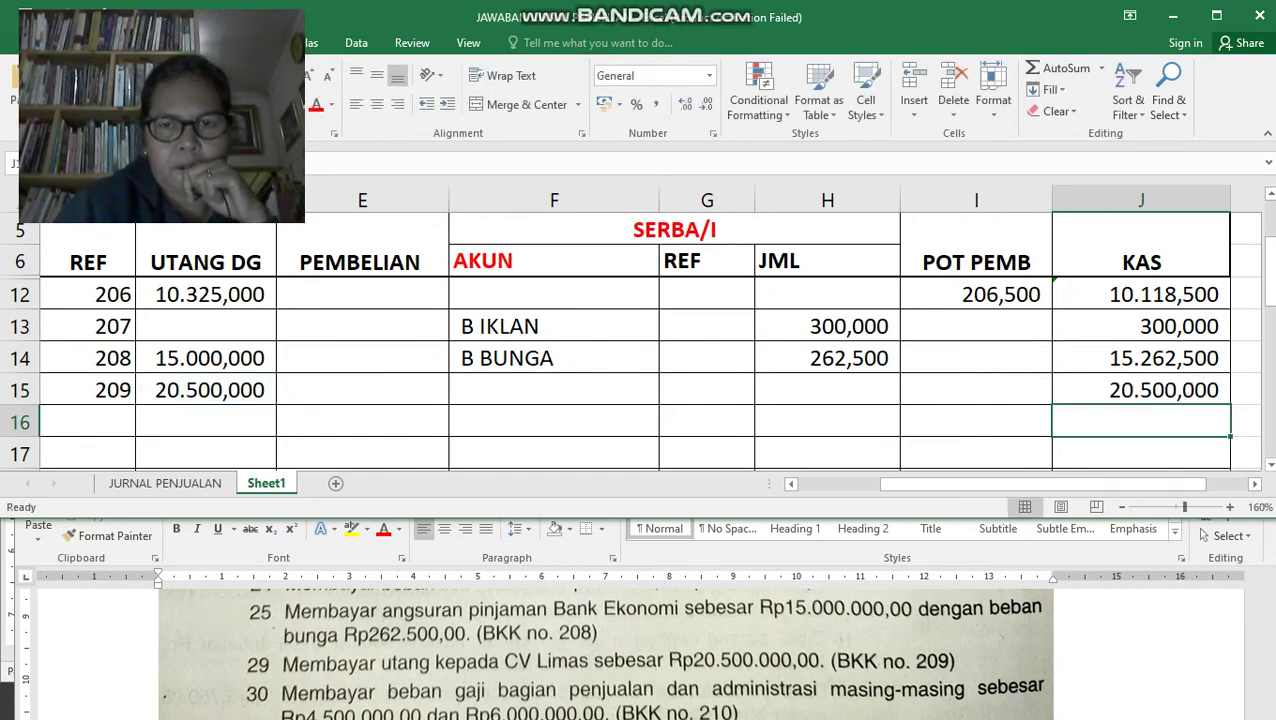
Consult the BKK no. 210 transaction in Word and enter its date, 30, in A16 of the Excel journal.
{"action": "key", "text": "Left"}
{"action": "key", "text": "Left"}
{"action": "key", "text": "Left"}
{"action": "key", "text": "Left"}
{"action": "key", "text": "Left"}
{"action": "key", "text": "Left"}
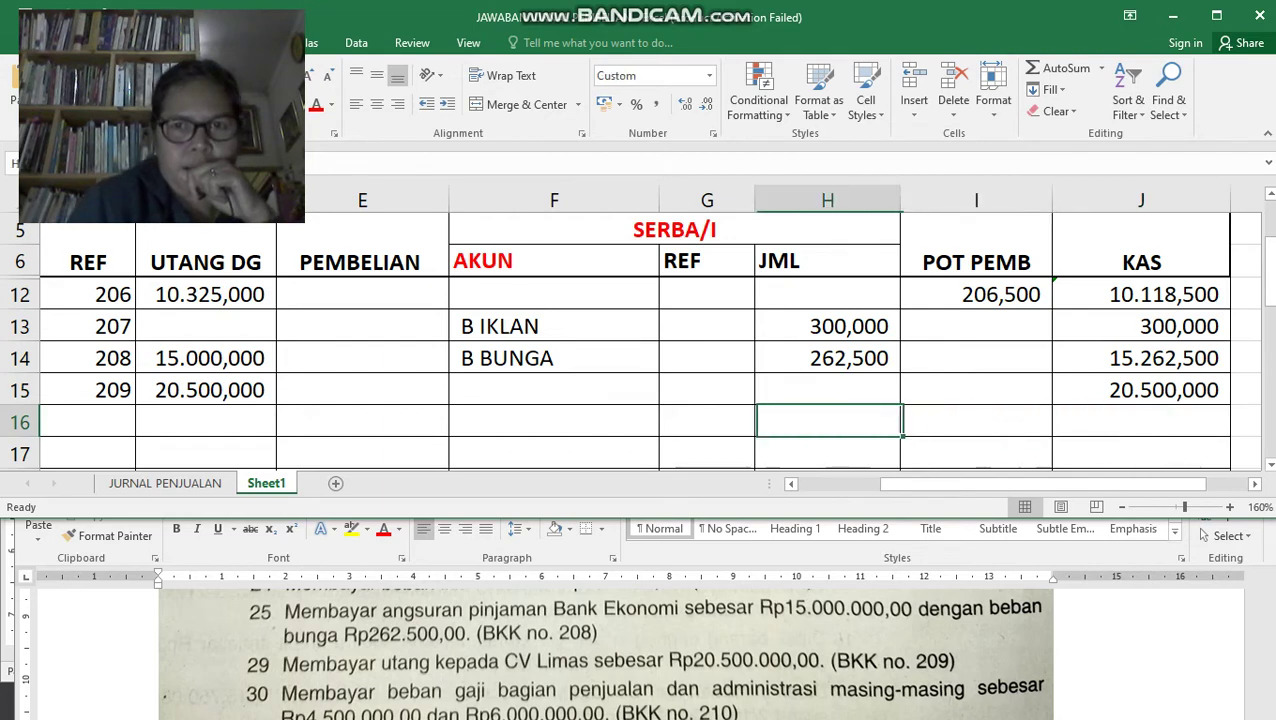
{"action": "key", "text": "Left"}
{"action": "key", "text": "Left"}
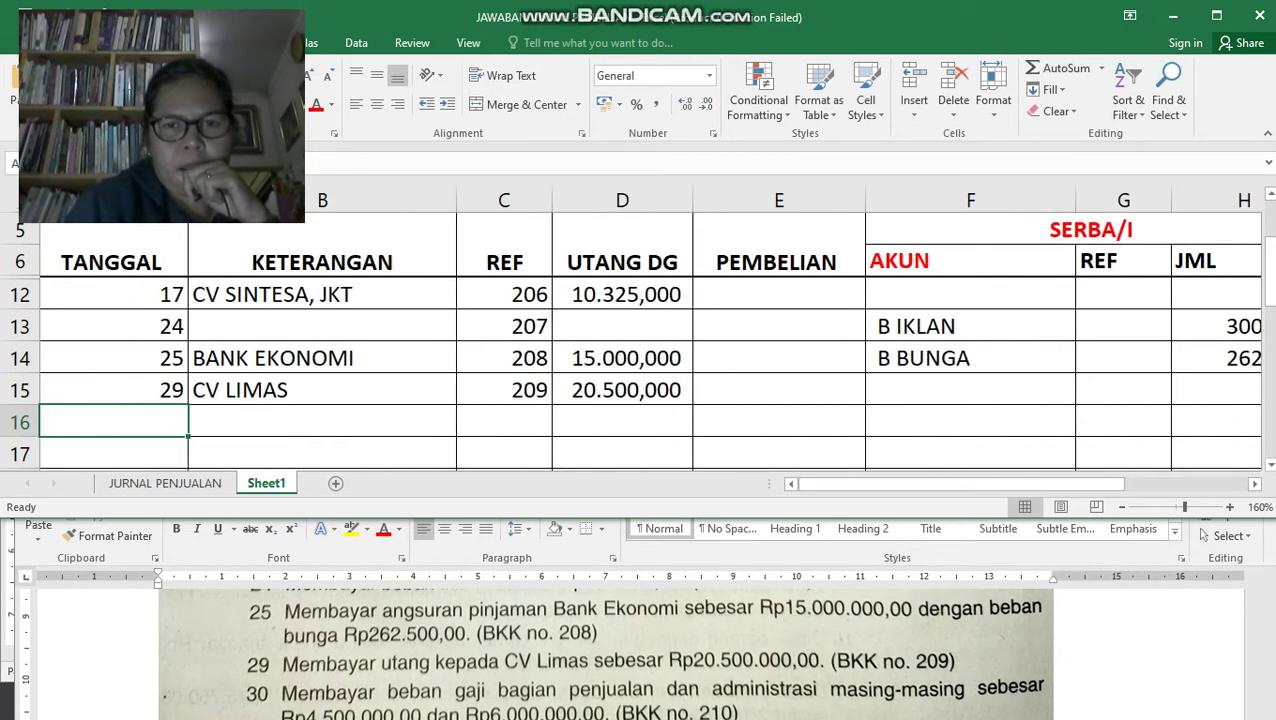
{"action": "key", "text": "alt+Tab"}
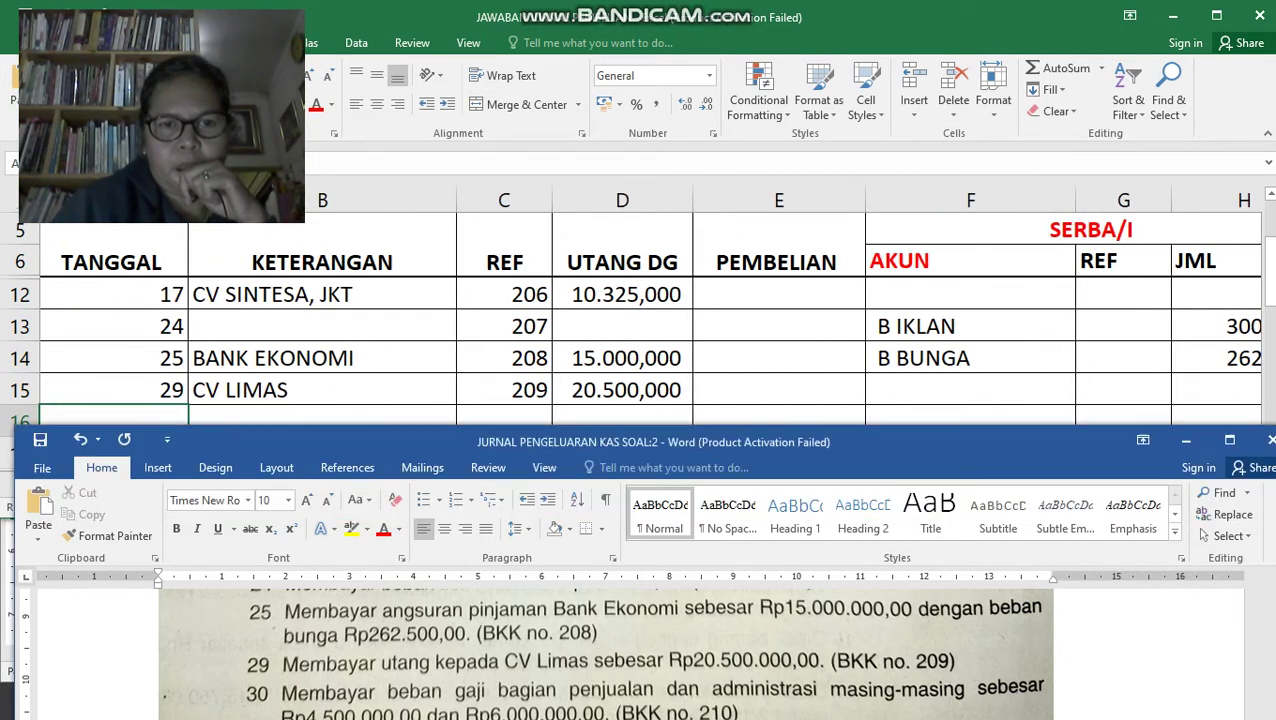
{"action": "scroll", "coordinate": [606, 653], "scroll_direction": "down", "scroll_amount": 2}
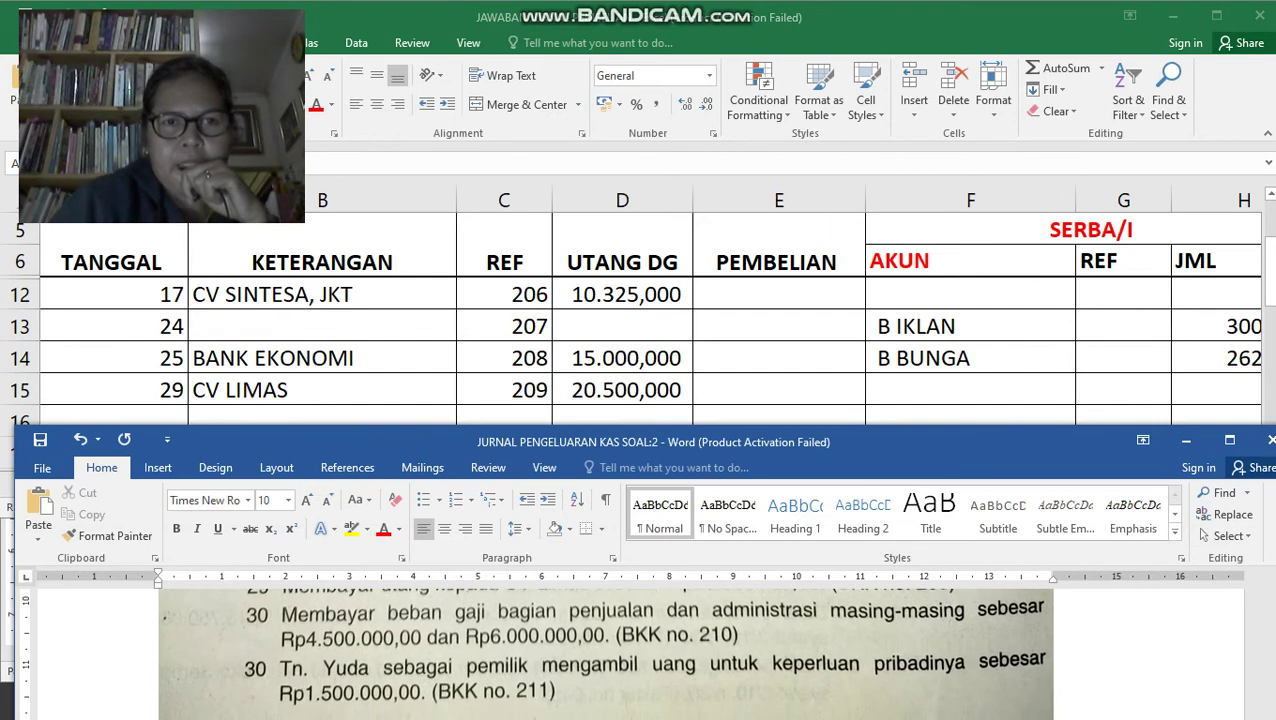
{"action": "left_click", "coordinate": [130, 415]}
{"action": "type", "text": "30"}
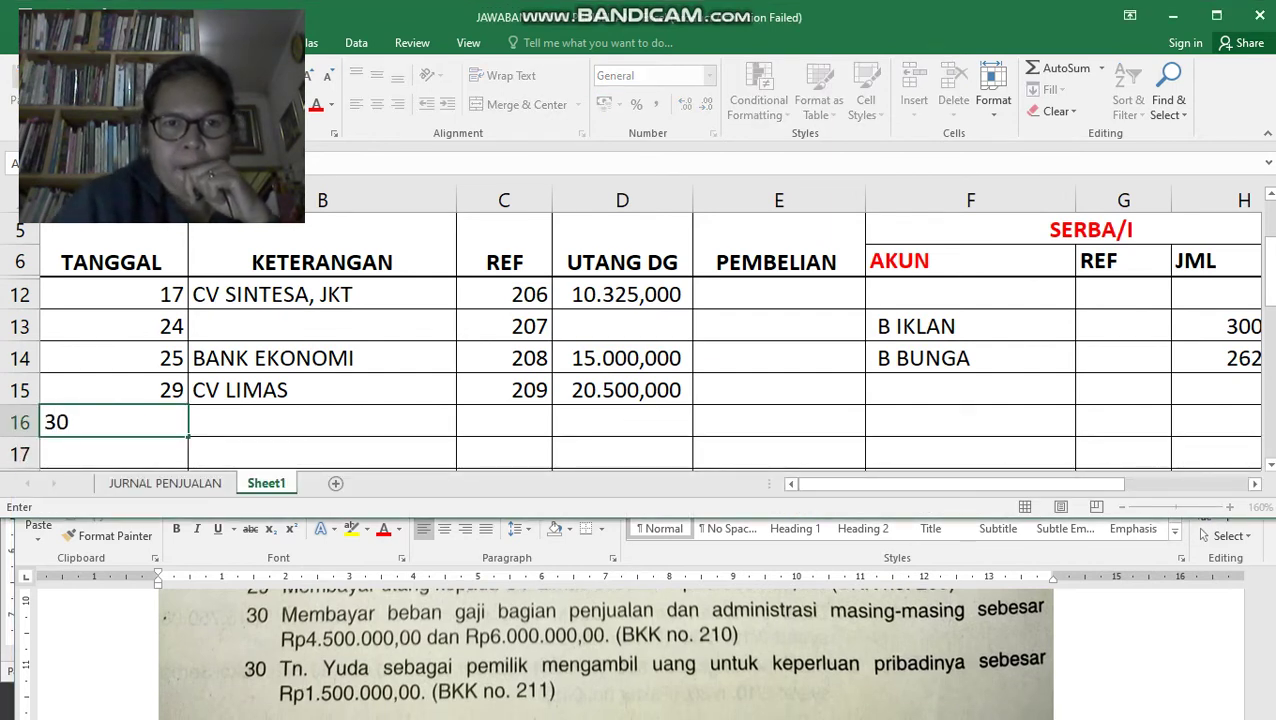
{"action": "key", "text": "Tab"}
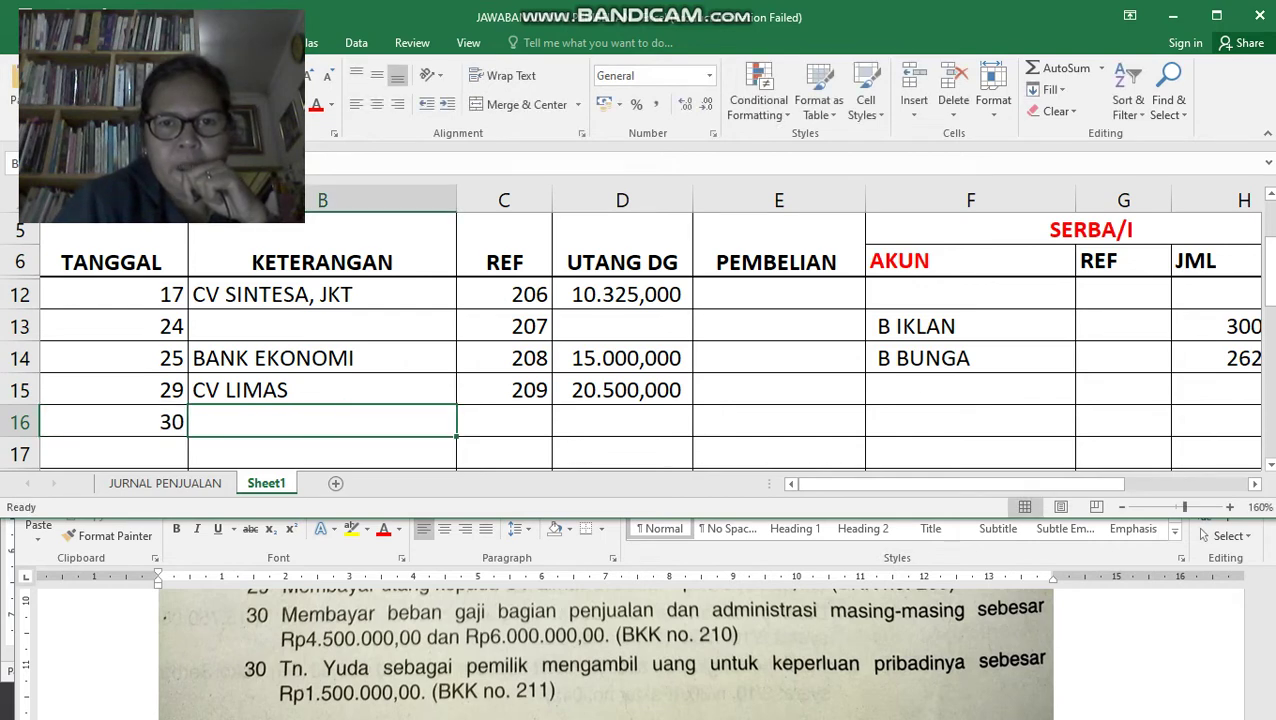
Enter B GAJI PENJ ADM as the SERBA/I account in F16.
{"action": "key", "text": "Tab"}
{"action": "key", "text": "Tab"}
{"action": "key", "text": "Tab"}
{"action": "key", "text": "Tab"}
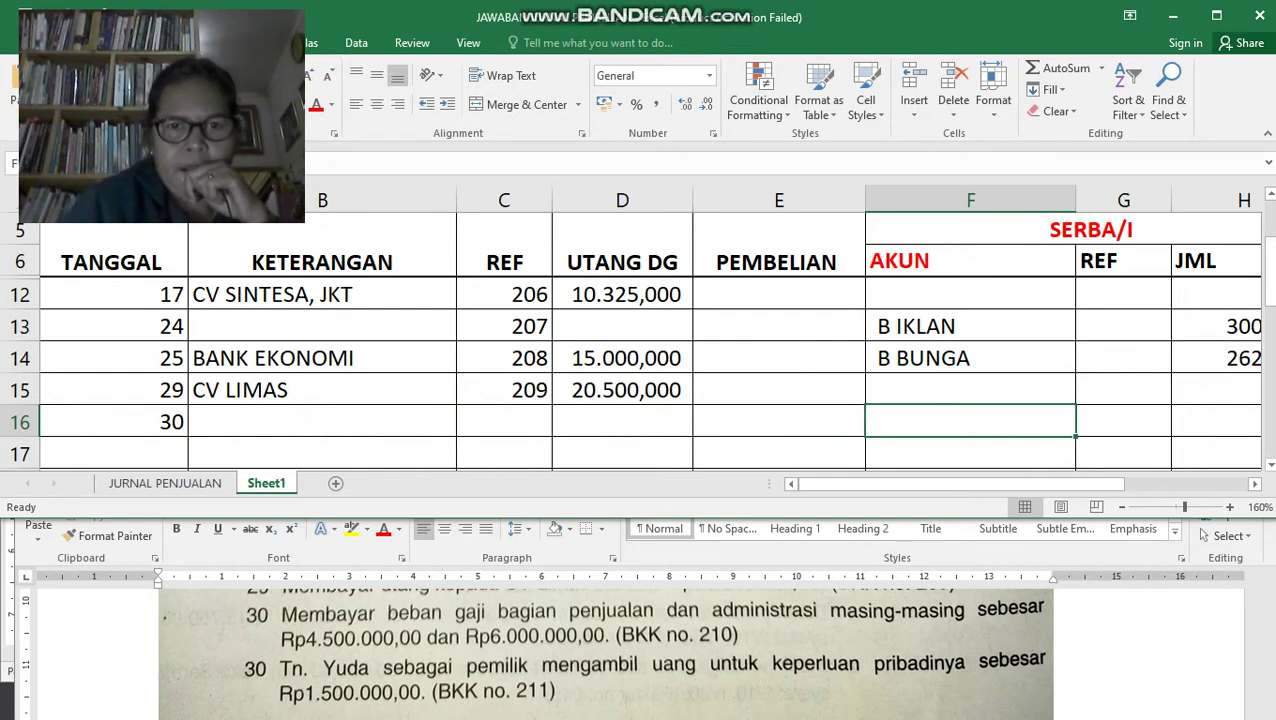
{"action": "type", "text": "B GAJI"}
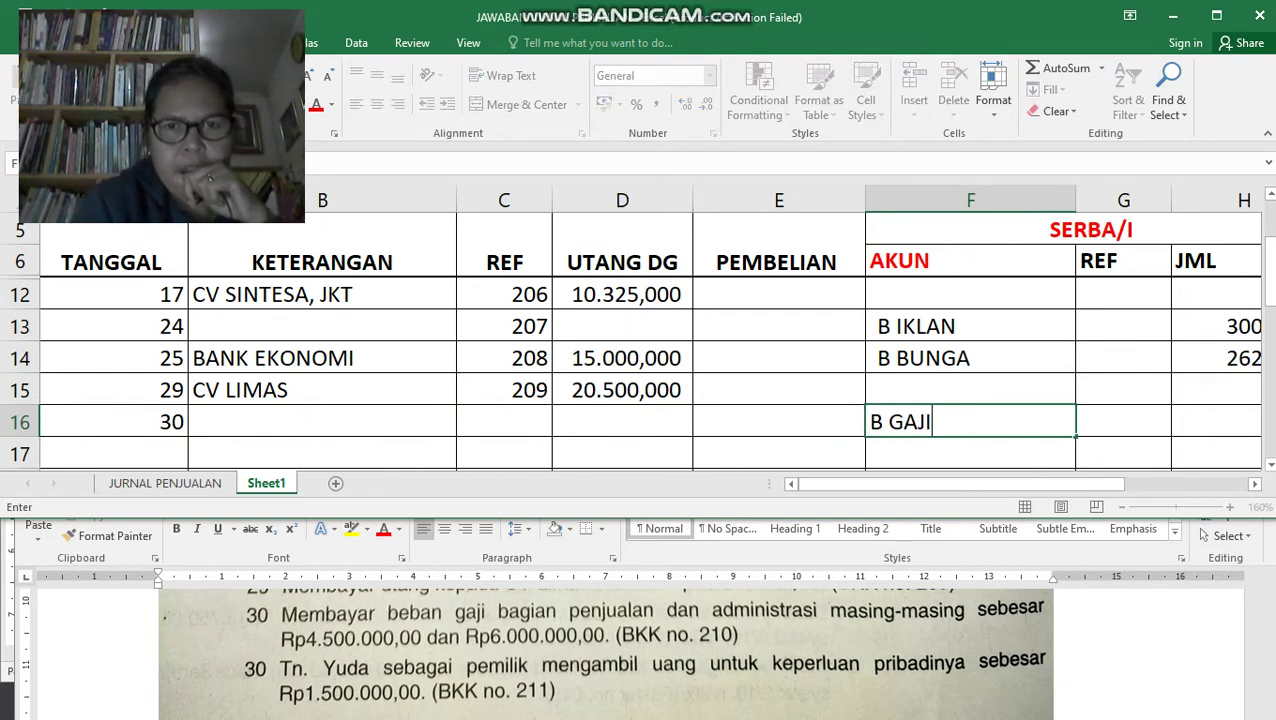
{"action": "type", "text": " PENJ "}
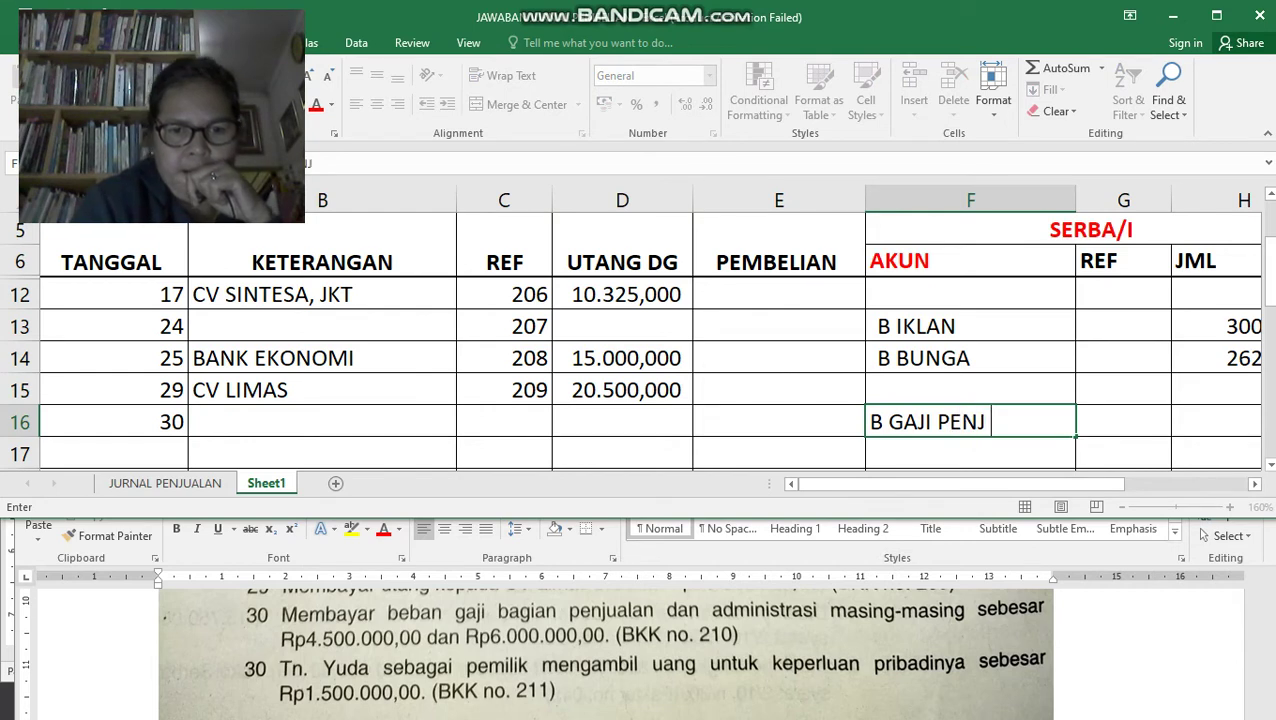
{"action": "type", "text": "ADM"}
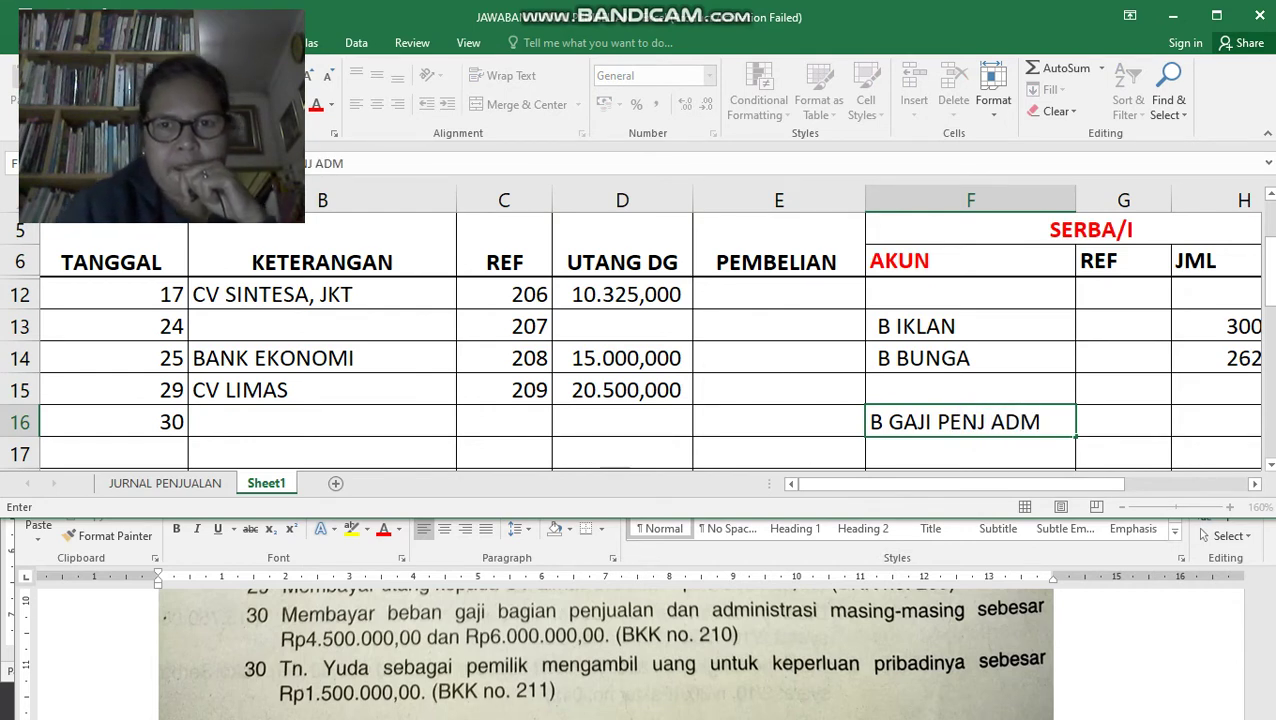
Enter 4500 as the JML amount of the salary expense in H16.
{"action": "key", "text": "Tab"}
{"action": "key", "text": "Tab"}
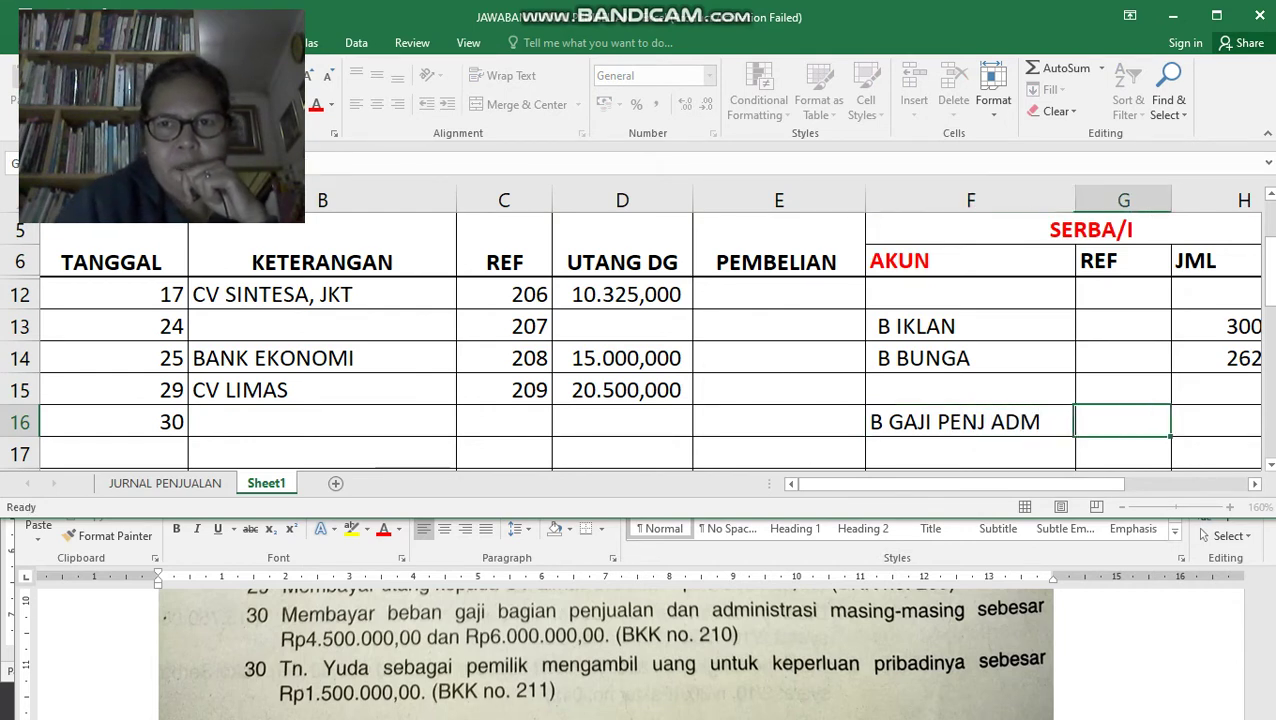
{"action": "type", "text": "4500"}
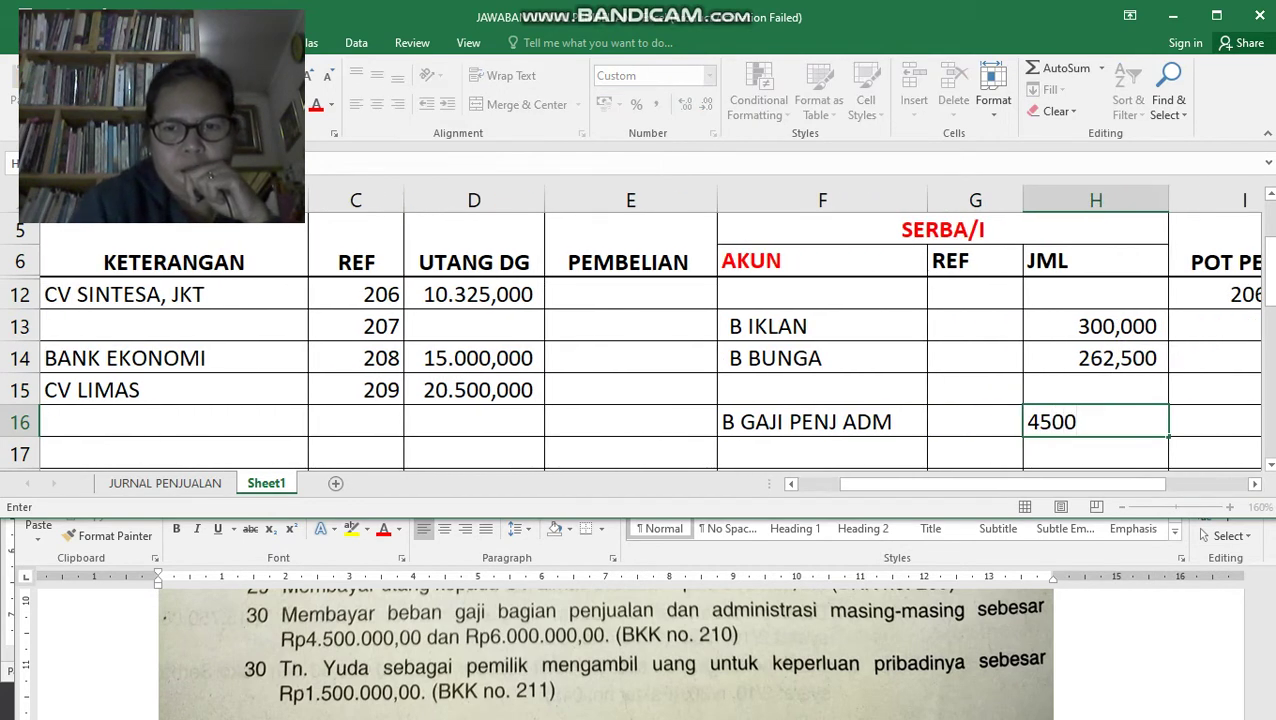
{"action": "key", "text": "Return"}
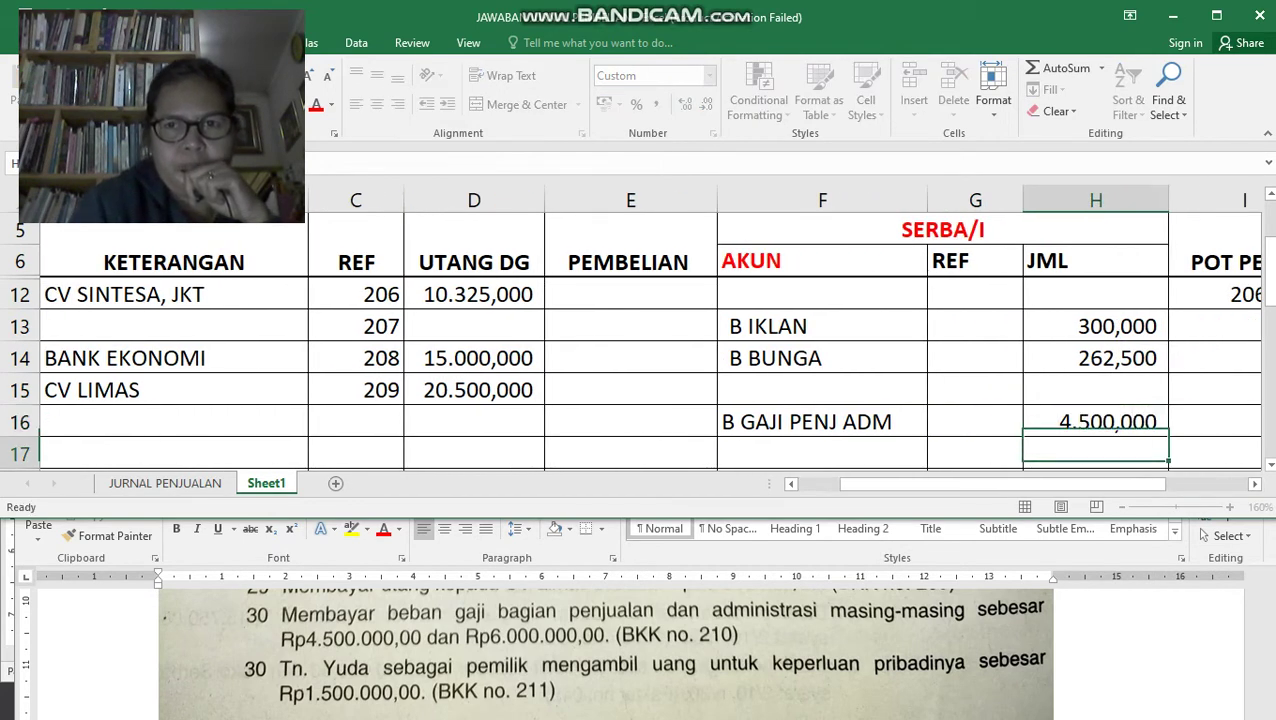
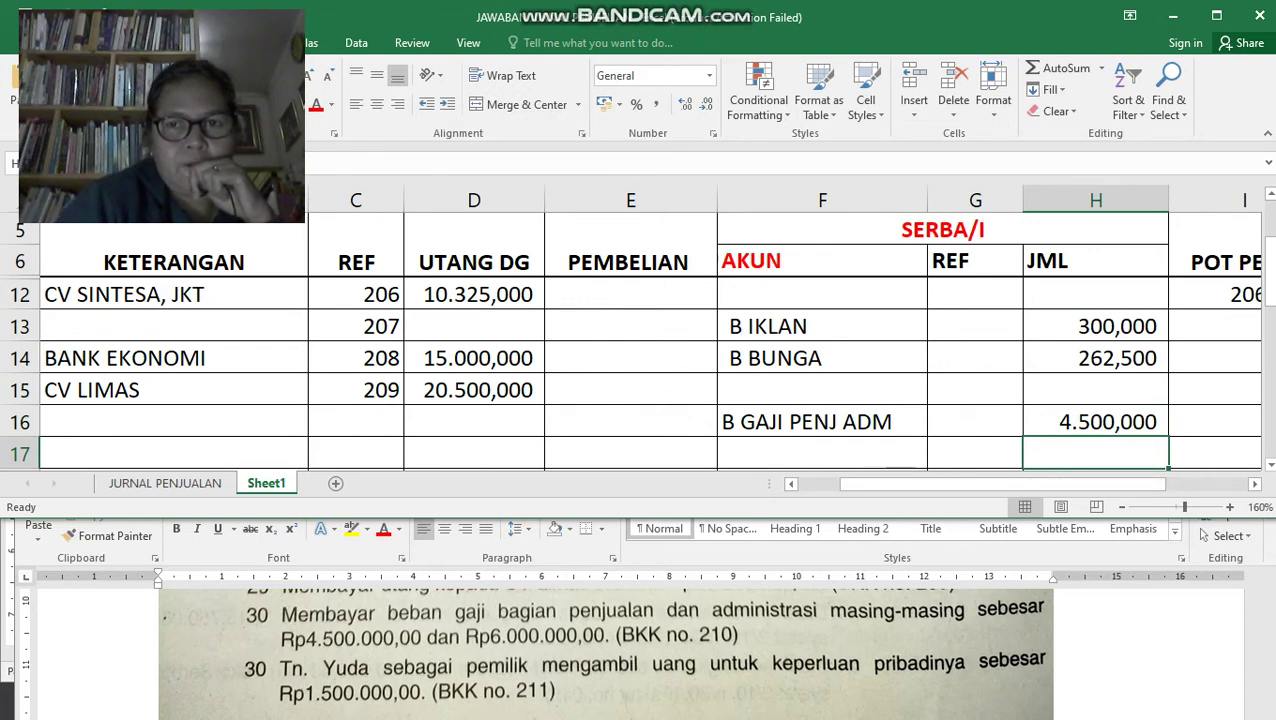
Enter B GAJI ADM as the SERBA/I account in F17.
{"action": "key", "text": "Up"}
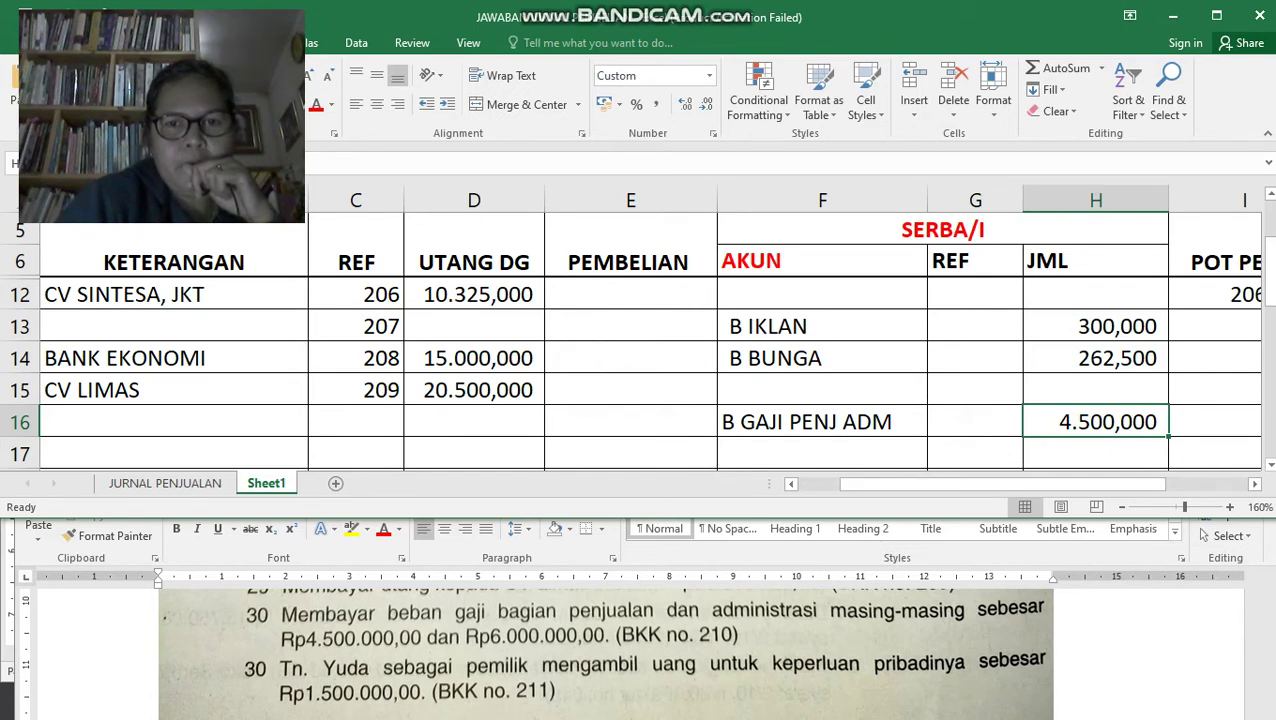
{"action": "left_click", "coordinate": [822, 454]}
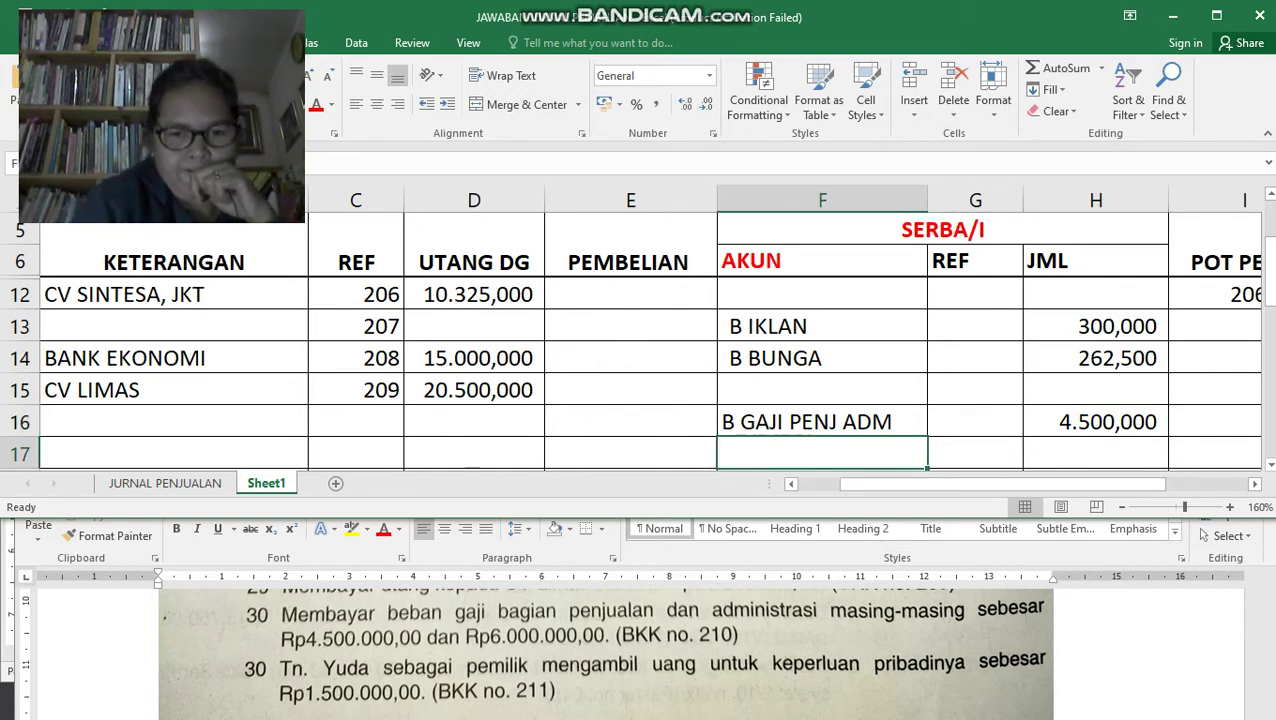
{"action": "type", "text": "B GAJI ADM"}
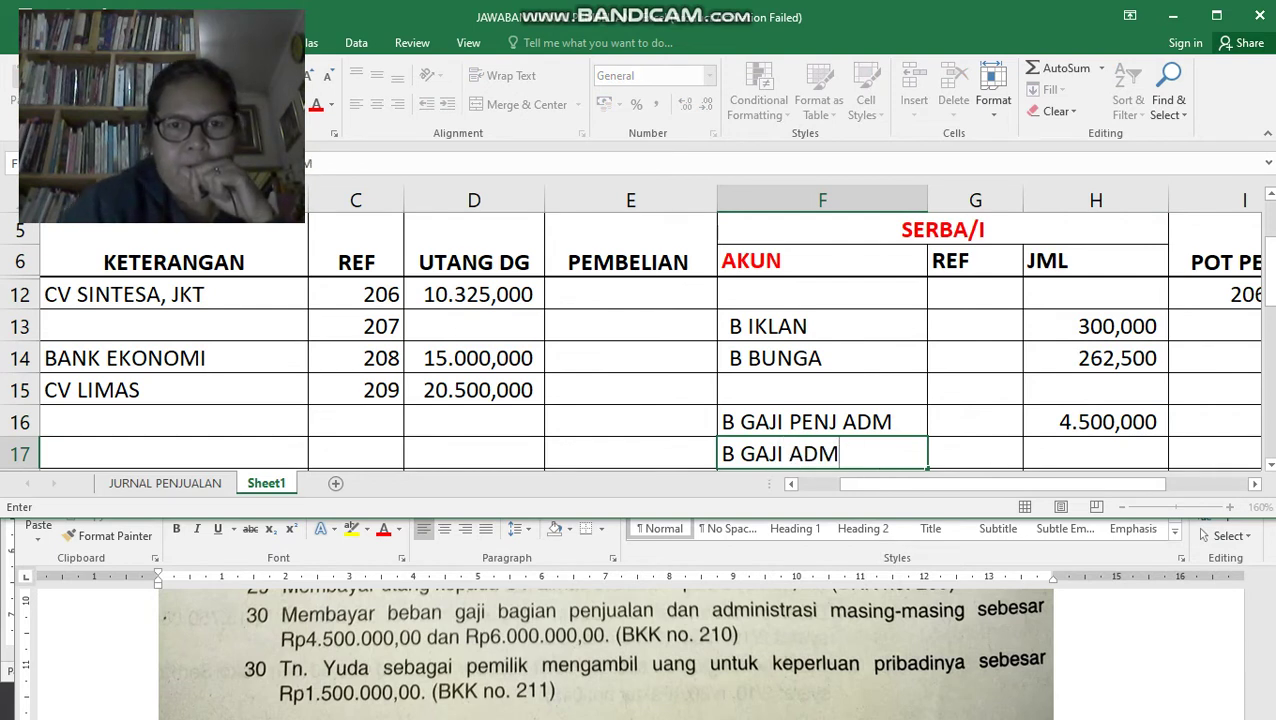
{"action": "left_click", "coordinate": [975, 421]}
{"action": "left_click", "coordinate": [1096, 453]}
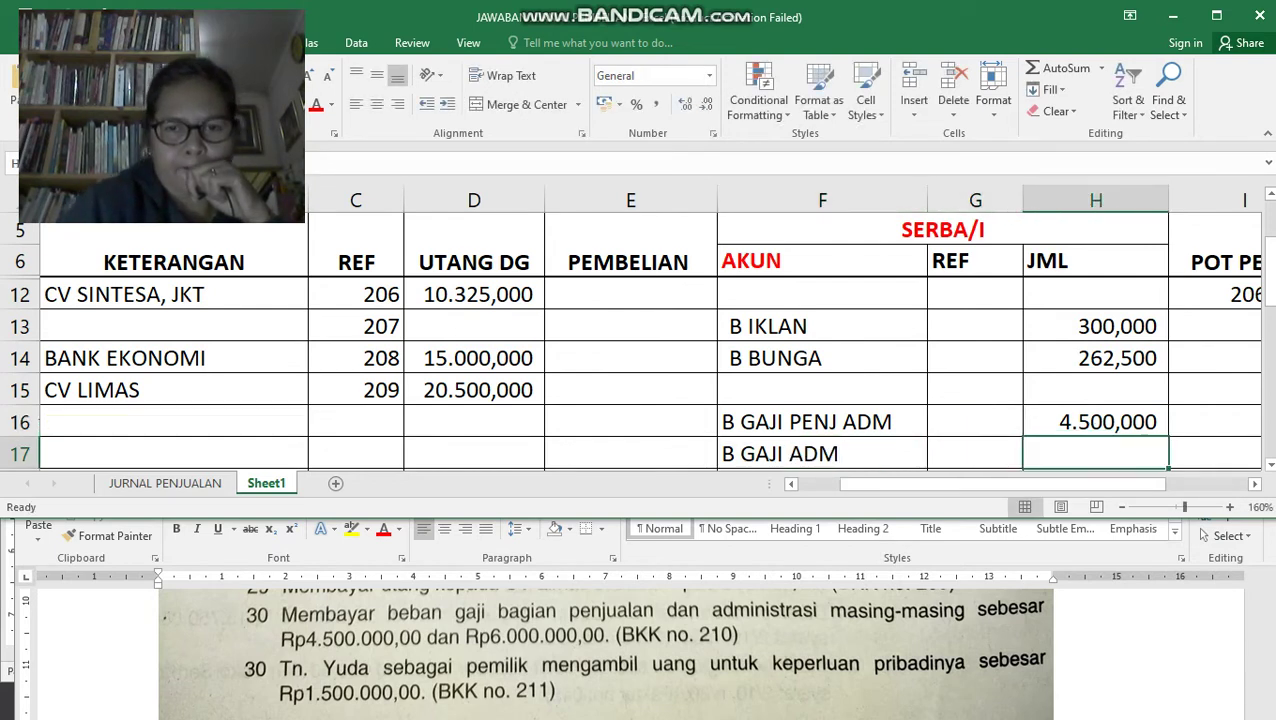
{"action": "type", "text": "6000"}
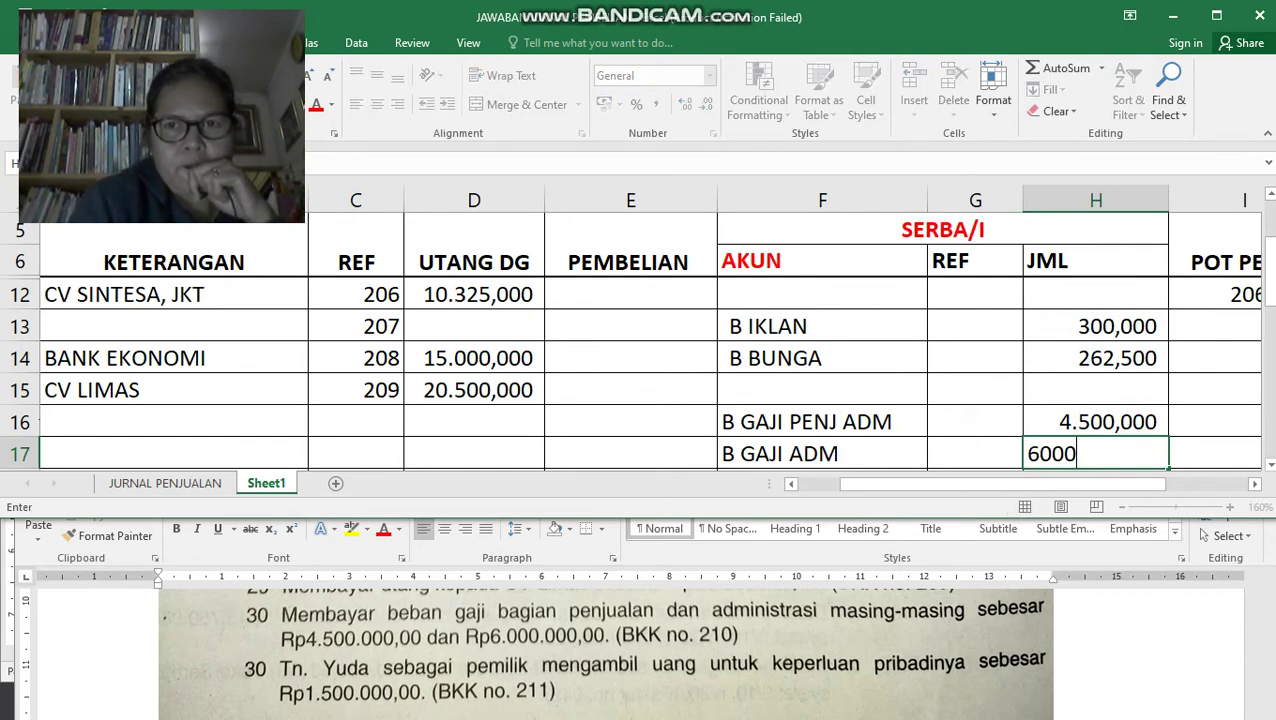
{"action": "type", "text": "00"}
{"action": "key", "text": "Return"}
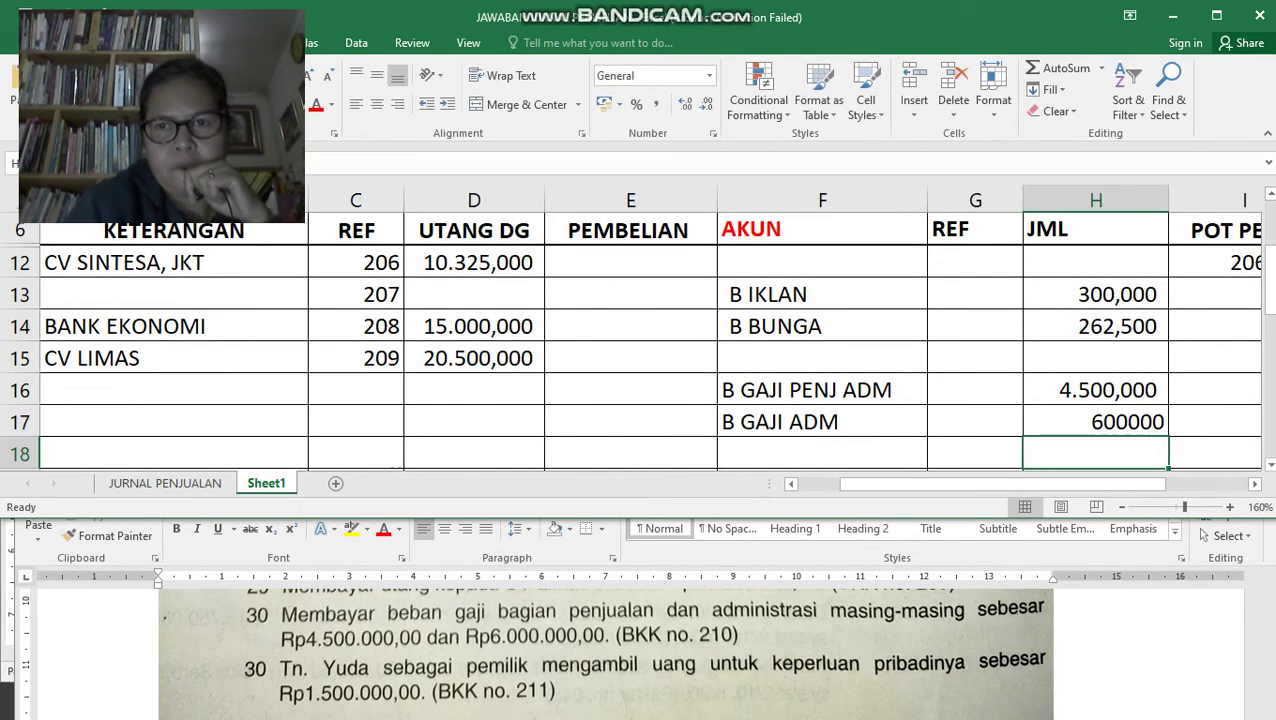
Enter 6000 as the JML amount of the administrative salary expense in H17.
{"action": "key", "text": "Up"}
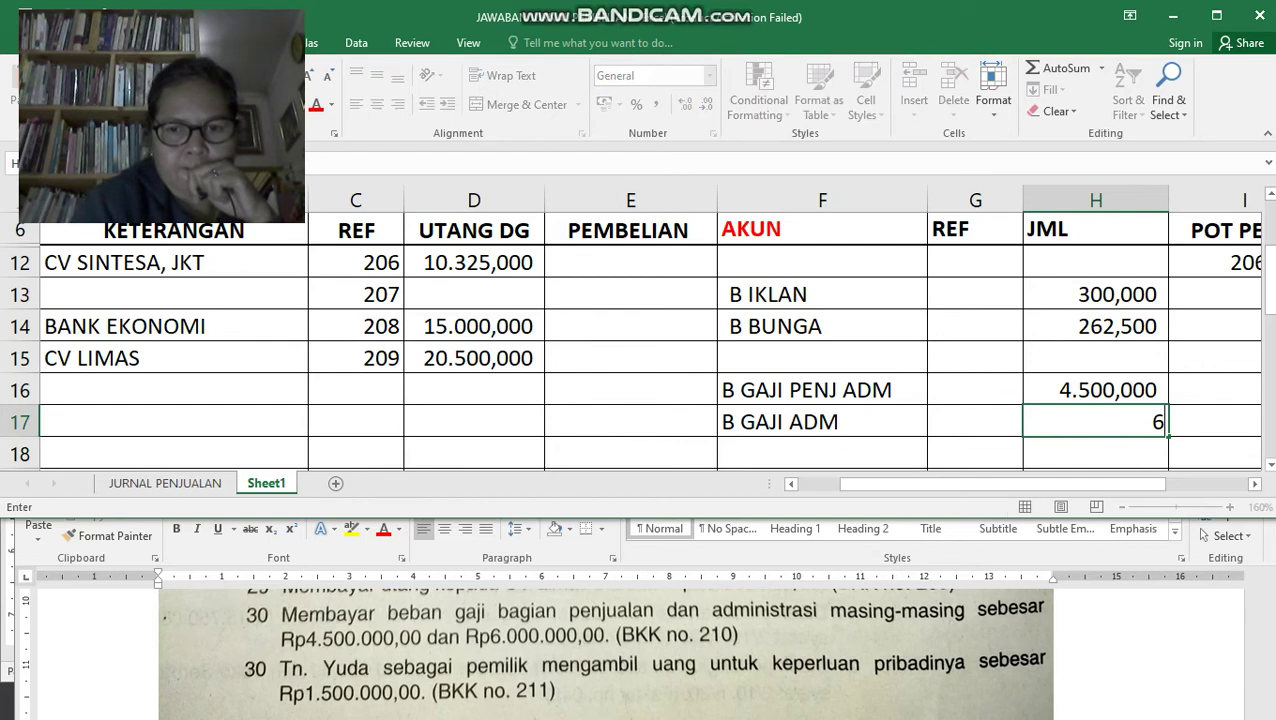
{"action": "type", "text": "6000"}
{"action": "key", "text": "Return"}
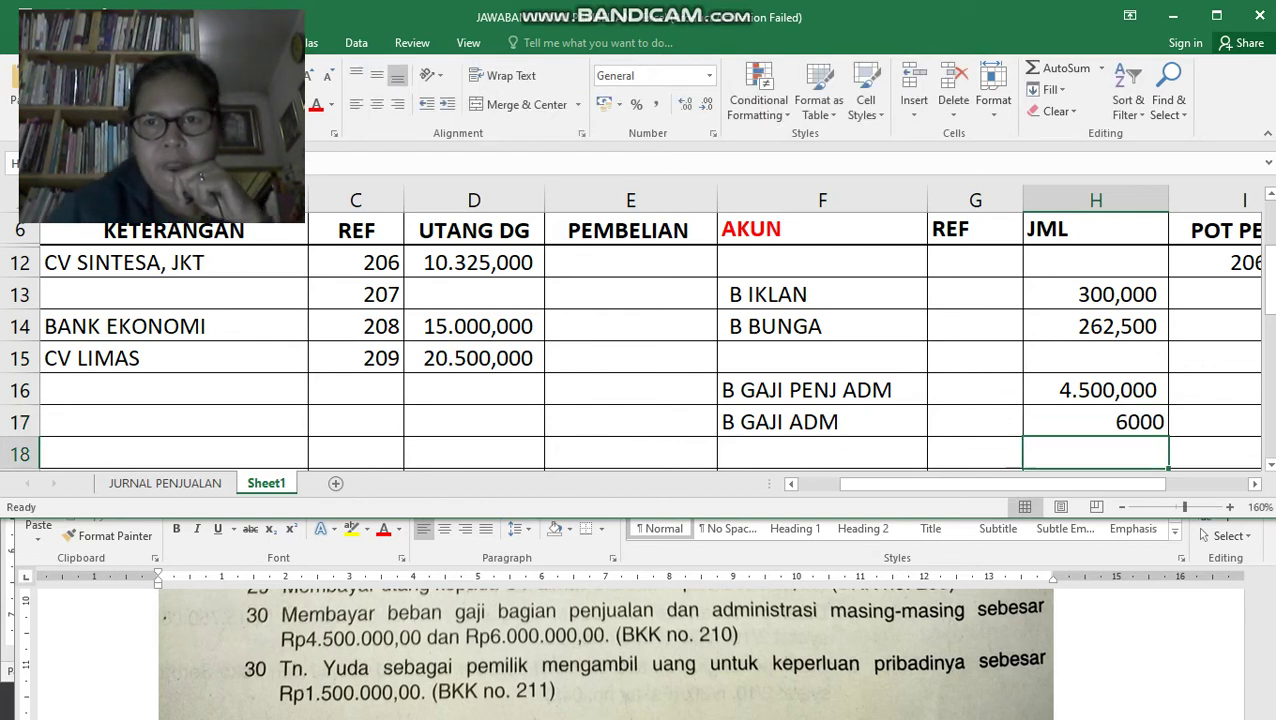
Show the administrative salary amount in H17 with three decimal places.
{"action": "key", "text": "Up"}
{"action": "left_click", "coordinate": [684, 104]}
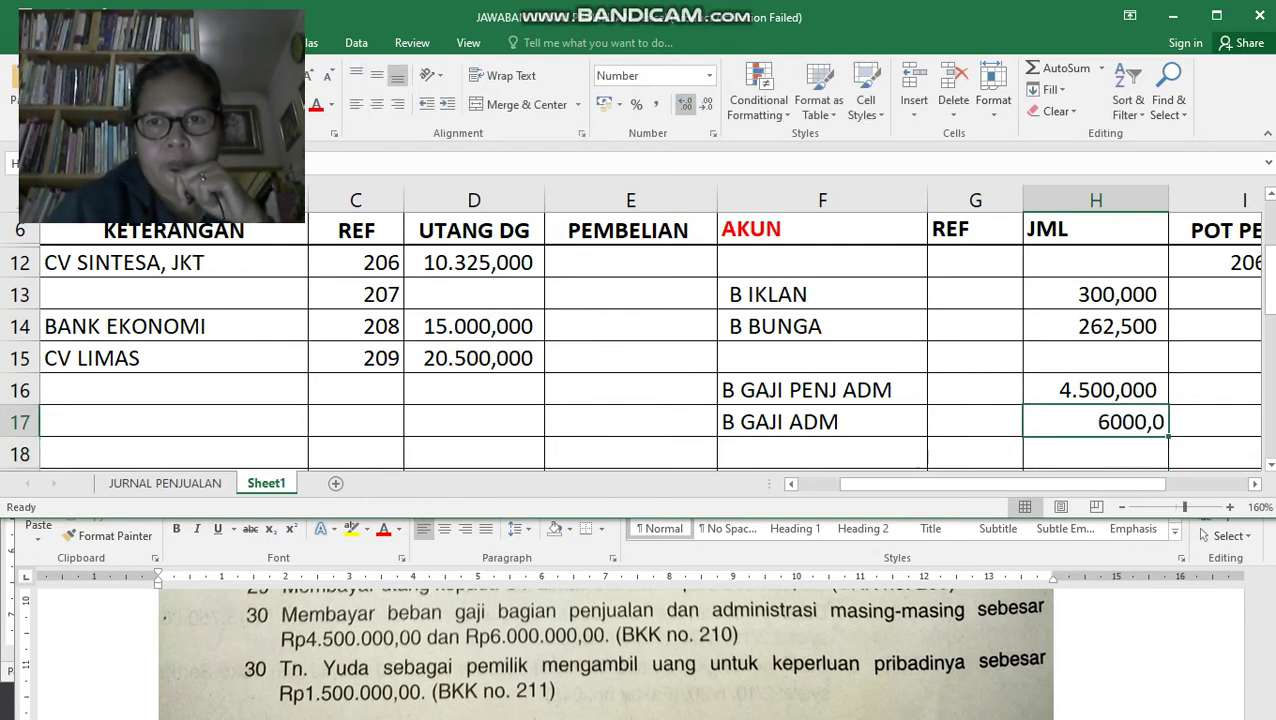
{"action": "left_click", "coordinate": [684, 104]}
{"action": "left_click", "coordinate": [684, 104]}
Shorten the account name in F16 to B GAJI PENJ.
{"action": "key", "text": "Left"}
{"action": "key", "text": "Left"}
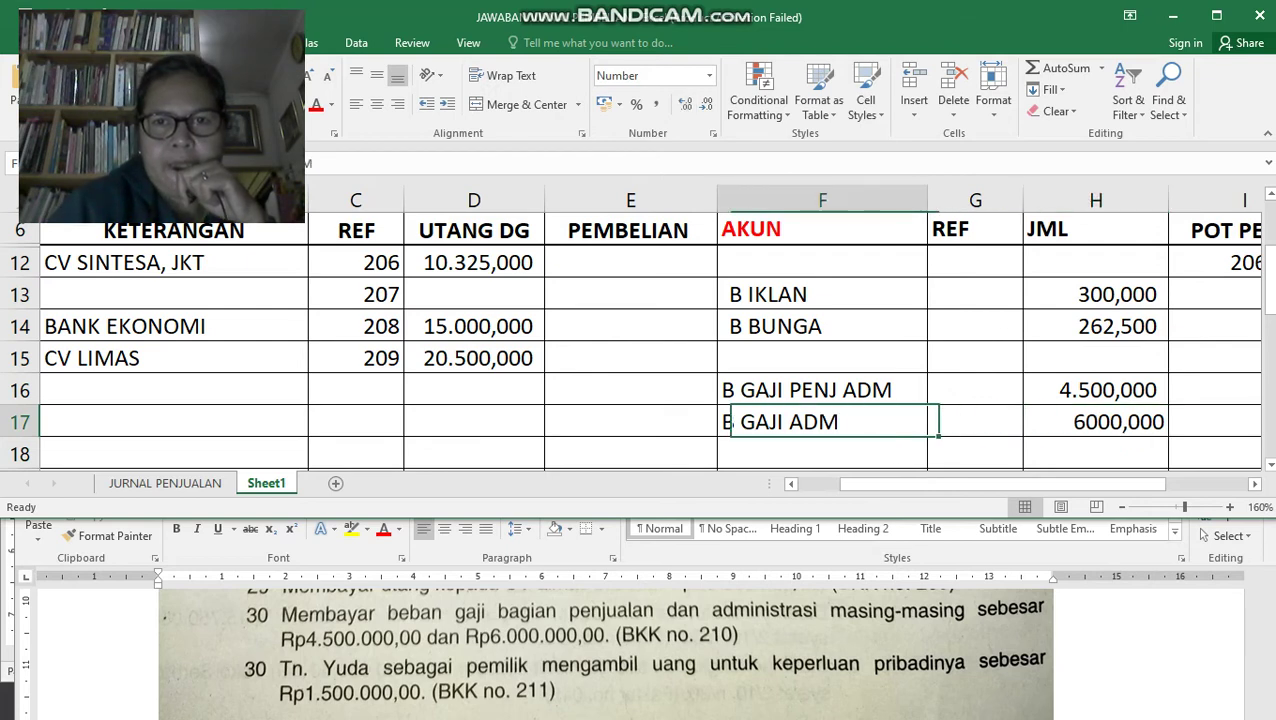
{"action": "key", "text": "Up"}
{"action": "left_click", "coordinate": [397, 163]}
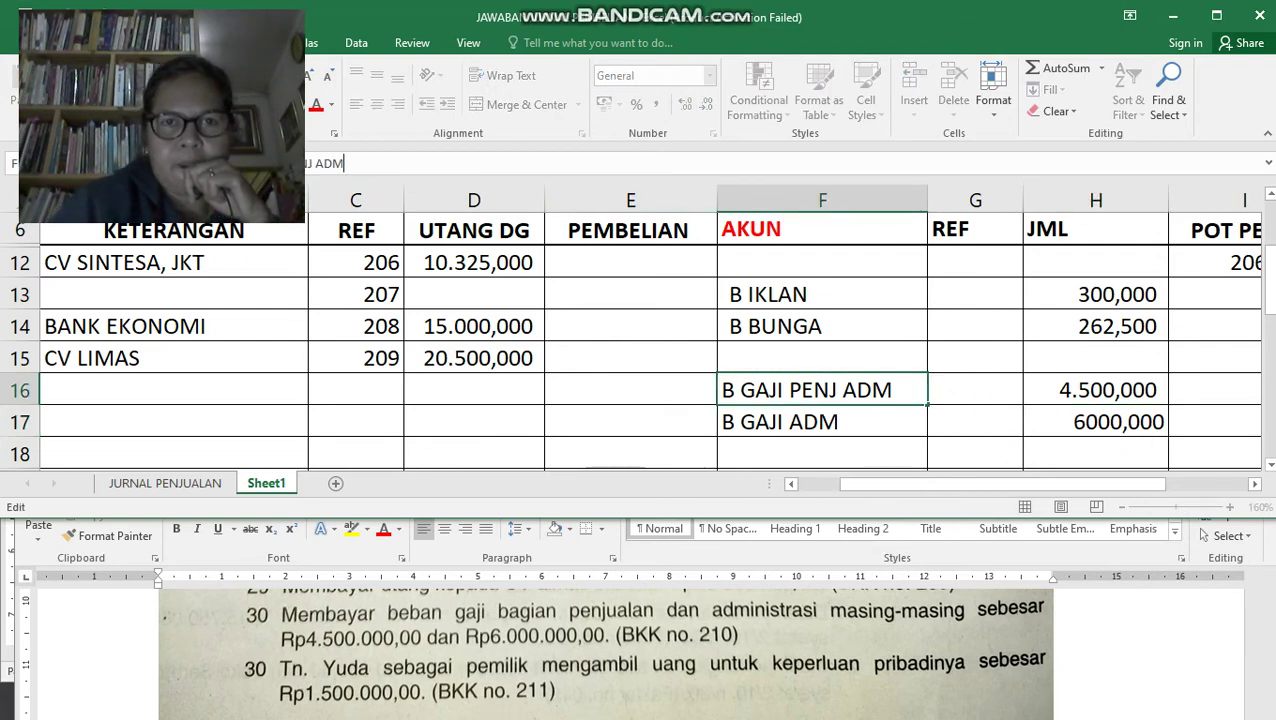
{"action": "key", "text": "BackSpace"}
{"action": "key", "text": "BackSpace"}
{"action": "key", "text": "BackSpace"}
{"action": "key", "text": "BackSpace"}
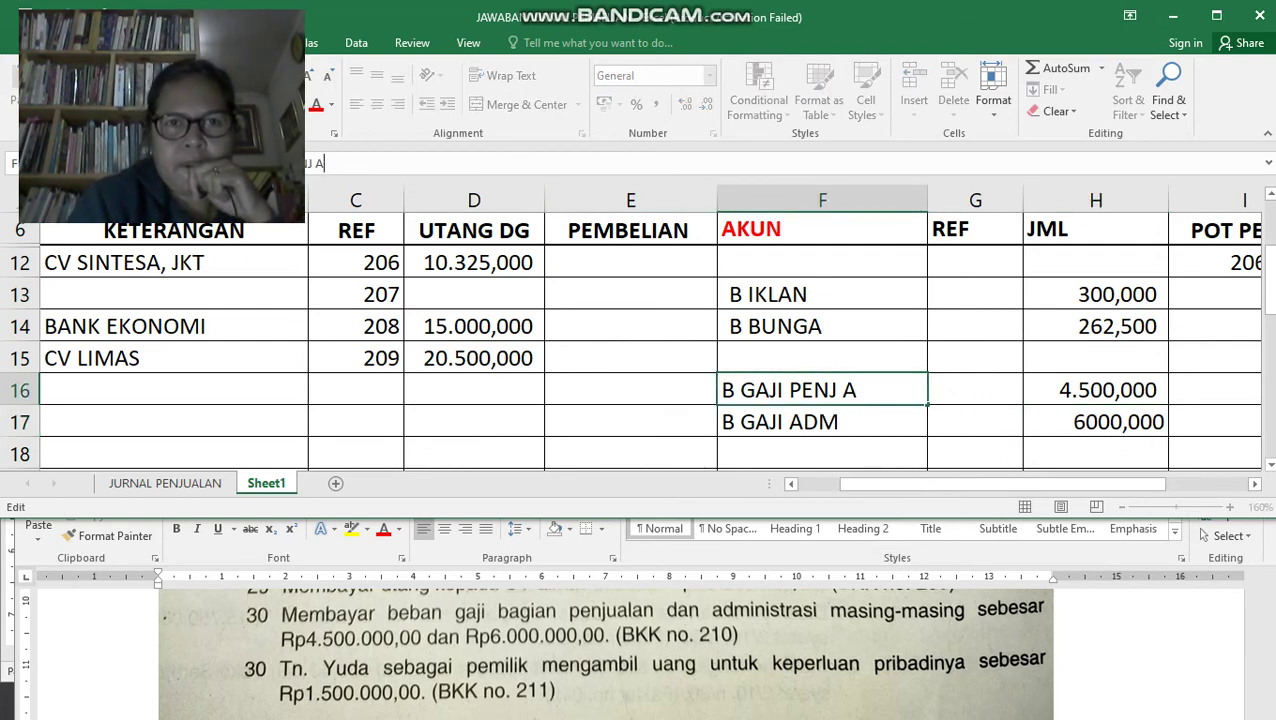
{"action": "key", "text": "Return"}
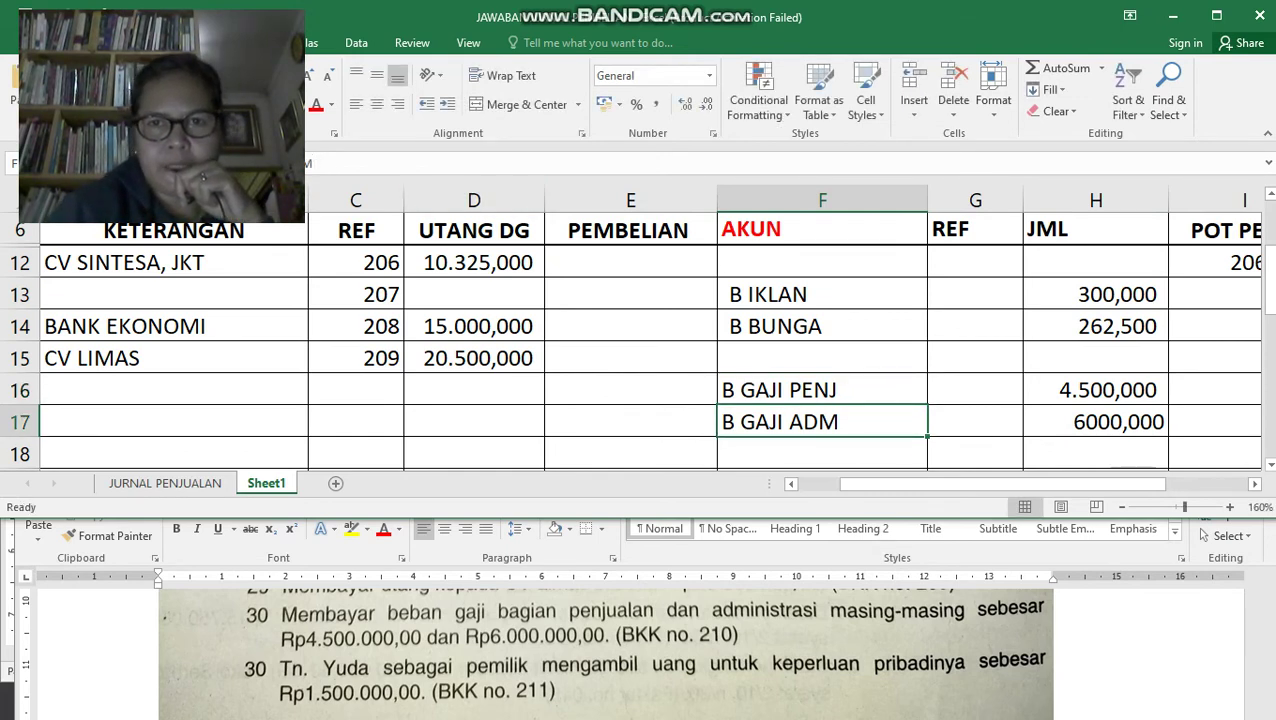
Copy the date 30 from A16 into A17 for the administrative salary row.
{"action": "key", "text": "Up"}
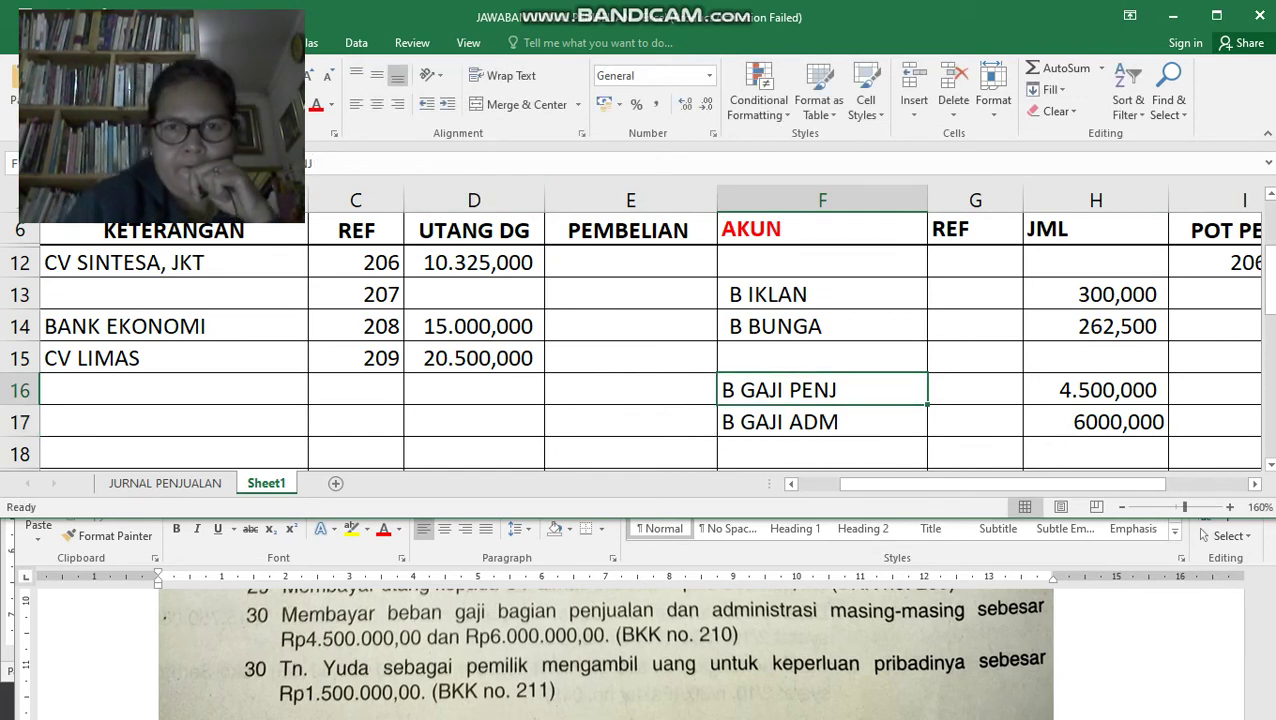
{"action": "key", "text": "Left"}
{"action": "key", "text": "Left"}
{"action": "key", "text": "Left"}
{"action": "key", "text": "Left"}
{"action": "key", "text": "Left"}
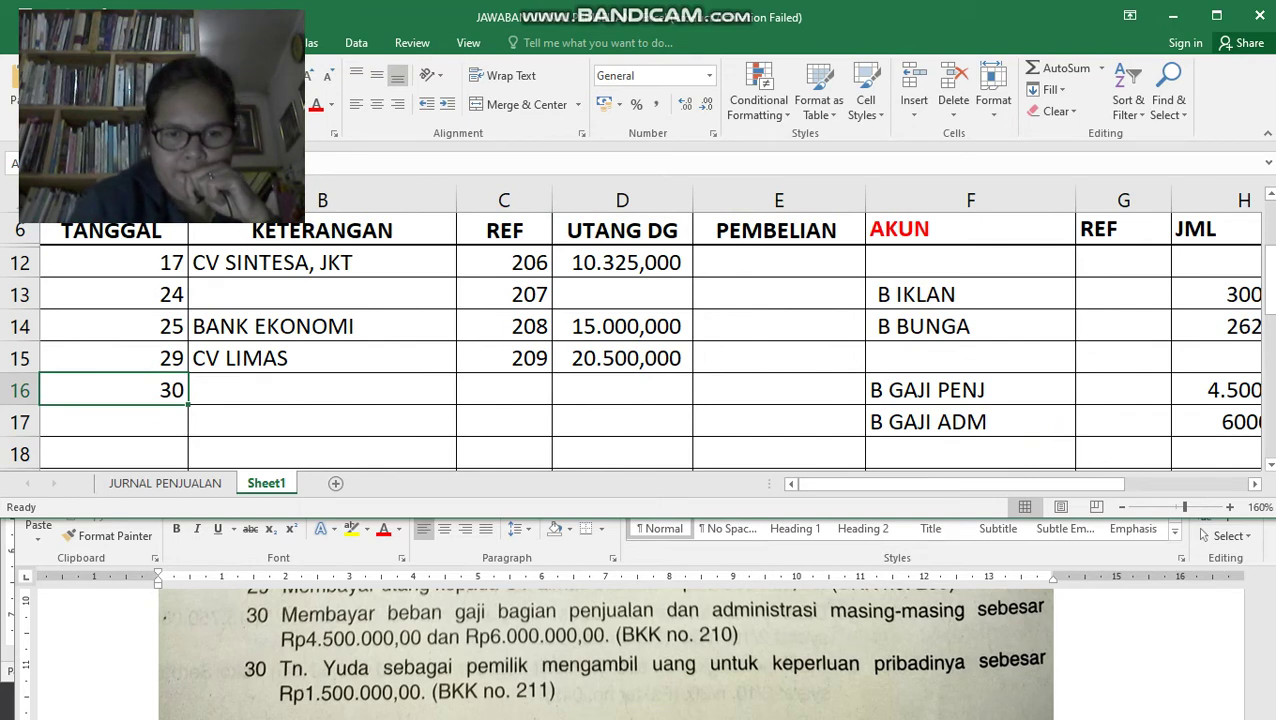
{"action": "key", "text": "ctrl+c"}
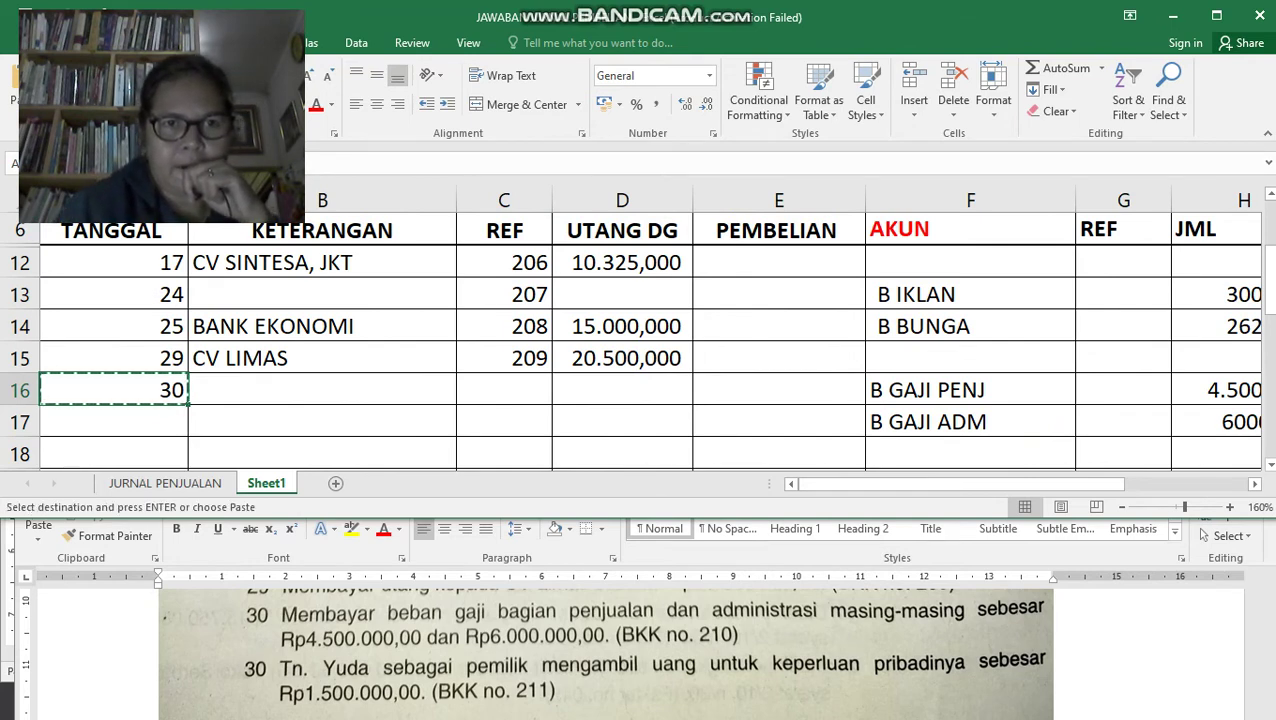
{"action": "key", "text": "Down"}
{"action": "key", "text": "ctrl+v"}
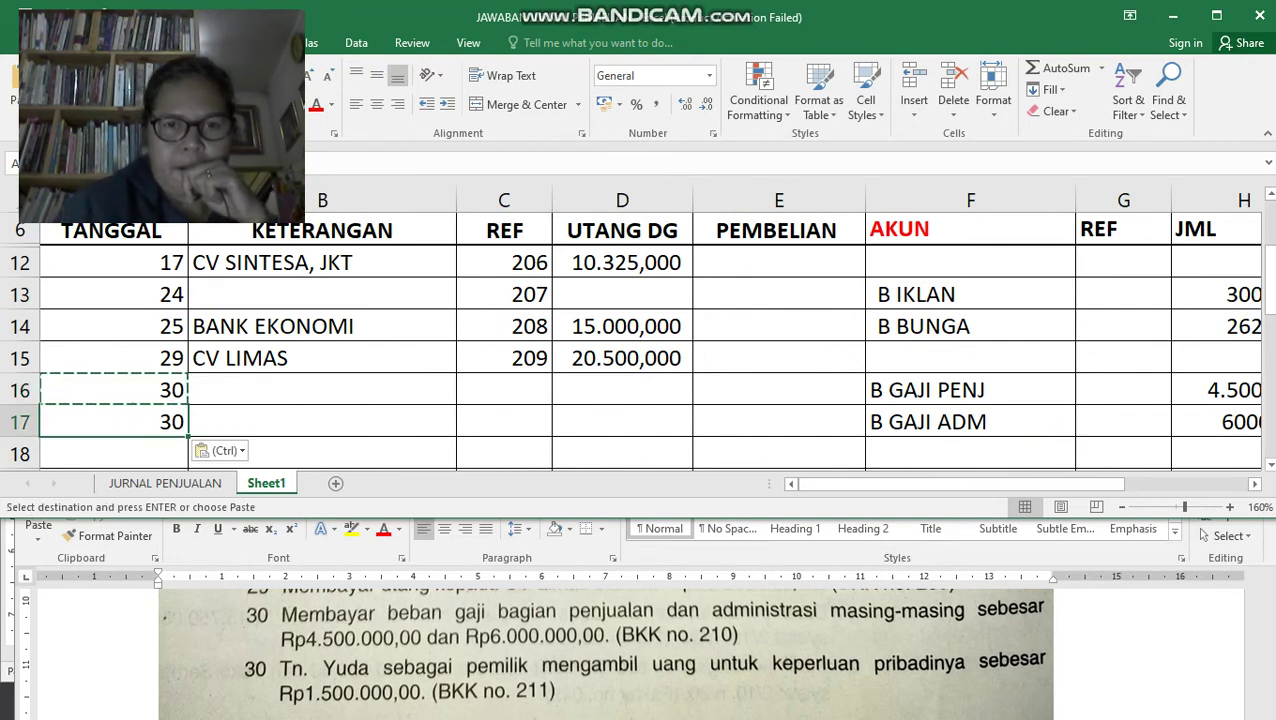
Calculate the KAS amount of the B GAJI PENJ row in J16 with the formula =H16.
{"action": "left_click", "coordinate": [322, 390]}
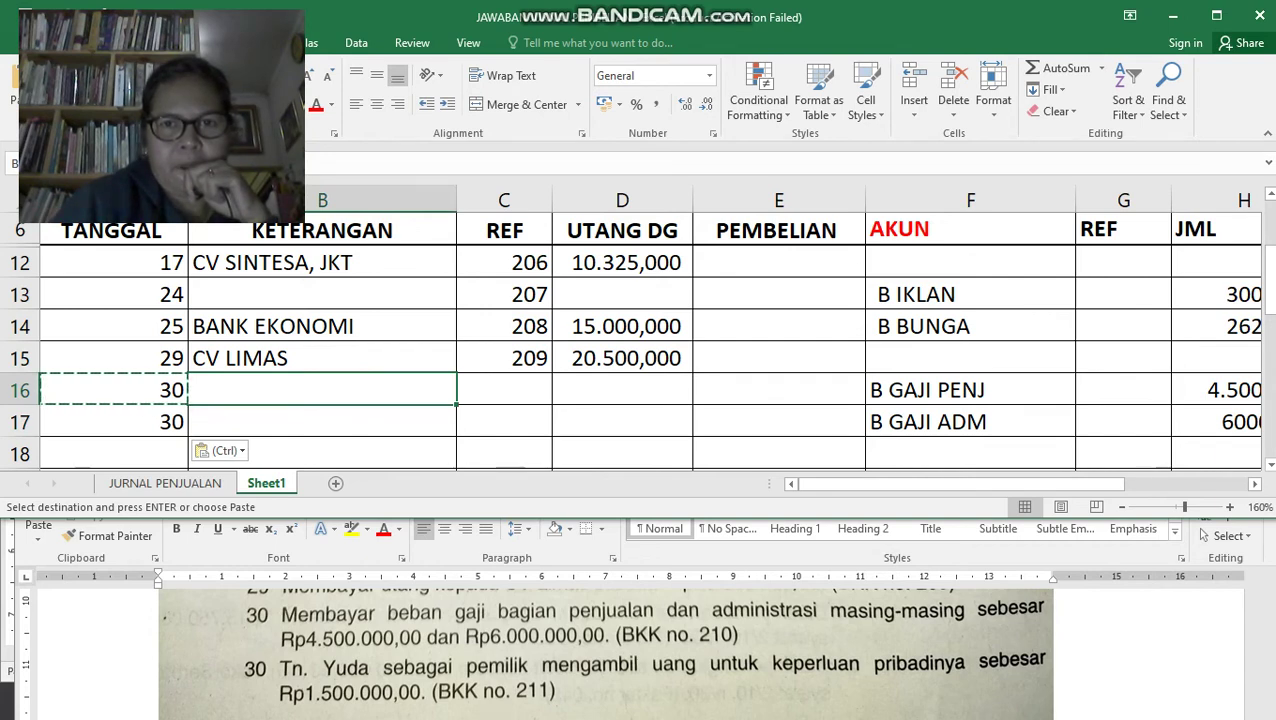
{"action": "left_click", "coordinate": [779, 421]}
{"action": "key", "text": "Right"}
{"action": "key", "text": "Right"}
{"action": "key", "text": "Right"}
{"action": "key", "text": "Right"}
{"action": "key", "text": "Right"}
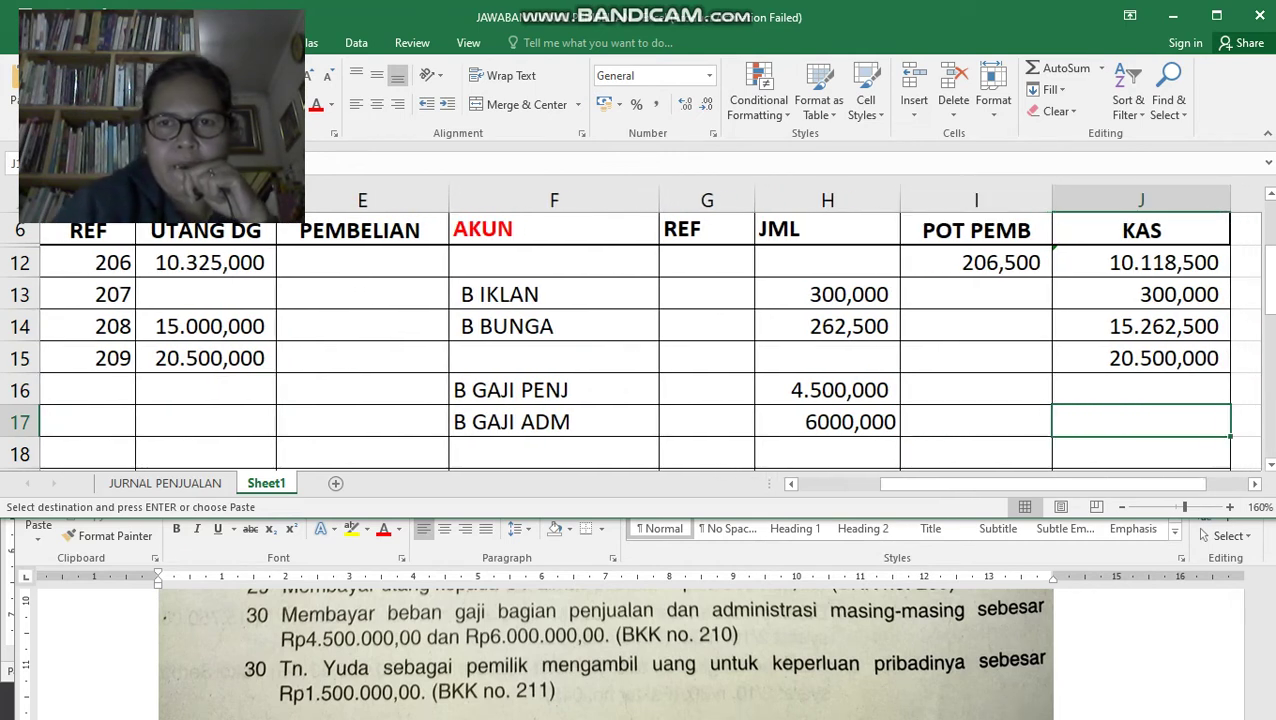
{"action": "key", "text": "Up"}
{"action": "type", "text": "="}
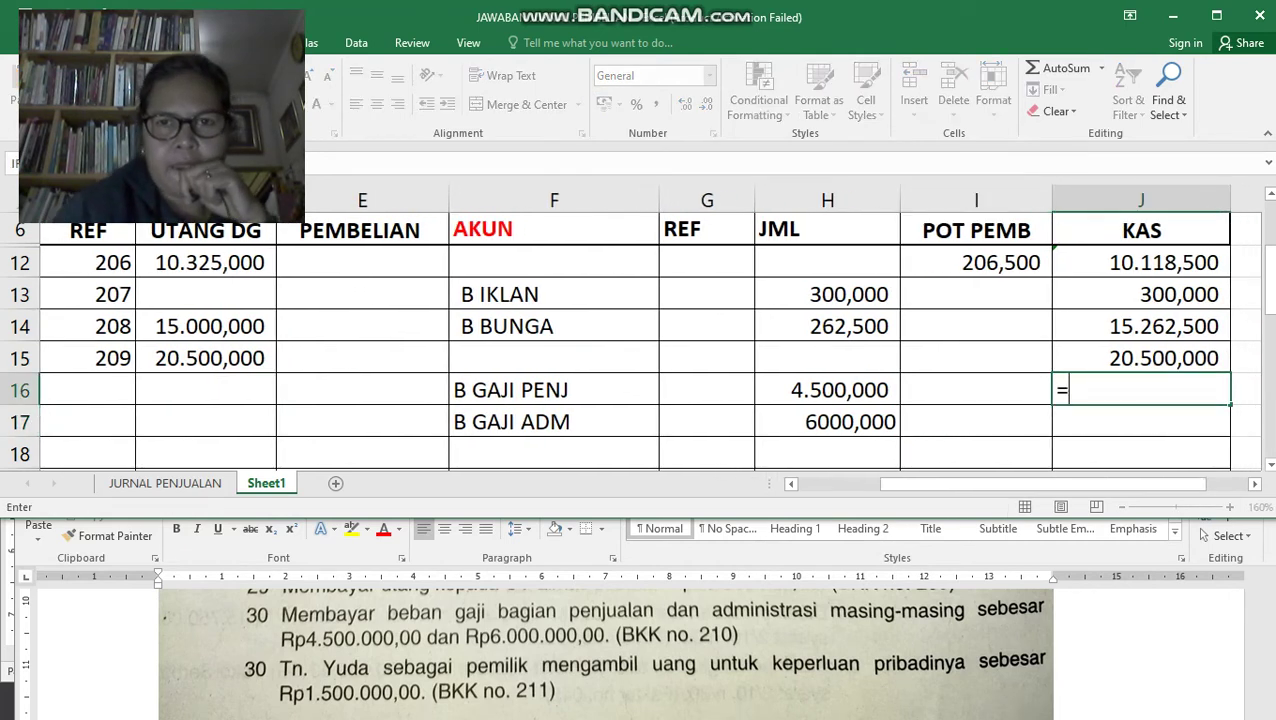
{"action": "key", "text": "Left"}
{"action": "key", "text": "Left"}
{"action": "key", "text": "Return"}
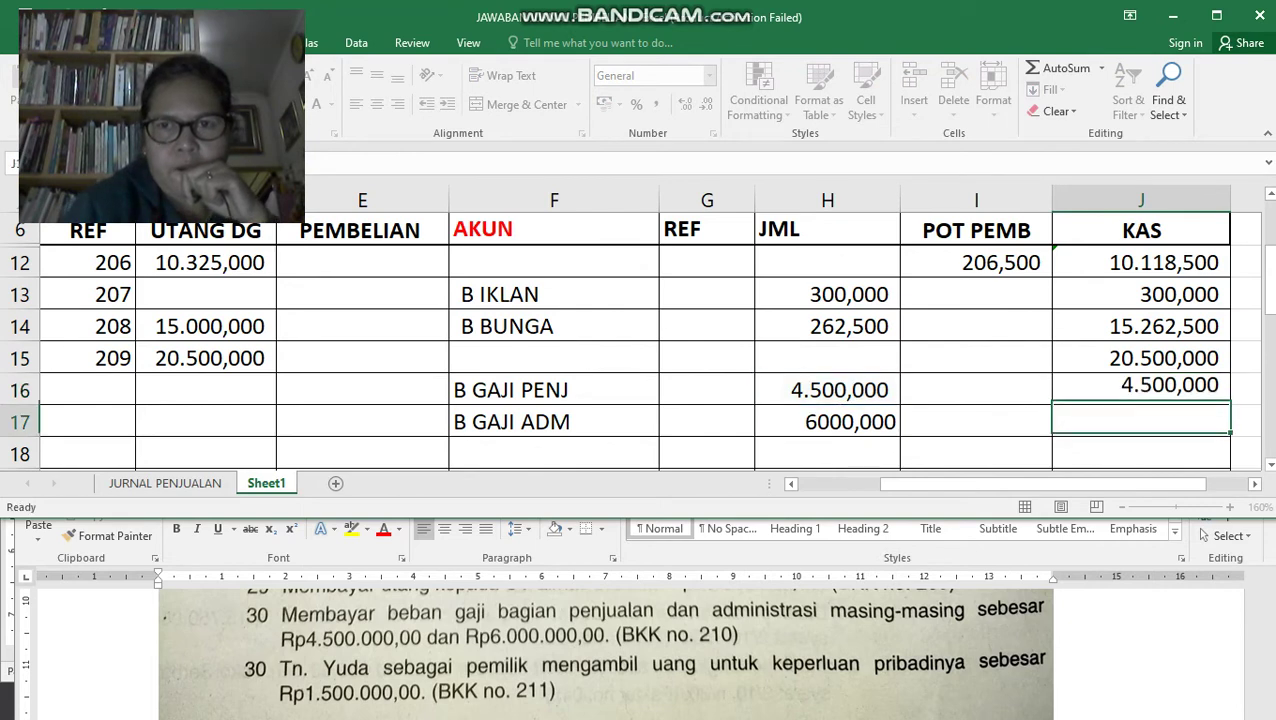
Calculate the KAS amount of the B GAJI ADM row in J17 with the formula =H17.
{"action": "type", "text": "="}
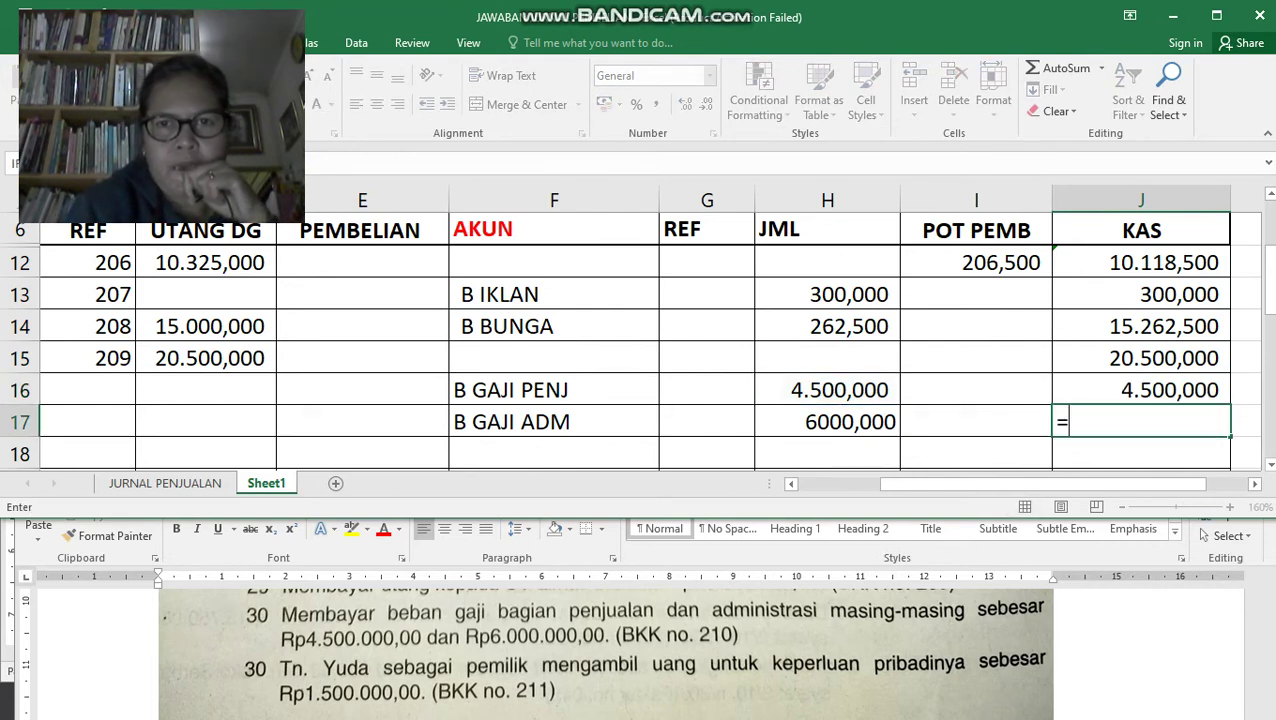
{"action": "key", "text": "Left"}
{"action": "key", "text": "Left"}
{"action": "key", "text": "Return"}
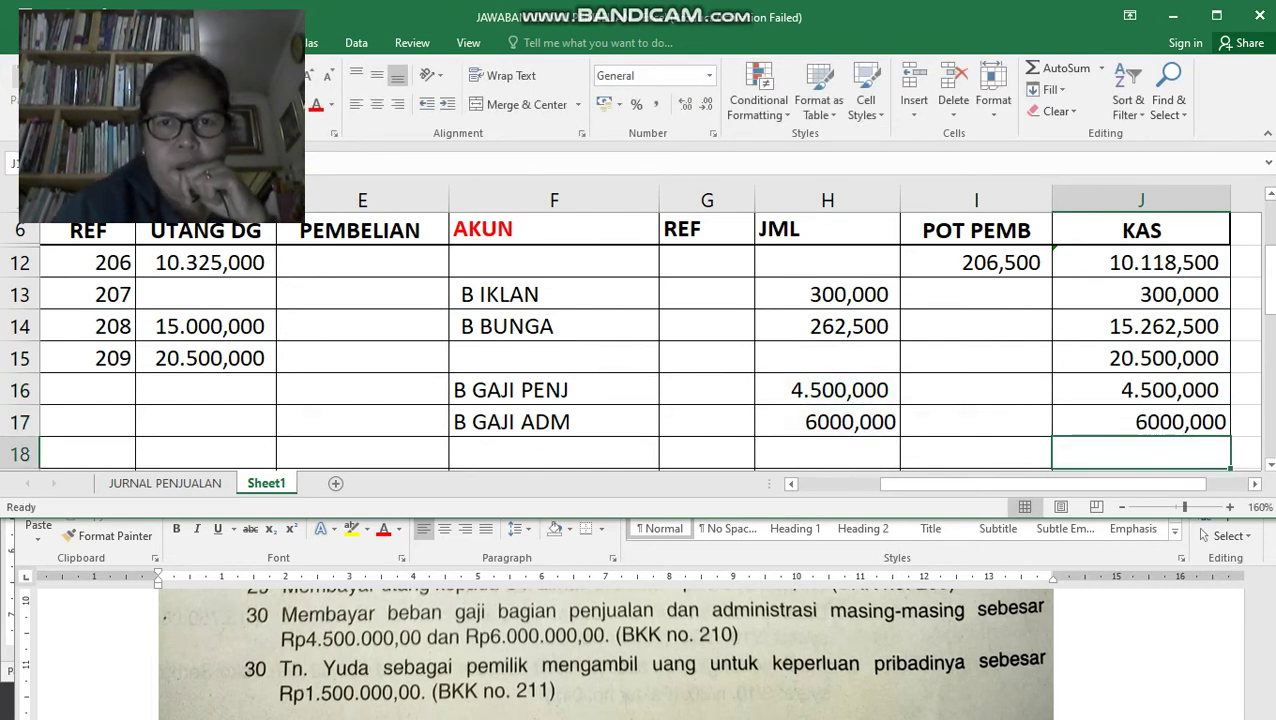
Apply the Comma Style number format with a thousands separator to H17:H18 and J17:J18.
{"action": "left_click", "coordinate": [656, 104]}
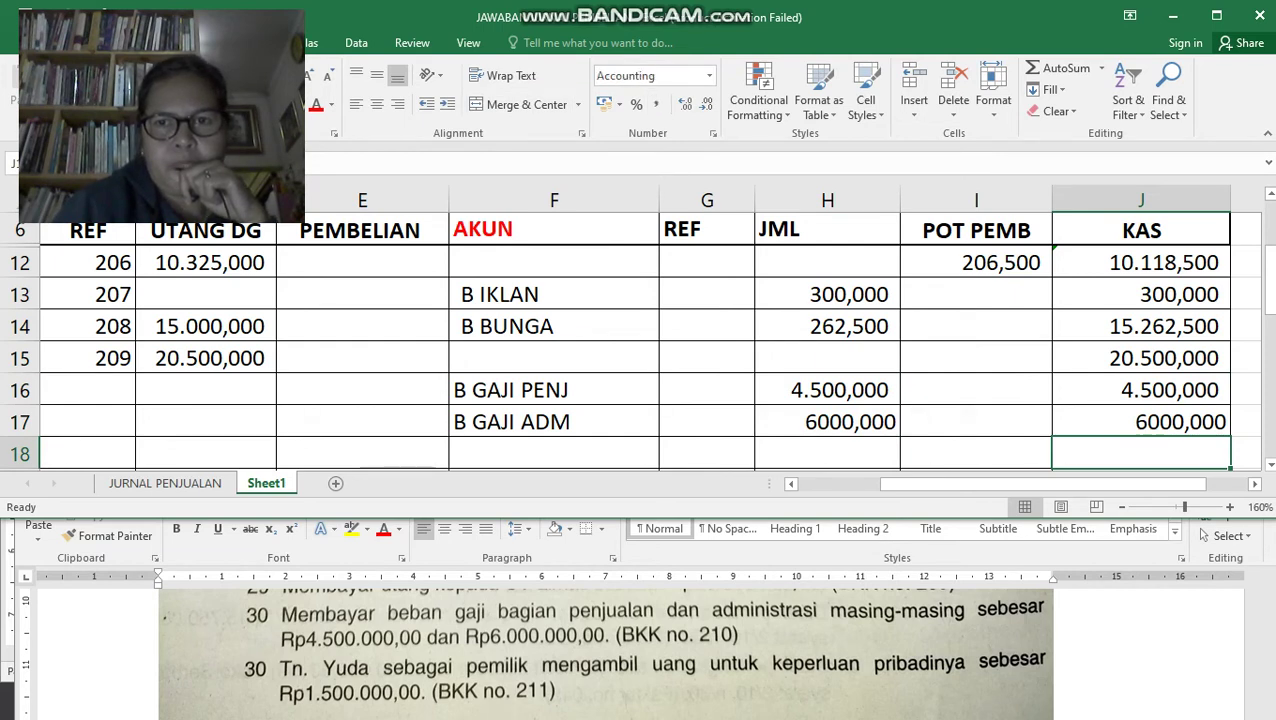
{"action": "left_click", "coordinate": [827, 421]}
{"action": "key", "text": "shift+Down"}
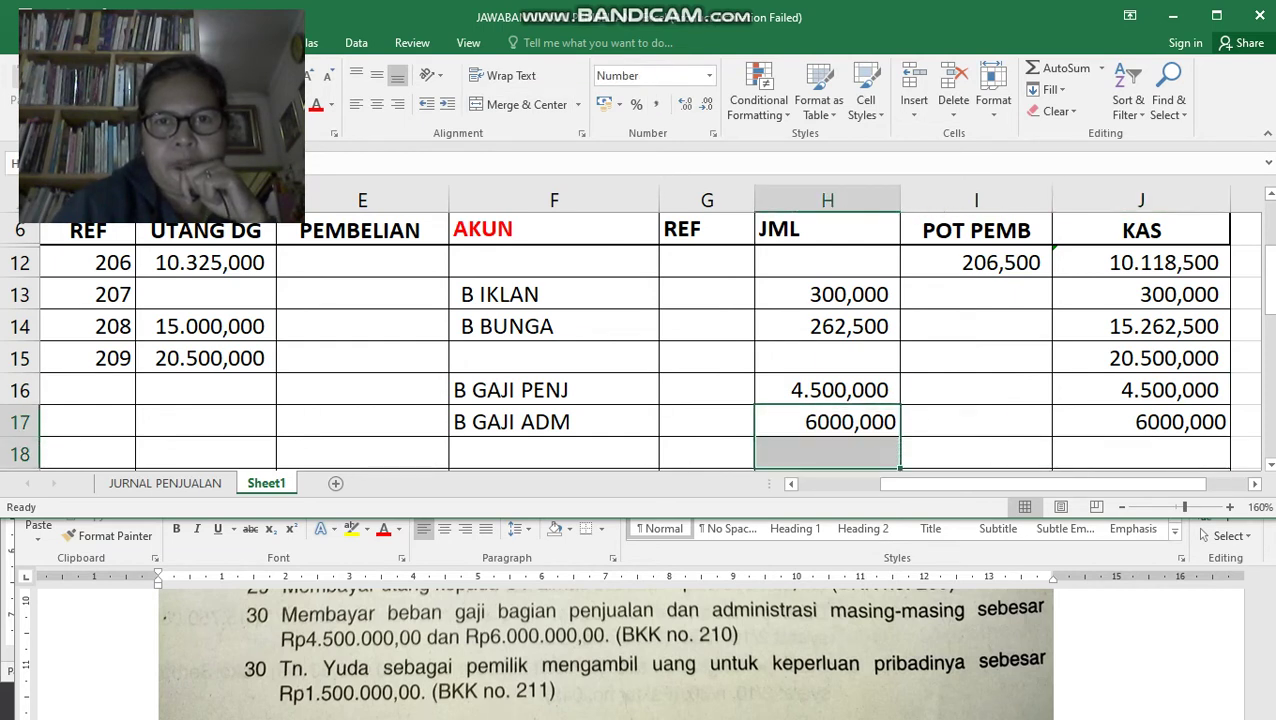
{"action": "left_click", "coordinate": [656, 104]}
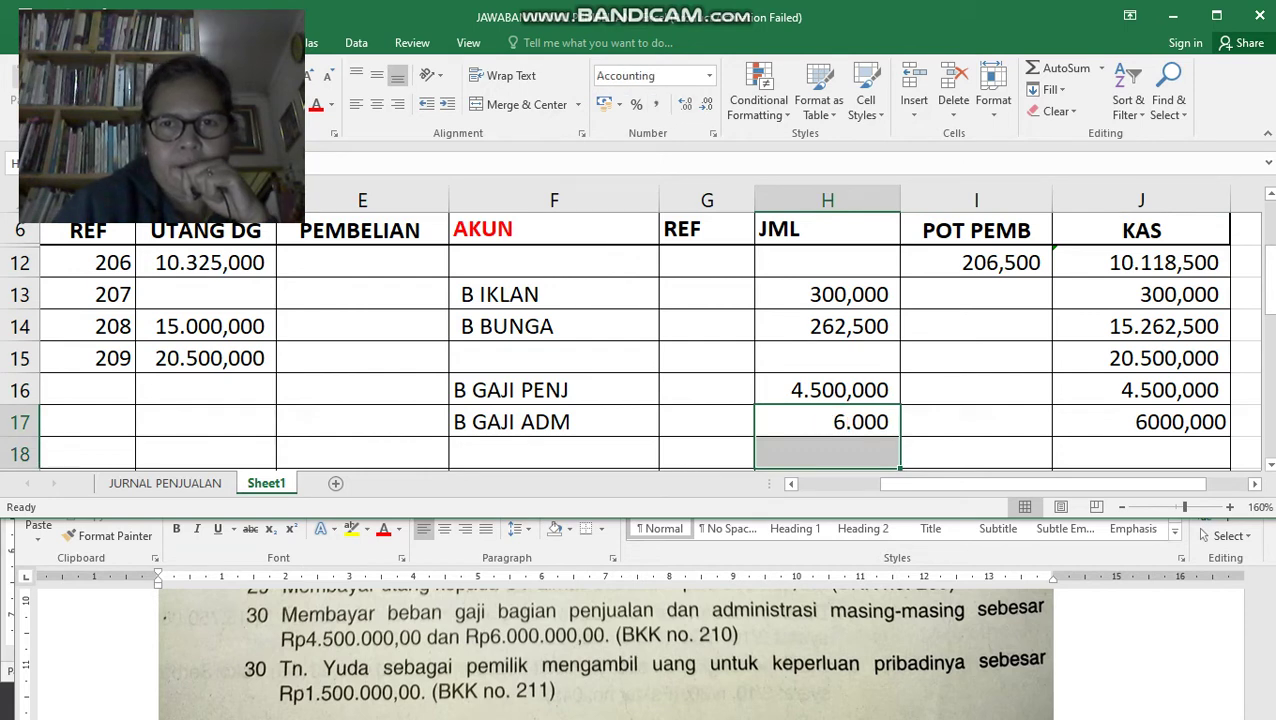
{"action": "left_click_drag", "start_coordinate": [1141, 421], "coordinate": [1141, 453]}
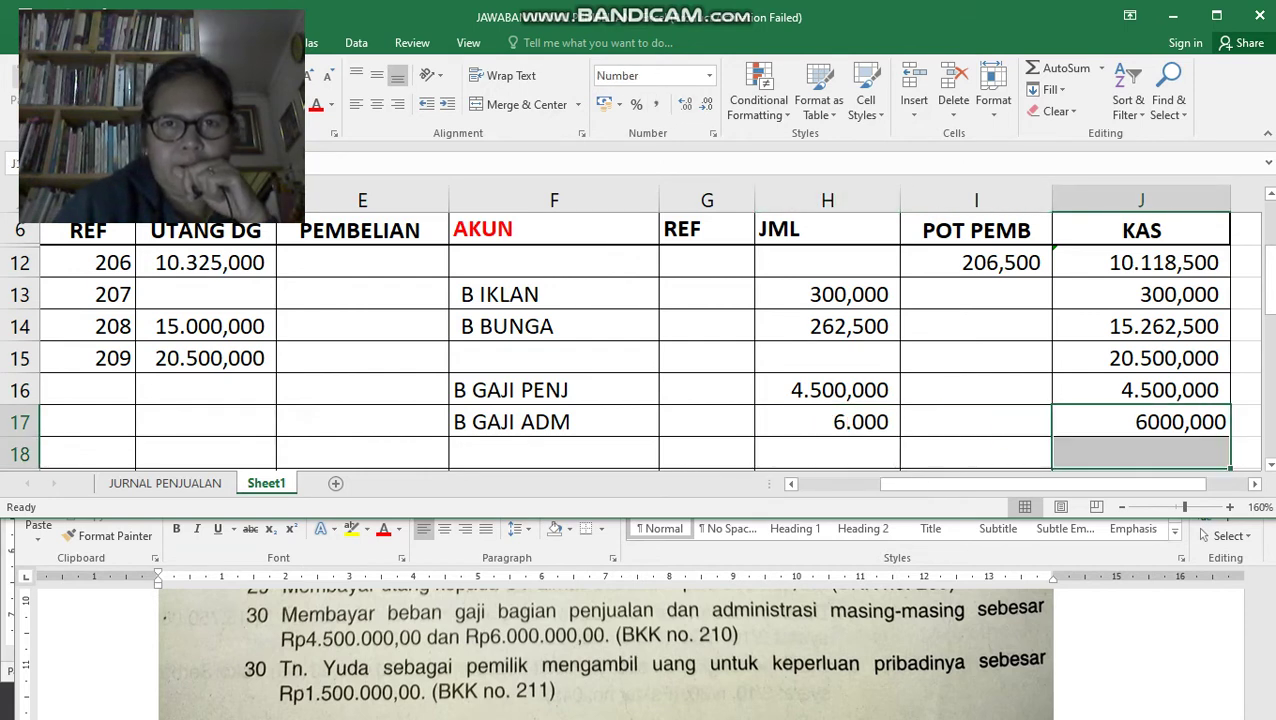
{"action": "left_click", "coordinate": [656, 104]}
Show the B GAJI ADM amounts in H17 and J17 with three decimal places.
{"action": "left_click", "coordinate": [827, 421]}
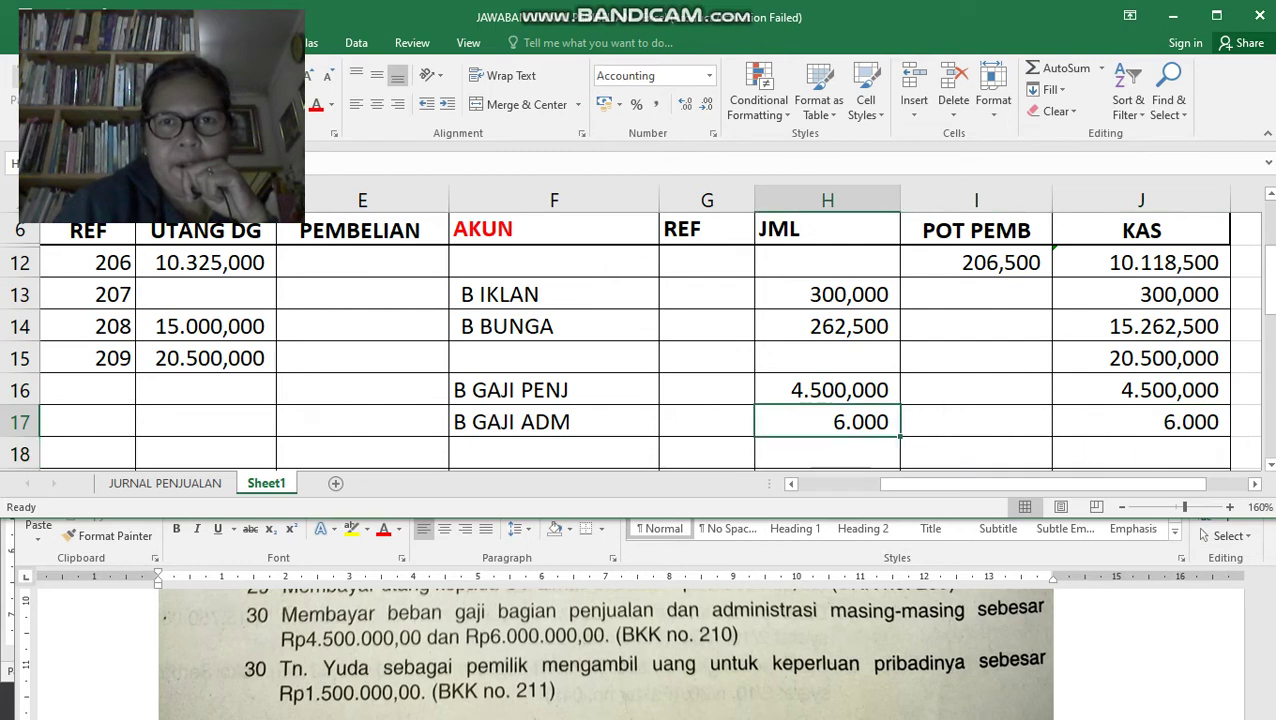
{"action": "left_click", "coordinate": [685, 104]}
{"action": "left_click", "coordinate": [685, 104]}
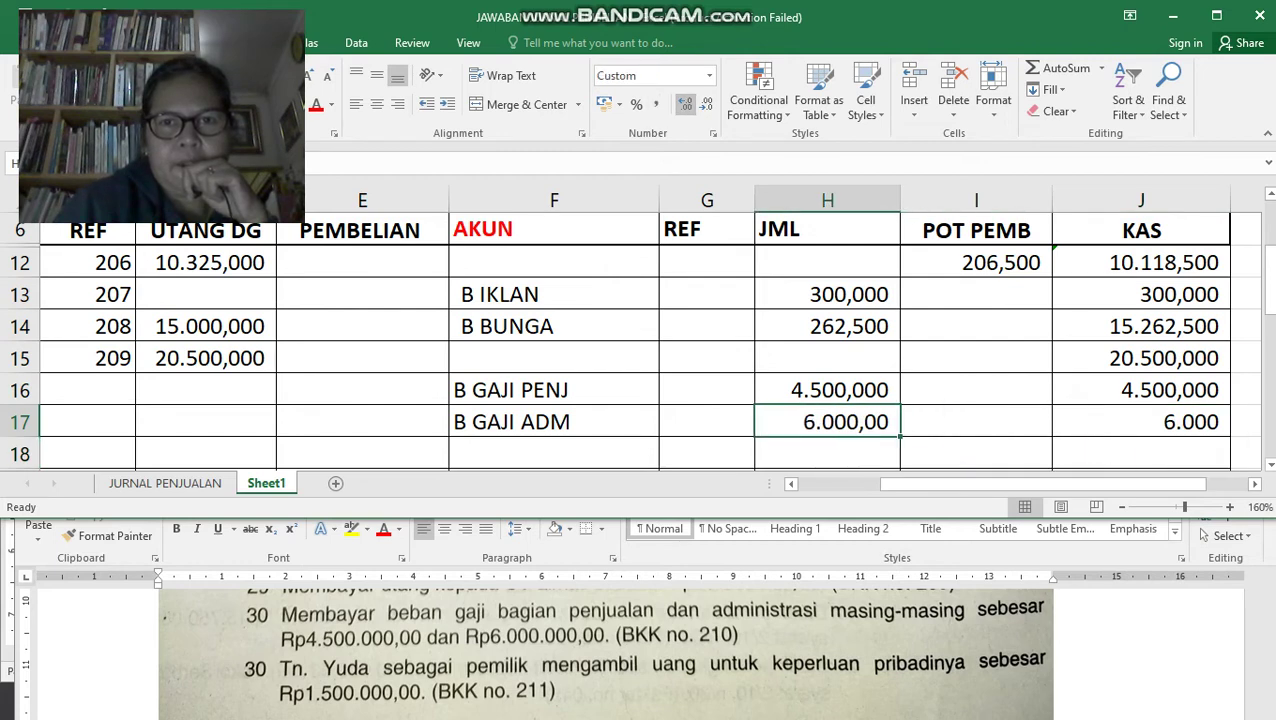
{"action": "left_click", "coordinate": [685, 104]}
{"action": "left_click", "coordinate": [1141, 421]}
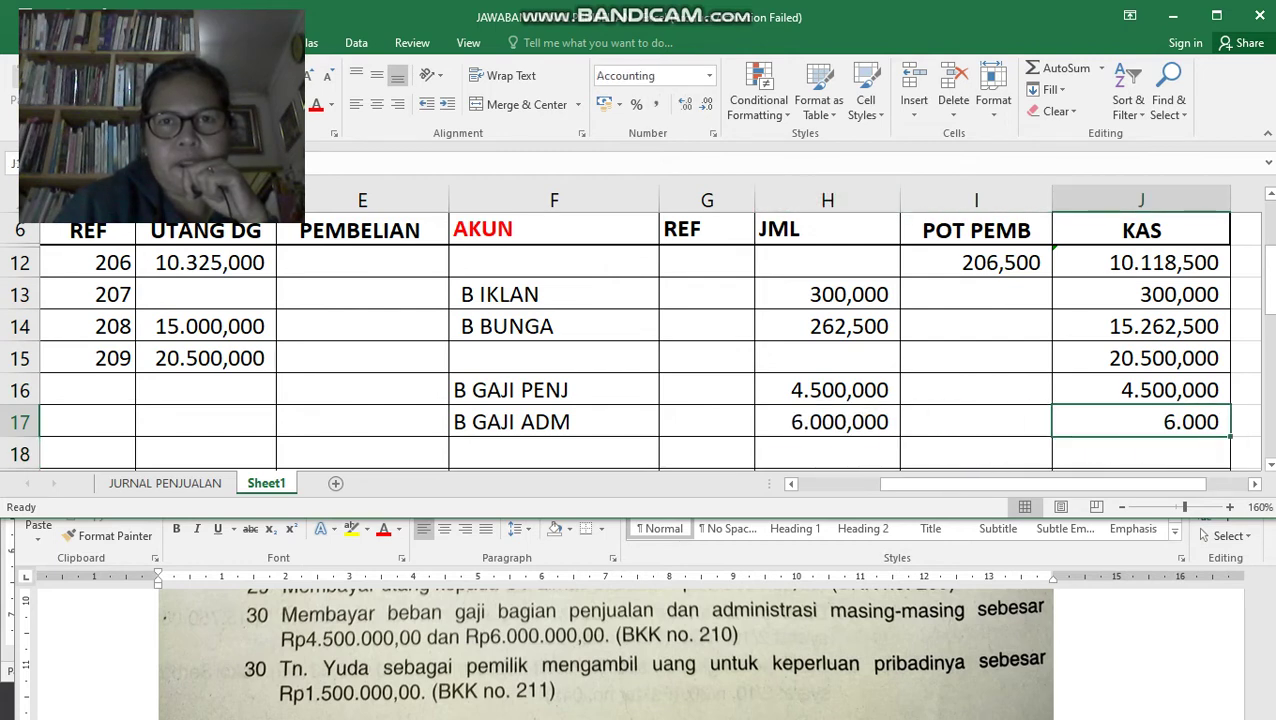
{"action": "left_click", "coordinate": [684, 104]}
{"action": "left_click", "coordinate": [684, 104]}
{"action": "left_click", "coordinate": [684, 104]}
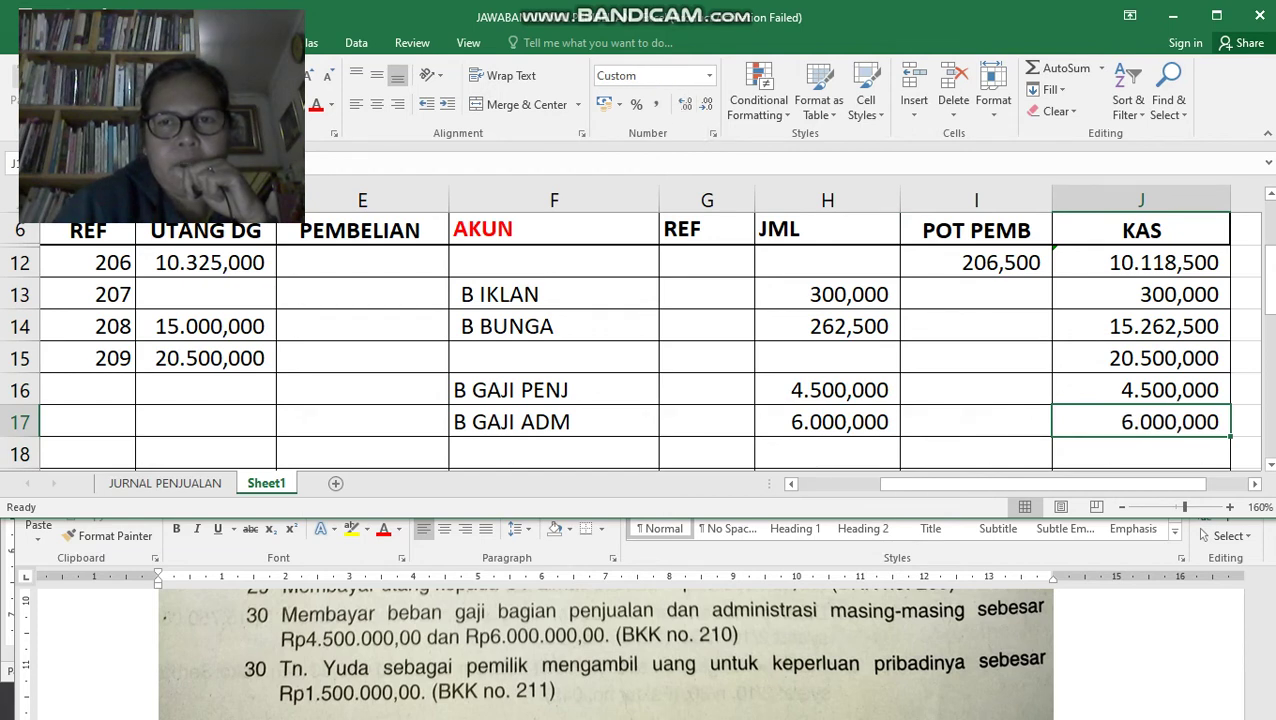
Enter the date 30 in the TANGGAL column of row 18 for the owner's private withdrawal transaction.
{"action": "left_click", "coordinate": [1141, 453]}
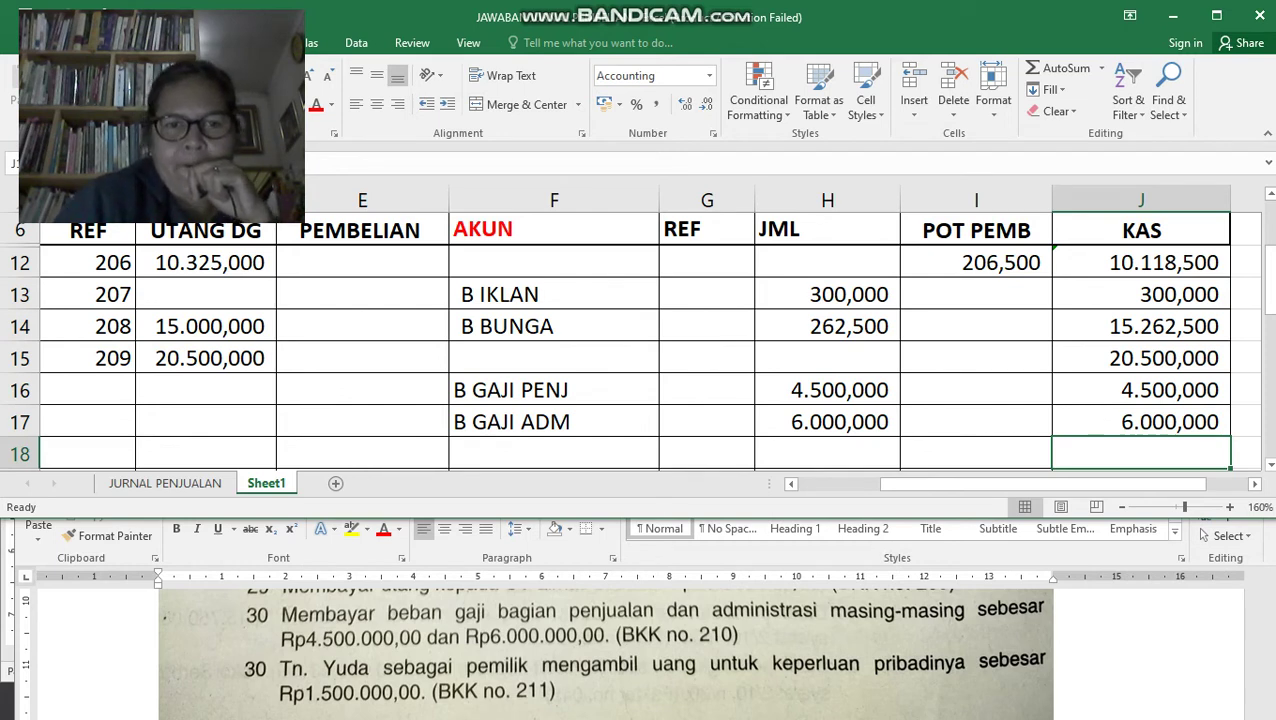
{"action": "left_click", "coordinate": [827, 422]}
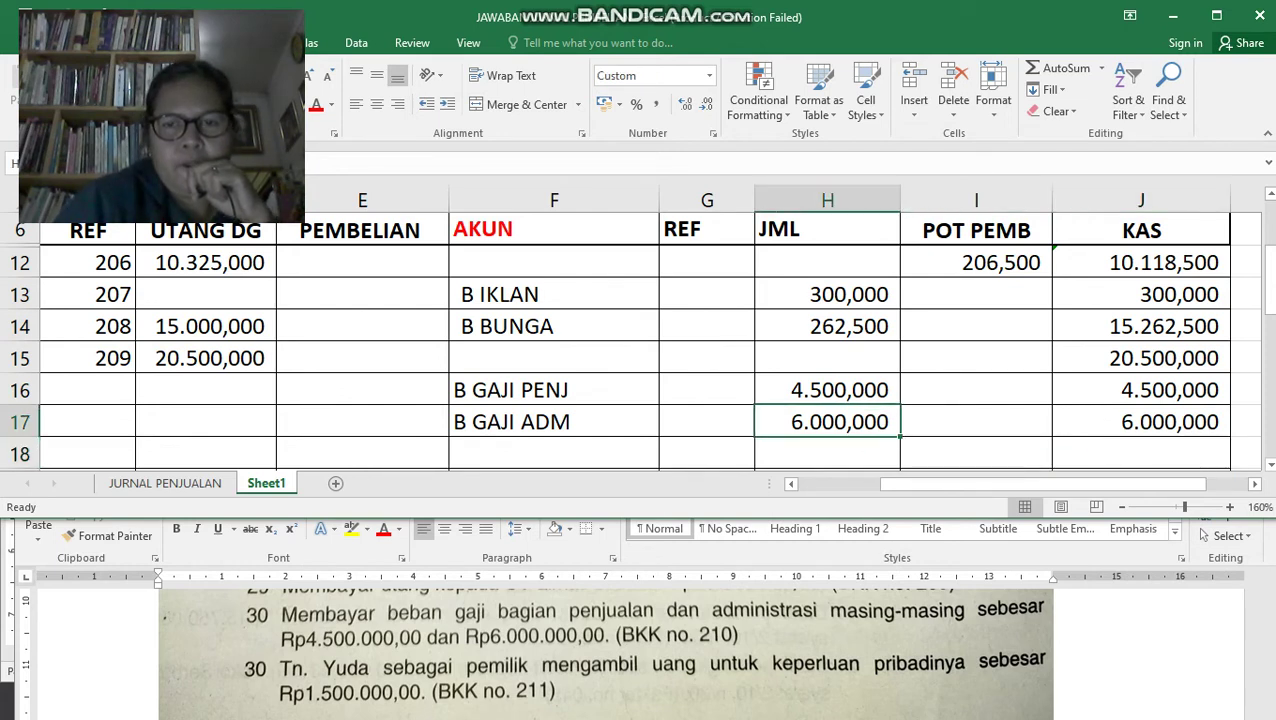
{"action": "left_click", "coordinate": [827, 453]}
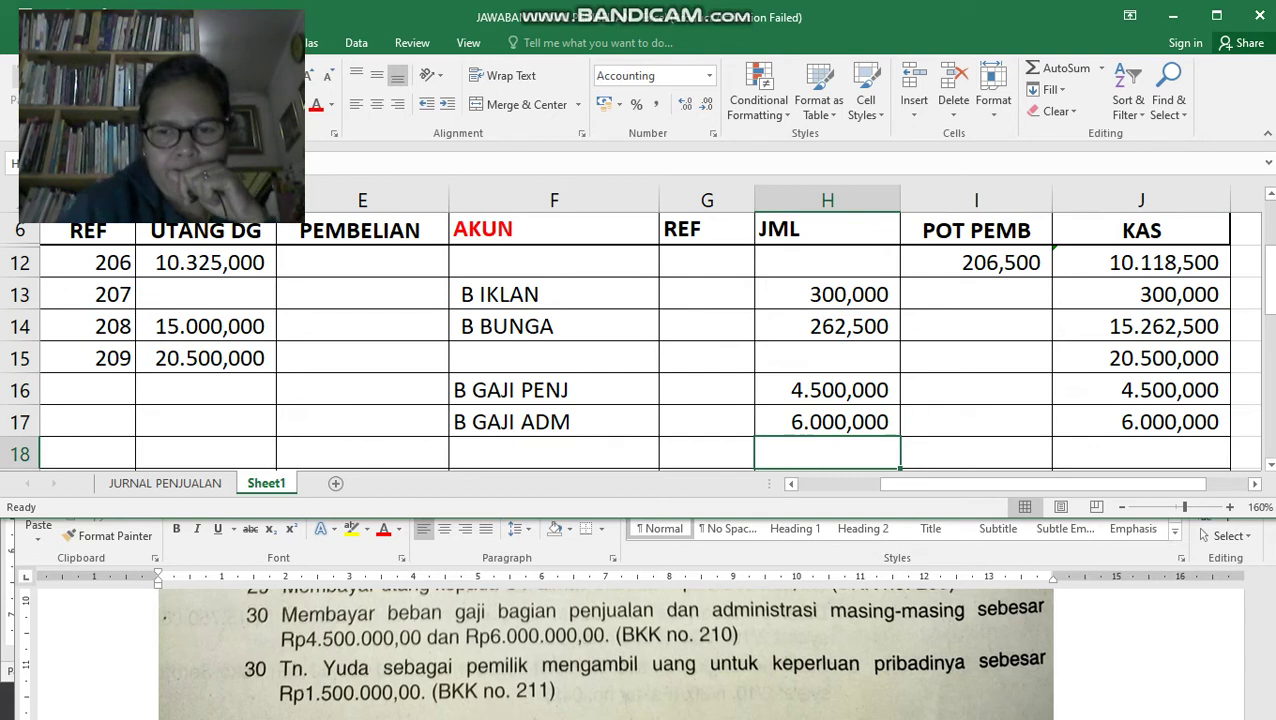
{"action": "key", "text": "Left"}
{"action": "key", "text": "Left"}
{"action": "key", "text": "Left"}
{"action": "key", "text": "Left"}
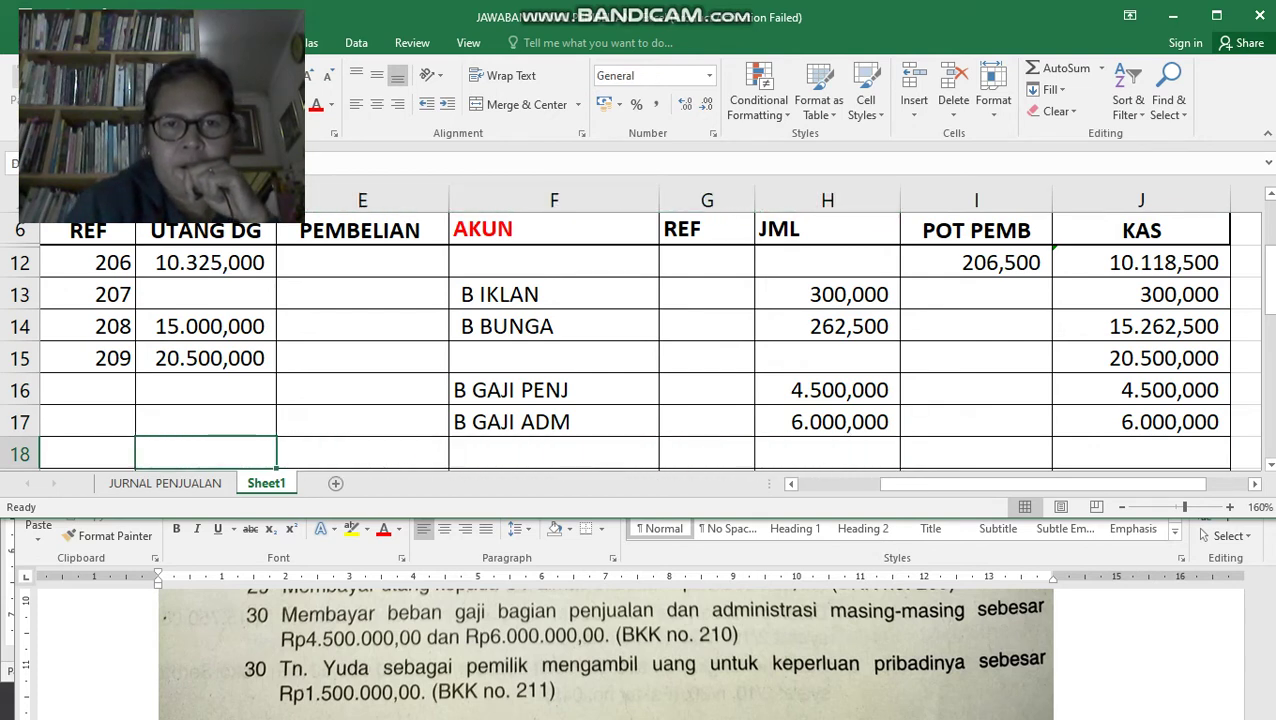
{"action": "key", "text": "Left"}
{"action": "key", "text": "Left"}
{"action": "key", "text": "Left"}
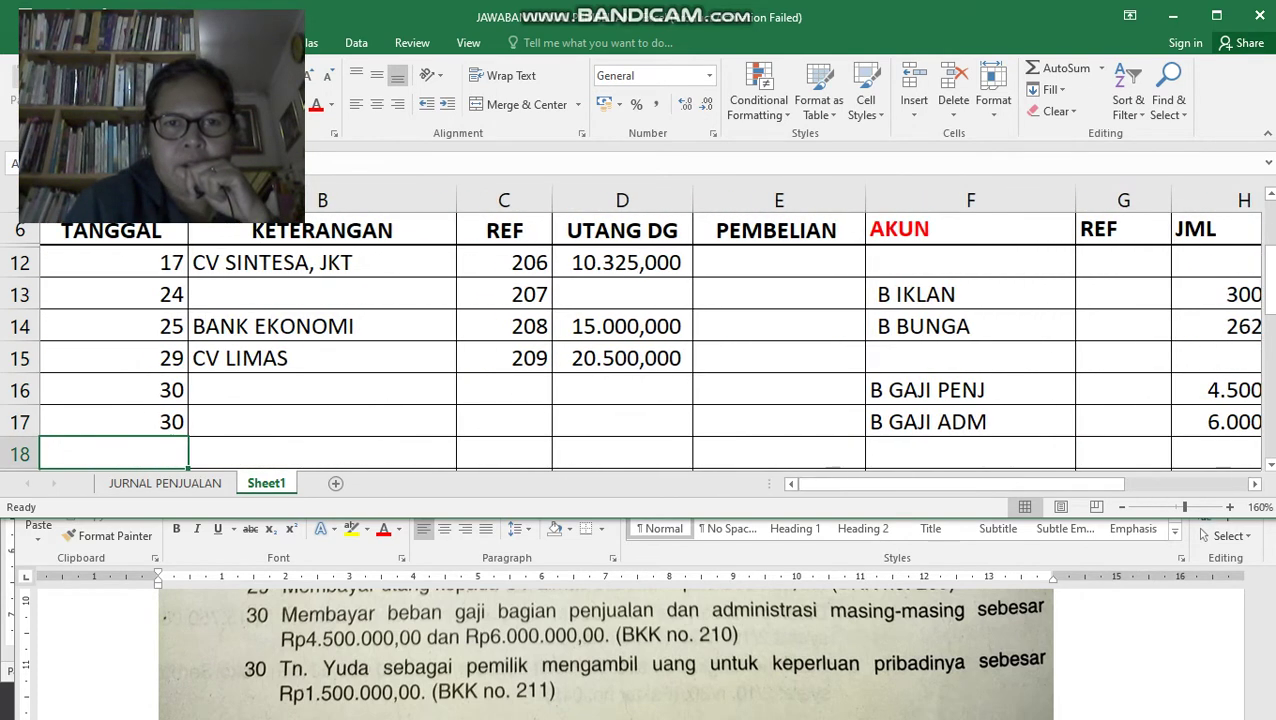
{"action": "type", "text": "30"}
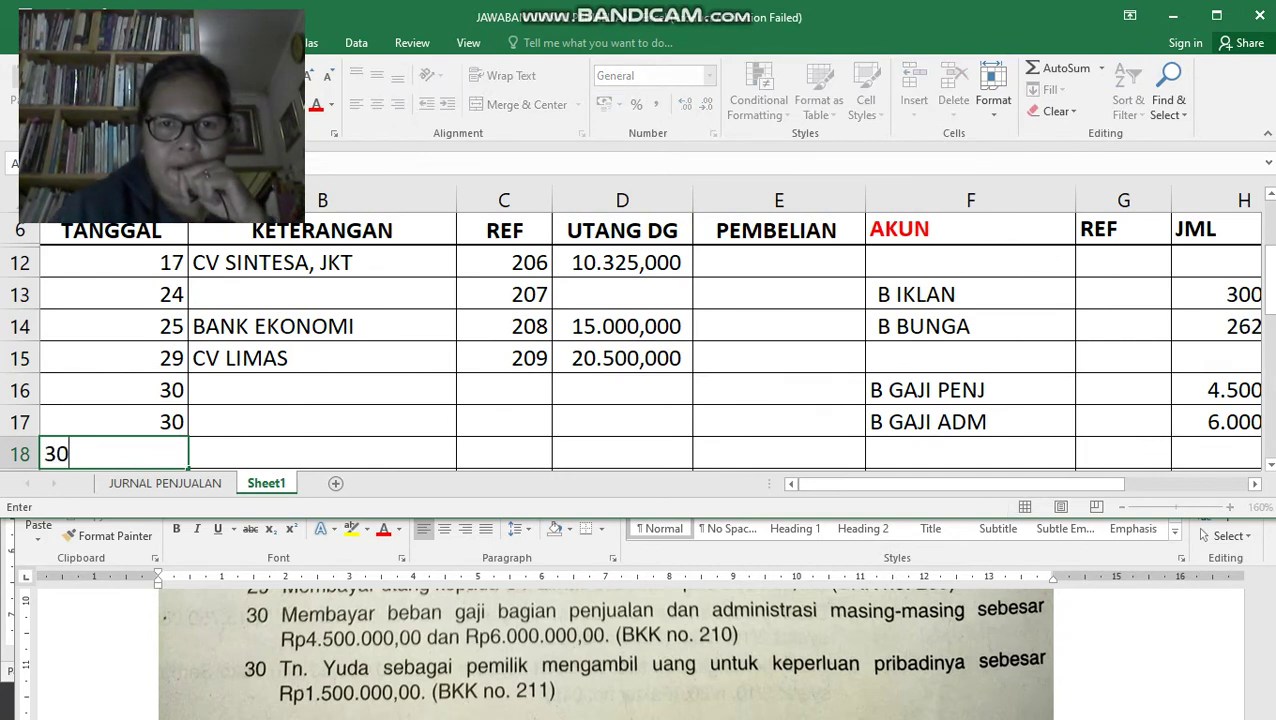
{"action": "key", "text": "alt+Tab"}
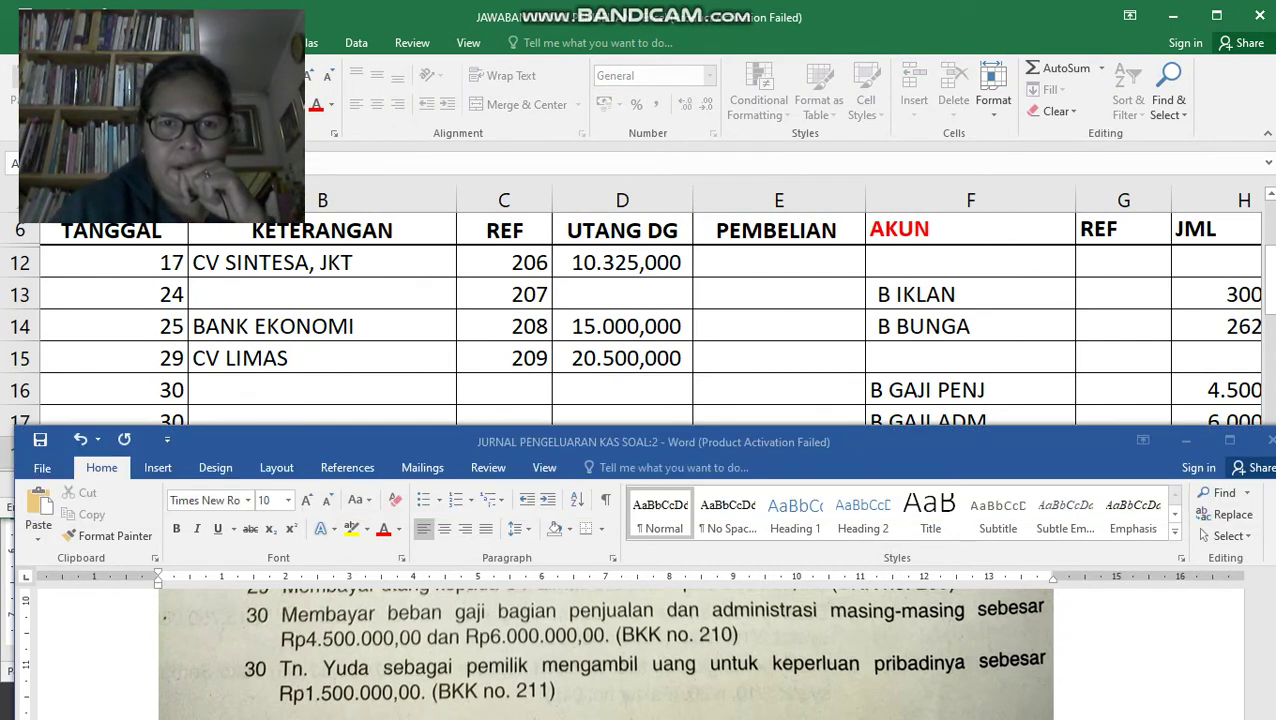
{"action": "scroll", "coordinate": [605, 650], "scroll_direction": "down", "scroll_amount": 1}
{"action": "scroll", "coordinate": [605, 650], "scroll_direction": "up", "scroll_amount": 2}
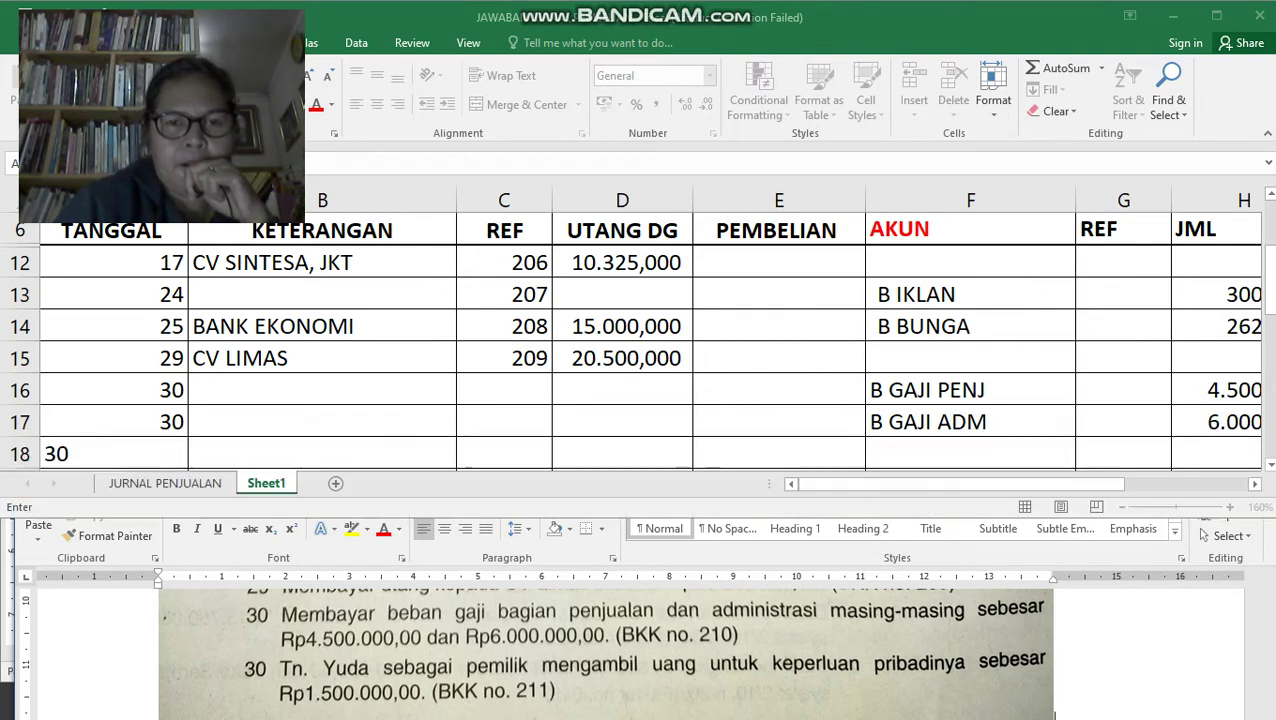
{"action": "key", "text": "alt+Tab"}
{"action": "type", "text": "30"}
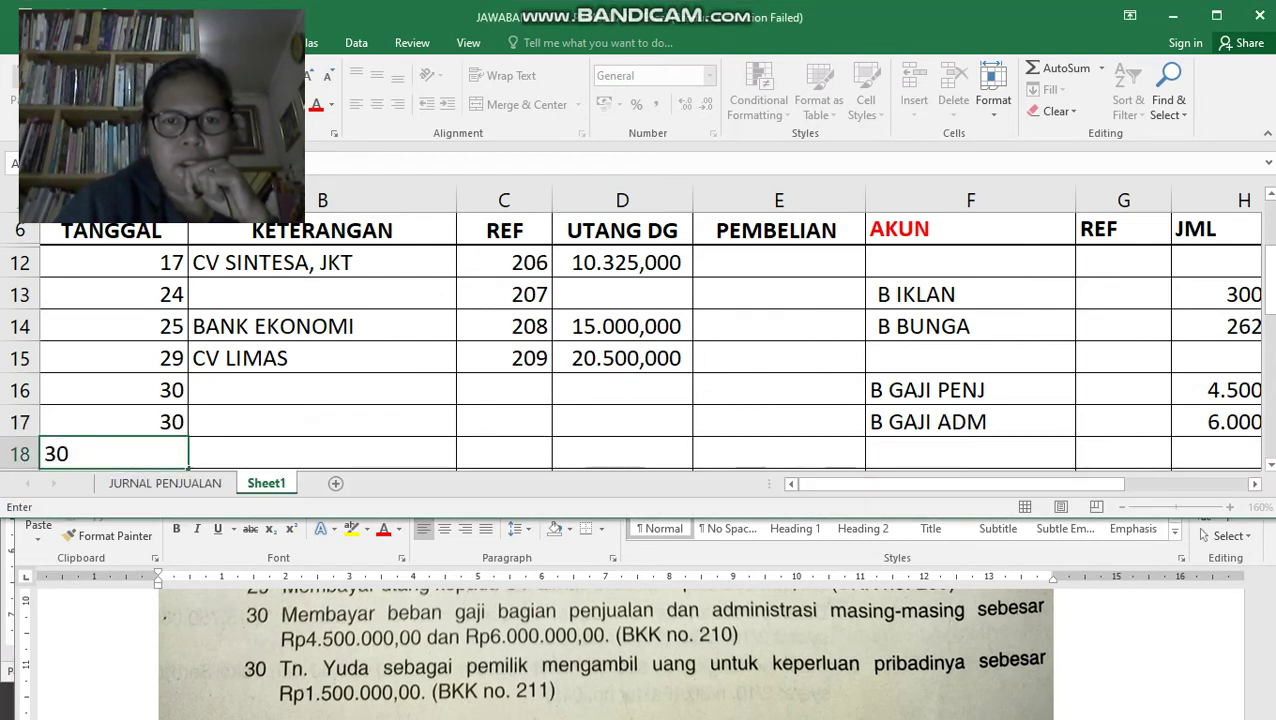
Enter the voucher number 211 in the REF column of row 18.
{"action": "left_click", "coordinate": [504, 453]}
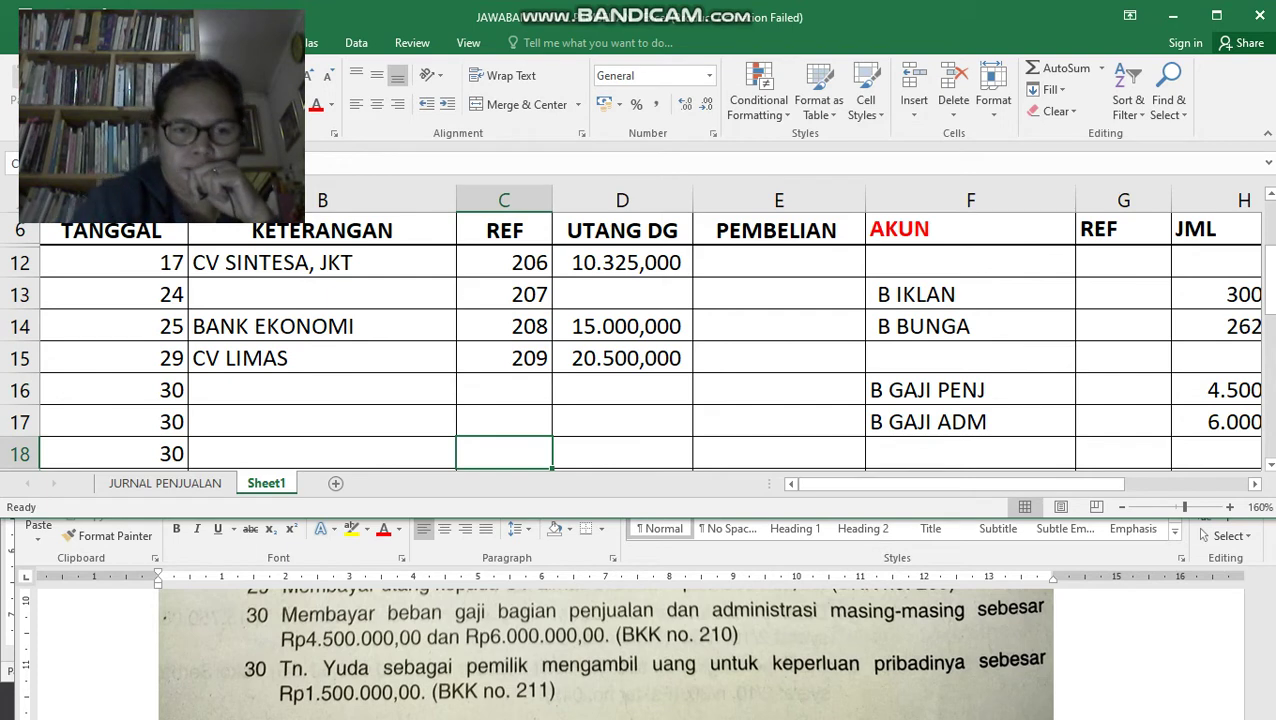
{"action": "type", "text": "211"}
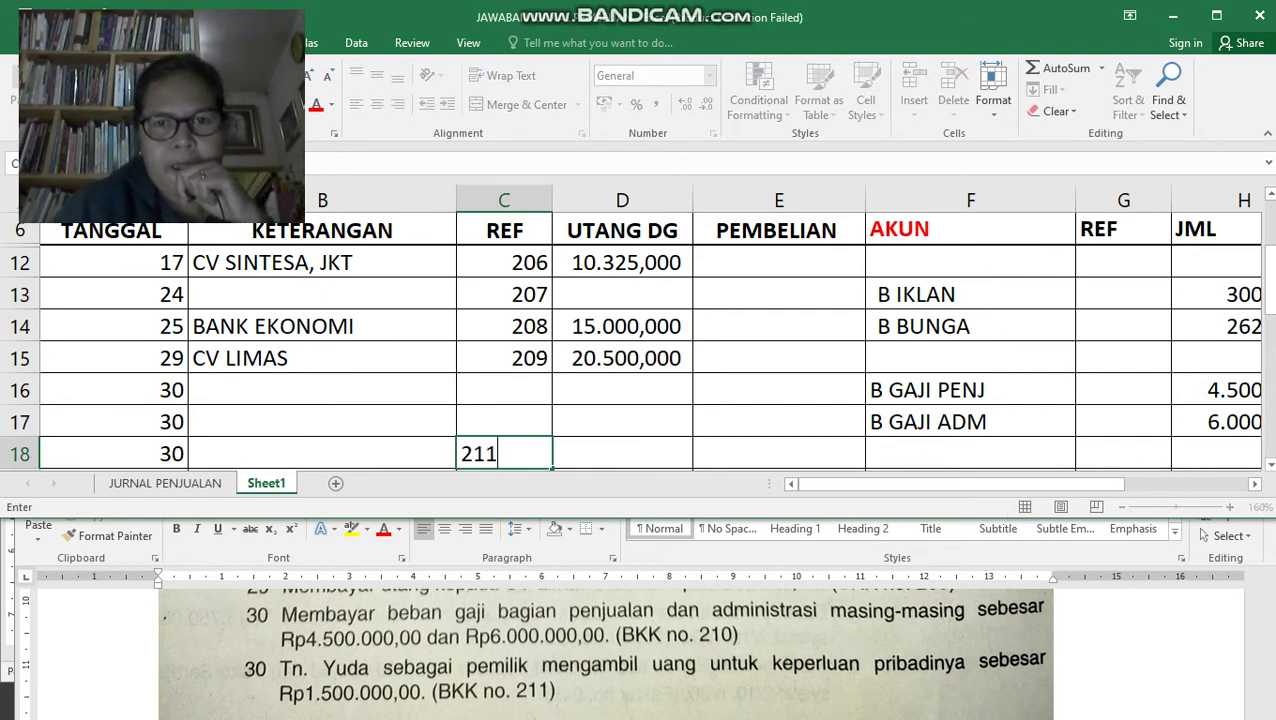
{"action": "key", "text": "Right"}
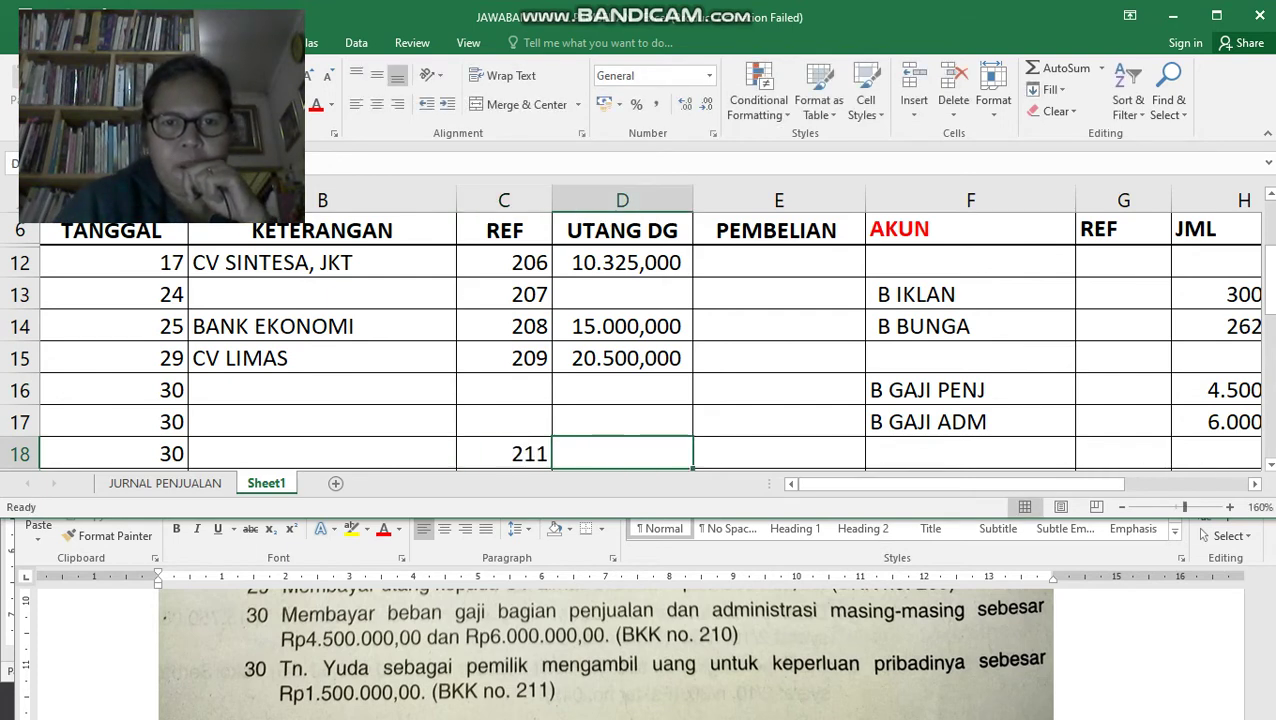
Enter PRIVE as the account name in the AKUN column of row 18.
{"action": "key", "text": "Right"}
{"action": "key", "text": "Right"}
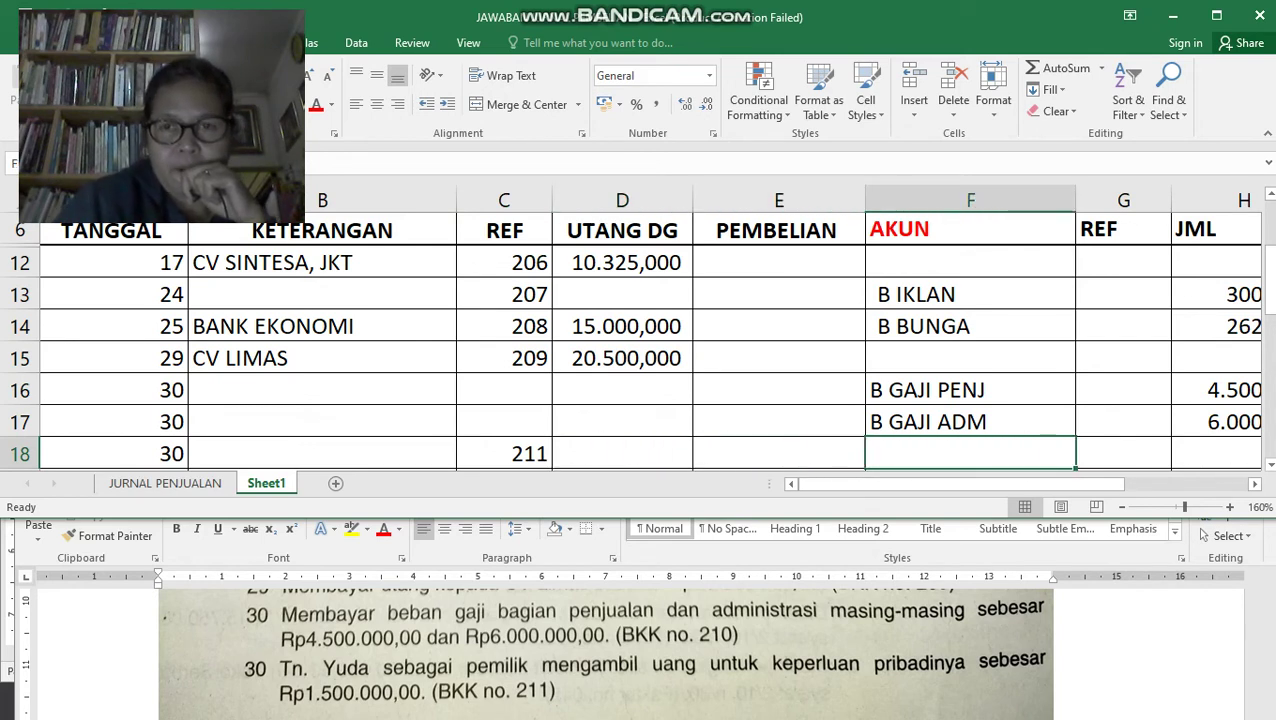
{"action": "scroll", "coordinate": [640, 340], "scroll_direction": "up", "scroll_amount": 1}
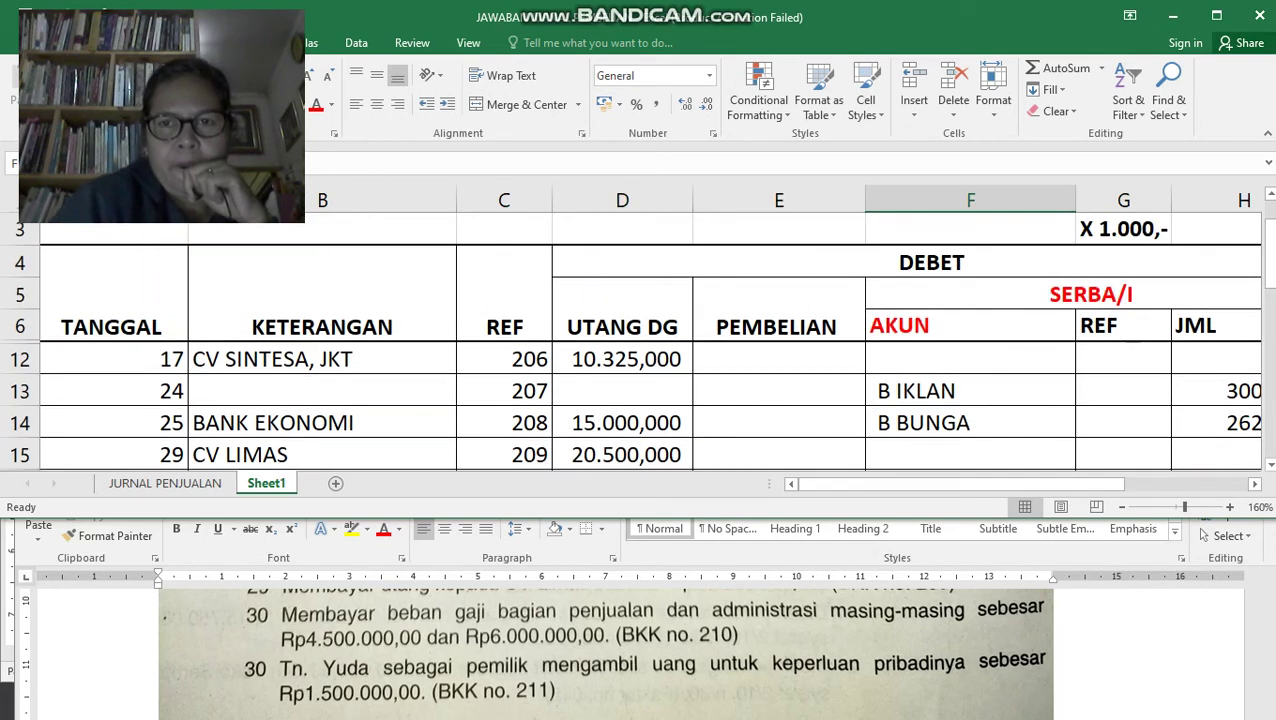
{"action": "scroll", "coordinate": [640, 340], "scroll_direction": "down", "scroll_amount": 2}
{"action": "scroll", "coordinate": [640, 340], "scroll_direction": "up", "scroll_amount": 1}
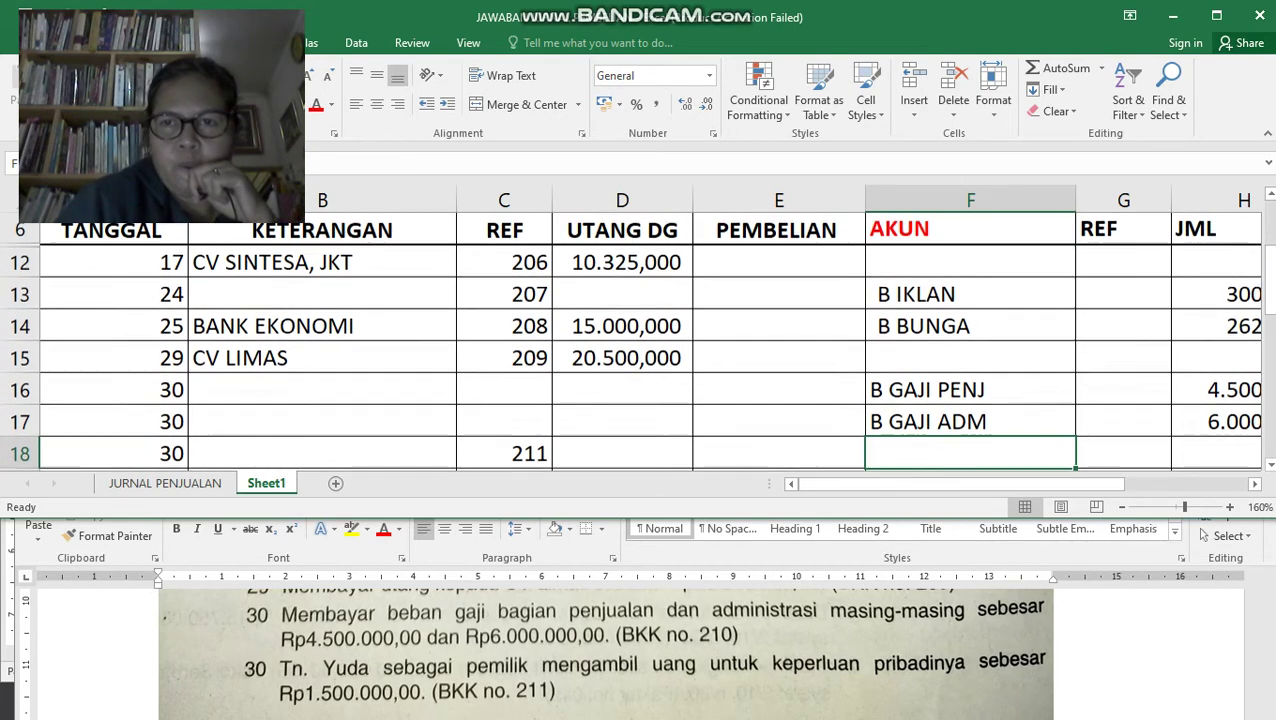
{"action": "scroll", "coordinate": [640, 340], "scroll_direction": "up", "scroll_amount": 3}
{"action": "scroll", "coordinate": [640, 340], "scroll_direction": "down", "scroll_amount": 3}
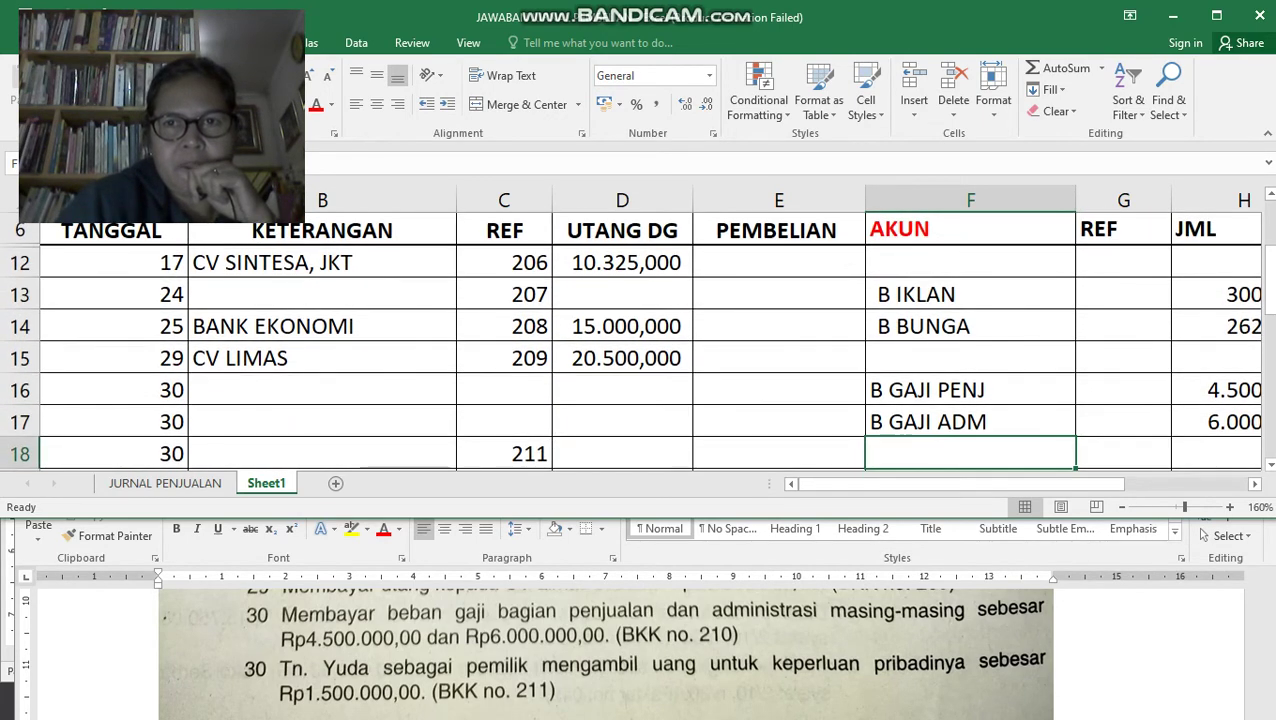
{"action": "scroll", "coordinate": [640, 340], "scroll_direction": "up", "scroll_amount": 3}
{"action": "scroll", "coordinate": [640, 340], "scroll_direction": "down", "scroll_amount": 3}
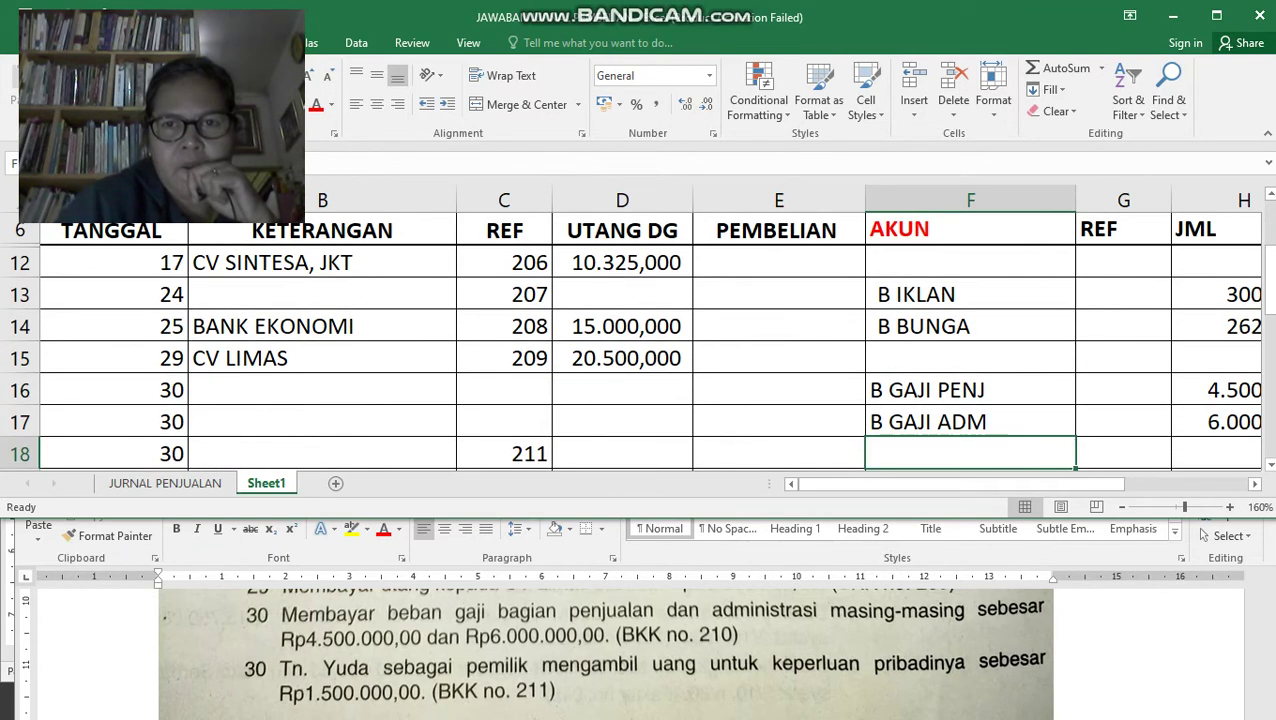
{"action": "type", "text": "PR"}
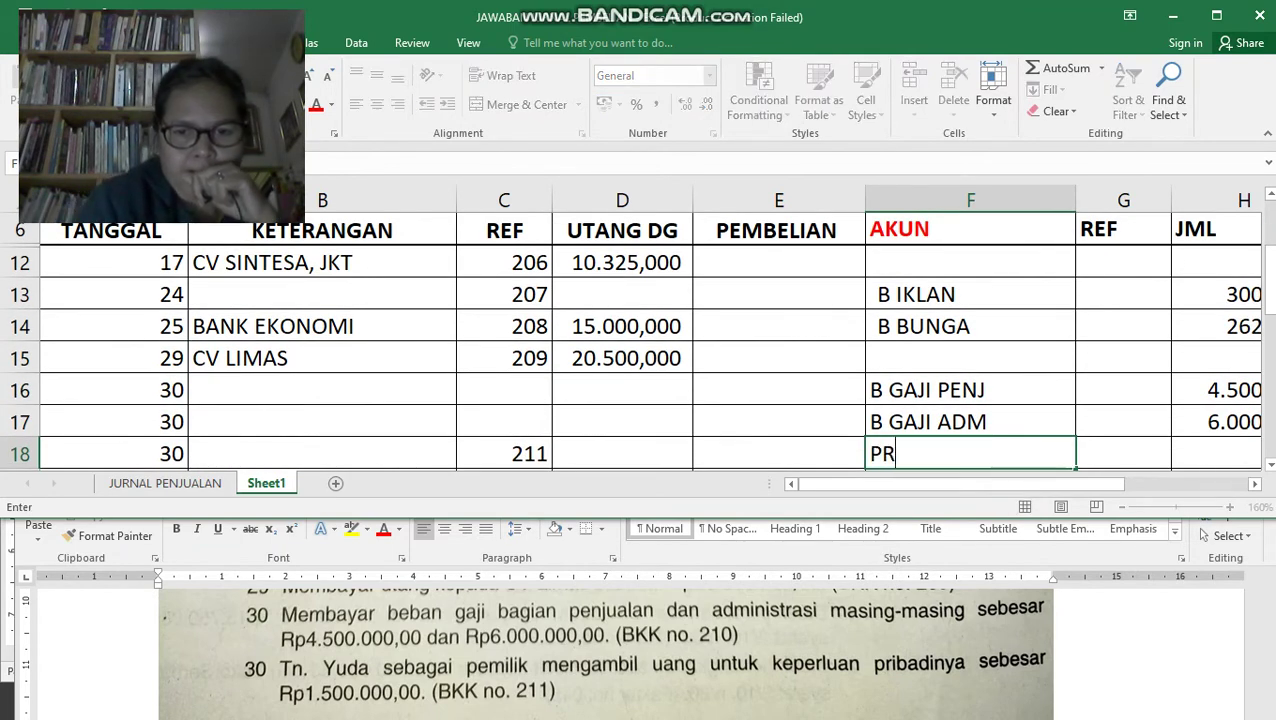
{"action": "type", "text": "IVE"}
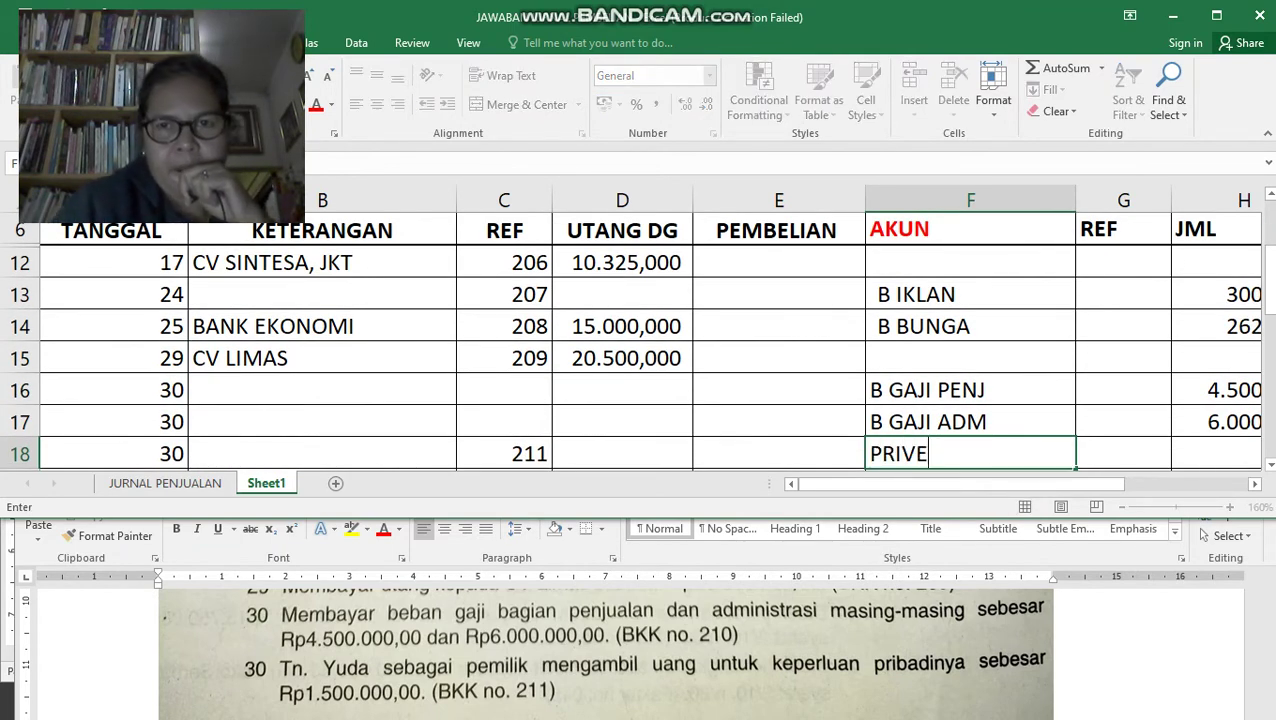
{"action": "key", "text": "Return"}
{"action": "key", "text": "Up"}
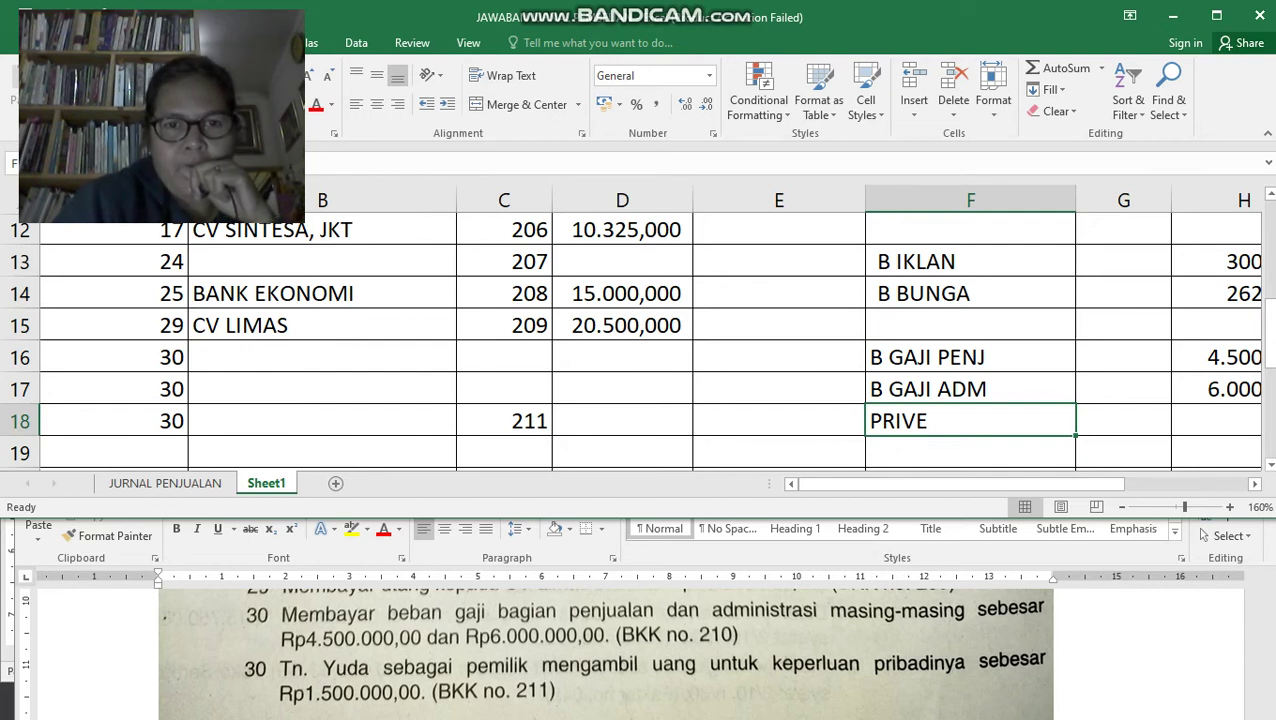
Enter 1500 as the PRIVE amount in H18 and show it with three decimal places.
{"action": "left_click", "coordinate": [1216, 421]}
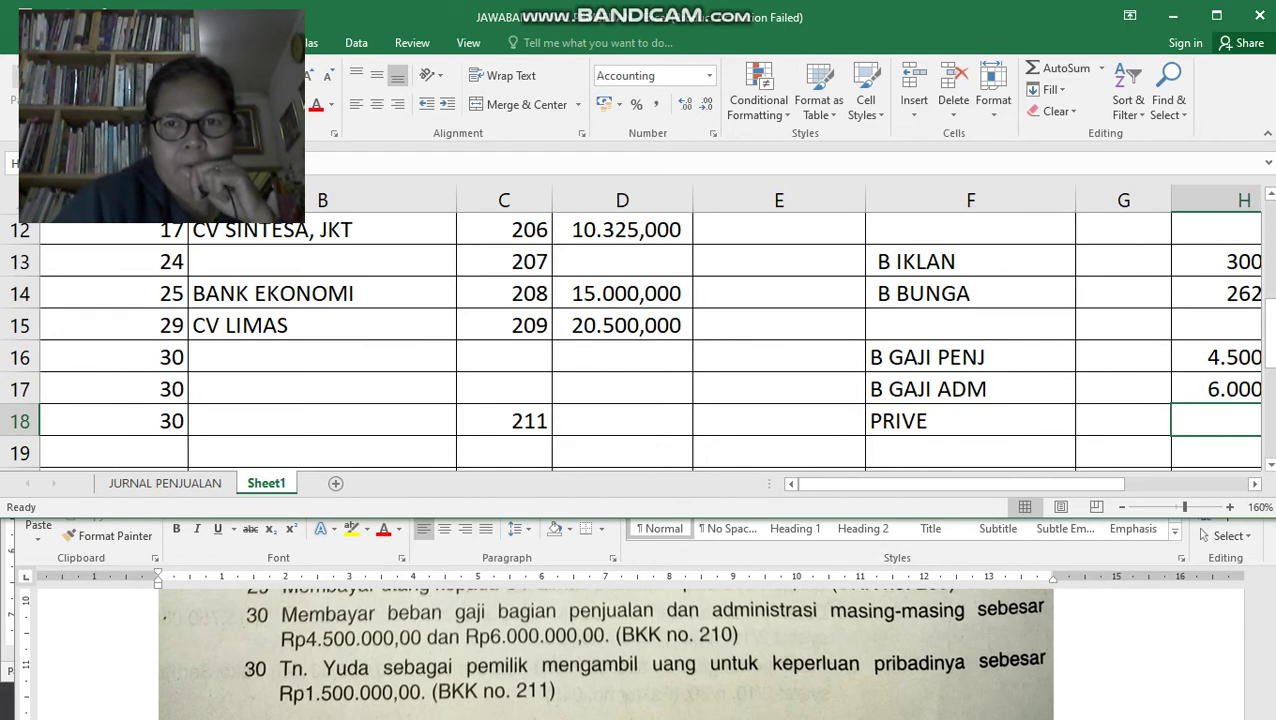
{"action": "type", "text": "159"}
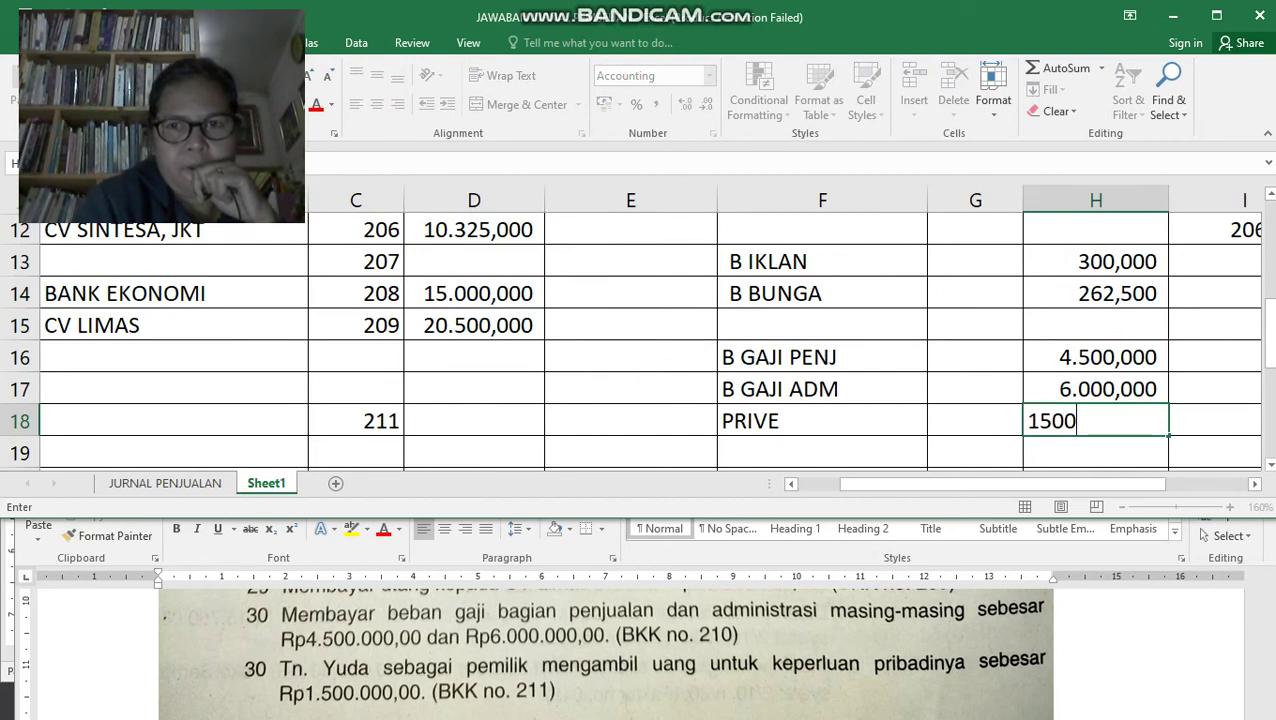
{"action": "key", "text": "Return"}
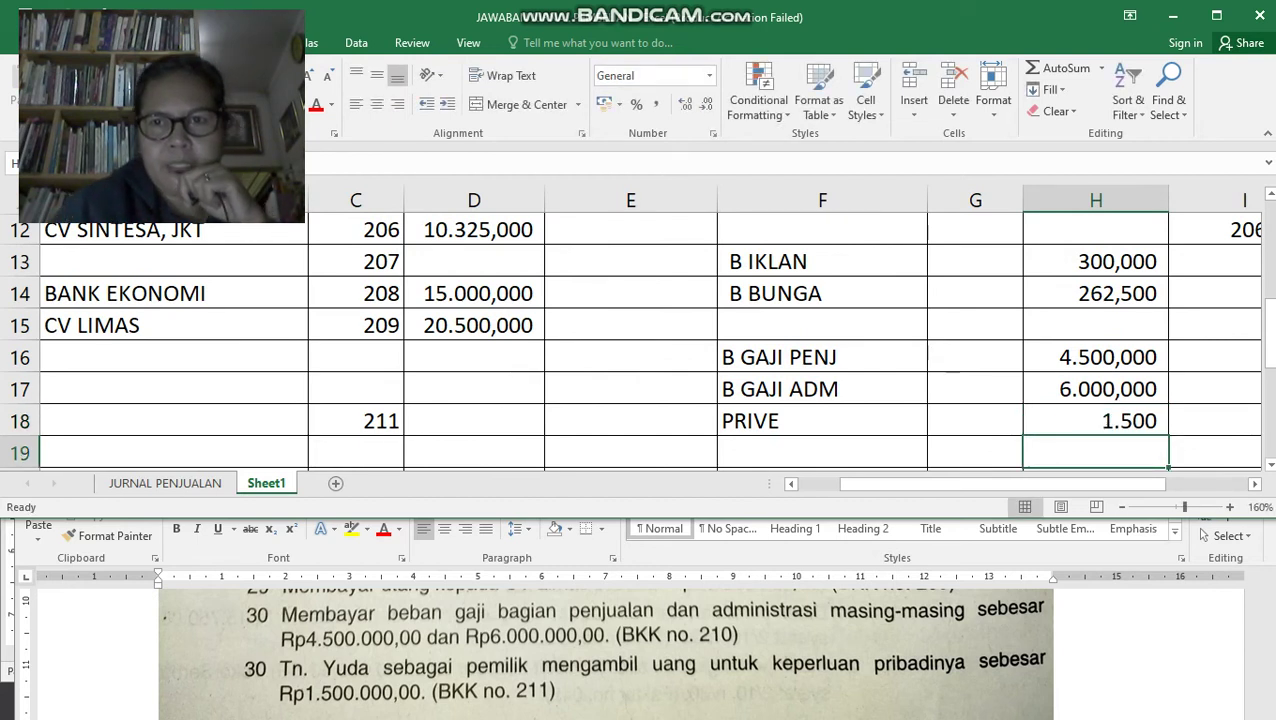
{"action": "left_click", "coordinate": [1096, 421]}
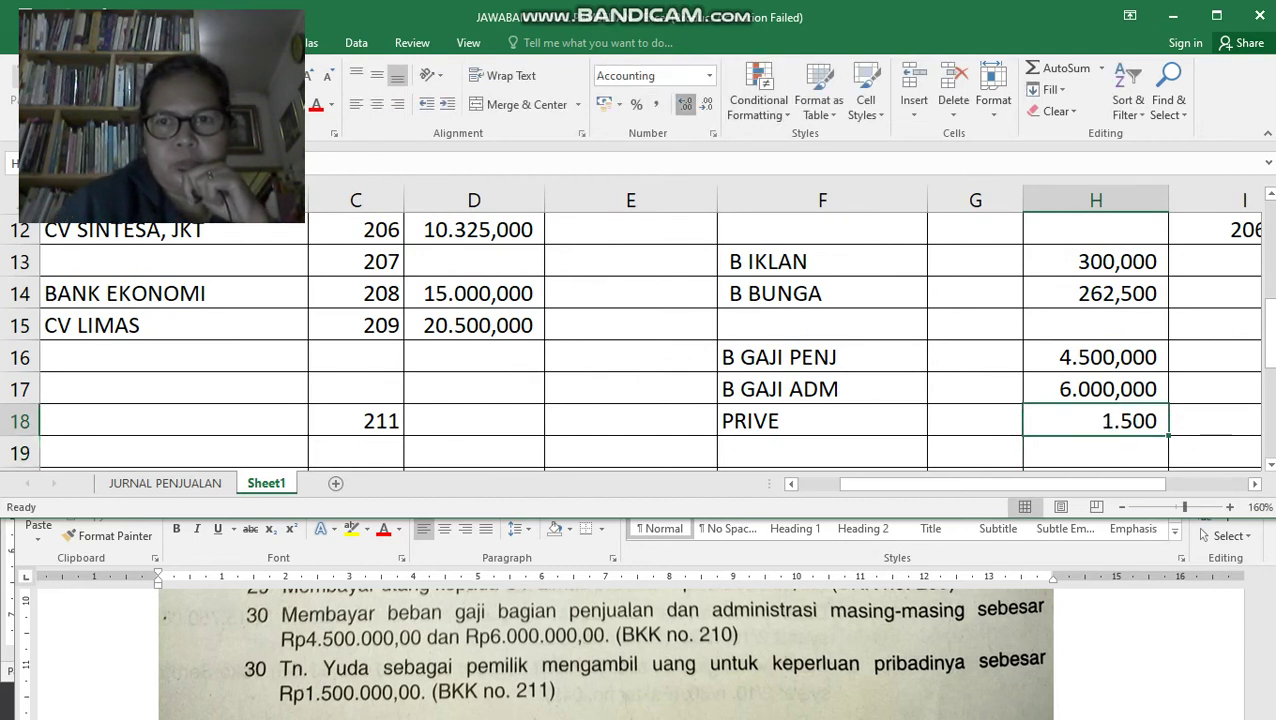
{"action": "left_click", "coordinate": [684, 104]}
{"action": "left_click", "coordinate": [684, 104]}
{"action": "left_click", "coordinate": [684, 104]}
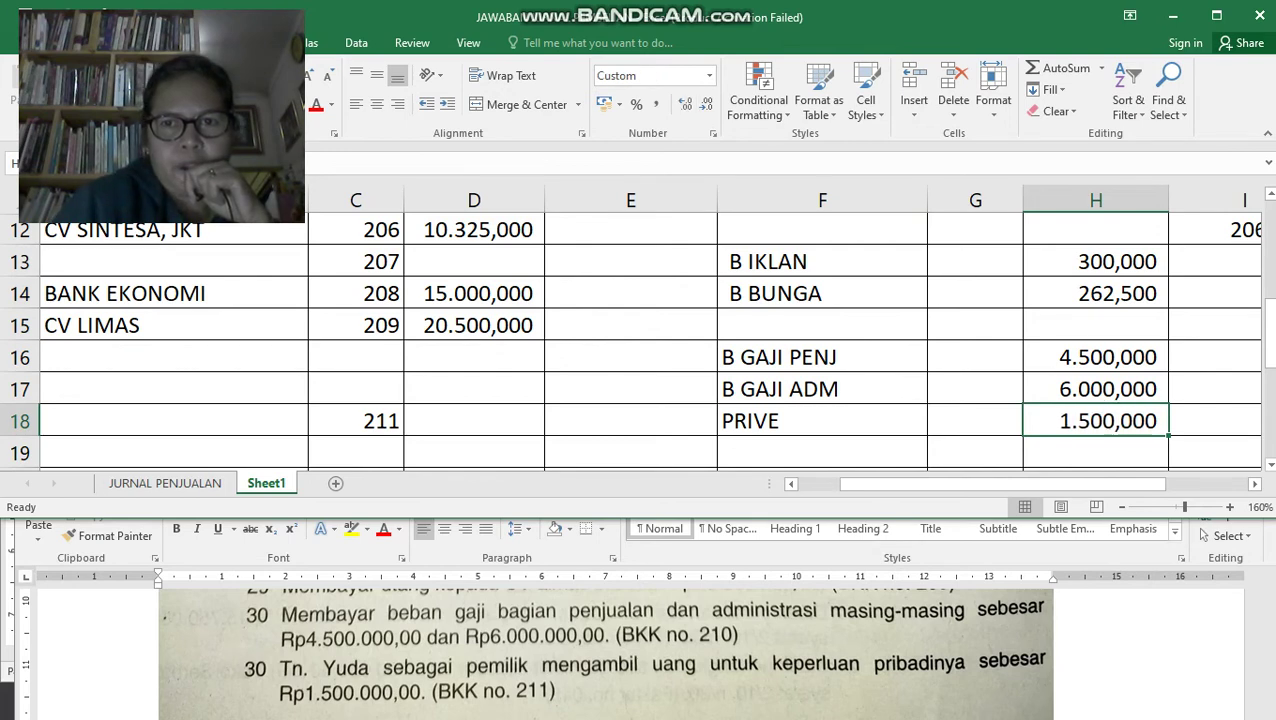
Calculate the KAS amount of the PRIVE row in J18 with the formula =H18.
{"action": "key", "text": "Left"}
{"action": "key", "text": "Right"}
{"action": "key", "text": "Right"}
{"action": "key", "text": "Right"}
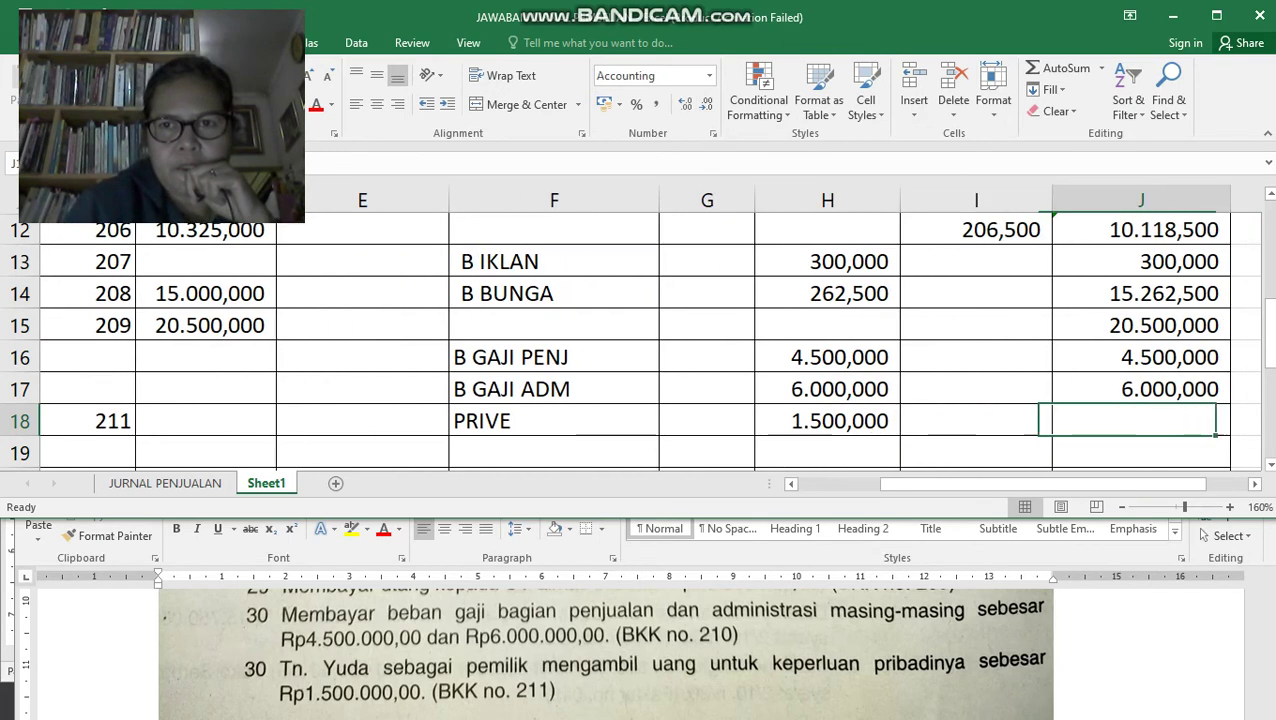
{"action": "type", "text": "="}
{"action": "key", "text": "Left"}
{"action": "key", "text": "Left"}
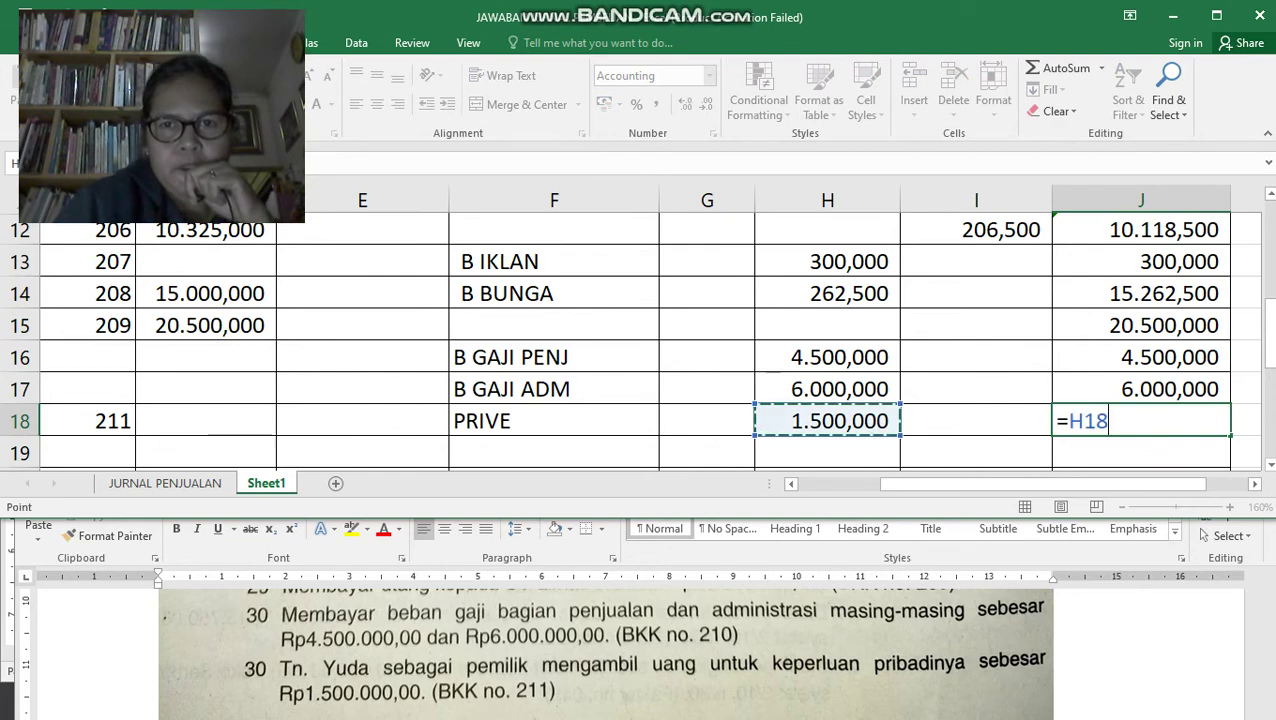
{"action": "key", "text": "Return"}
{"action": "key", "text": "Up"}
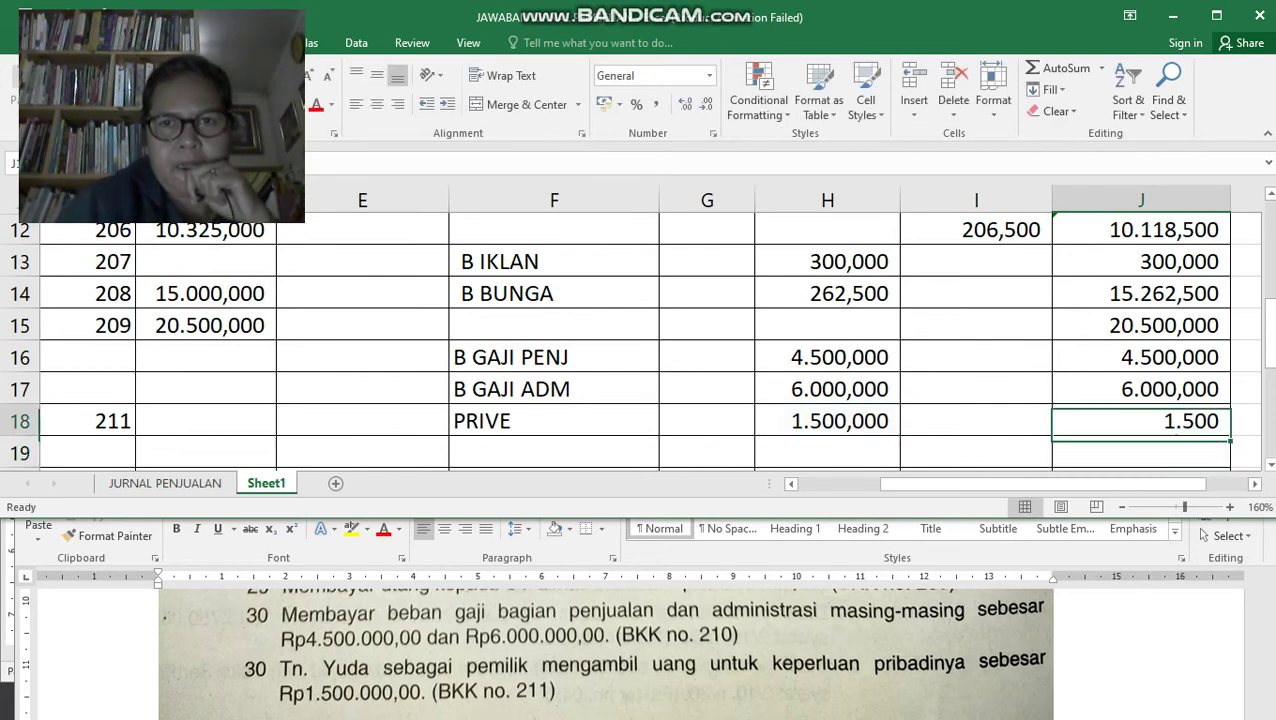
Show the PRIVE row's KAS amount in J18 with three decimal places.
{"action": "left_click", "coordinate": [684, 104]}
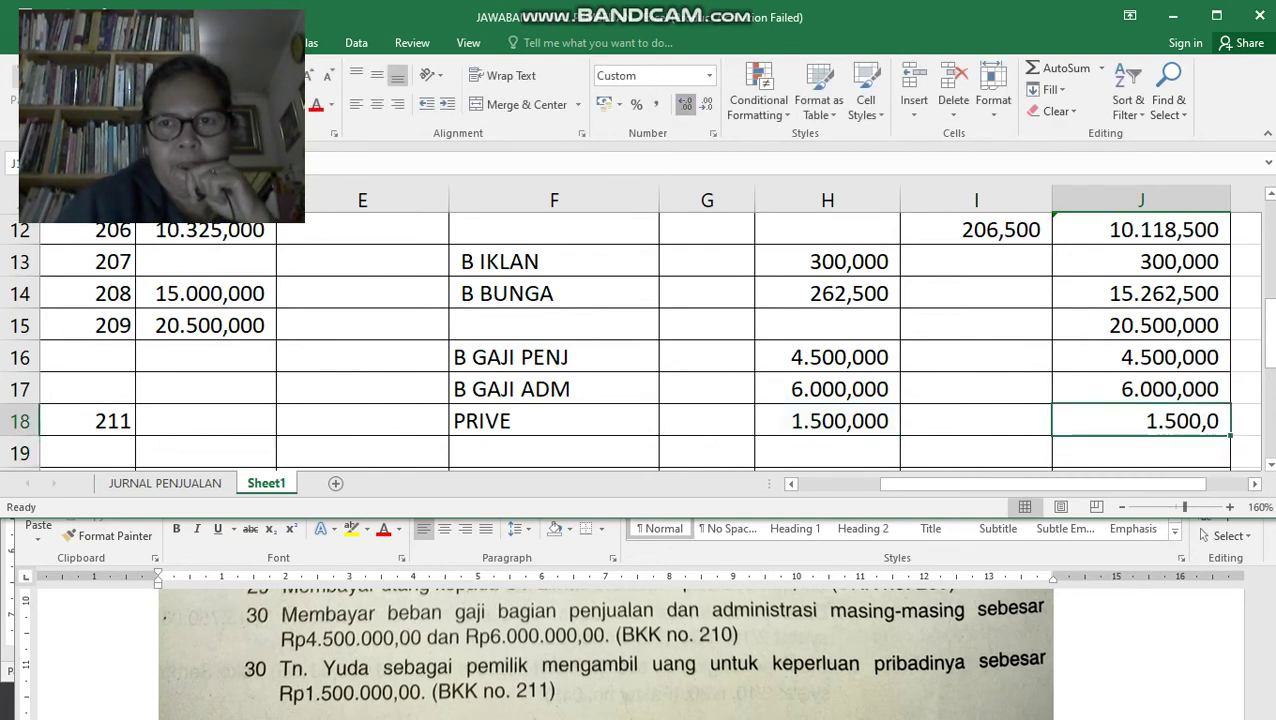
{"action": "left_click", "coordinate": [684, 104]}
{"action": "left_click", "coordinate": [684, 104]}
{"action": "left_click", "coordinate": [554, 357]}
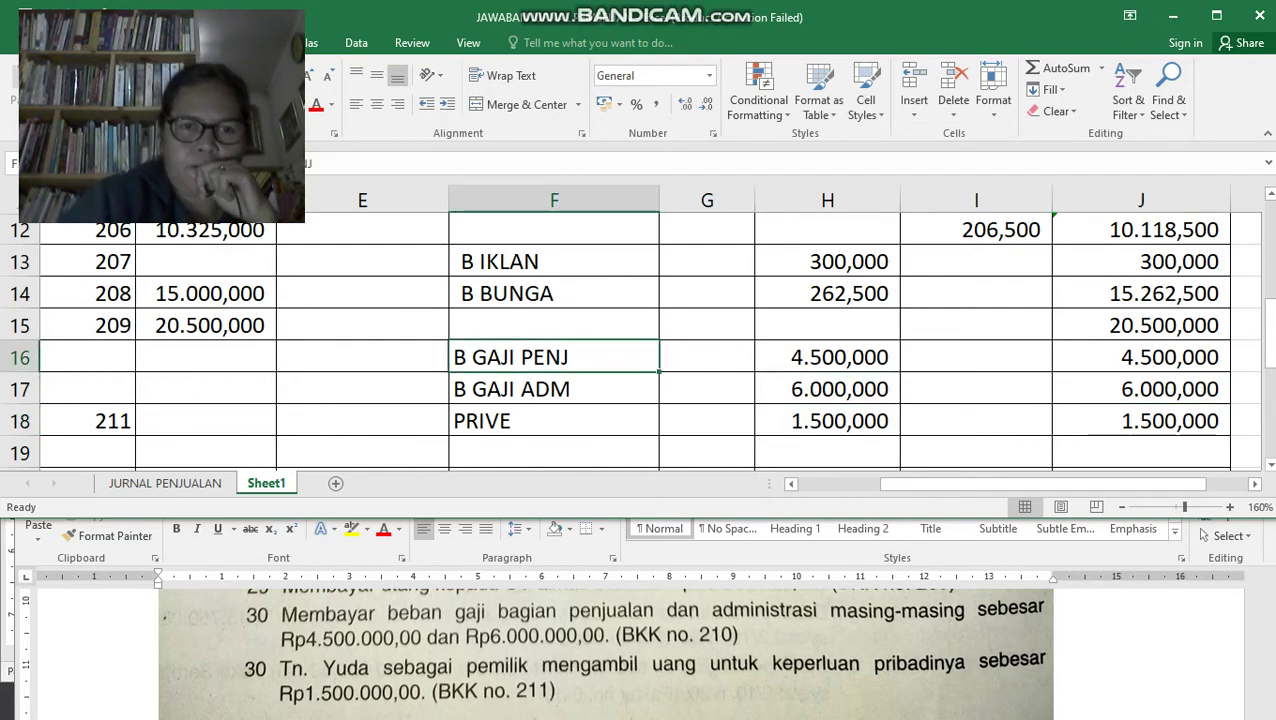
Switch to the Word document, maximize its window and review the cash disbursement transactions from the start of the list.
{"action": "left_click", "coordinate": [606, 650]}
{"action": "scroll", "coordinate": [606, 650], "scroll_direction": "down", "scroll_amount": 1}
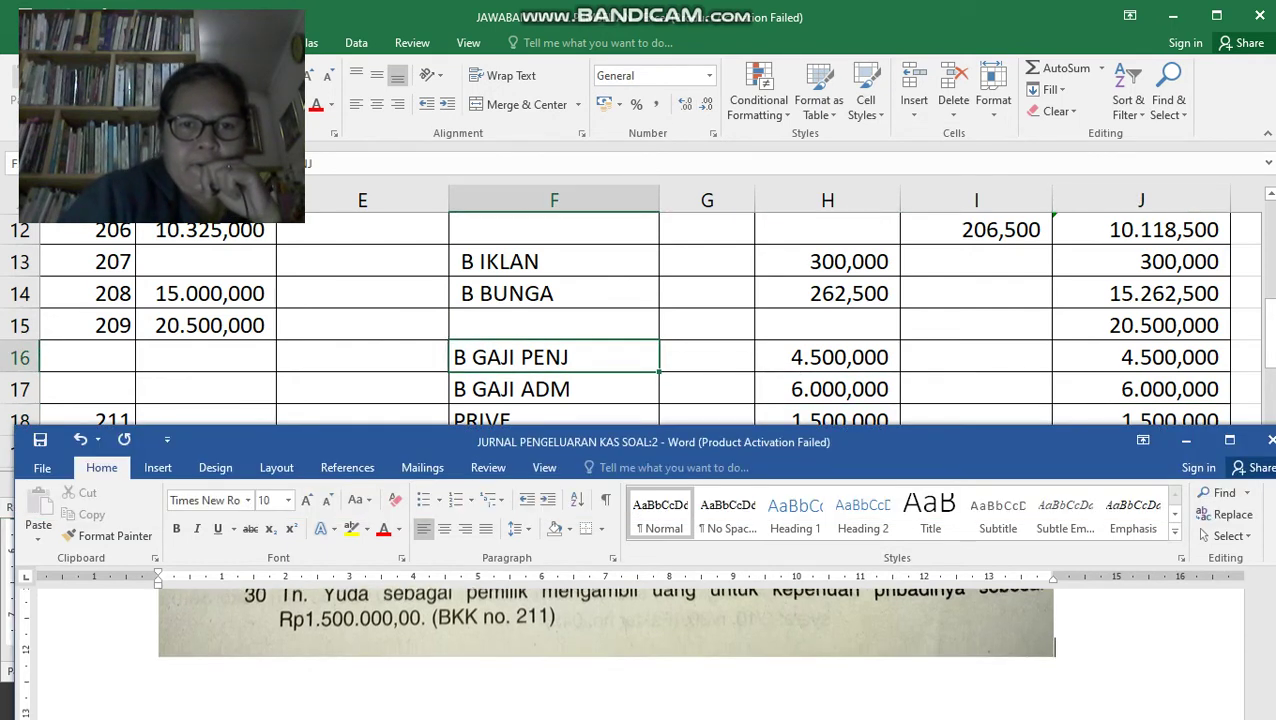
{"action": "scroll", "coordinate": [606, 650], "scroll_direction": "up", "scroll_amount": 3}
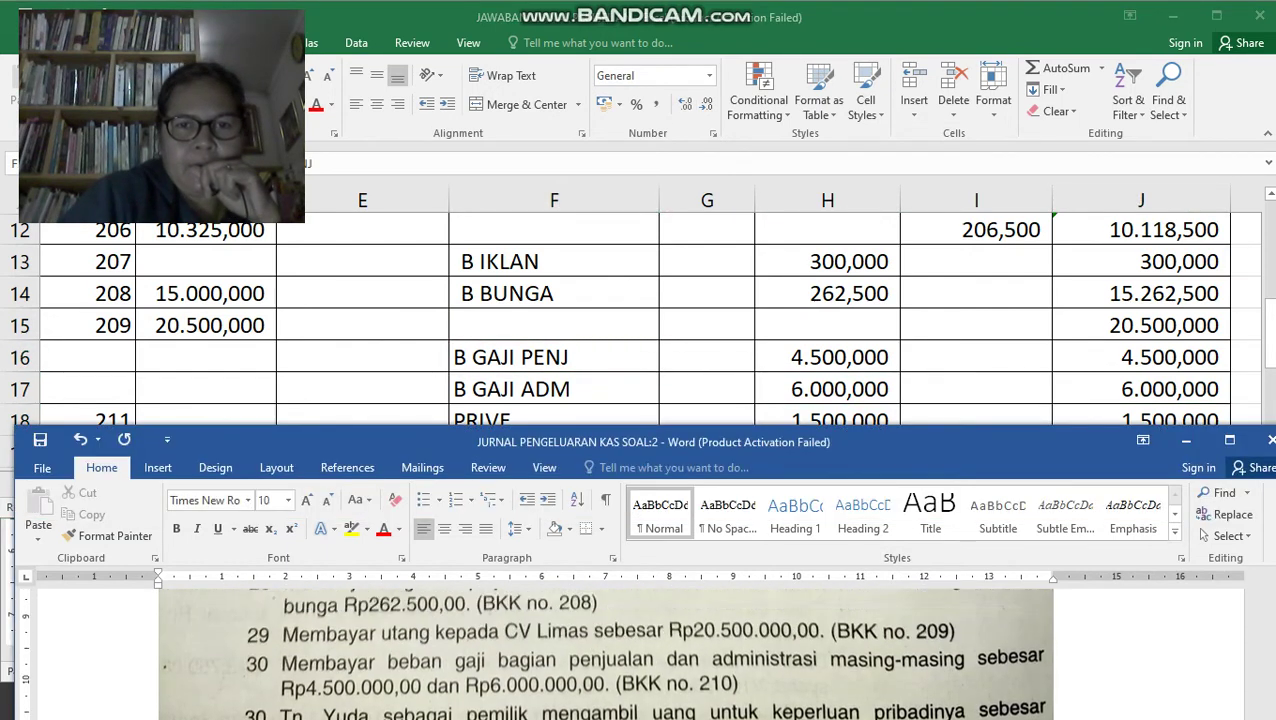
{"action": "scroll", "coordinate": [606, 650], "scroll_direction": "up", "scroll_amount": 10}
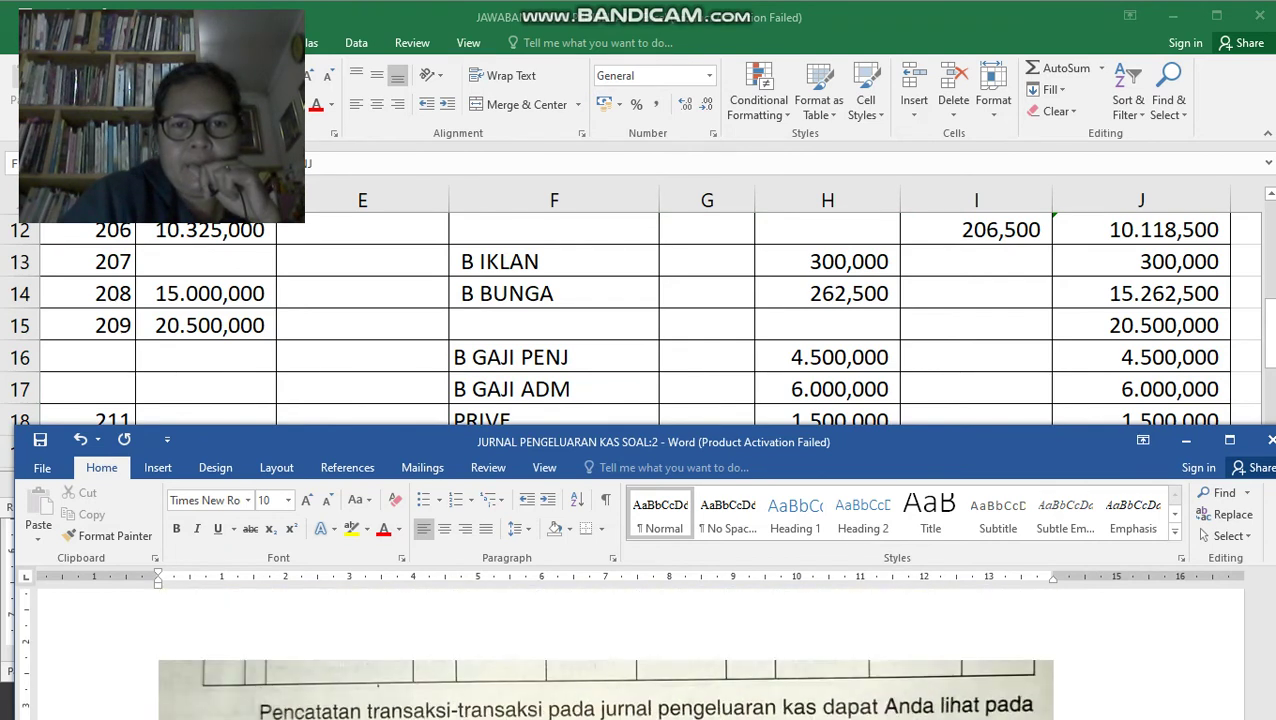
{"action": "left_click", "coordinate": [1229, 440]}
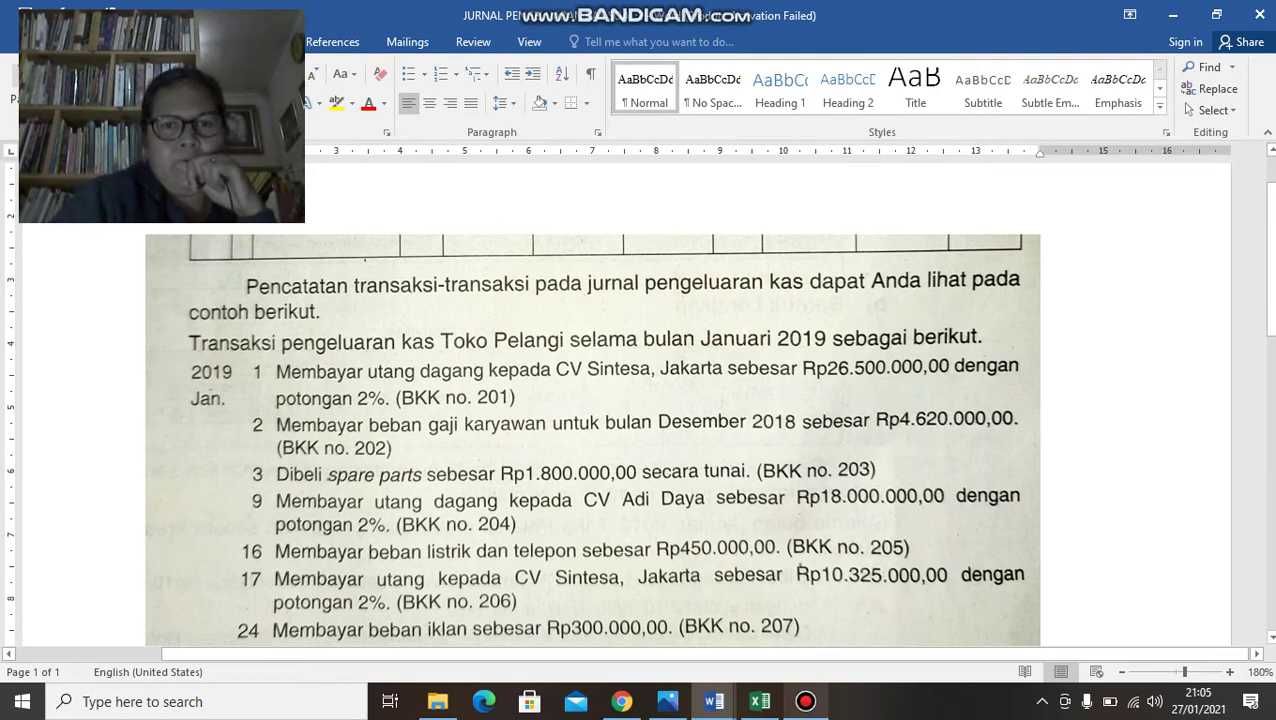
{"action": "scroll", "coordinate": [592, 440], "scroll_direction": "down", "scroll_amount": 1}
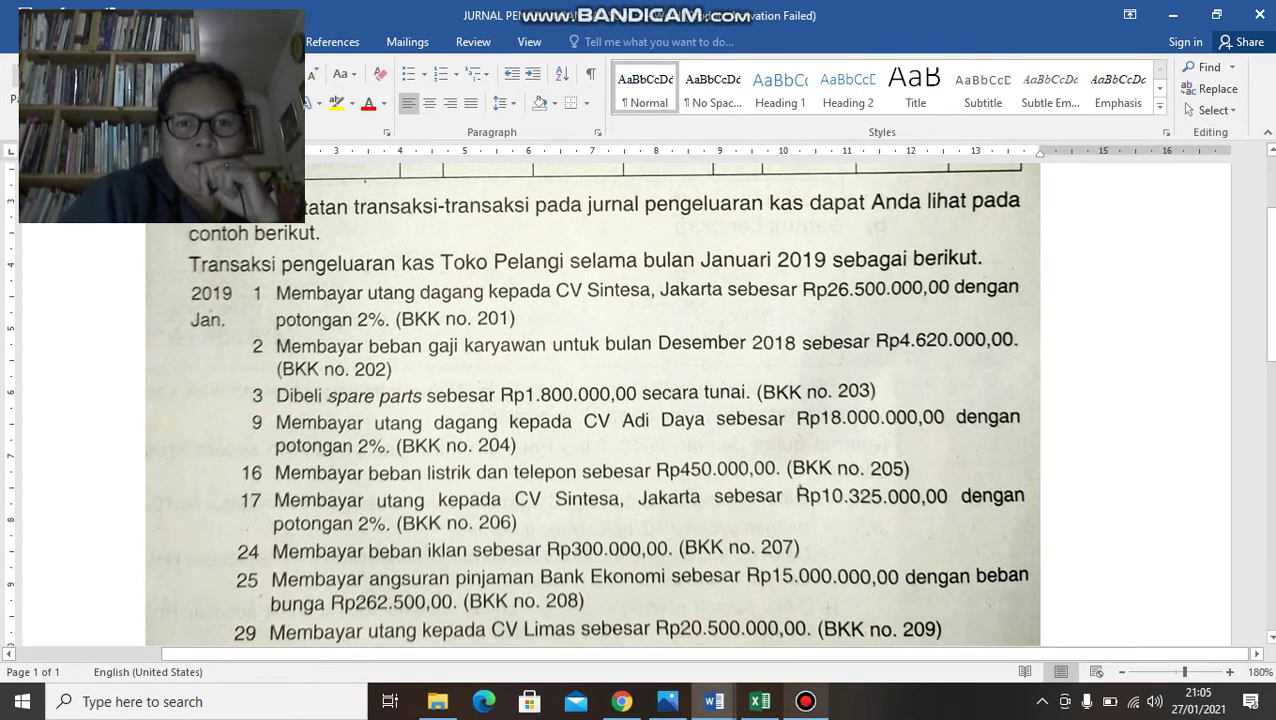
Check the last transactions in the Word list and switch back to the Excel journal in a maximized window.
{"action": "scroll", "coordinate": [592, 405], "scroll_direction": "down", "scroll_amount": 2}
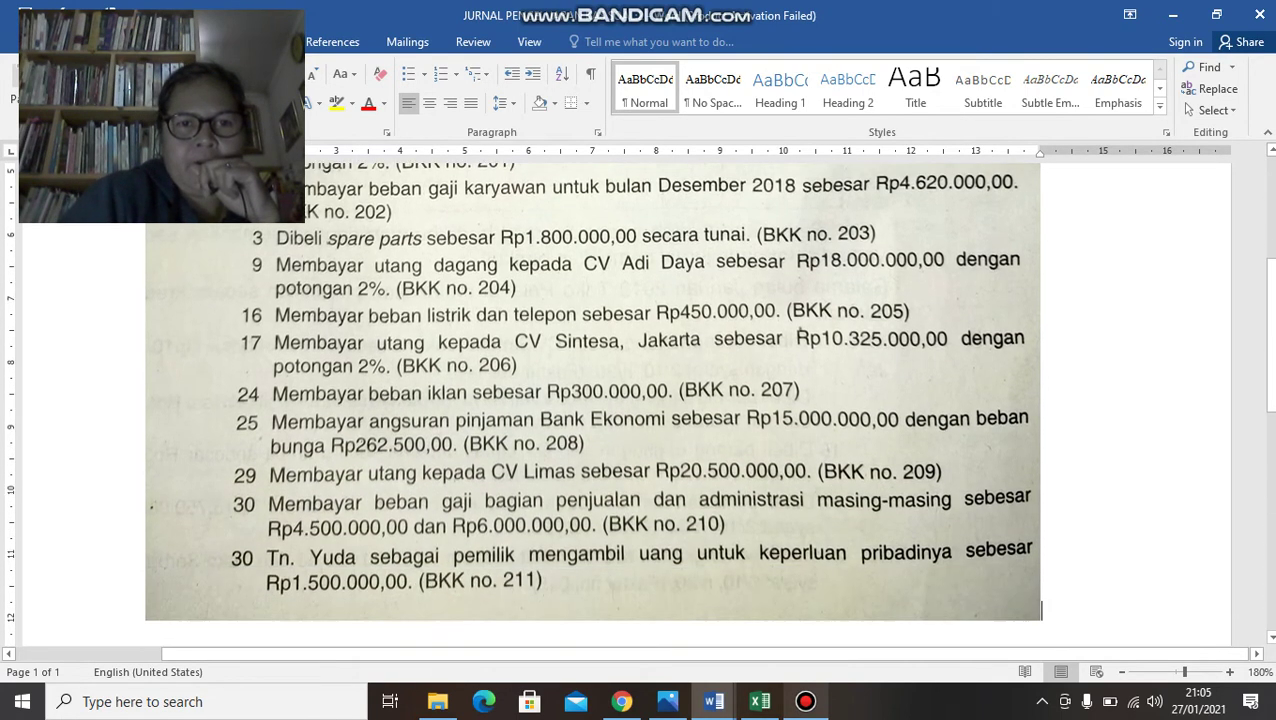
{"action": "scroll", "coordinate": [592, 405], "scroll_direction": "up", "scroll_amount": 3}
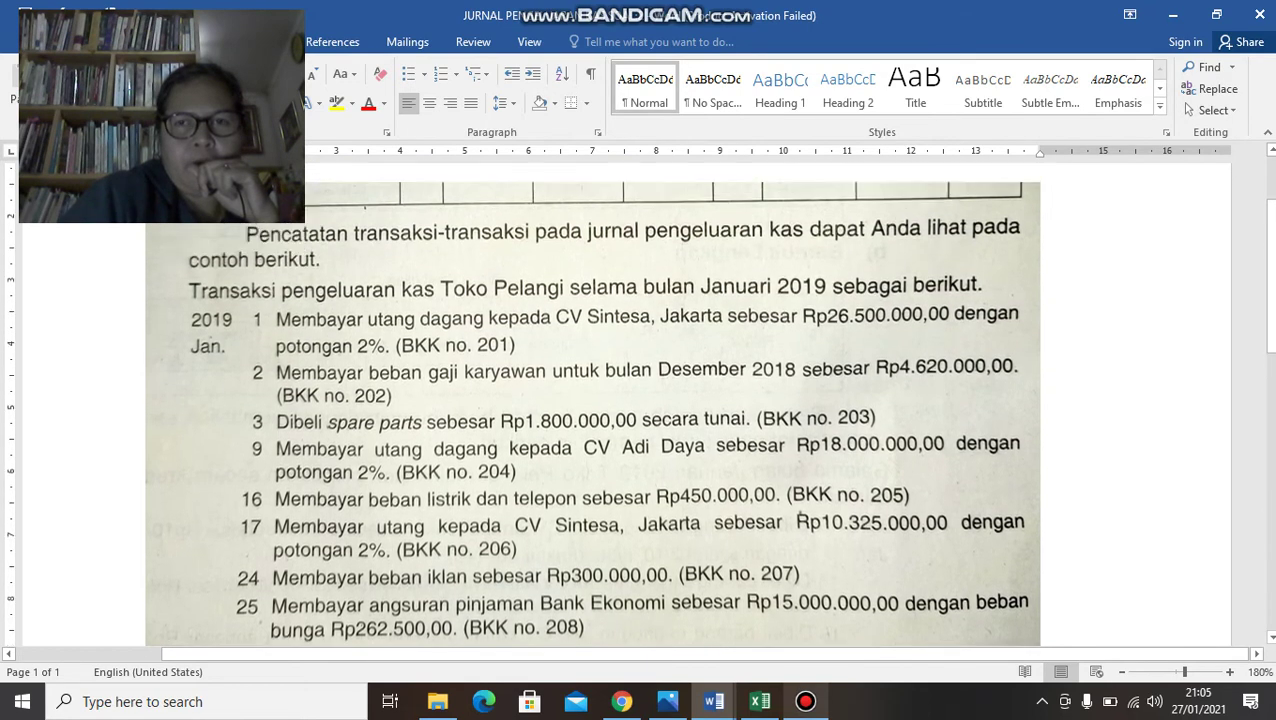
{"action": "left_click", "coordinate": [1216, 14]}
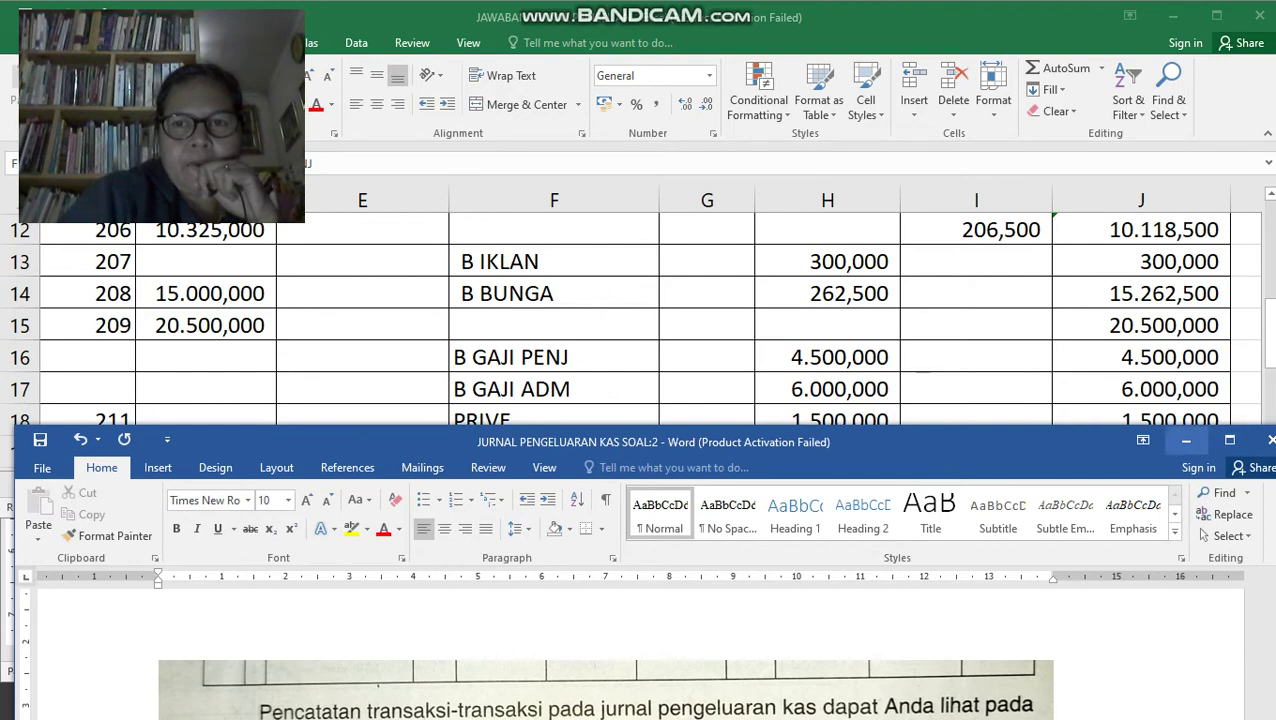
{"action": "left_click", "coordinate": [1186, 441]}
{"action": "left_click", "coordinate": [976, 357]}
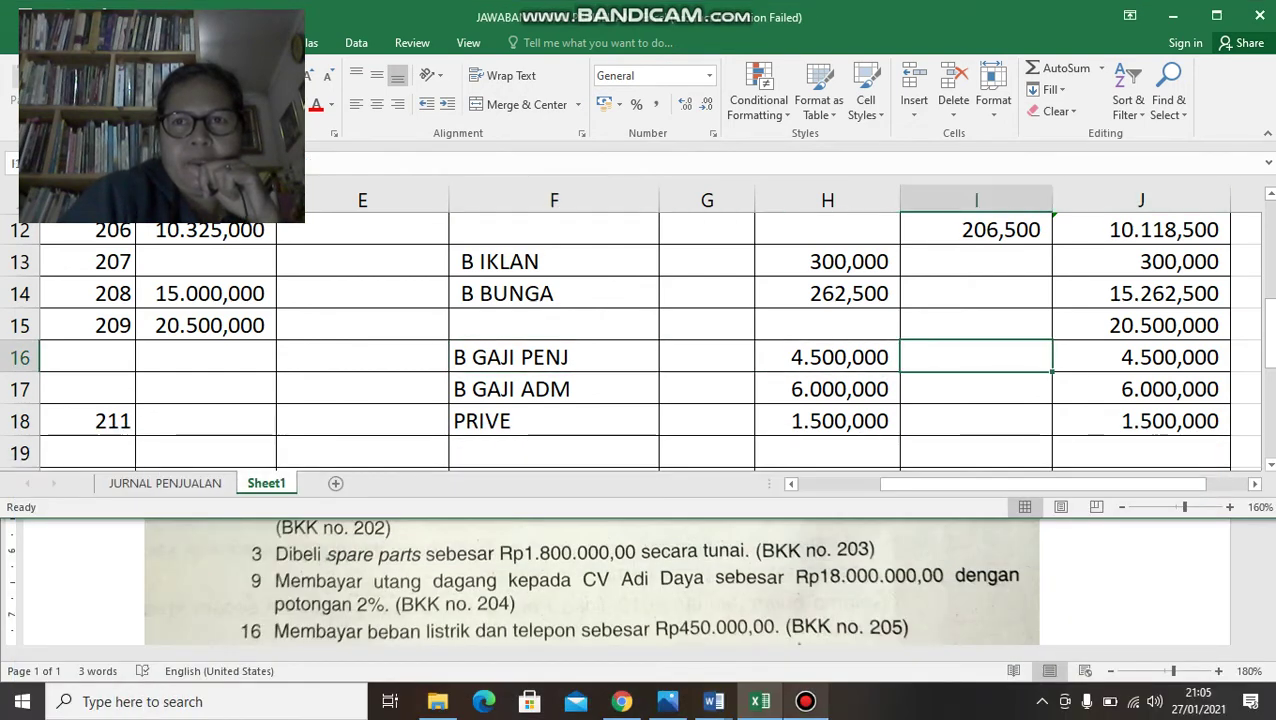
{"action": "left_click", "coordinate": [1216, 15]}
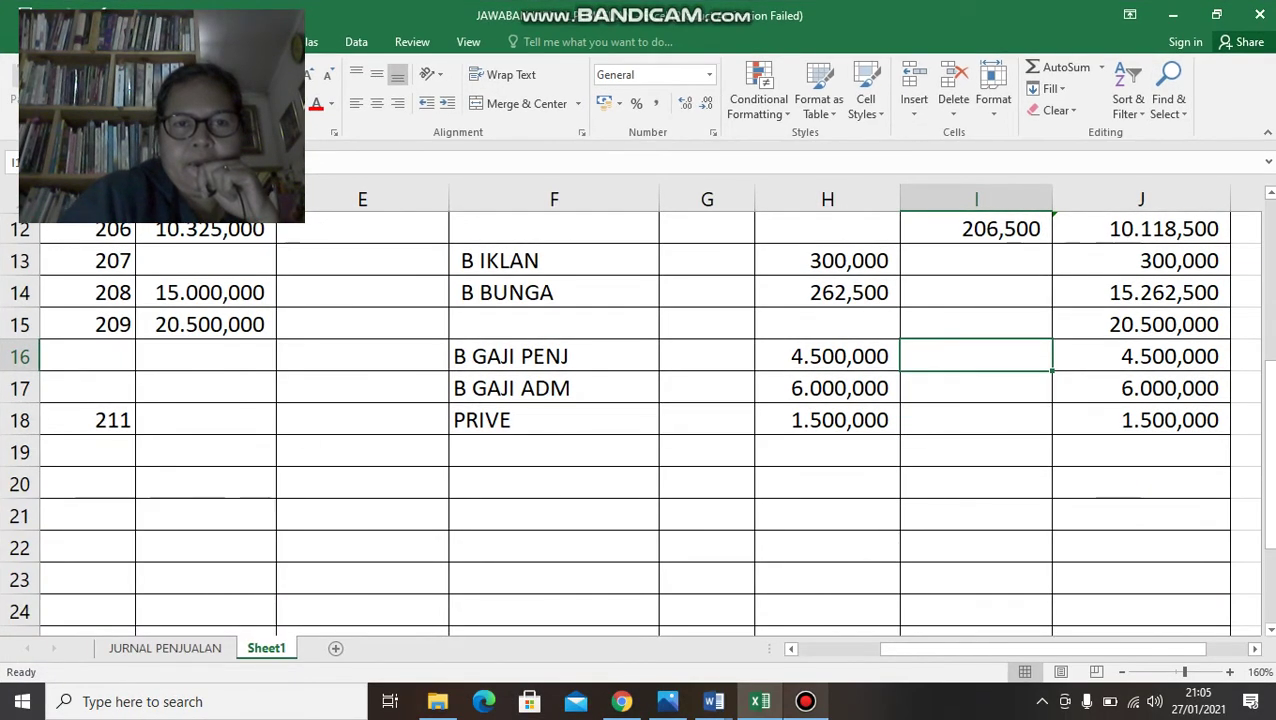
Unhide the hidden journal rows 7 to 11 between the header and row 12.
{"action": "left_click", "coordinate": [554, 547]}
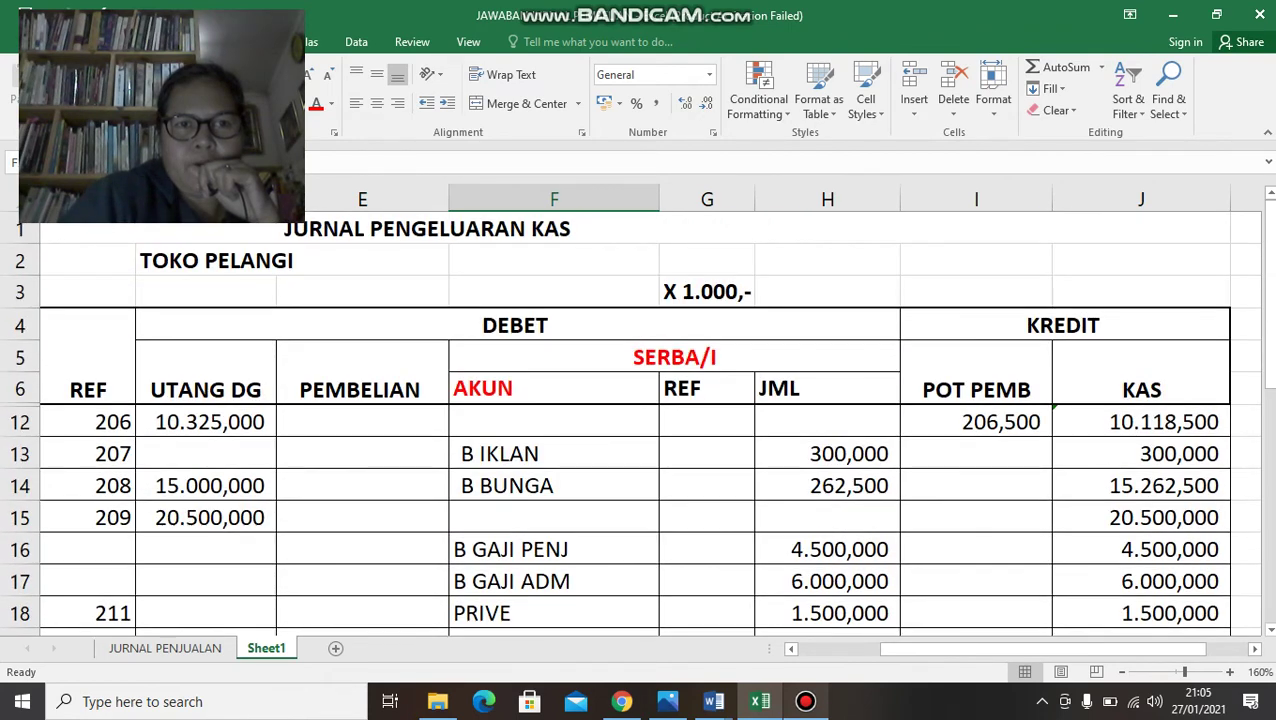
{"action": "left_click", "coordinate": [88, 357]}
{"action": "key", "text": "Left"}
{"action": "key", "text": "Left"}
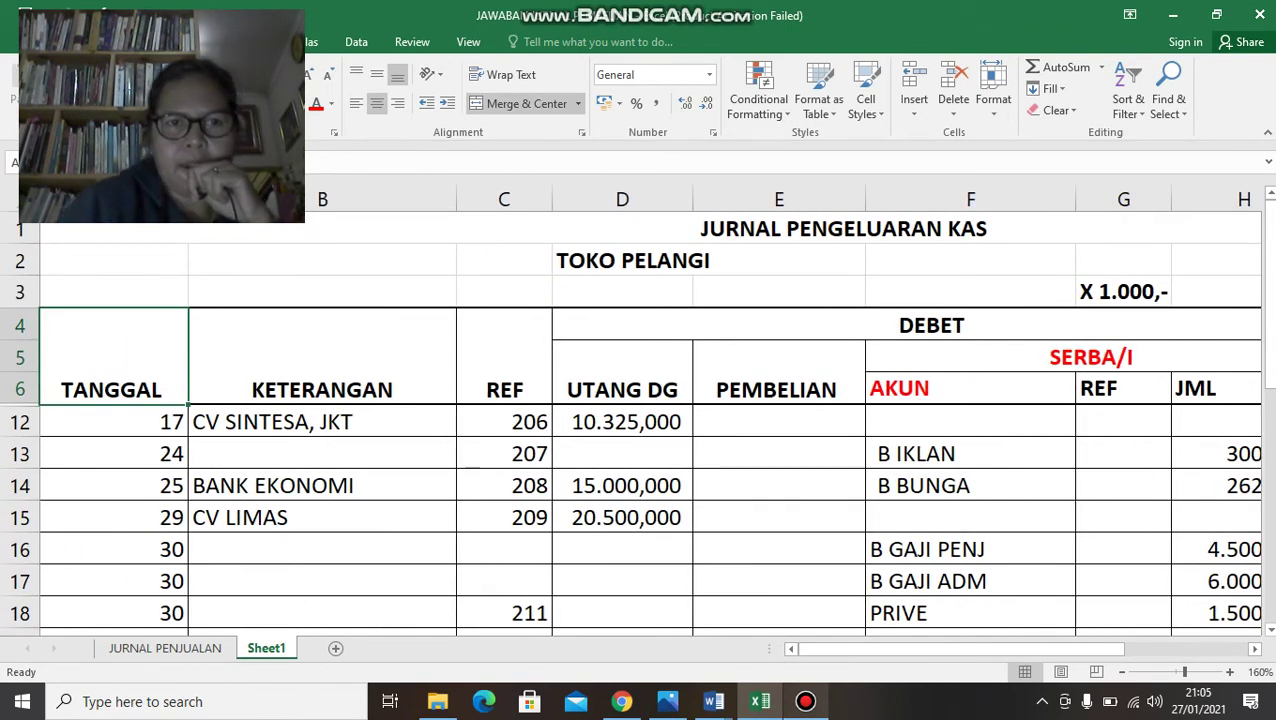
{"action": "left_click_drag", "start_coordinate": [322, 357], "coordinate": [440, 580]}
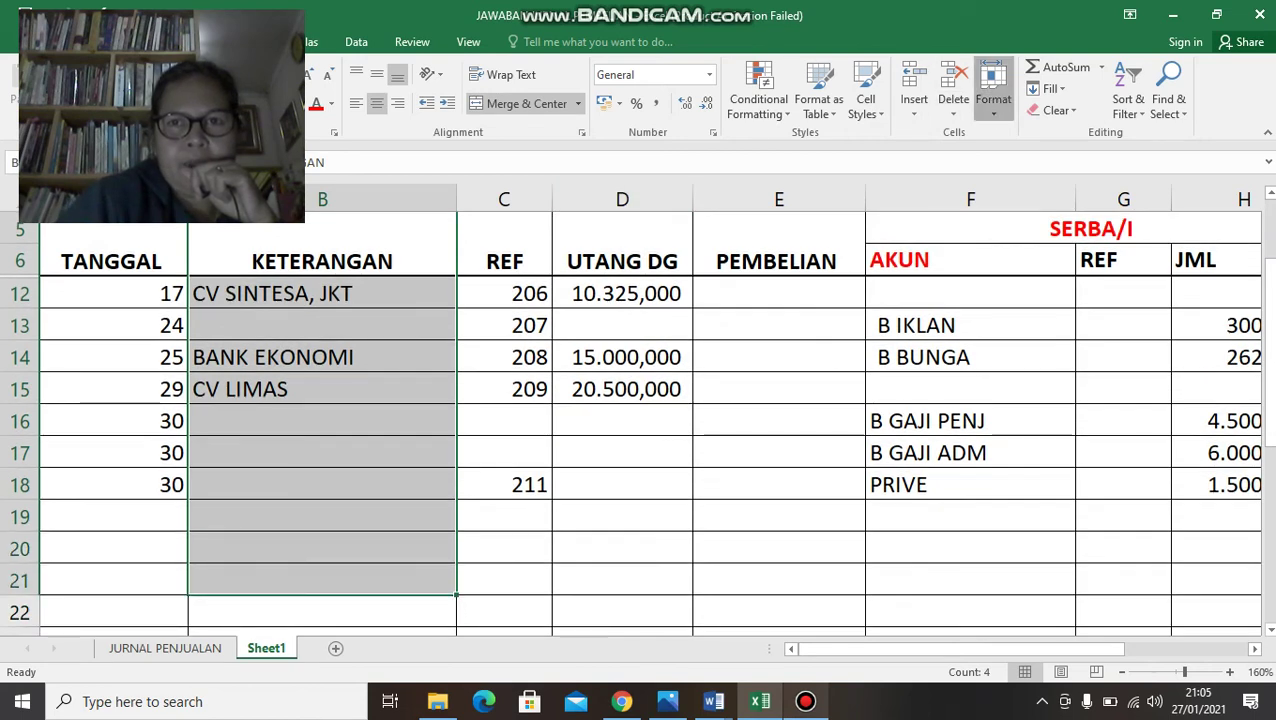
{"action": "left_click", "coordinate": [993, 90]}
{"action": "mouse_move", "coordinate": [1041, 291]}
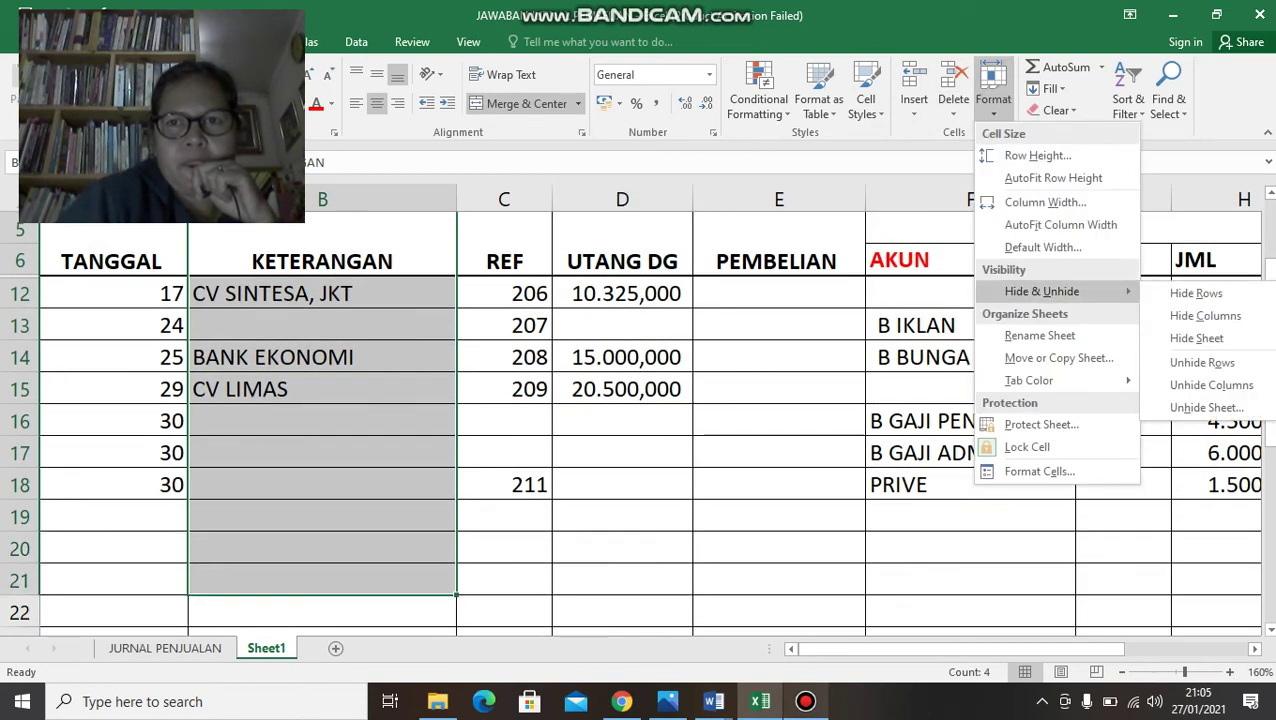
{"action": "left_click", "coordinate": [1202, 362]}
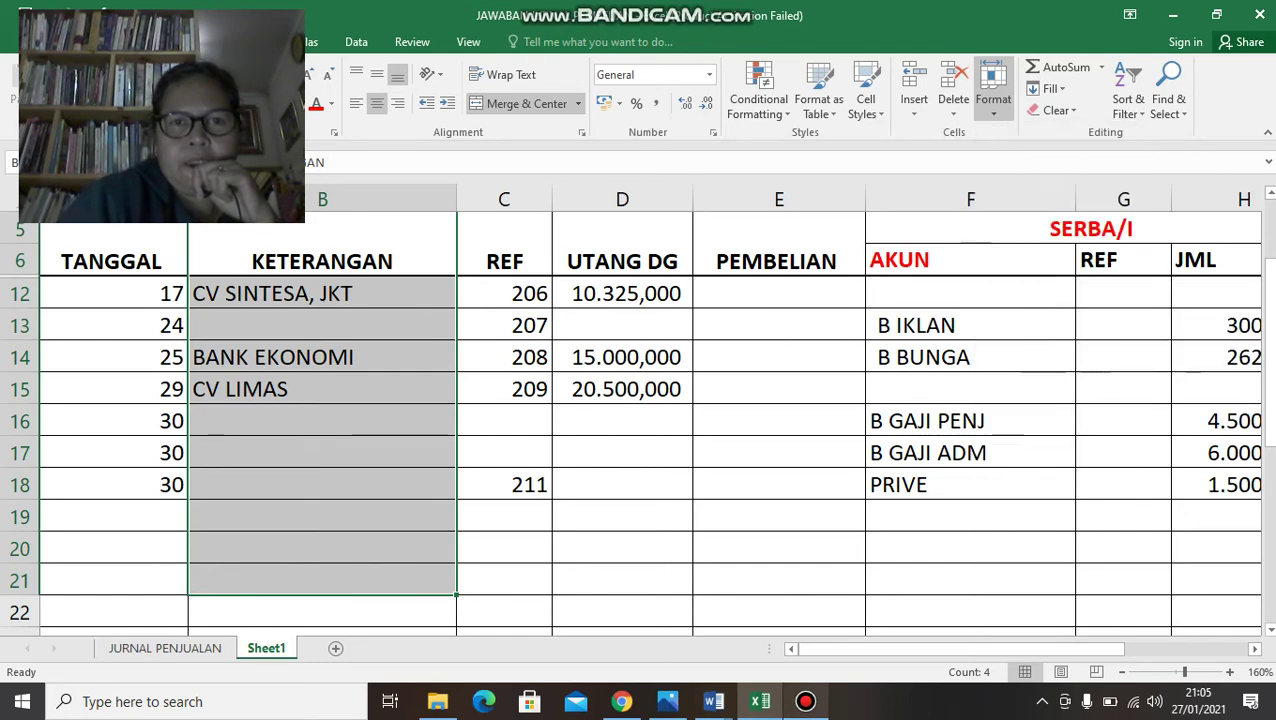
Review the journal's dates, descriptions, references and debit entries from row 7 down to the last row.
{"action": "scroll", "coordinate": [650, 422], "scroll_direction": "up", "scroll_amount": 2}
{"action": "left_click", "coordinate": [322, 485]}
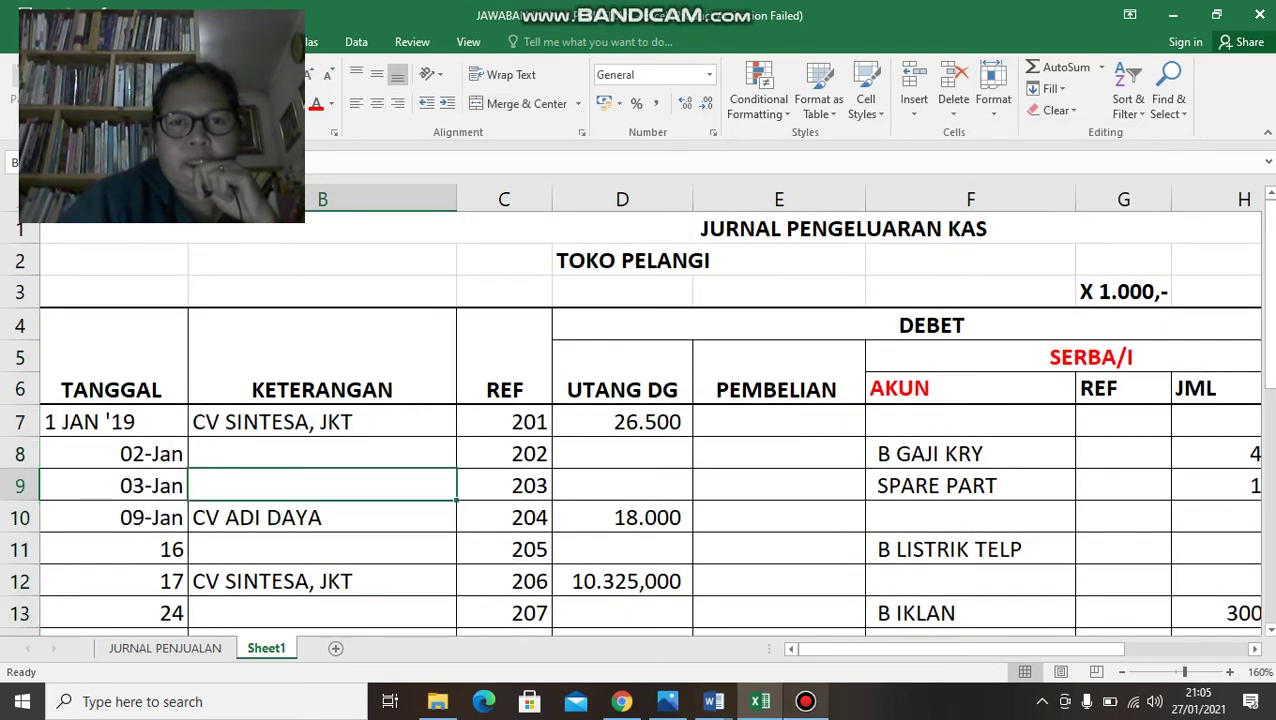
{"action": "left_click", "coordinate": [504, 454]}
{"action": "scroll", "coordinate": [504, 454], "scroll_direction": "down", "scroll_amount": 3}
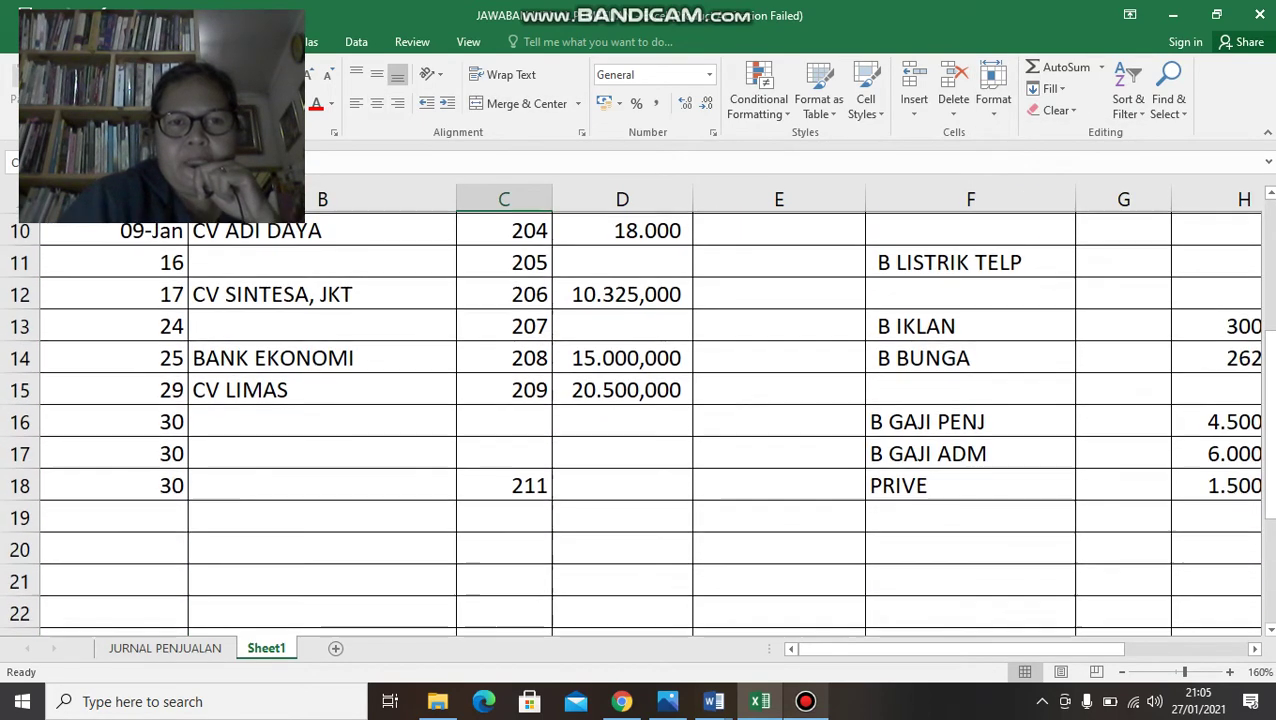
{"action": "scroll", "coordinate": [504, 454], "scroll_direction": "up", "scroll_amount": 3}
{"action": "left_click", "coordinate": [322, 422]}
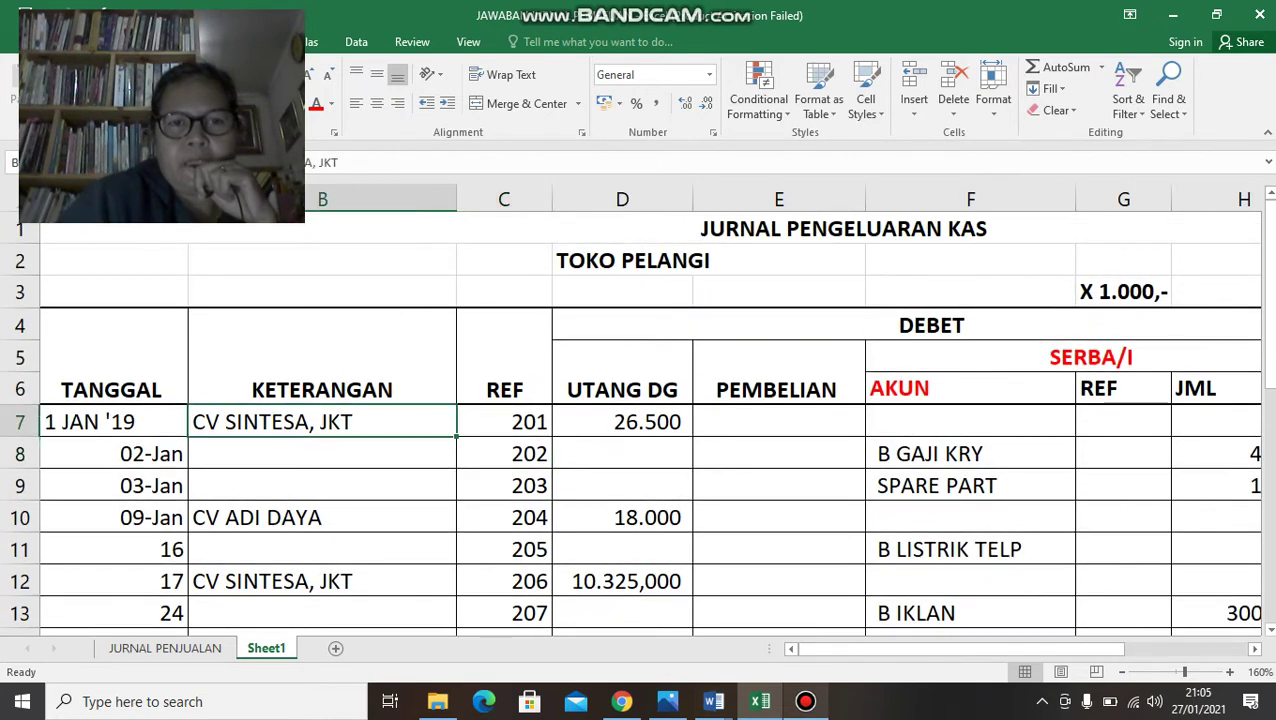
{"action": "left_click", "coordinate": [622, 422]}
{"action": "left_click", "coordinate": [779, 422]}
{"action": "scroll", "coordinate": [779, 422], "scroll_direction": "down", "scroll_amount": 1}
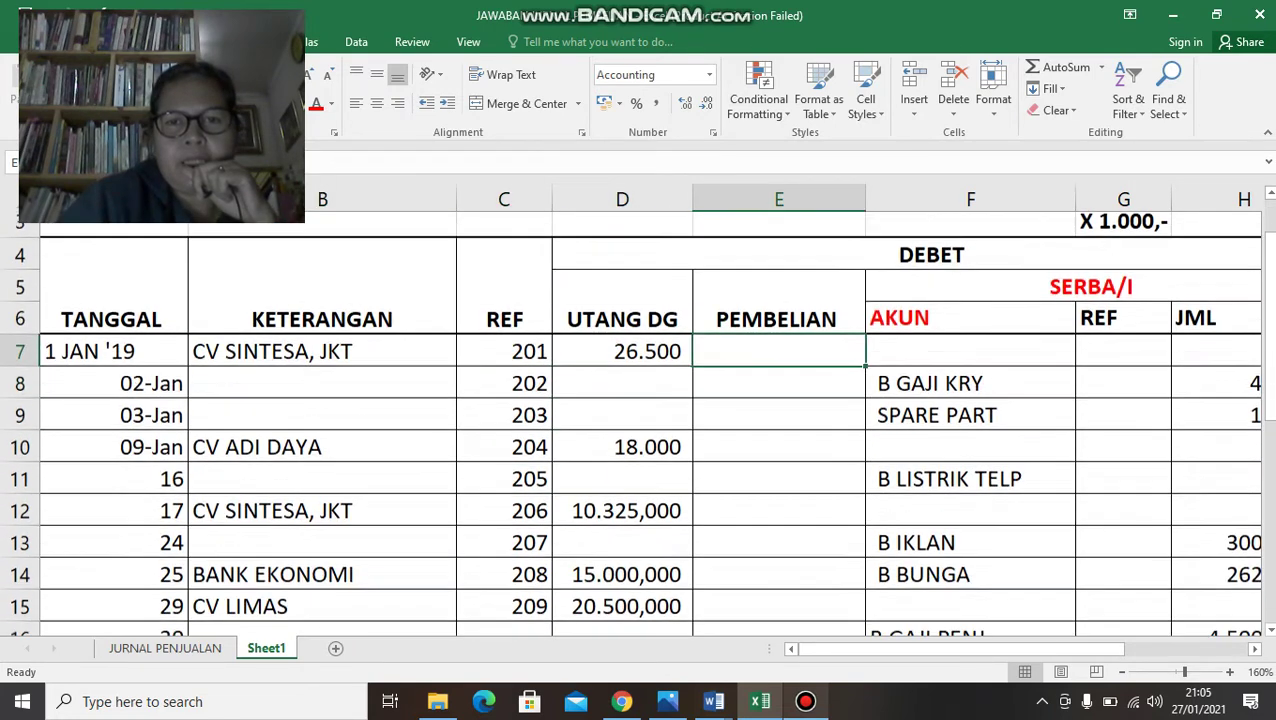
{"action": "scroll", "coordinate": [640, 420], "scroll_direction": "down", "scroll_amount": 2}
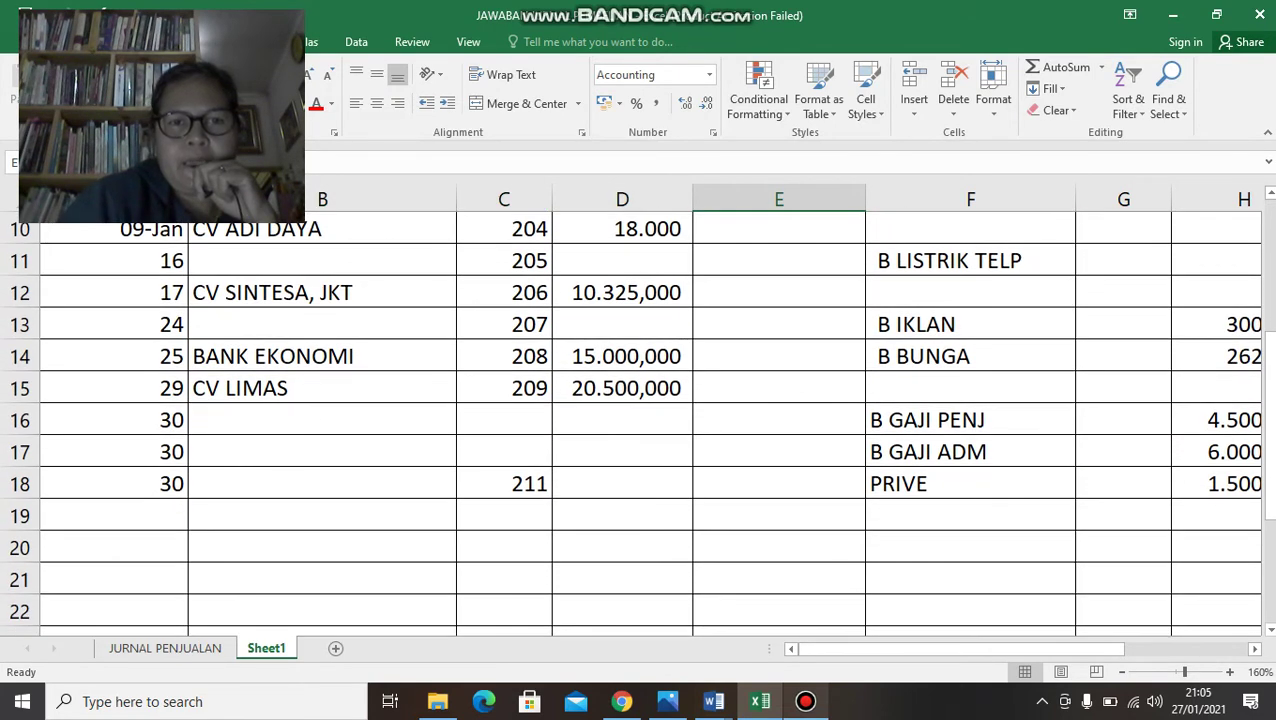
Enter the total label JML in B19, in the KETERANGAN column below the last entry.
{"action": "left_click", "coordinate": [322, 452]}
{"action": "left_click", "coordinate": [322, 516]}
{"action": "type", "text": "JM"}
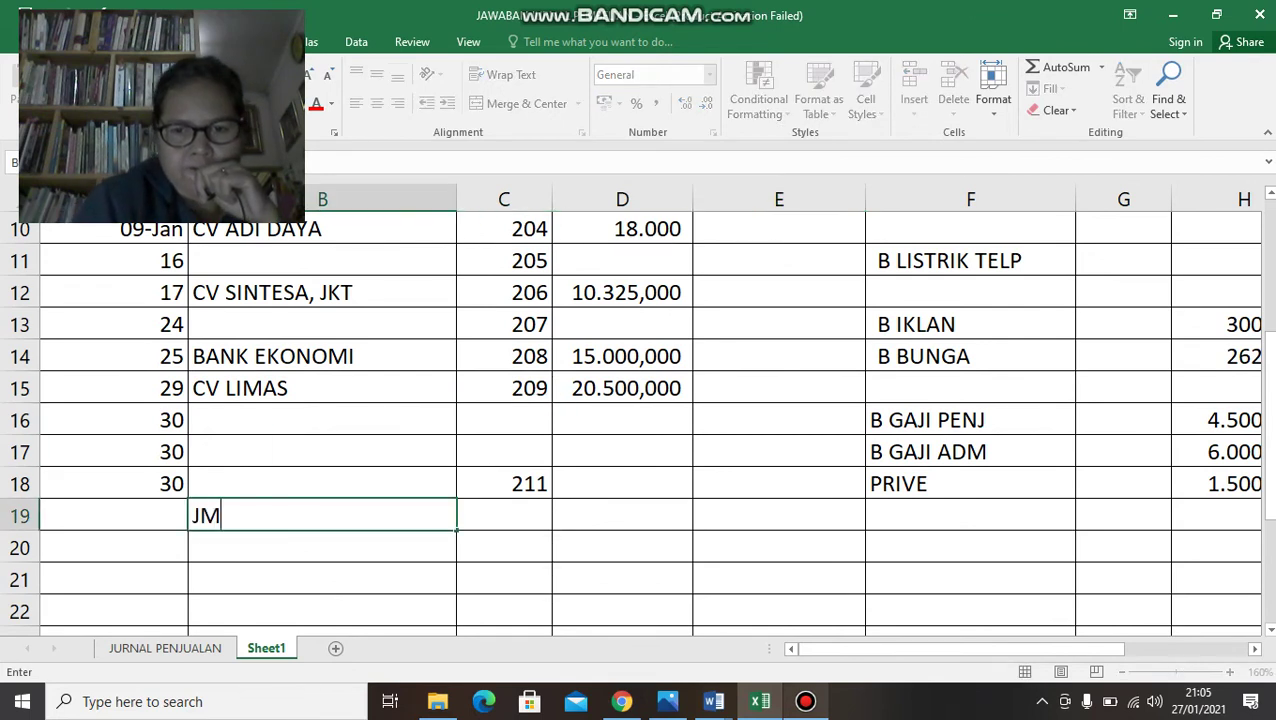
{"action": "type", "text": "L"}
{"action": "key", "text": "Left"}
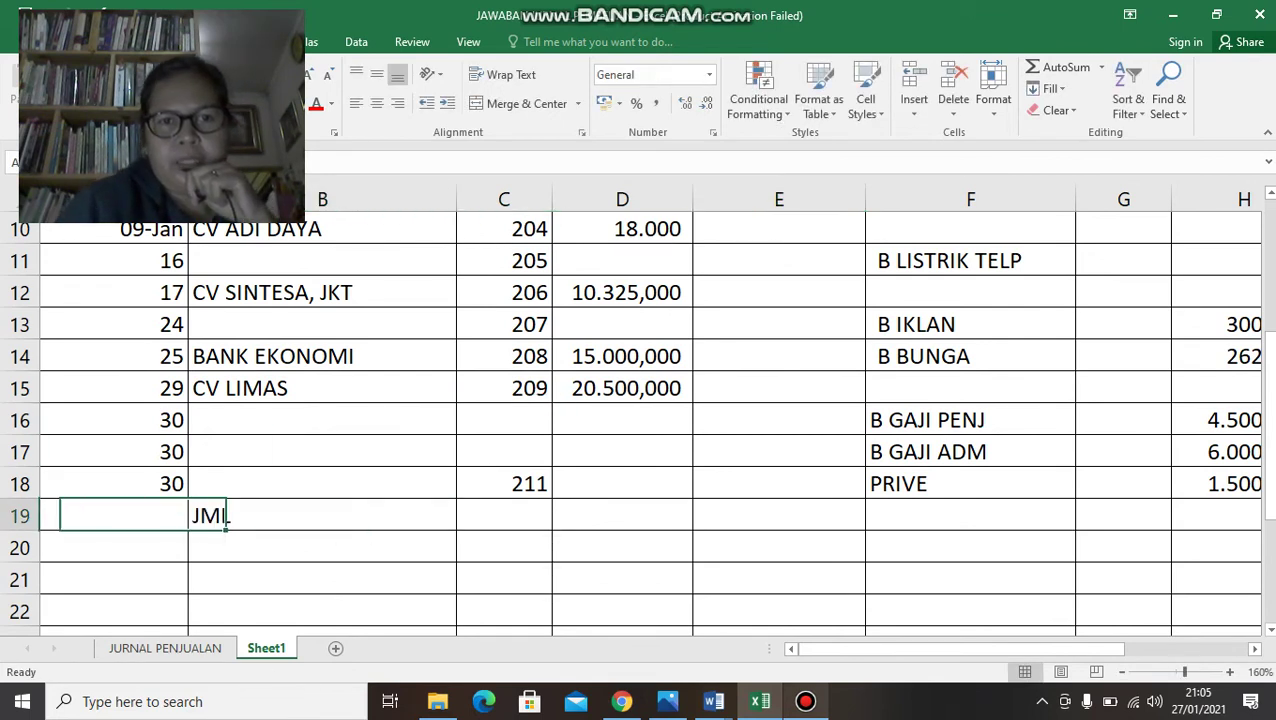
Format the JML row 19 across the journal columns with red, bold text.
{"action": "left_click_drag", "start_coordinate": [227, 520], "coordinate": [1117, 523]}
{"action": "left_click", "coordinate": [316, 104]}
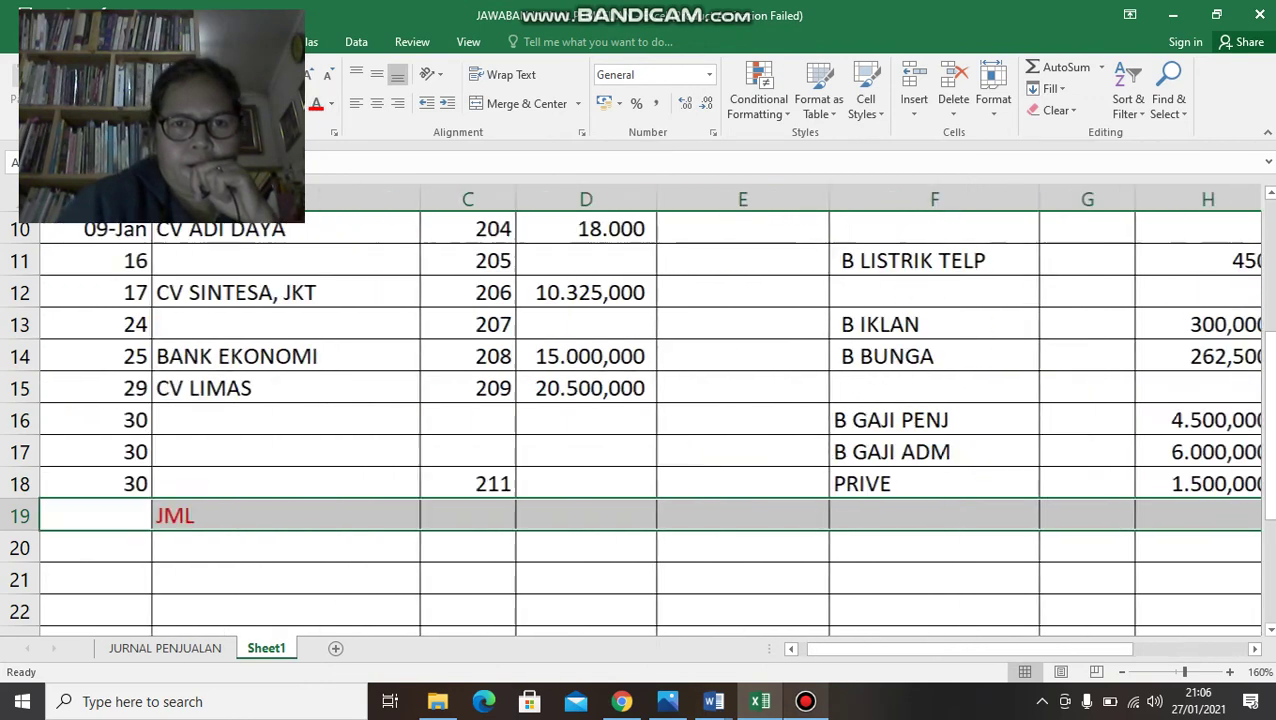
{"action": "key", "text": "ctrl+b"}
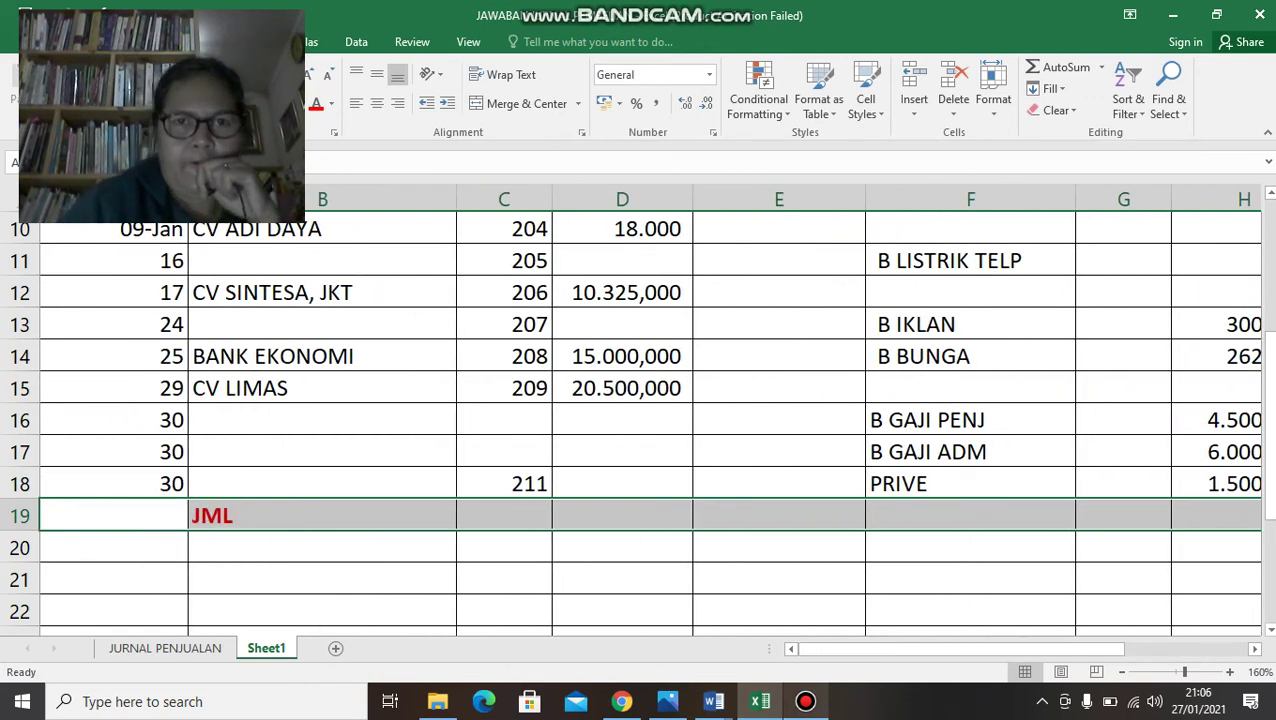
Show the UTANG DG amounts in D7 and D10 with three decimal places.
{"action": "left_click", "coordinate": [622, 420]}
{"action": "scroll", "coordinate": [622, 420], "scroll_direction": "up", "scroll_amount": 3}
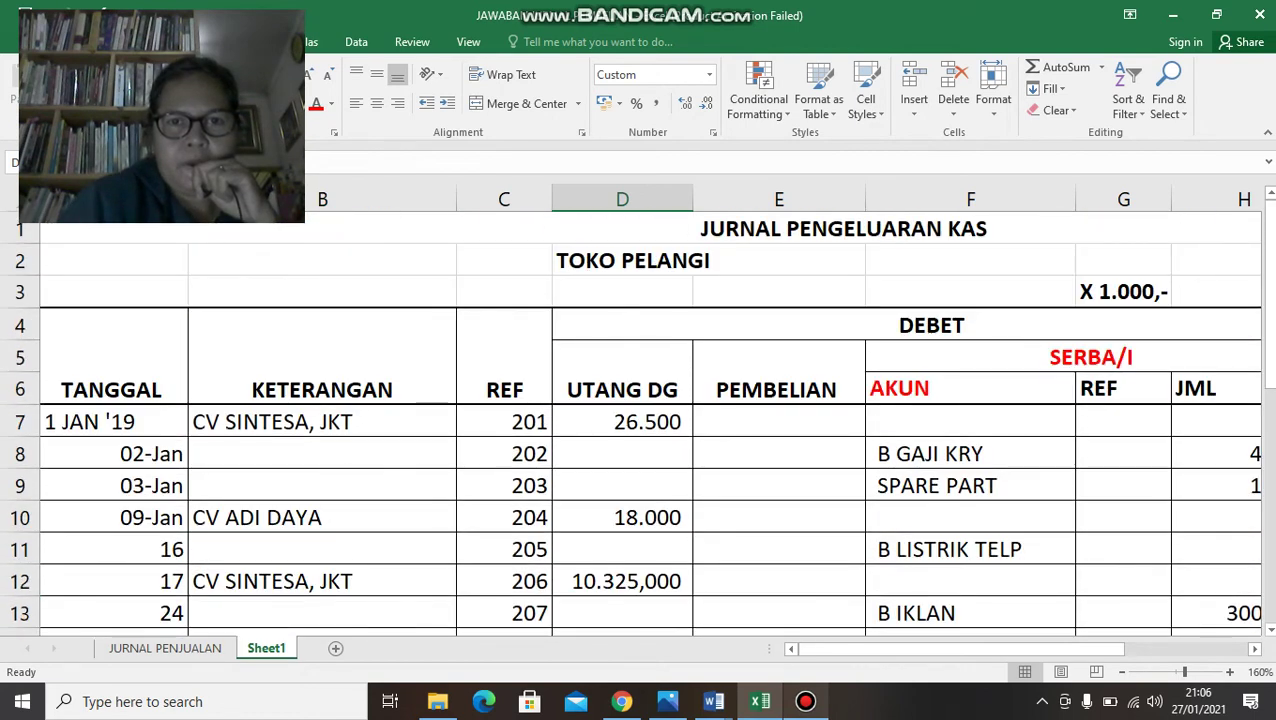
{"action": "left_click", "coordinate": [622, 421]}
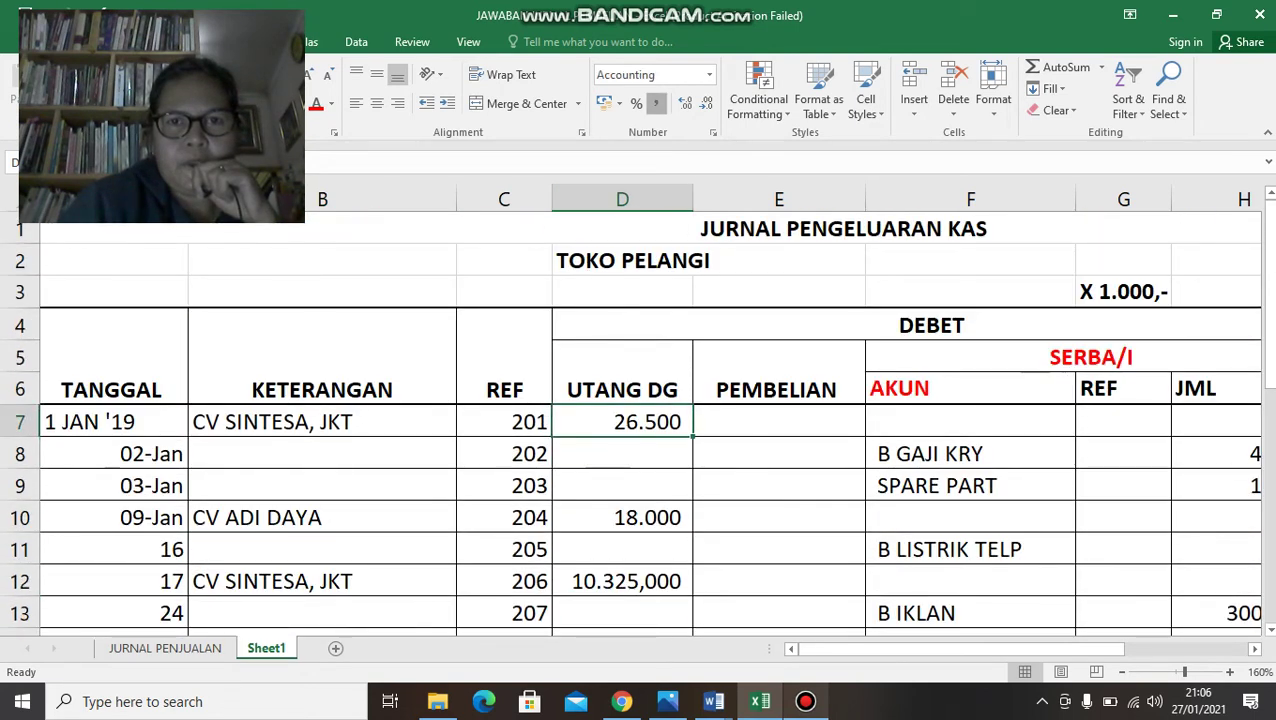
{"action": "left_click", "coordinate": [684, 103]}
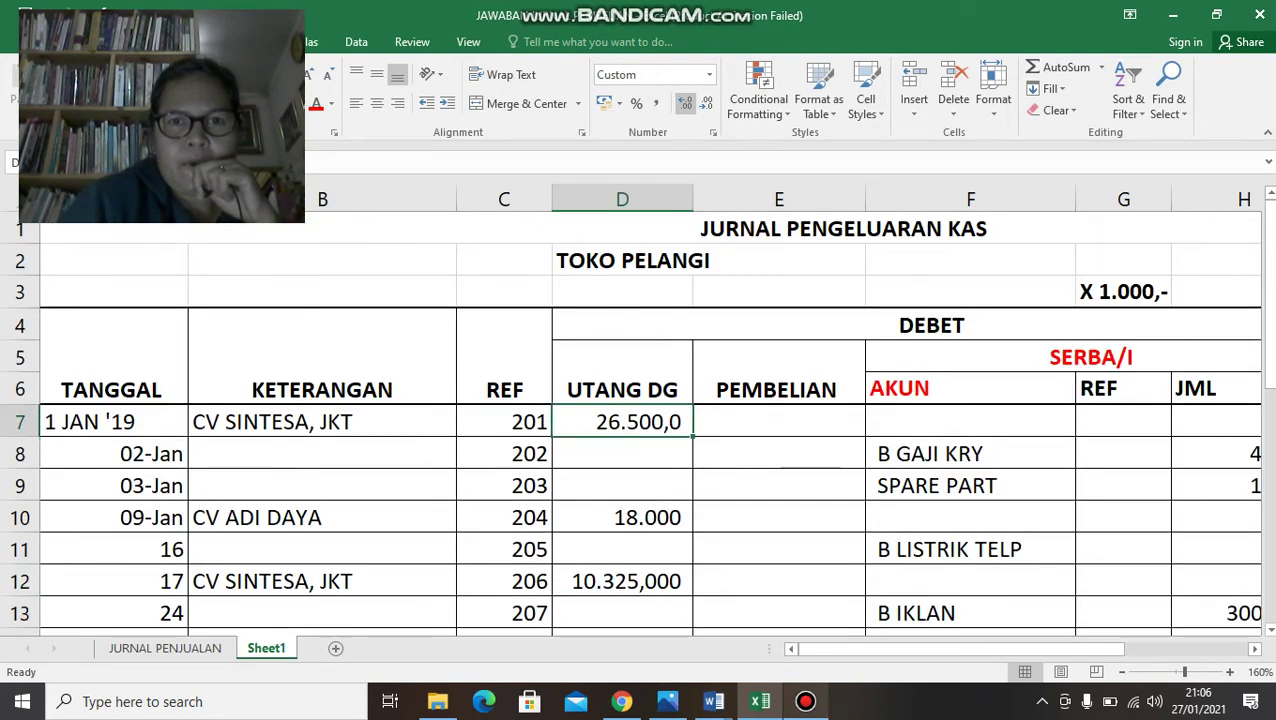
{"action": "left_click", "coordinate": [684, 103]}
{"action": "left_click", "coordinate": [684, 103]}
{"action": "left_click", "coordinate": [622, 517]}
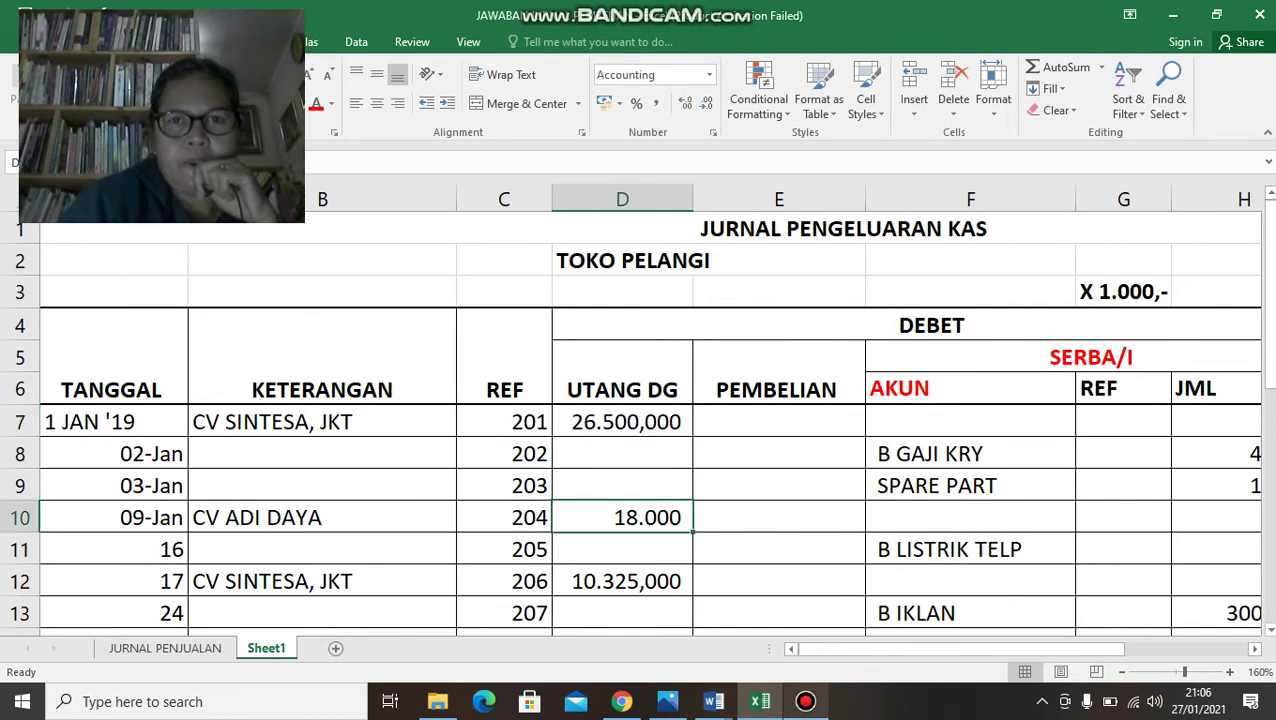
{"action": "left_click", "coordinate": [684, 103]}
{"action": "left_click", "coordinate": [684, 103]}
{"action": "left_click", "coordinate": [684, 103]}
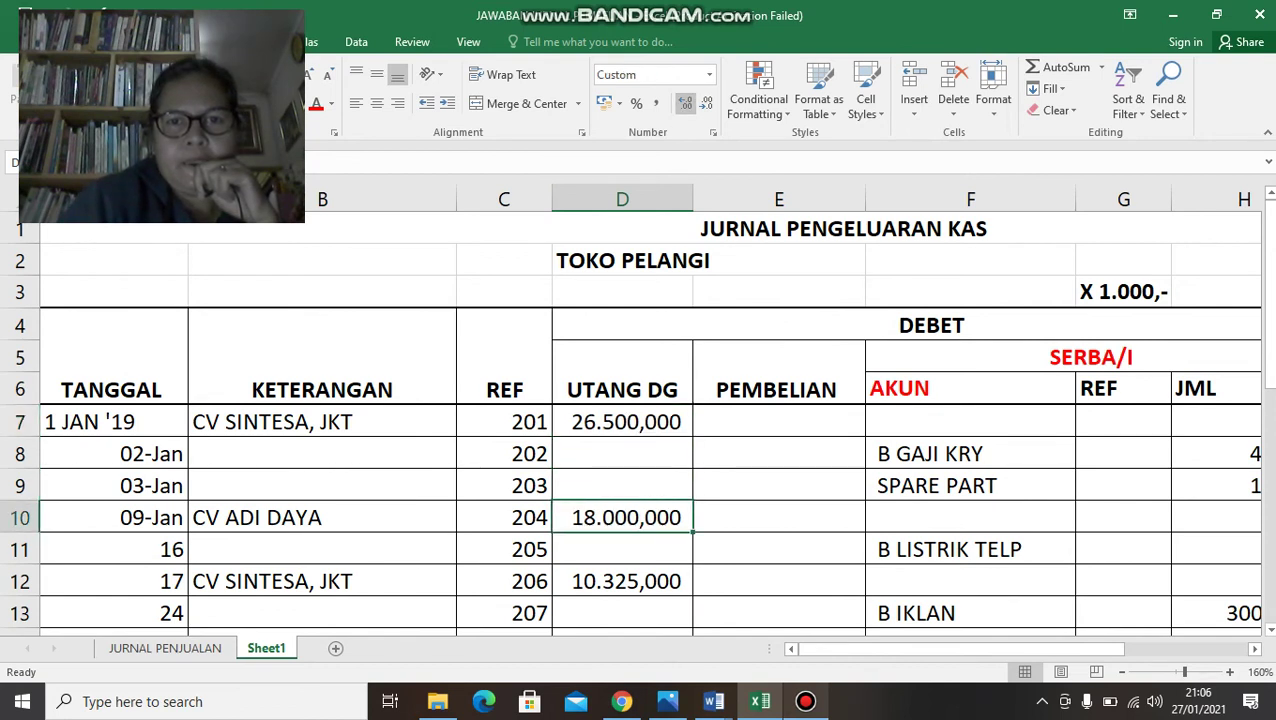
Show the JML amounts in H7:H11 with three decimal places.
{"action": "left_click", "coordinate": [900, 421]}
{"action": "key", "text": "Right"}
{"action": "key", "text": "Right"}
{"action": "key", "text": "Right"}
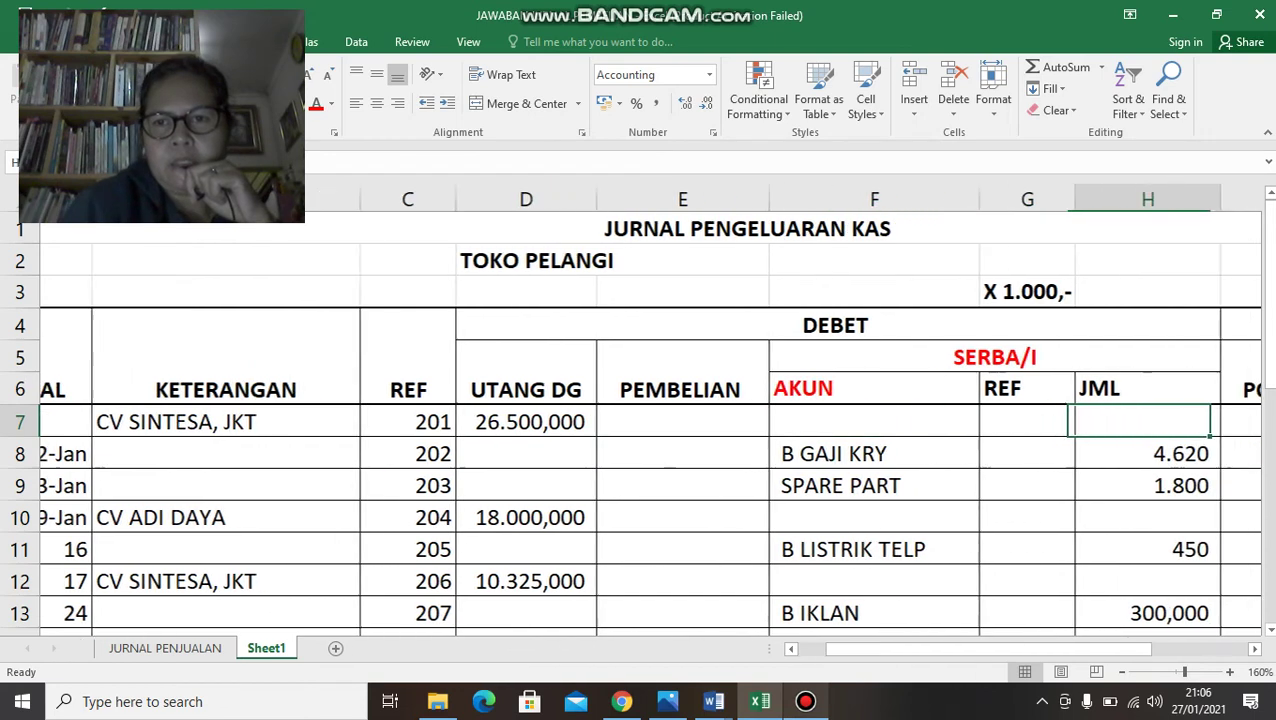
{"action": "key", "text": "Left"}
{"action": "key", "text": "shift+Down"}
{"action": "key", "text": "shift+Down"}
{"action": "key", "text": "shift+Down"}
{"action": "key", "text": "shift+Down"}
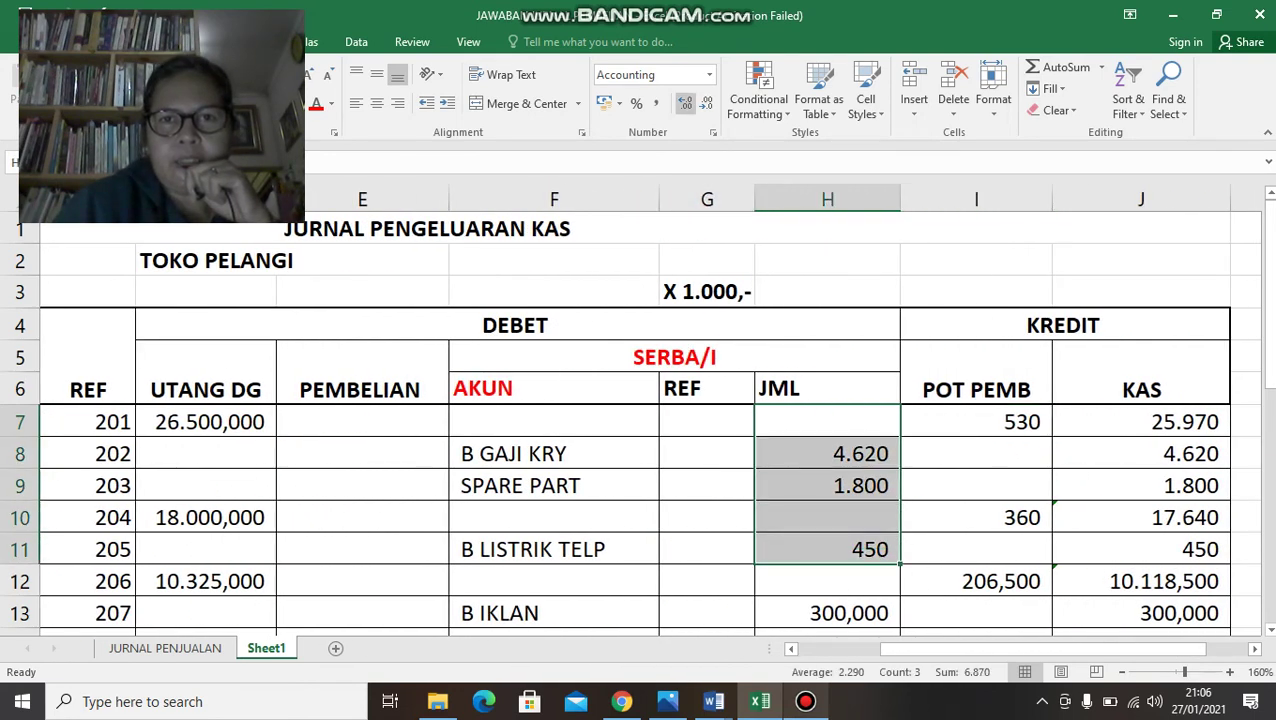
{"action": "left_click", "coordinate": [684, 103]}
{"action": "left_click", "coordinate": [684, 103]}
{"action": "left_click", "coordinate": [684, 103]}
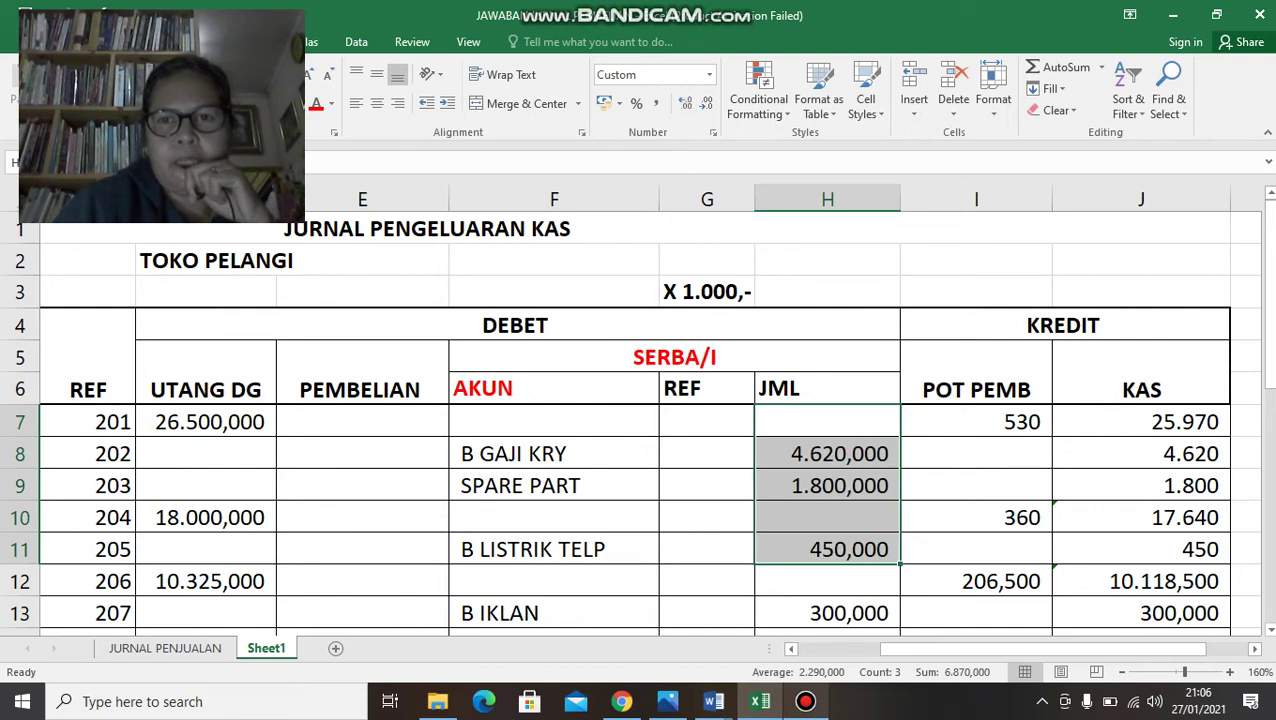
Show the POT PEMB amounts in I7:I10 with three decimal places.
{"action": "key", "text": "Right"}
{"action": "key", "text": "shift+Down"}
{"action": "key", "text": "shift+Down"}
{"action": "key", "text": "shift+Down"}
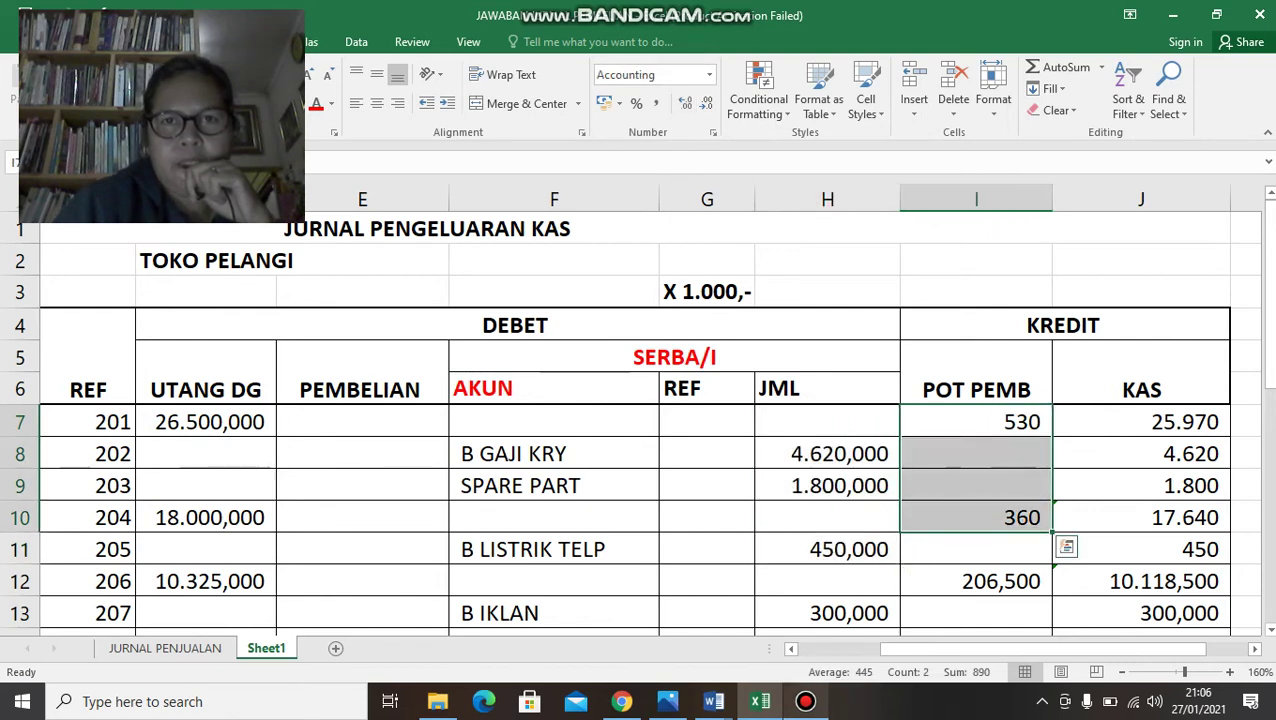
{"action": "left_click", "coordinate": [684, 103]}
{"action": "left_click", "coordinate": [684, 103]}
{"action": "left_click", "coordinate": [684, 103]}
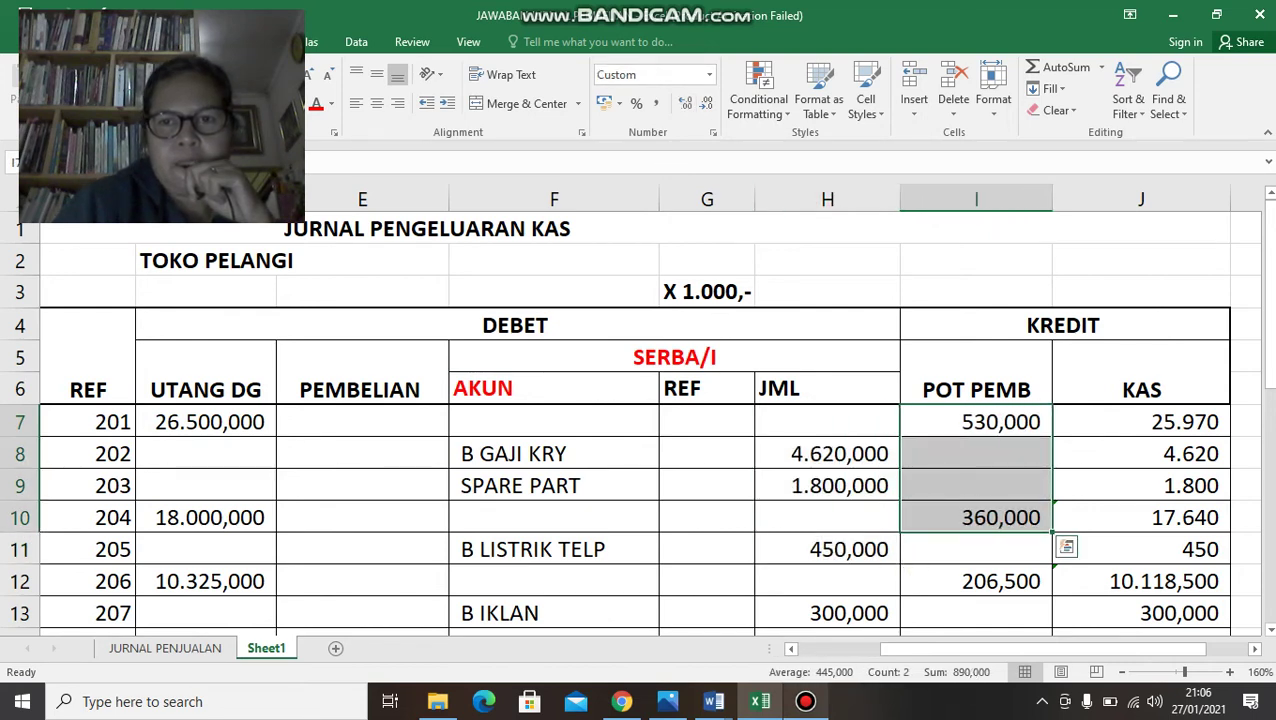
Show the KAS amounts in J7:J11 with three decimal places.
{"action": "left_click", "coordinate": [976, 517]}
{"action": "left_click_drag", "start_coordinate": [1141, 422], "coordinate": [1141, 549]}
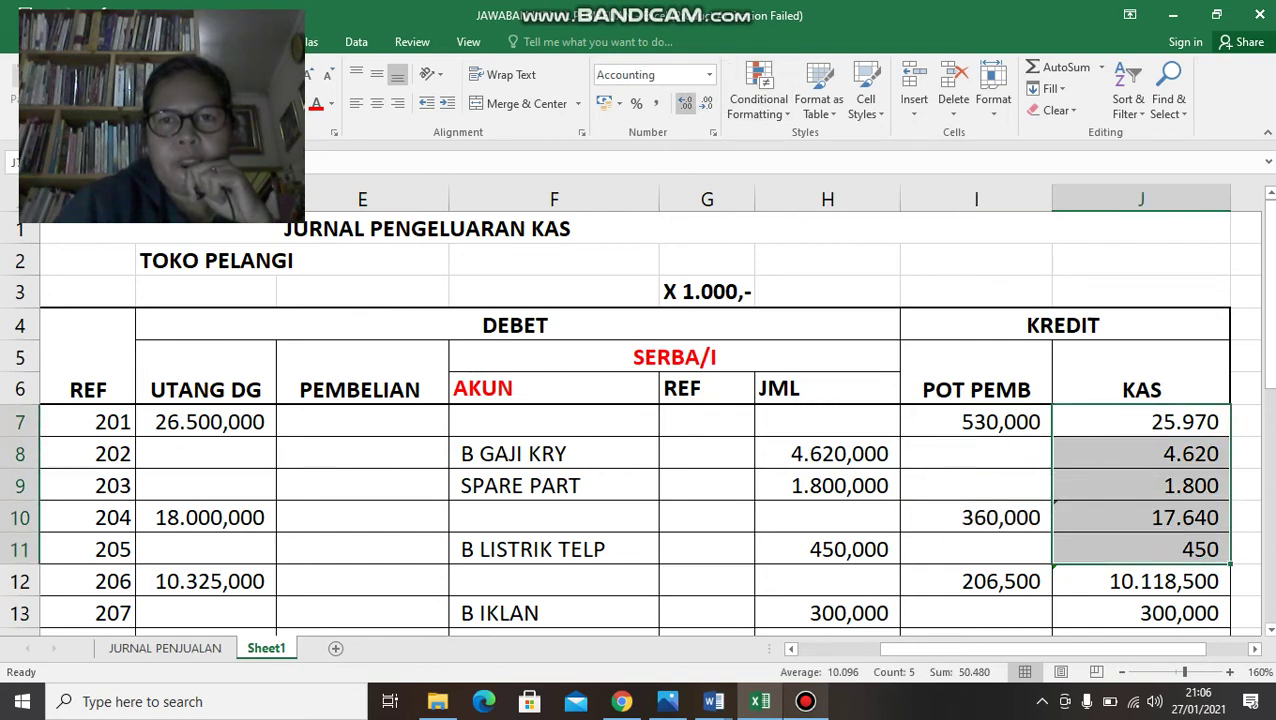
{"action": "left_click", "coordinate": [684, 103]}
{"action": "left_click", "coordinate": [684, 103]}
Color the "X 1.000,-" unit note in G3 red.
{"action": "left_click", "coordinate": [827, 454]}
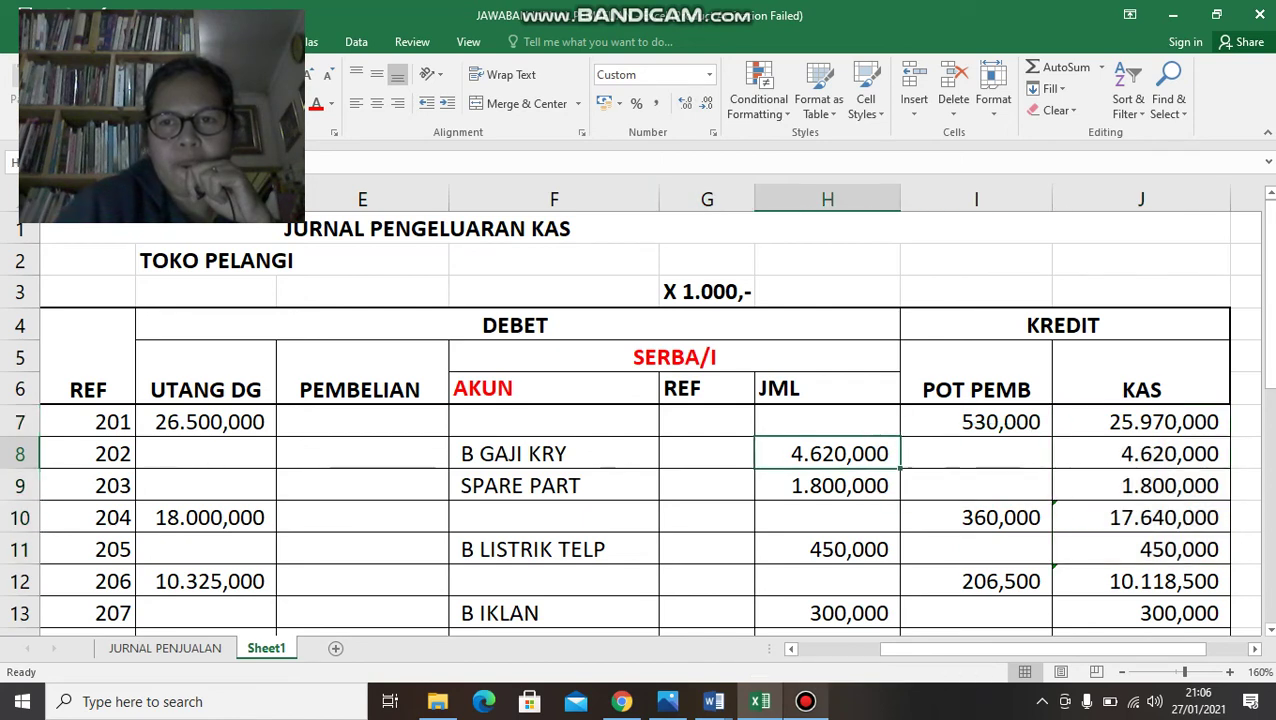
{"action": "left_click", "coordinate": [707, 292]}
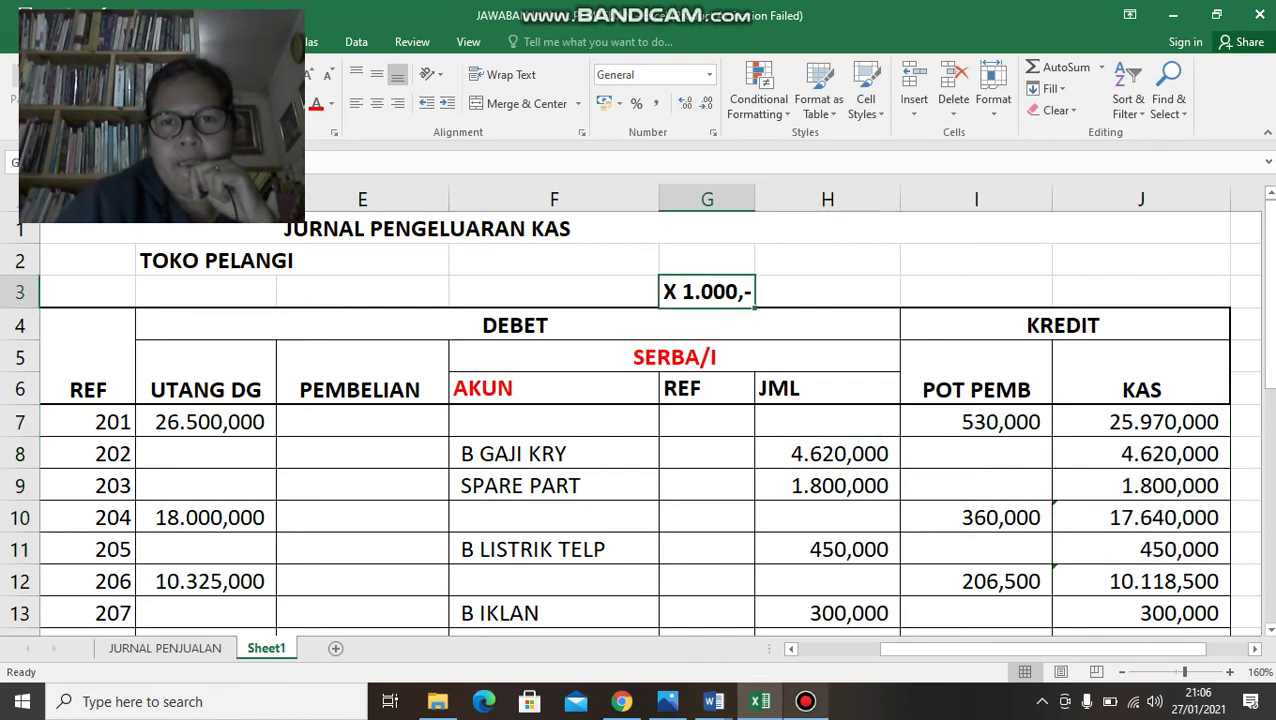
{"action": "left_click", "coordinate": [316, 104]}
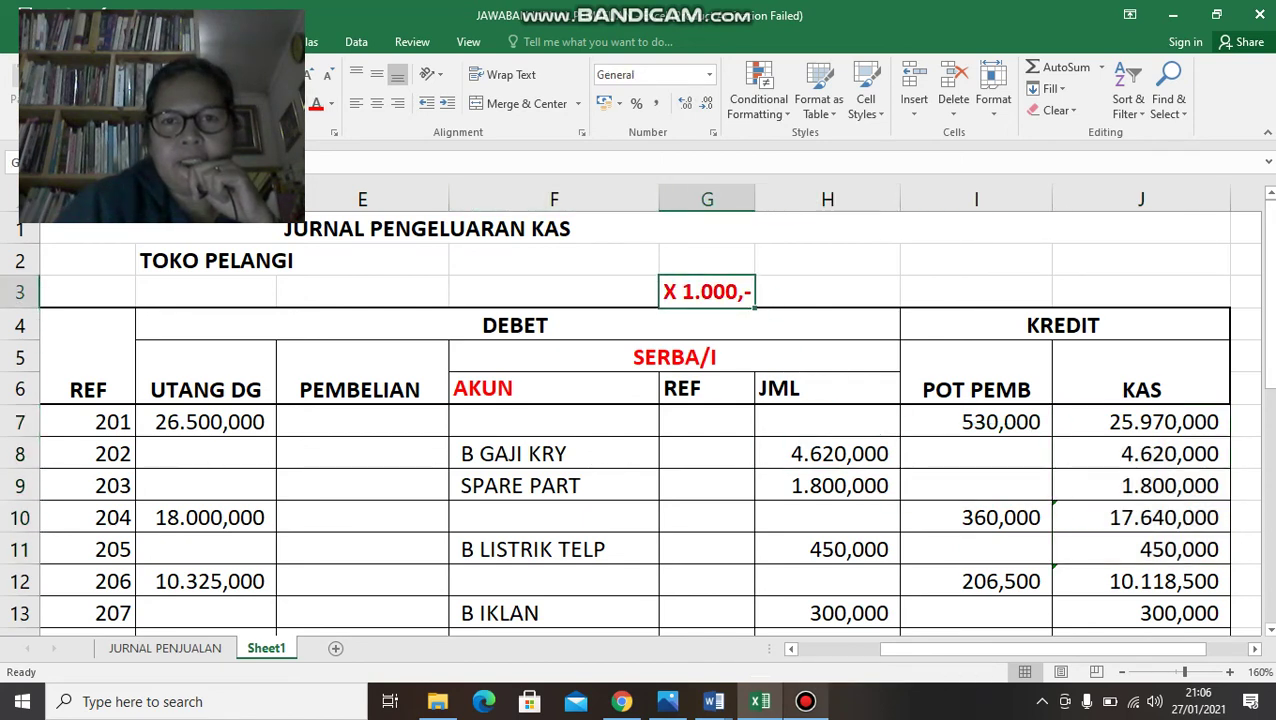
{"action": "left_click", "coordinate": [976, 373]}
{"action": "scroll", "coordinate": [636, 420], "scroll_direction": "down", "scroll_amount": 3}
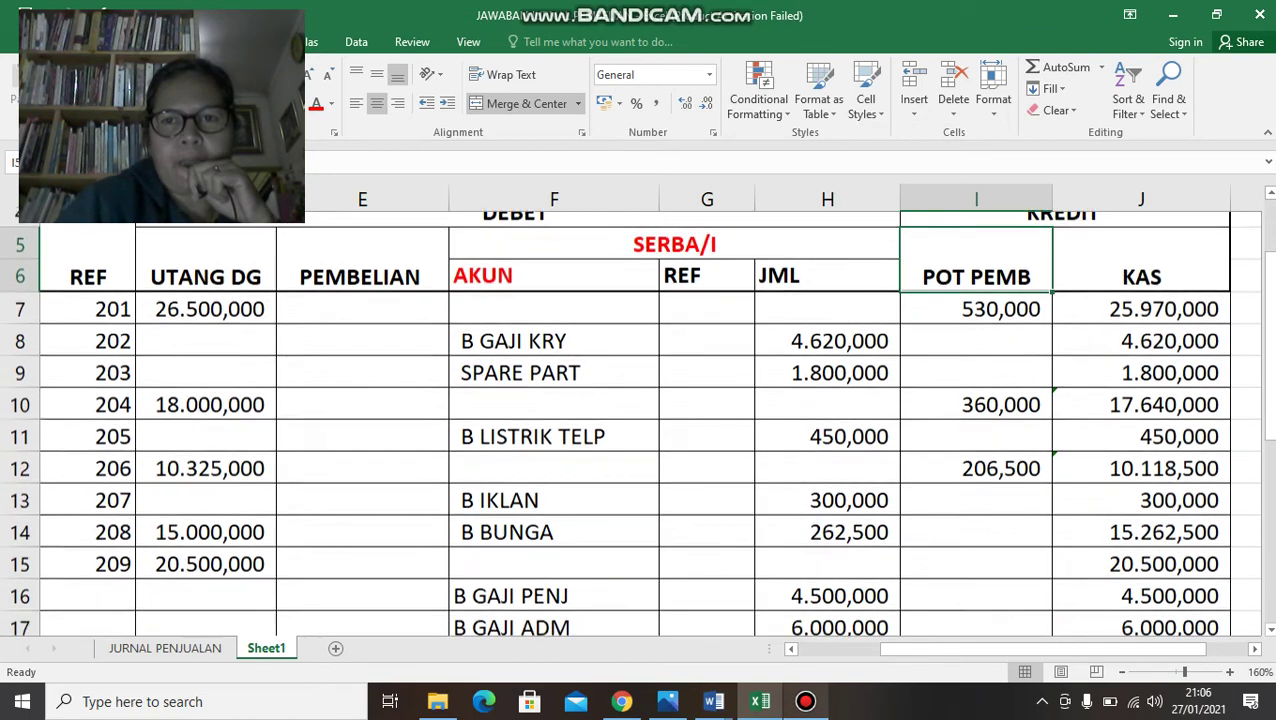
{"action": "scroll", "coordinate": [636, 420], "scroll_direction": "up", "scroll_amount": 1}
{"action": "left_click", "coordinate": [362, 484]}
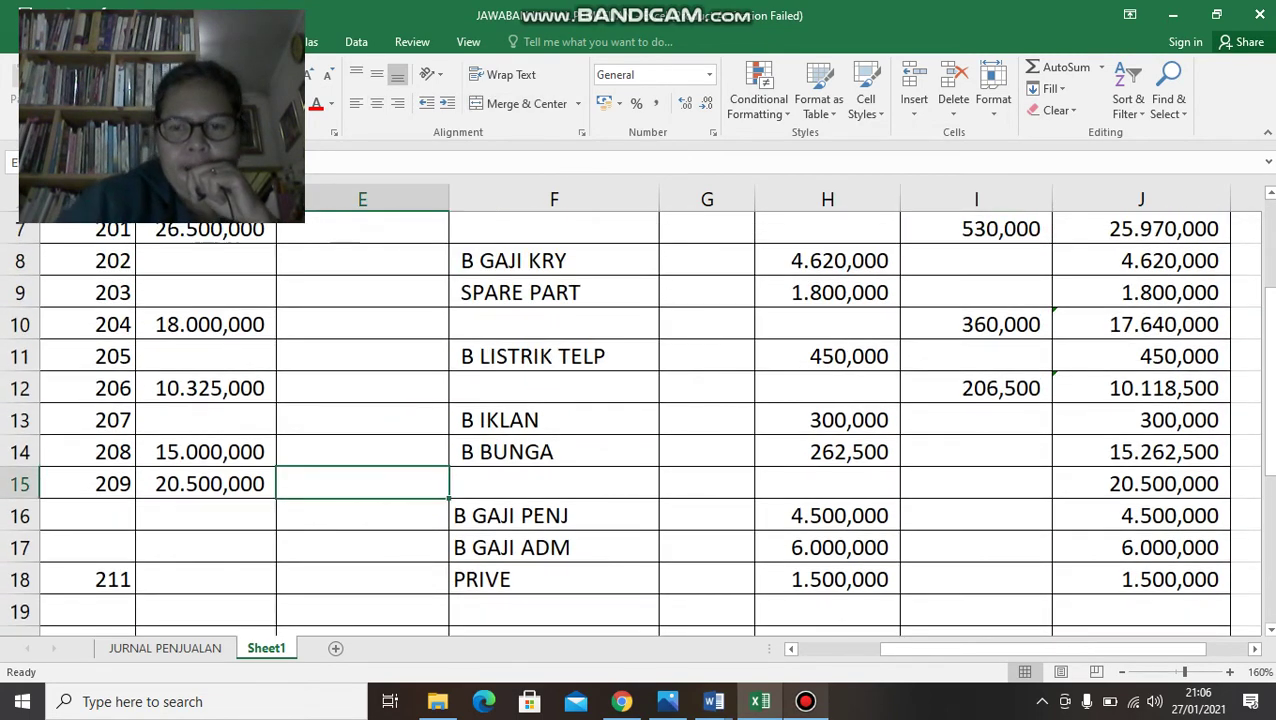
Sum D7:D18 in the JML row at D19 and extend the total formula across row 19 to the KAS column, J19.
{"action": "left_click", "coordinate": [88, 484]}
{"action": "key", "text": "Left"}
{"action": "key", "text": "Left"}
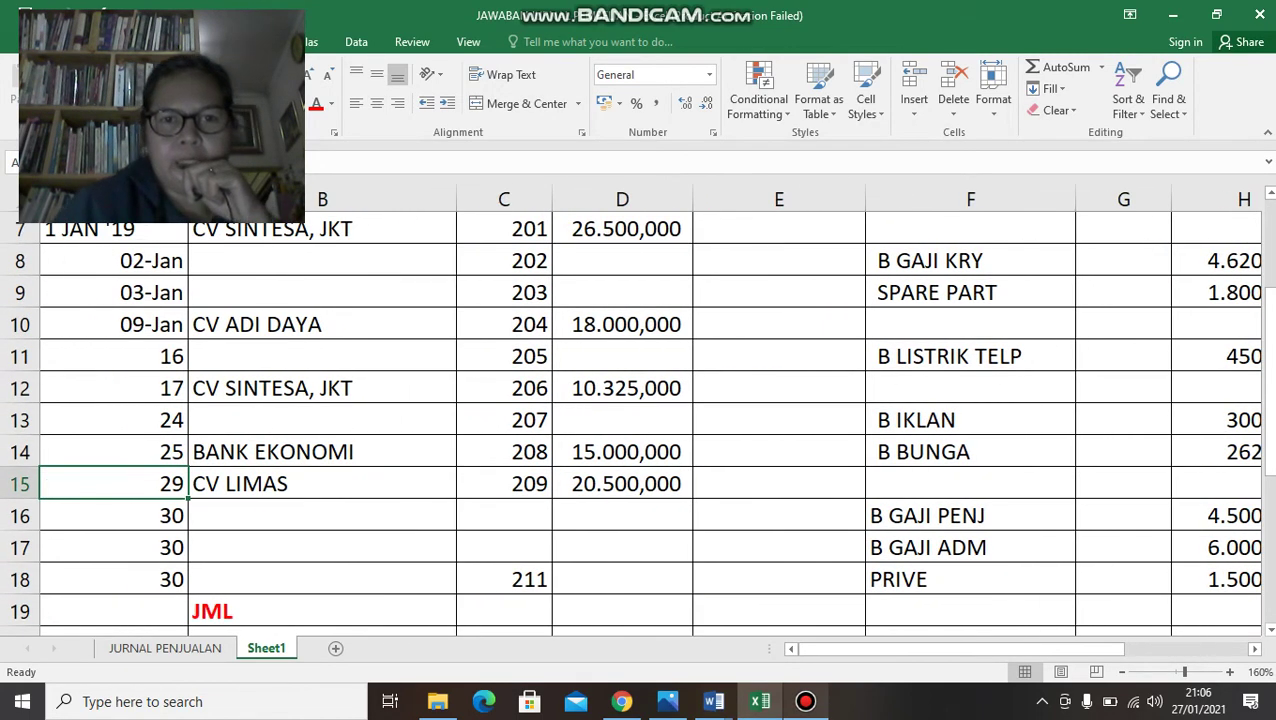
{"action": "scroll", "coordinate": [636, 420], "scroll_direction": "down", "scroll_amount": 1}
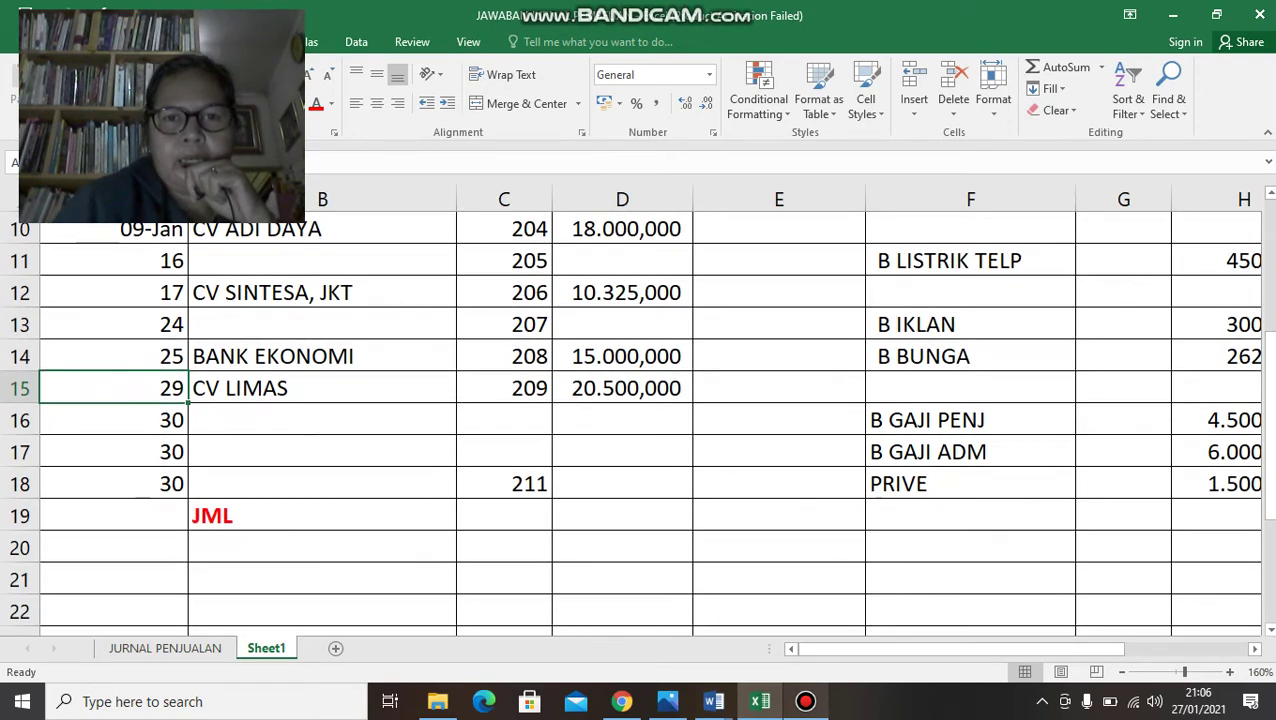
{"action": "left_click", "coordinate": [622, 516]}
{"action": "scroll", "coordinate": [622, 516], "scroll_direction": "up", "scroll_amount": 1}
{"action": "scroll", "coordinate": [636, 420], "scroll_direction": "up", "scroll_amount": 2}
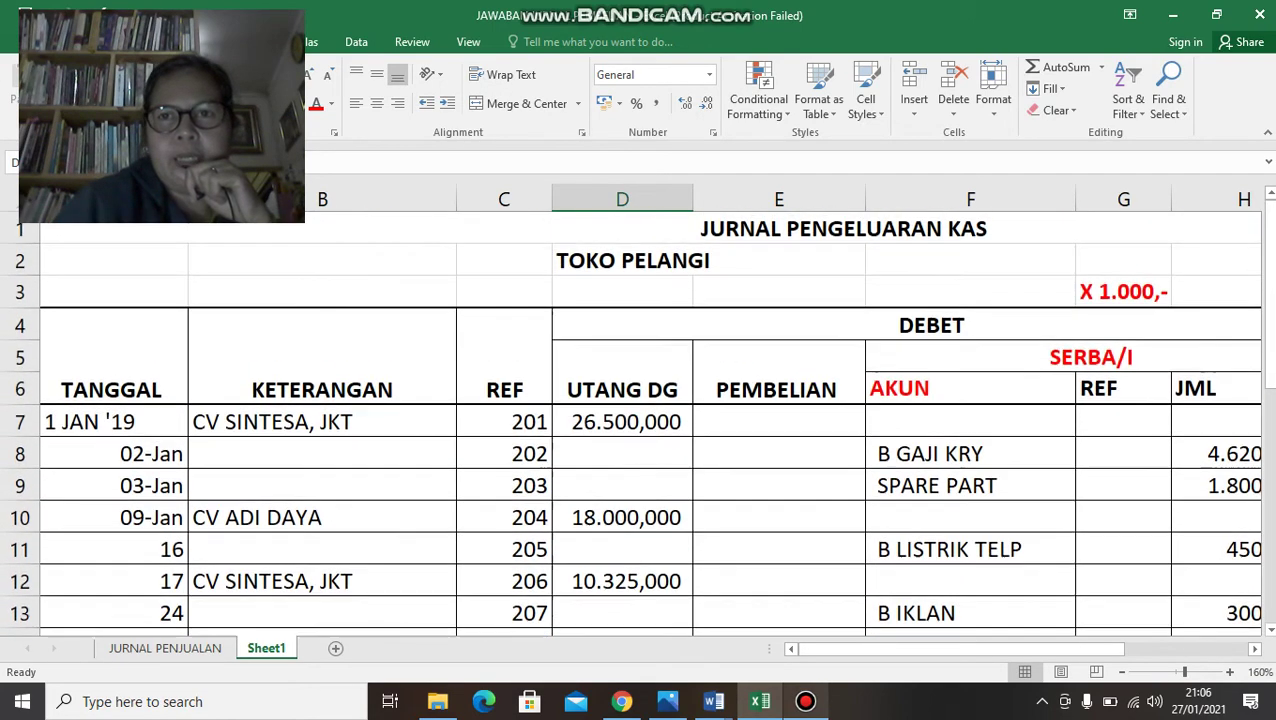
{"action": "left_click", "coordinate": [1060, 67]}
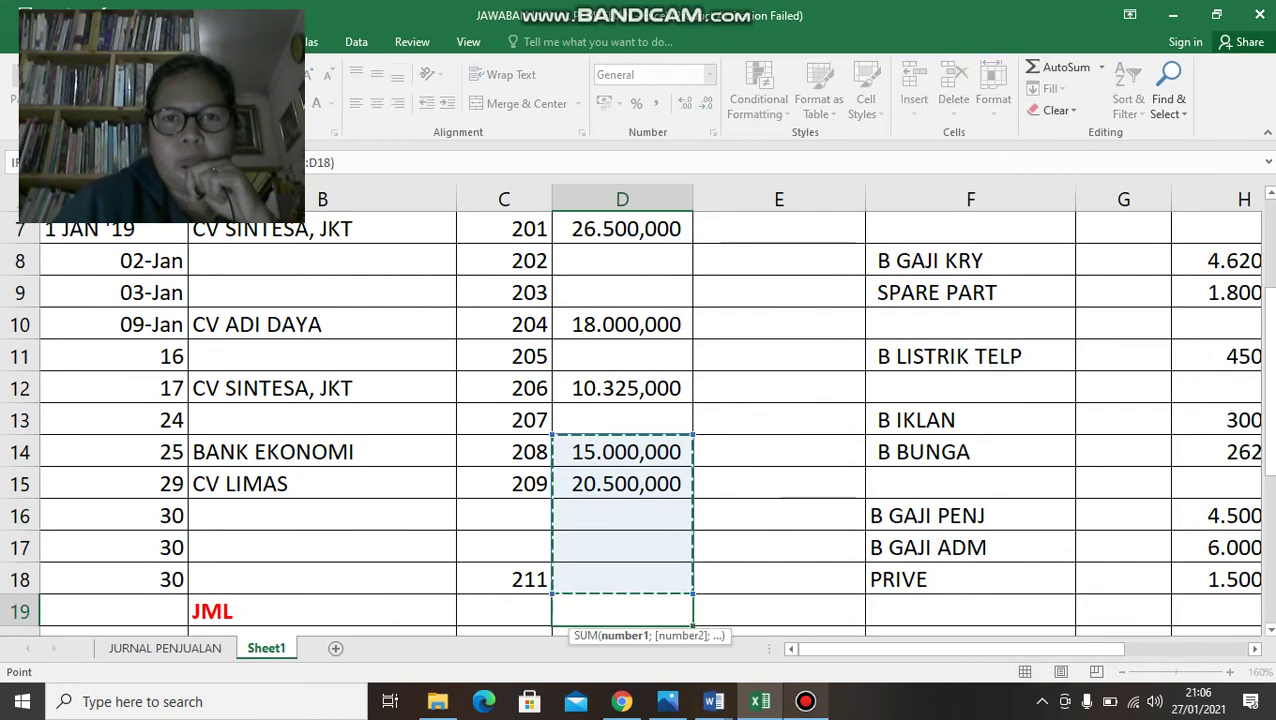
{"action": "scroll", "coordinate": [636, 420], "scroll_direction": "up", "scroll_amount": 2}
{"action": "left_click_drag", "start_coordinate": [622, 421], "coordinate": [694, 535]}
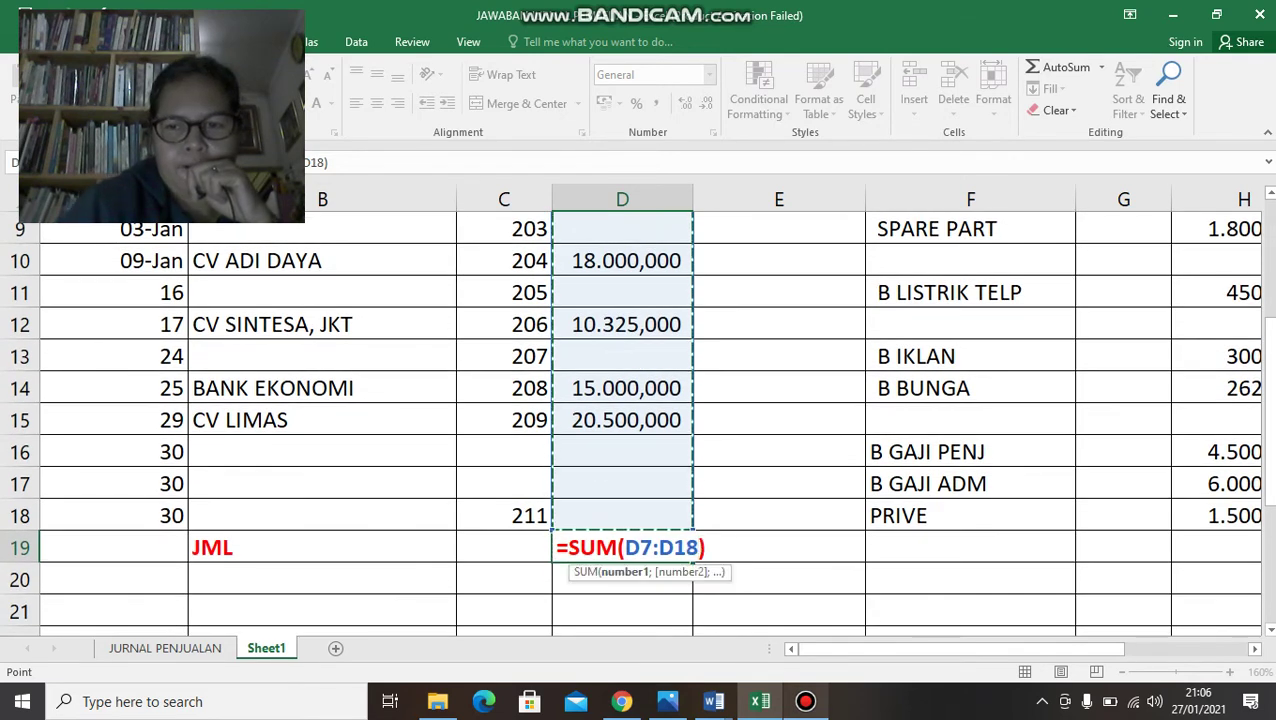
{"action": "key", "text": "Return"}
{"action": "key", "text": "Up"}
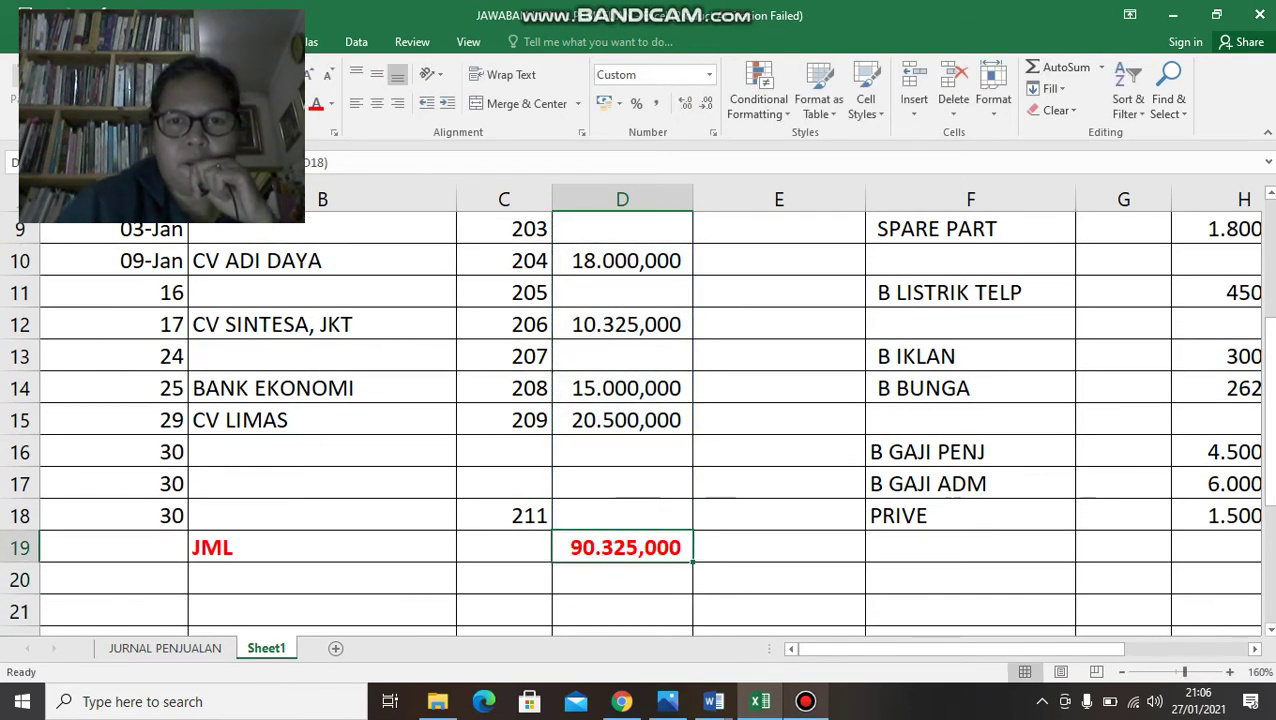
{"action": "left_click_drag", "start_coordinate": [693, 562], "coordinate": [1222, 550]}
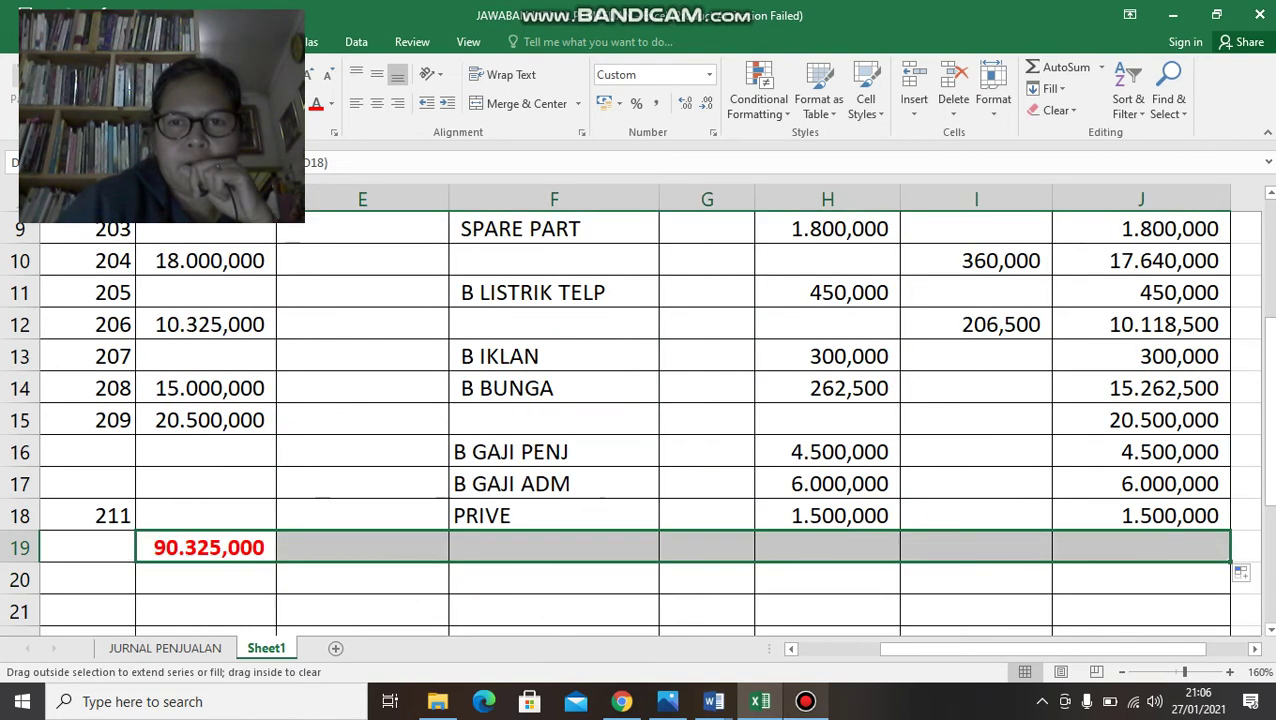
{"action": "left_click", "coordinate": [827, 611]}
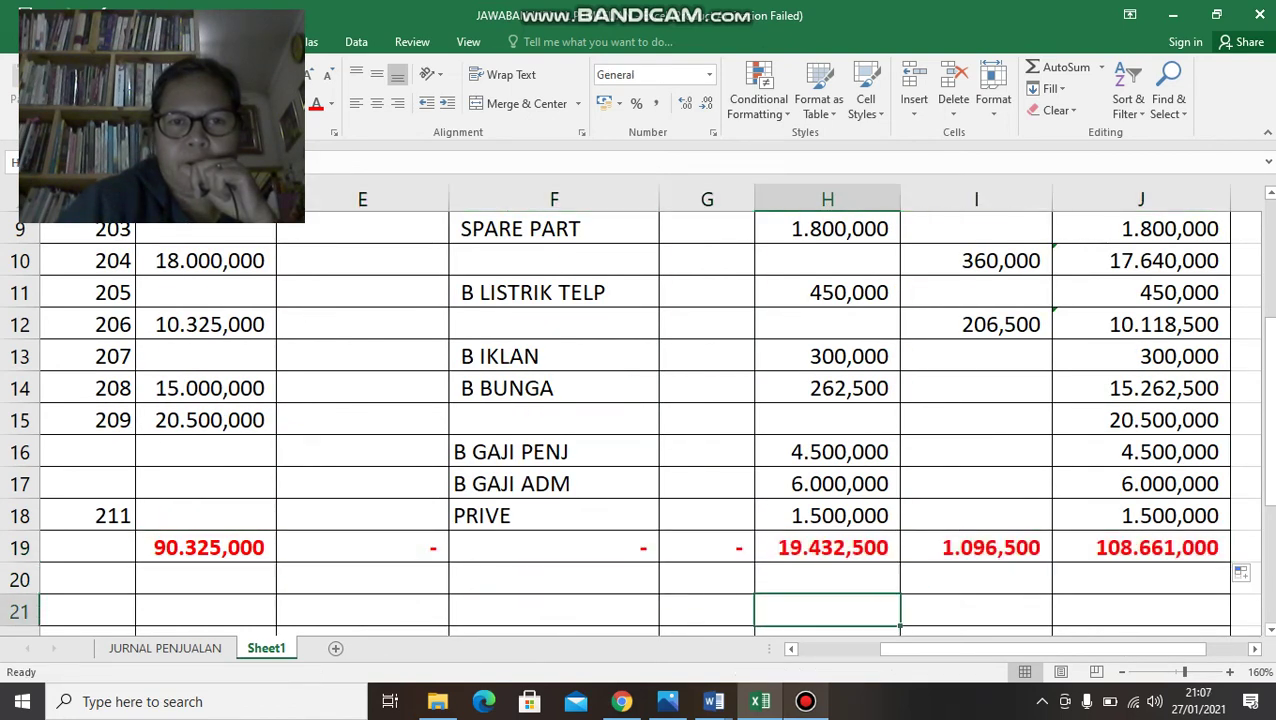
Calculate the overall debit total in F21 with =D19+H19 and format it bold red.
{"action": "scroll", "coordinate": [640, 420], "scroll_direction": "up", "scroll_amount": 3}
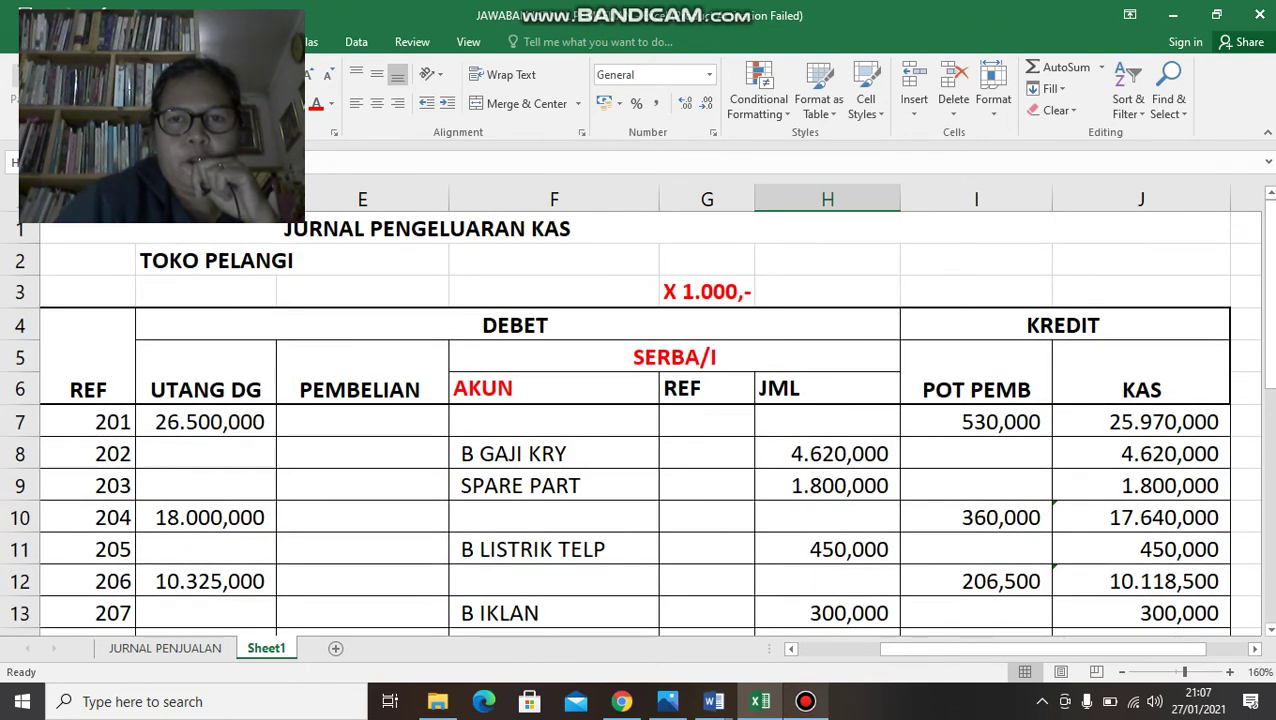
{"action": "left_click_drag", "start_coordinate": [640, 325], "coordinate": [640, 422]}
{"action": "left_click_drag", "start_coordinate": [827, 421], "coordinate": [900, 604]}
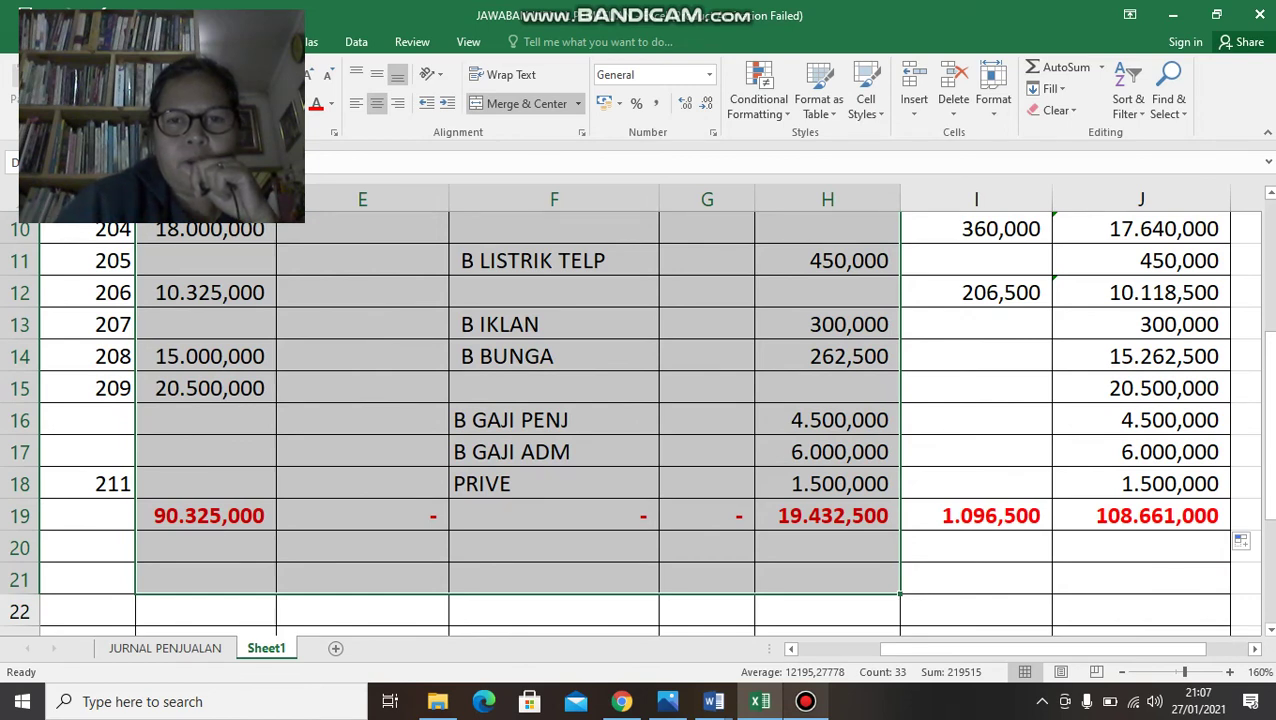
{"action": "left_click", "coordinate": [206, 580]}
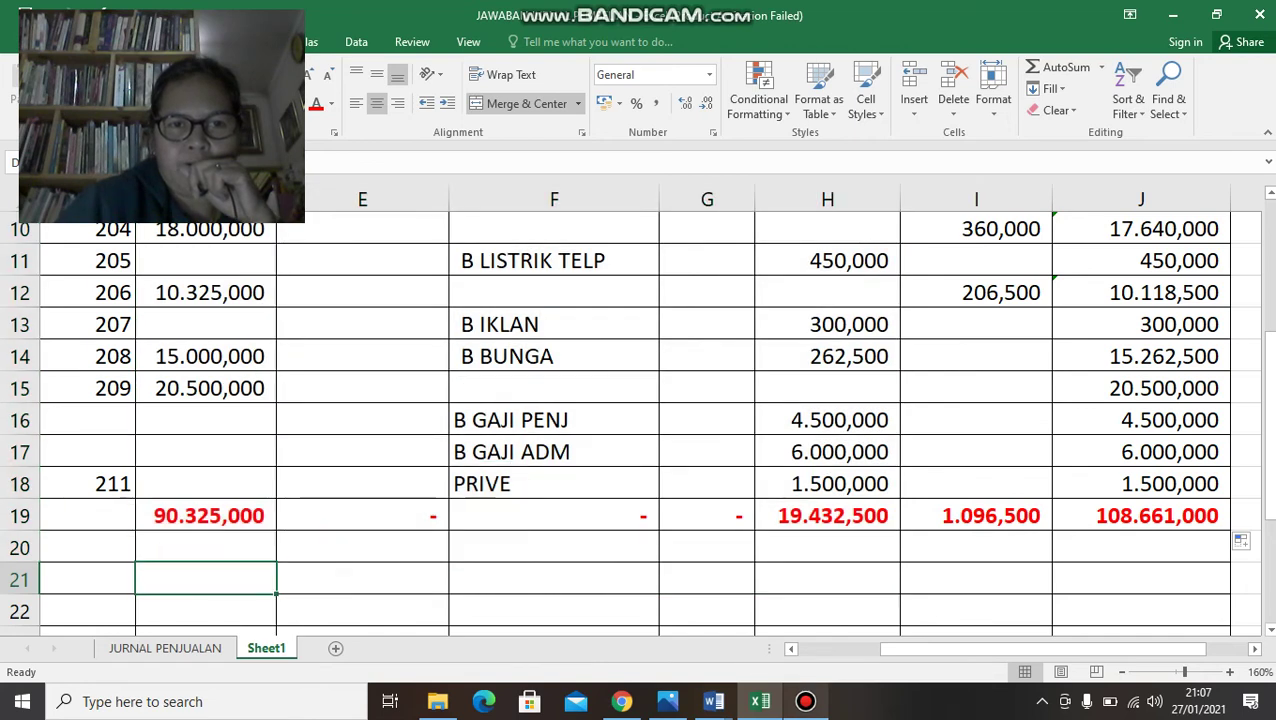
{"action": "left_click", "coordinate": [554, 580]}
{"action": "type", "text": "="}
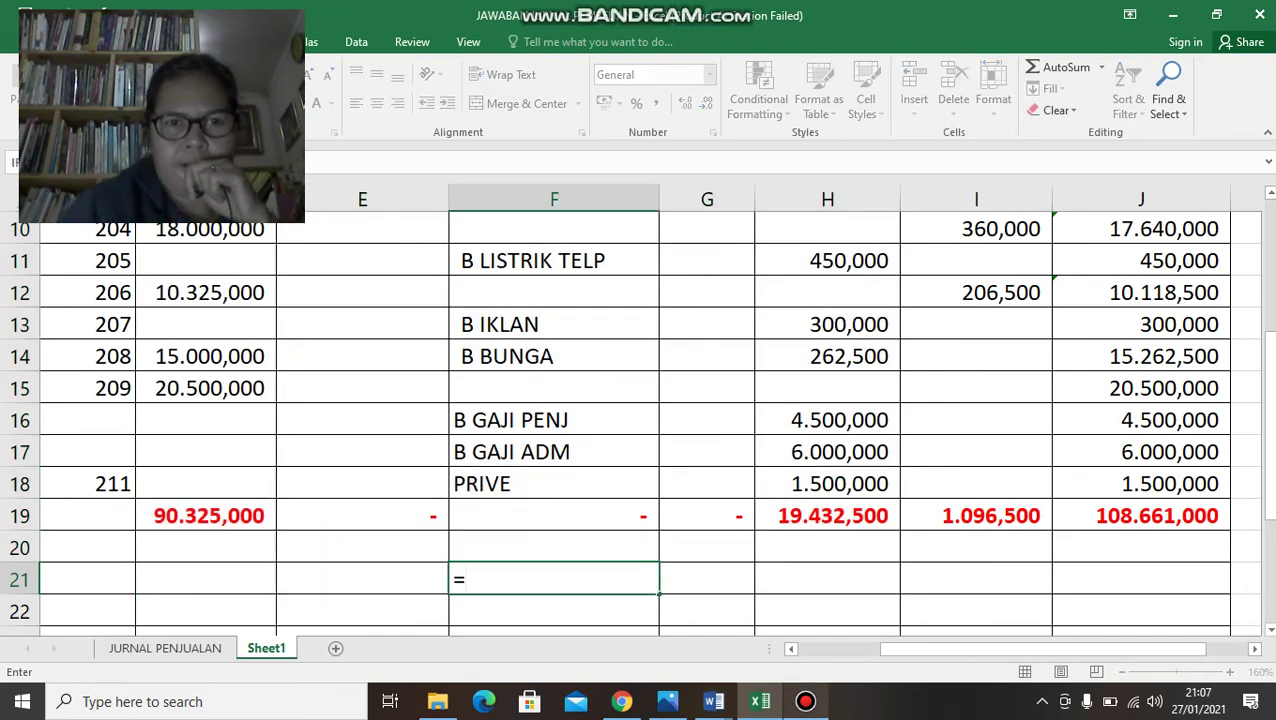
{"action": "left_click", "coordinate": [206, 516]}
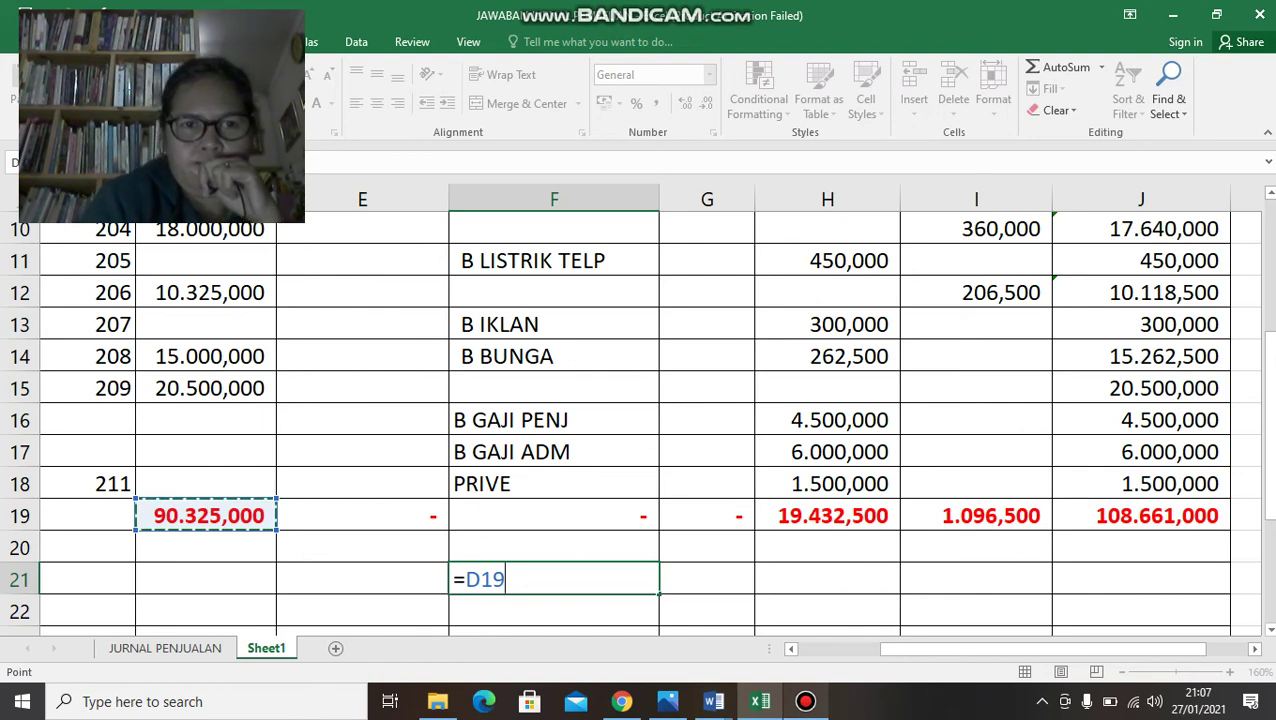
{"action": "type", "text": "+"}
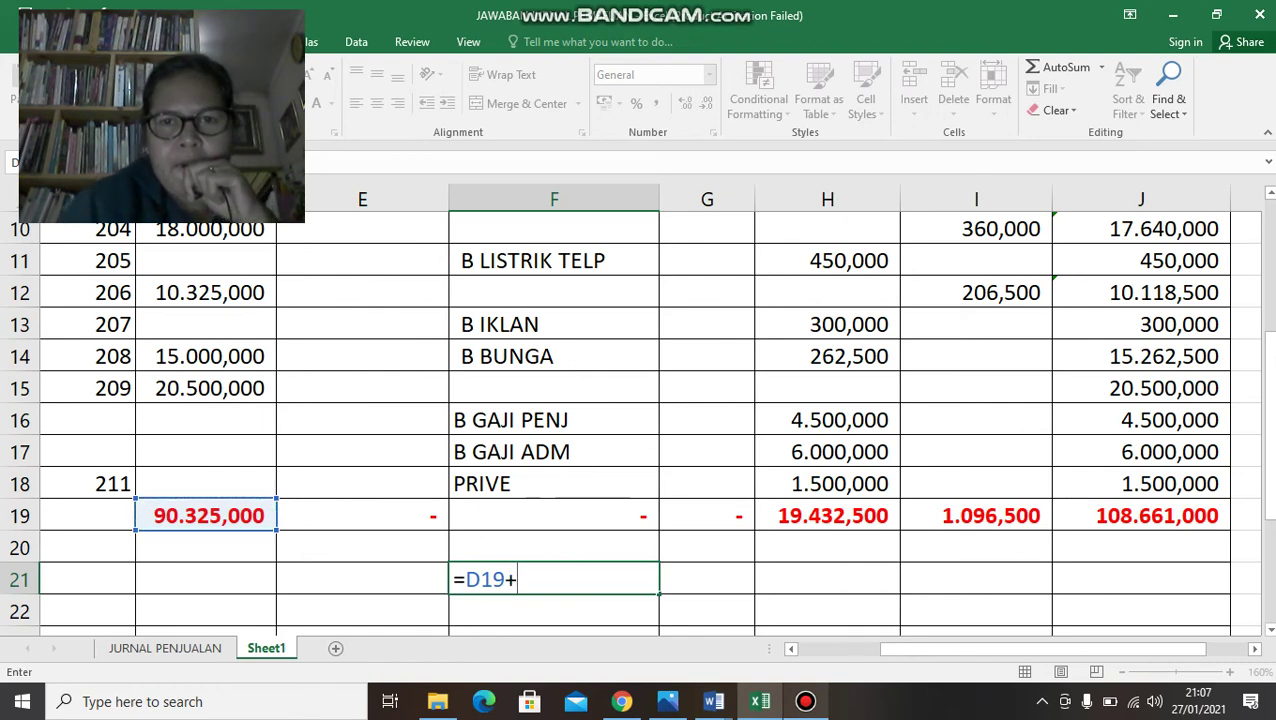
{"action": "left_click", "coordinate": [828, 516]}
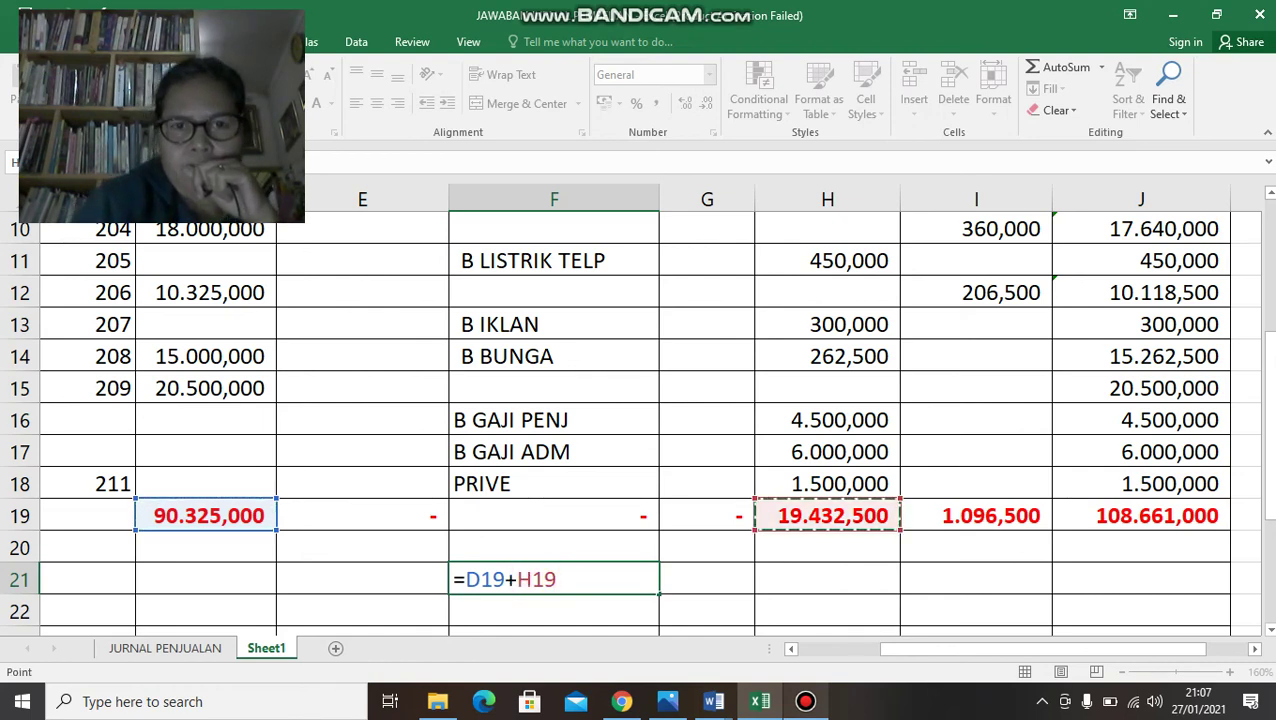
{"action": "key", "text": "Return"}
{"action": "key", "text": "Up"}
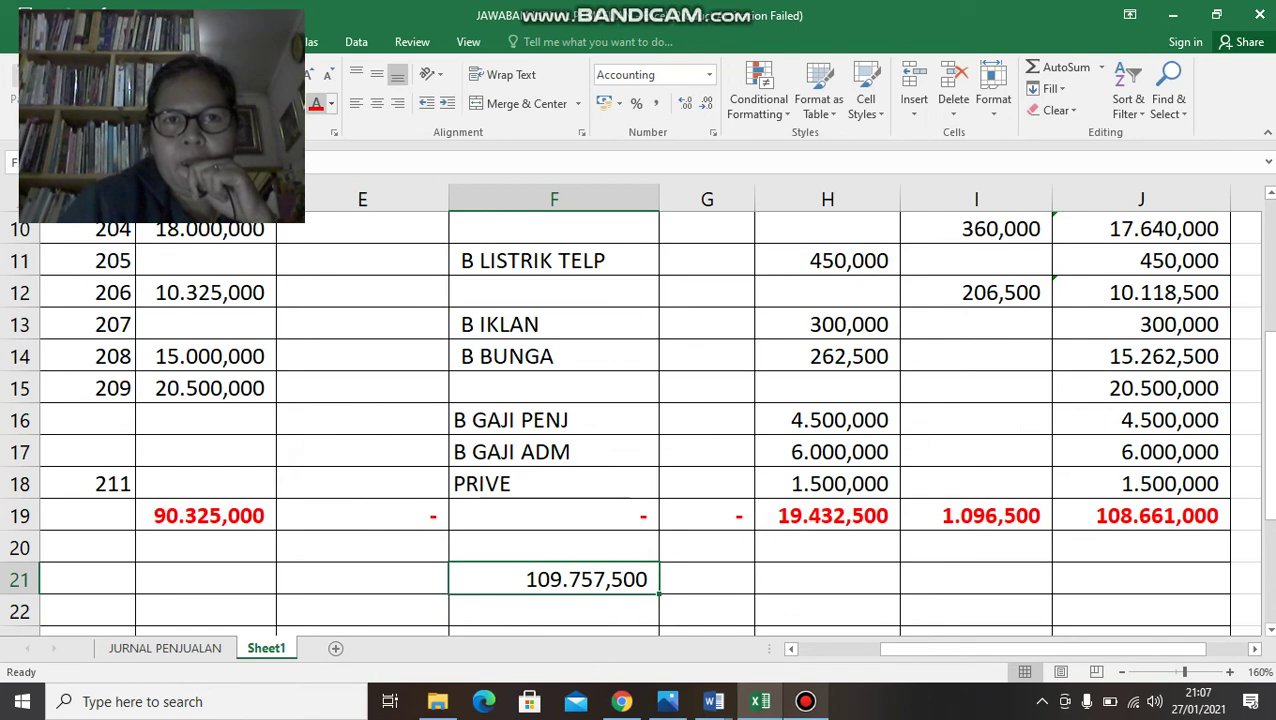
{"action": "left_click", "coordinate": [316, 104]}
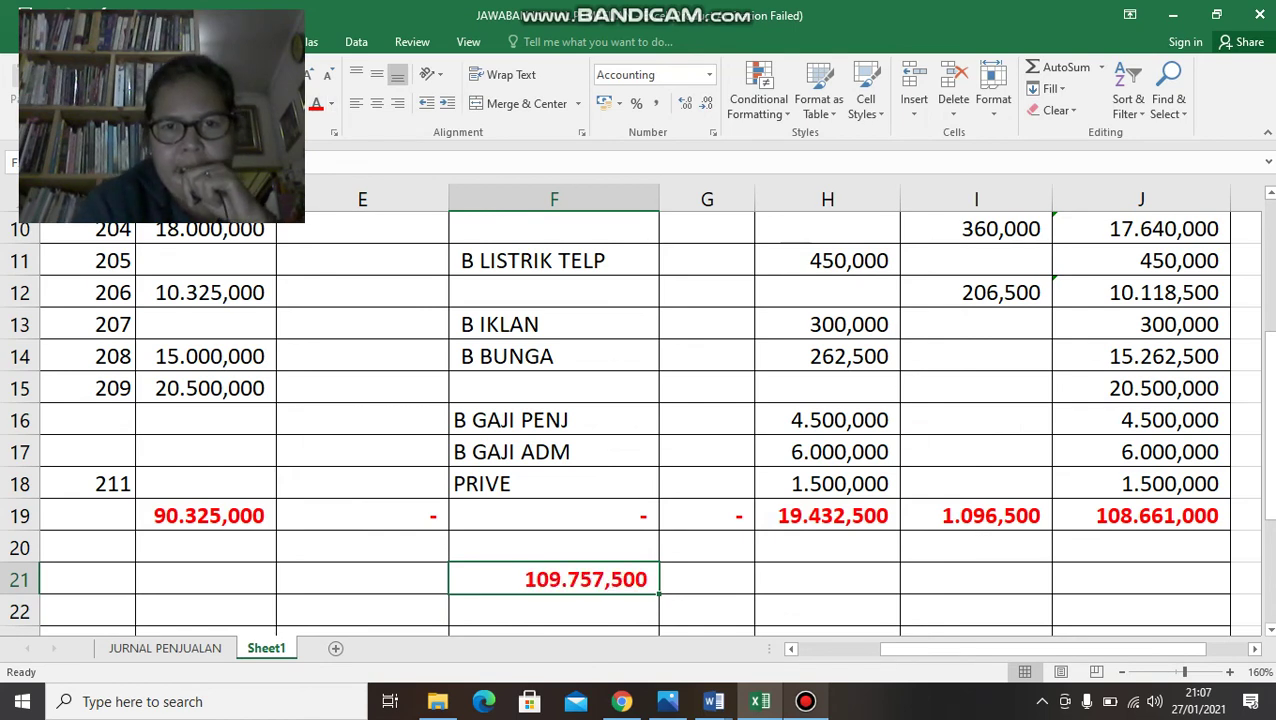
Calculate the overall credit total in I21 by adding I19 and J19, and format it bold red.
{"action": "scroll", "coordinate": [636, 418], "scroll_direction": "up", "scroll_amount": 3}
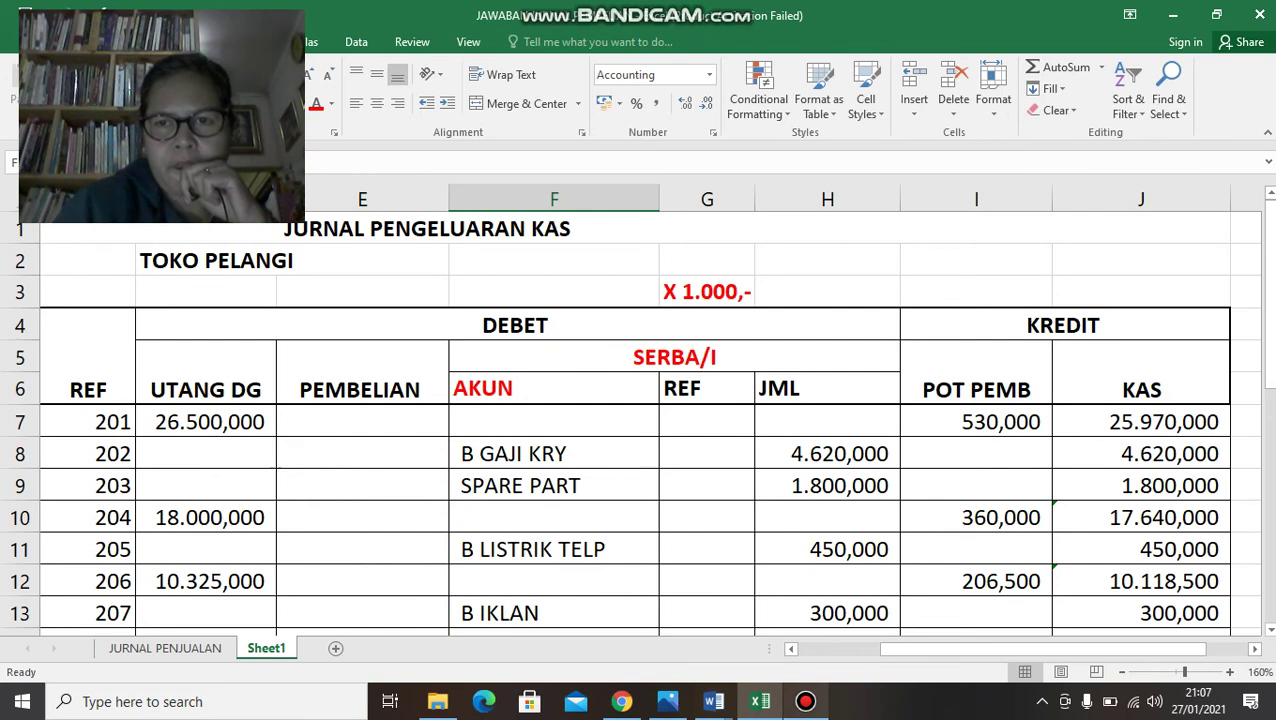
{"action": "scroll", "coordinate": [636, 418], "scroll_direction": "down", "scroll_amount": 4}
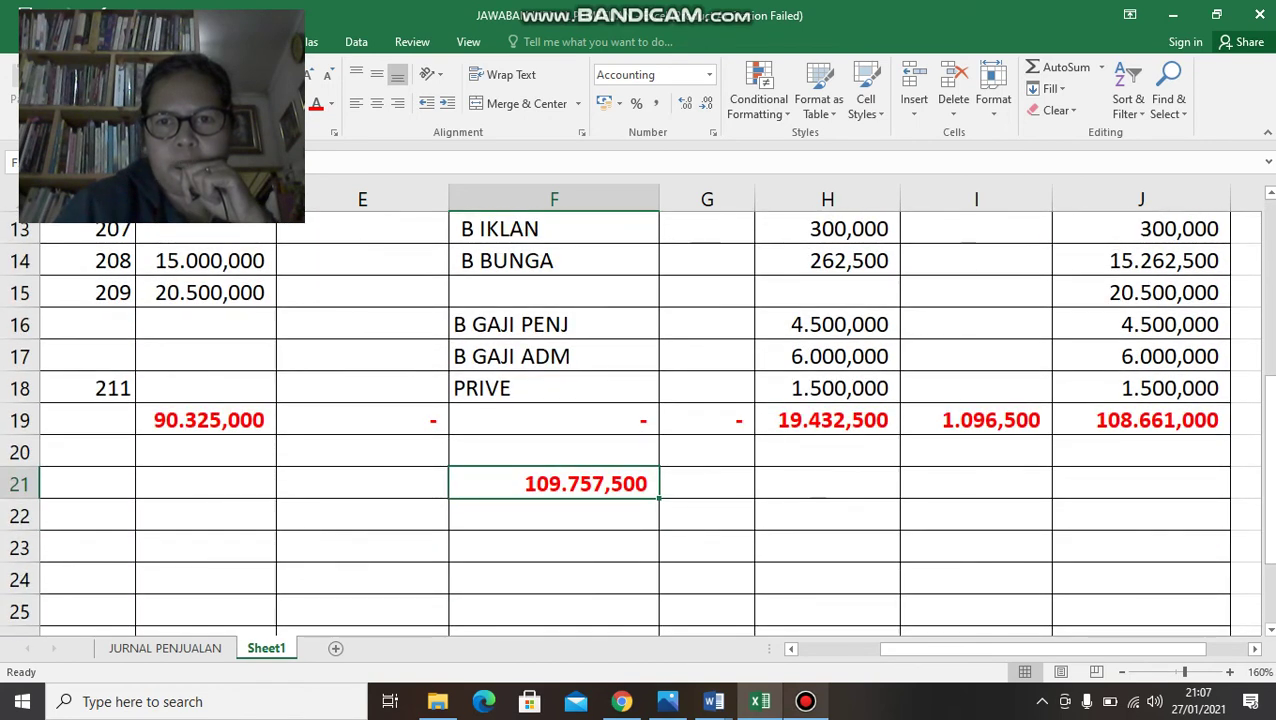
{"action": "left_click", "coordinate": [976, 484]}
{"action": "type", "text": "="}
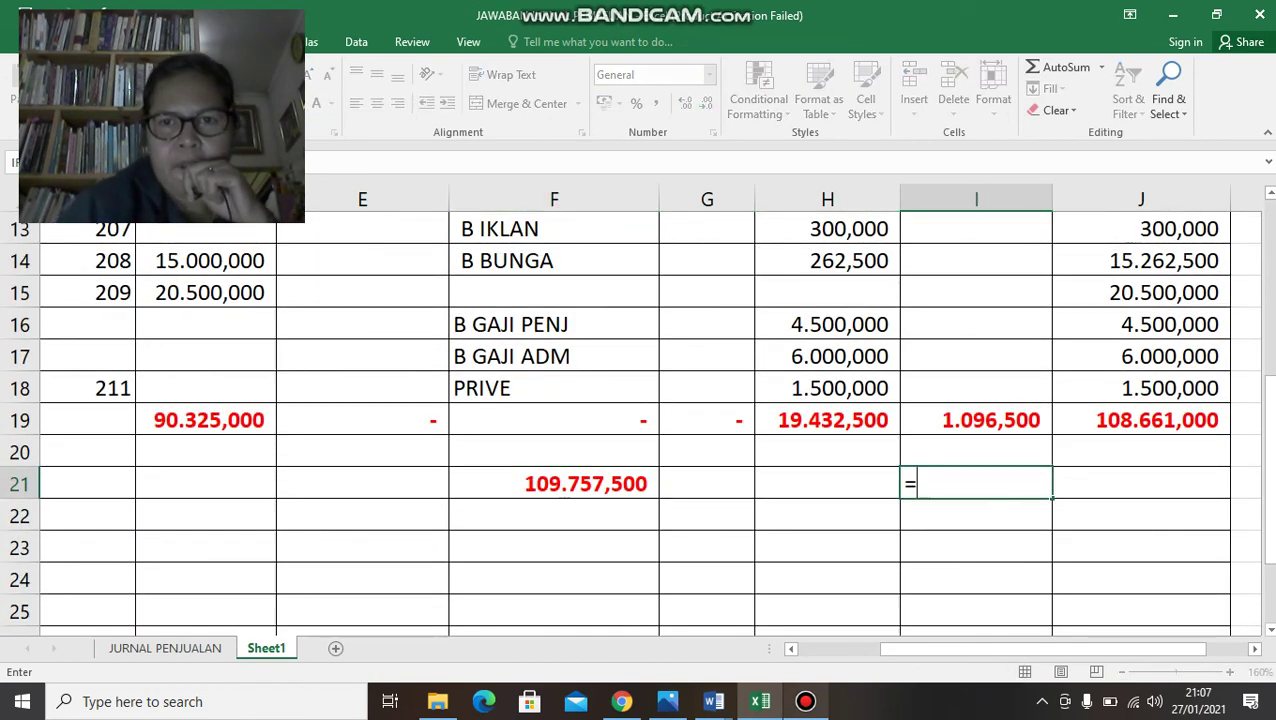
{"action": "left_click", "coordinate": [976, 420]}
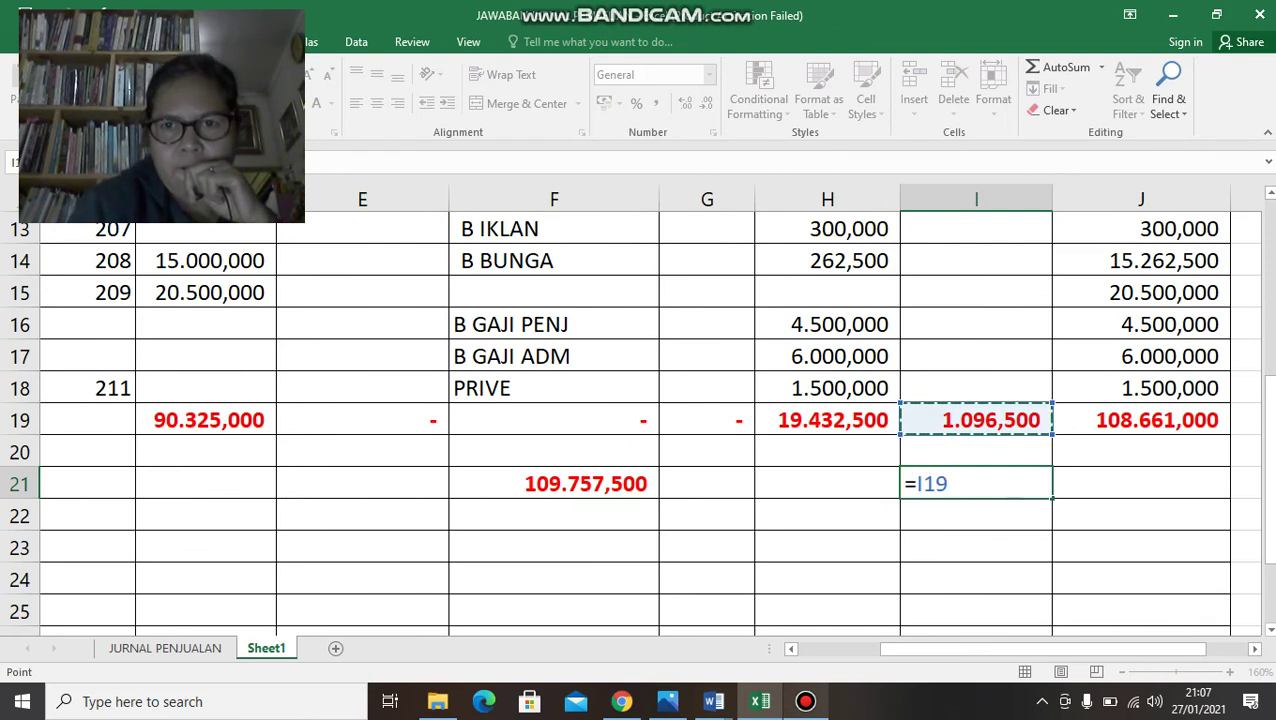
{"action": "type", "text": "+"}
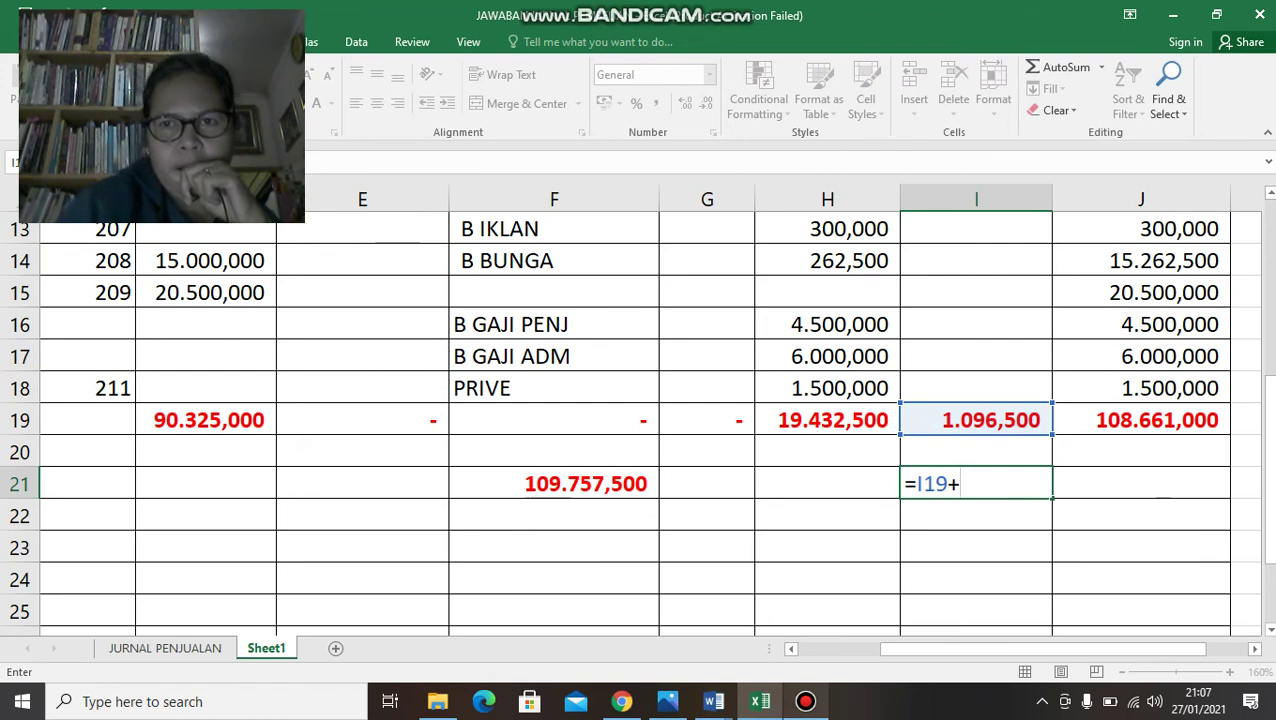
{"action": "left_click", "coordinate": [1141, 420]}
{"action": "key", "text": "Return"}
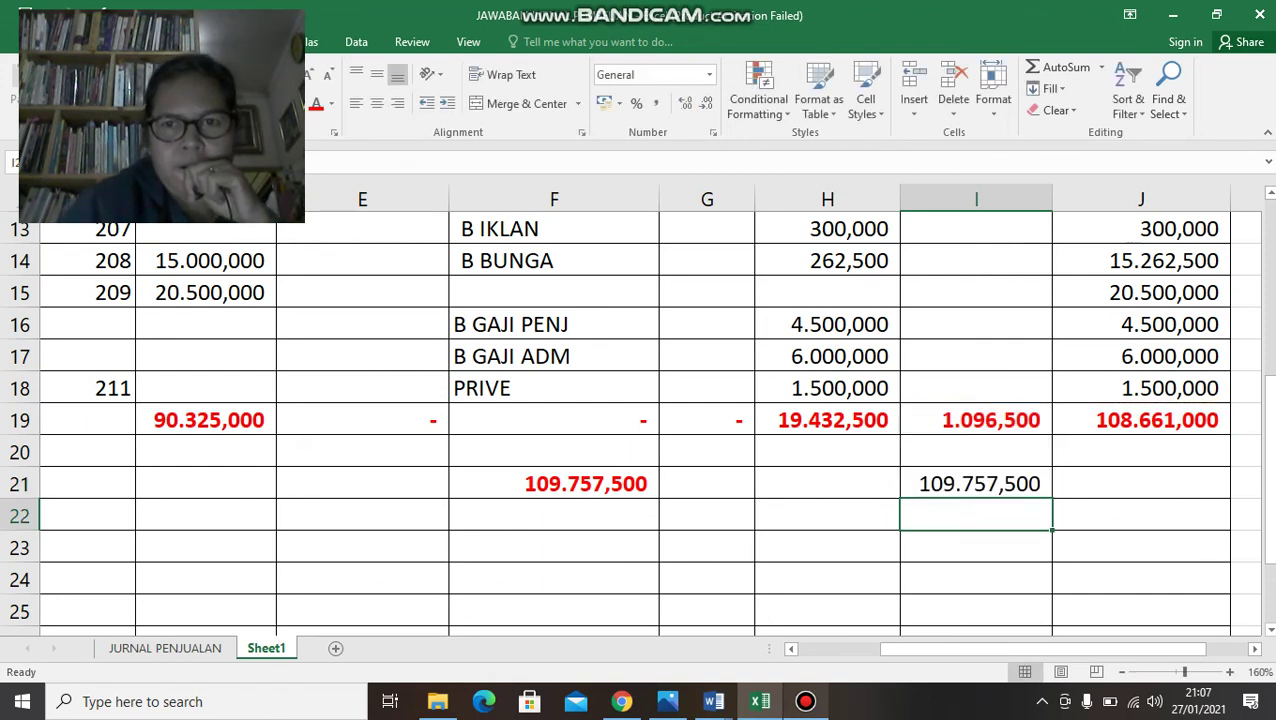
{"action": "left_click", "coordinate": [976, 484]}
{"action": "key", "text": "ctrl+b"}
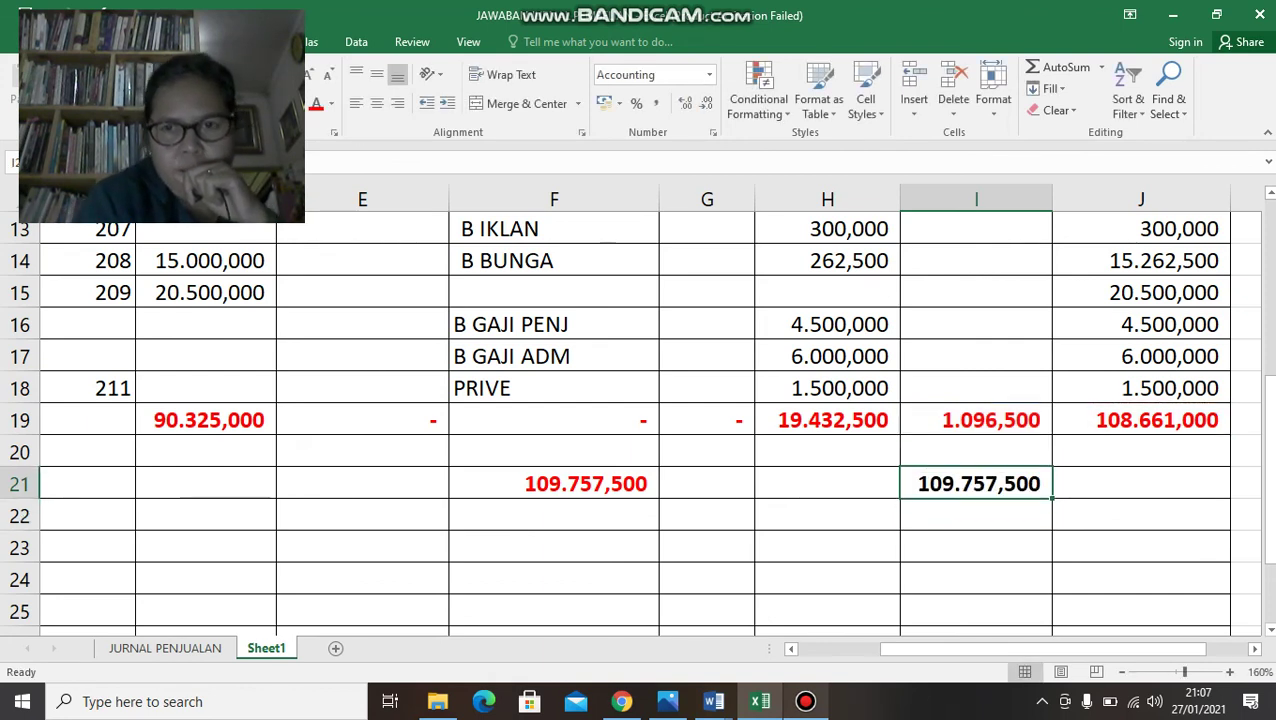
{"action": "left_click", "coordinate": [316, 104]}
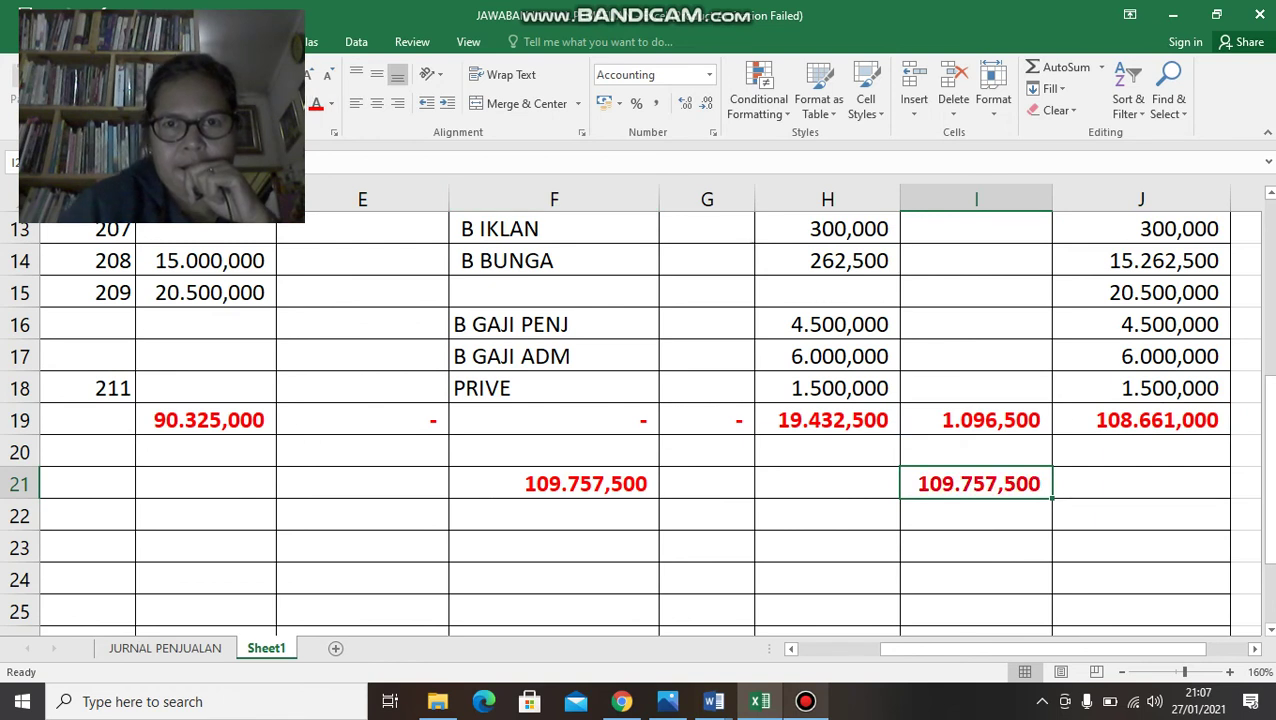
{"action": "left_click", "coordinate": [827, 515]}
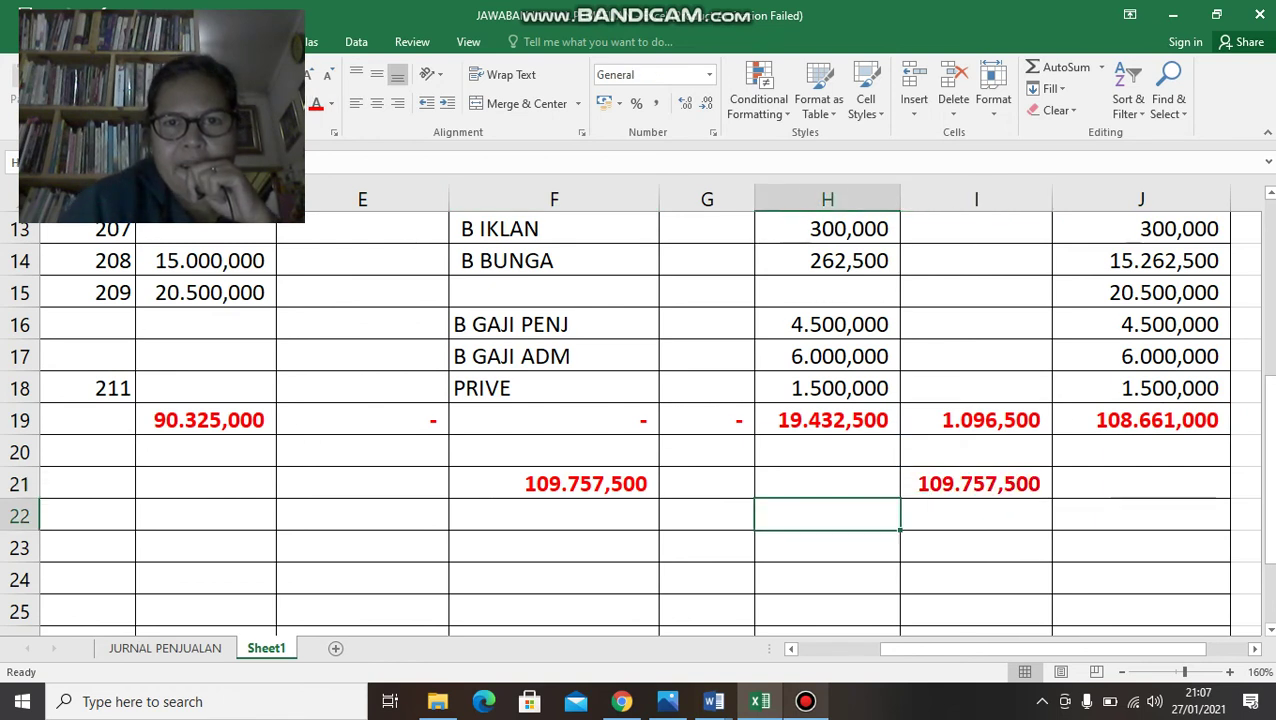
Compare the debit total in F21 with the credit total in I21 and review the journal from its headings to the JML row.
{"action": "left_click", "coordinate": [554, 548]}
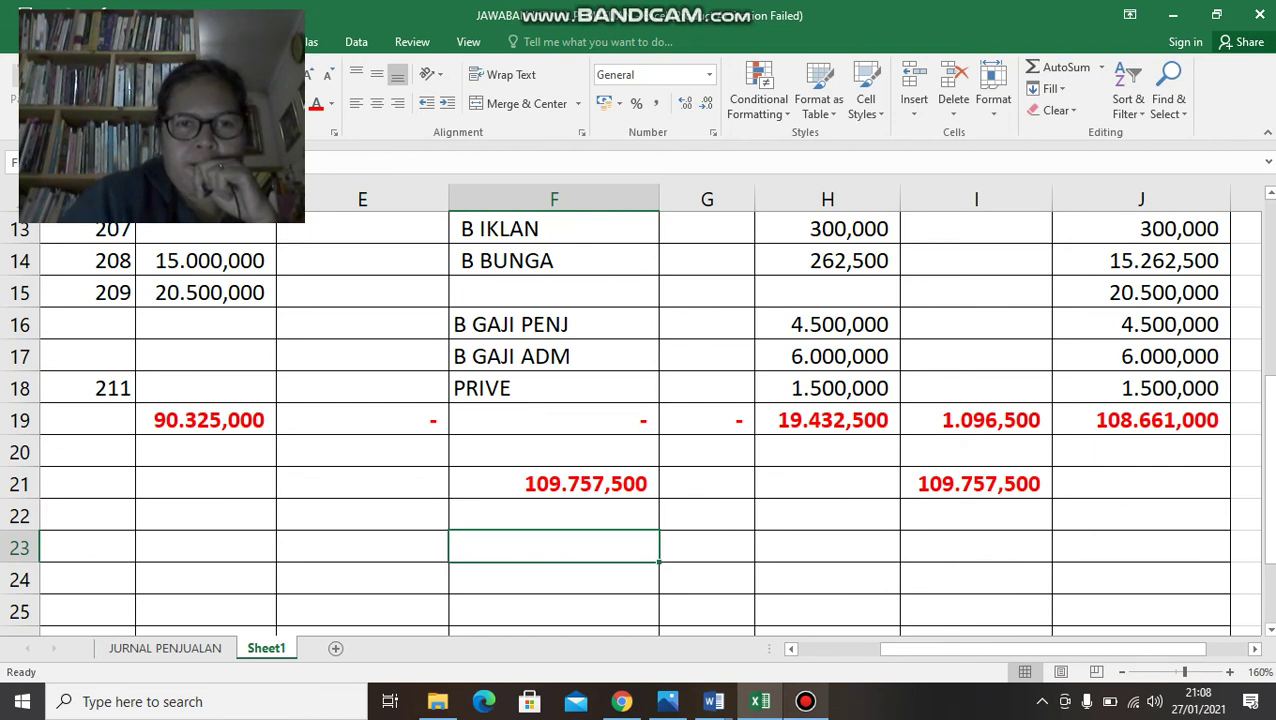
{"action": "left_click", "coordinate": [362, 516]}
{"action": "left_click", "coordinate": [554, 484]}
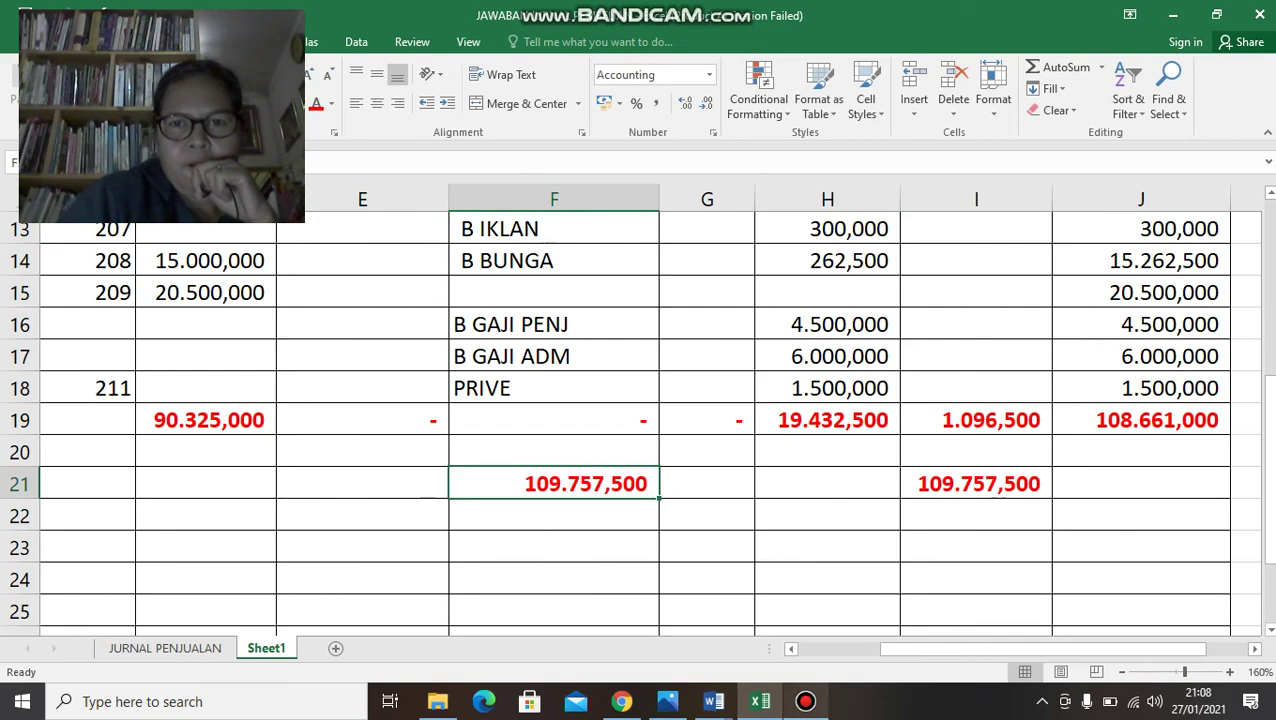
{"action": "left_click", "coordinate": [976, 484]}
{"action": "scroll", "coordinate": [976, 484], "scroll_direction": "up", "scroll_amount": 4}
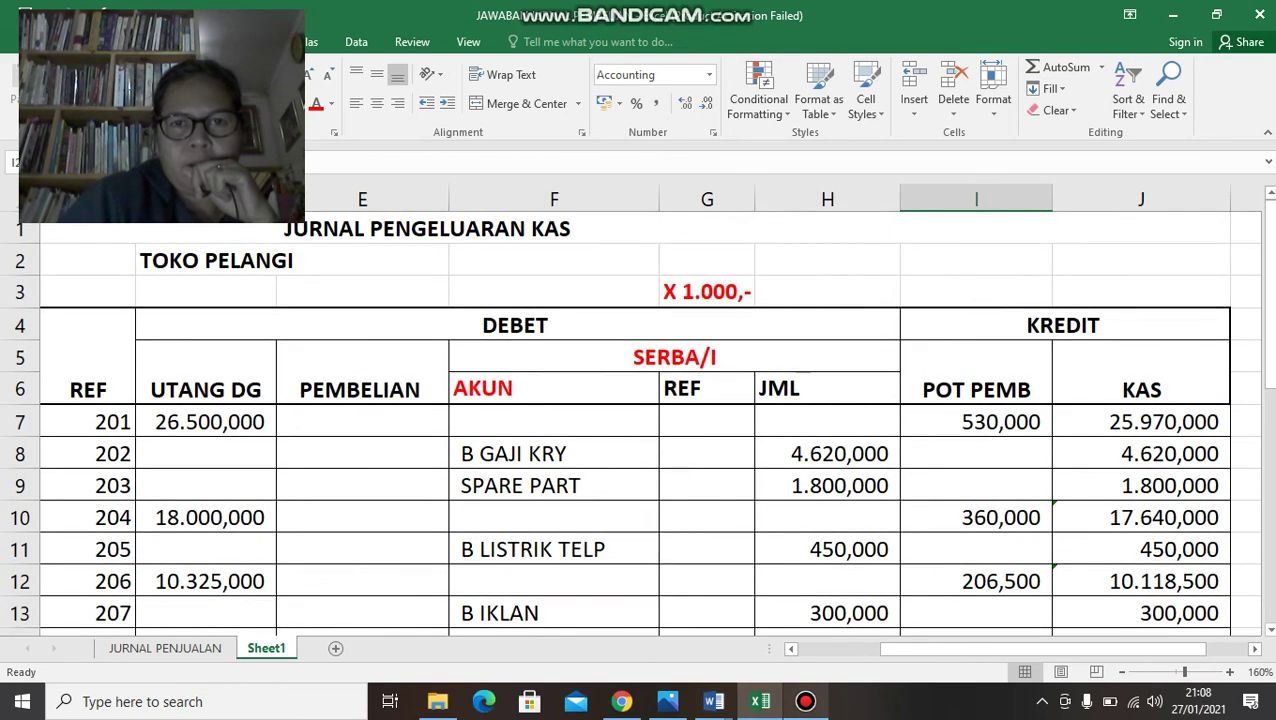
{"action": "scroll", "coordinate": [976, 484], "scroll_direction": "down", "scroll_amount": 2}
{"action": "scroll", "coordinate": [976, 484], "scroll_direction": "down", "scroll_amount": 2}
{"action": "left_click", "coordinate": [362, 484]}
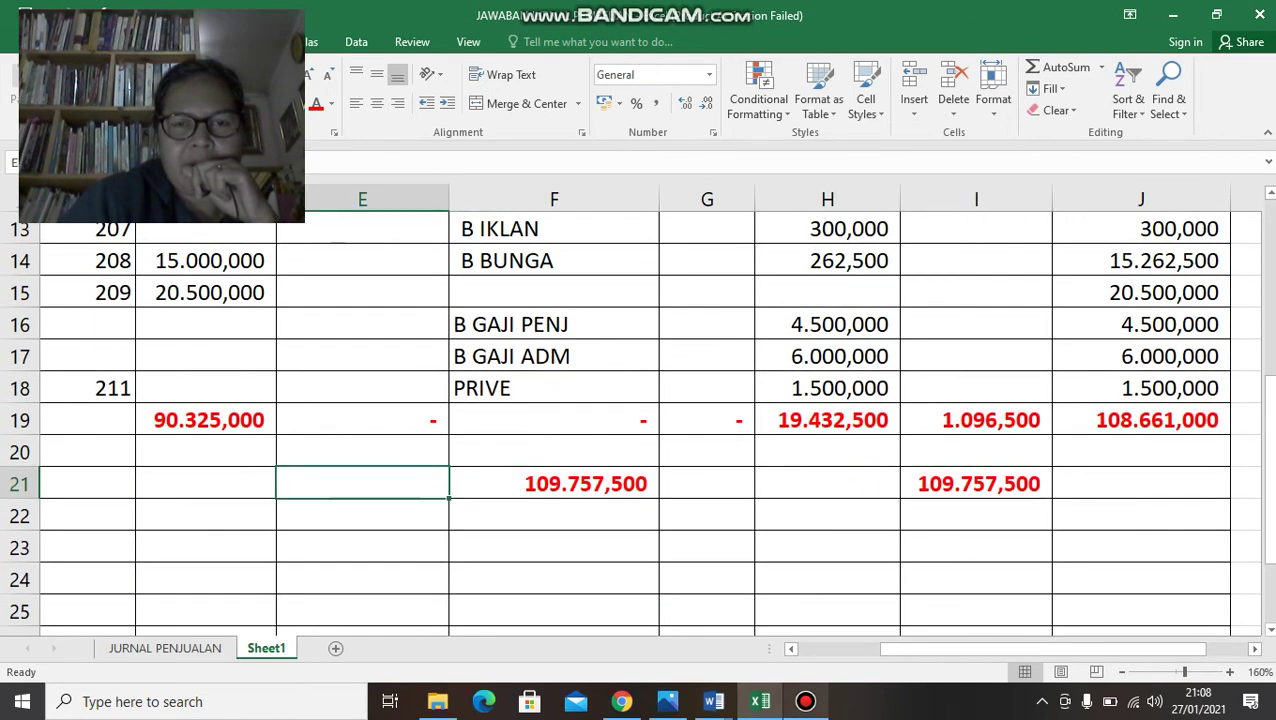
{"action": "key", "text": "Up"}
{"action": "key", "text": "Up"}
{"action": "key", "text": "Up"}
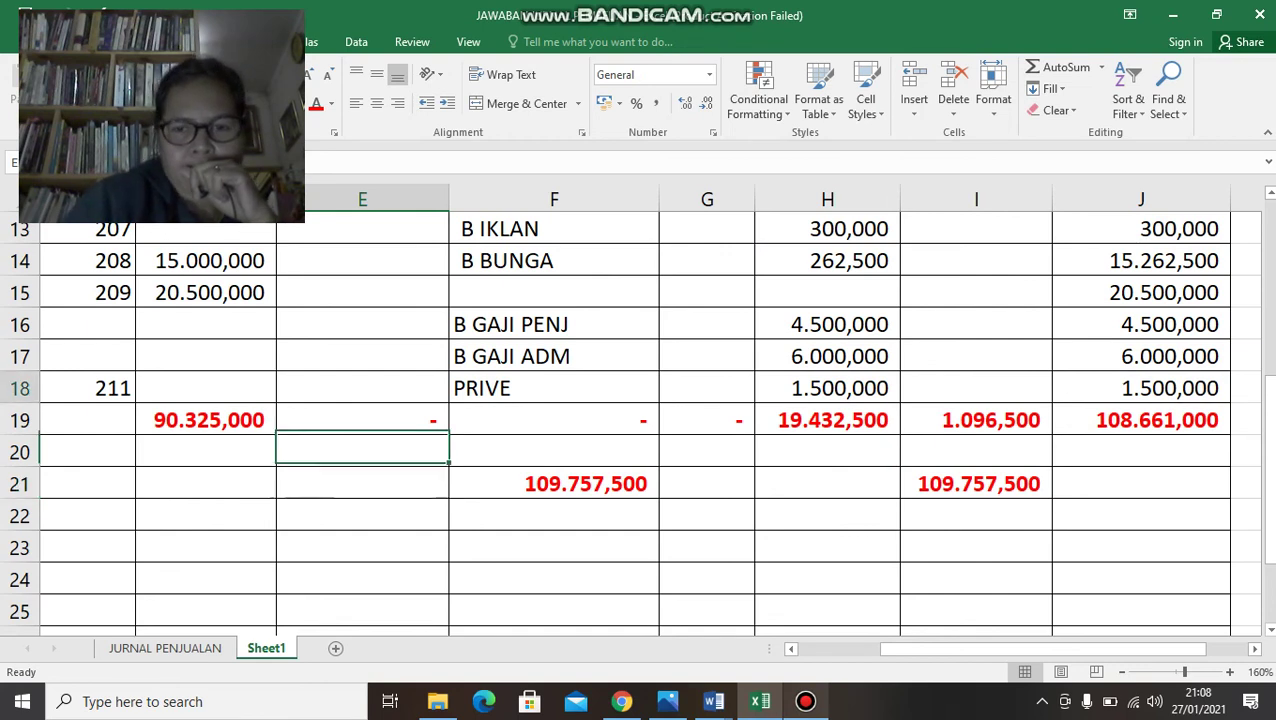
{"action": "key", "text": "Left"}
{"action": "key", "text": "Left"}
{"action": "key", "text": "Left"}
{"action": "key", "text": "Left"}
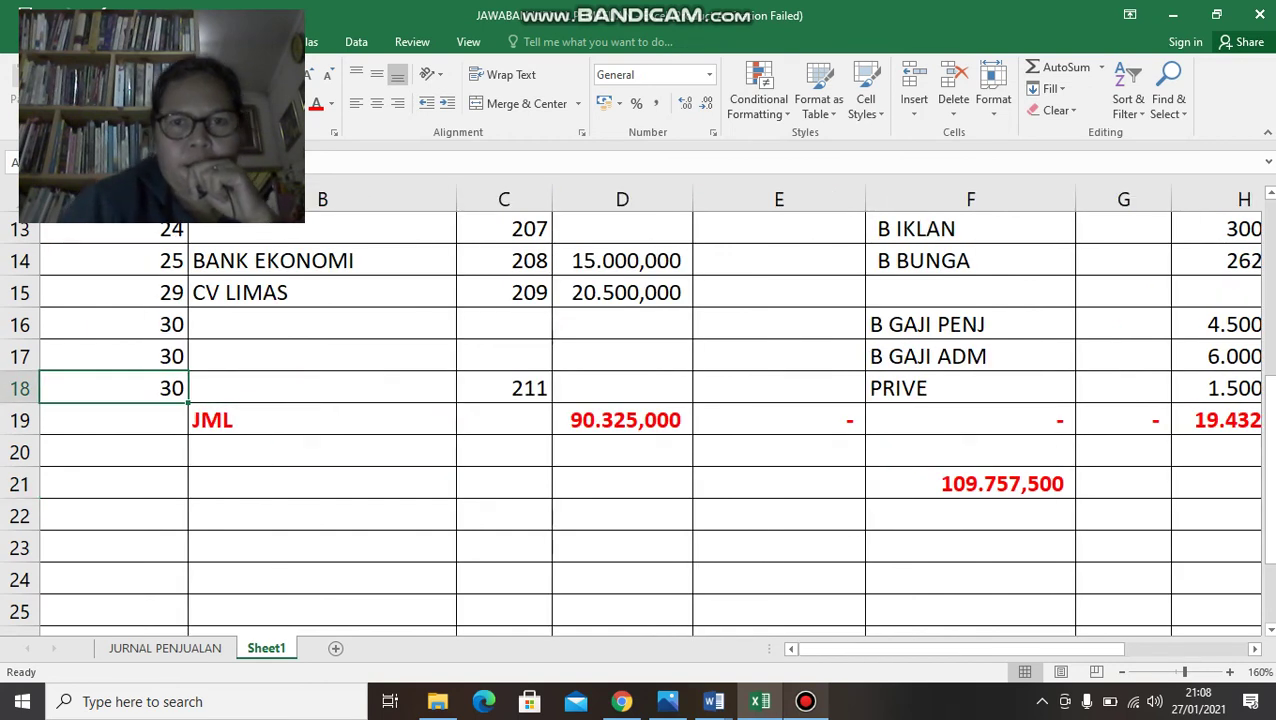
{"action": "left_click", "coordinate": [970, 484]}
{"action": "scroll", "coordinate": [640, 420], "scroll_direction": "up", "scroll_amount": 2}
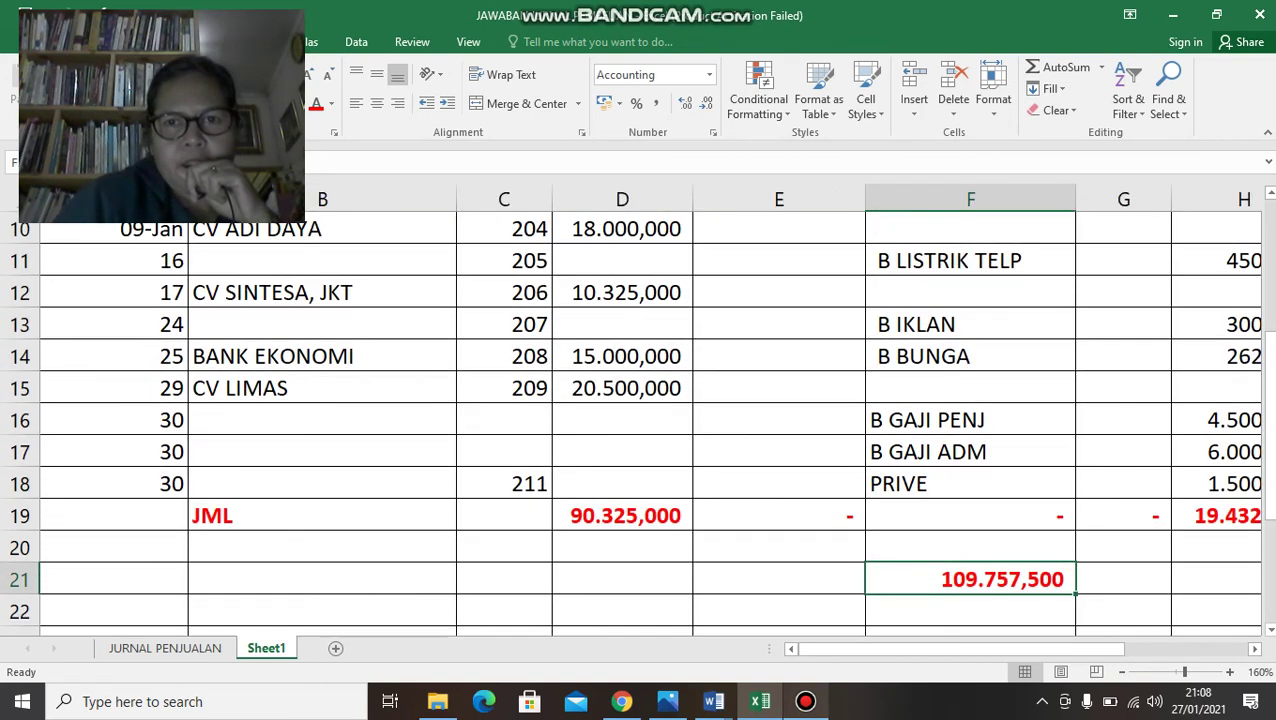
{"action": "scroll", "coordinate": [640, 420], "scroll_direction": "down", "scroll_amount": 2}
{"action": "scroll", "coordinate": [640, 420], "scroll_direction": "up", "scroll_amount": 1}
{"action": "scroll", "coordinate": [779, 485], "scroll_direction": "up", "scroll_amount": 4}
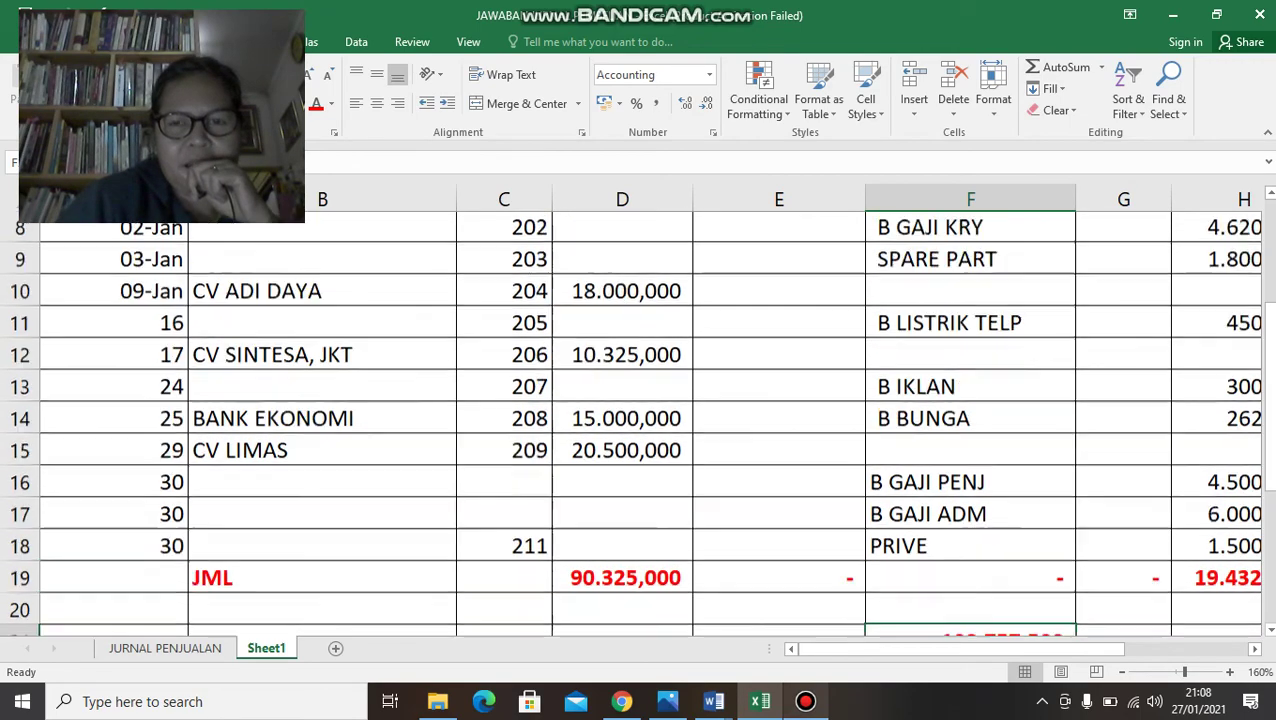
{"action": "left_click", "coordinate": [779, 485]}
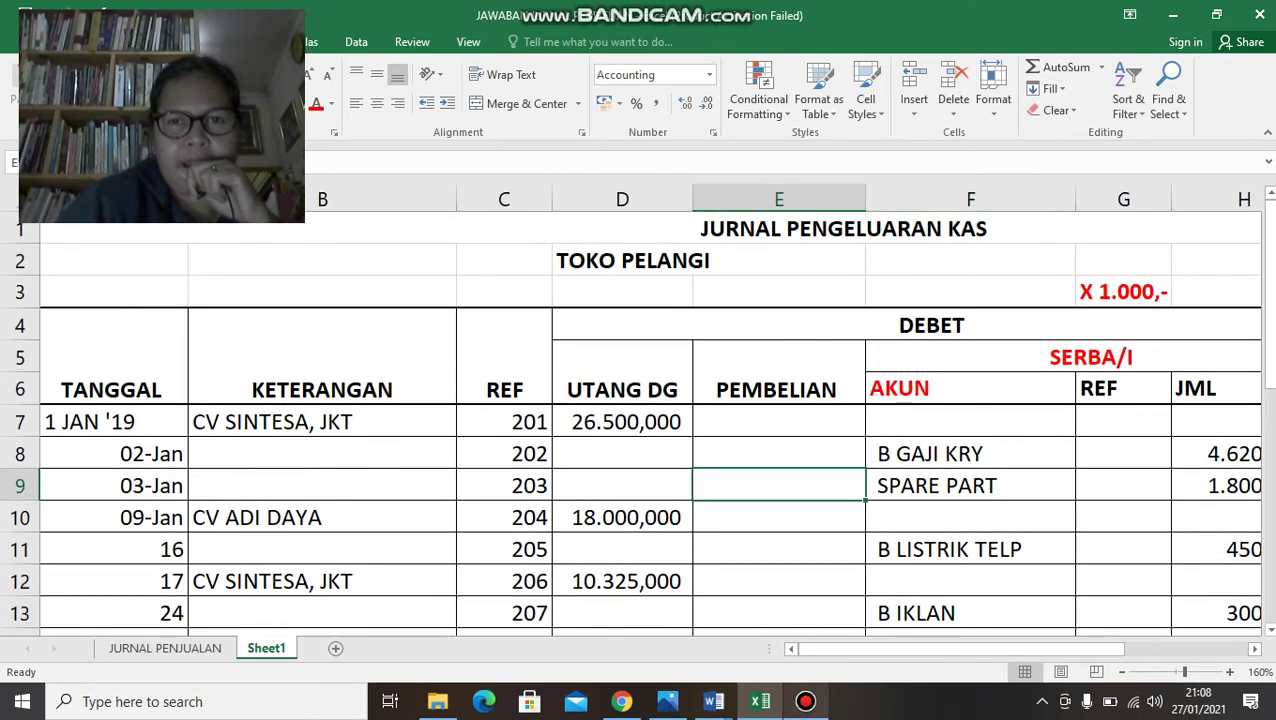
Check the grand totals in F21 and I21 against the column totals in the JML row.
{"action": "scroll", "coordinate": [779, 485], "scroll_direction": "down", "scroll_amount": 4}
{"action": "left_click", "coordinate": [970, 484]}
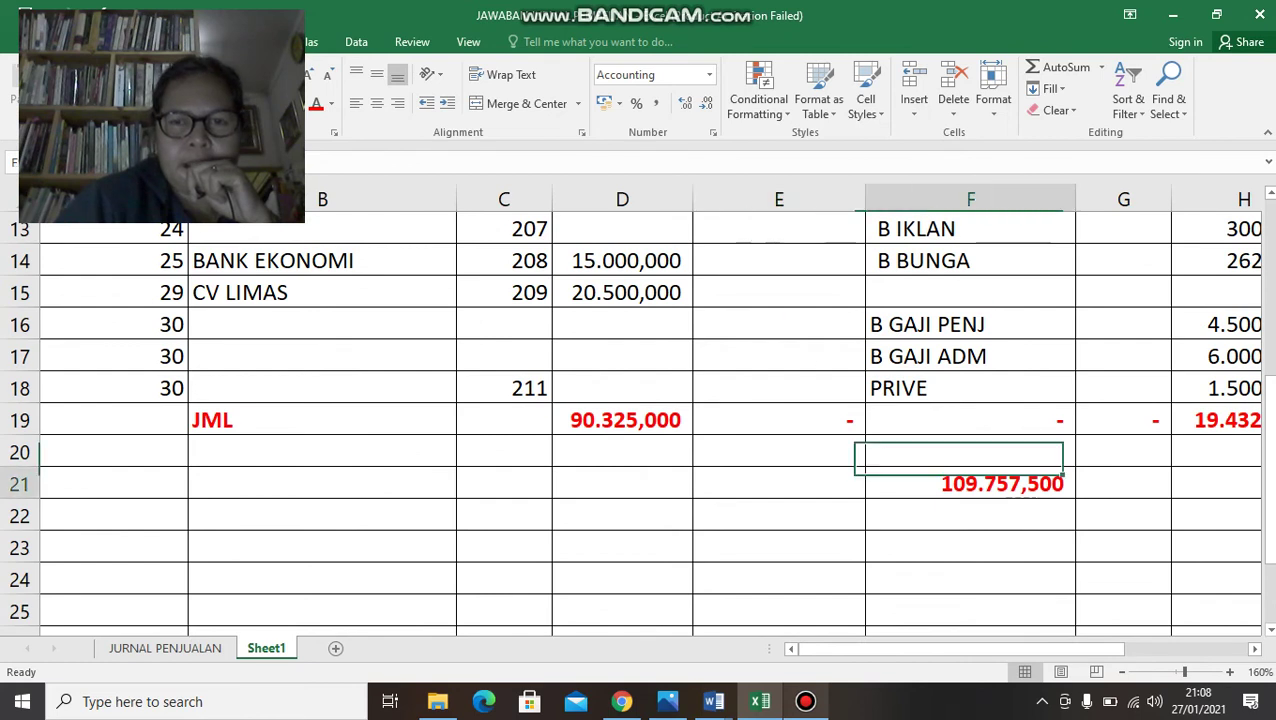
{"action": "key", "text": "Down"}
{"action": "key", "text": "Right"}
{"action": "key", "text": "Right"}
{"action": "key", "text": "Right"}
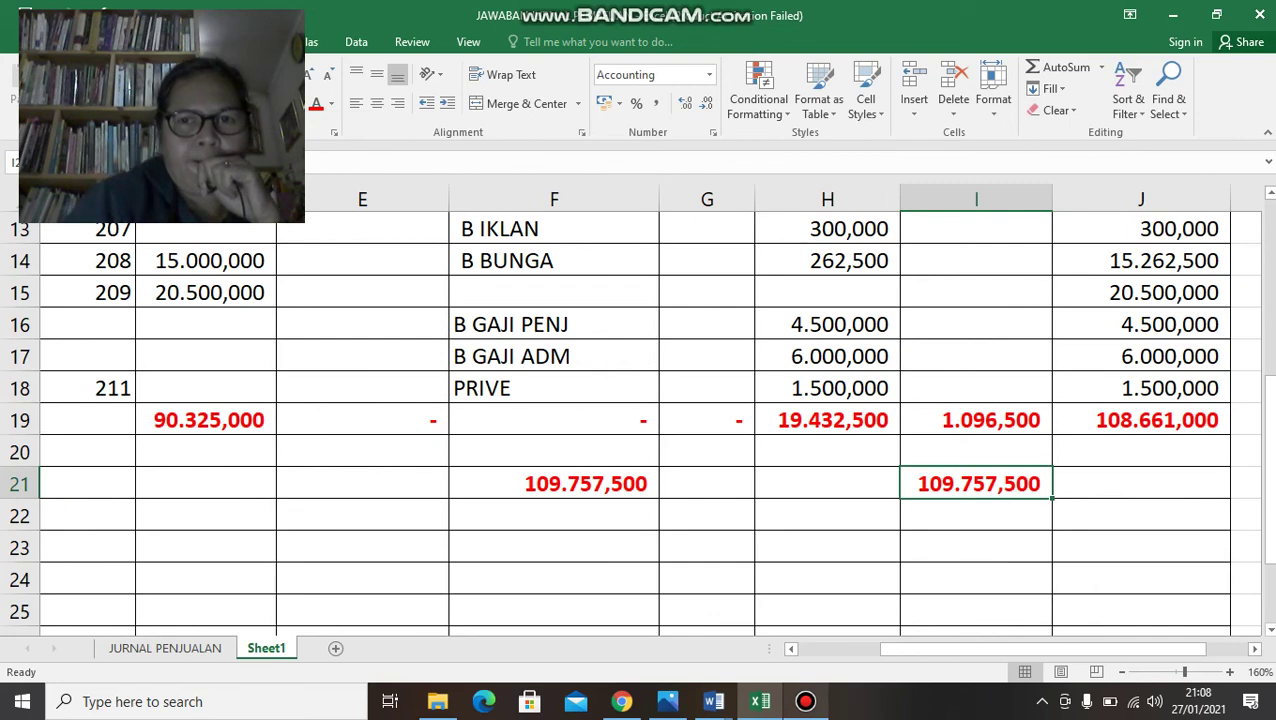
{"action": "key", "text": "Left"}
{"action": "key", "text": "Left"}
{"action": "key", "text": "Left"}
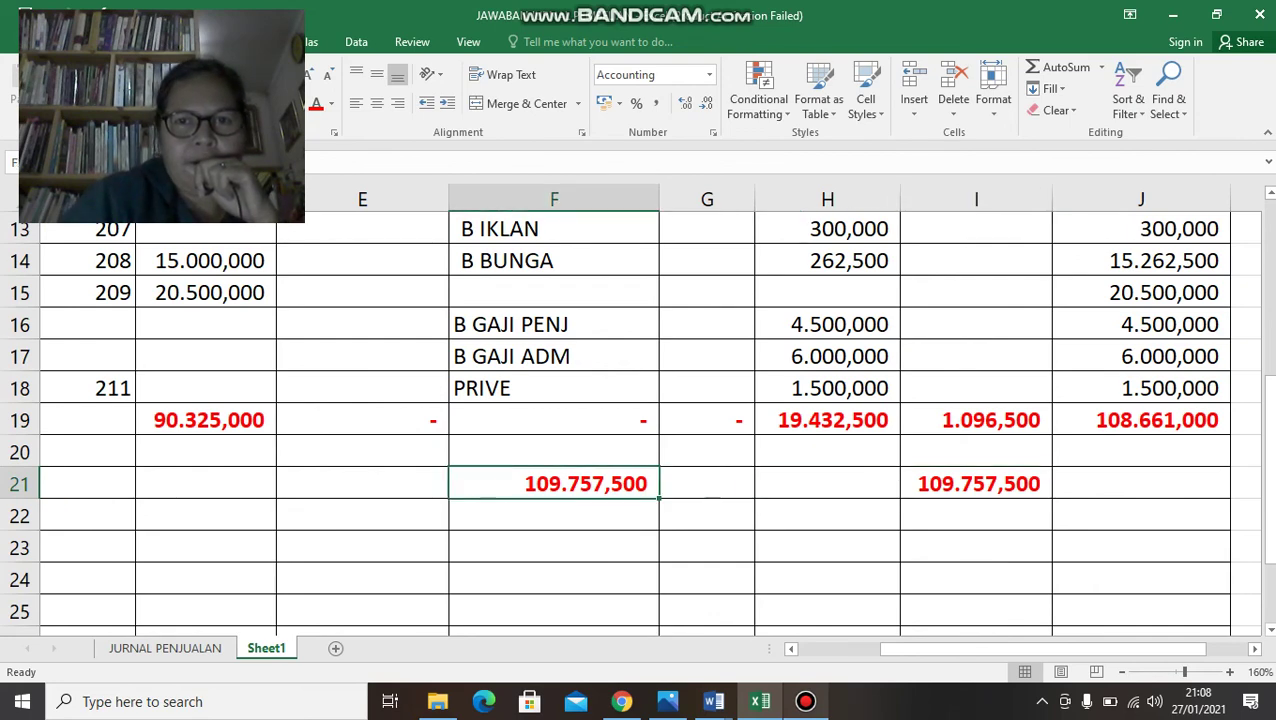
Review the journal entries beneath the DEBET heading, including the SERBA/I accounts, alongside the KREDIT amounts.
{"action": "scroll", "coordinate": [636, 420], "scroll_direction": "up", "scroll_amount": 3}
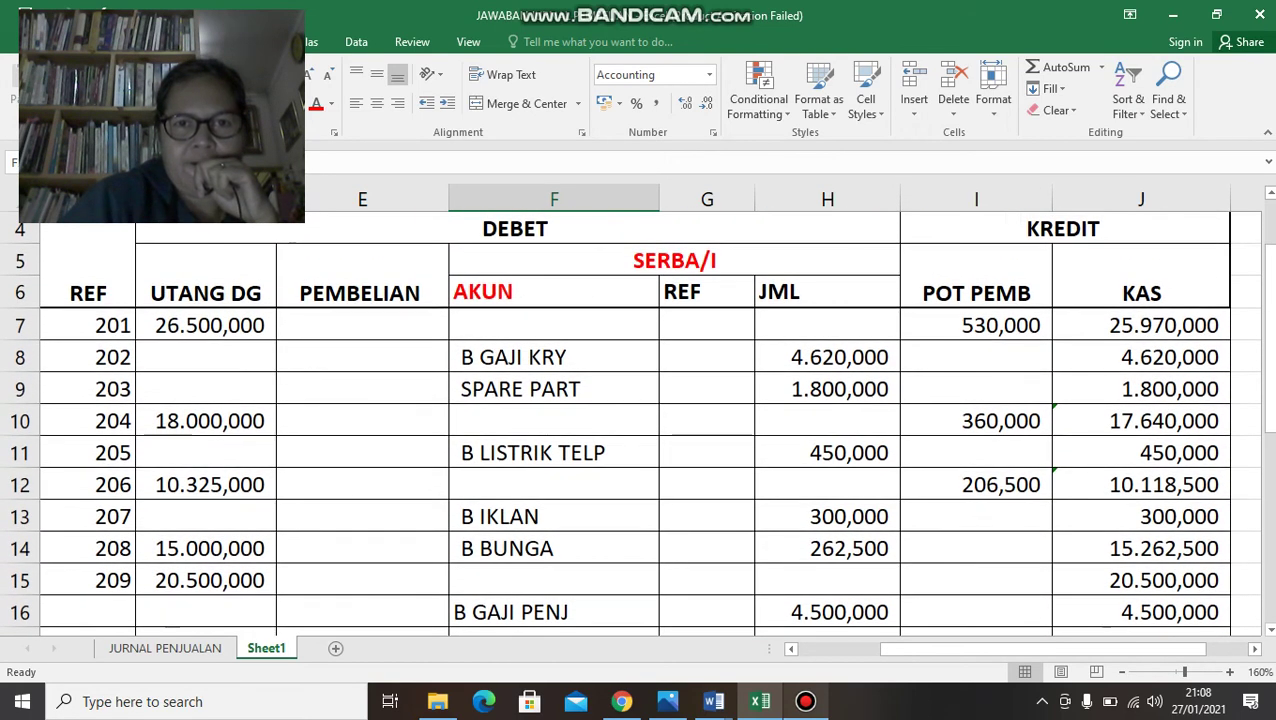
{"action": "left_click", "coordinate": [554, 485]}
{"action": "scroll", "coordinate": [554, 485], "scroll_direction": "up", "scroll_amount": 1}
{"action": "left_click", "coordinate": [362, 453]}
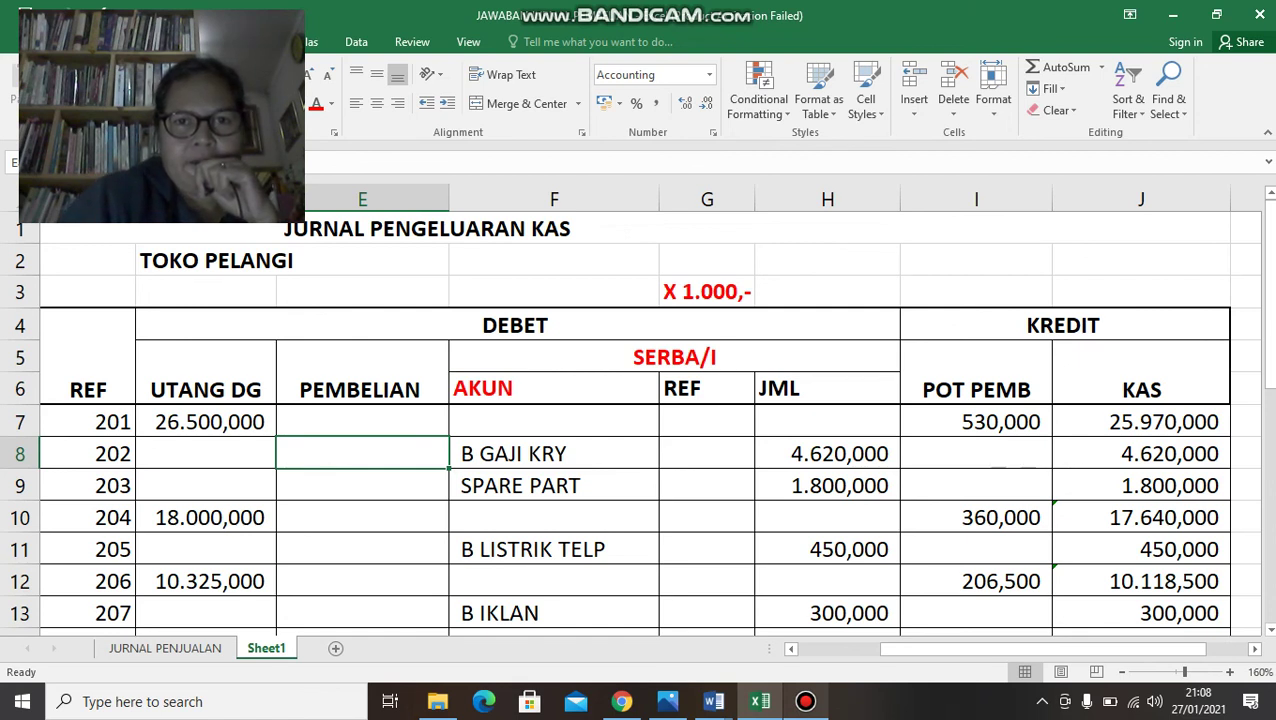
{"action": "left_click", "coordinate": [517, 325]}
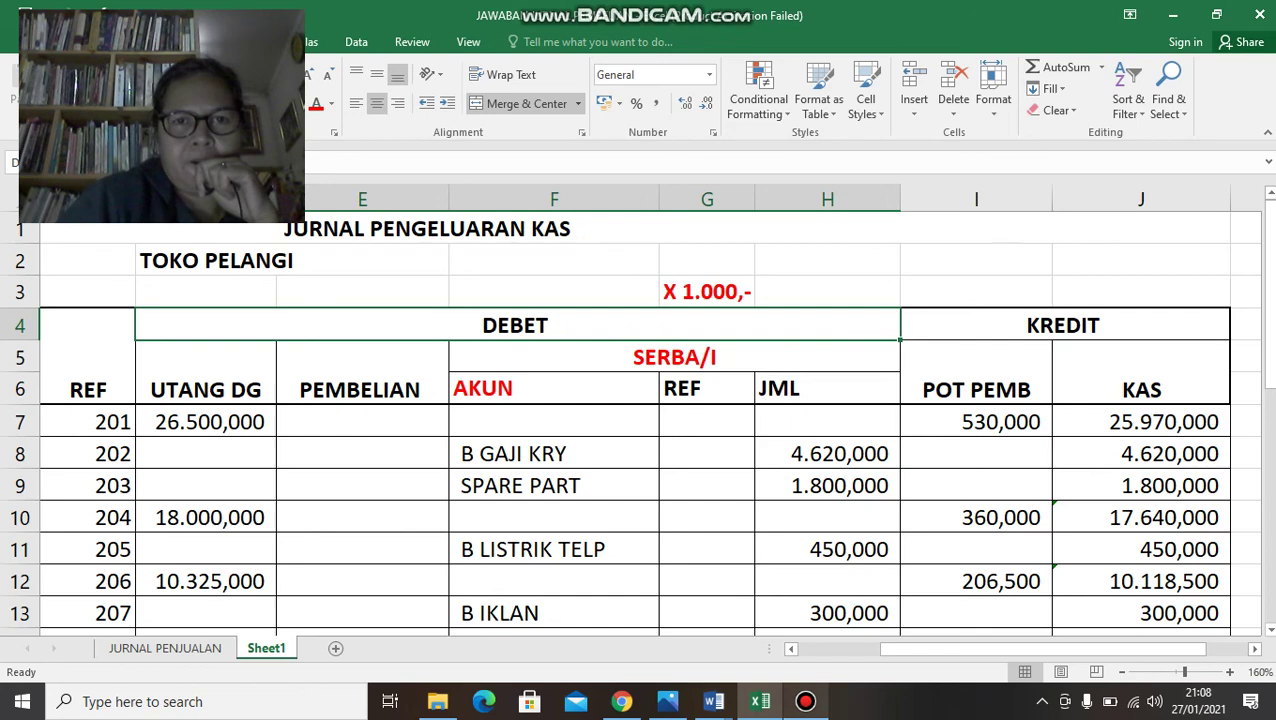
{"action": "scroll", "coordinate": [640, 420], "scroll_direction": "down", "scroll_amount": 1}
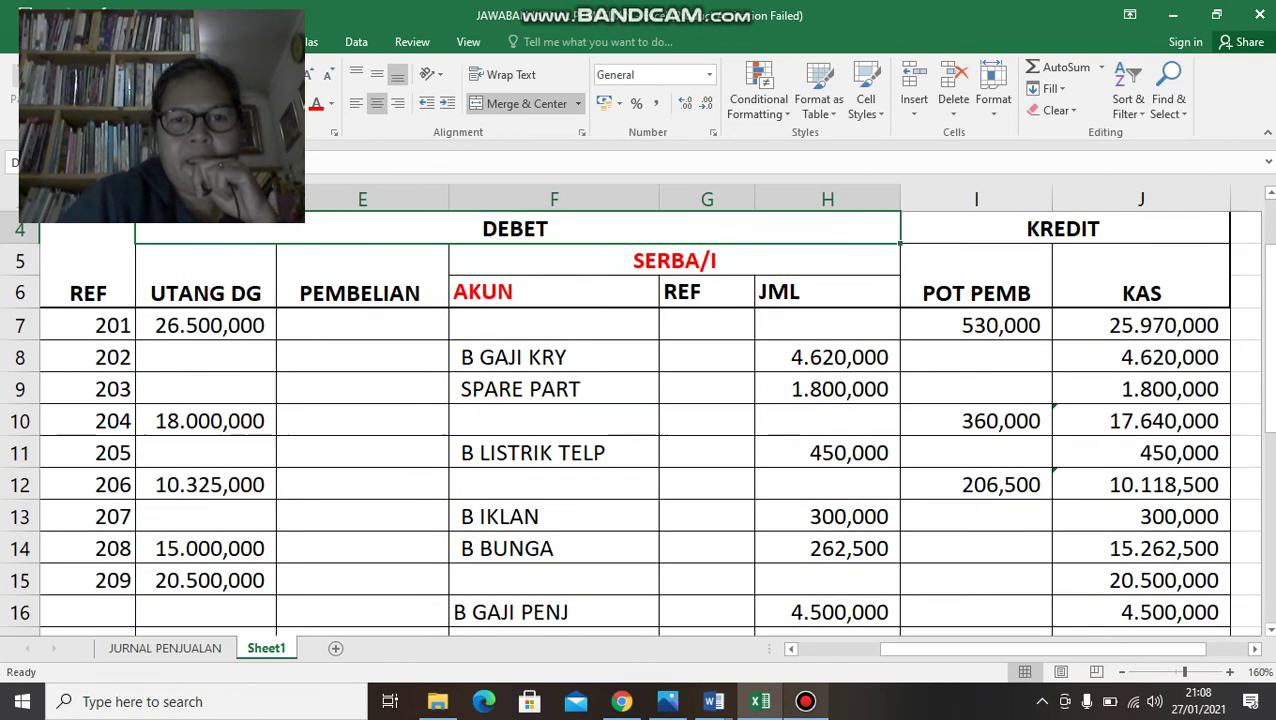
{"action": "scroll", "coordinate": [640, 420], "scroll_direction": "up", "scroll_amount": 1}
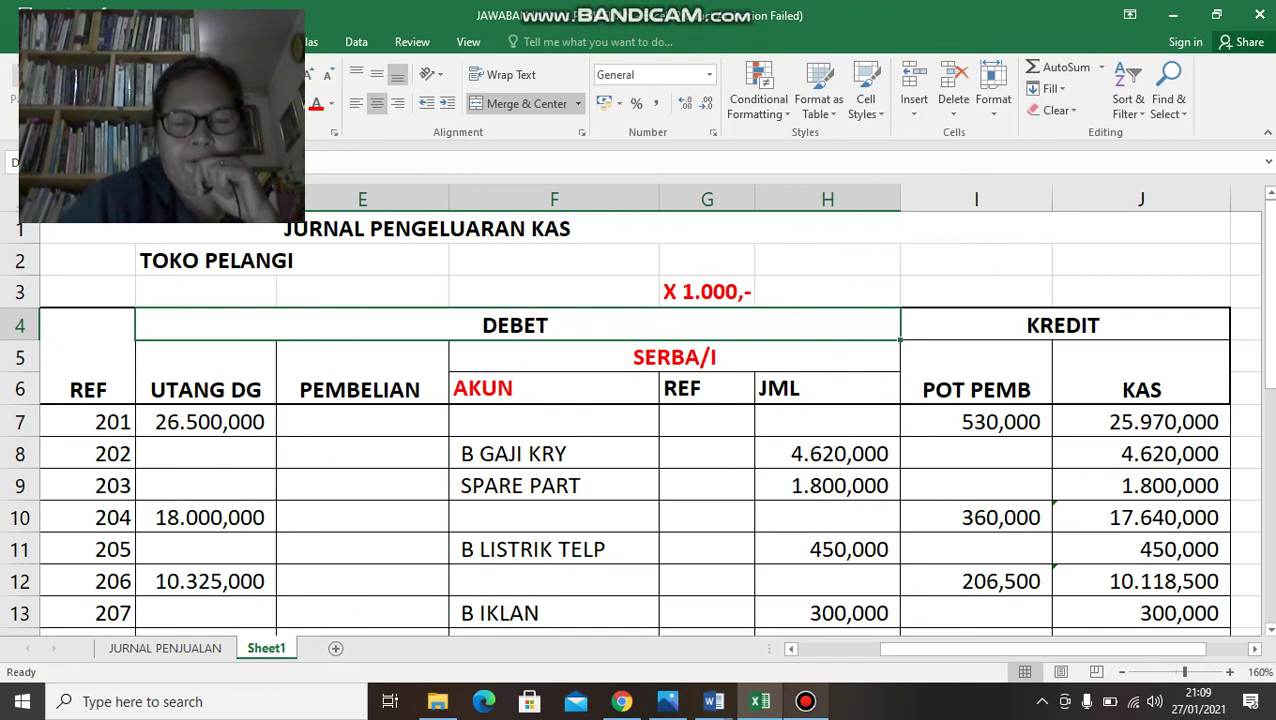
{"action": "left_click", "coordinate": [554, 421]}
{"action": "left_click", "coordinate": [554, 485]}
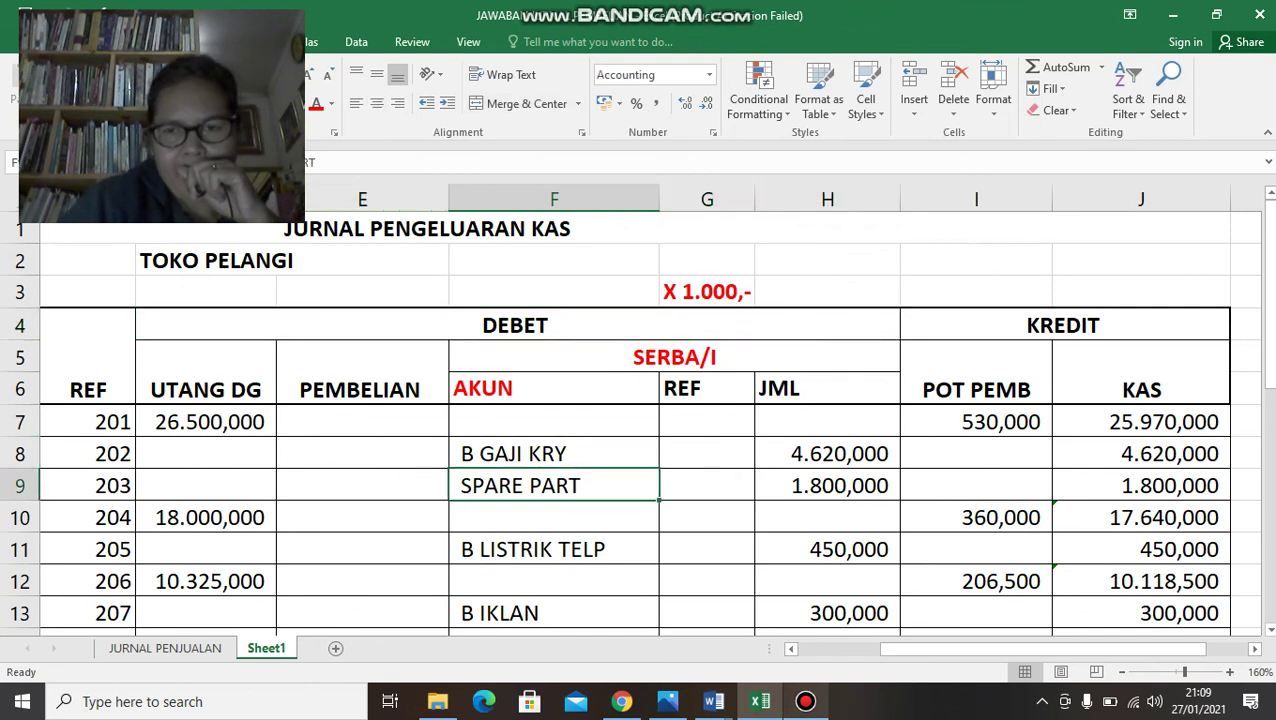
Look over the journal's title area and column headings from TANGGAL across to KREDIT.
{"action": "key", "text": "Up"}
{"action": "key", "text": "Up"}
{"action": "key", "text": "Up"}
{"action": "key", "text": "Up"}
{"action": "key", "text": "Up"}
{"action": "key", "text": "Up"}
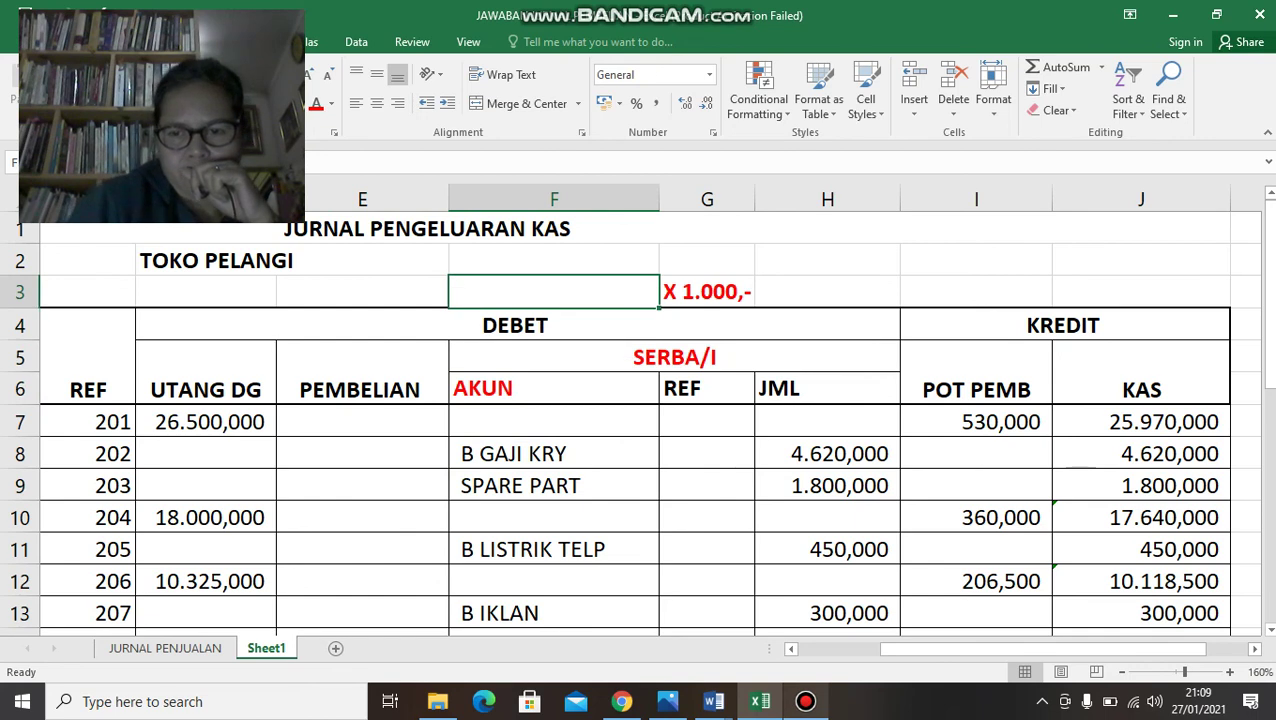
{"action": "key", "text": "Left"}
{"action": "key", "text": "Left"}
{"action": "key", "text": "Left"}
{"action": "key", "text": "Left"}
{"action": "key", "text": "Left"}
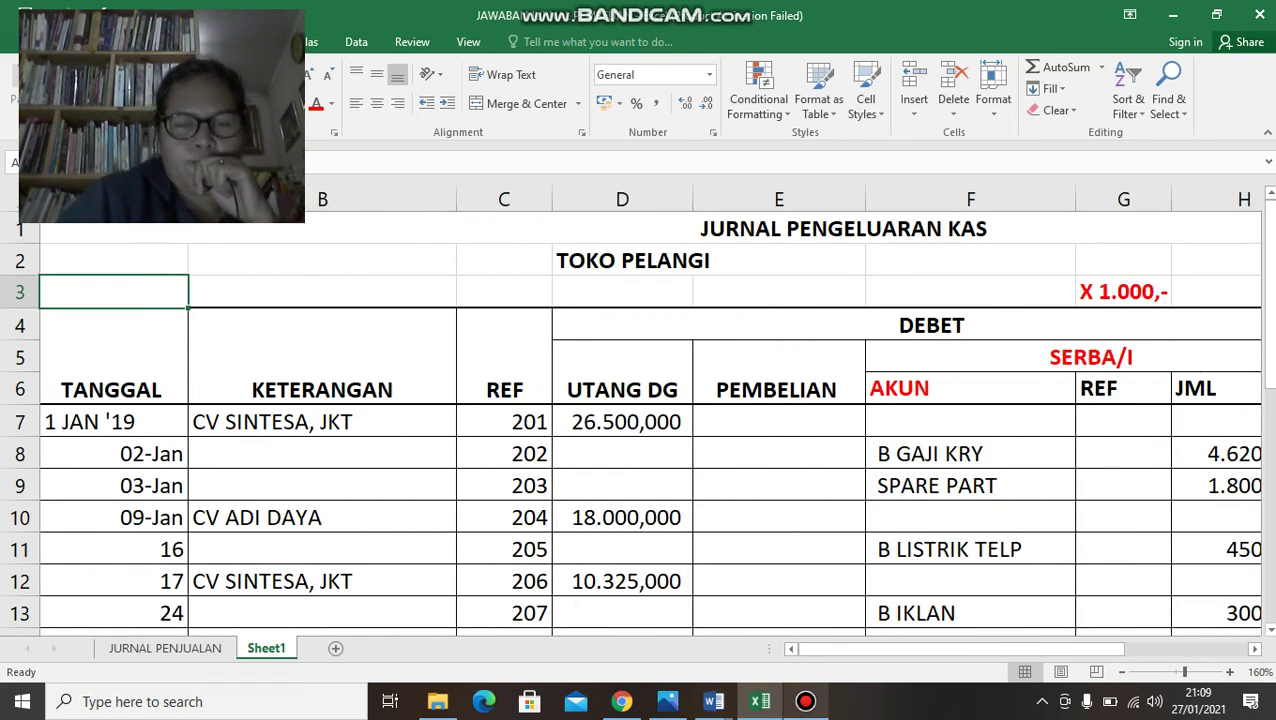
{"action": "key", "text": "Right"}
{"action": "key", "text": "Right"}
{"action": "key", "text": "Right"}
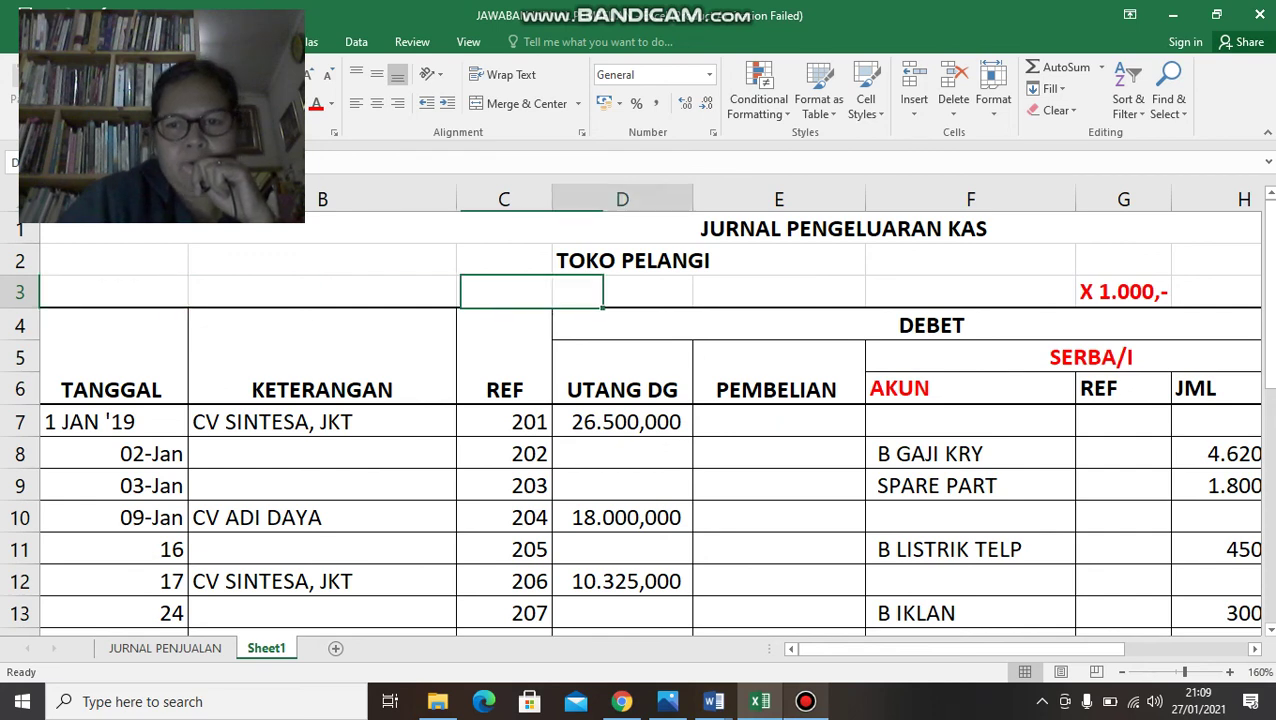
{"action": "key", "text": "Return"}
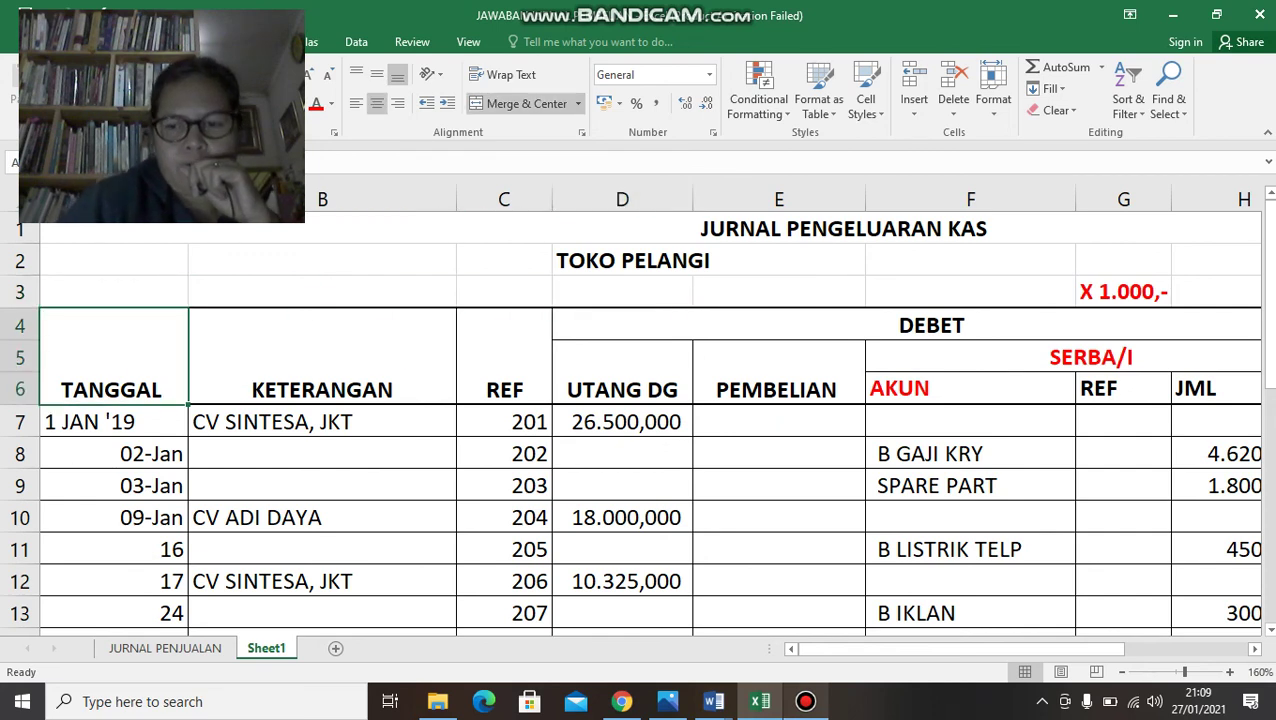
{"action": "key", "text": "Tab"}
{"action": "key", "text": "Tab"}
{"action": "key", "text": "Tab"}
{"action": "key", "text": "Right"}
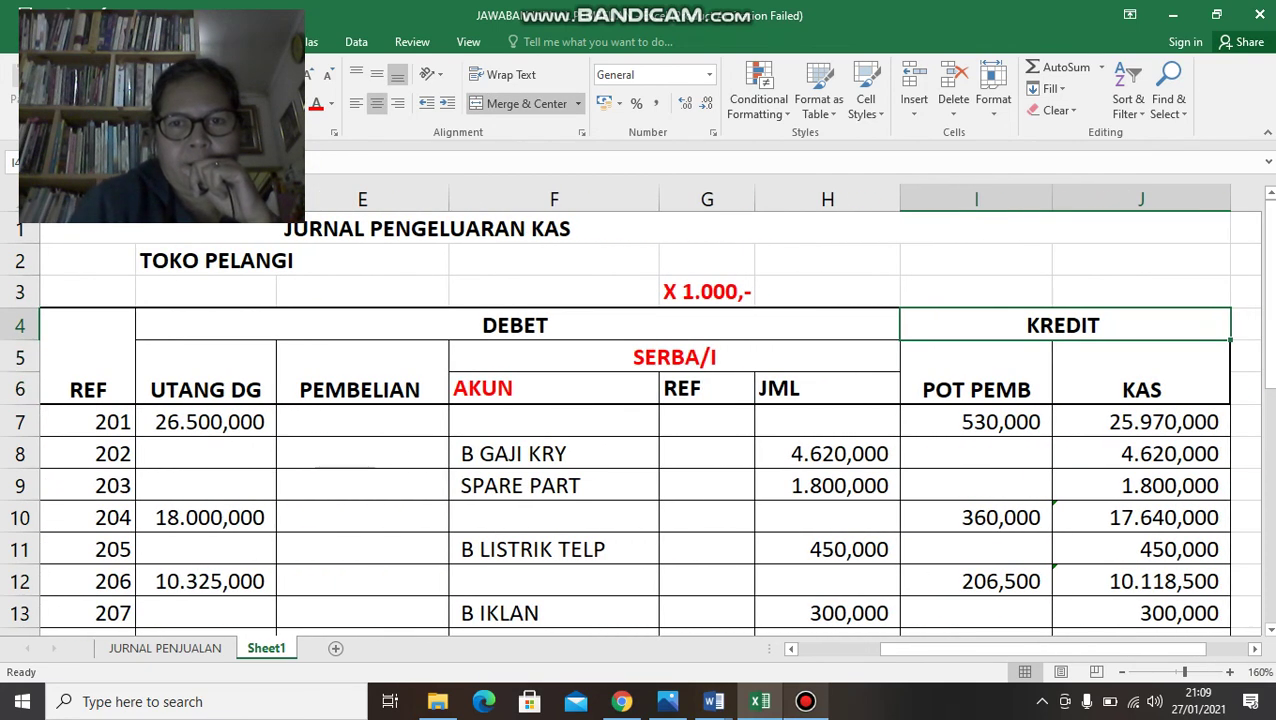
Review the journal from its headings down to the row 19 totals and the grand totals in row 21.
{"action": "scroll", "coordinate": [636, 420], "scroll_direction": "down", "scroll_amount": 3}
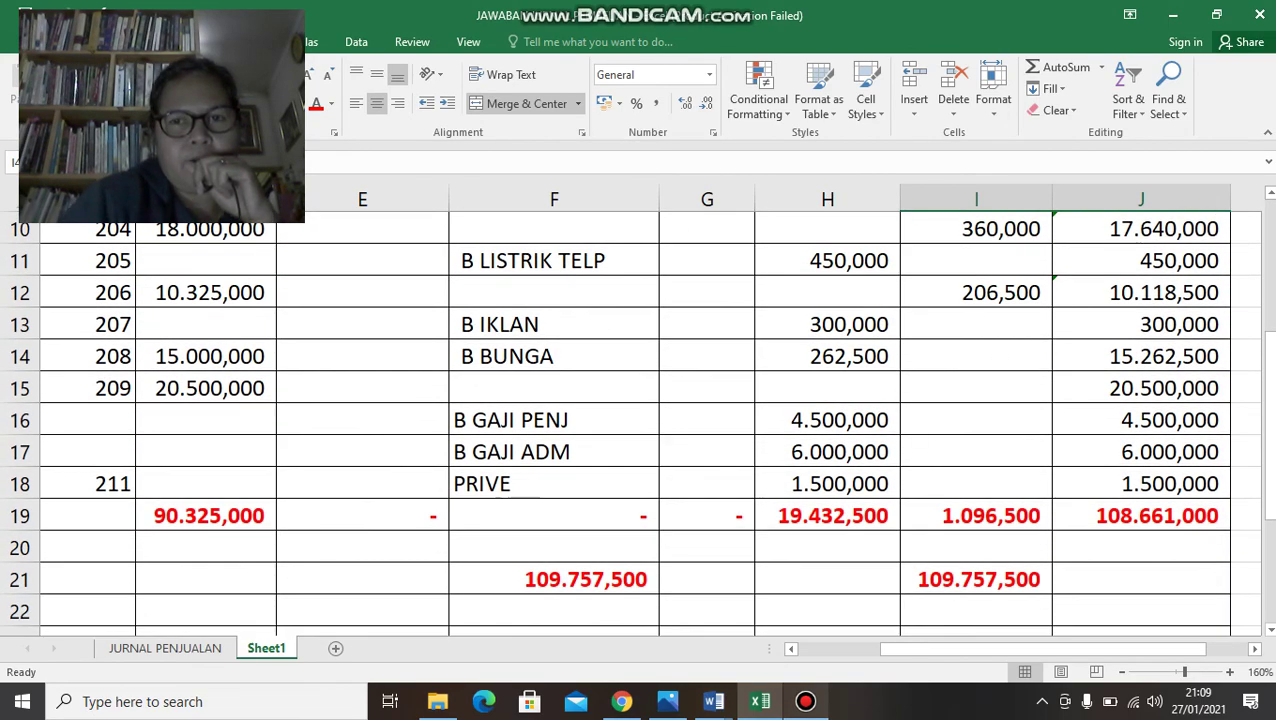
{"action": "scroll", "coordinate": [636, 420], "scroll_direction": "up", "scroll_amount": 3}
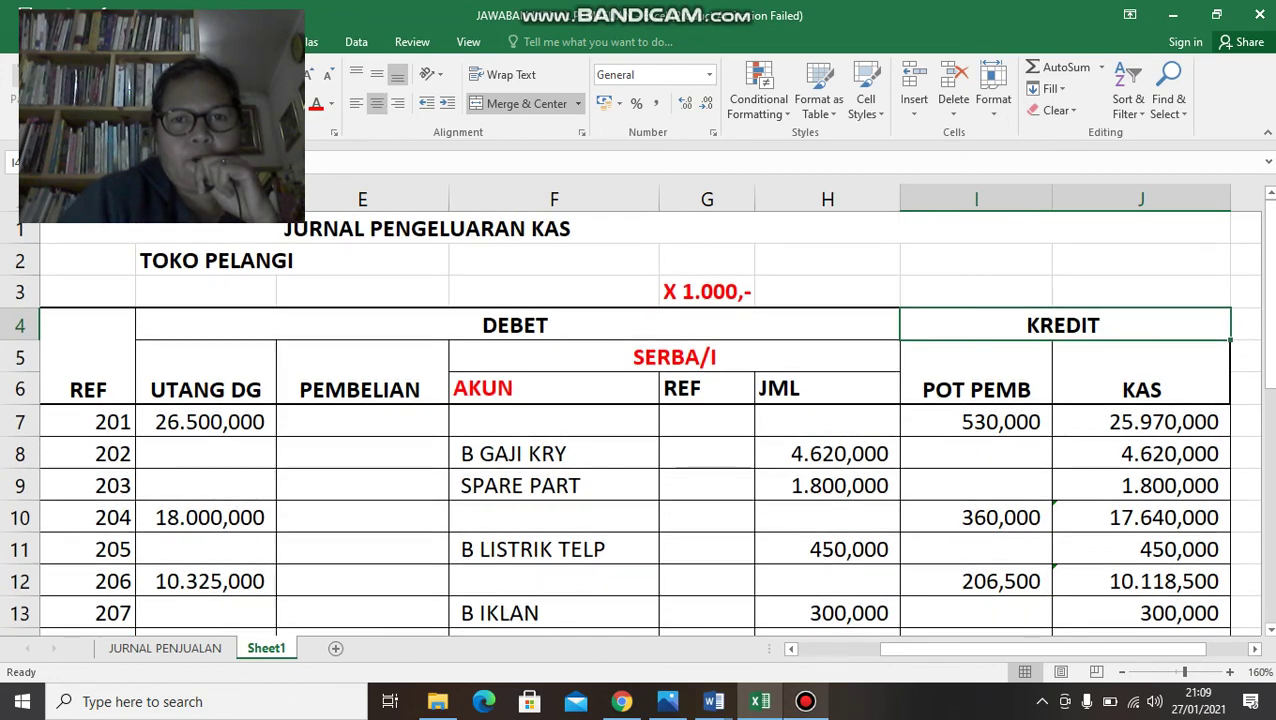
{"action": "scroll", "coordinate": [636, 420], "scroll_direction": "down", "scroll_amount": 4}
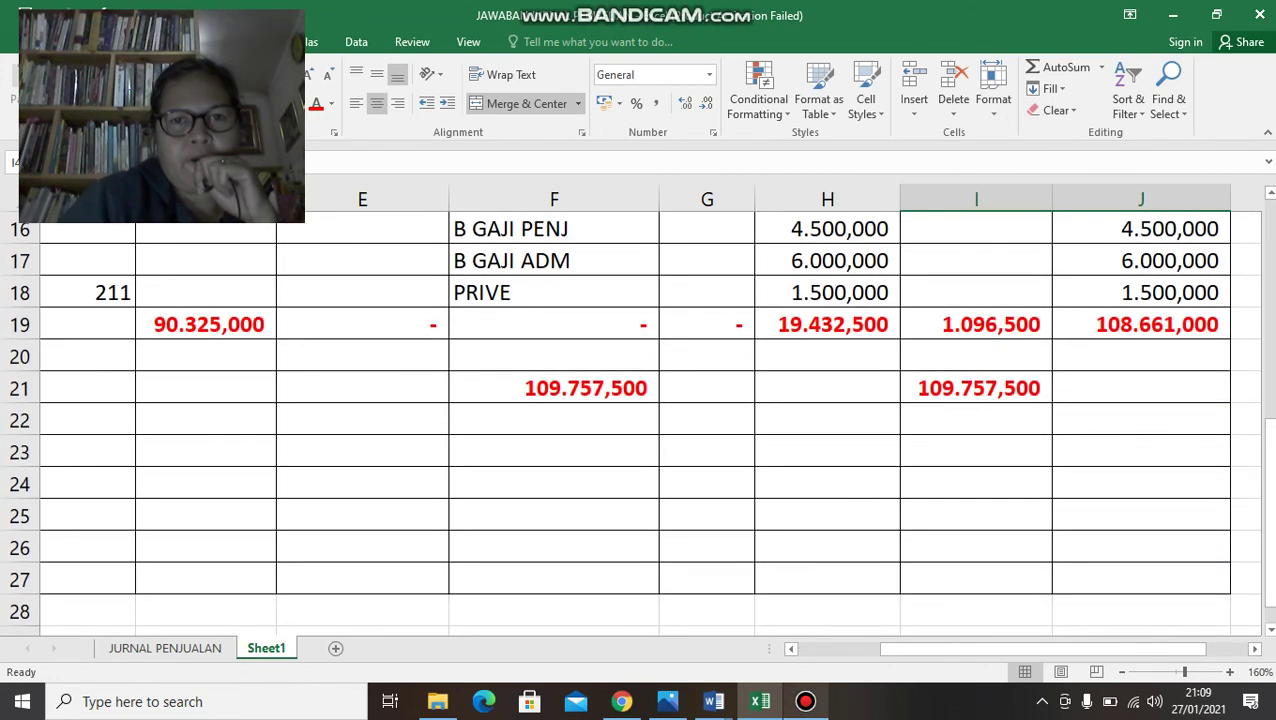
{"action": "left_click", "coordinate": [362, 483]}
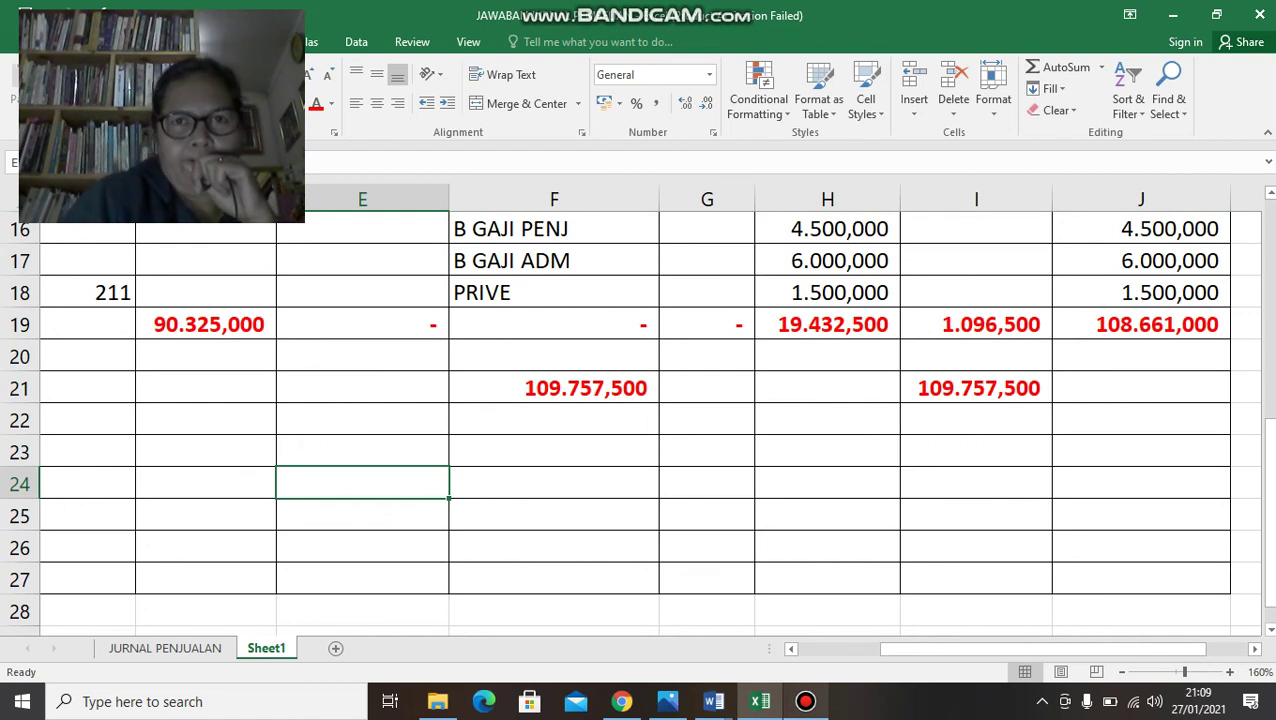
{"action": "left_click", "coordinate": [806, 701]}
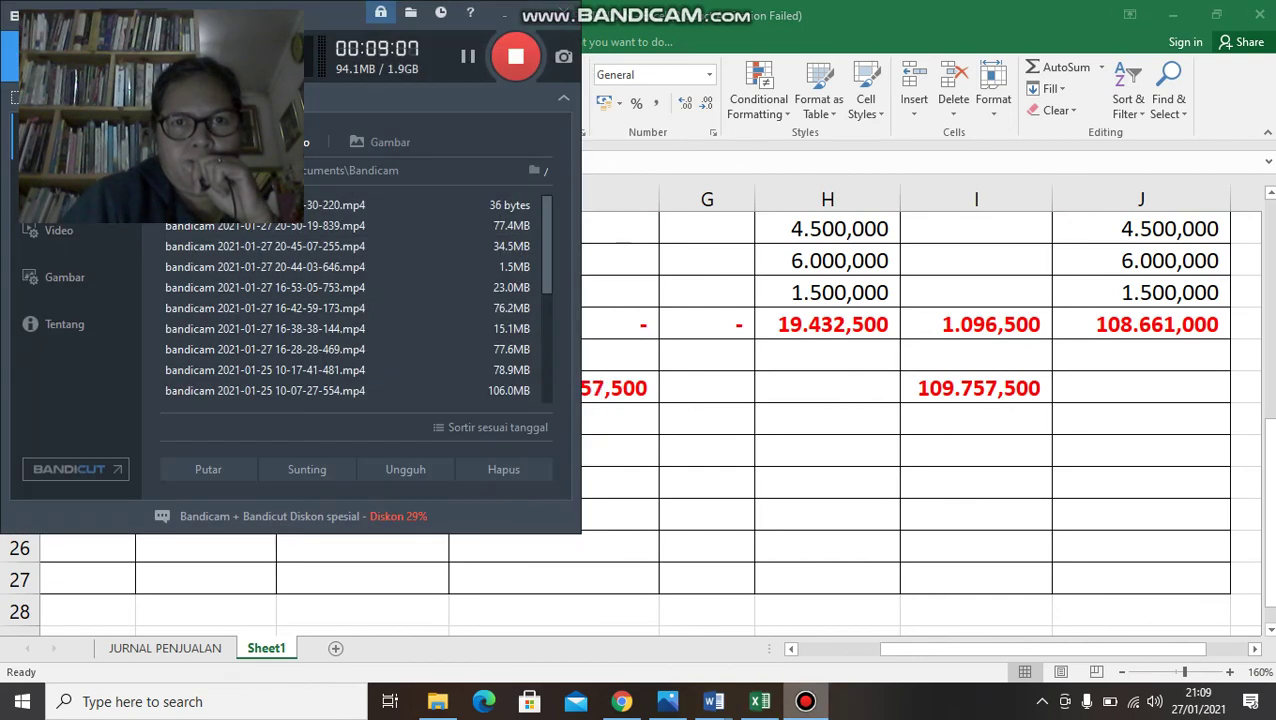